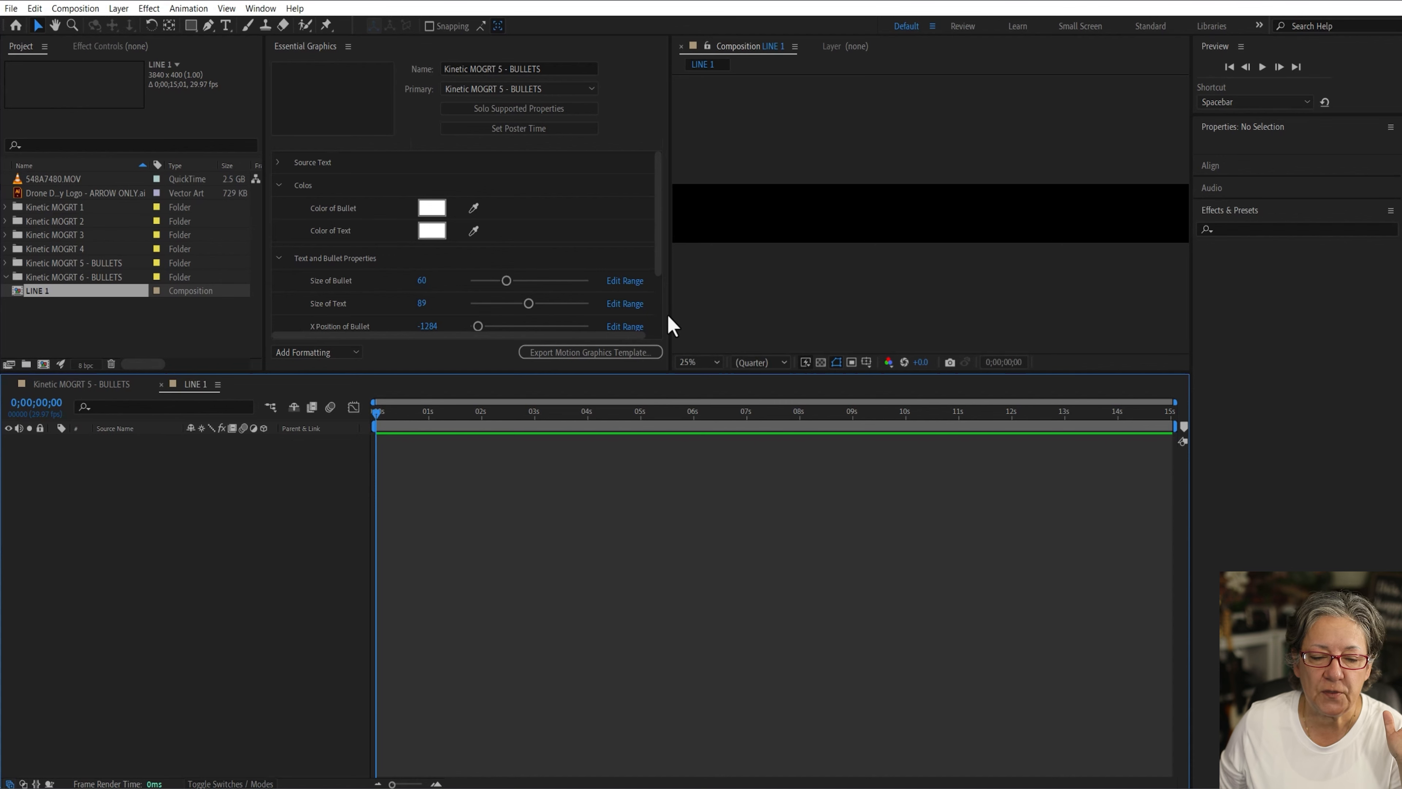
Step: Draw a small pointed bullet shape with the Pen tool at the left end of the composition
{"action": "left_click_drag", "start_coordinate": [672, 315], "coordinate": [587, 320]}
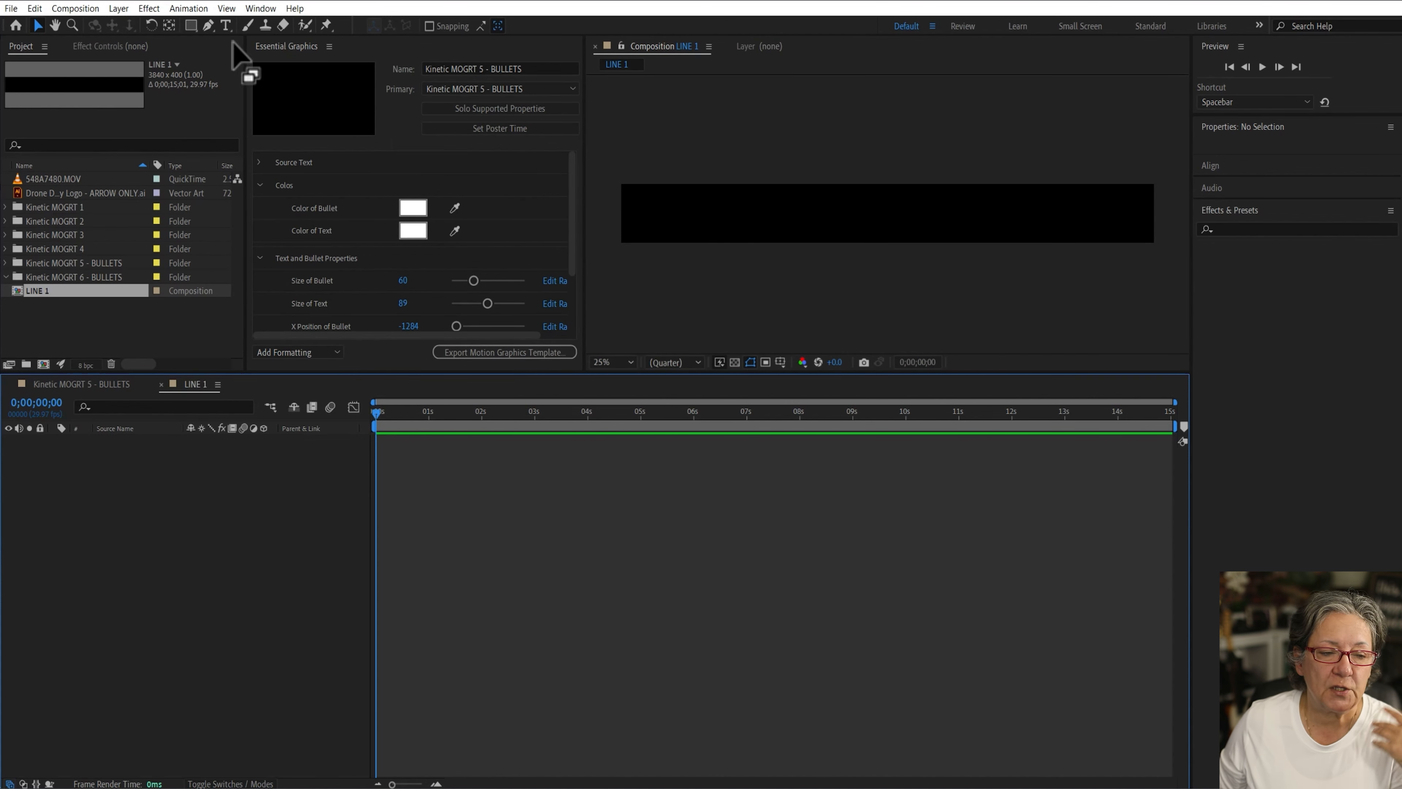
{"action": "left_click", "coordinate": [208, 24]}
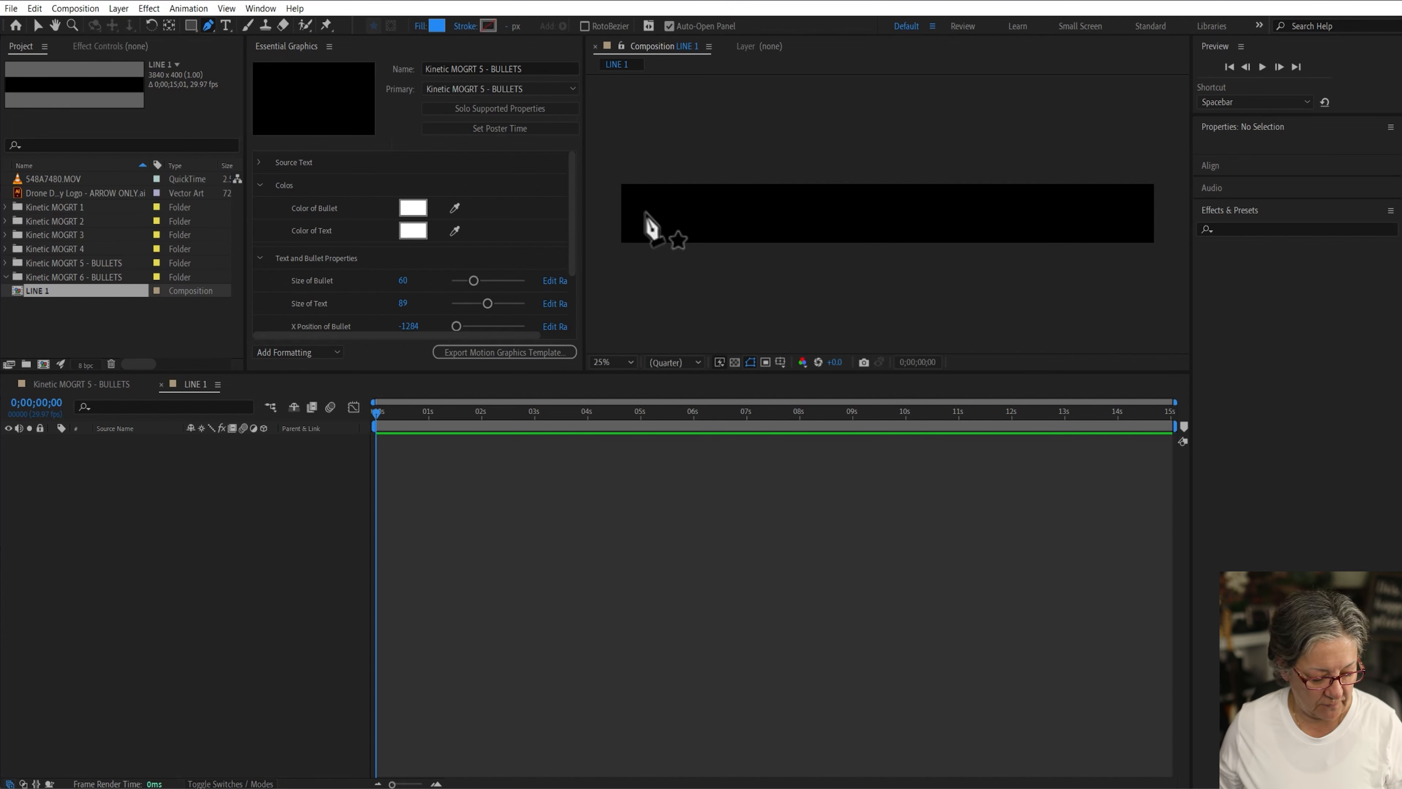
{"action": "left_click_drag", "start_coordinate": [646, 210], "coordinate": [646, 232]}
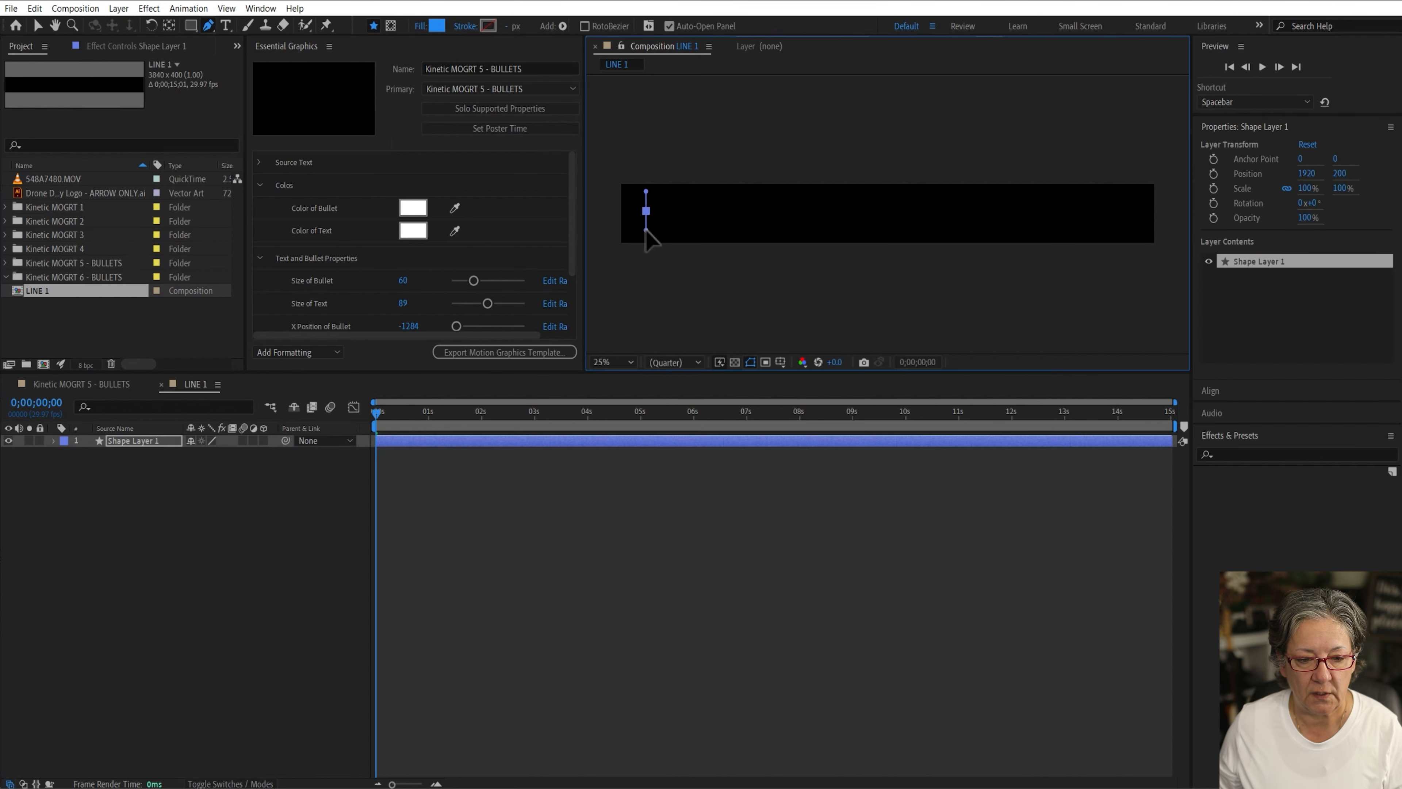
{"action": "left_click", "coordinate": [673, 213]}
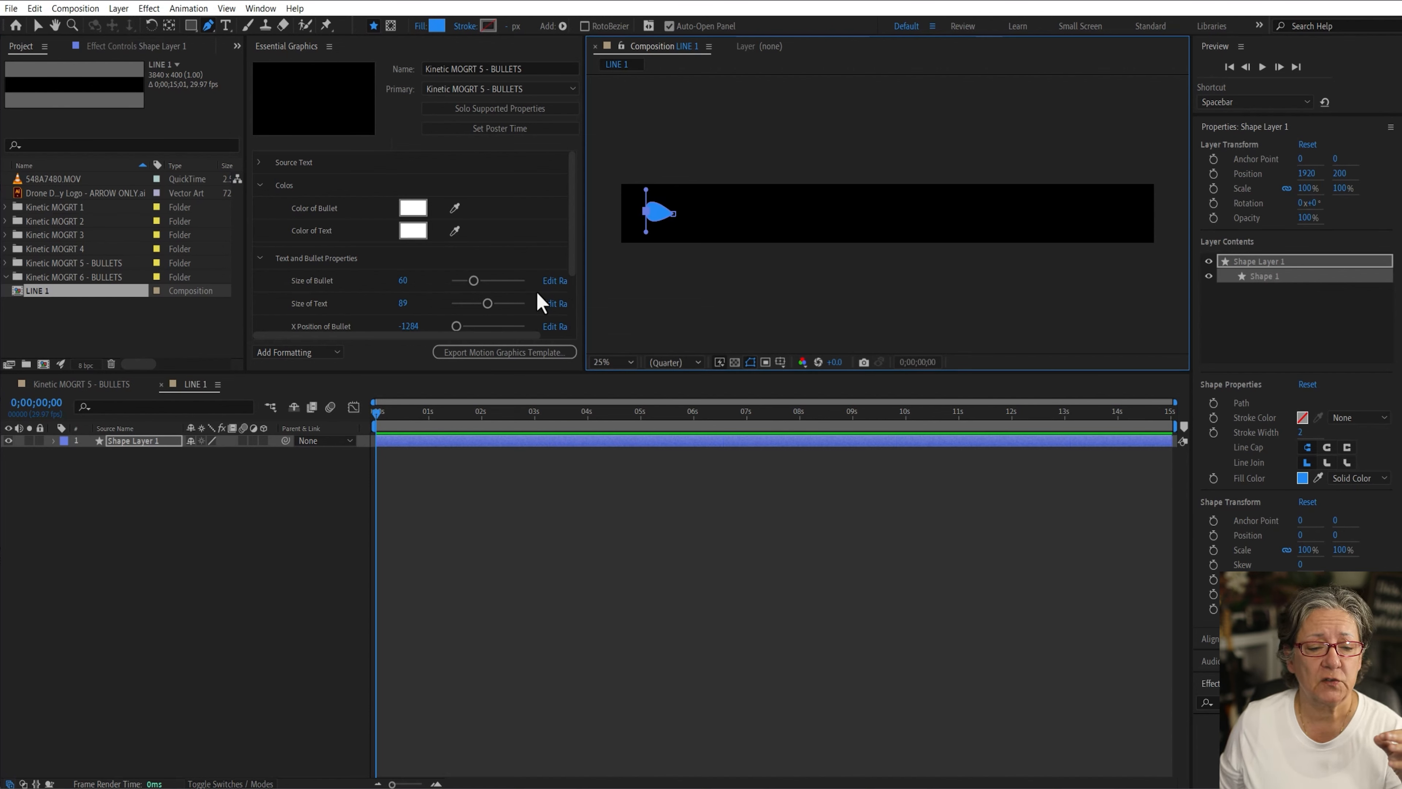
{"action": "left_click", "coordinate": [303, 536]}
Step: Create a paragraph text box beside the bullet and enter the text "this is my line"
{"action": "left_click", "coordinate": [225, 24]}
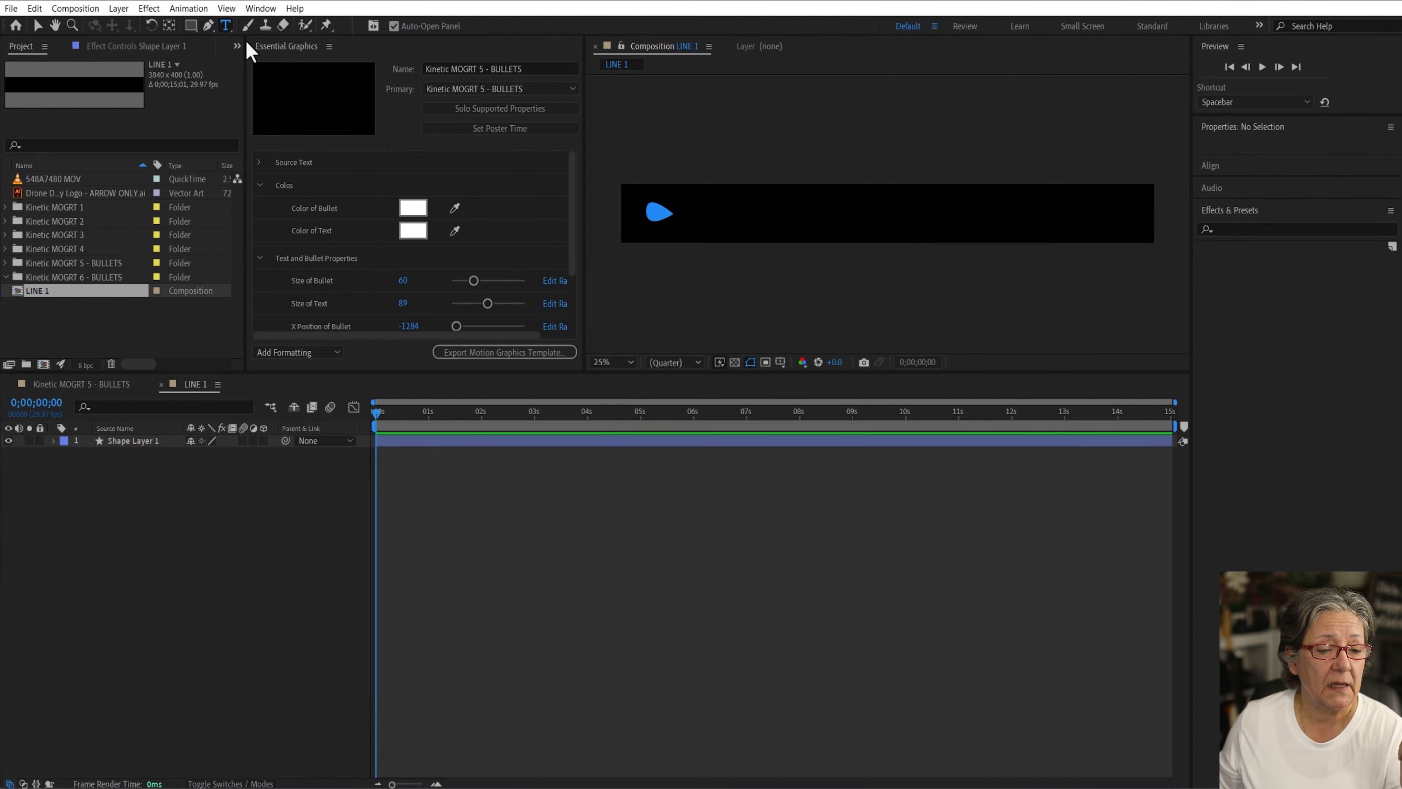
{"action": "left_click", "coordinate": [688, 205]}
{"action": "left_click_drag", "start_coordinate": [690, 220], "coordinate": [1143, 228]}
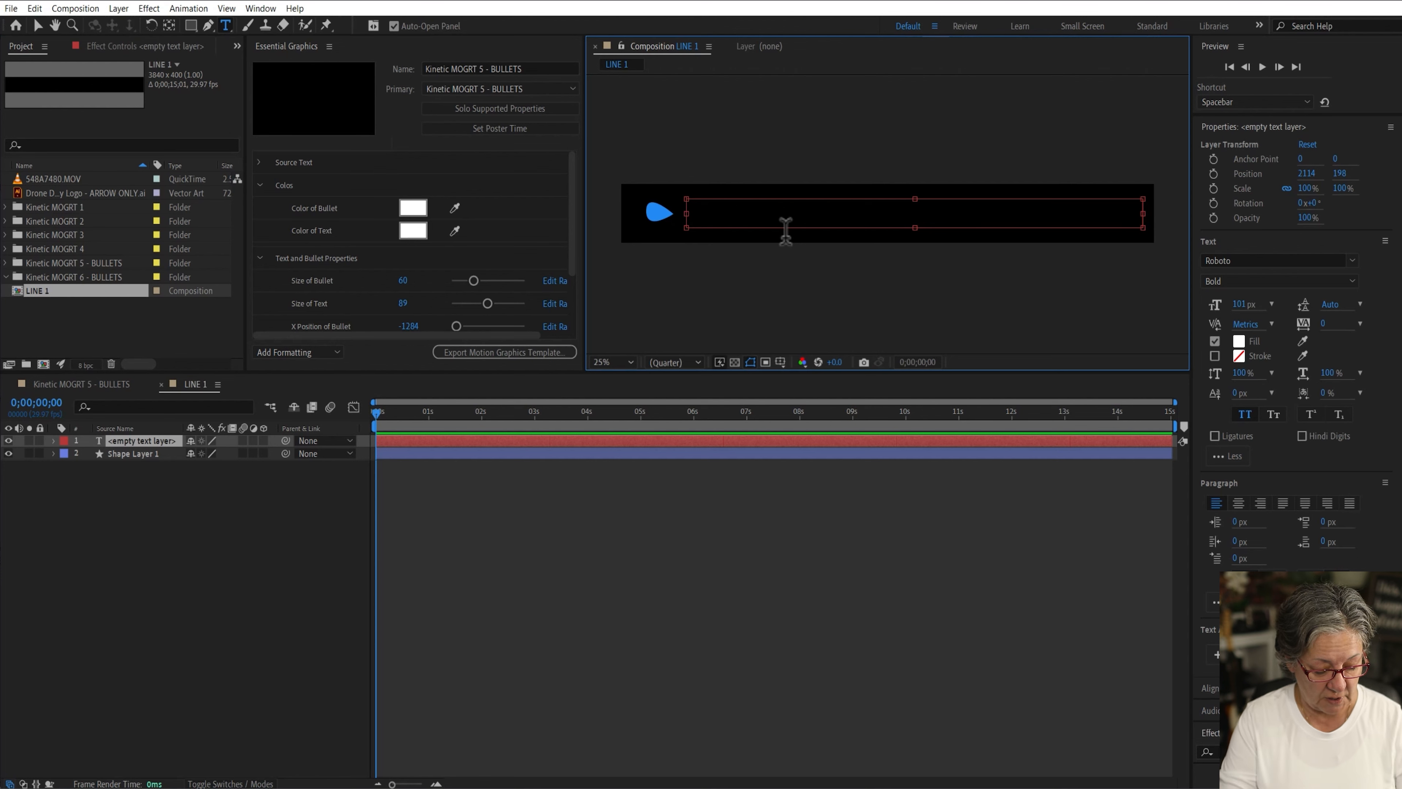
{"action": "type", "text": "this is"}
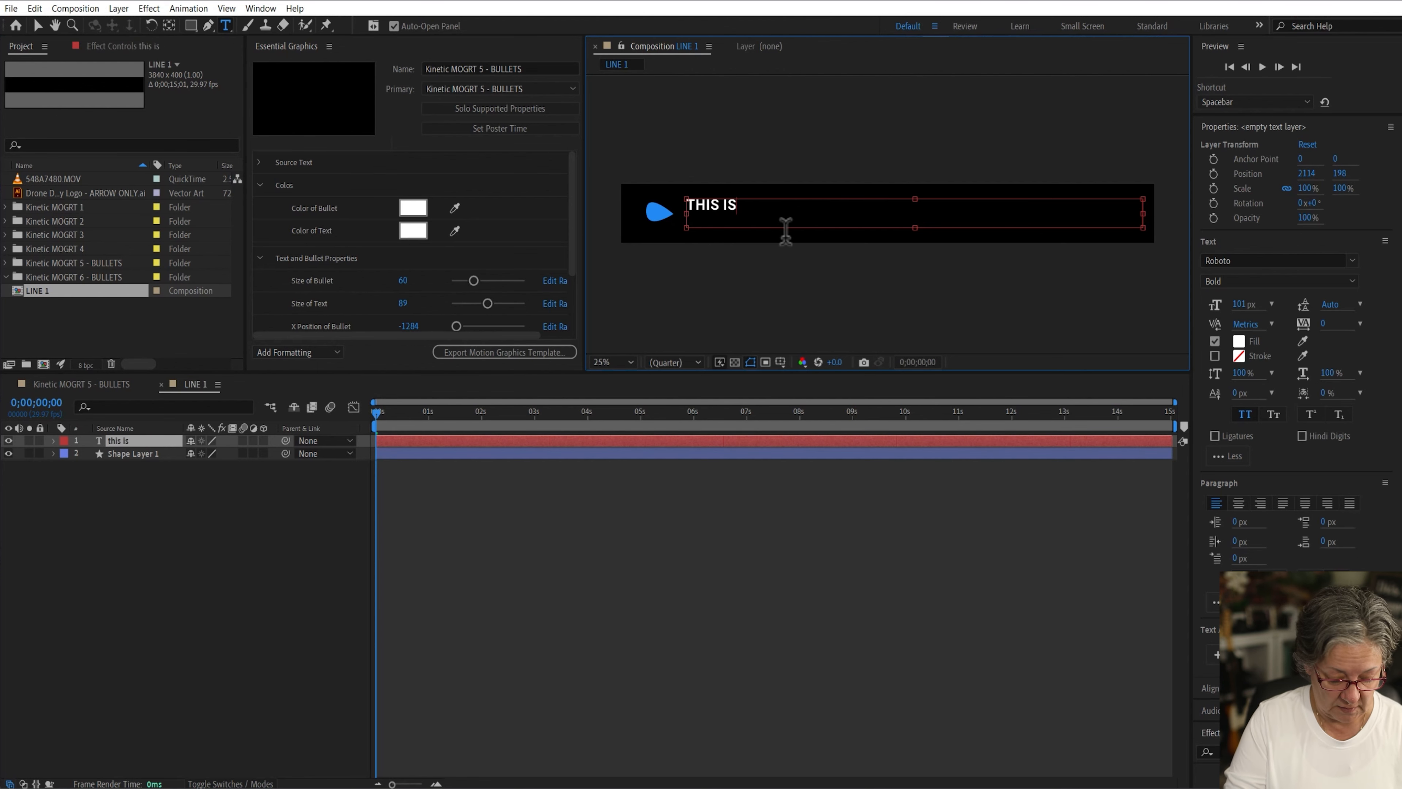
{"action": "type", "text": " my lin"}
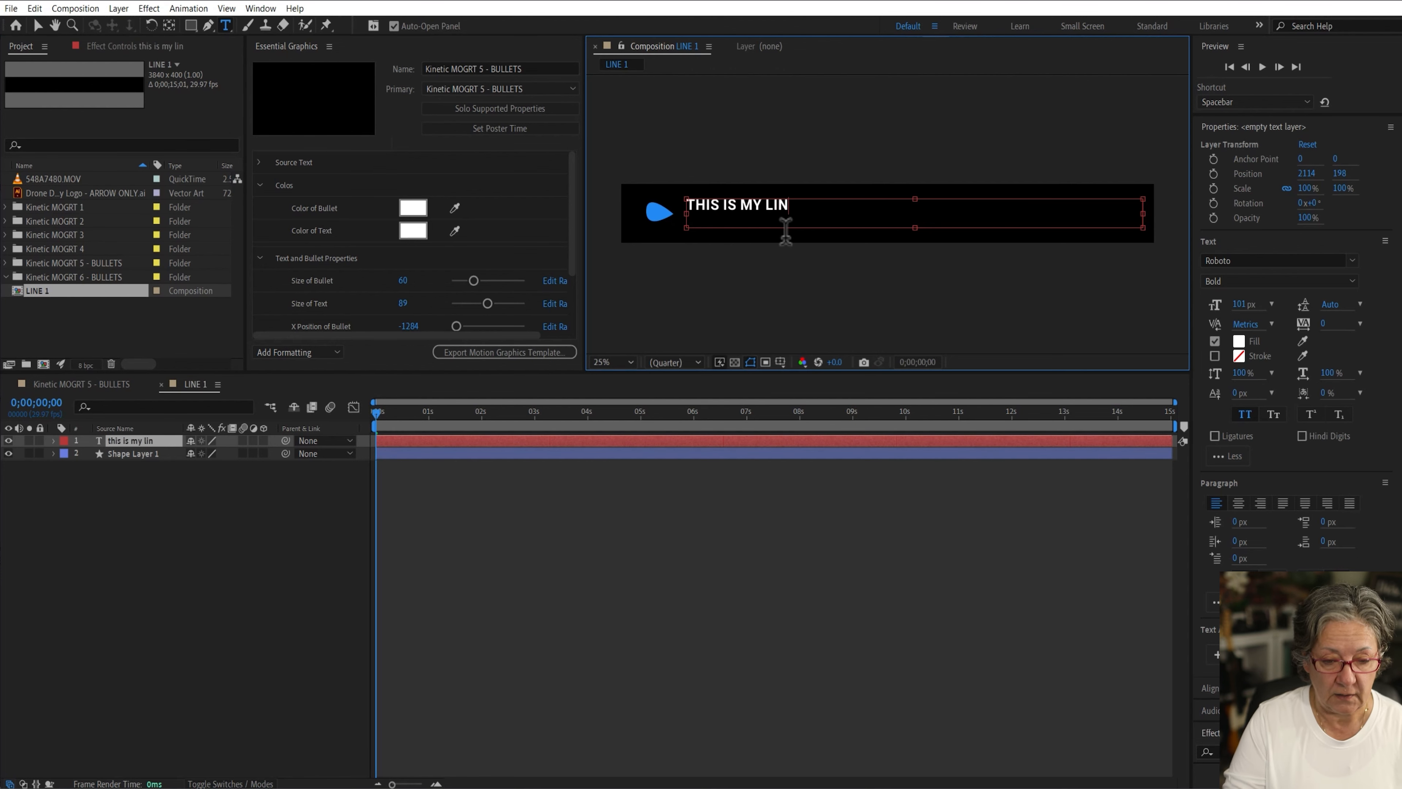
{"action": "type", "text": "e"}
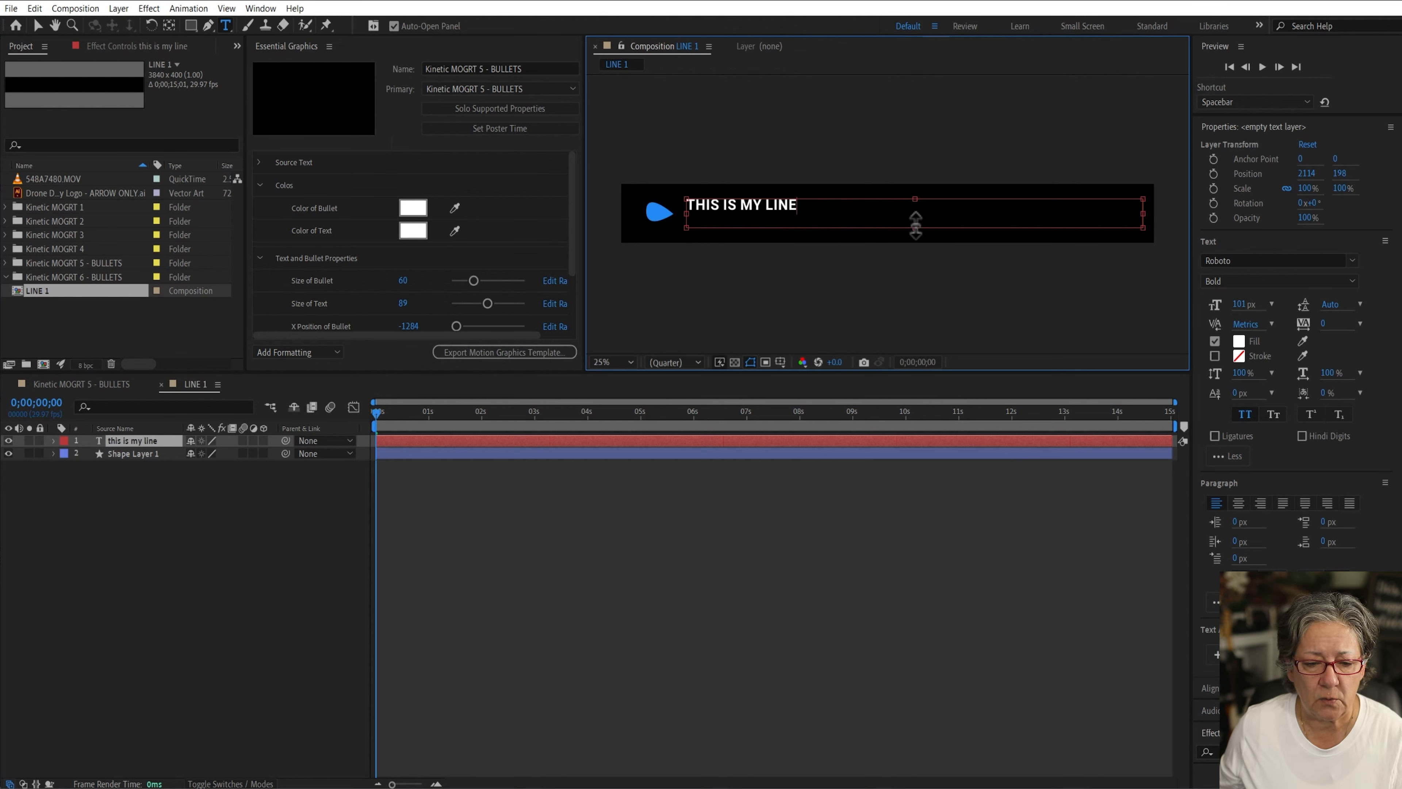
Step: Shrink the text box height and reposition the text to line up with the bullet
{"action": "left_click_drag", "start_coordinate": [916, 227], "coordinate": [917, 213]}
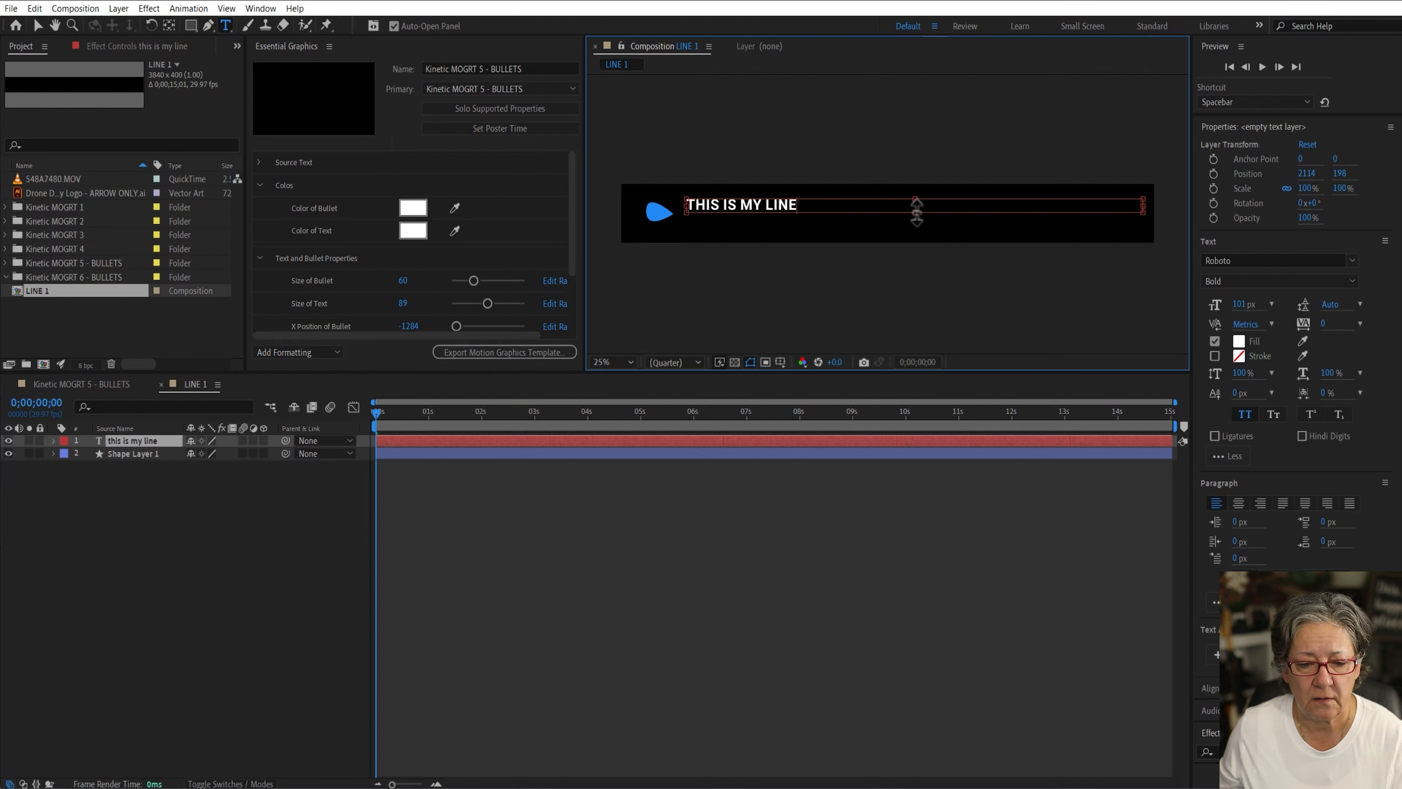
{"action": "left_click", "coordinate": [37, 26]}
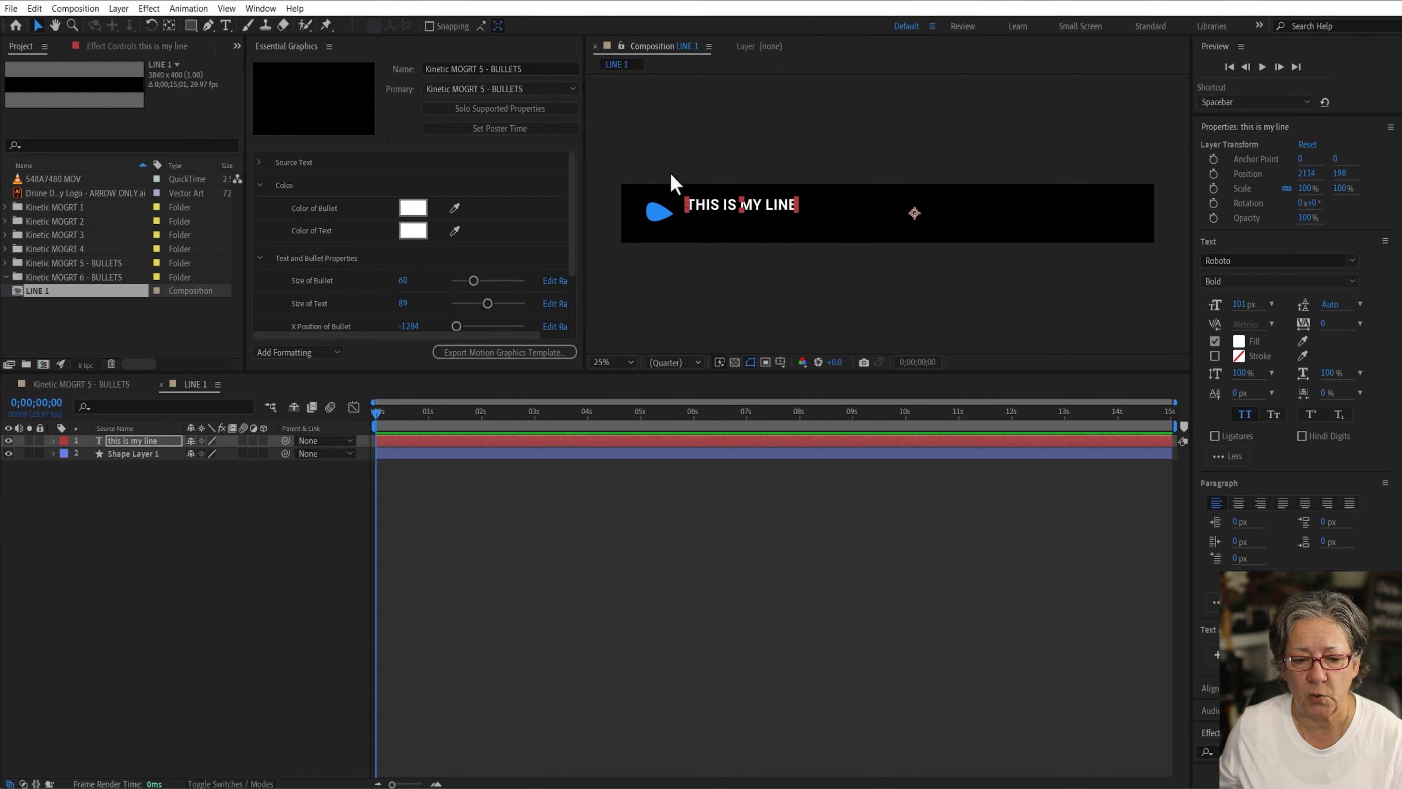
{"action": "mouse_move", "coordinate": [723, 200]}
{"action": "left_mouse_down"}
{"action": "mouse_move", "coordinate": [730, 218]}
{"action": "mouse_move", "coordinate": [720, 210]}
{"action": "left_mouse_up"}
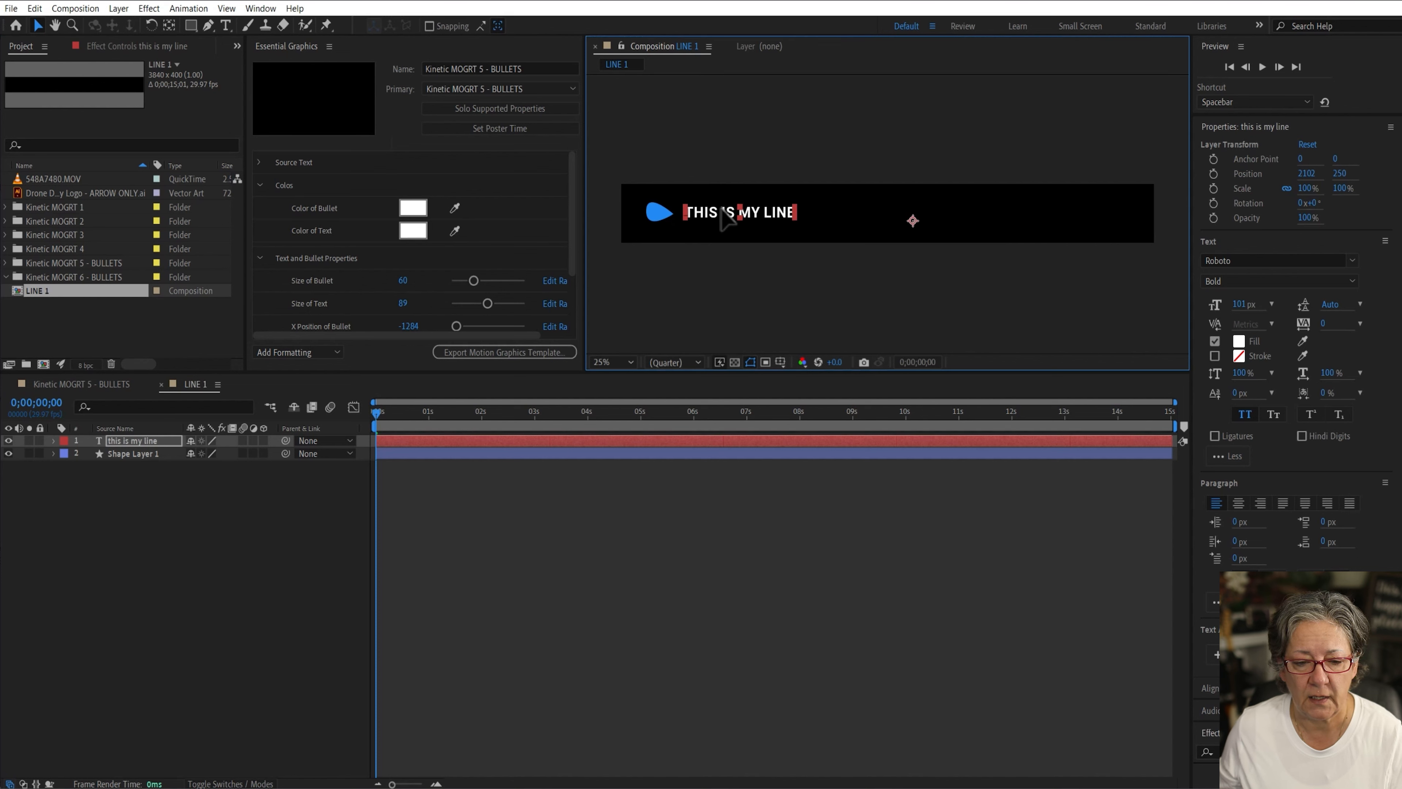
{"action": "left_click", "coordinate": [690, 624]}
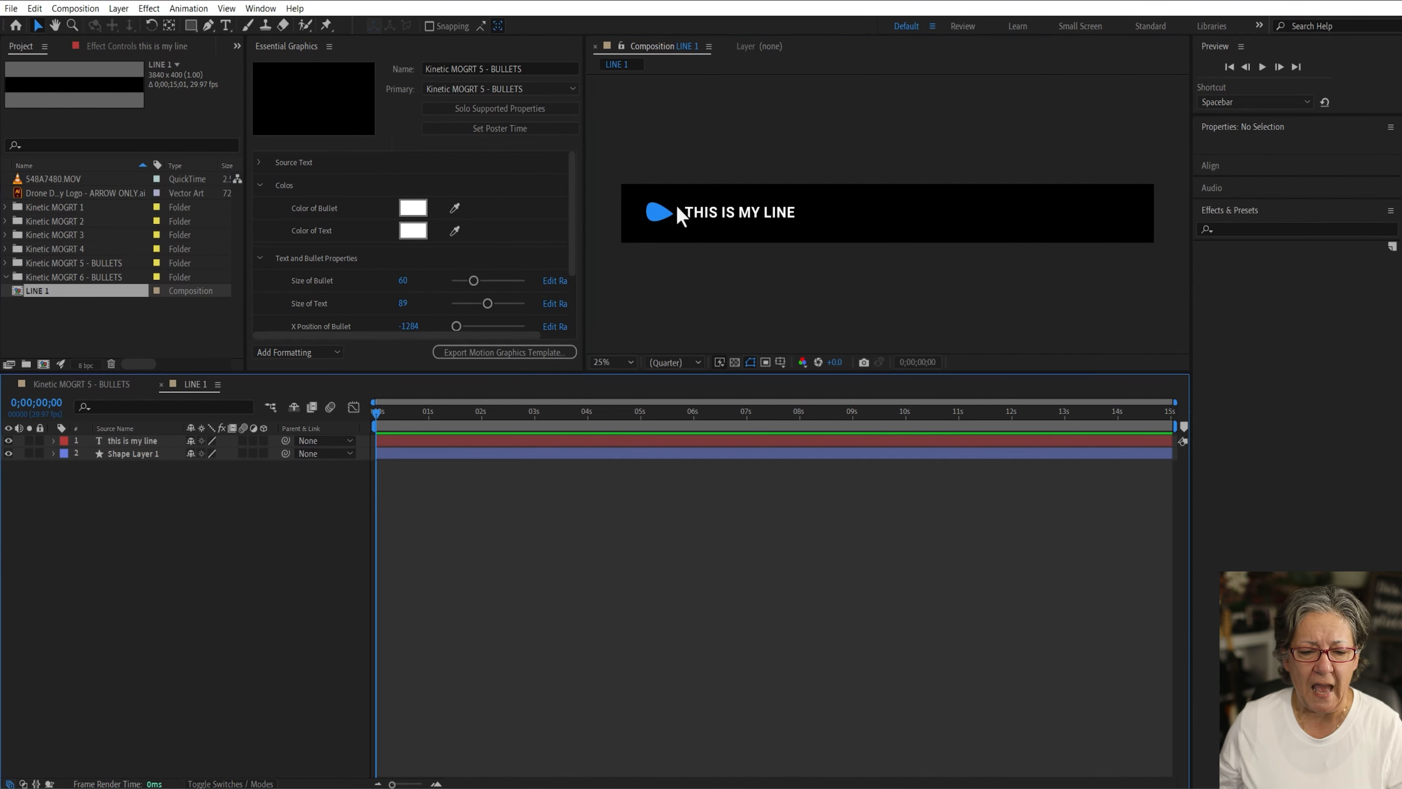
{"action": "left_click", "coordinate": [730, 216]}
{"action": "left_click_drag", "start_coordinate": [730, 213], "coordinate": [726, 216]}
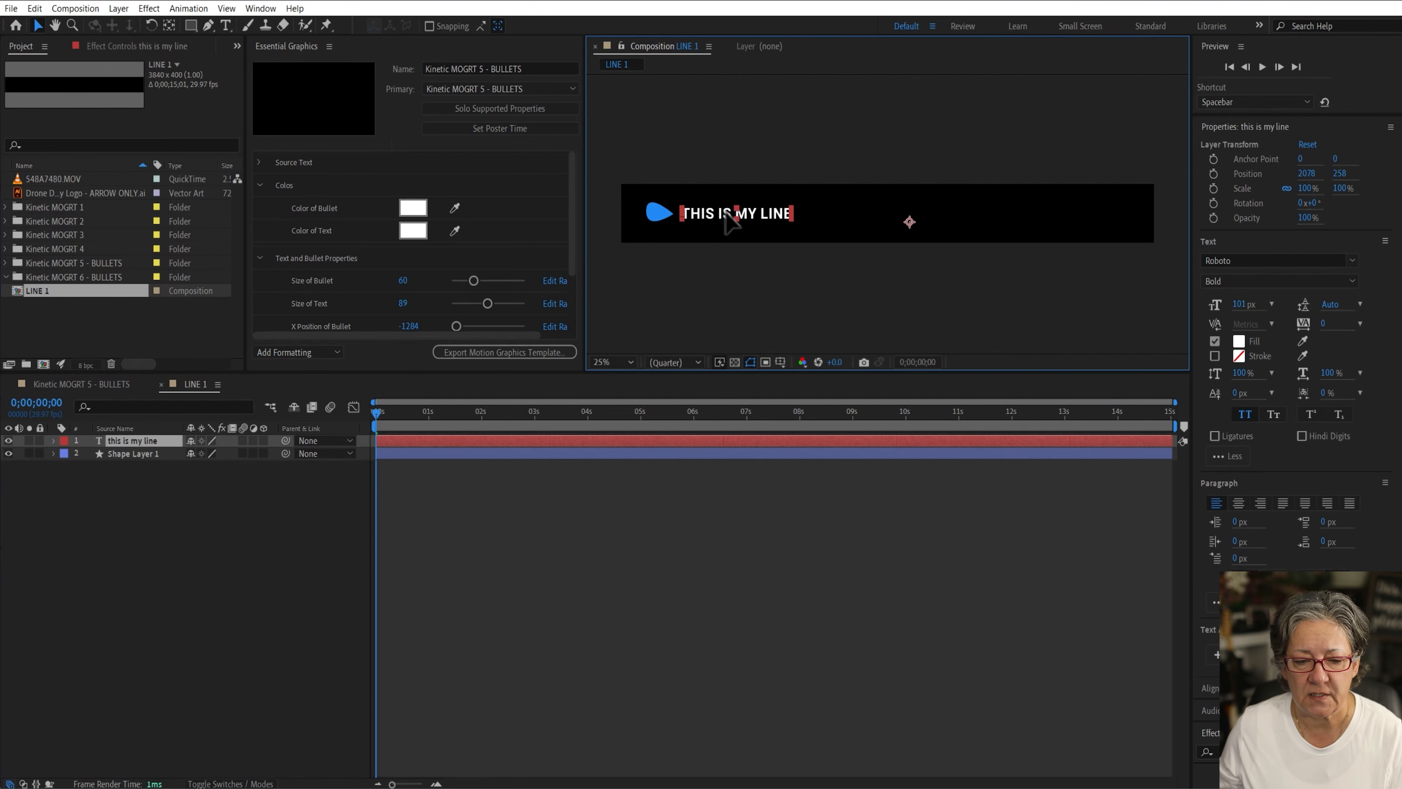
Step: Scale the bullet shape layer down to 63%
{"action": "left_click", "coordinate": [658, 214]}
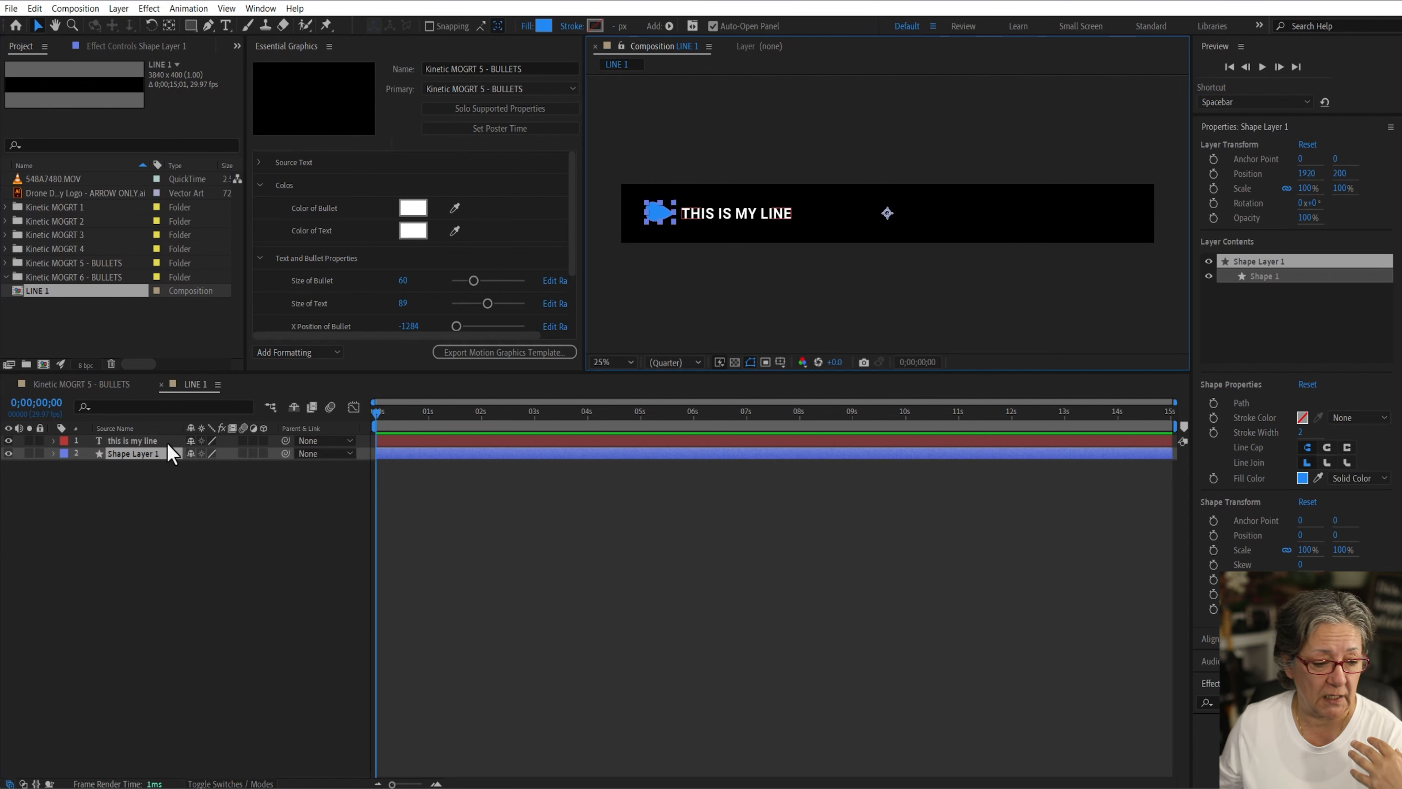
{"action": "key", "text": "s"}
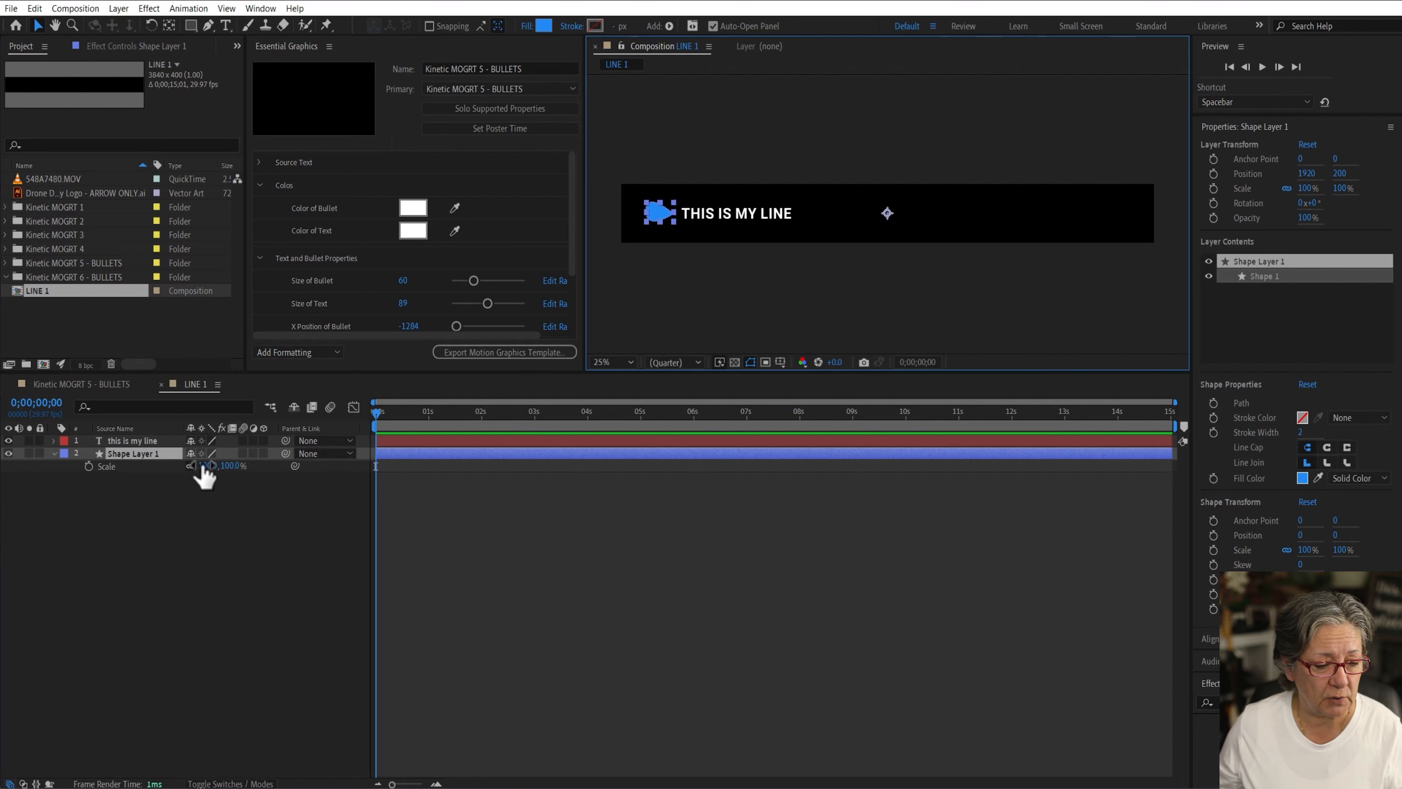
{"action": "left_click_drag", "start_coordinate": [208, 465], "coordinate": [199, 466]}
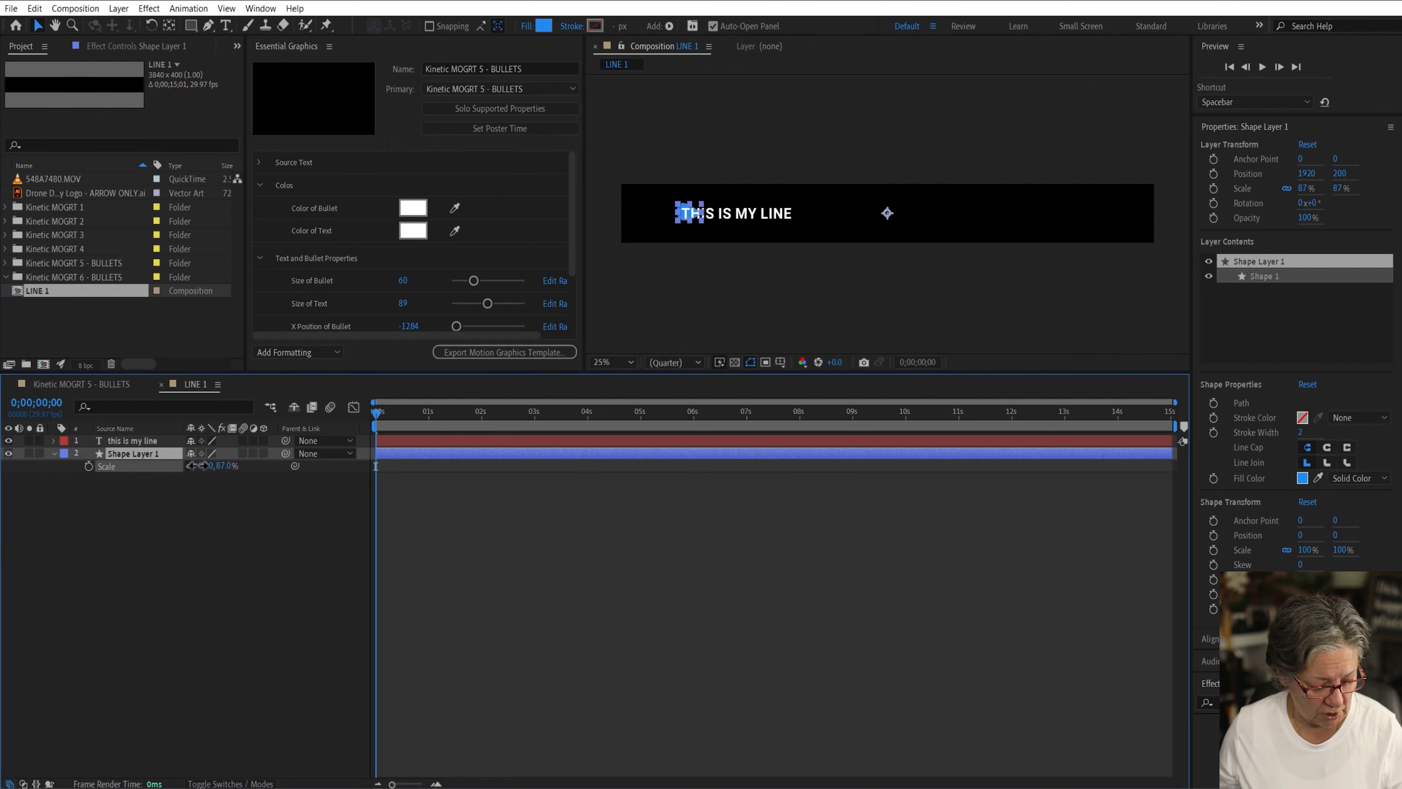
{"action": "key", "text": "ctrl+z"}
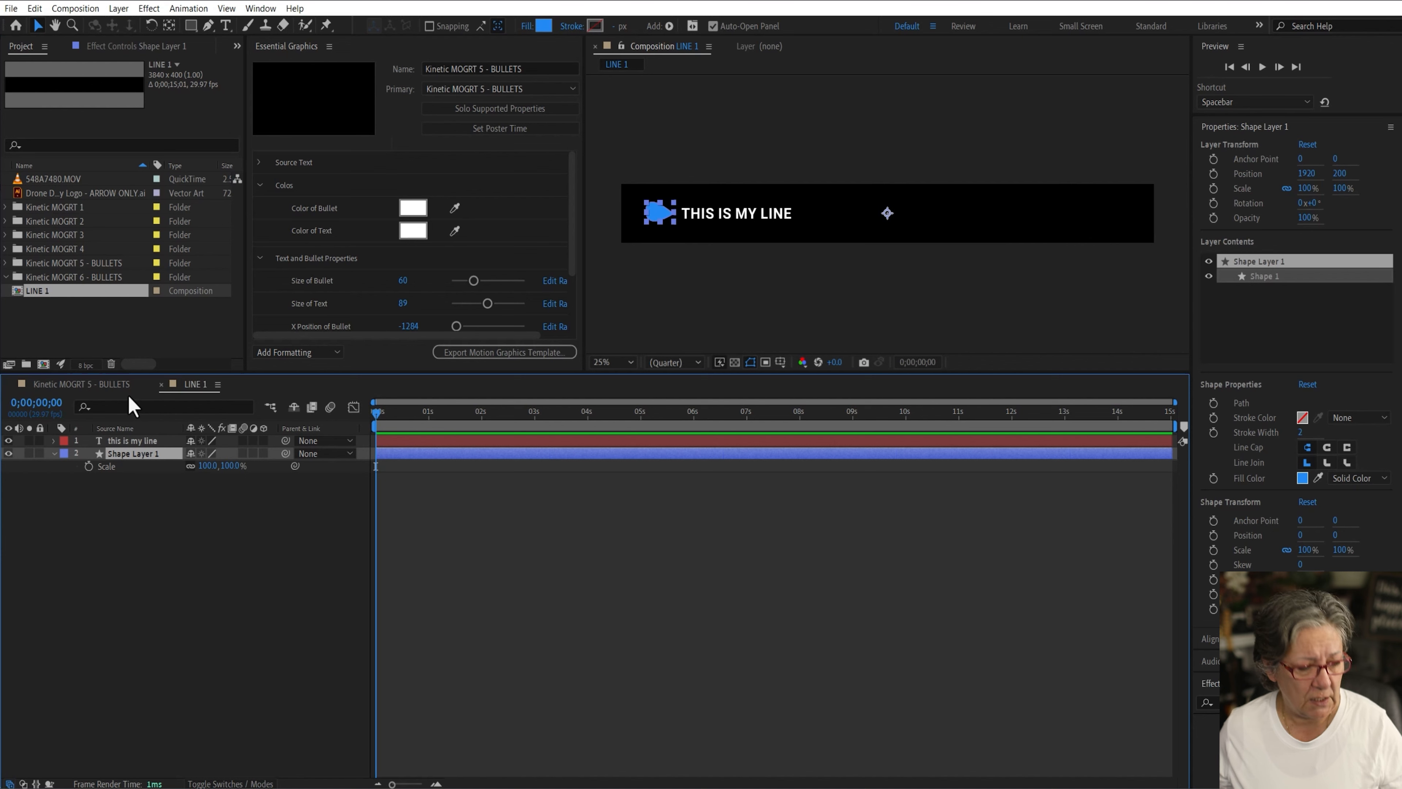
{"action": "left_click", "coordinate": [169, 524]}
{"action": "left_click", "coordinate": [126, 453]}
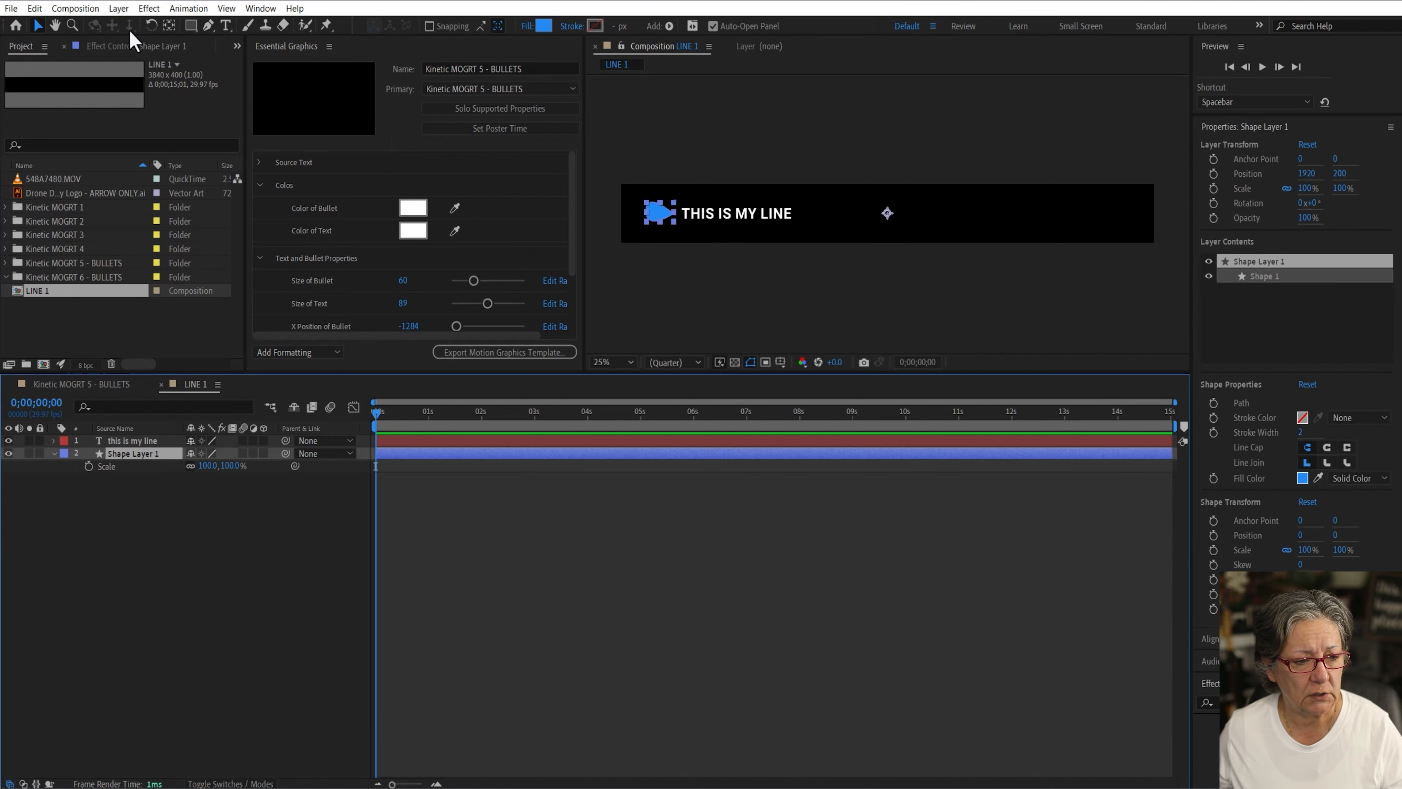
{"action": "left_click", "coordinate": [244, 533]}
{"action": "left_click_drag", "start_coordinate": [226, 465], "coordinate": [201, 465]}
{"action": "left_click", "coordinate": [257, 576]}
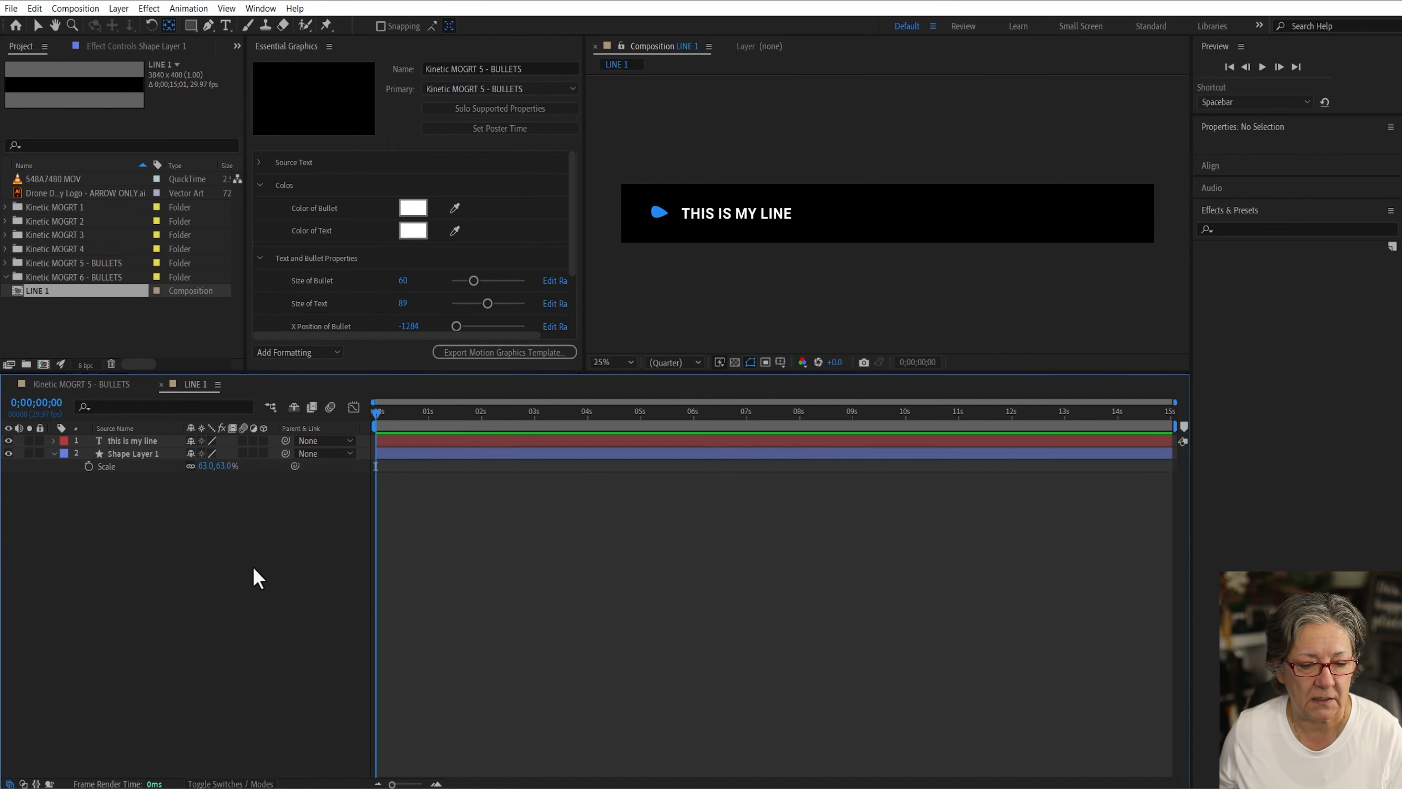
Step: Move the text layer closer to the bullet
{"action": "left_click", "coordinate": [712, 220]}
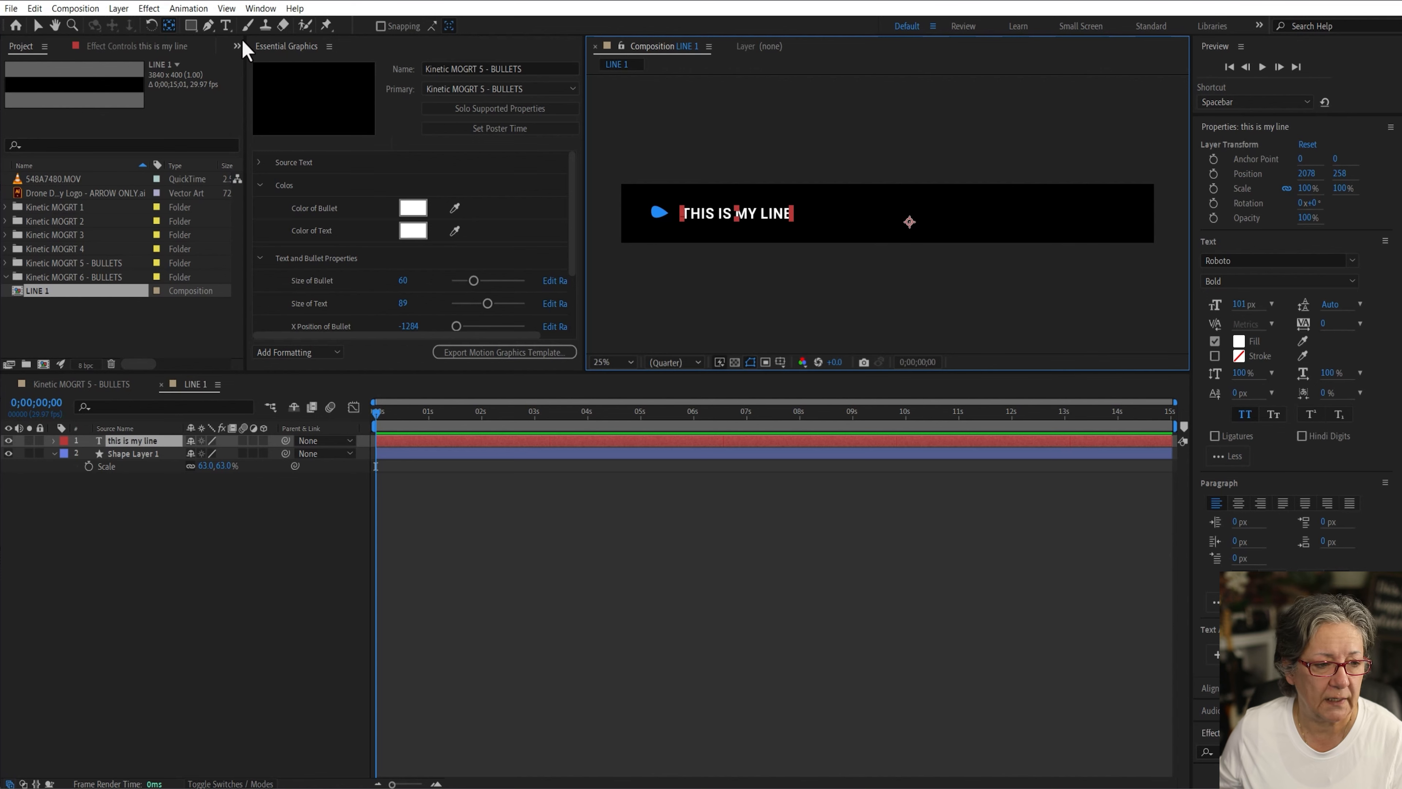
{"action": "left_click", "coordinate": [37, 26]}
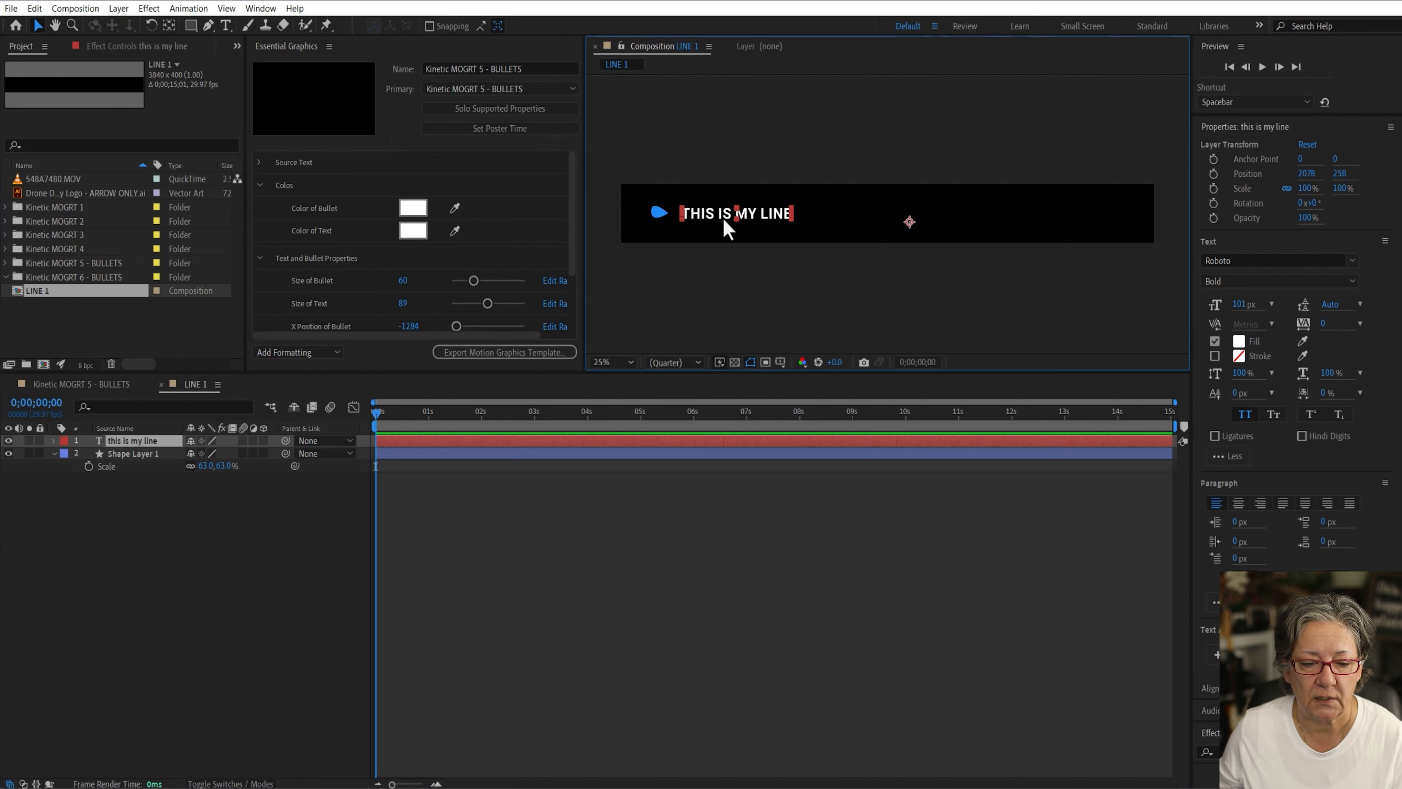
{"action": "left_click_drag", "start_coordinate": [723, 225], "coordinate": [713, 217]}
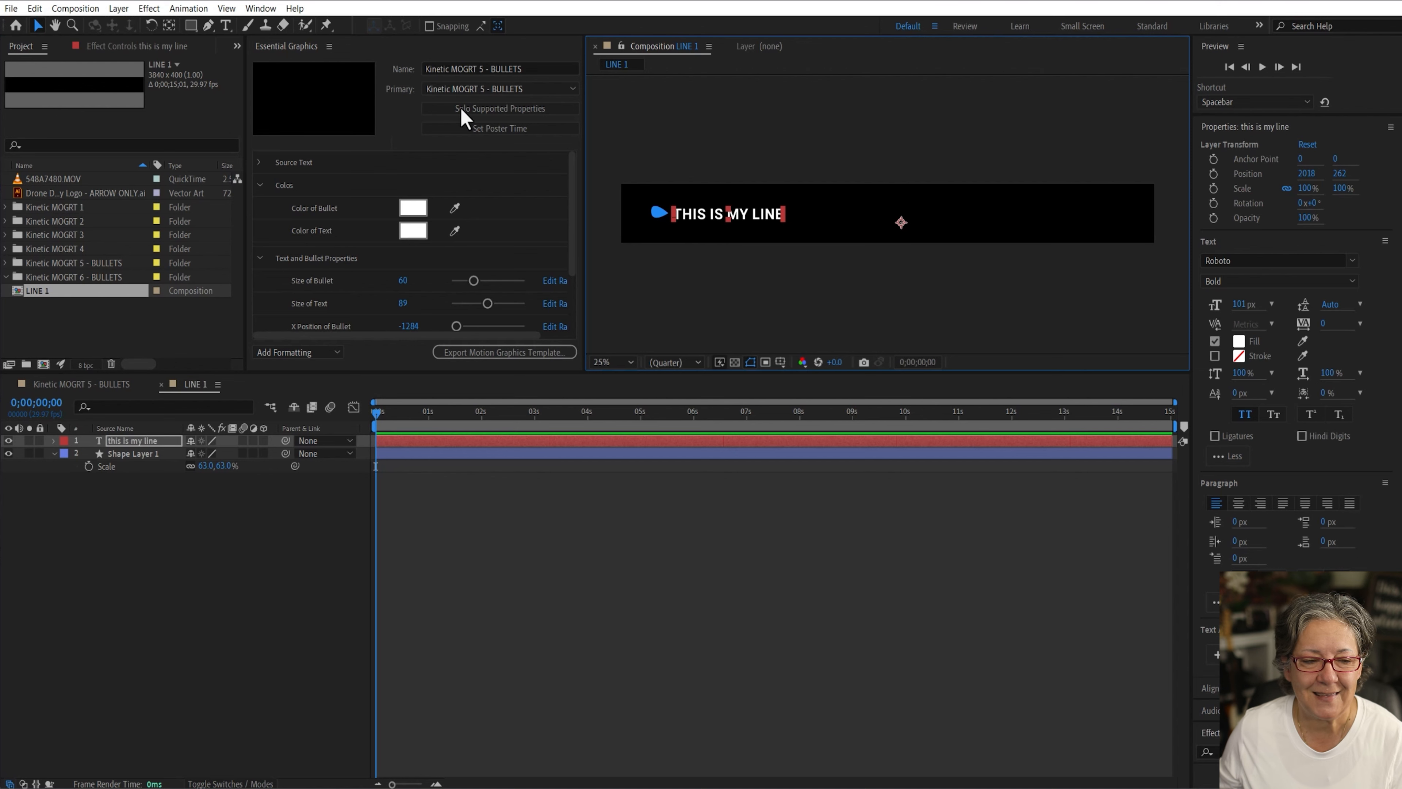
Step: Move the text layer's anchor point to its left edge with the Pan Behind tool
{"action": "left_click", "coordinate": [169, 26]}
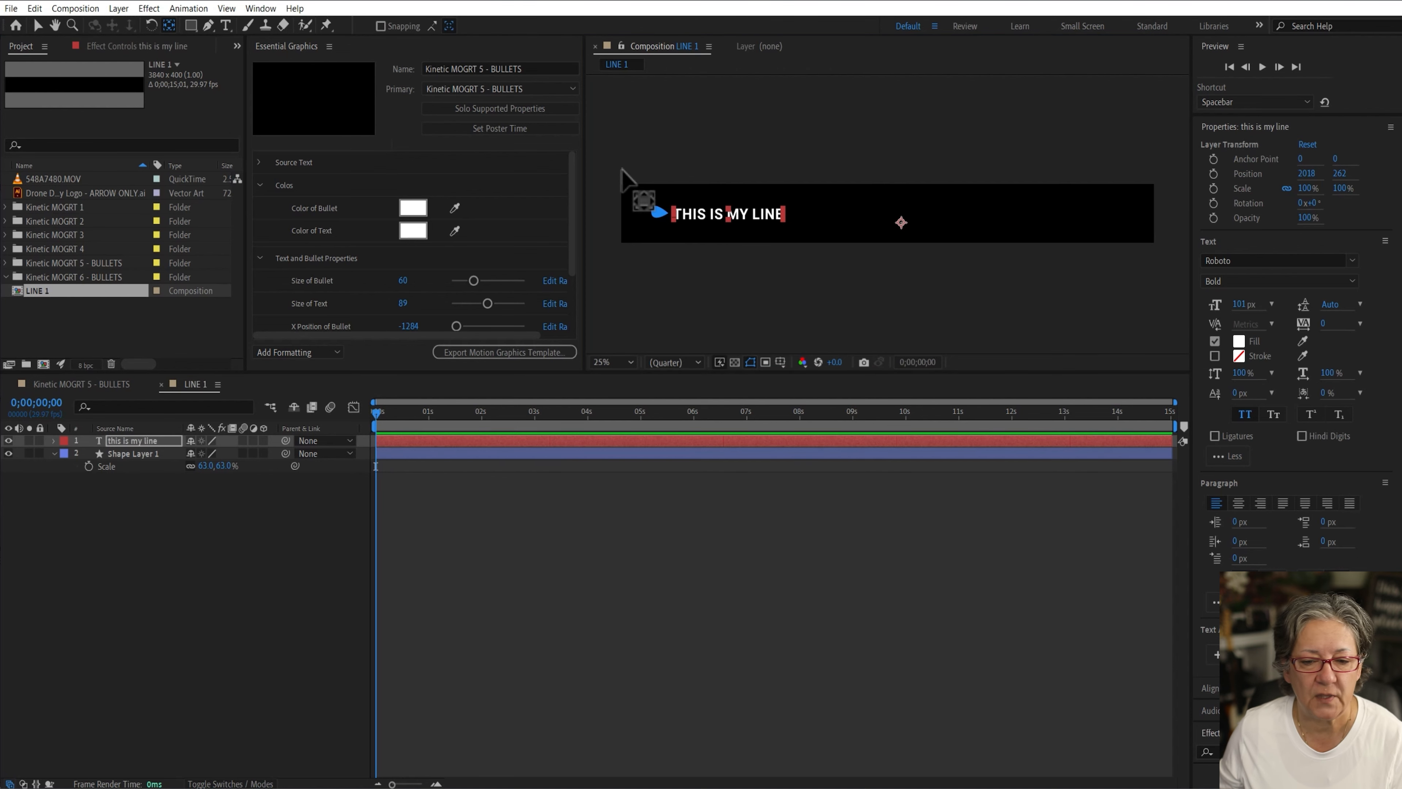
{"action": "left_click_drag", "start_coordinate": [901, 221], "coordinate": [673, 213]}
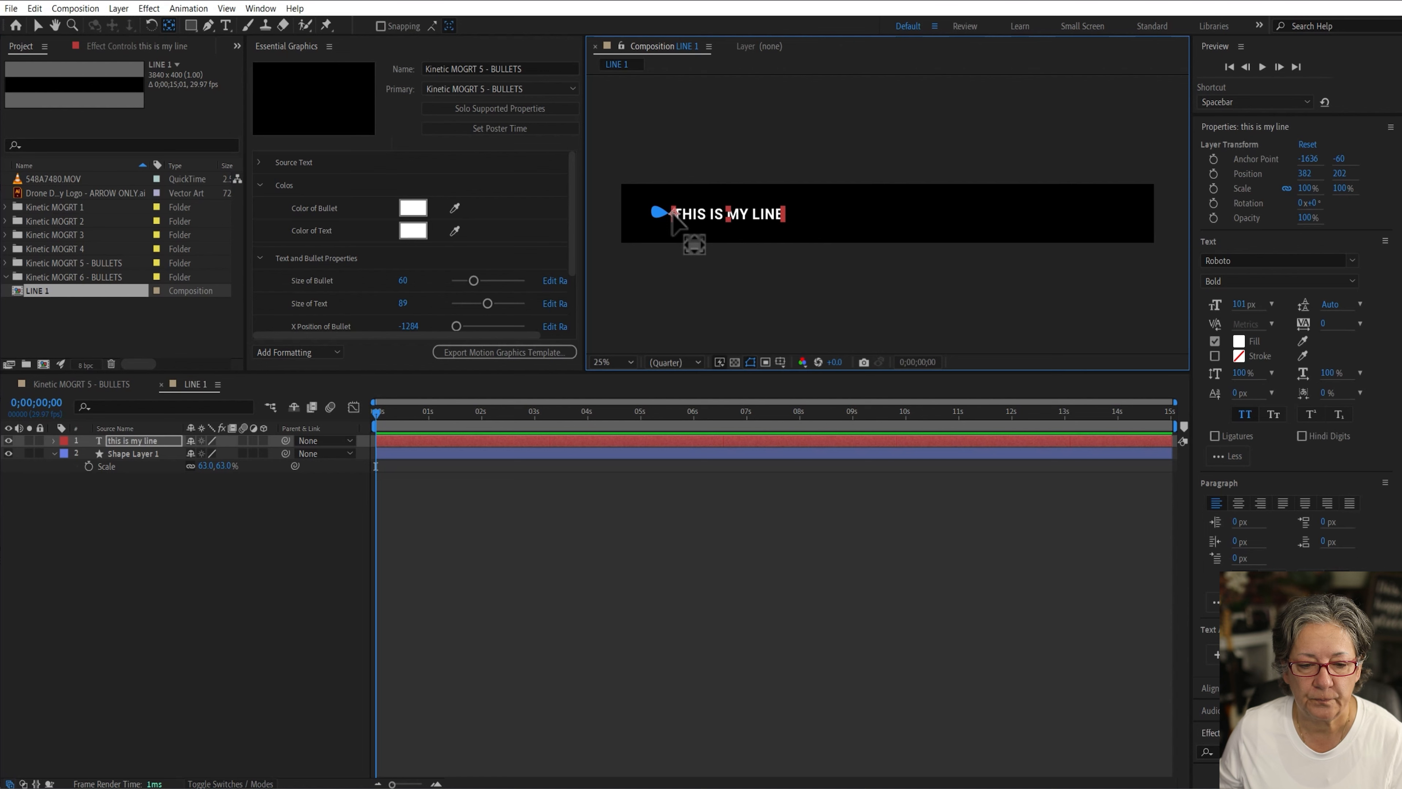
{"action": "left_click", "coordinate": [169, 559]}
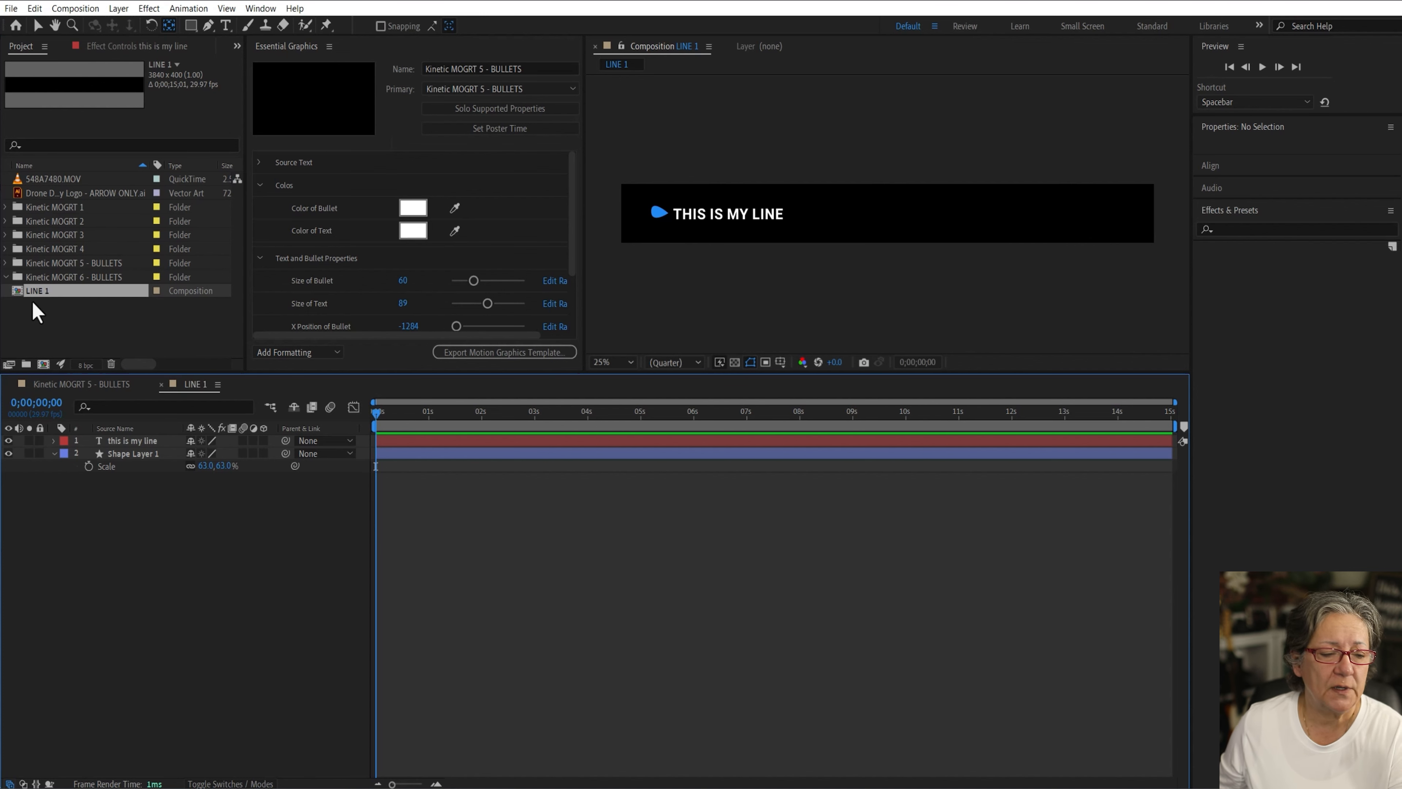
Step: Move the LINE 1 composition into the Kinetic MOGRT 6 - BULLETS folder
{"action": "left_click_drag", "start_coordinate": [22, 290], "coordinate": [42, 277]}
{"action": "left_click", "coordinate": [53, 306]}
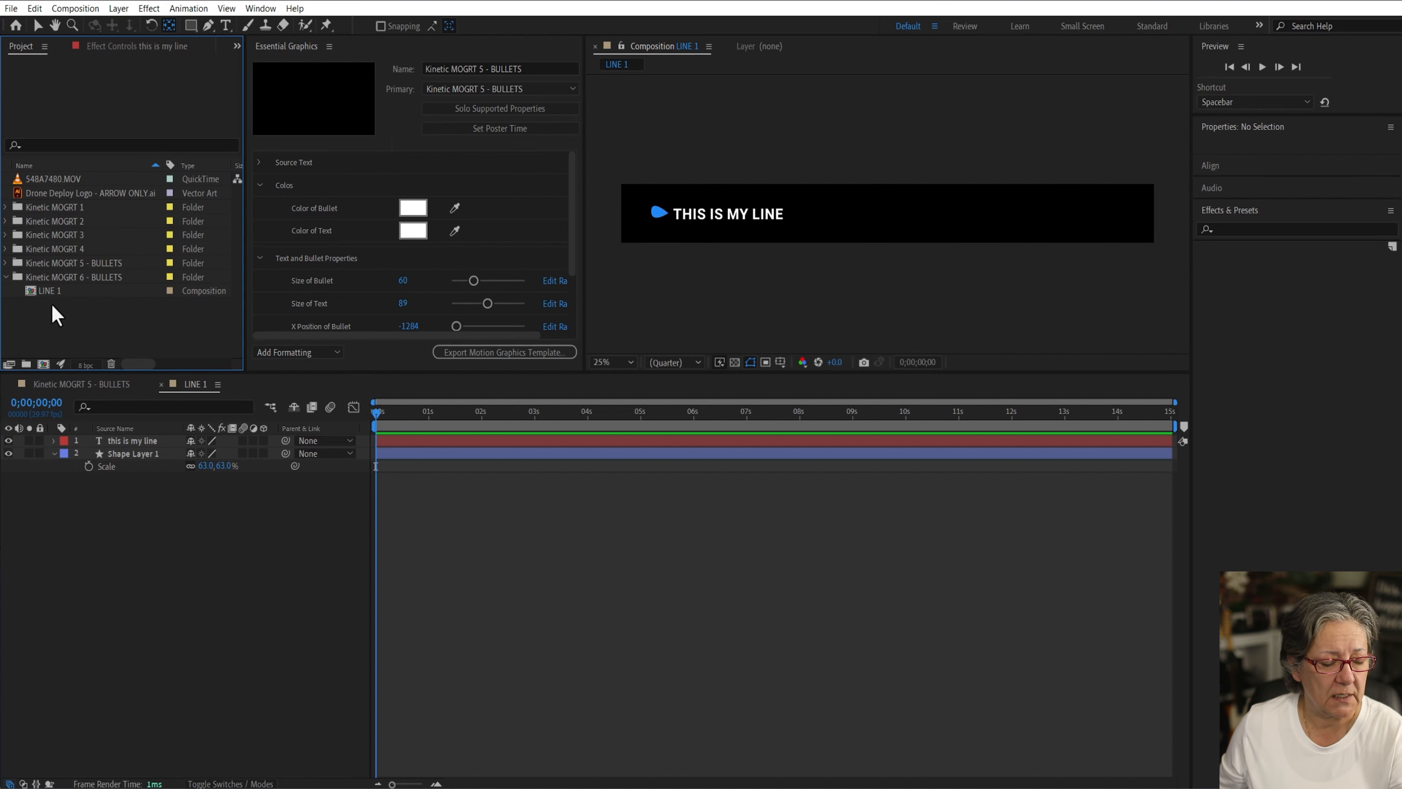
Step: Create a new composition named "Kinetic MOGRT 6 - BULLETS" inside the Kinetic MOGRT 6 - BULLETS folder
{"action": "left_click", "coordinate": [58, 278]}
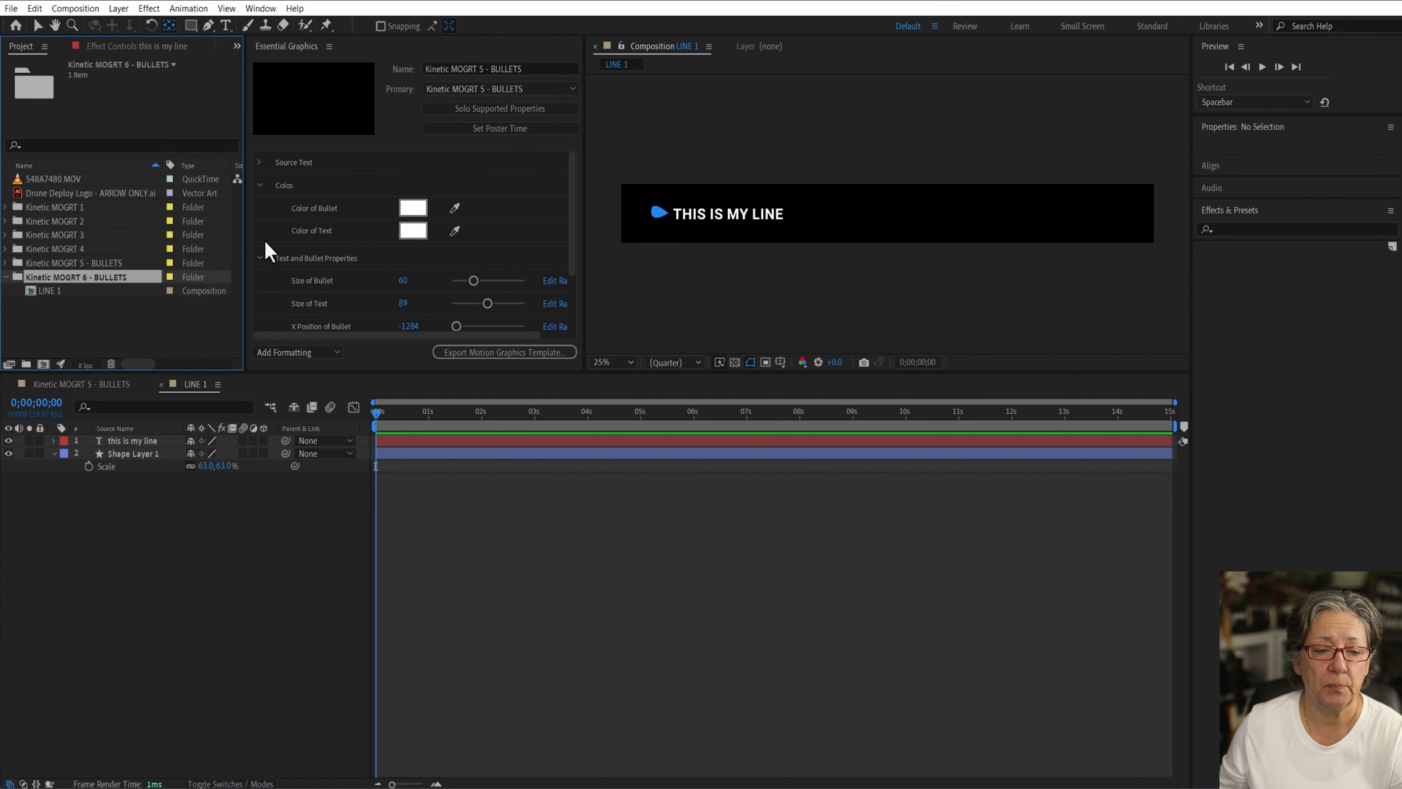
{"action": "left_click", "coordinate": [44, 364]}
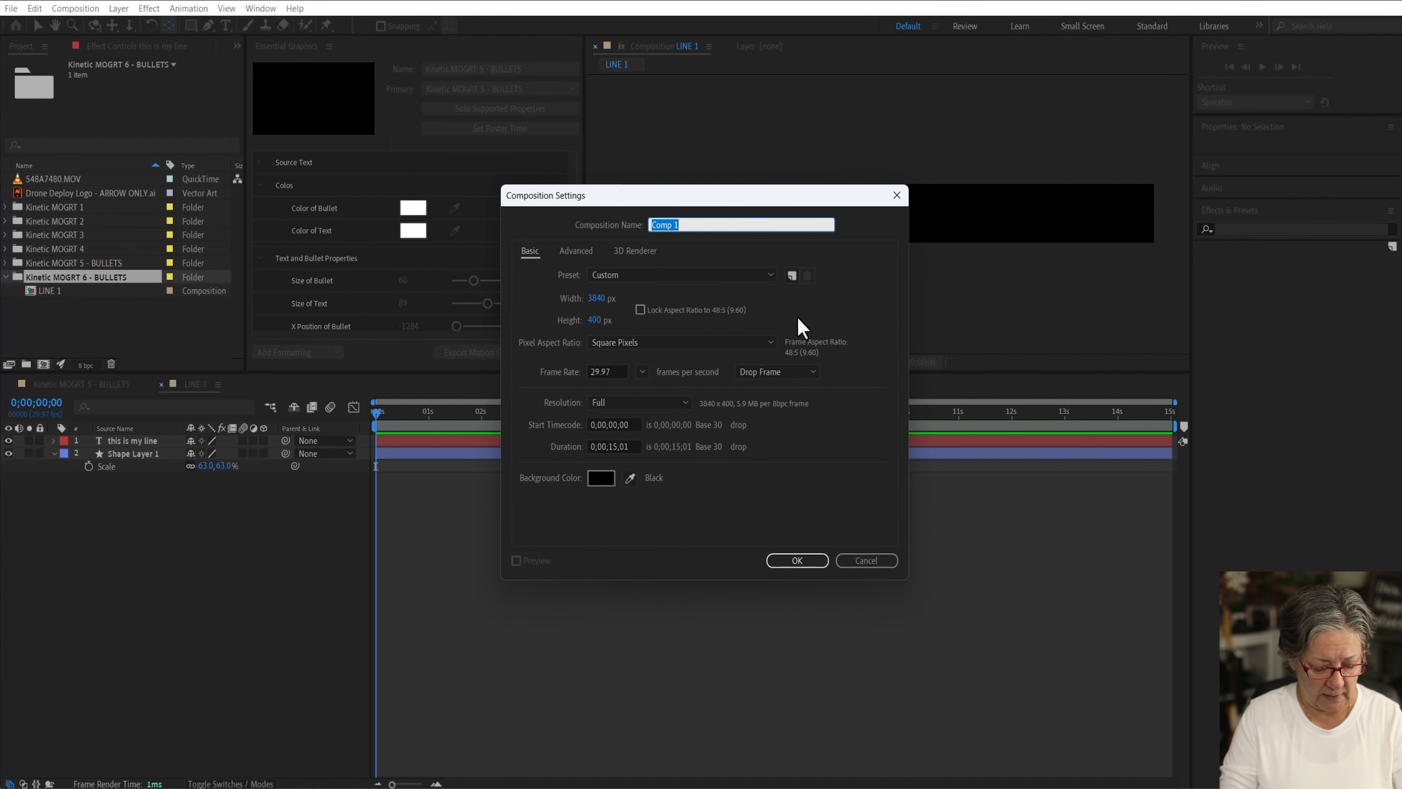
{"action": "type", "text": "Kine"}
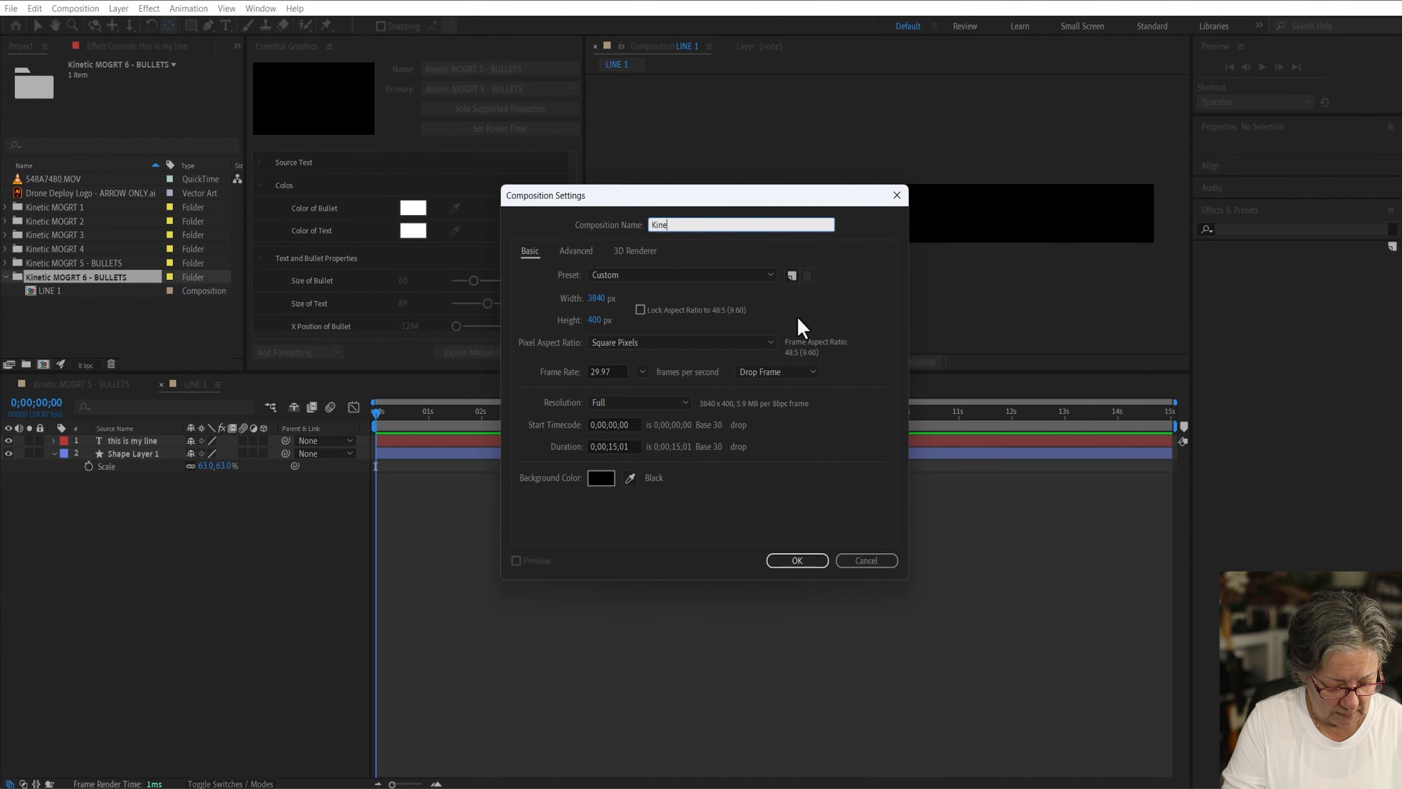
{"action": "type", "text": "tic MOGRT 5 - Bullets"}
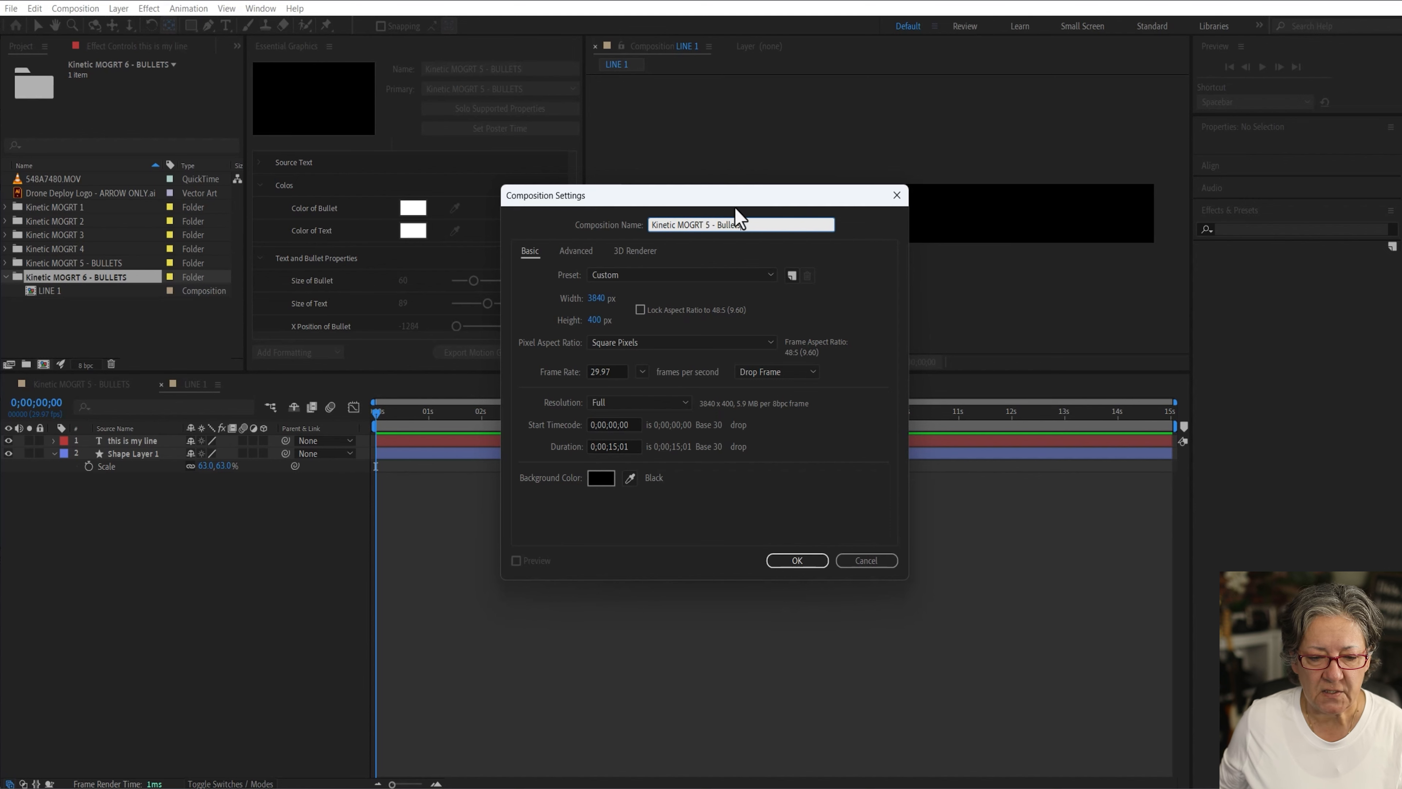
{"action": "double_click", "coordinate": [728, 224]}
{"action": "type", "text": "BULLETS"}
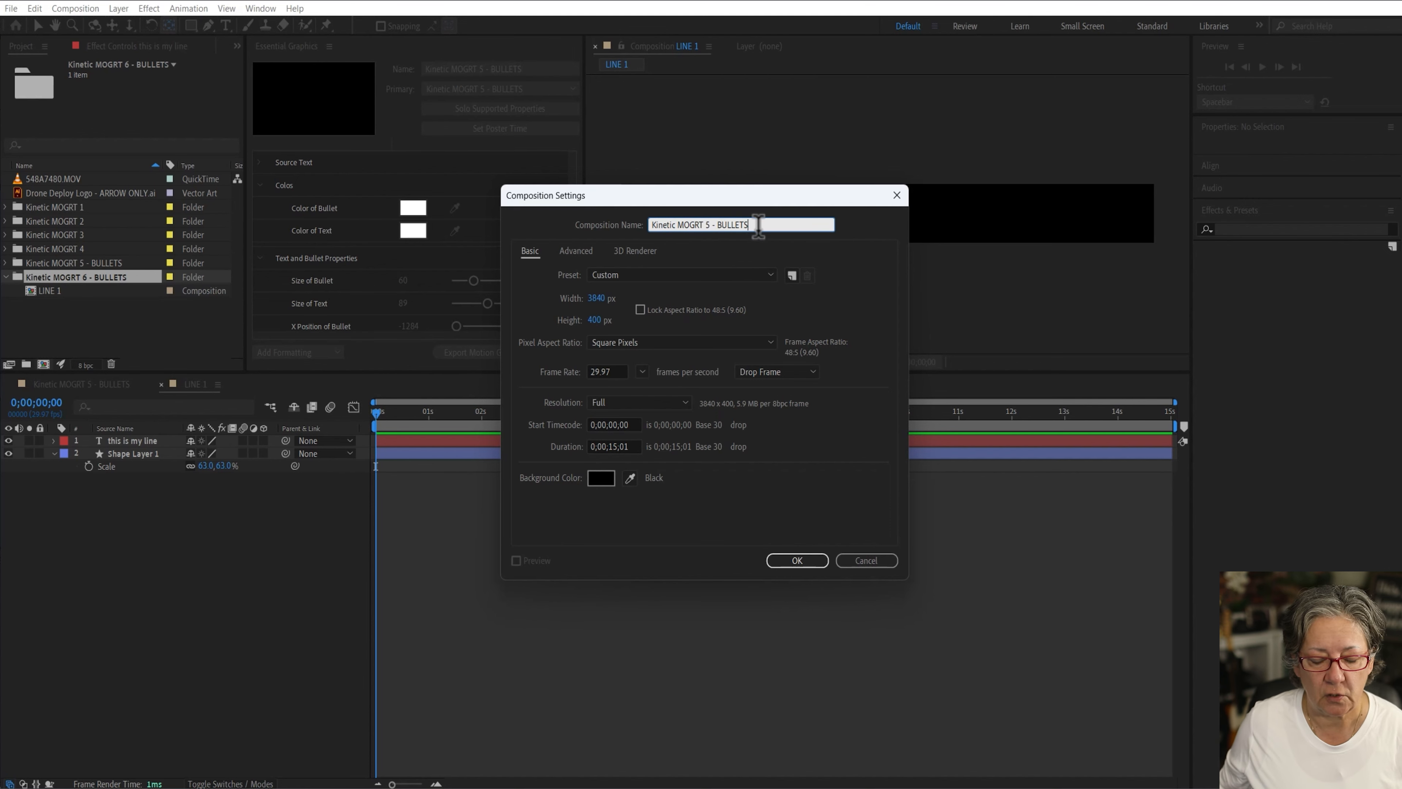
{"action": "left_click_drag", "start_coordinate": [767, 224], "coordinate": [638, 221]}
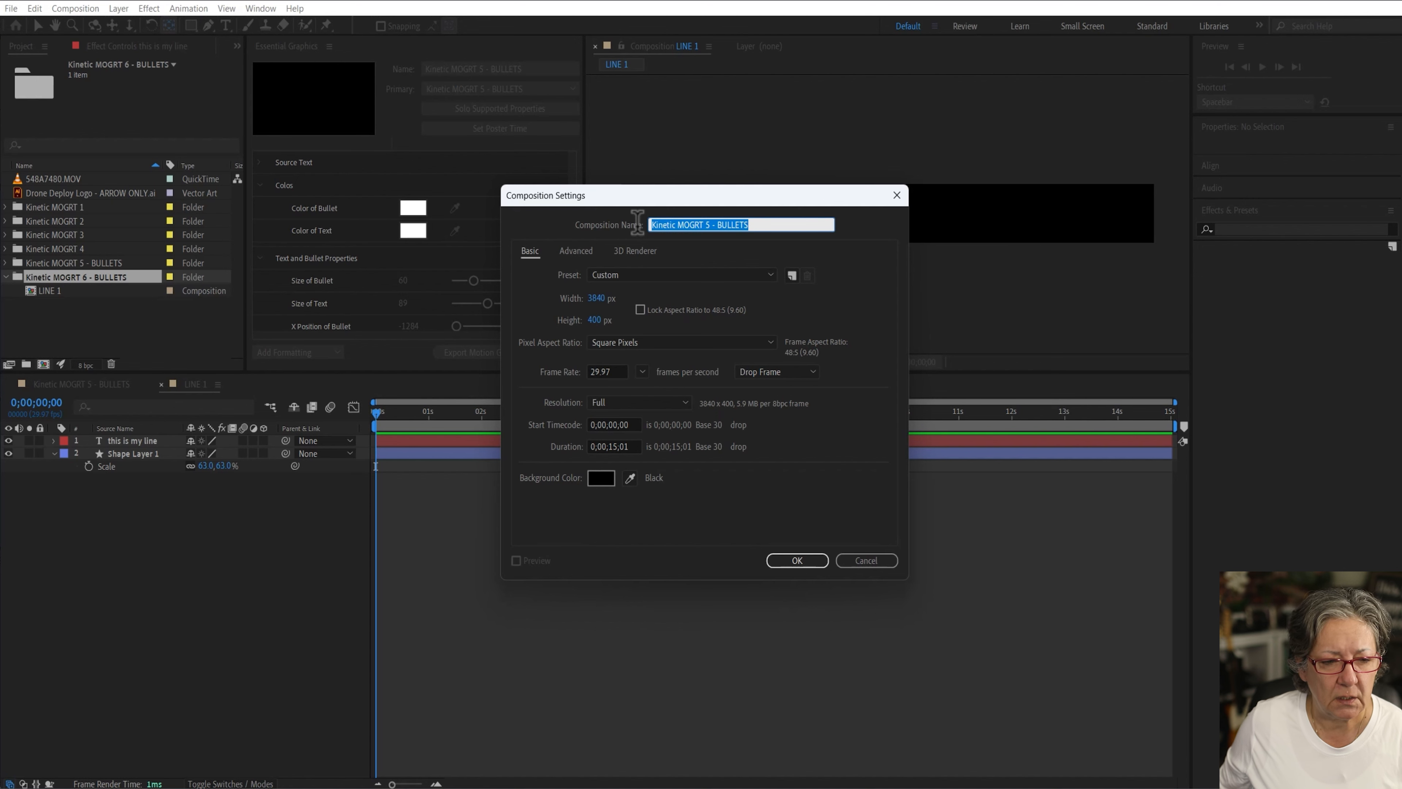
{"action": "left_click", "coordinate": [710, 224]}
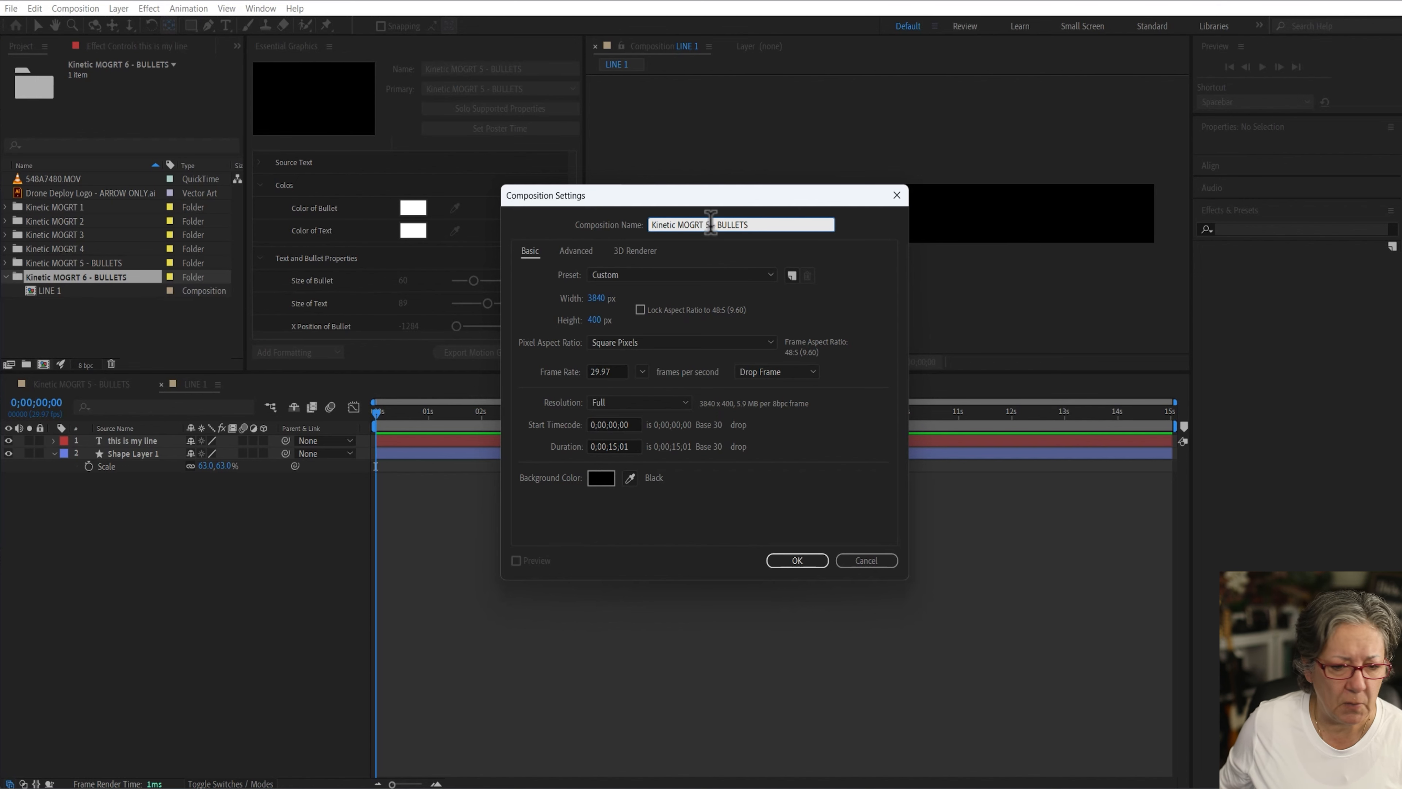
{"action": "key", "text": "BackSpace"}
{"action": "type", "text": "6"}
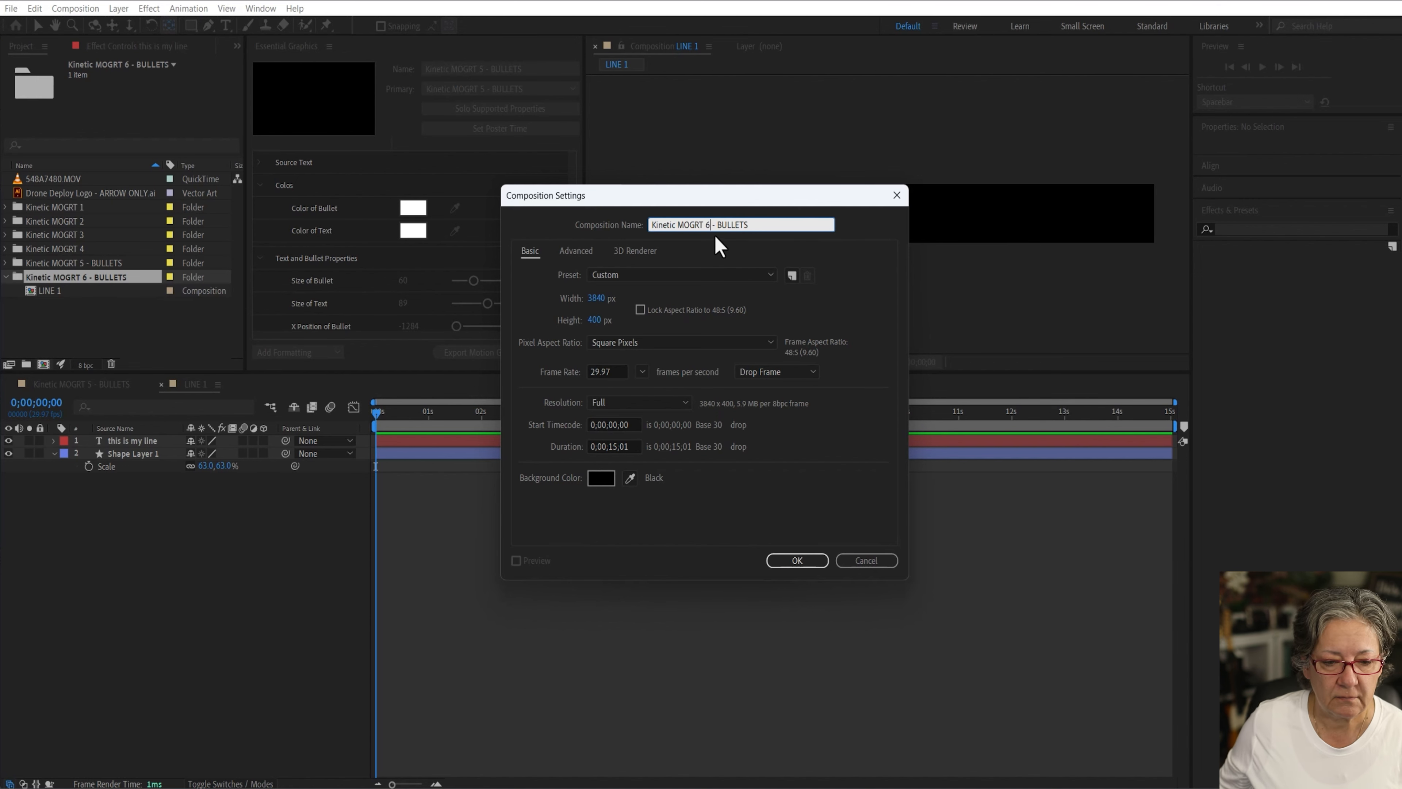
{"action": "left_click", "coordinate": [766, 224]}
{"action": "left_click", "coordinate": [797, 560]}
Step: Place LINE 1 as a layer in the new composition and switch it to the UHD (4K) 3840x2160 29.97 fps preset
{"action": "left_click_drag", "start_coordinate": [49, 304], "coordinate": [365, 470]}
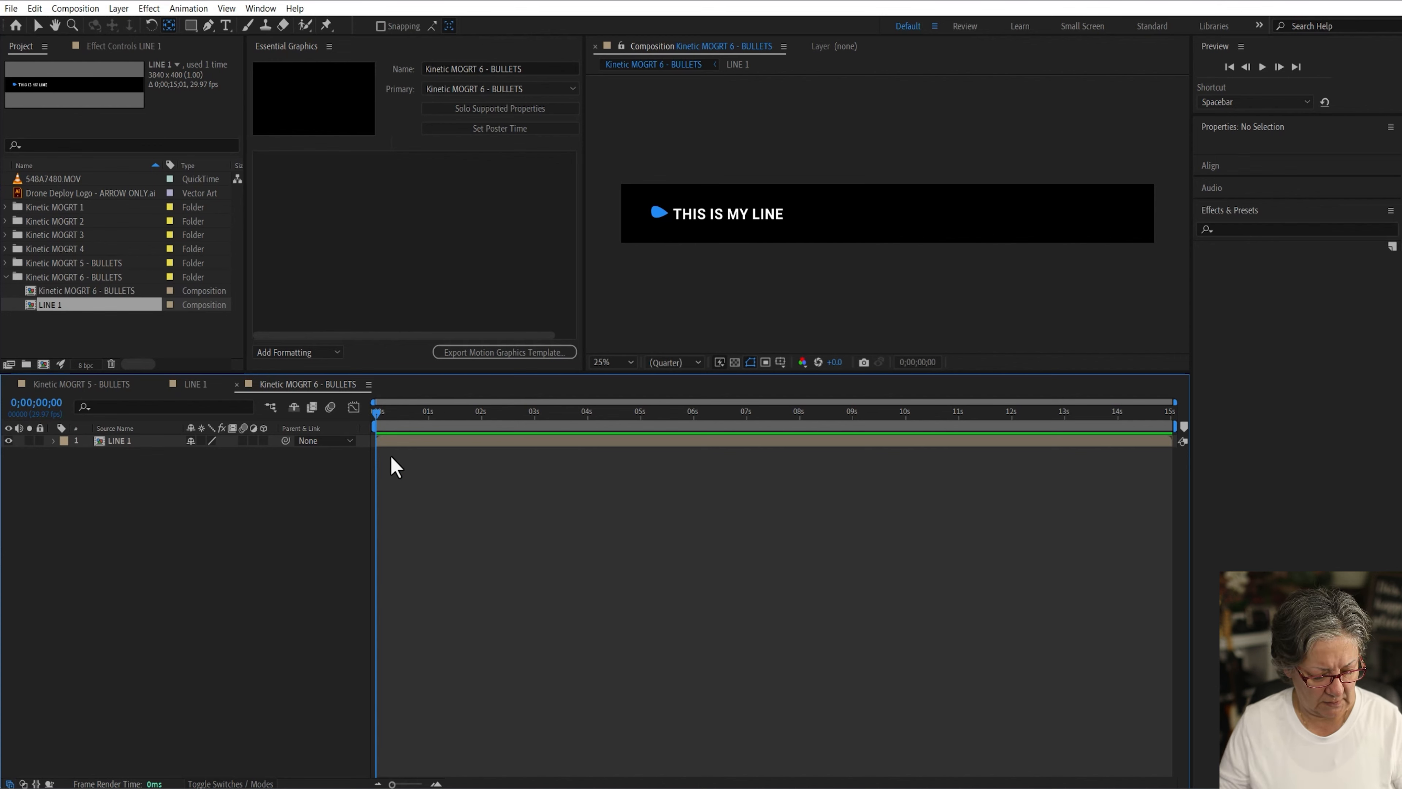
{"action": "key", "text": "ctrl+k"}
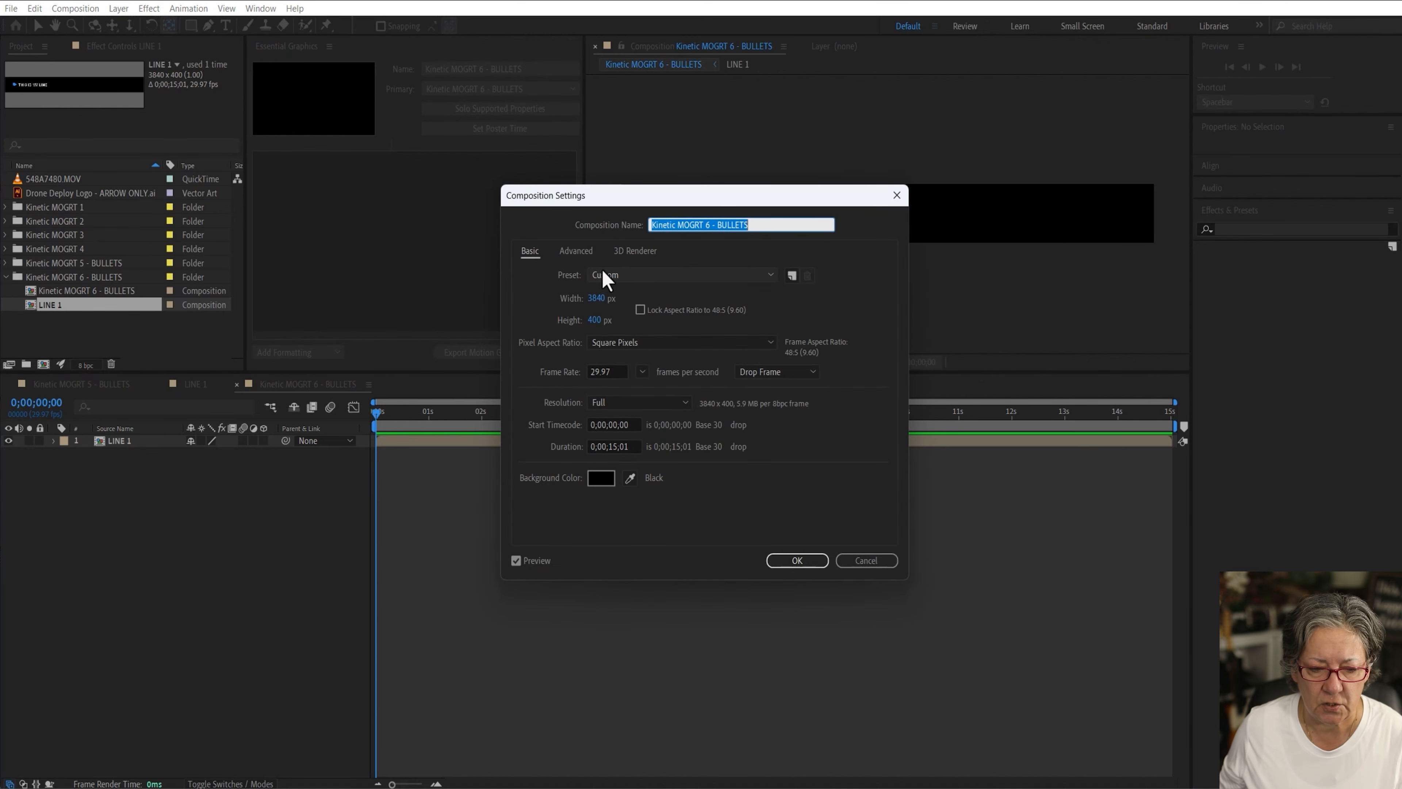
{"action": "left_click", "coordinate": [607, 274]}
{"action": "left_click", "coordinate": [704, 394]}
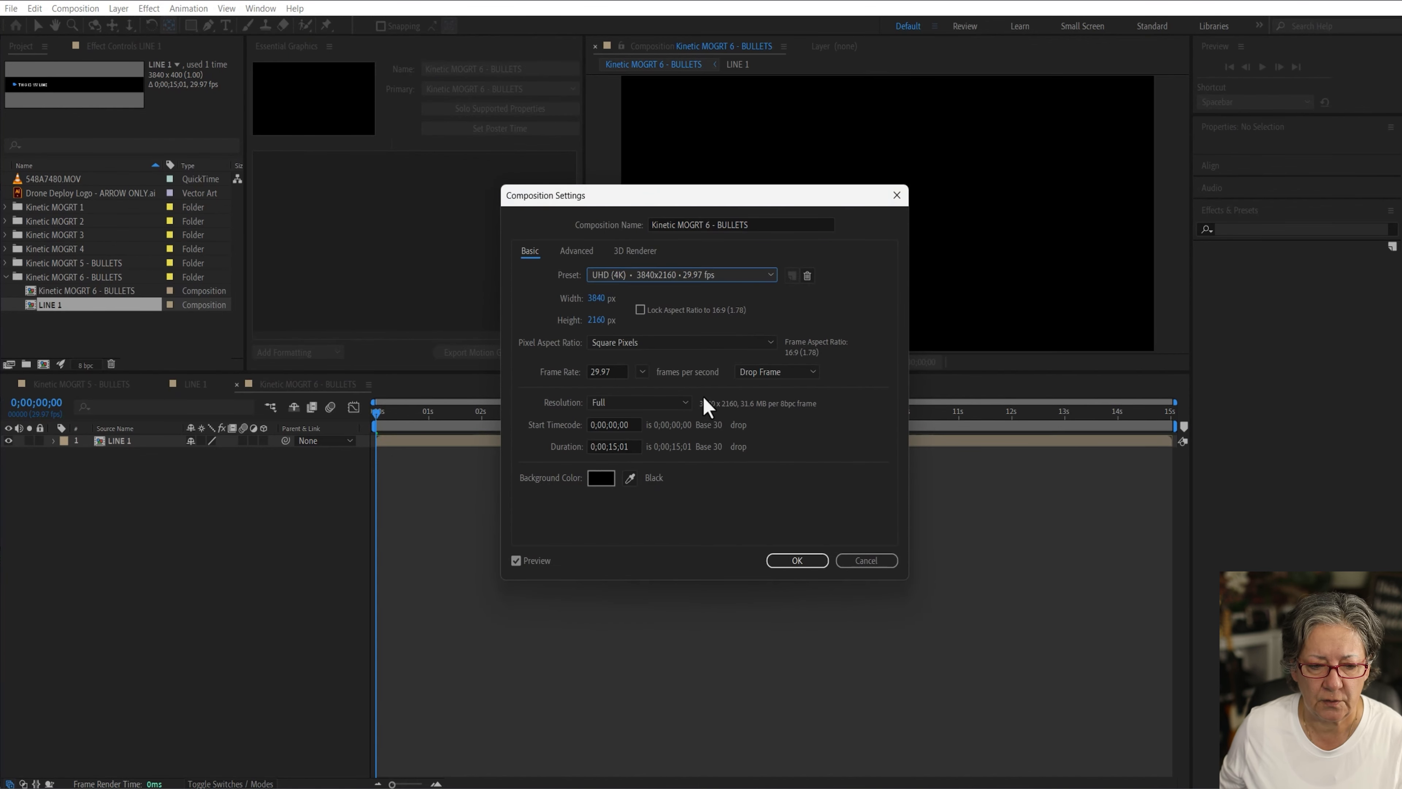
{"action": "left_click", "coordinate": [795, 560]}
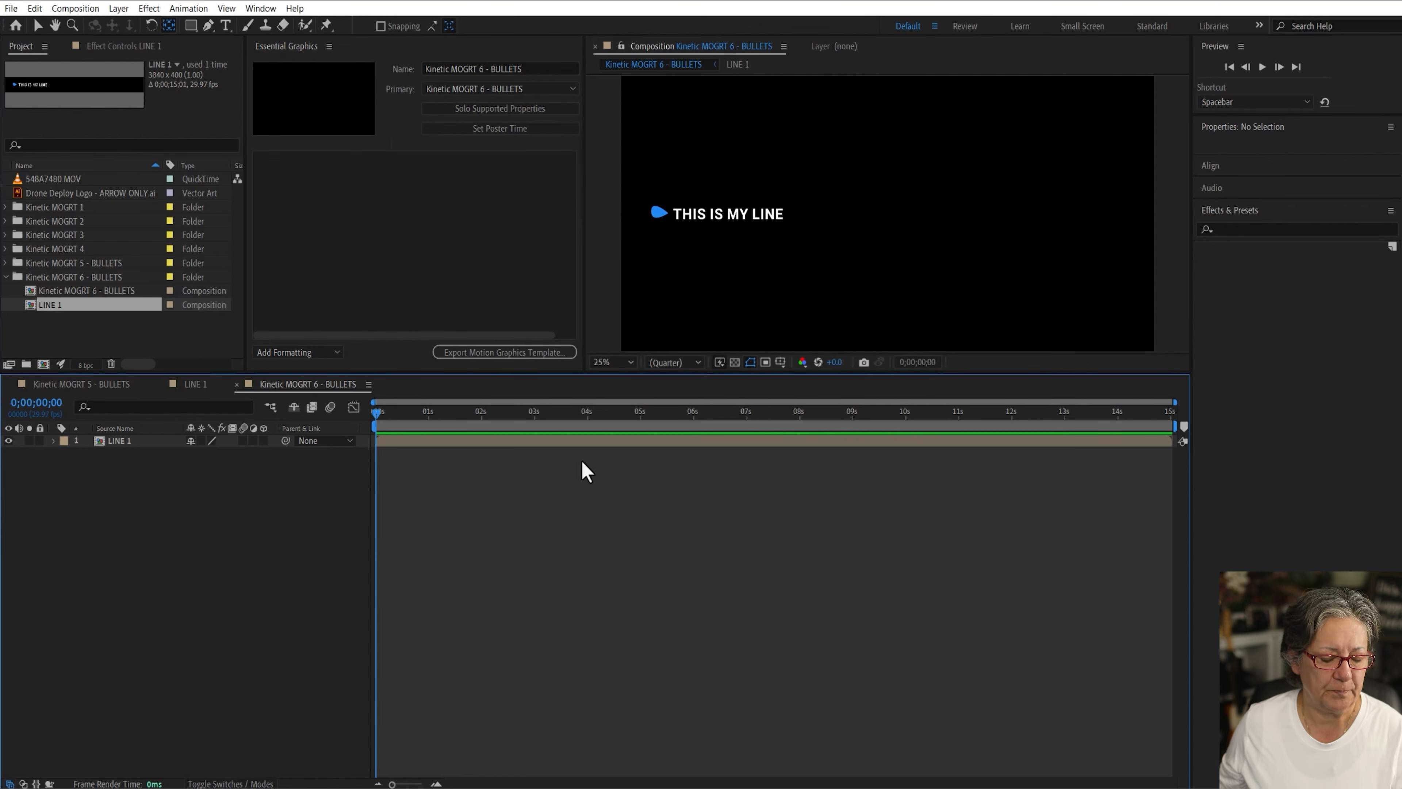
Step: Move the LINE 1 layer up near the top-left area of the frame
{"action": "scroll", "coordinate": [803, 314], "scroll_direction": "down", "scroll_amount": 4}
{"action": "scroll", "coordinate": [805, 316], "scroll_direction": "up", "scroll_amount": 1}
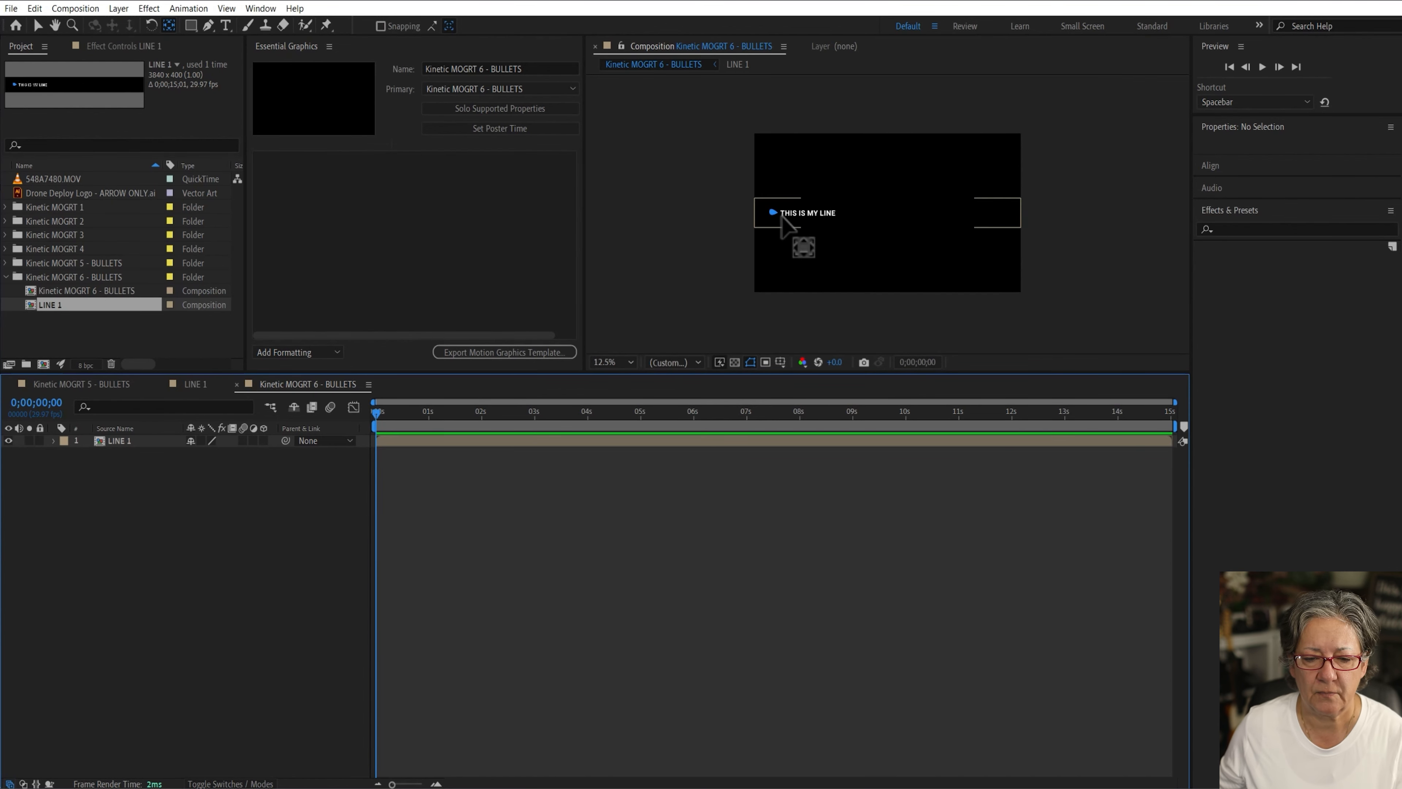
{"action": "left_click", "coordinate": [38, 25]}
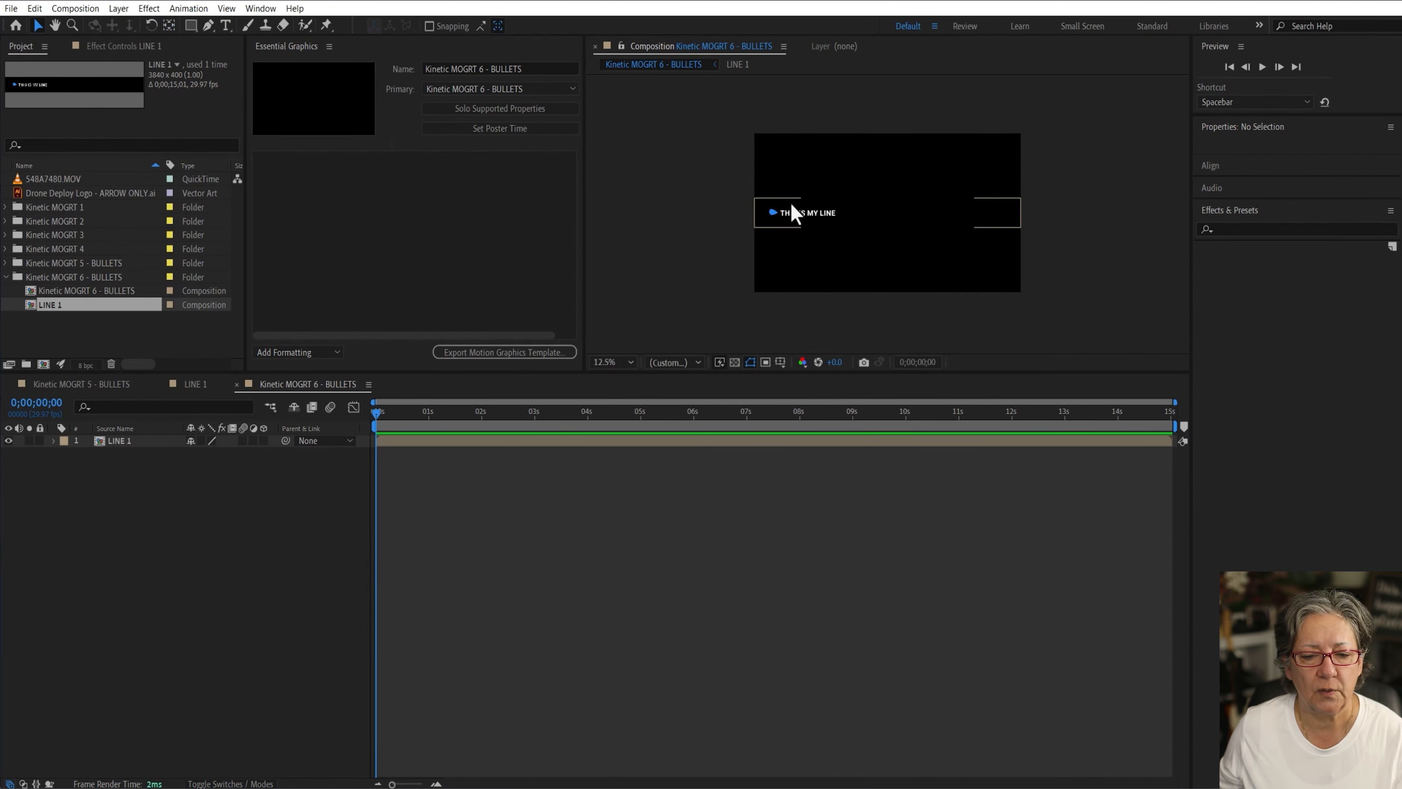
{"action": "left_click", "coordinate": [809, 215]}
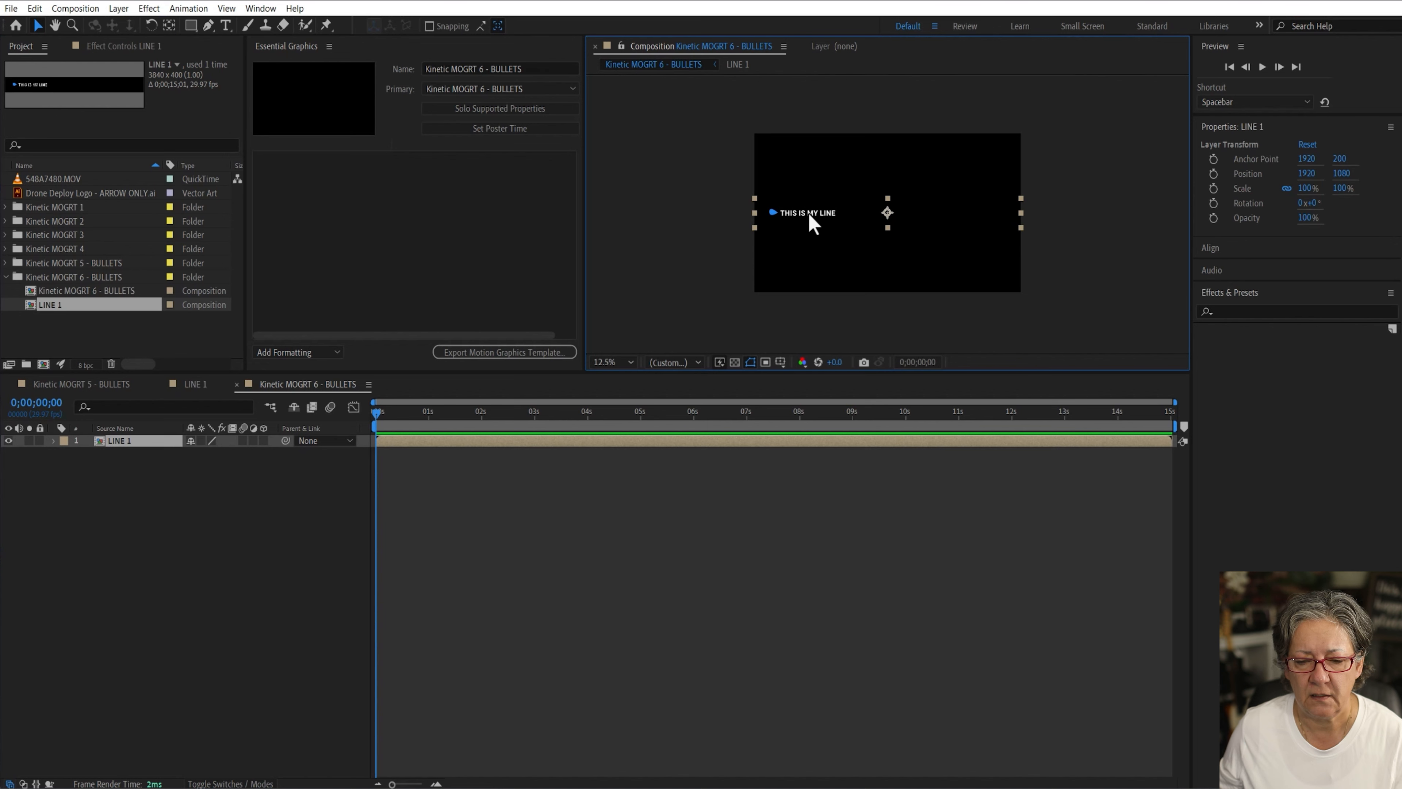
{"action": "left_click_drag", "start_coordinate": [807, 212], "coordinate": [809, 154]}
{"action": "left_click", "coordinate": [622, 579]}
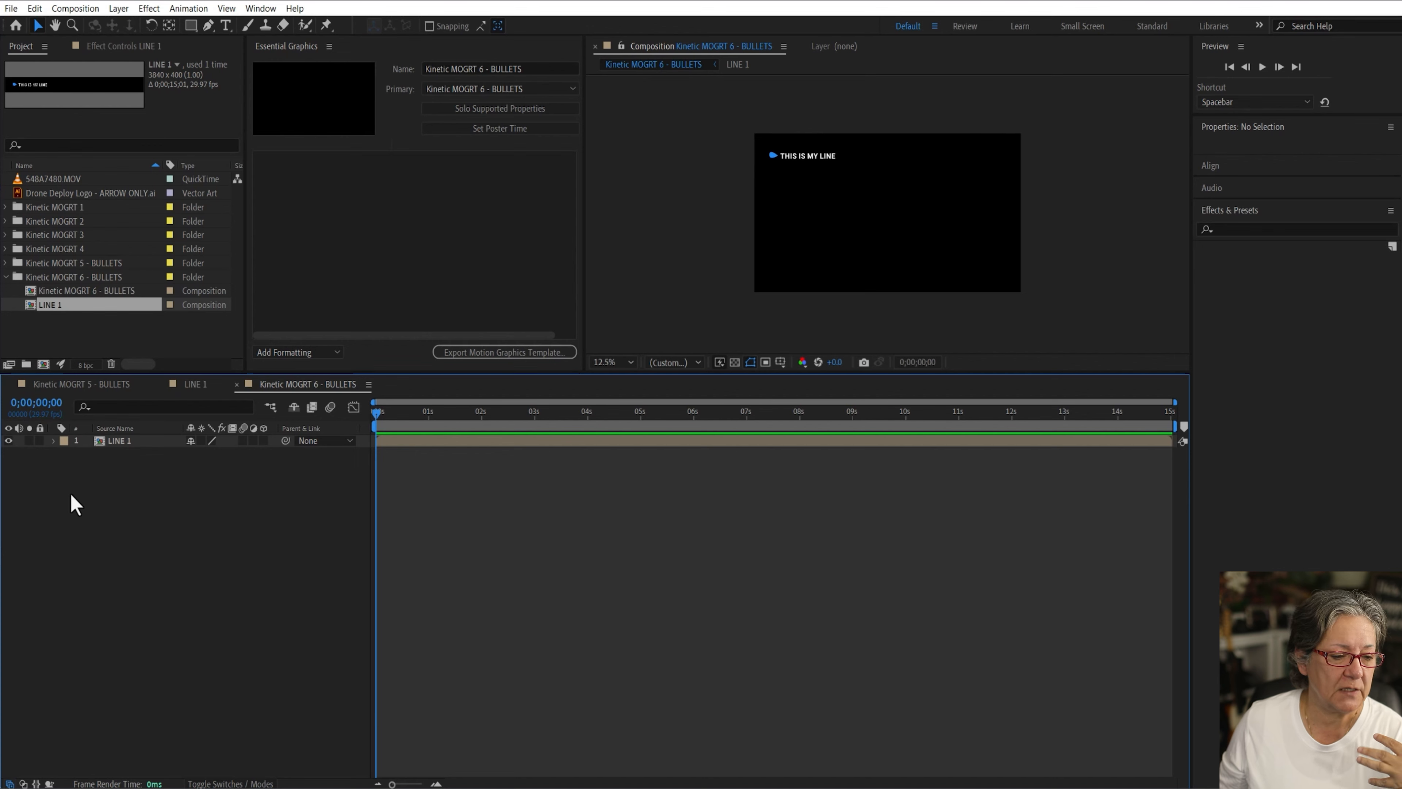
Step: Add a new null object layer and rename it CONTROL
{"action": "left_click", "coordinate": [119, 9]}
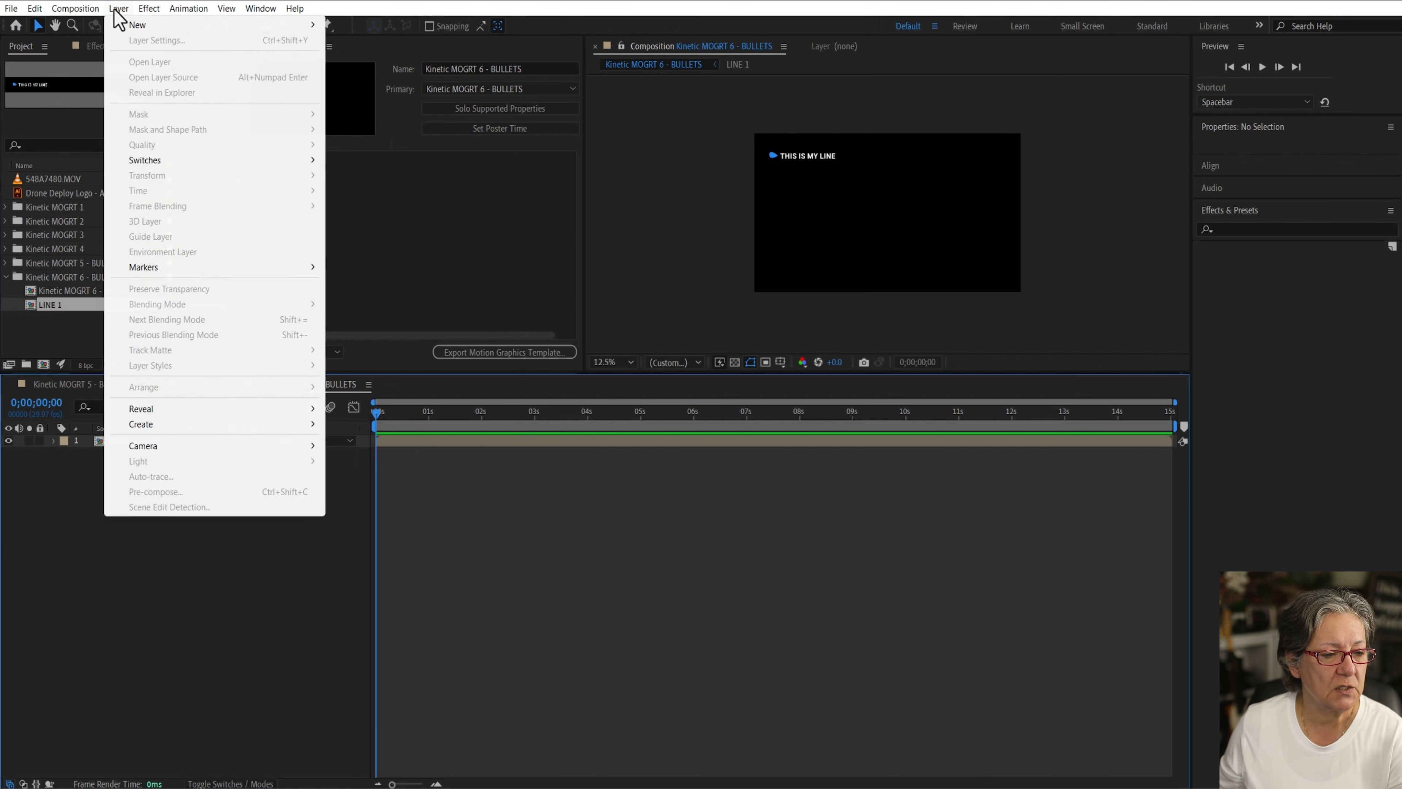
{"action": "mouse_move", "coordinate": [165, 25]}
{"action": "left_click", "coordinate": [386, 87]}
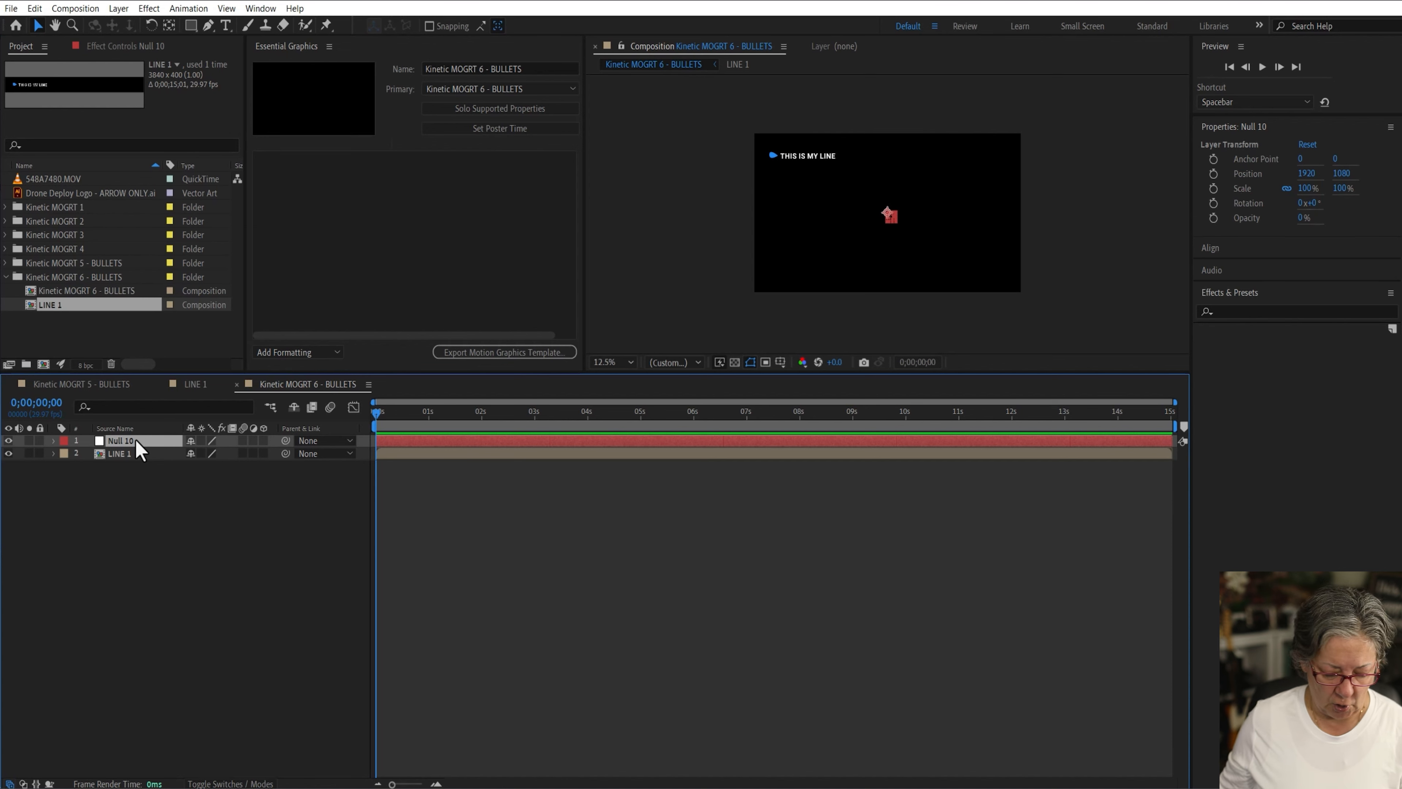
{"action": "key", "text": "Return"}
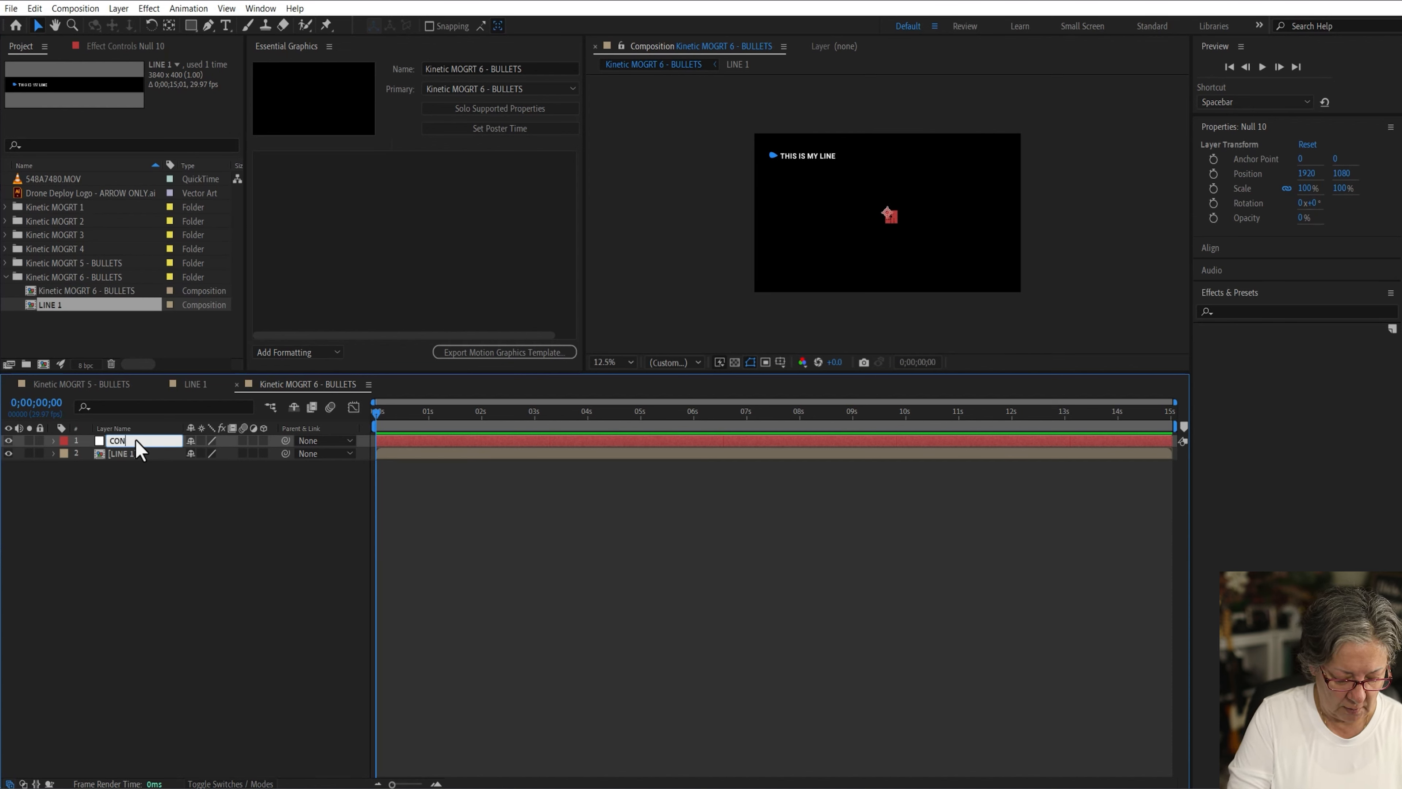
{"action": "key", "text": "Return"}
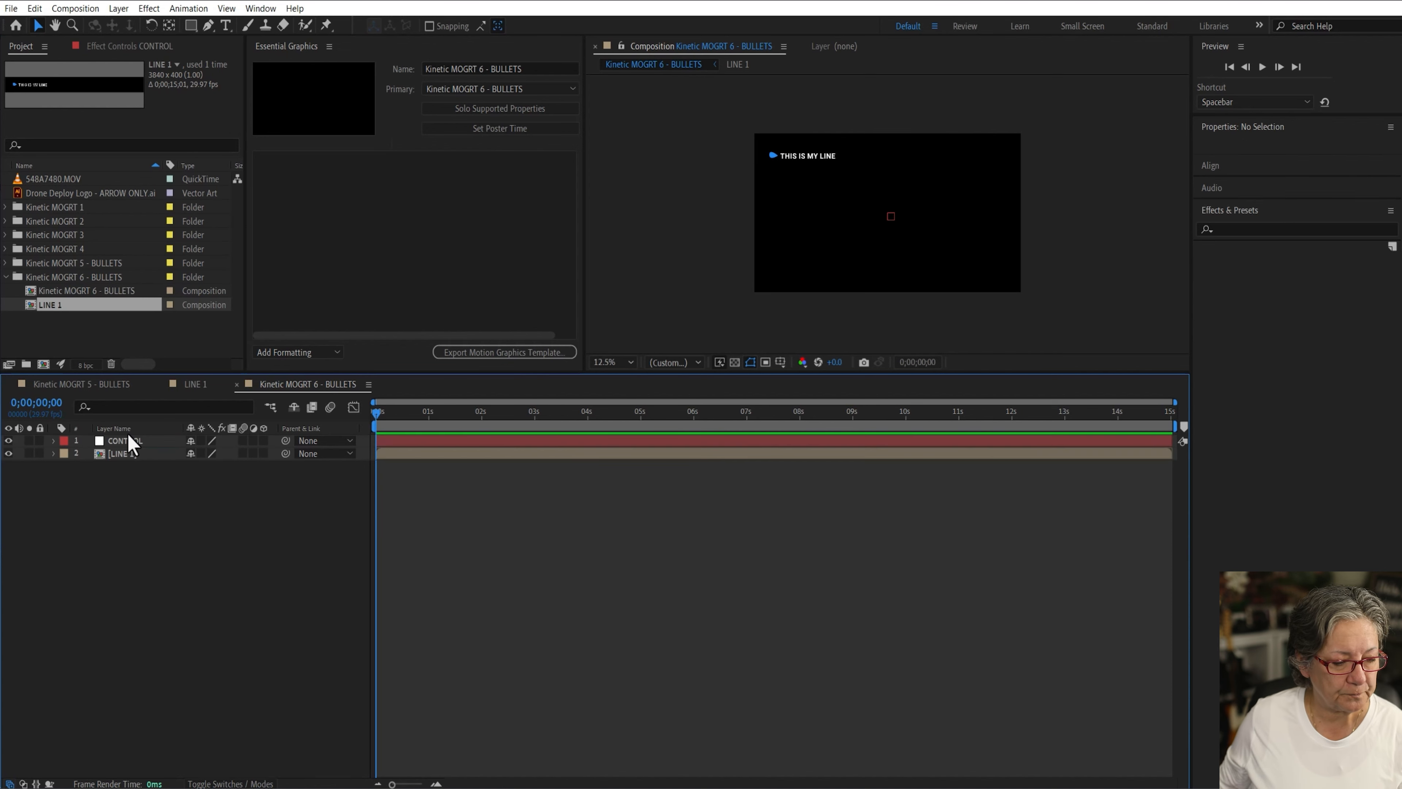
Step: Add a Color Control expression effect to the CONTROL layer and rename it "Bullet Color"
{"action": "left_click", "coordinate": [149, 8]}
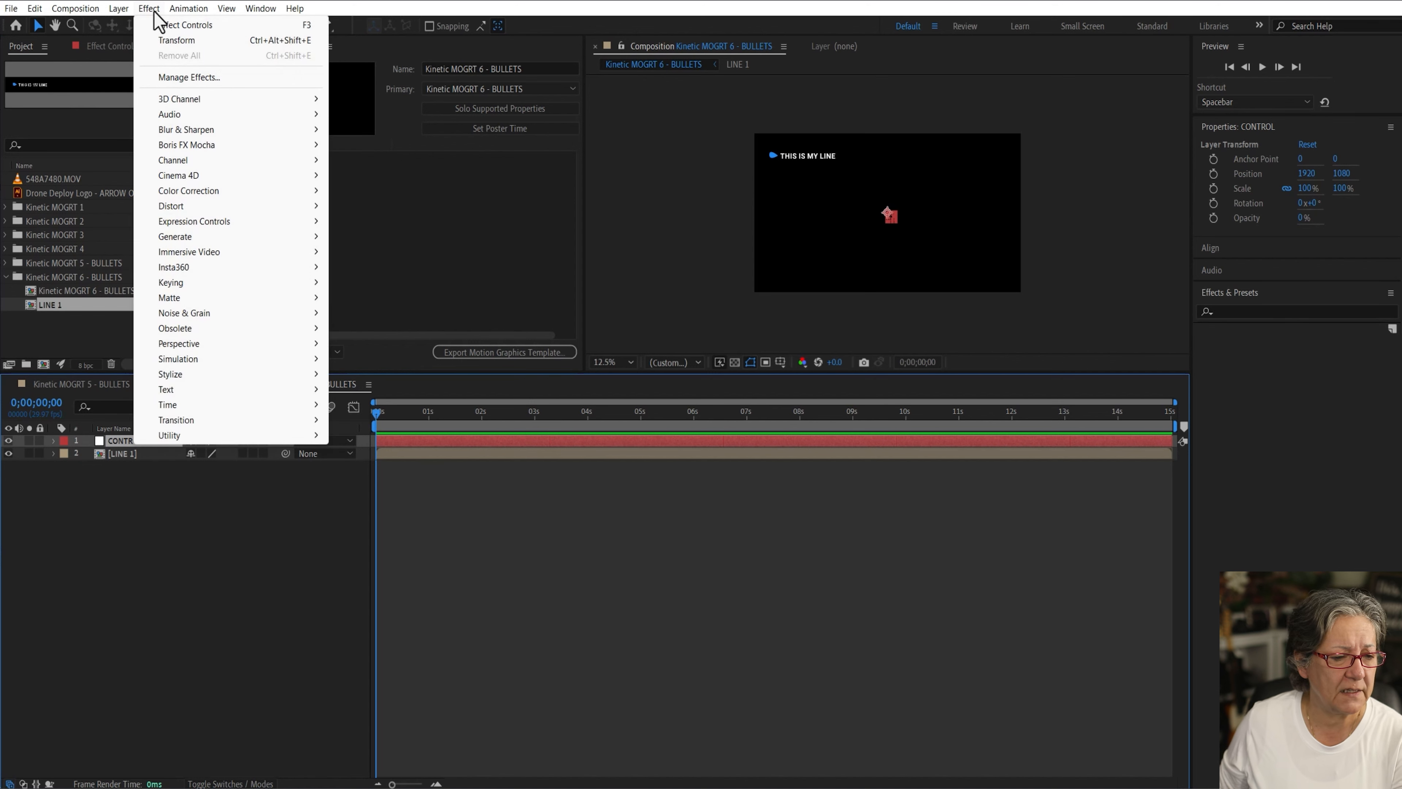
{"action": "mouse_move", "coordinate": [182, 188]}
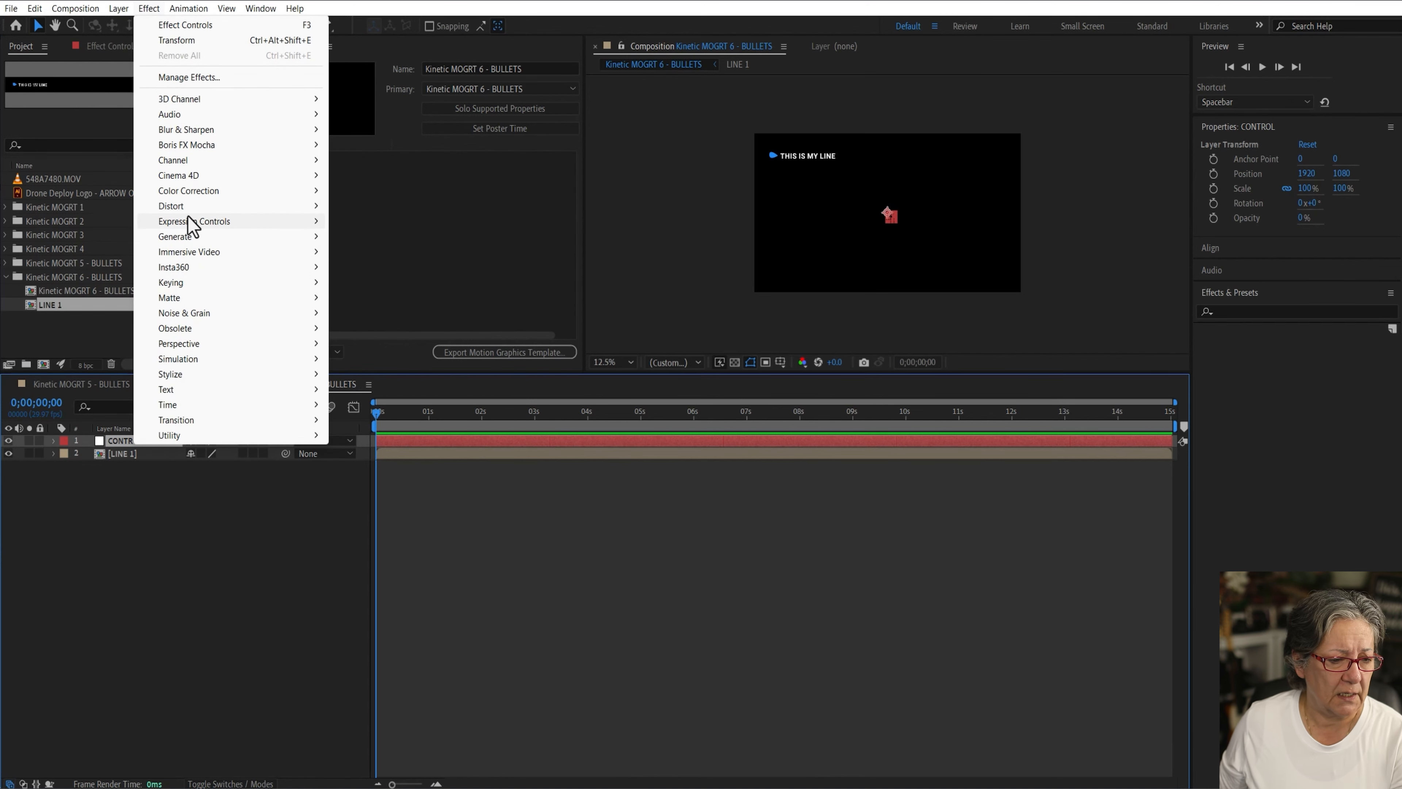
{"action": "mouse_move", "coordinate": [193, 221]}
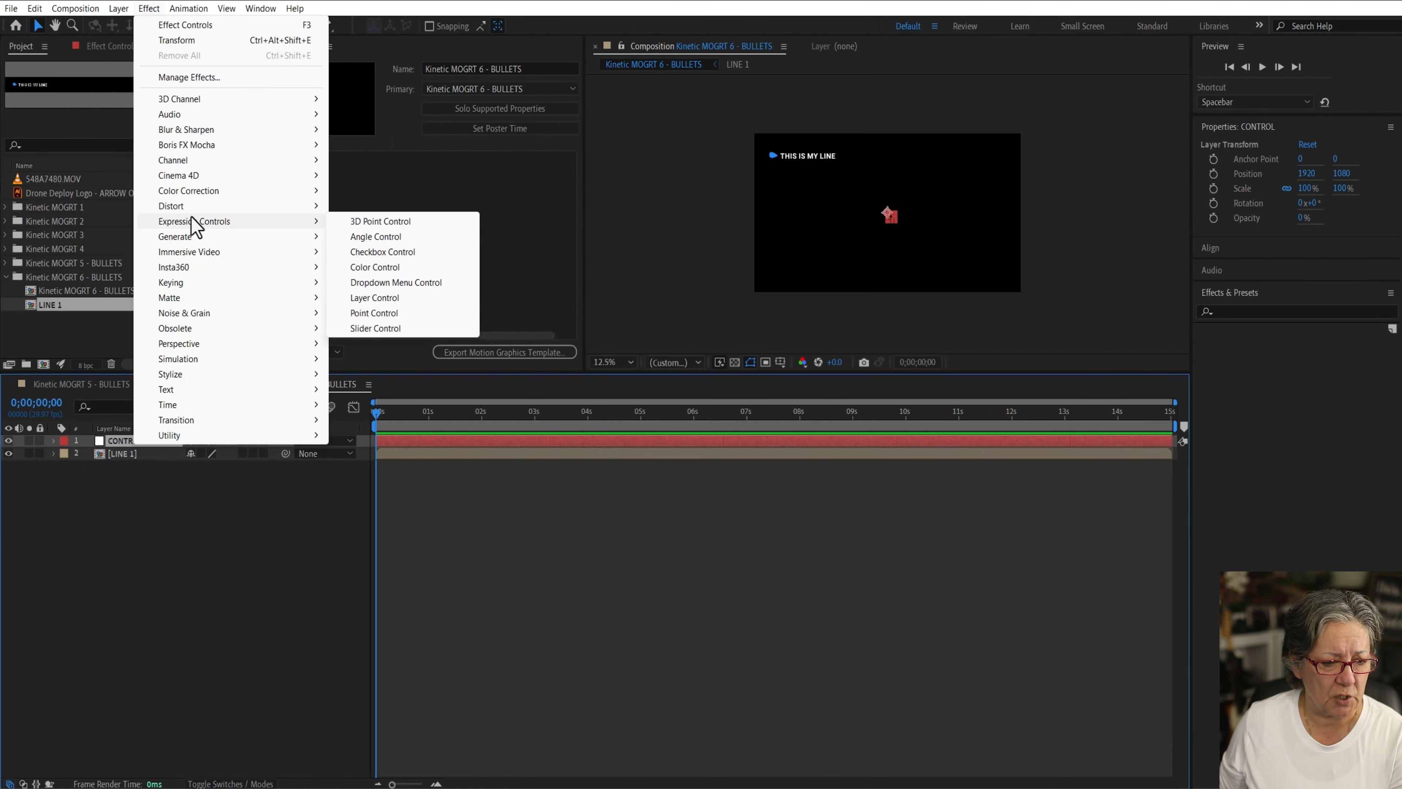
{"action": "left_click", "coordinate": [411, 267]}
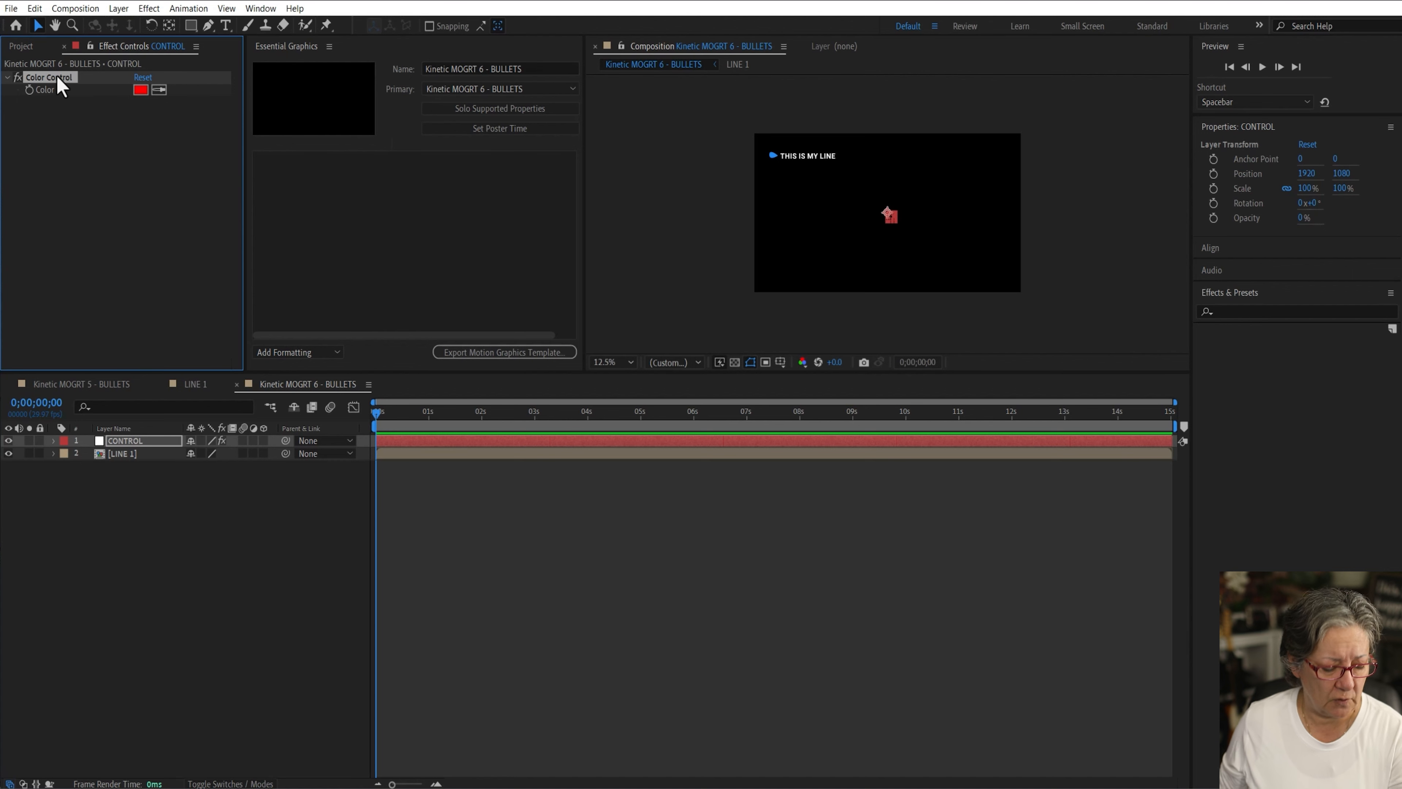
{"action": "key", "text": "Return"}
{"action": "type", "text": "Bullet Color"}
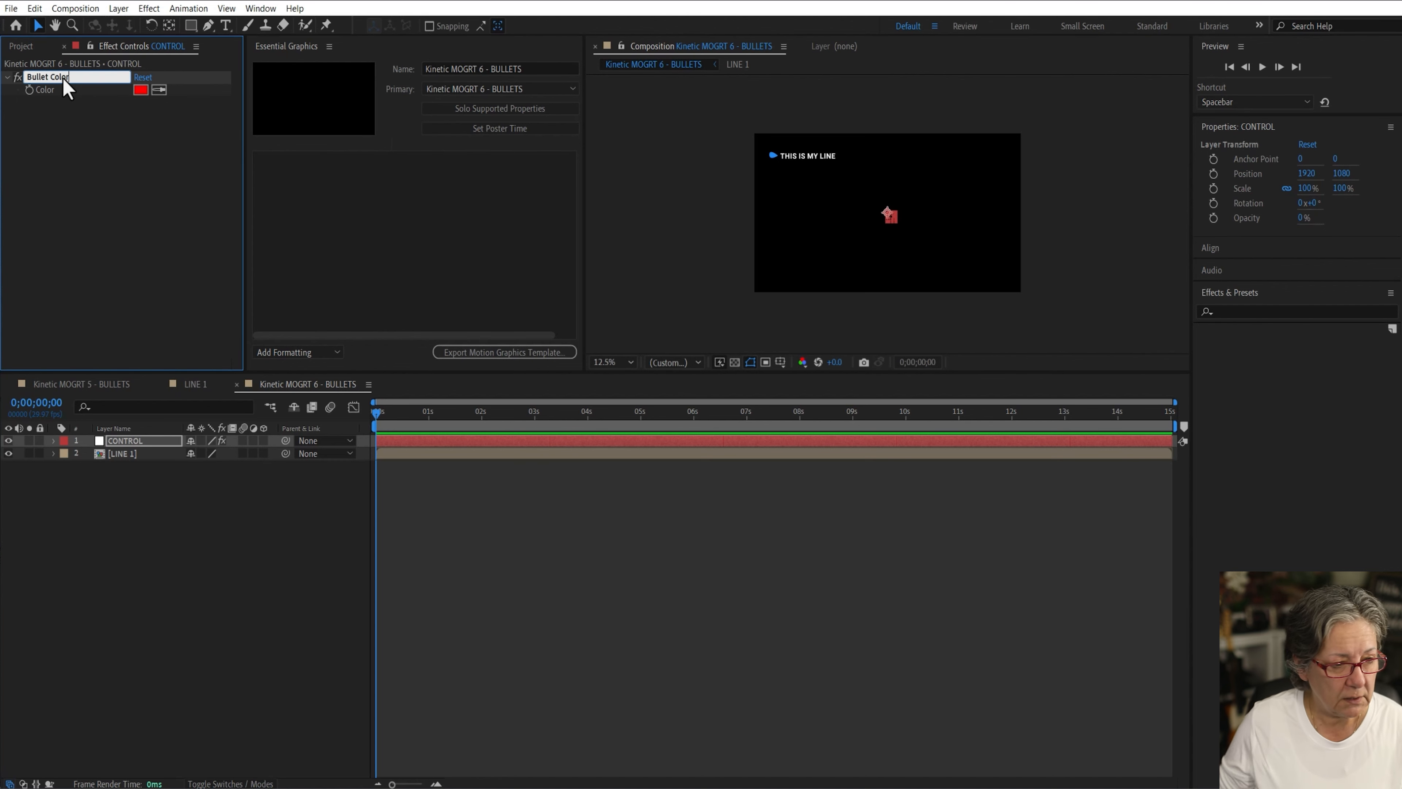
{"action": "left_click", "coordinate": [27, 97]}
{"action": "left_click", "coordinate": [48, 79]}
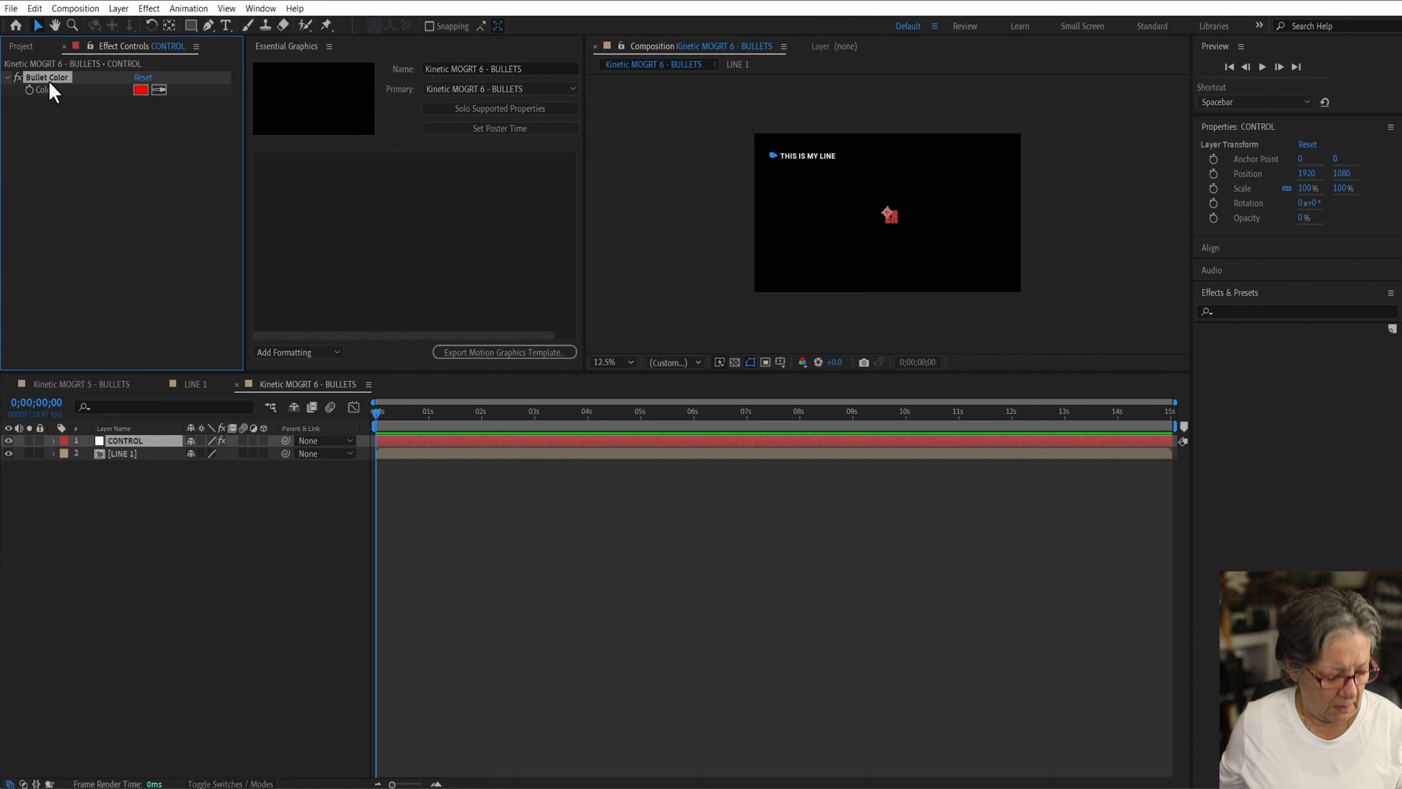
Step: Duplicate the Bullet Color effect and rename the copy "text Color"
{"action": "key", "text": "ctrl+d"}
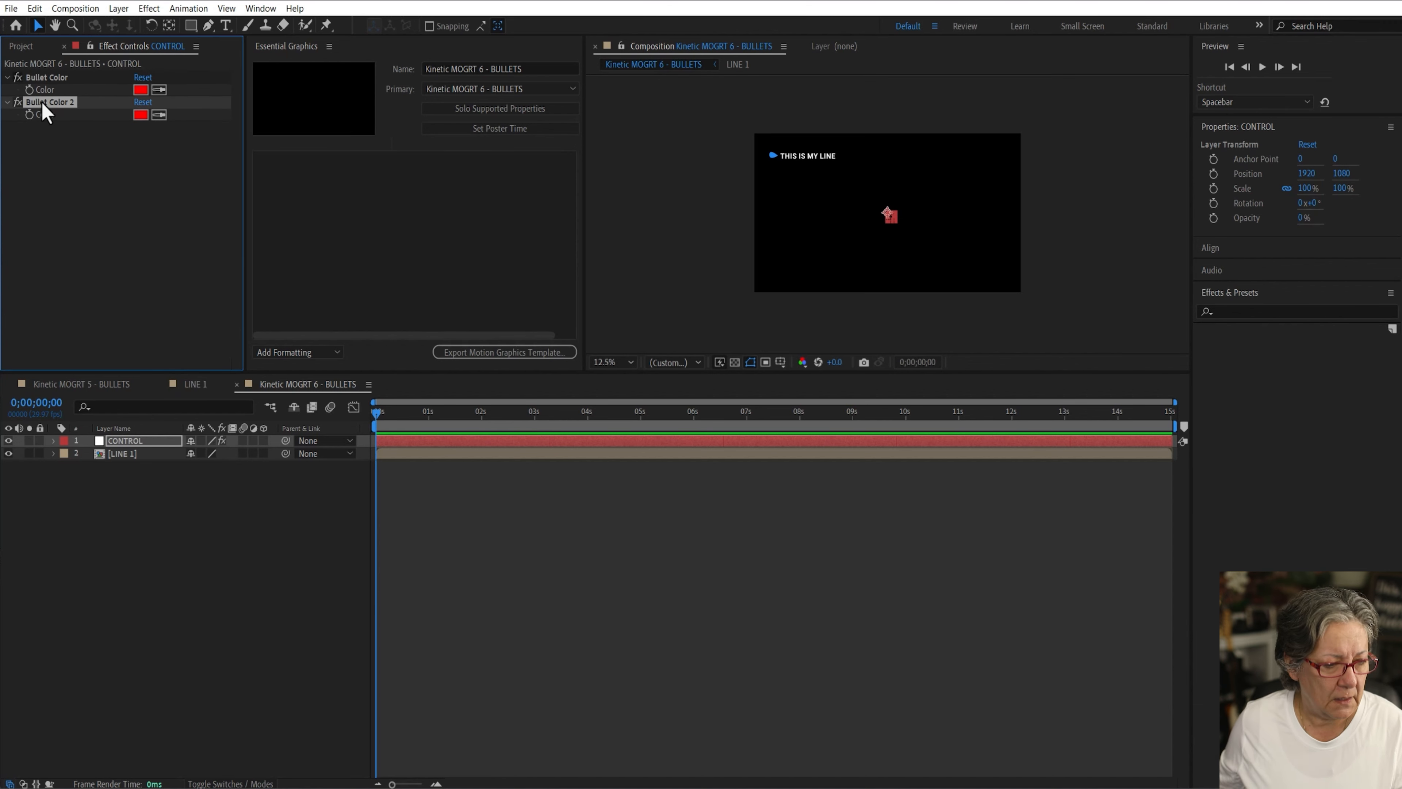
{"action": "key", "text": "Return"}
{"action": "type", "text": "text Color"}
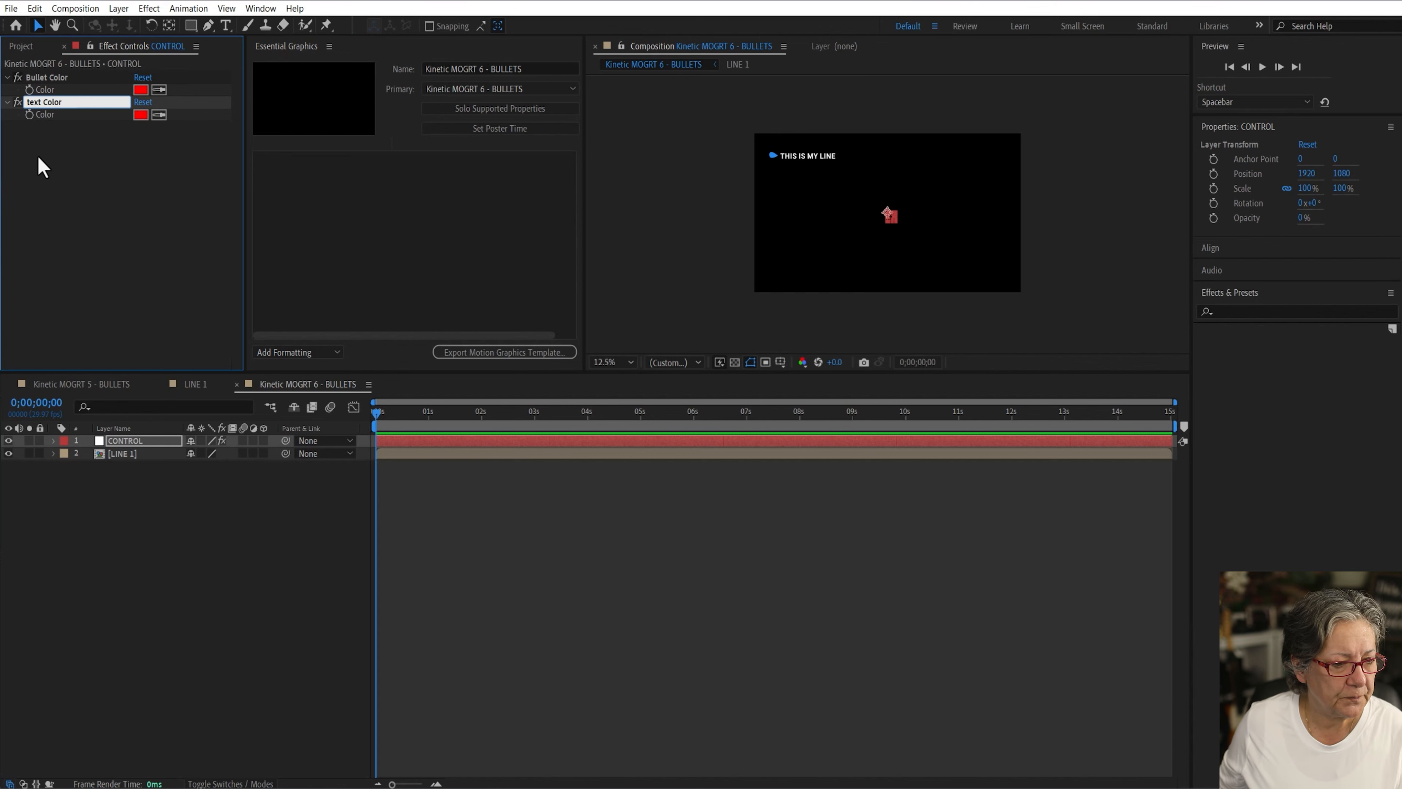
{"action": "key", "text": "Return"}
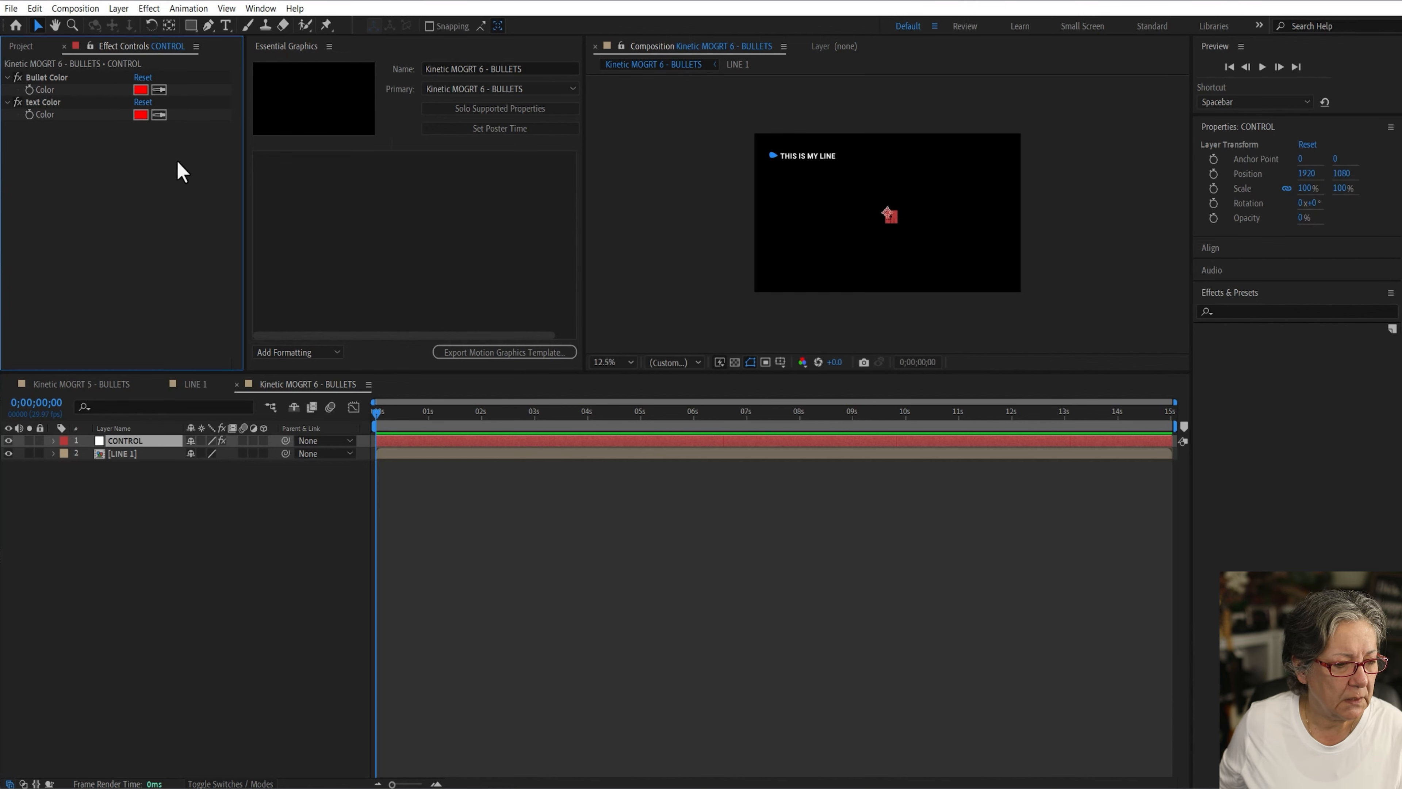
Step: Add a Slider Control expression effect to CONTROL and rename it "Line Spacing"
{"action": "left_click", "coordinate": [148, 8]}
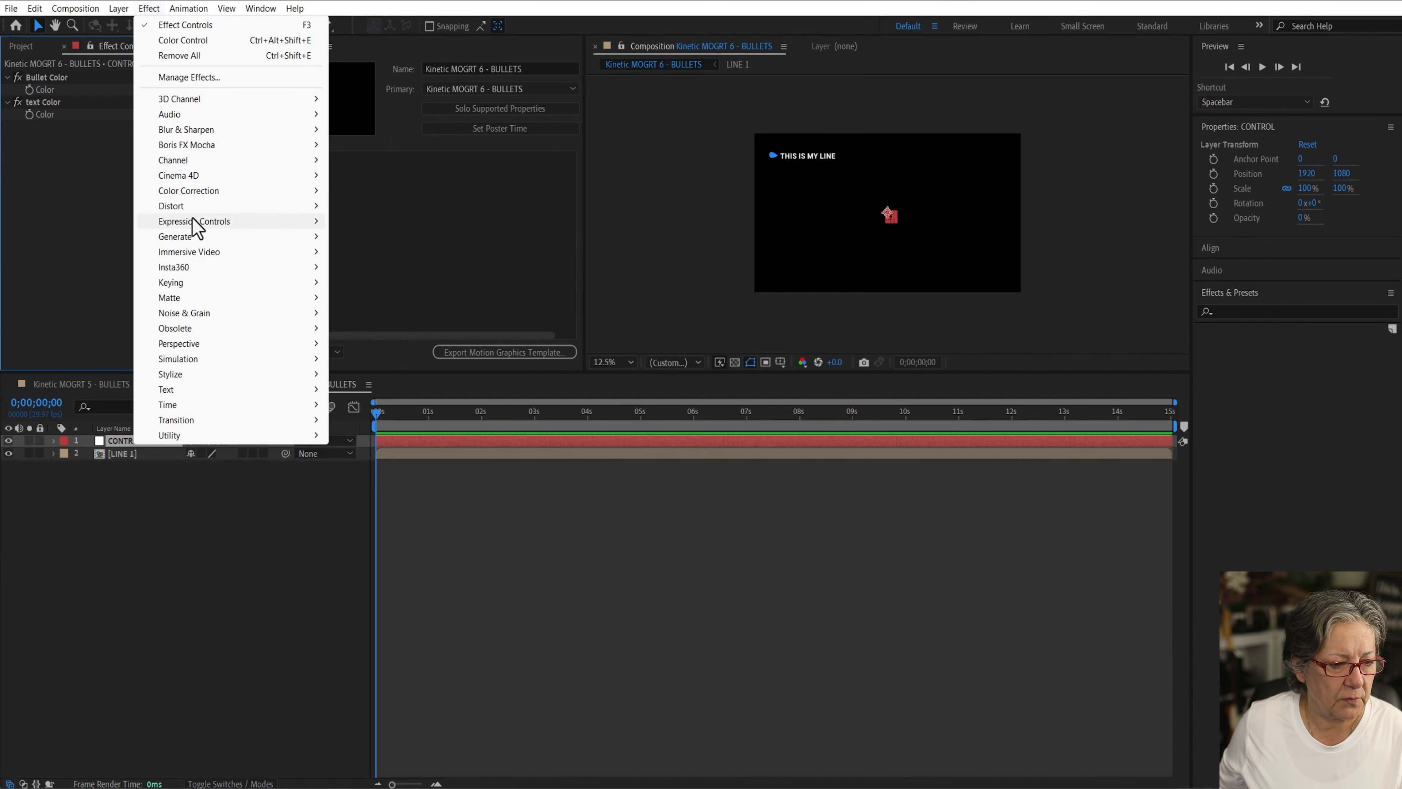
{"action": "mouse_move", "coordinate": [194, 222]}
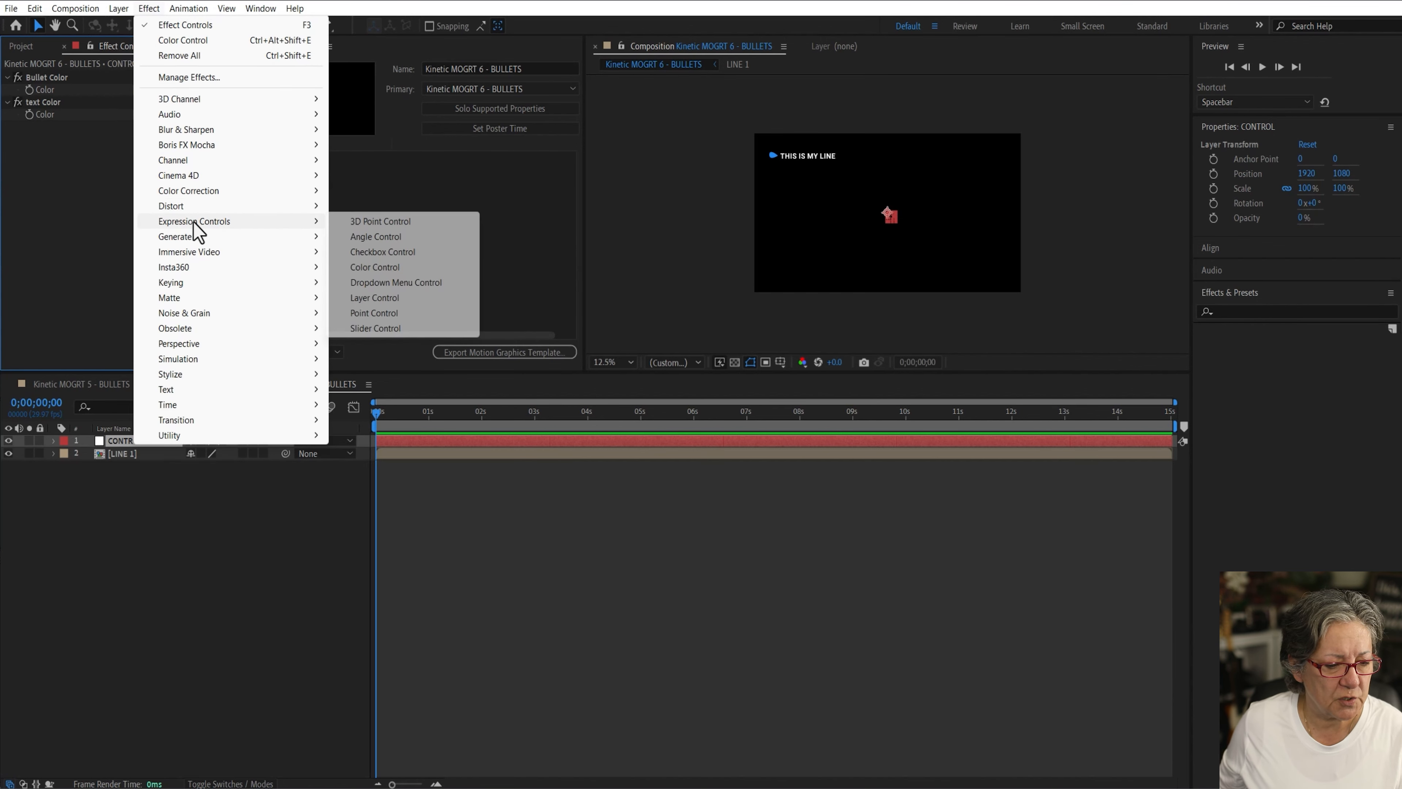
{"action": "left_click", "coordinate": [395, 329]}
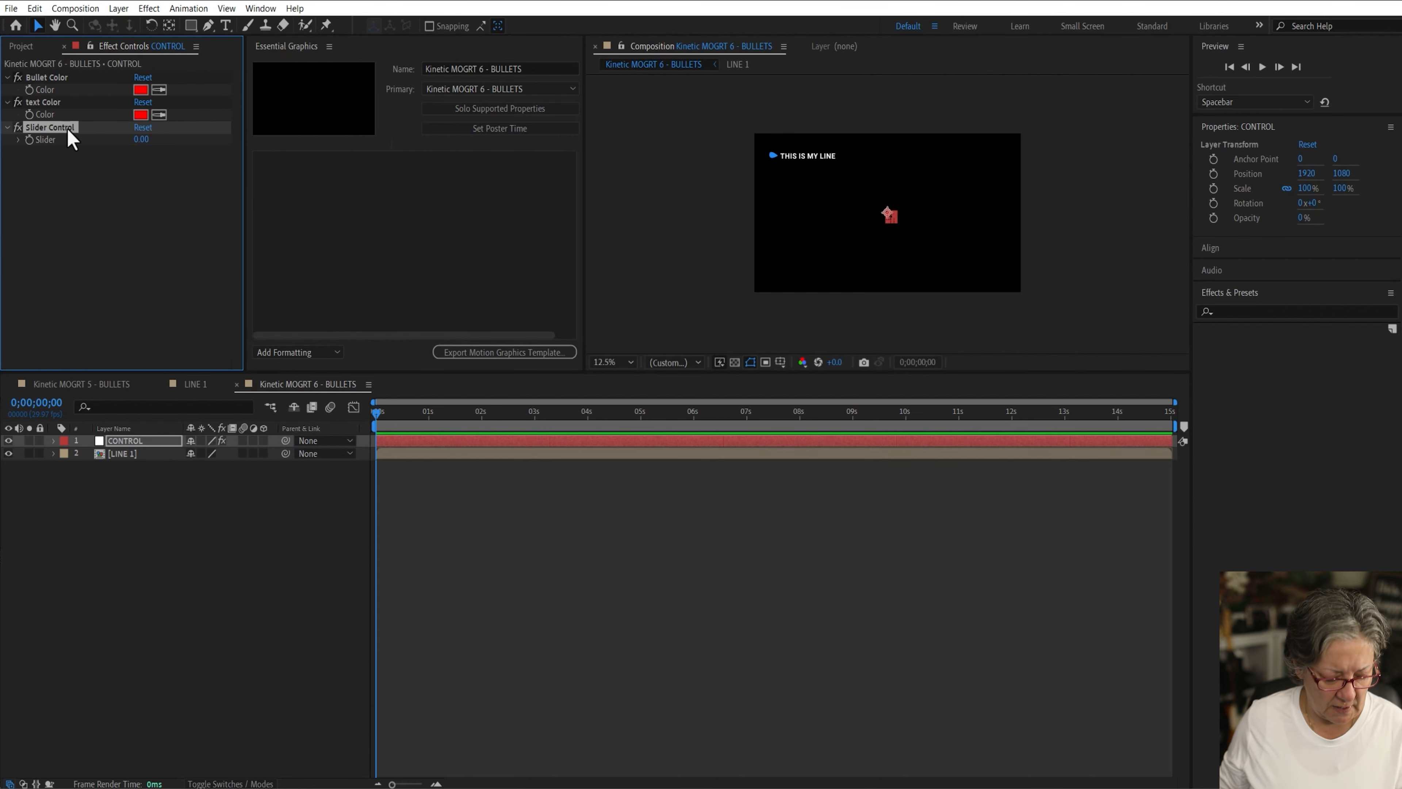
{"action": "key", "text": "Return"}
{"action": "type", "text": "Line Spacing"}
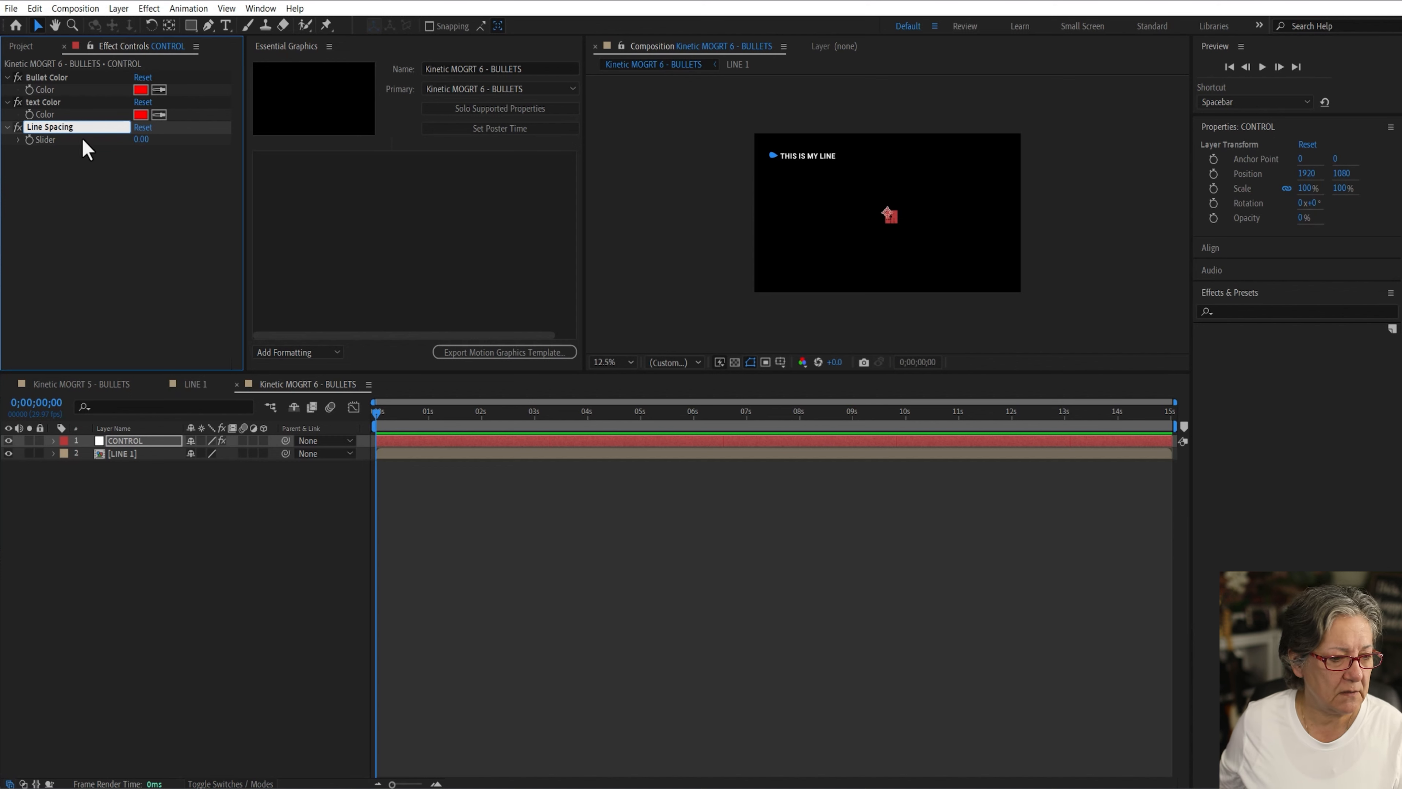
{"action": "key", "text": "Return"}
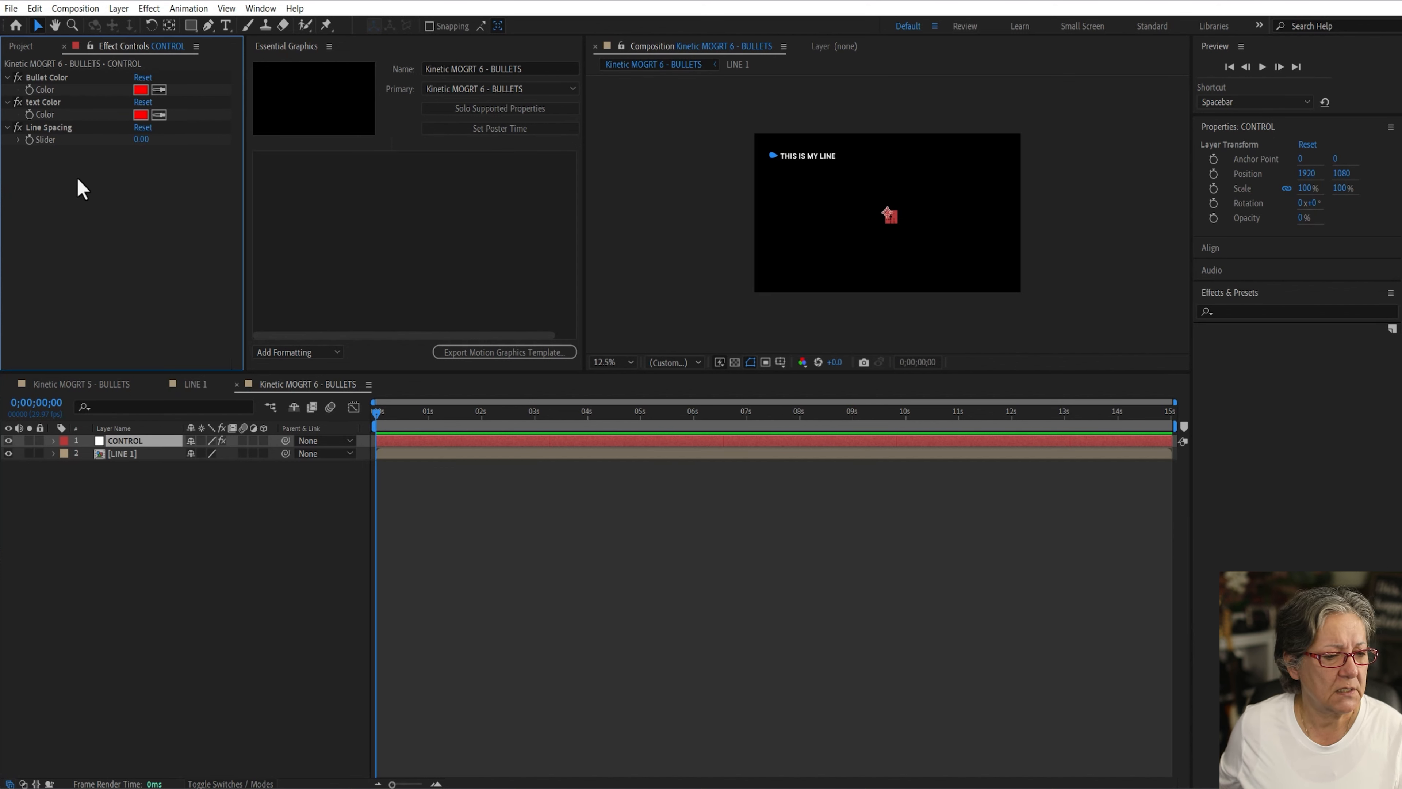
Step: Set the Bullet Color control's color to blue 0987FF
{"action": "left_click", "coordinate": [141, 114]}
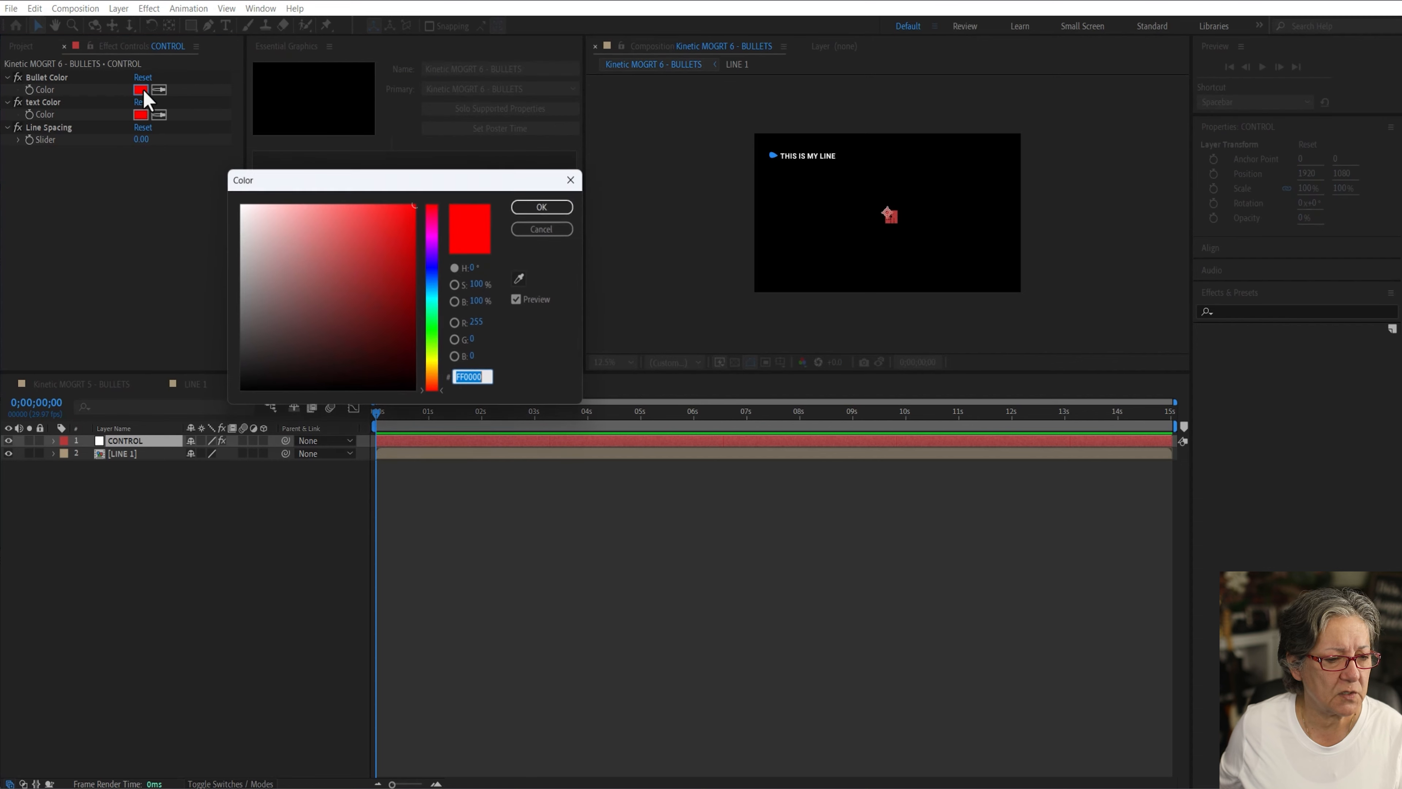
{"action": "left_click", "coordinate": [435, 284]}
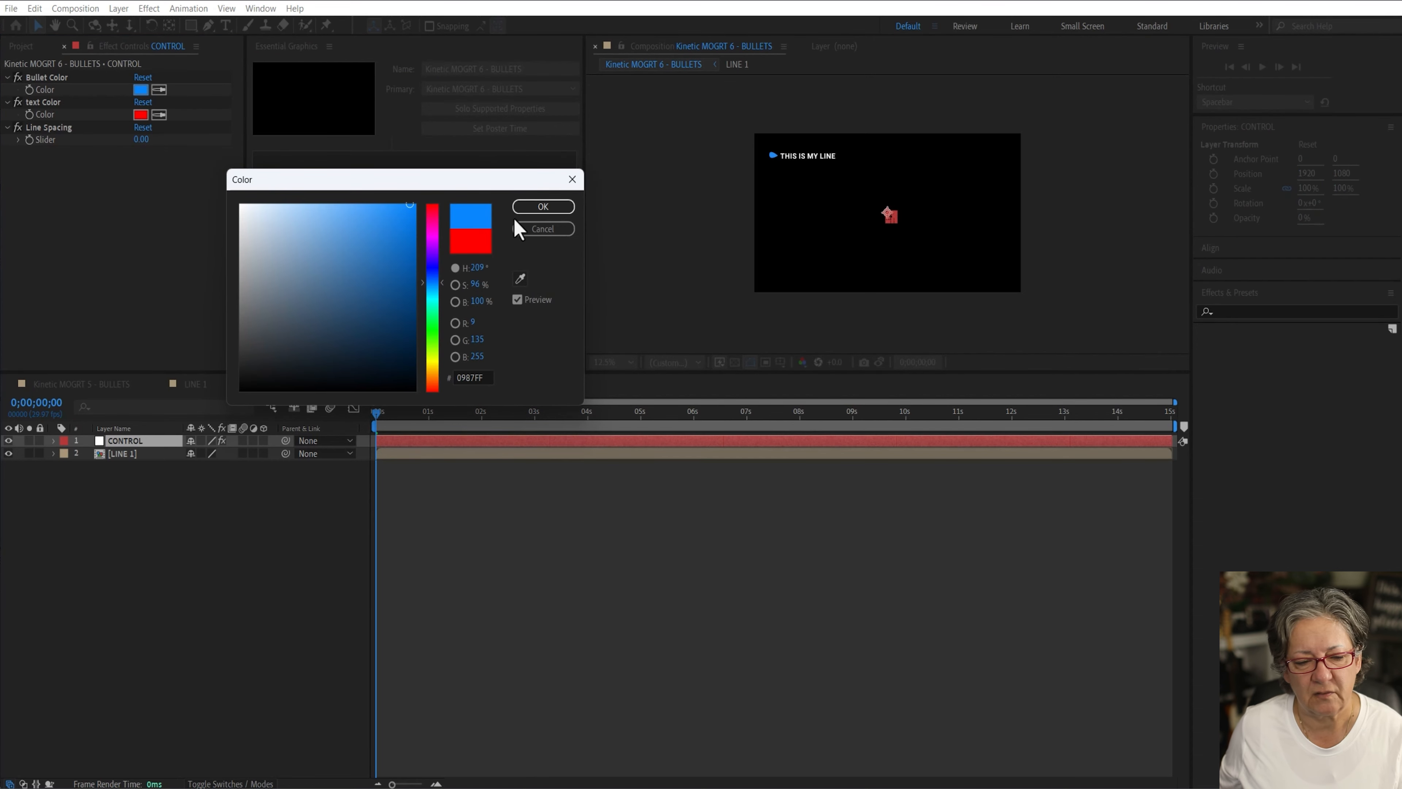
{"action": "left_click", "coordinate": [543, 207]}
Step: Set the text Color control's color to white
{"action": "left_click", "coordinate": [141, 114]}
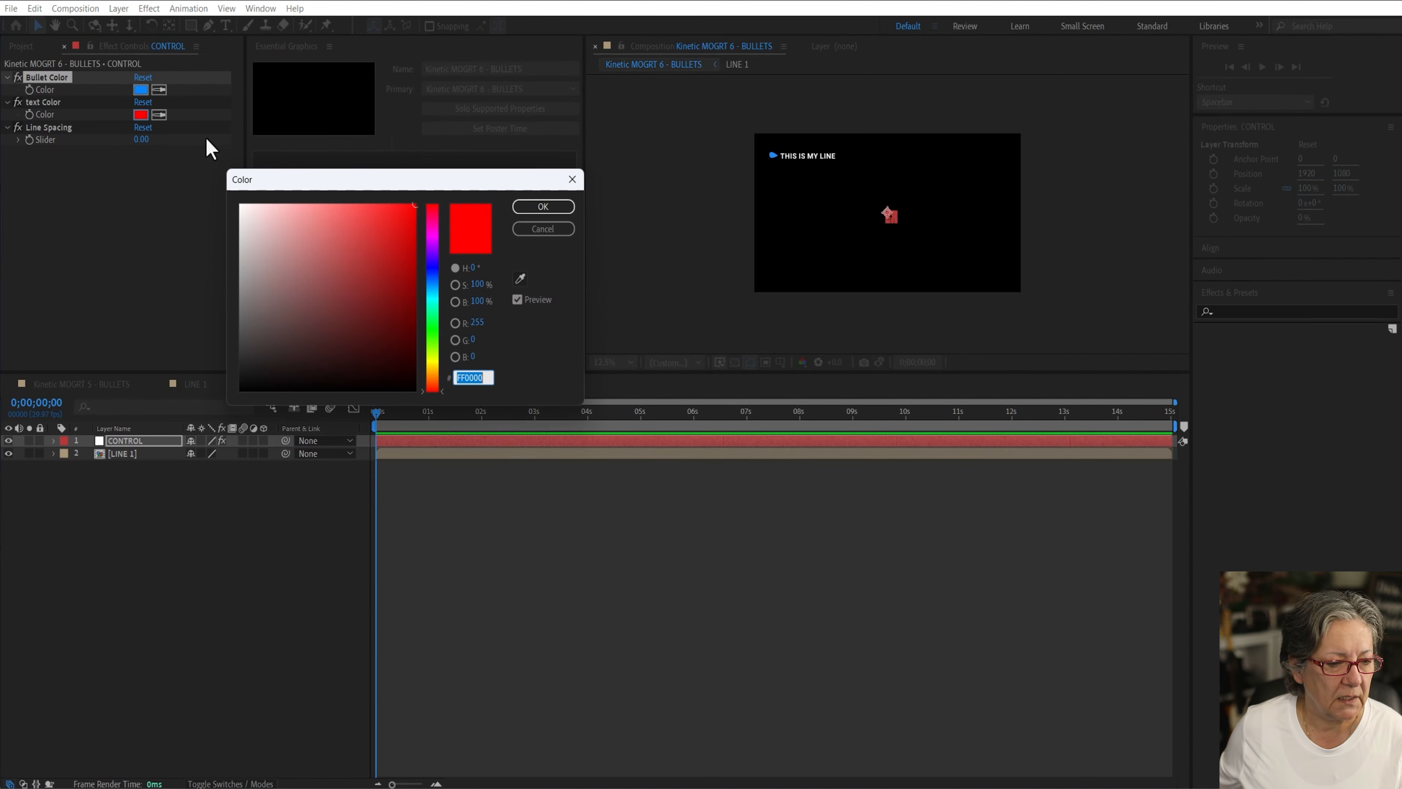
{"action": "left_click_drag", "start_coordinate": [275, 235], "coordinate": [240, 205]}
{"action": "left_click", "coordinate": [552, 209]}
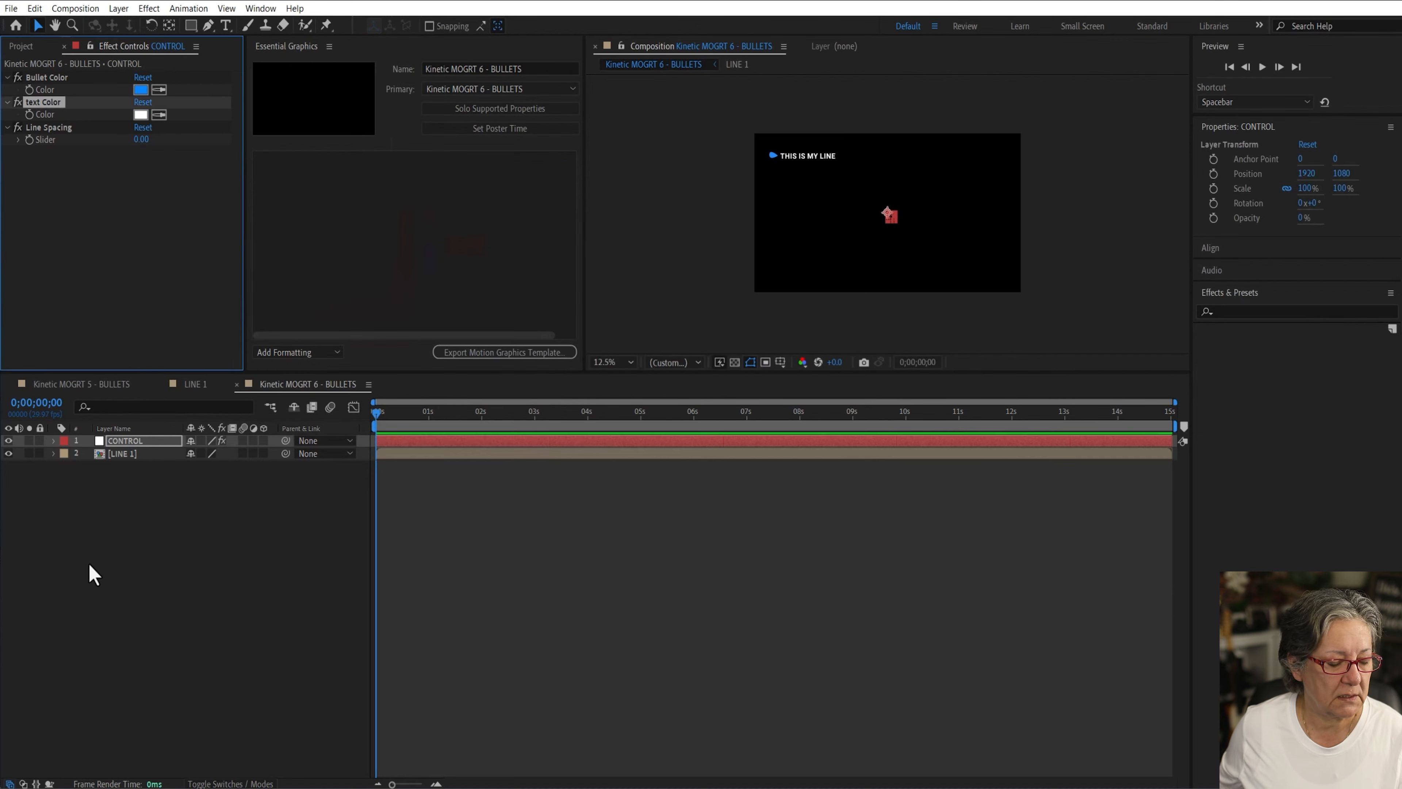
Step: In the LINE 1 composition, rename the shape layer to Bullet
{"action": "left_click", "coordinate": [88, 572]}
{"action": "left_click", "coordinate": [196, 384]}
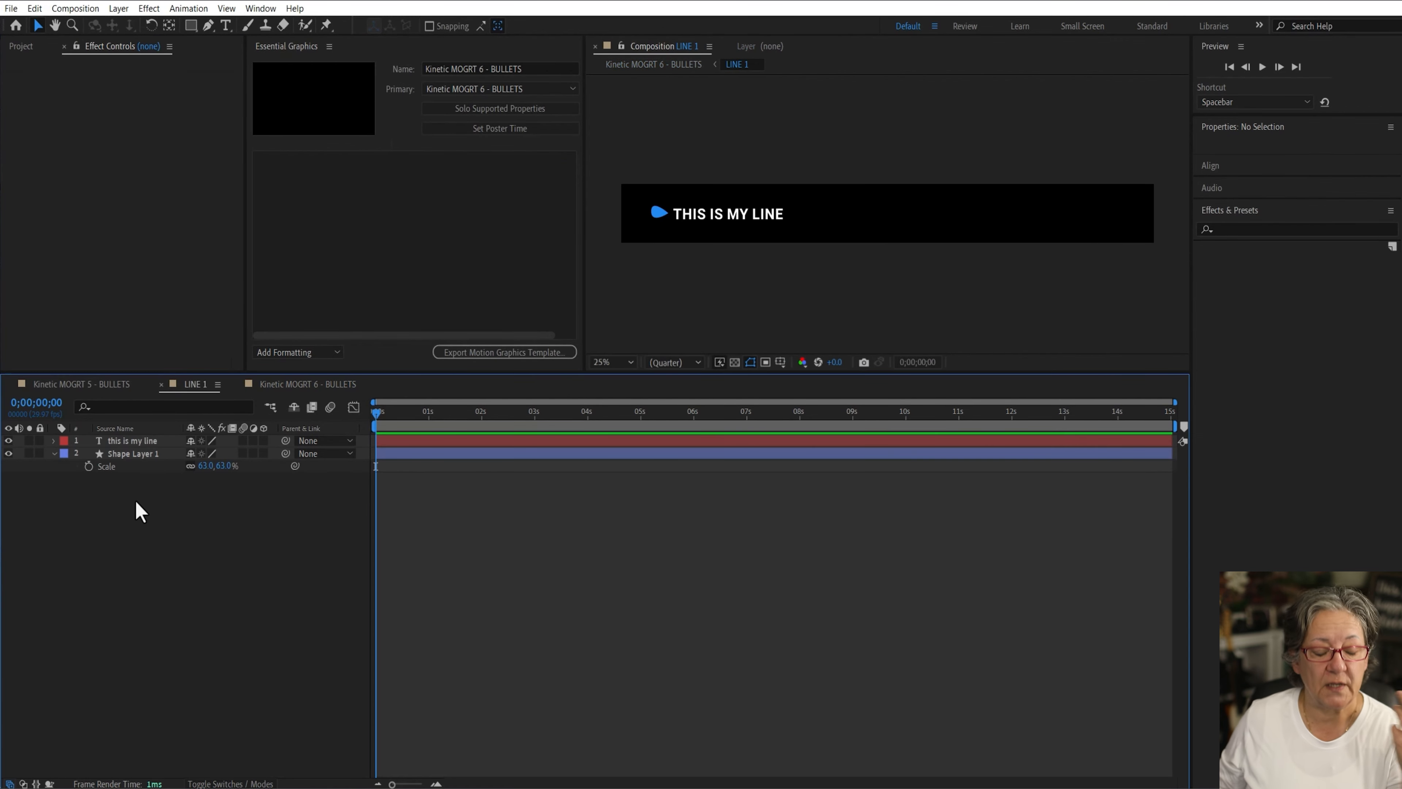
{"action": "left_click", "coordinate": [122, 456]}
{"action": "key", "text": "Return"}
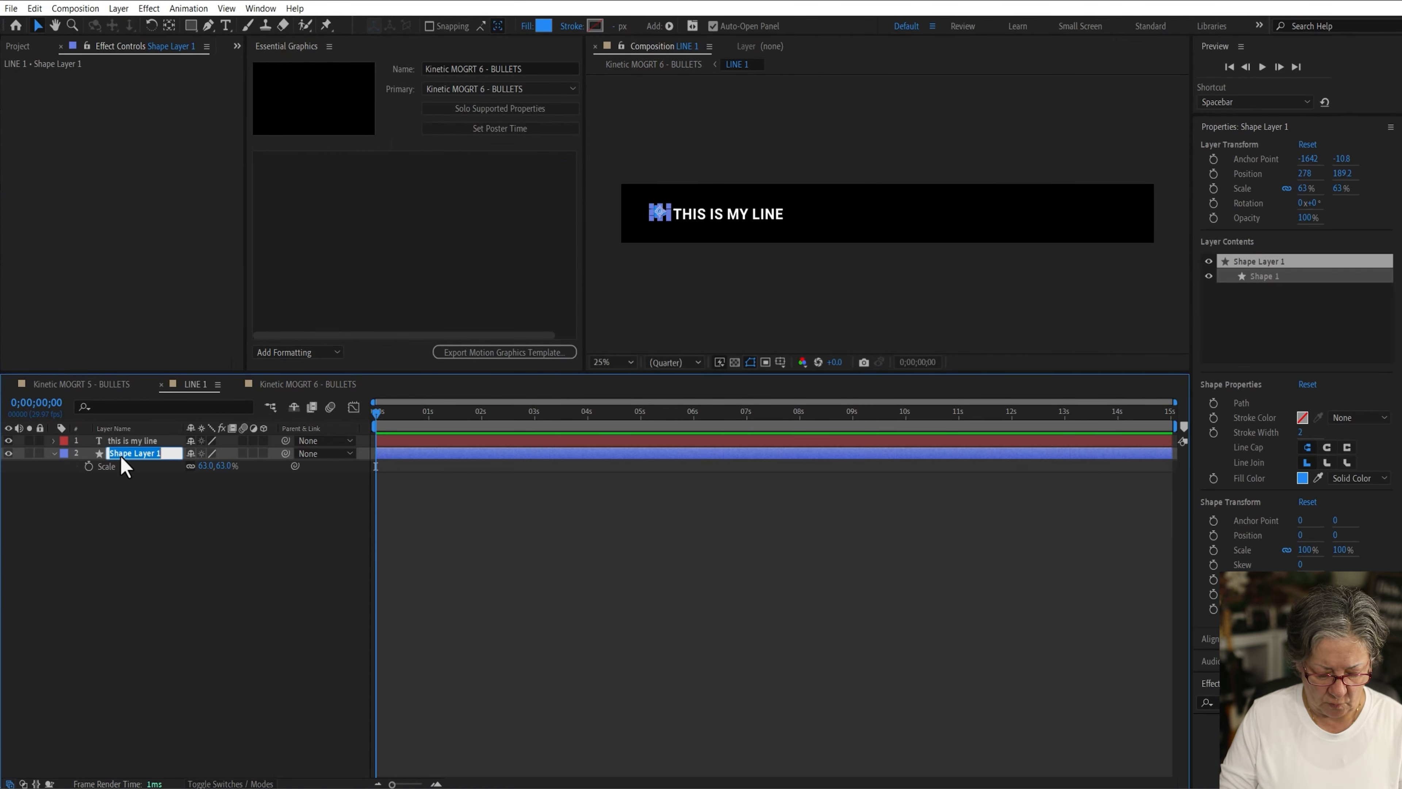
{"action": "type", "text": "Bullet"}
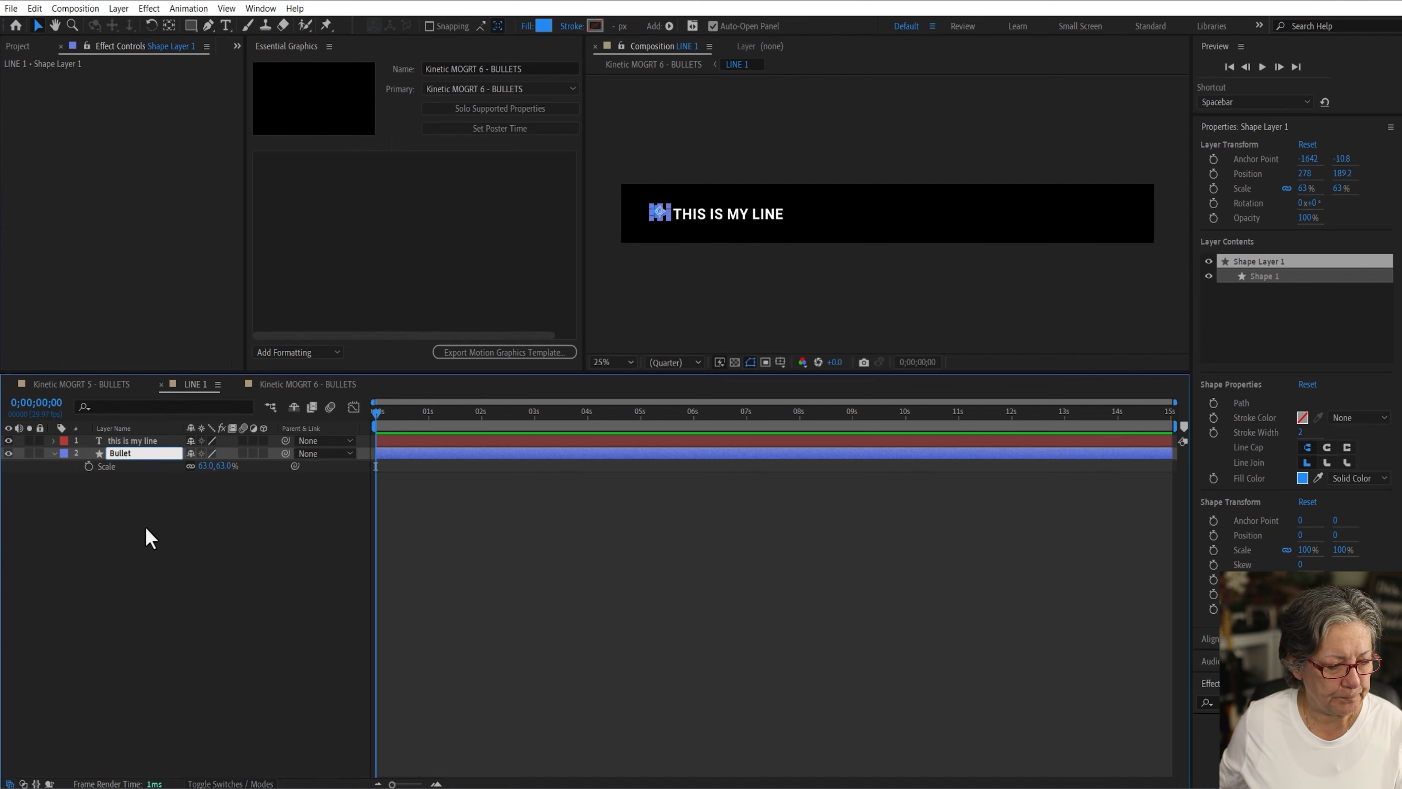
Step: Dock the main composition's timeline beside the LINE 1 timeline, revealing Bullet's fill color and CONTROL's effects
{"action": "left_click", "coordinate": [144, 525]}
{"action": "left_click", "coordinate": [507, 111]}
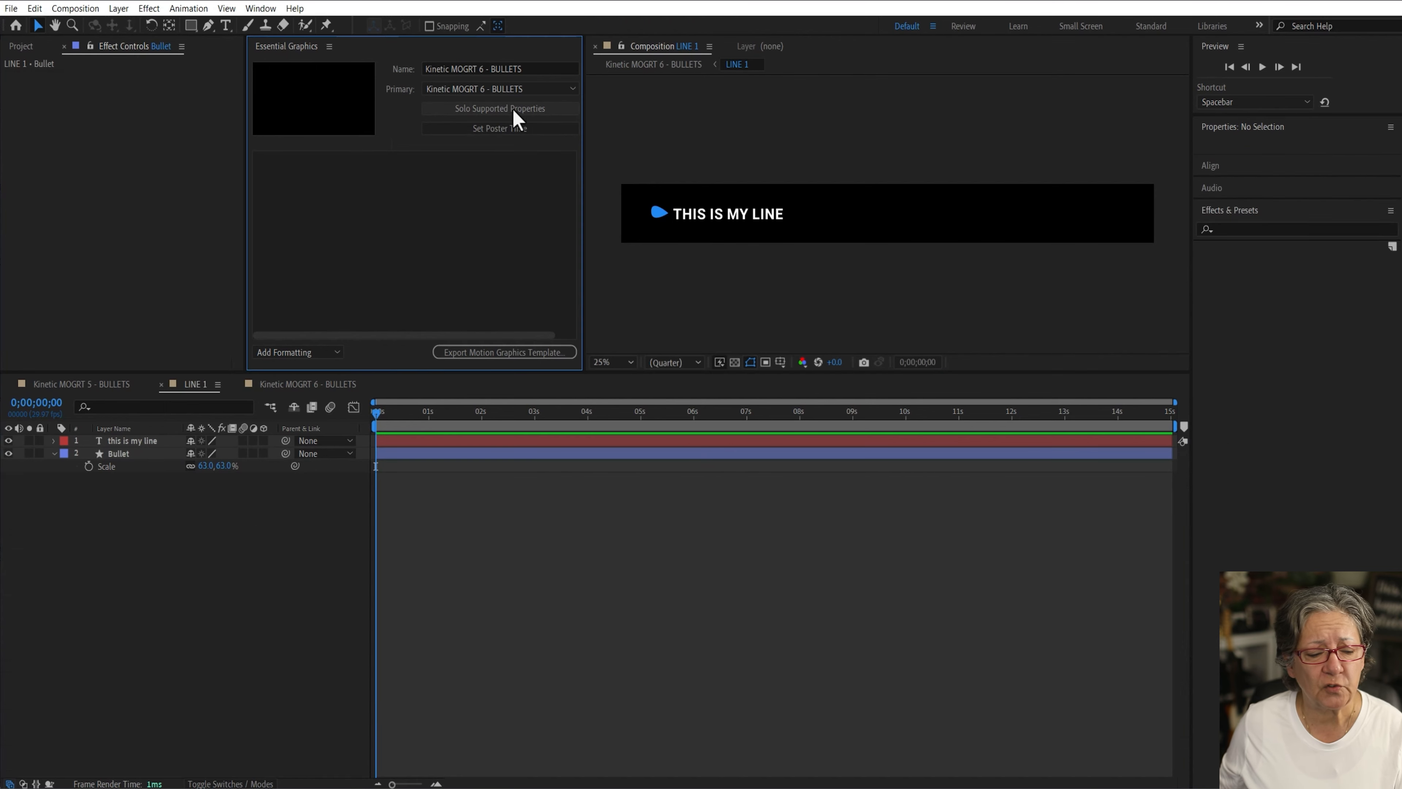
{"action": "scroll", "coordinate": [251, 663], "scroll_direction": "down", "scroll_amount": 10}
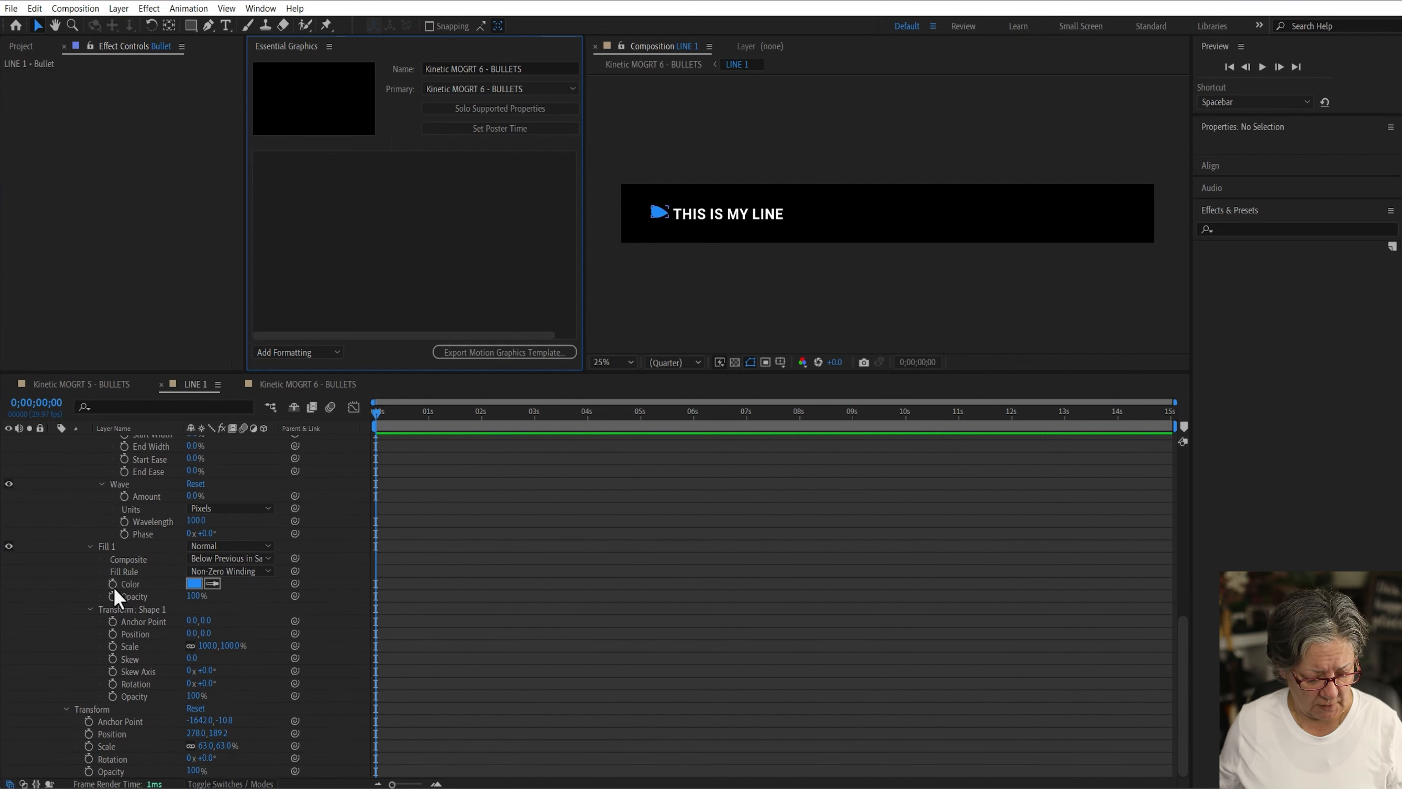
{"action": "left_click", "coordinate": [308, 384]}
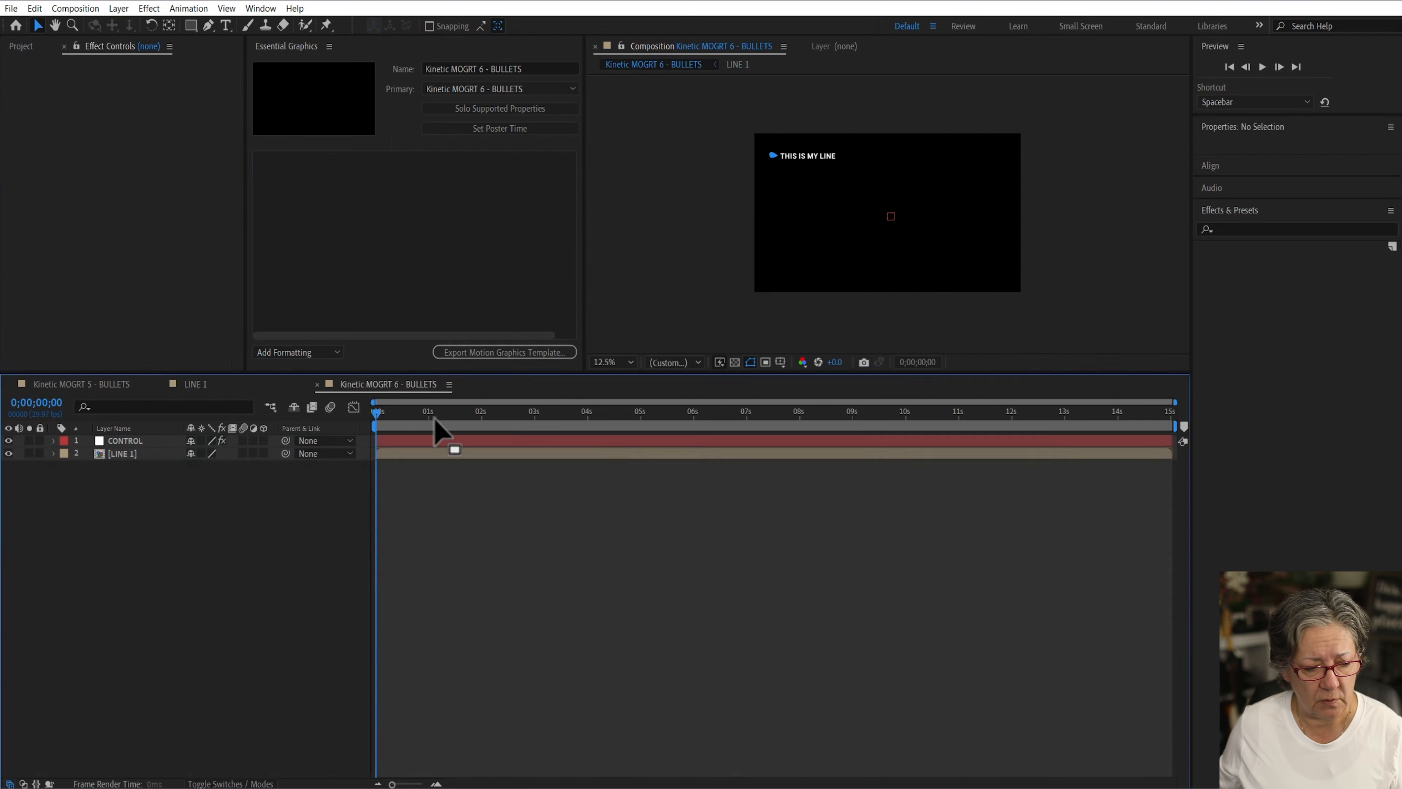
{"action": "left_click_drag", "start_coordinate": [436, 431], "coordinate": [1173, 532]}
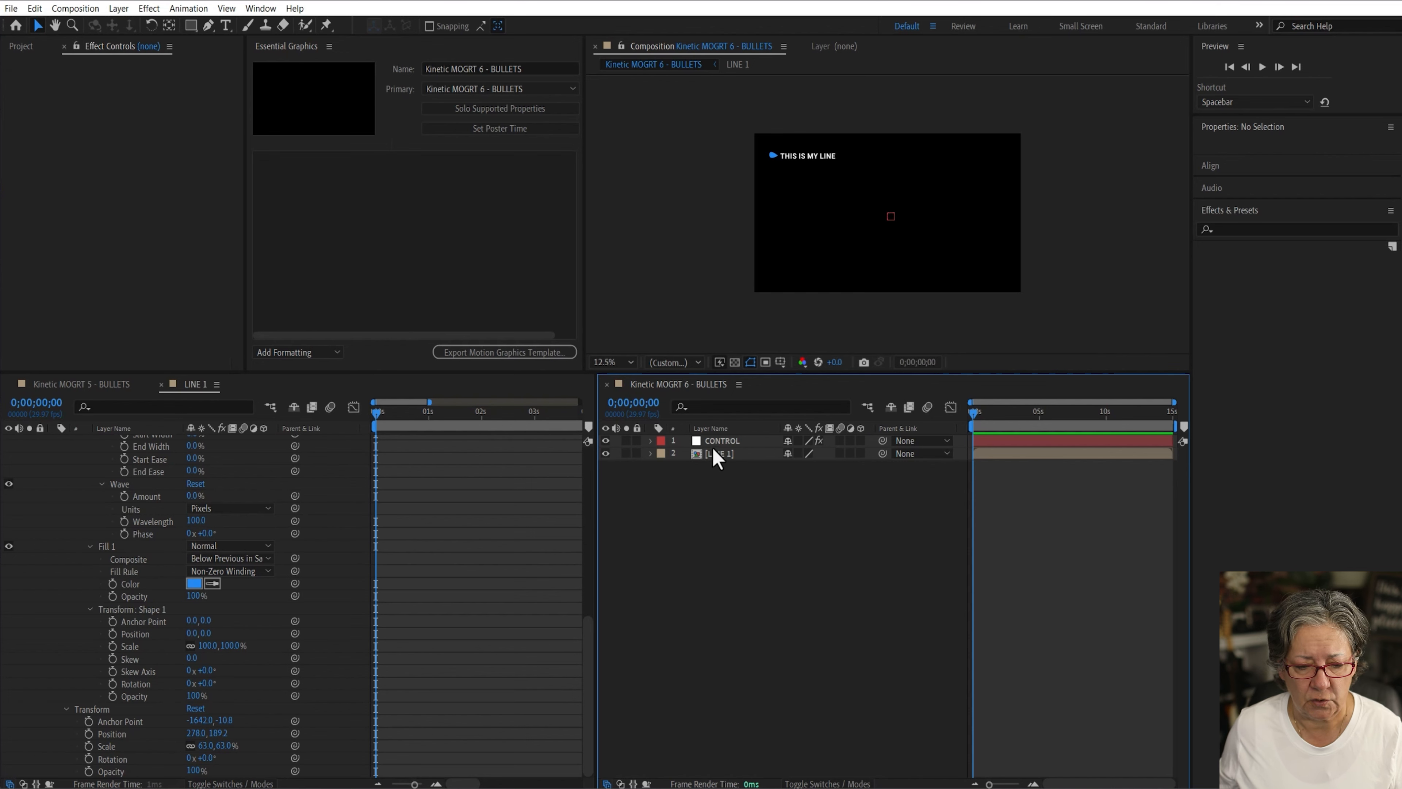
{"action": "left_click", "coordinate": [523, 111]}
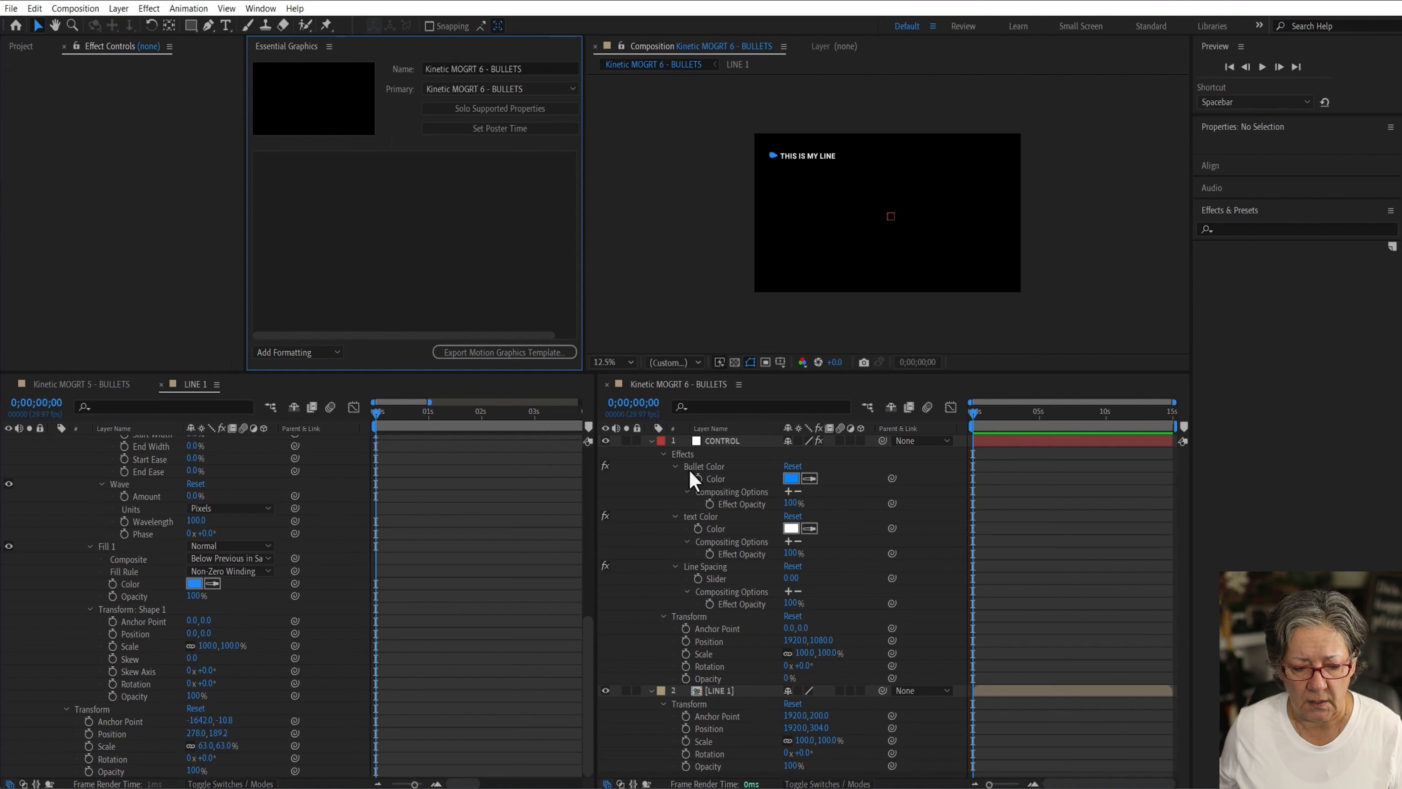
Step: Add an expression to the Bullet layer's Fill Color linking it to CONTROL's Bullet Color
{"action": "left_click", "coordinate": [113, 584], "text": "alt"}
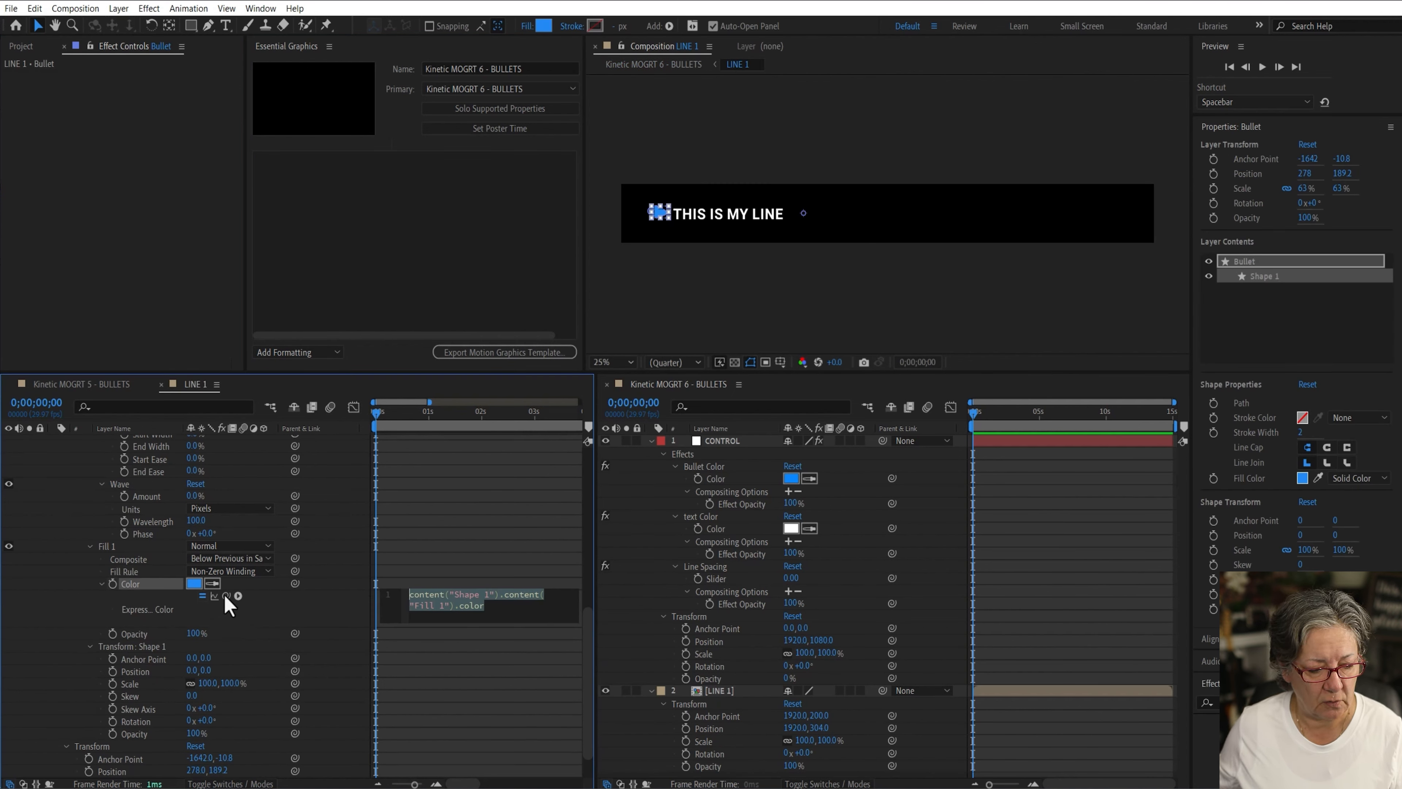
{"action": "left_click_drag", "start_coordinate": [226, 595], "coordinate": [716, 480]}
{"action": "left_click", "coordinate": [471, 669]}
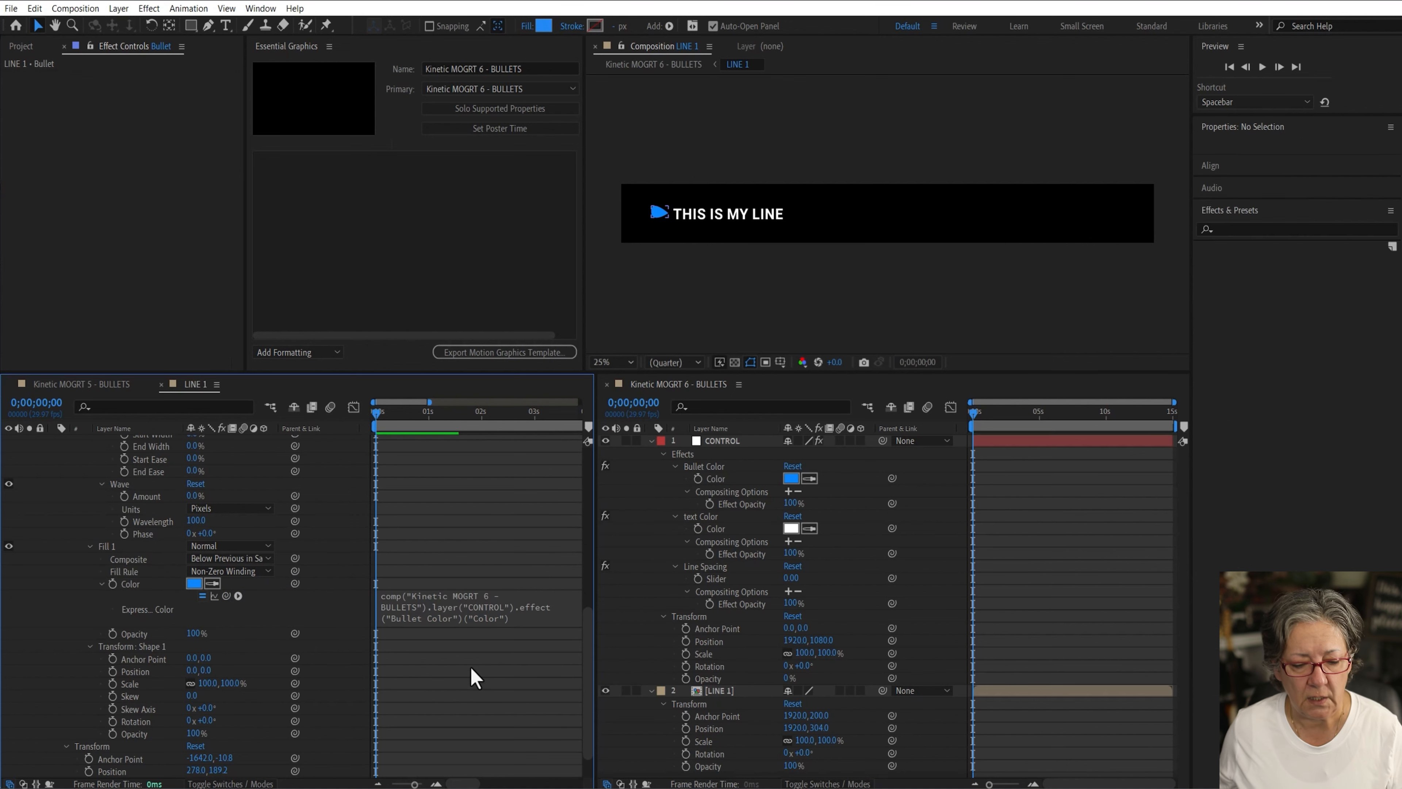
Step: Add a Fill Color RGB animator to the text layer in LINE 1
{"action": "left_click", "coordinate": [652, 441]}
{"action": "left_click", "coordinate": [720, 454]}
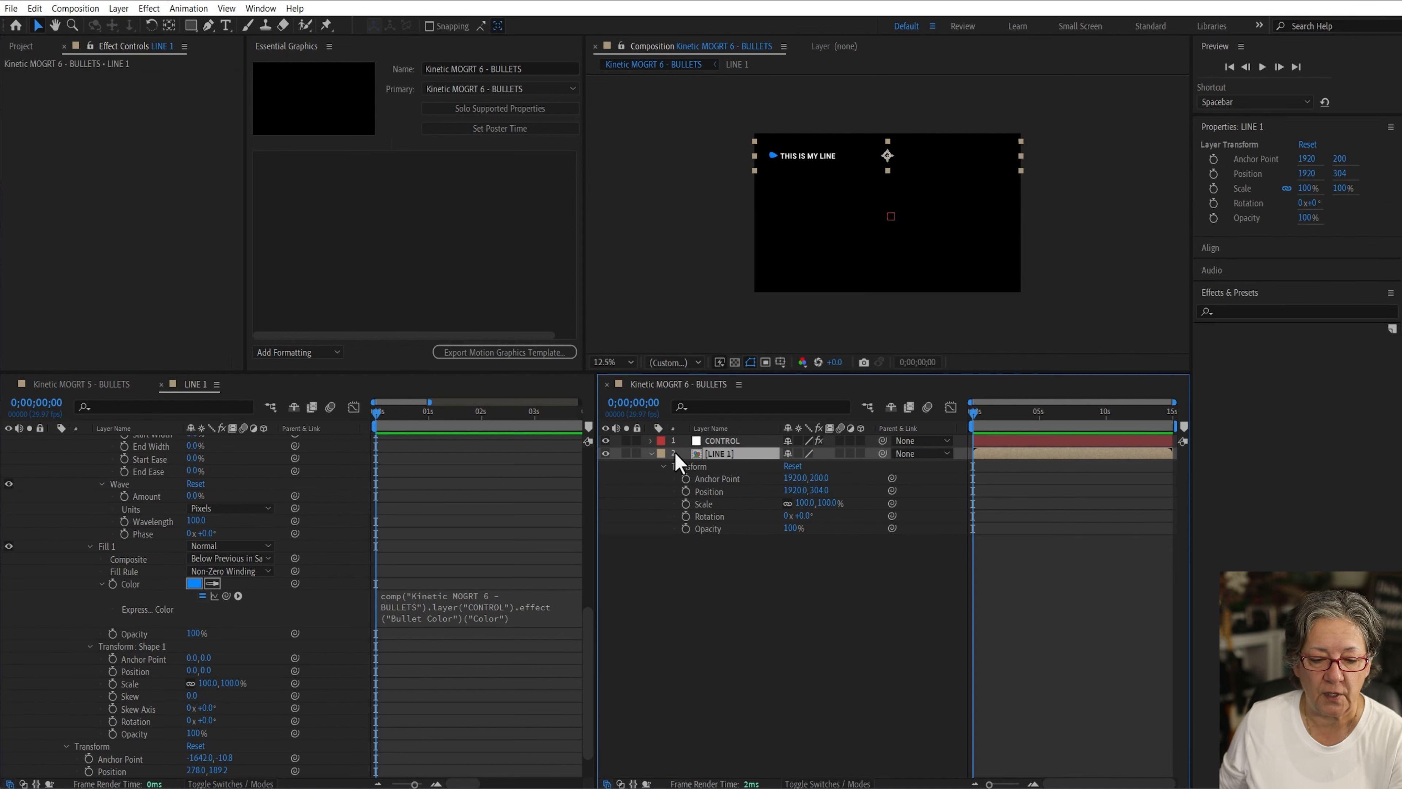
{"action": "scroll", "coordinate": [274, 491], "scroll_direction": "up", "scroll_amount": 10}
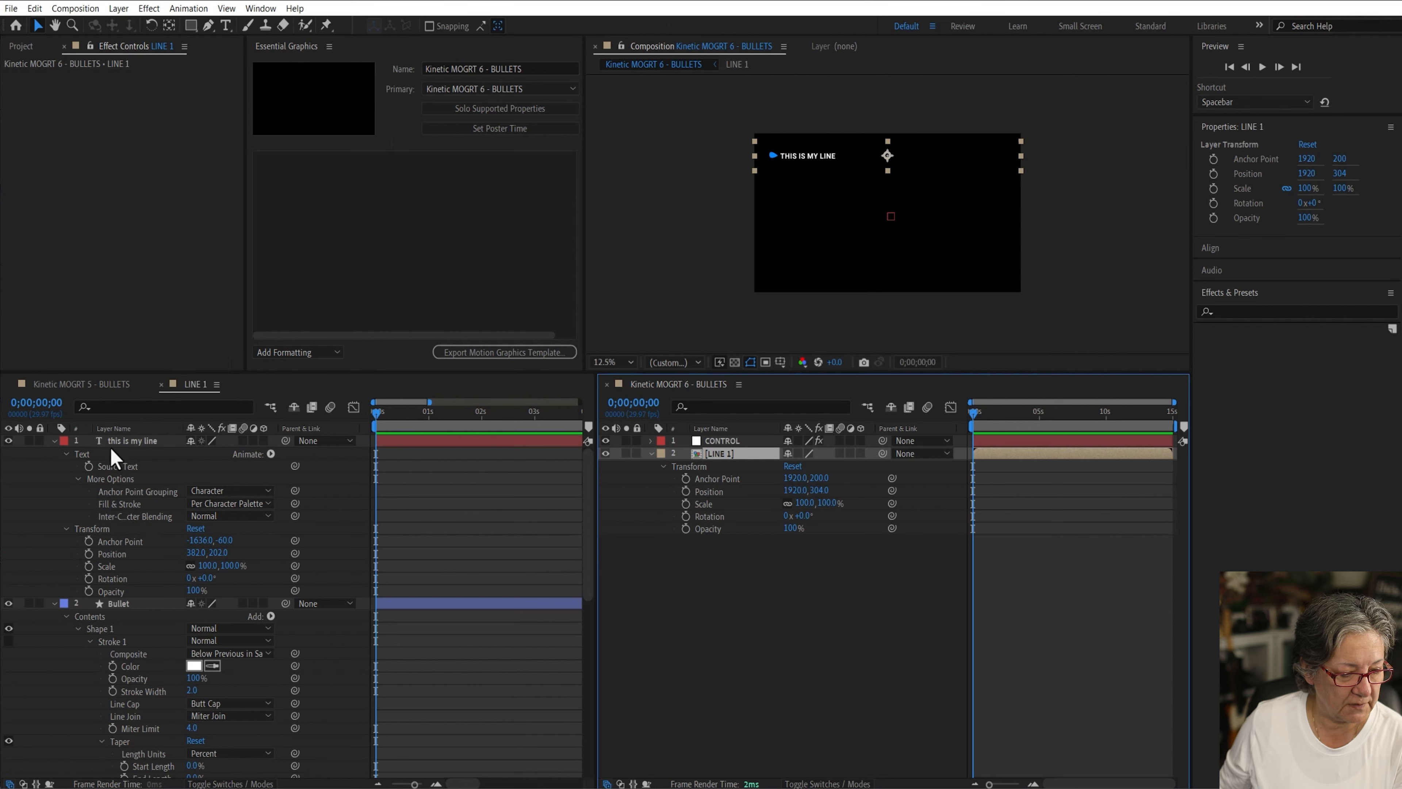
{"action": "left_click", "coordinate": [126, 449]}
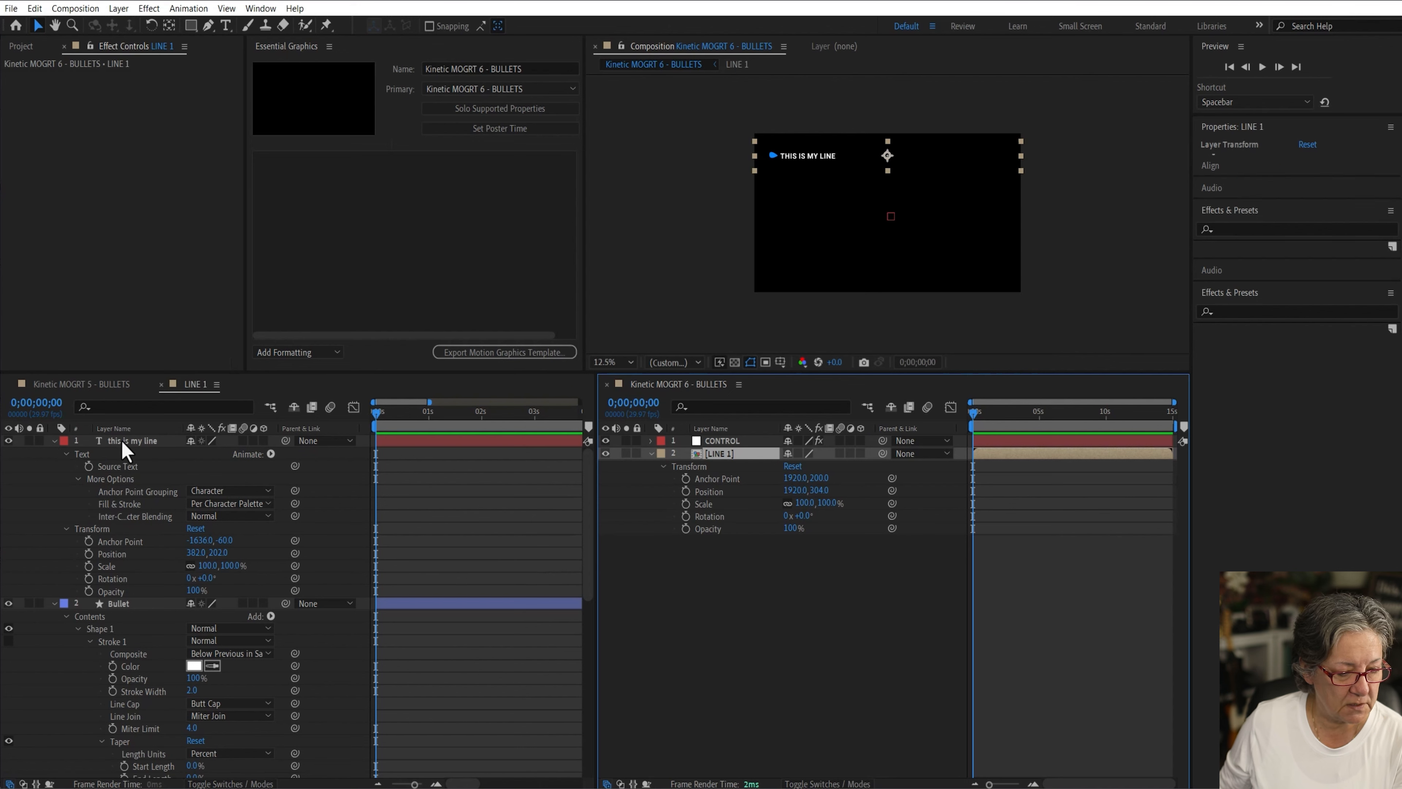
{"action": "left_click", "coordinate": [271, 453]}
{"action": "mouse_move", "coordinate": [397, 594]}
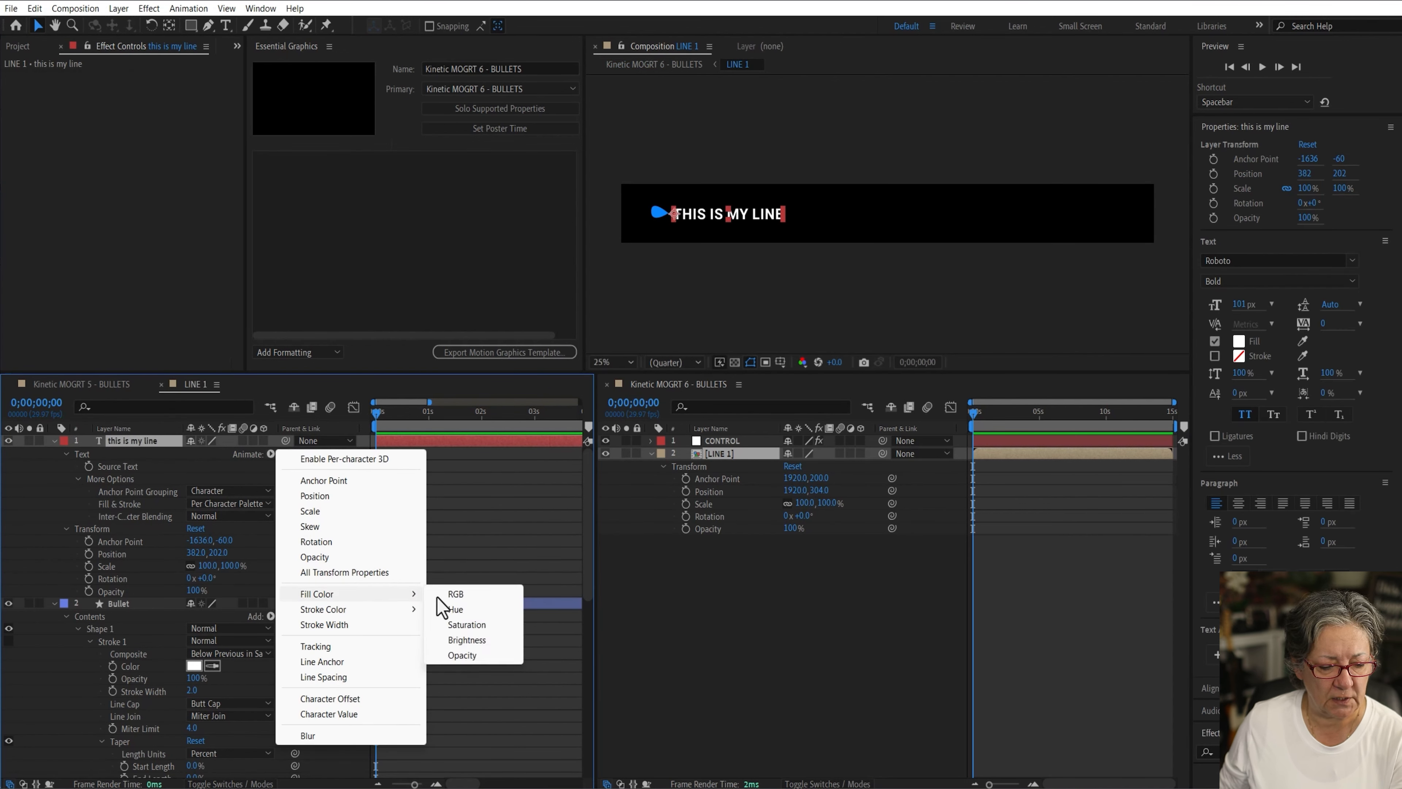
{"action": "left_click", "coordinate": [457, 596]}
{"action": "left_click", "coordinate": [723, 586]}
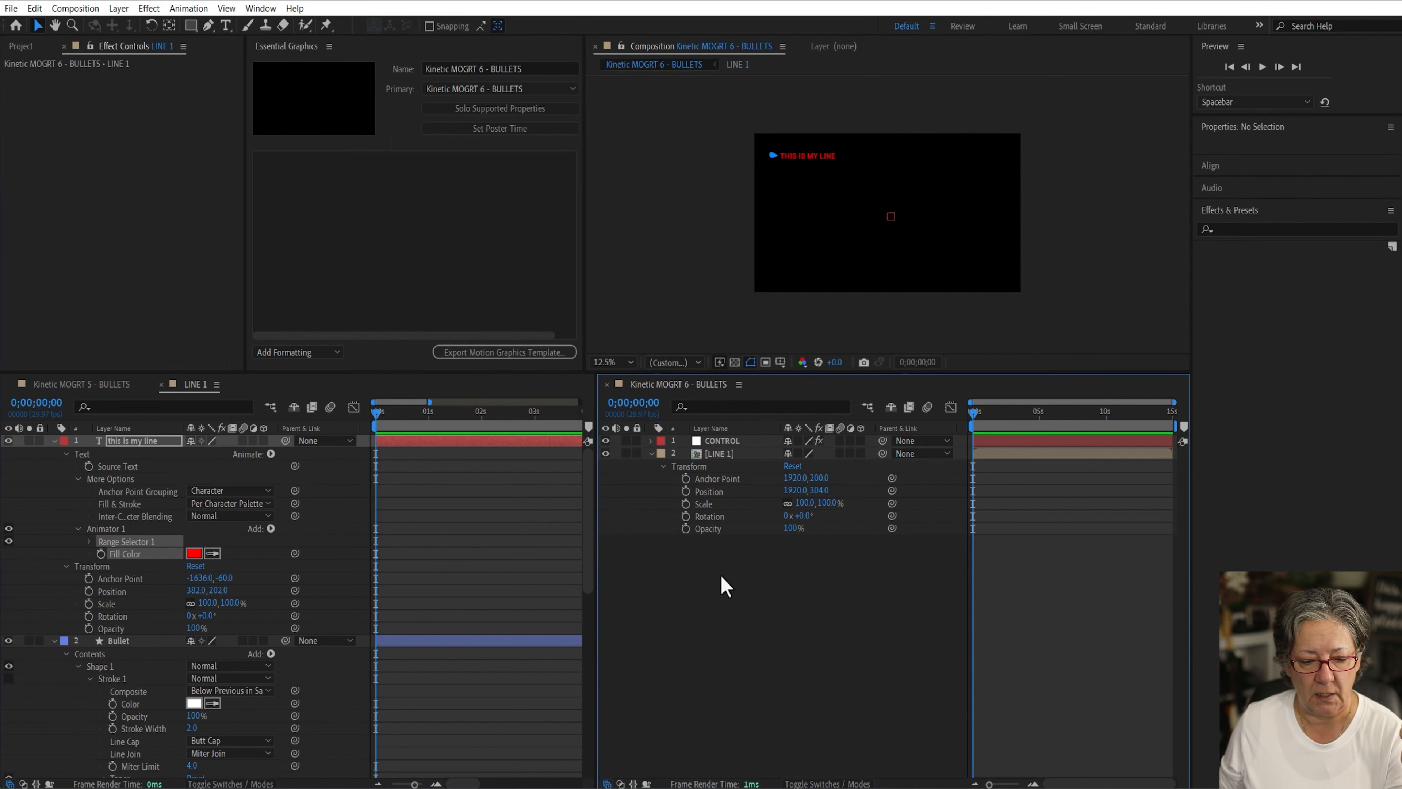
Step: Link the text animator's Fill Color by expression to CONTROL's text Color
{"action": "left_click", "coordinate": [486, 109]}
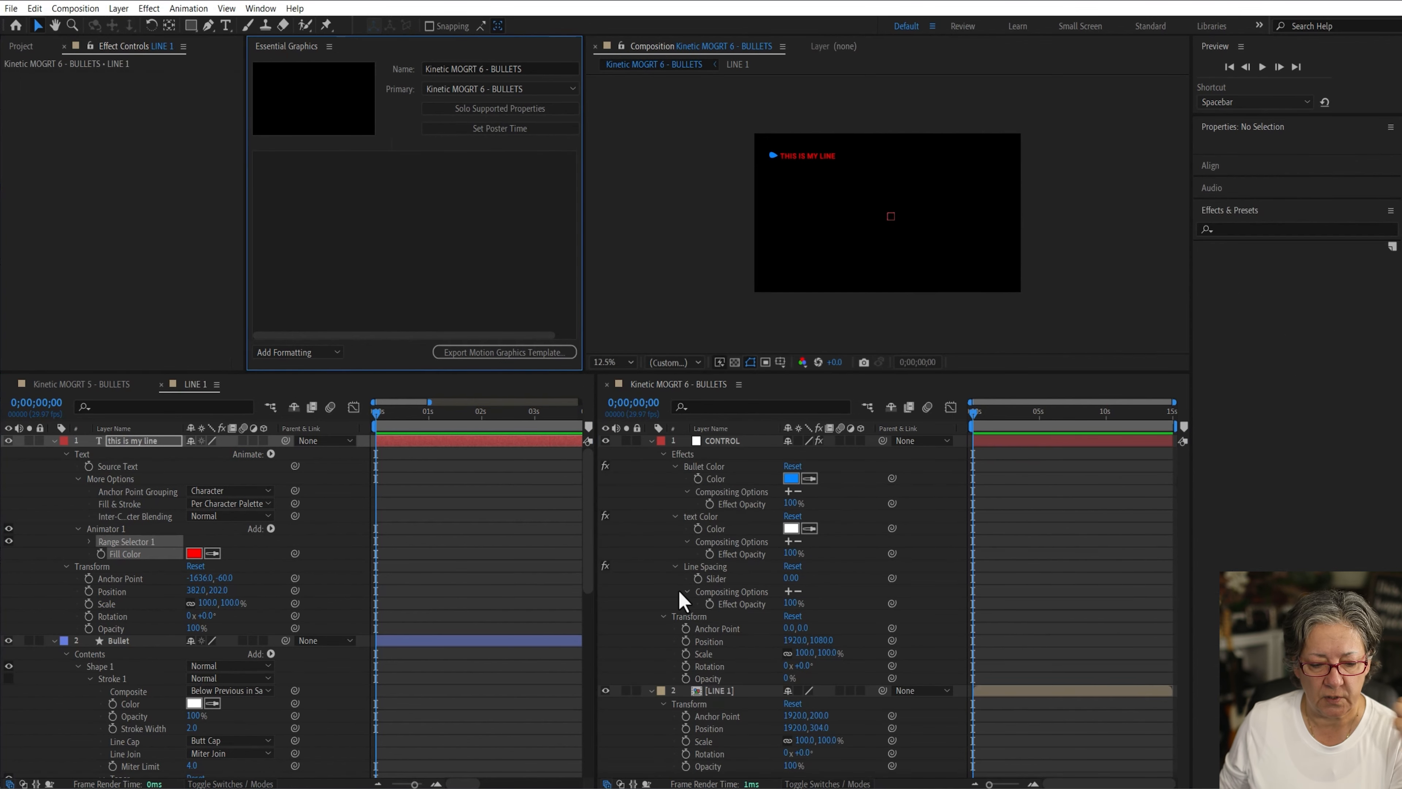
{"action": "left_click", "coordinate": [101, 554], "text": "alt"}
{"action": "left_click_drag", "start_coordinate": [238, 566], "coordinate": [716, 539]}
{"action": "left_click", "coordinate": [479, 510]}
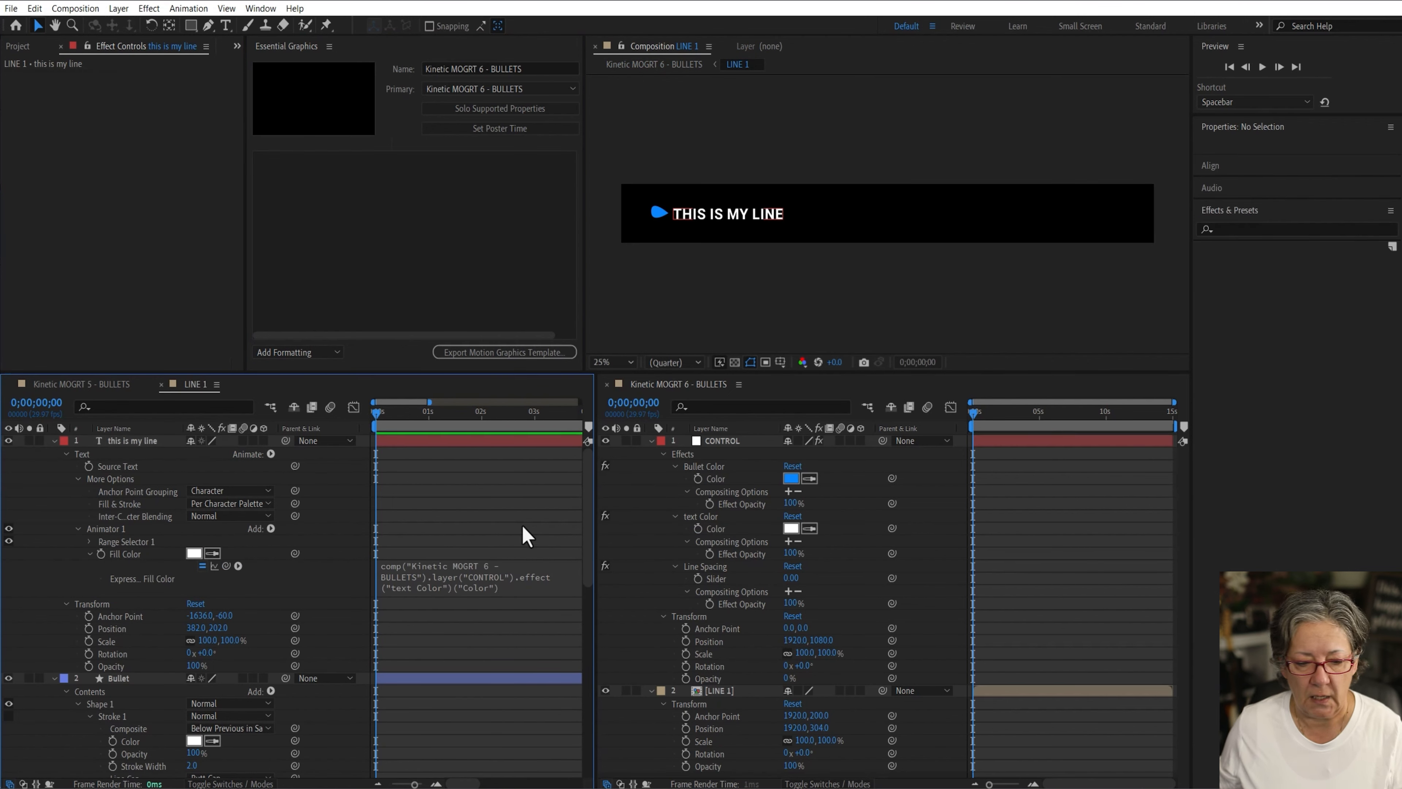
Step: Restore the single timeline layout, collapse the LINE 1 layers, and close the LINE 1 and MOGRT 5 timelines
{"action": "left_click_drag", "start_coordinate": [650, 381], "coordinate": [321, 439]}
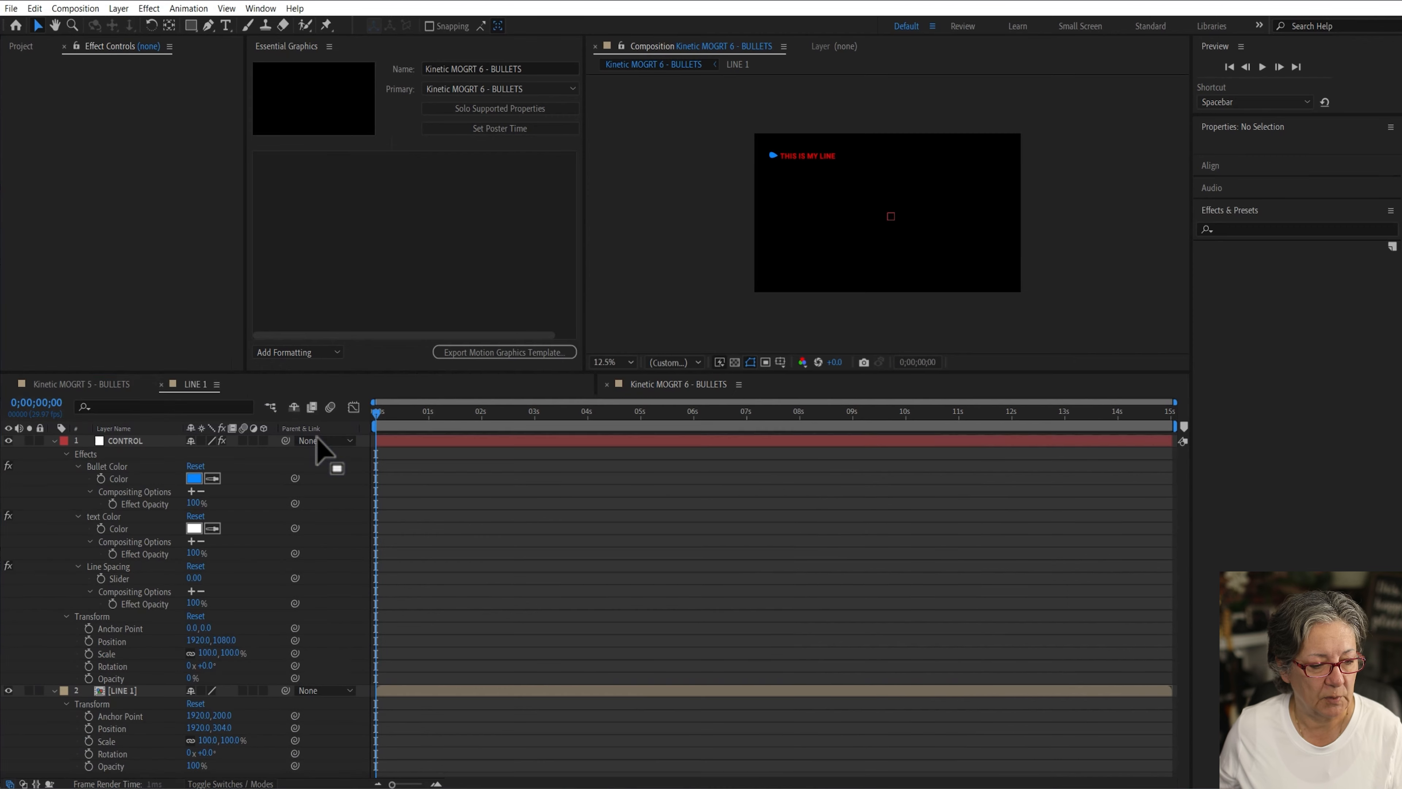
{"action": "left_click", "coordinate": [195, 385]}
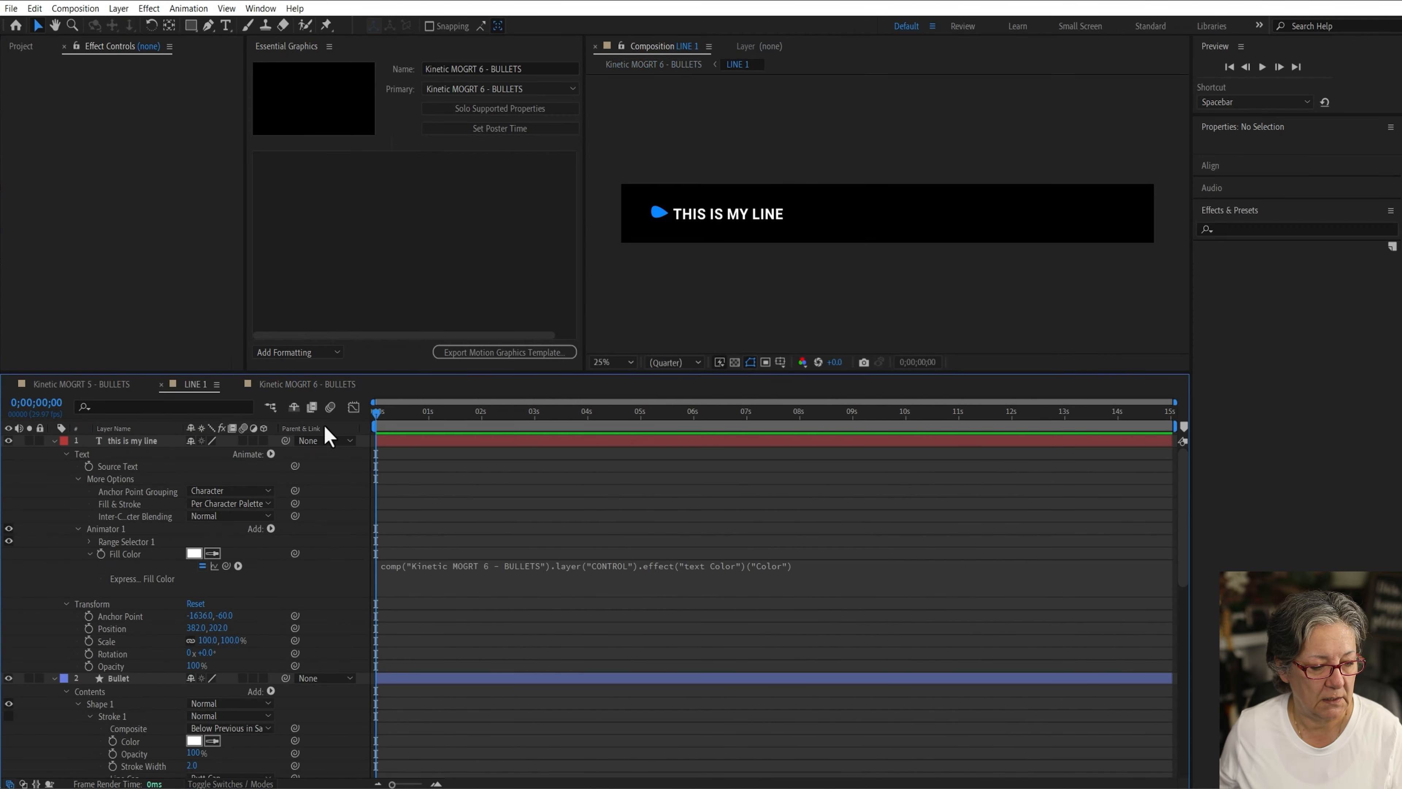
{"action": "left_click", "coordinate": [53, 440]}
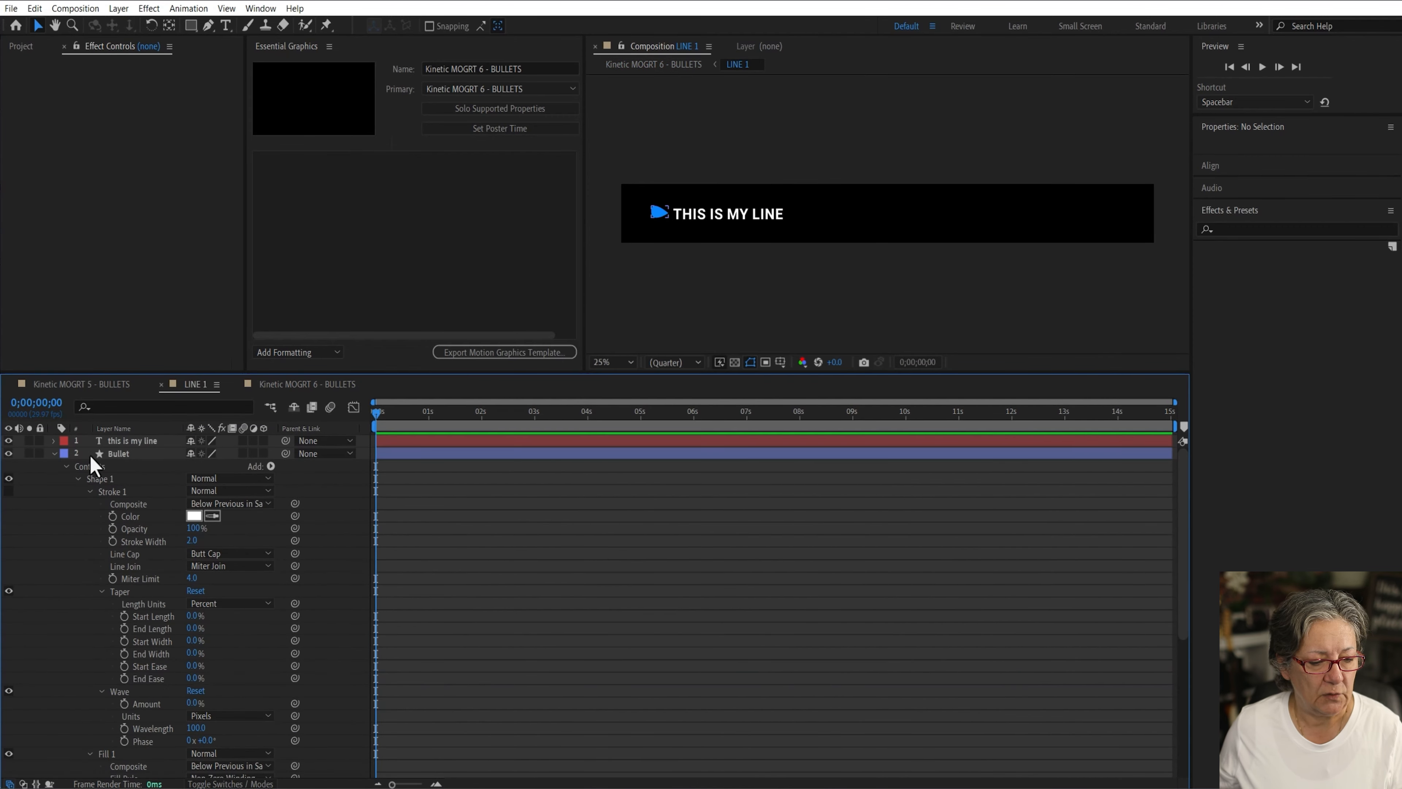
{"action": "left_click", "coordinate": [53, 454]}
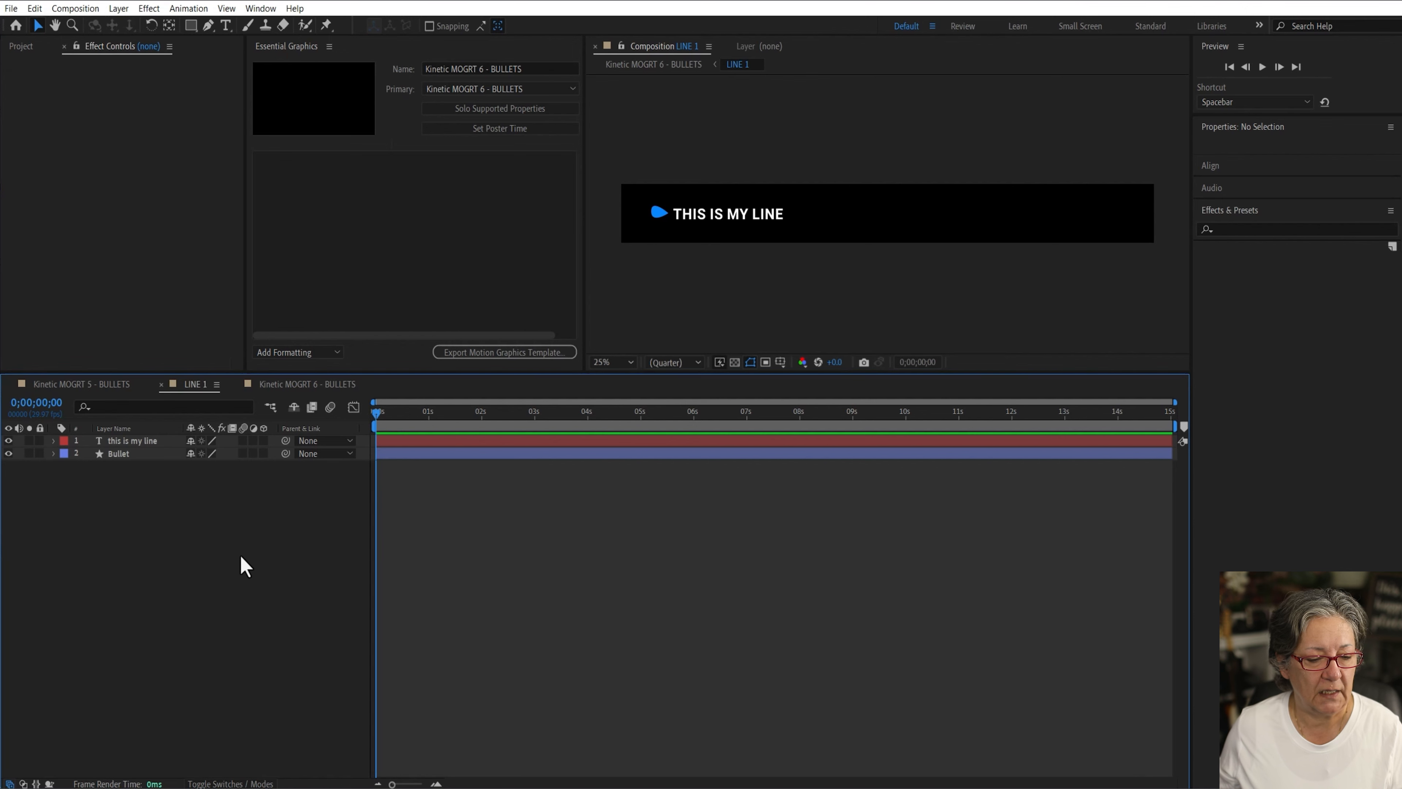
{"action": "left_click", "coordinate": [10, 384]}
{"action": "left_click", "coordinate": [10, 383]}
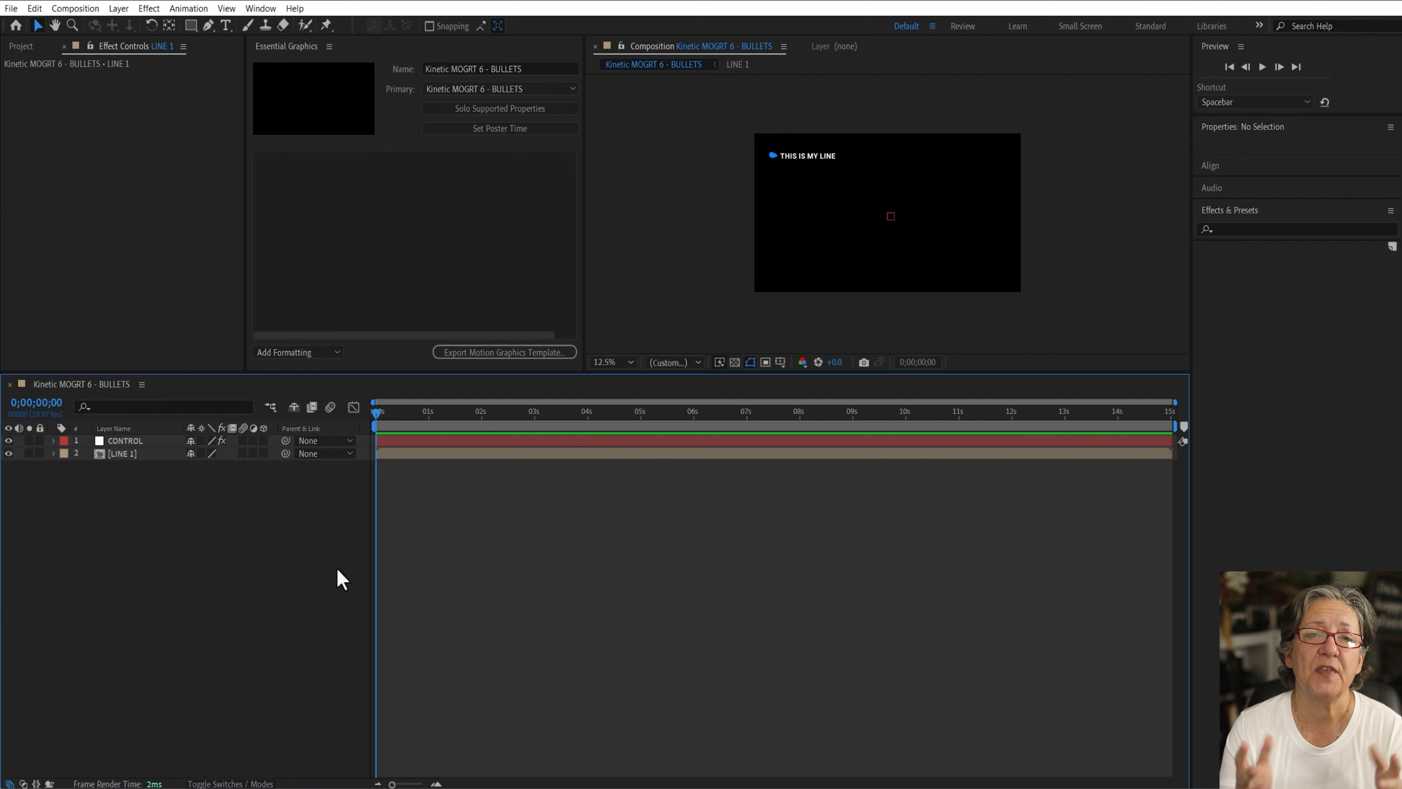
Step: Separate the dimensions of the LINE 1 layer's Position
{"action": "left_click", "coordinate": [124, 455]}
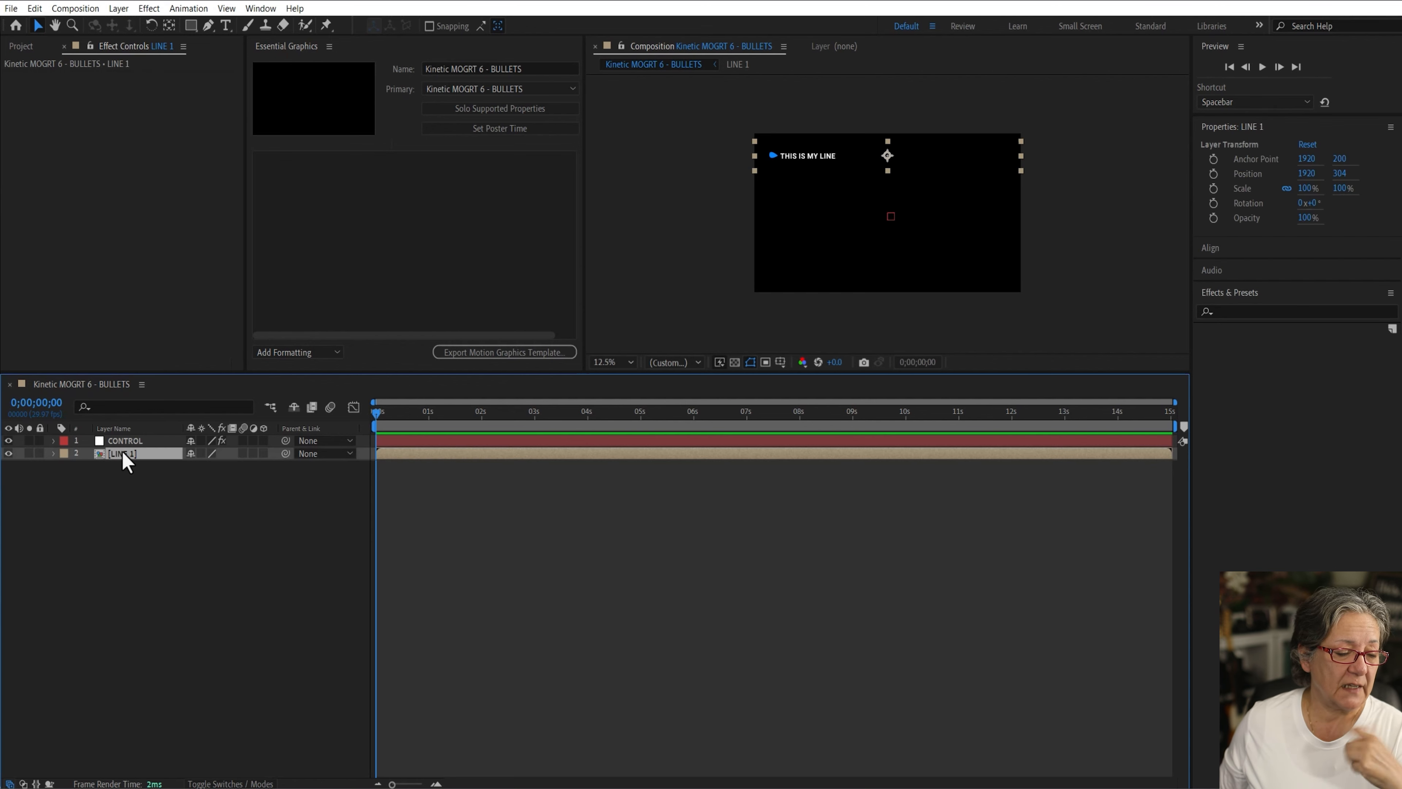
{"action": "key", "text": "p"}
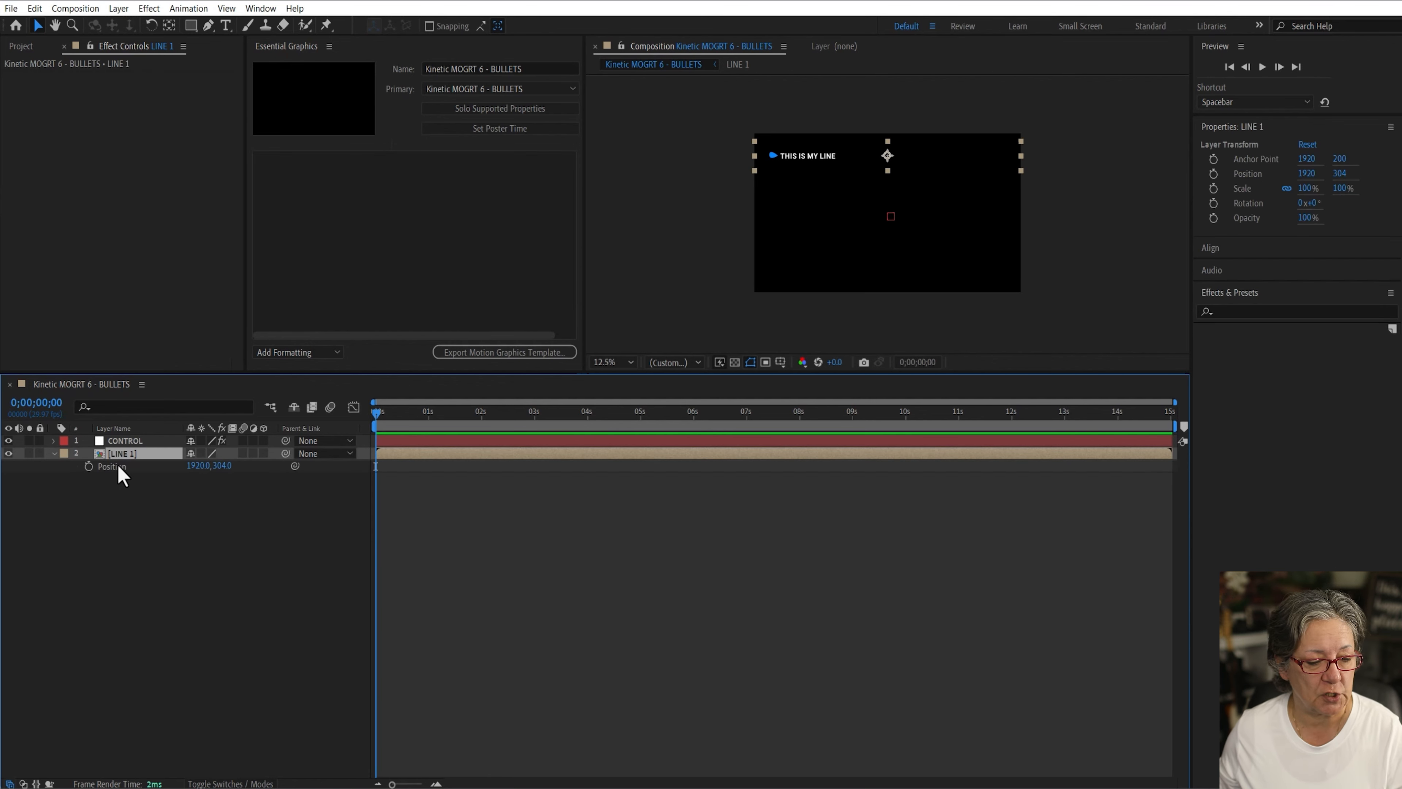
{"action": "right_click", "coordinate": [119, 468]}
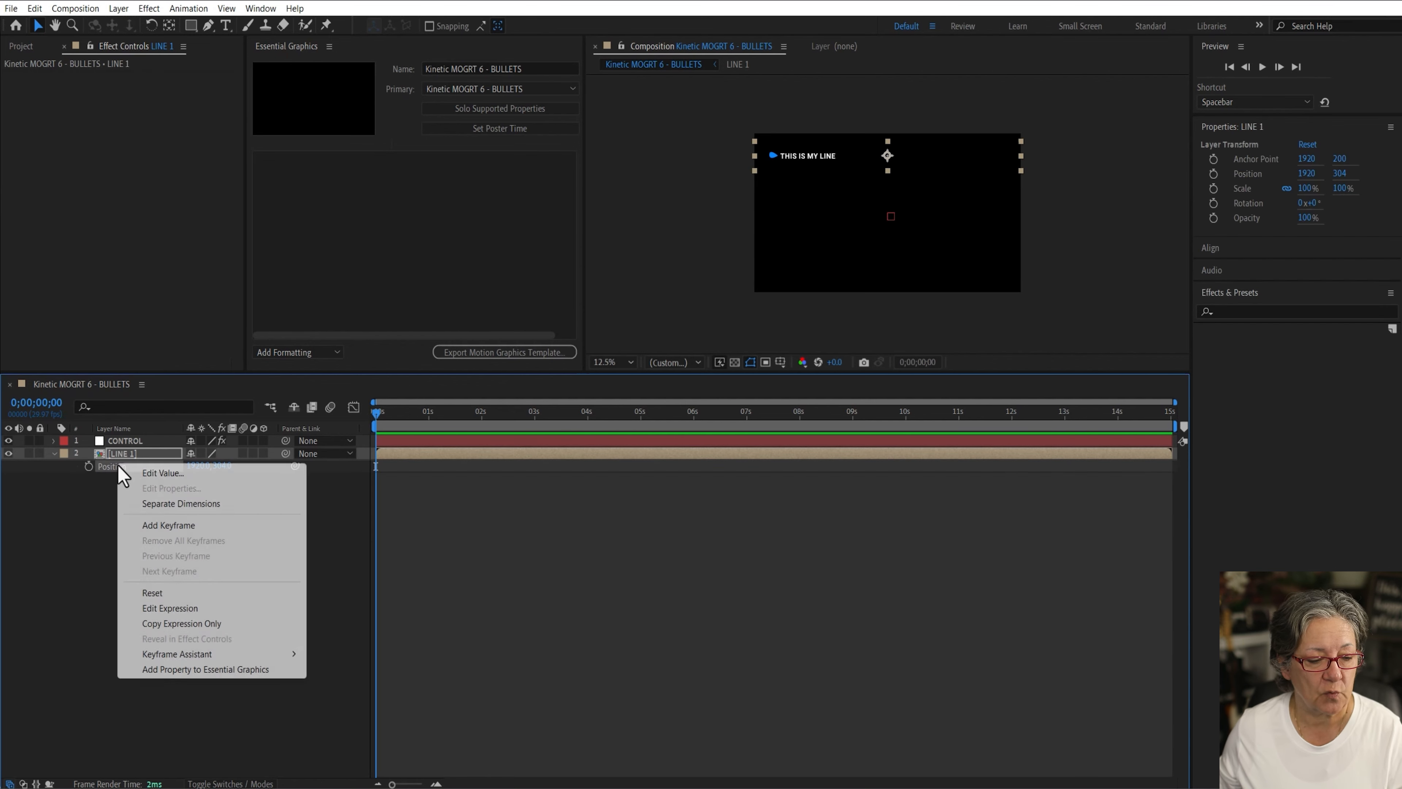
{"action": "left_click", "coordinate": [201, 506]}
{"action": "left_click", "coordinate": [200, 506]}
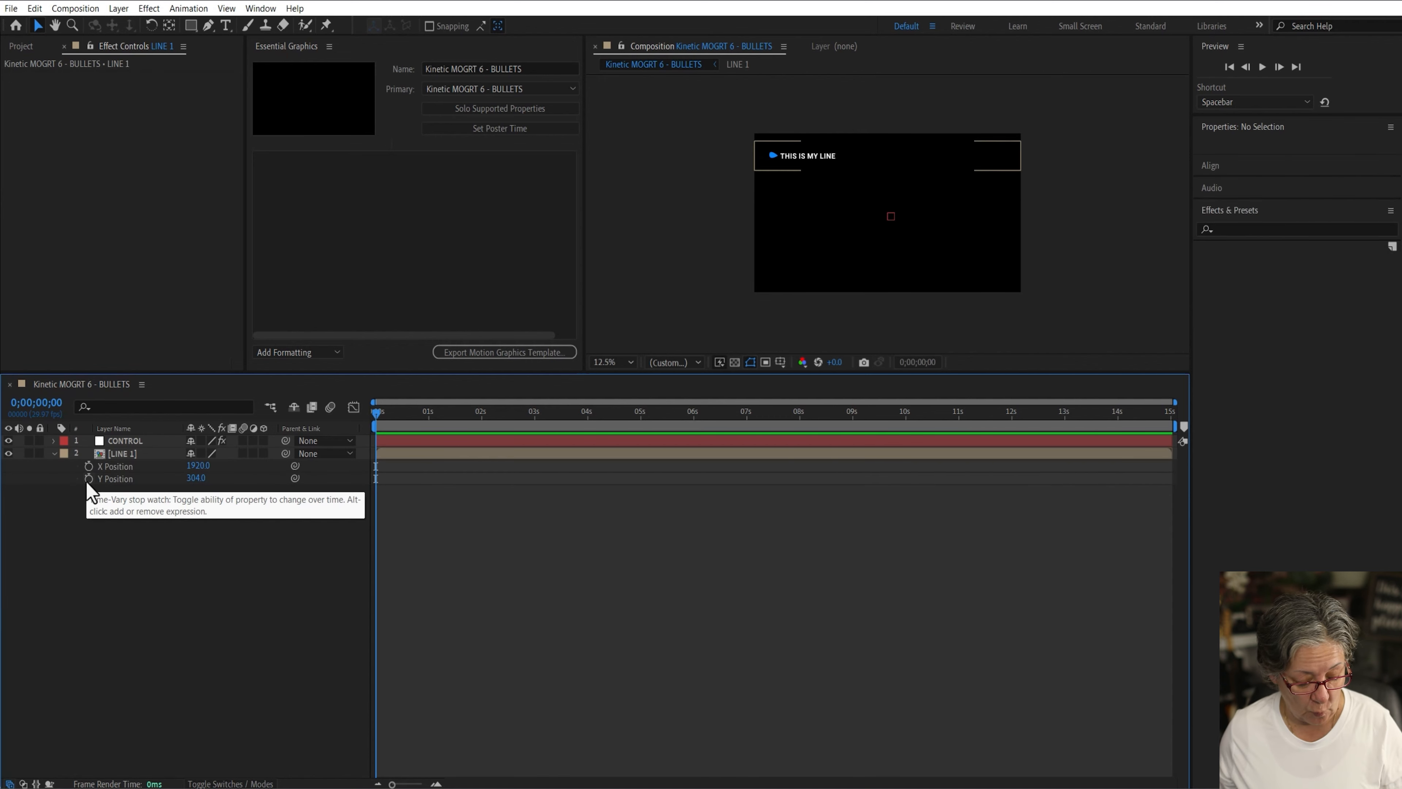
Step: Add an expression to LINE 1's Y Position: value + index times CONTROL's Line Spacing slider
{"action": "left_click", "coordinate": [88, 479], "text": "alt"}
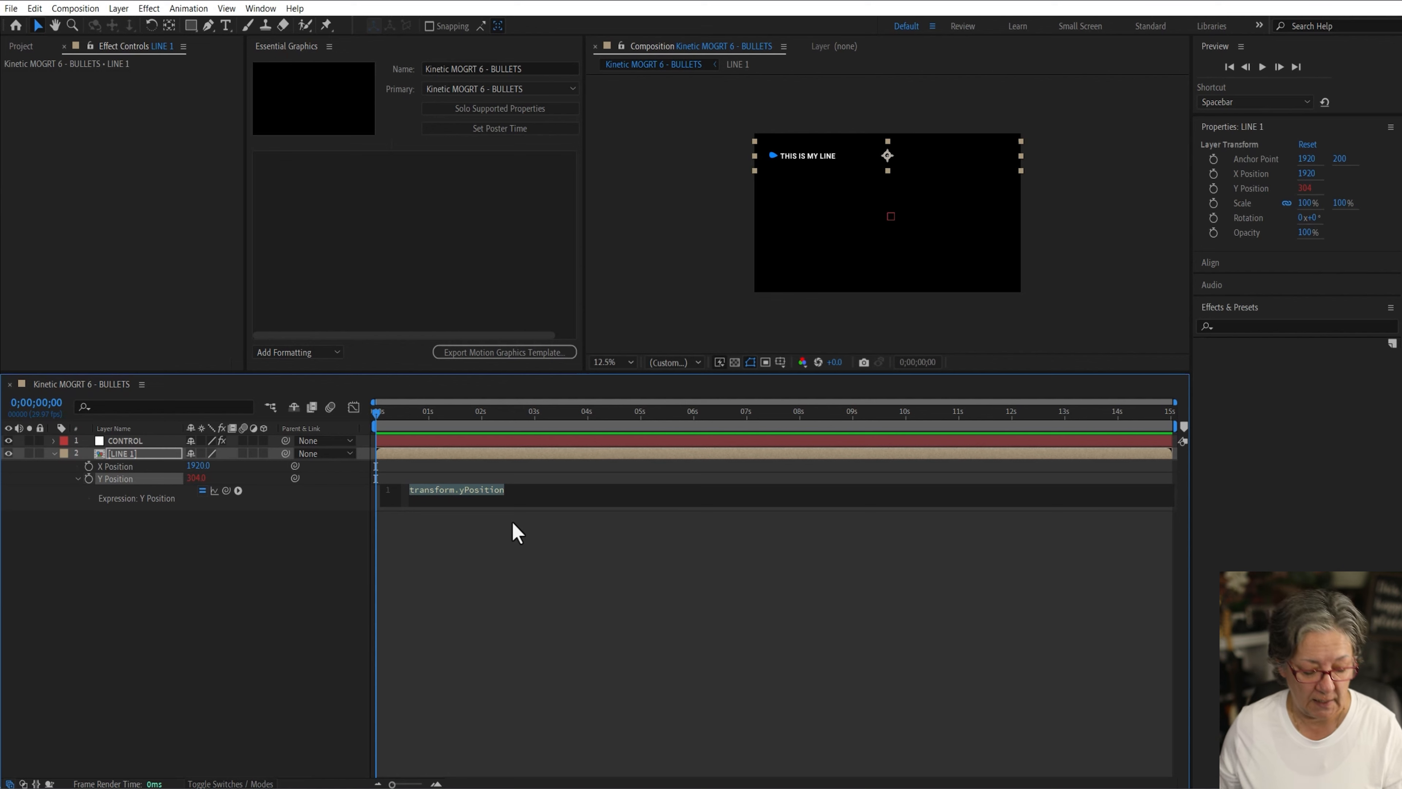
{"action": "type", "text": "value"}
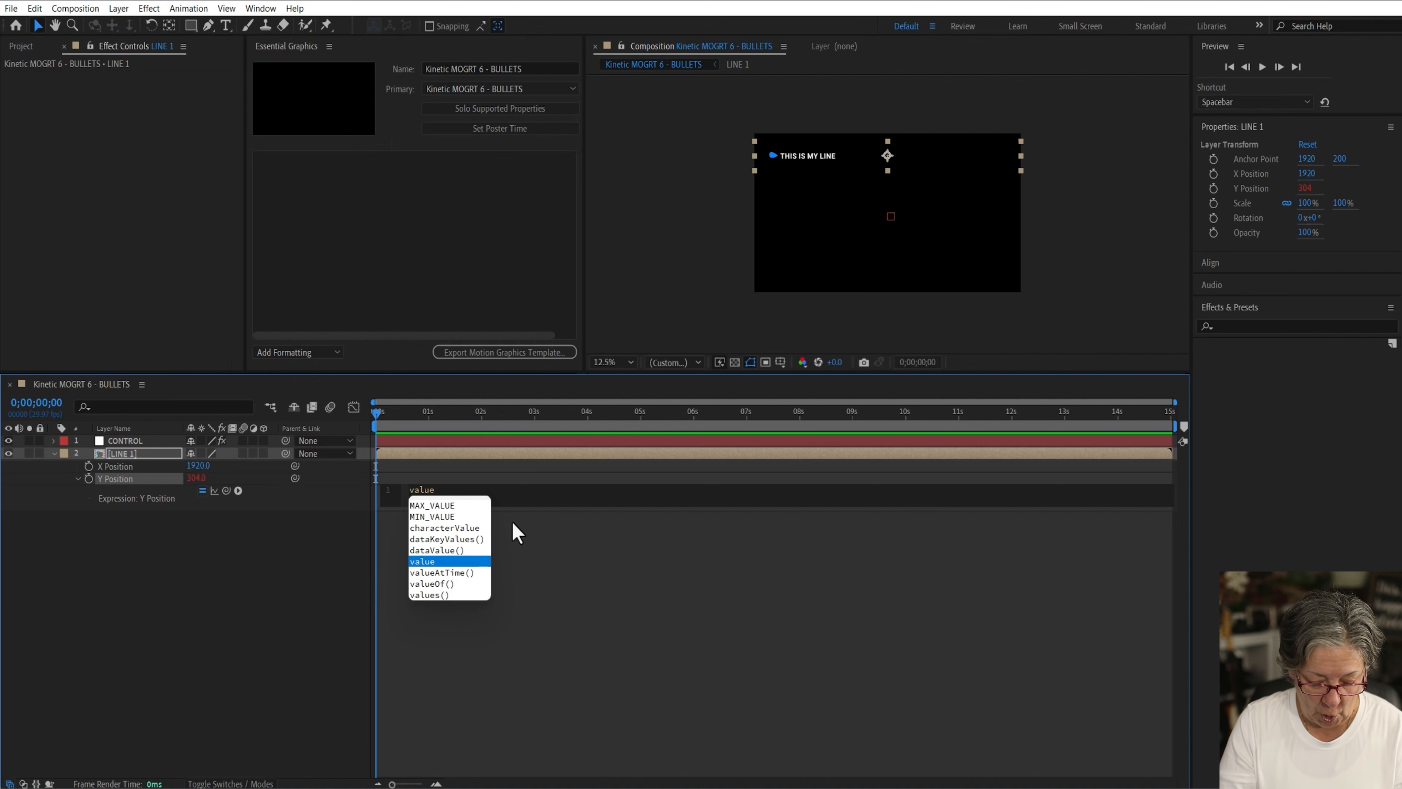
{"action": "type", "text": "+"}
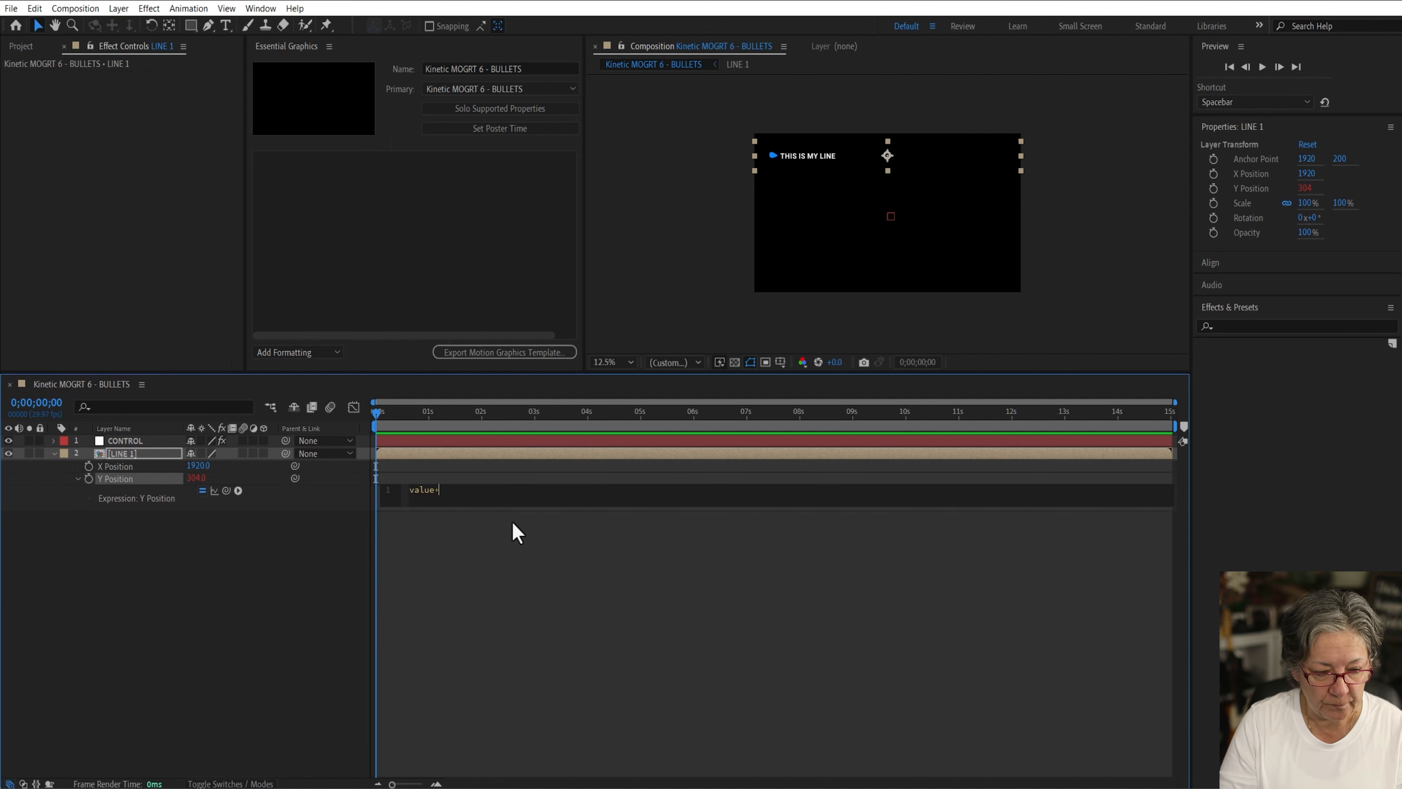
{"action": "type", "text": "index"}
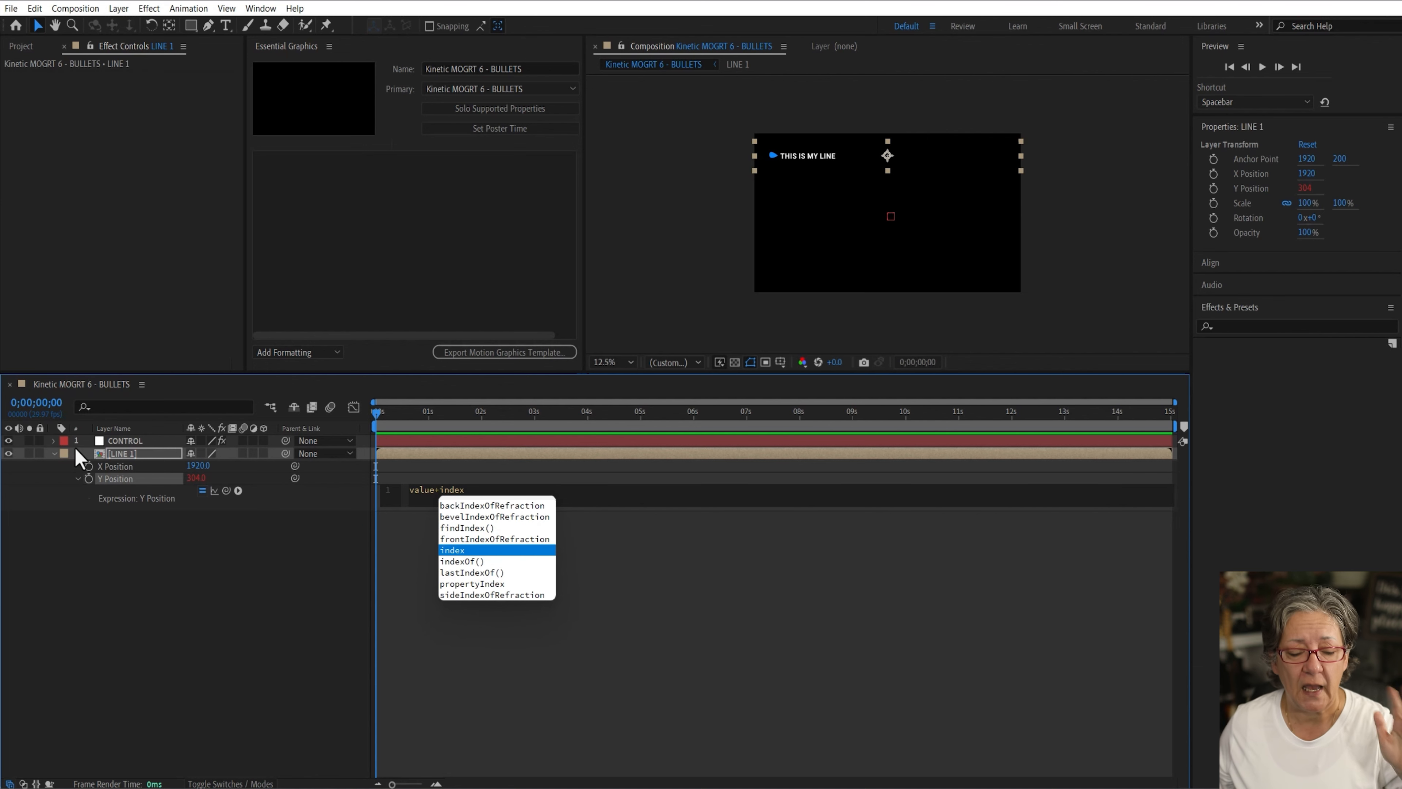
{"action": "left_click", "coordinate": [577, 488]}
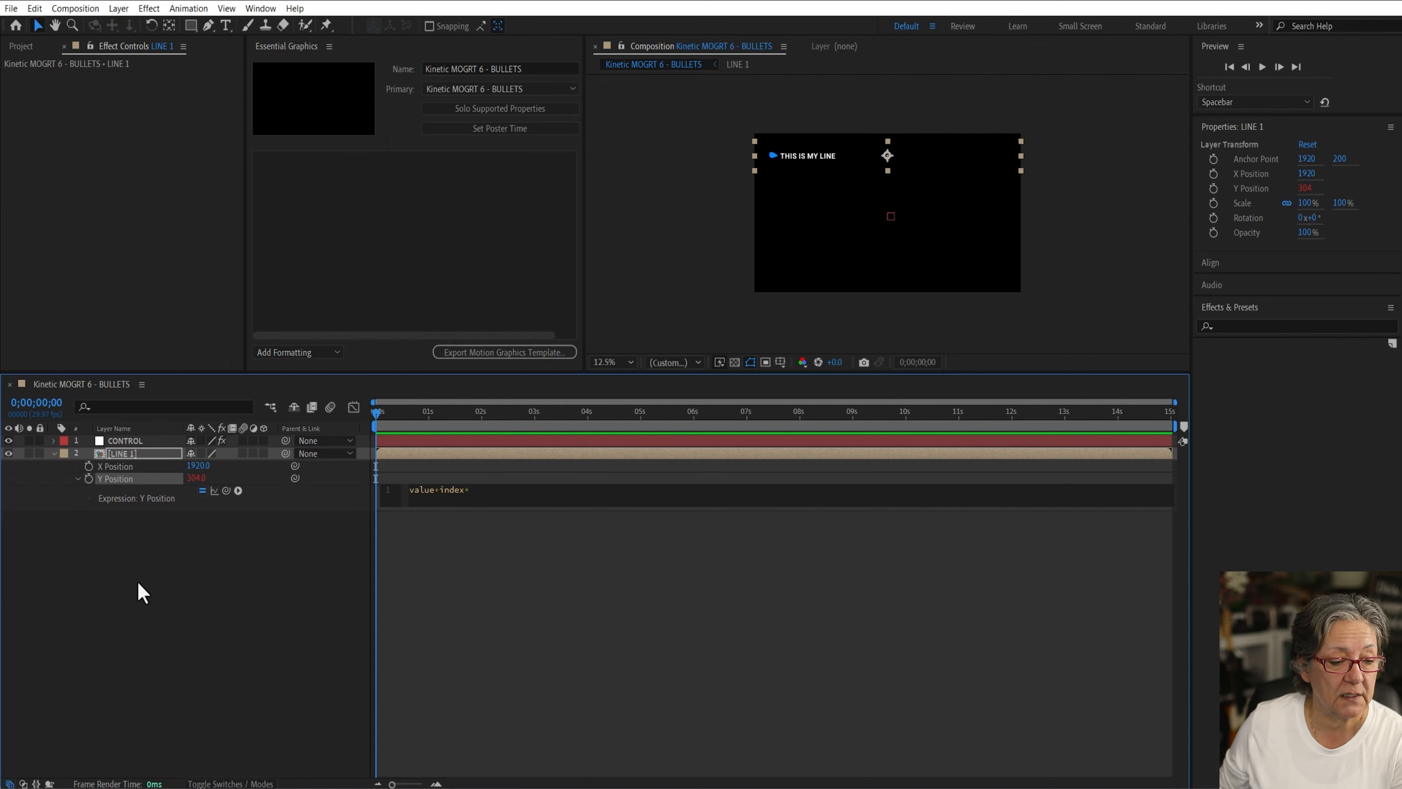
{"action": "left_click", "coordinate": [141, 589]}
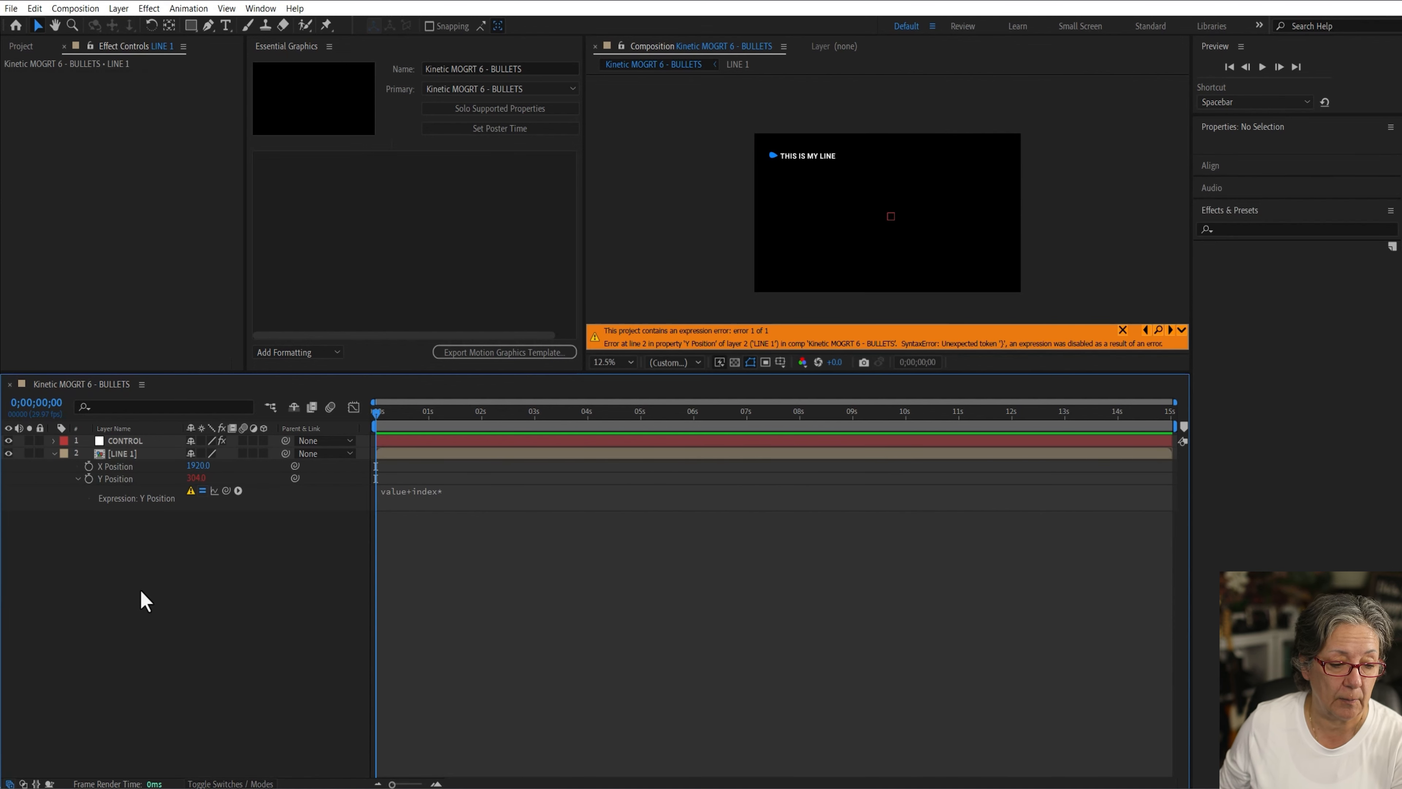
{"action": "left_click", "coordinate": [127, 442]}
{"action": "left_click", "coordinate": [463, 491]}
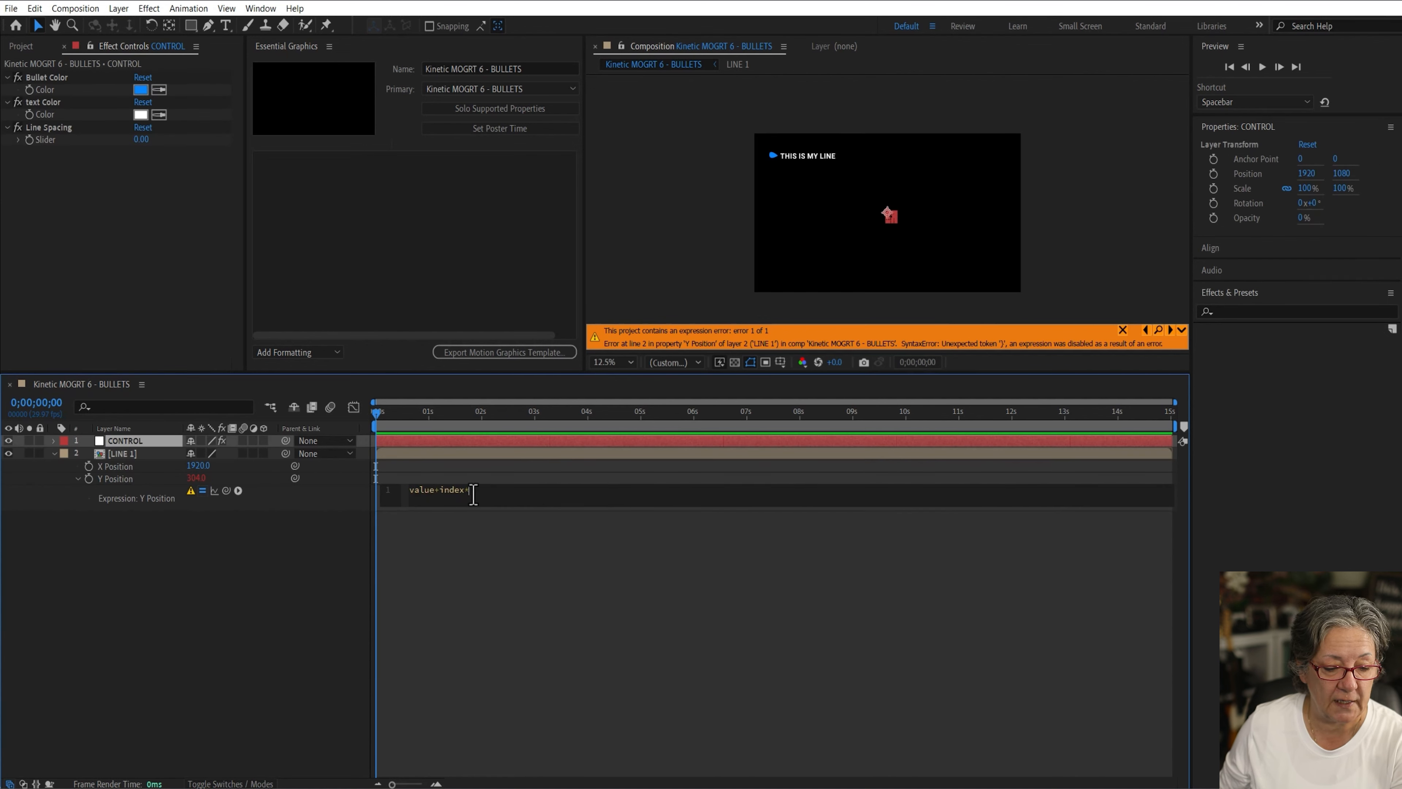
{"action": "left_click_drag", "start_coordinate": [226, 490], "coordinate": [47, 141]}
{"action": "left_click", "coordinate": [251, 631]}
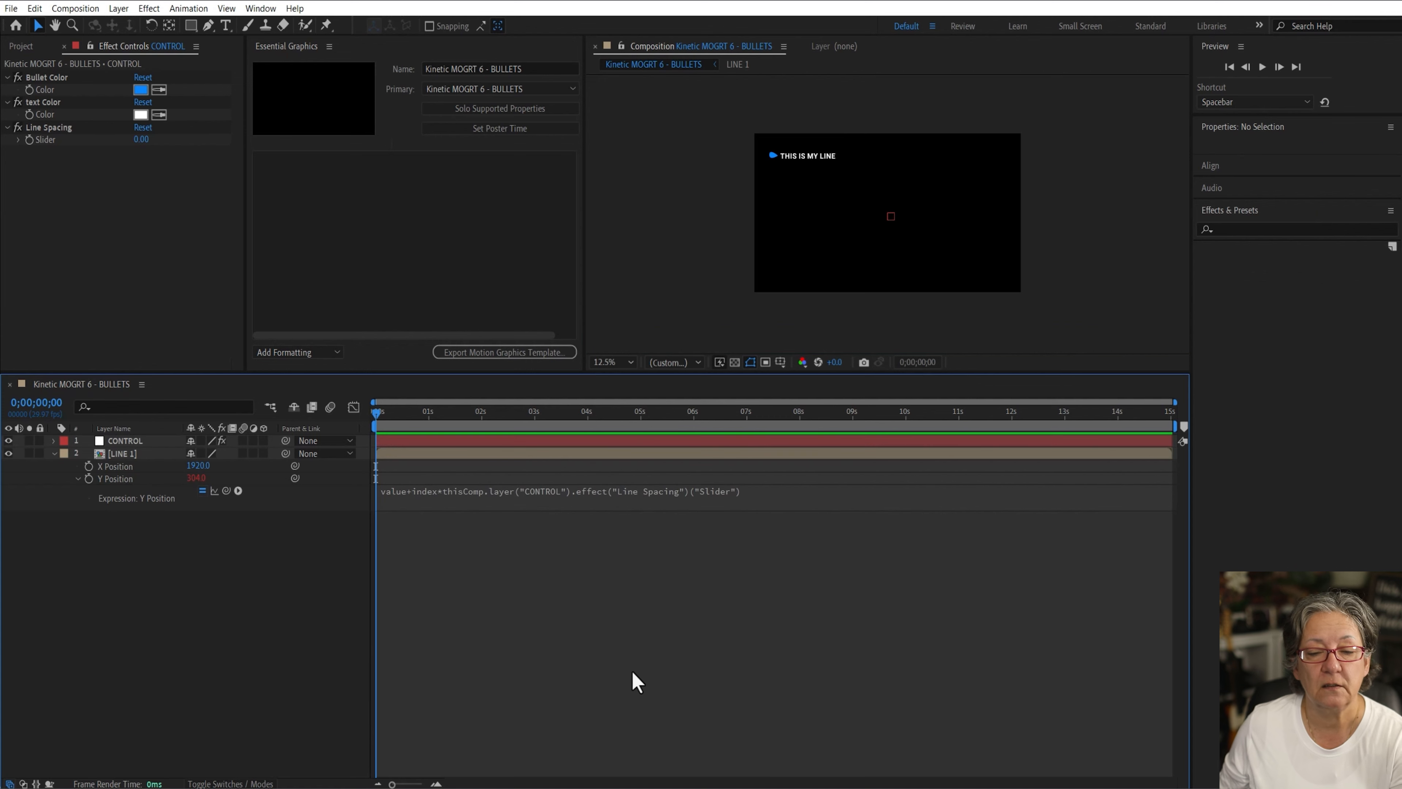
Step: Duplicate the LINE 1 layer several times and set CONTROL's Line Spacing slider to 174 to test spacing
{"action": "left_click", "coordinate": [53, 454]}
{"action": "left_click", "coordinate": [117, 452]}
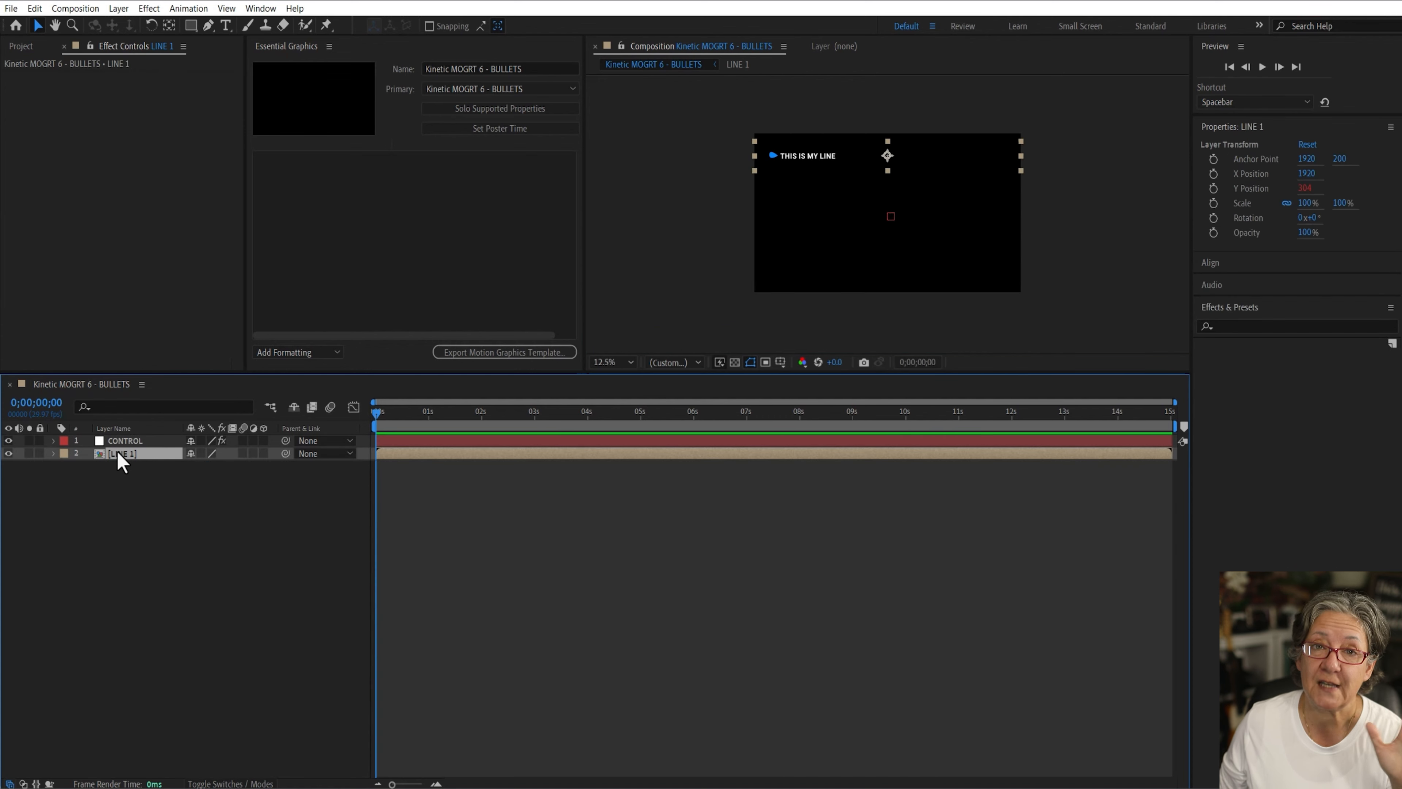
{"action": "key", "text": "ctrl+d"}
{"action": "key", "text": "ctrl+d"}
{"action": "key", "text": "ctrl+d"}
{"action": "key", "text": "ctrl+d"}
{"action": "key", "text": "ctrl+d"}
{"action": "key", "text": "ctrl+d"}
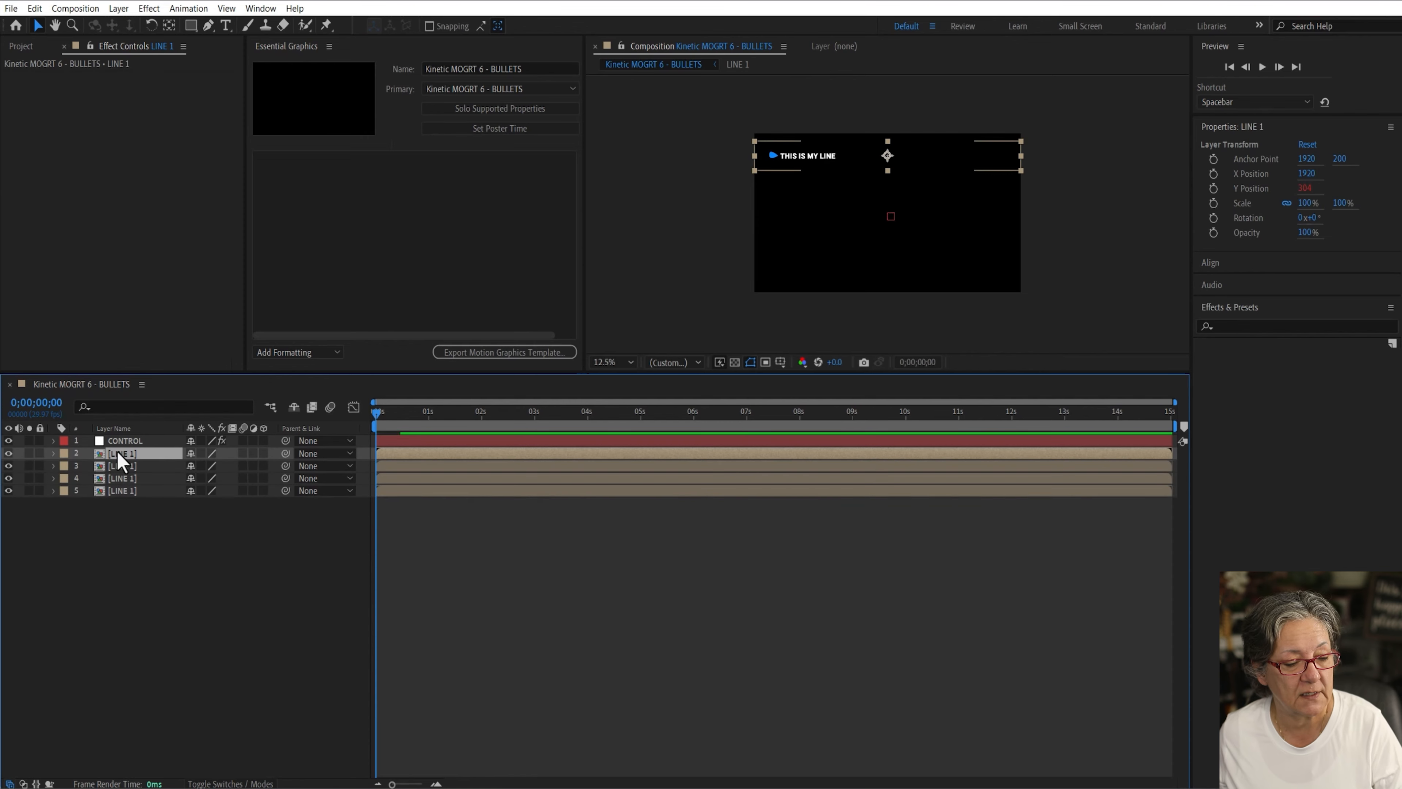
{"action": "left_click", "coordinate": [141, 441]}
{"action": "left_click_drag", "start_coordinate": [140, 145], "coordinate": [243, 125]}
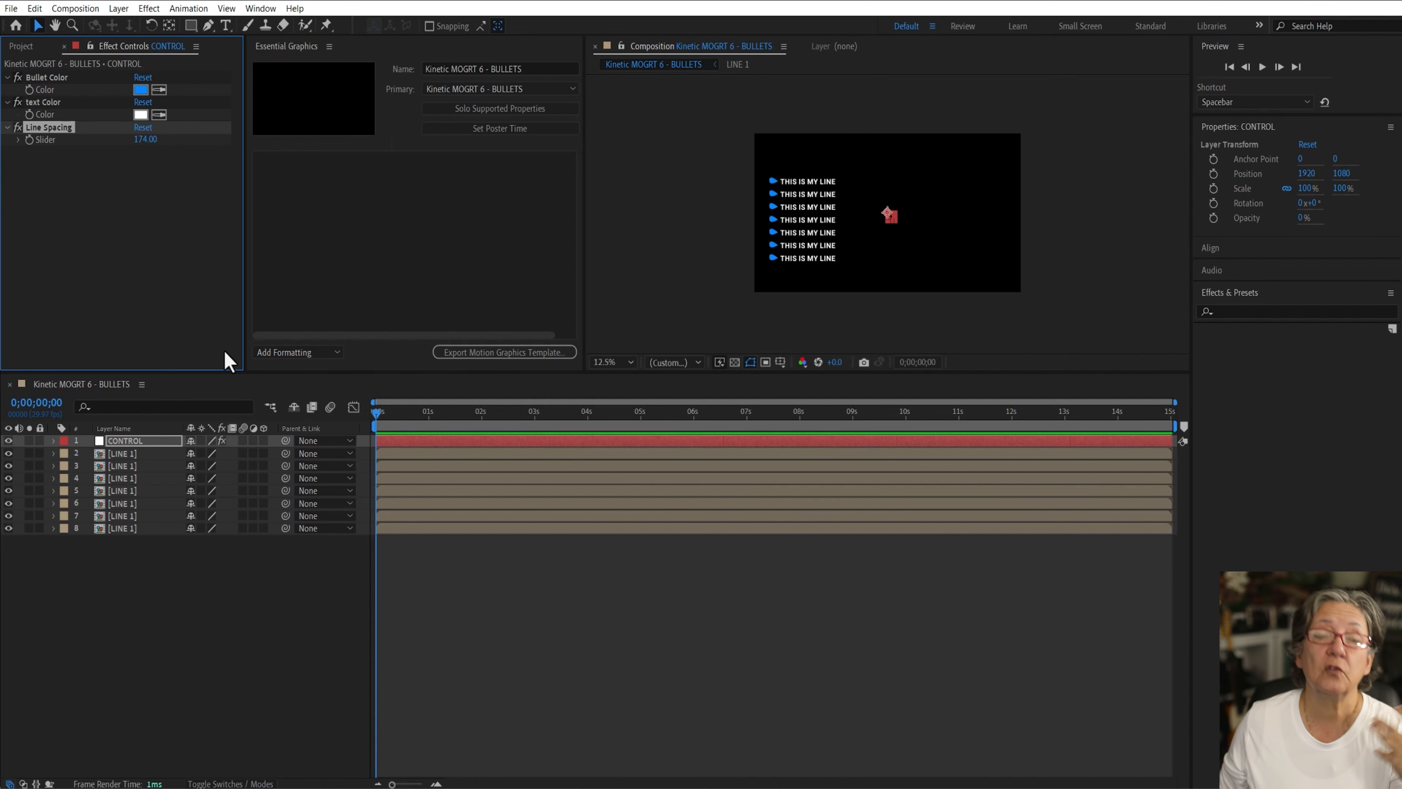
Step: Delete the duplicated LINE 1 layers and reset CONTROL's Line Spacing slider
{"action": "left_click_drag", "start_coordinate": [173, 579], "coordinate": [117, 471]}
{"action": "key", "text": "Delete"}
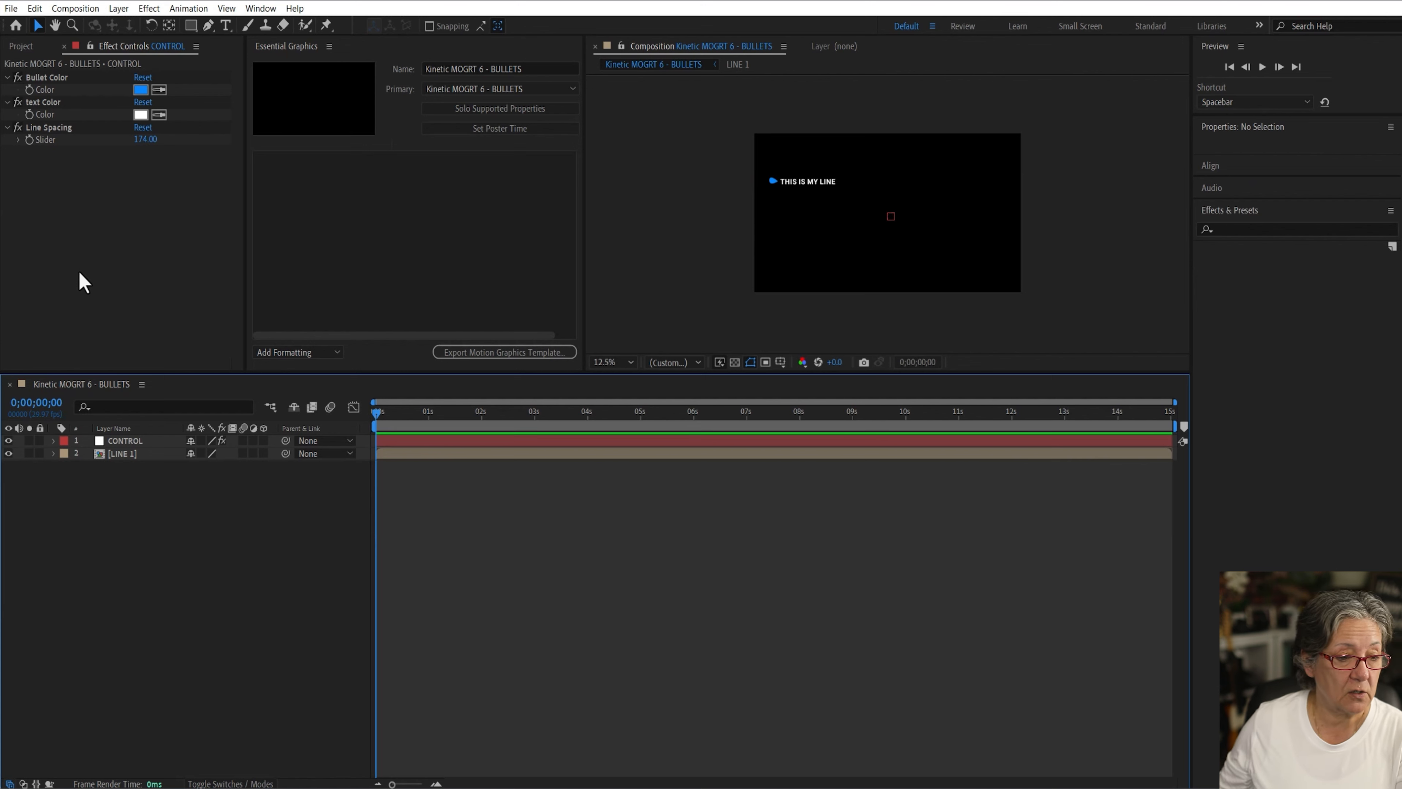
{"action": "left_click", "coordinate": [143, 128]}
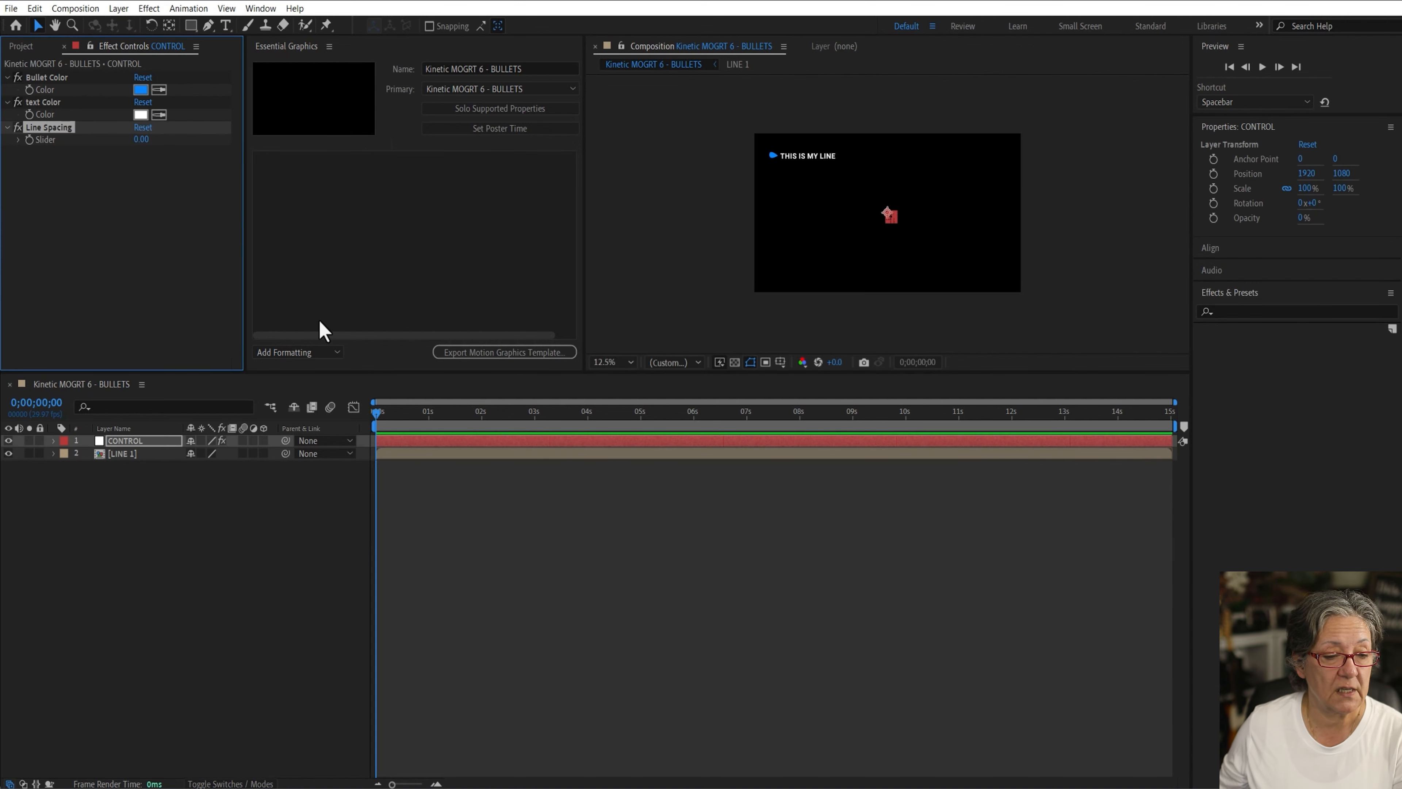
{"action": "left_click", "coordinate": [262, 569]}
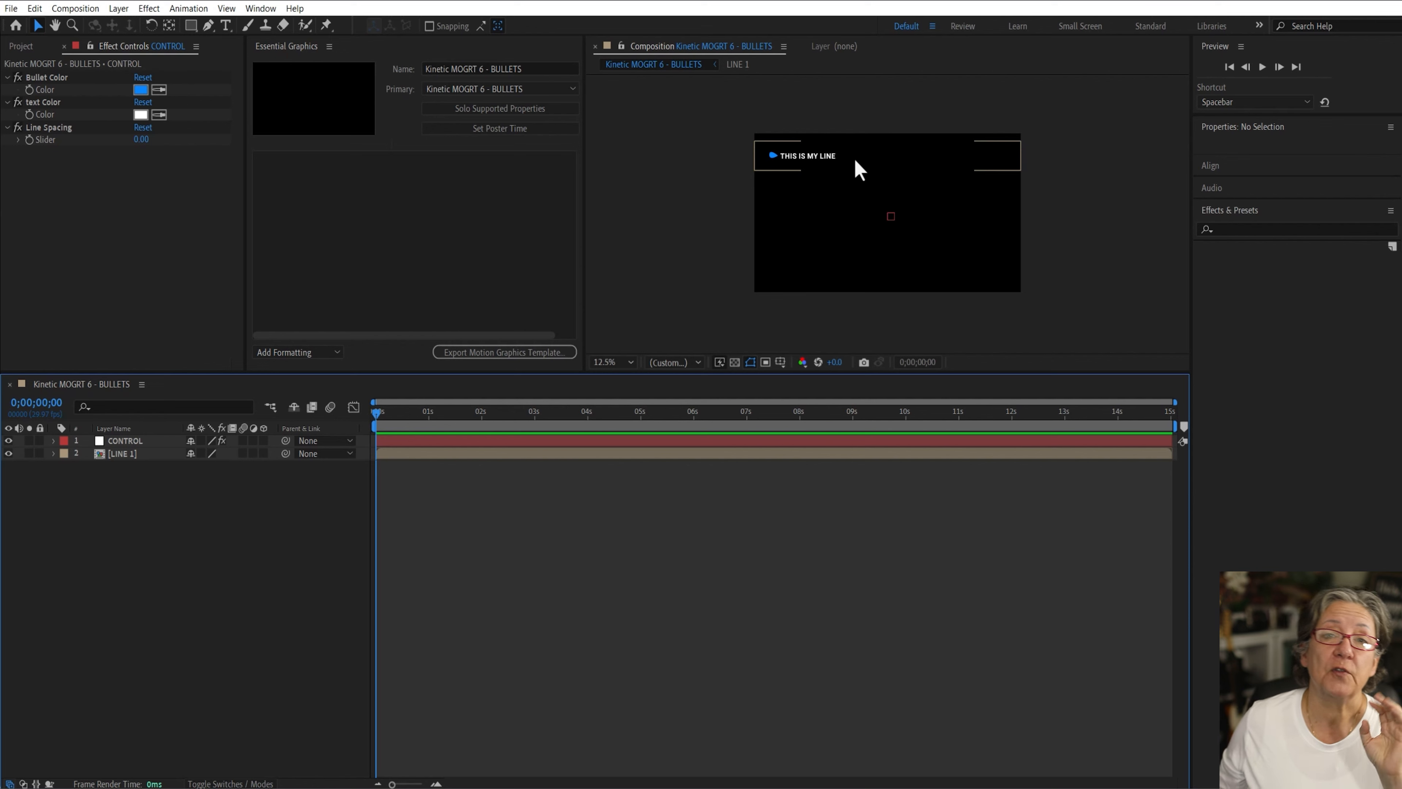
Step: Open the LINE 1 composition and copy the empty-text bullet-hiding expression from the ChatGPT conversation in the browser
{"action": "double_click", "coordinate": [134, 454]}
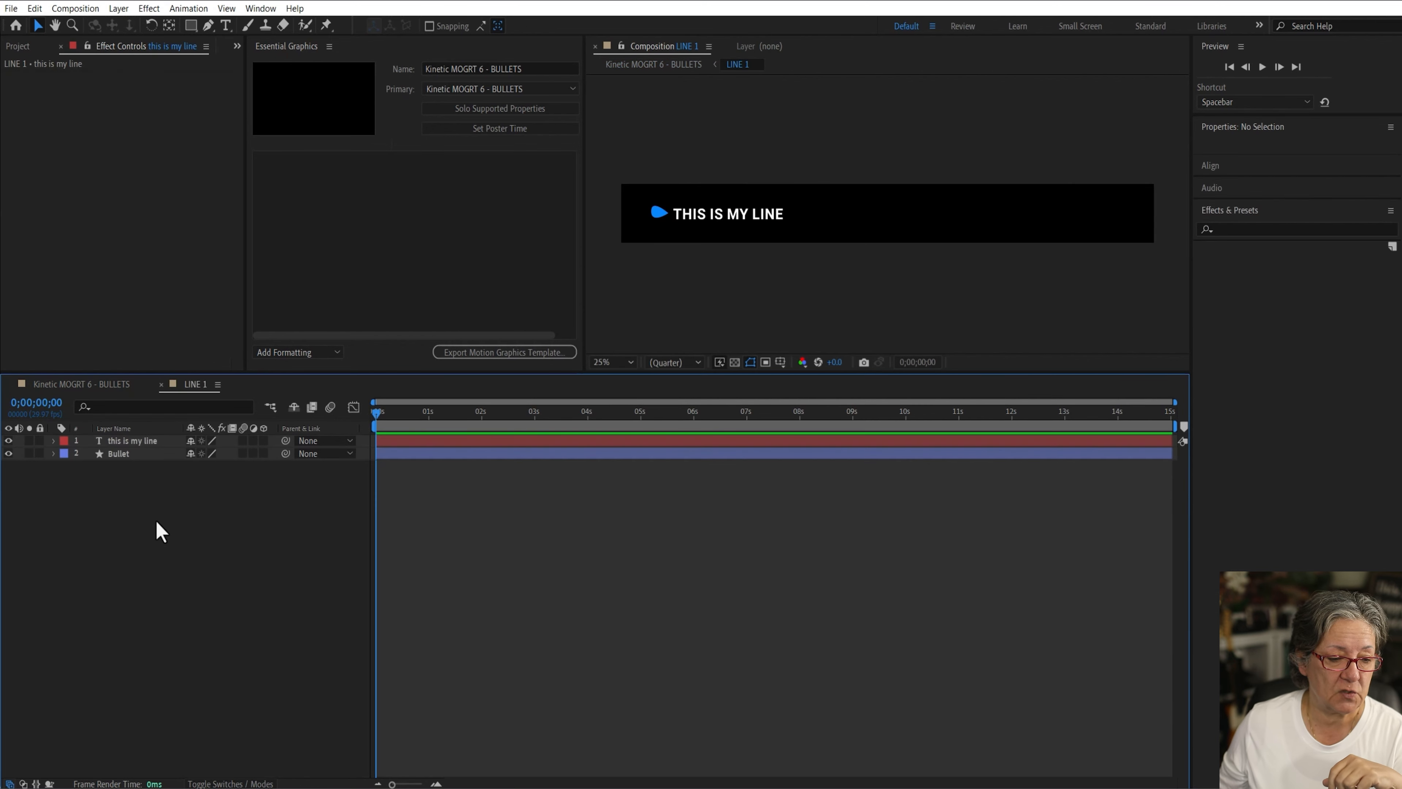
{"action": "left_click", "coordinate": [117, 453]}
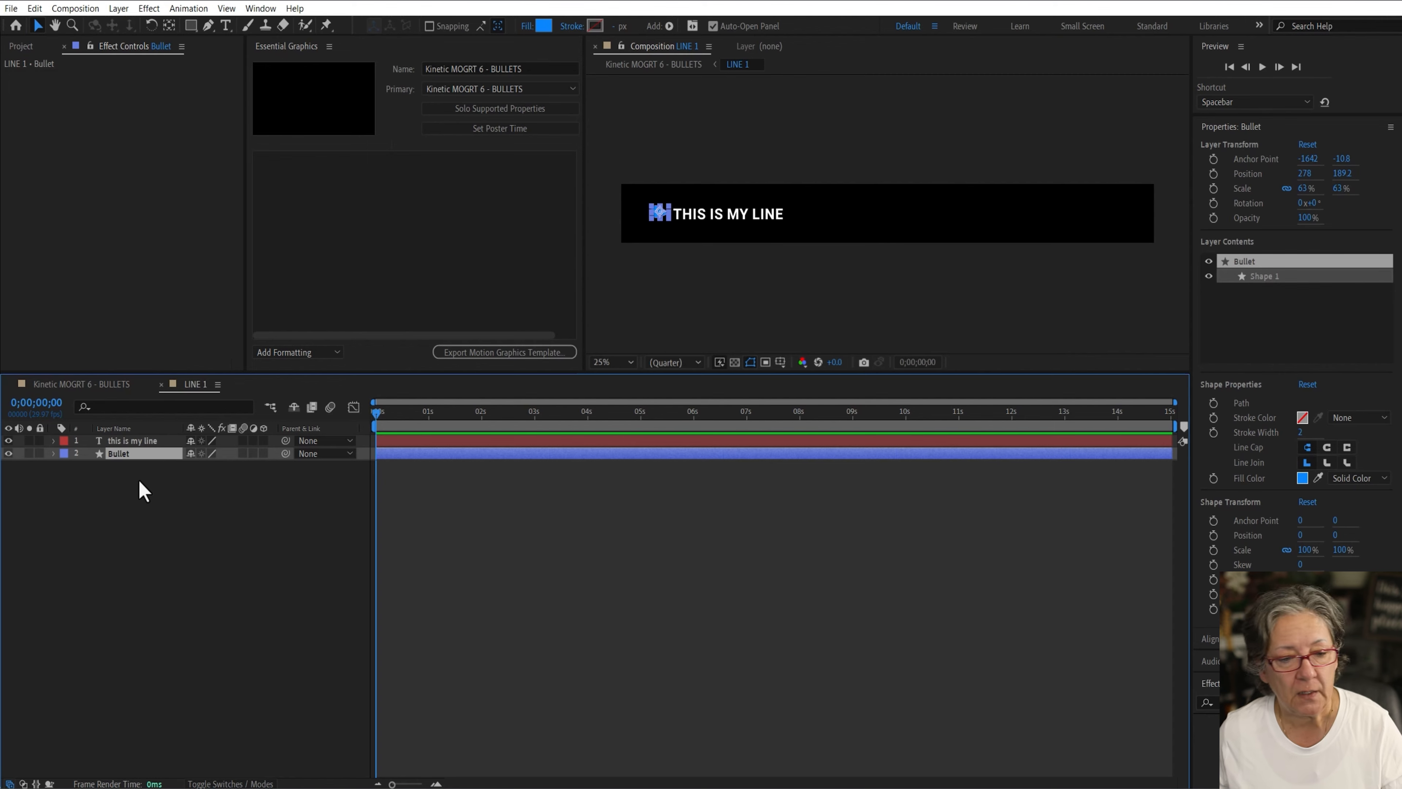
{"action": "key", "text": "alt+Tab"}
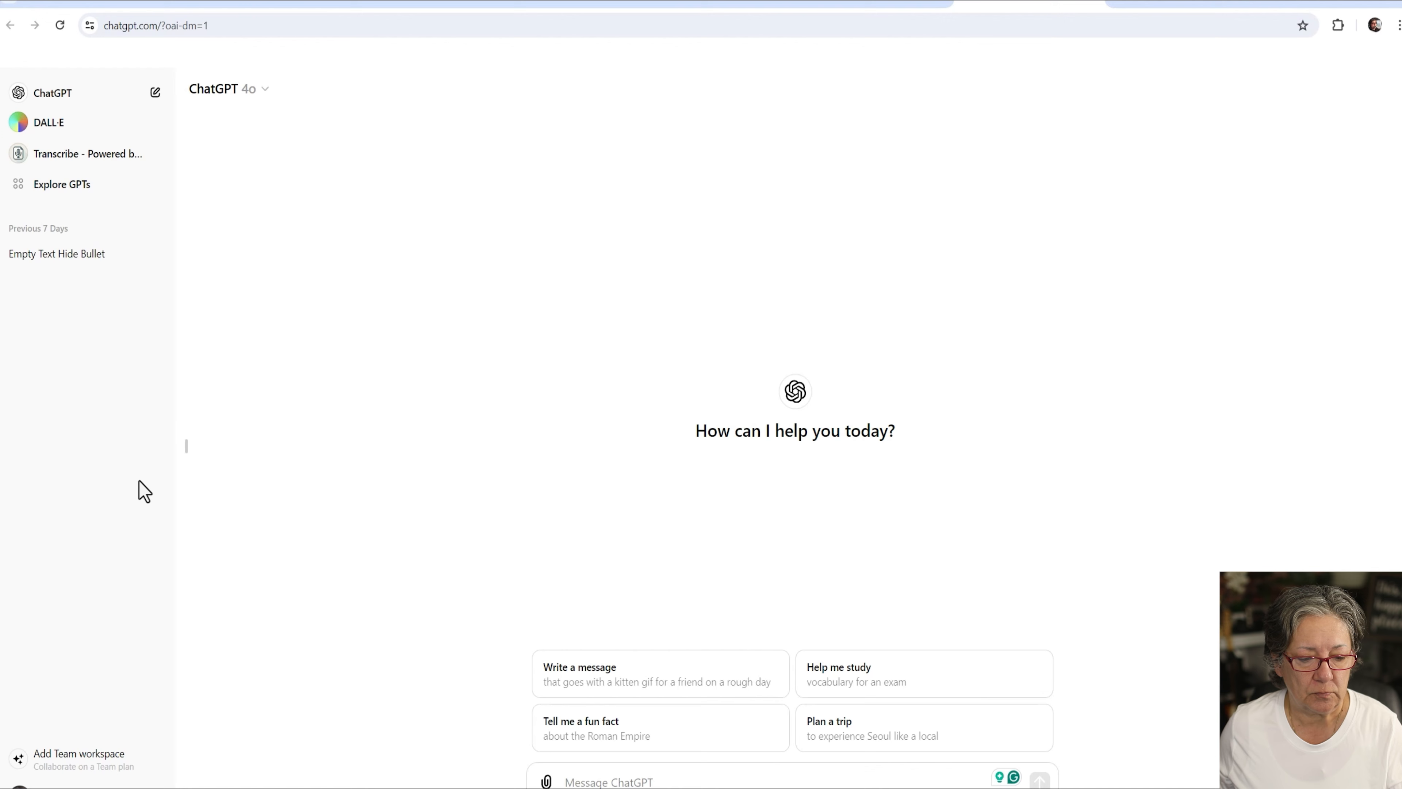
{"action": "left_click", "coordinate": [44, 258]}
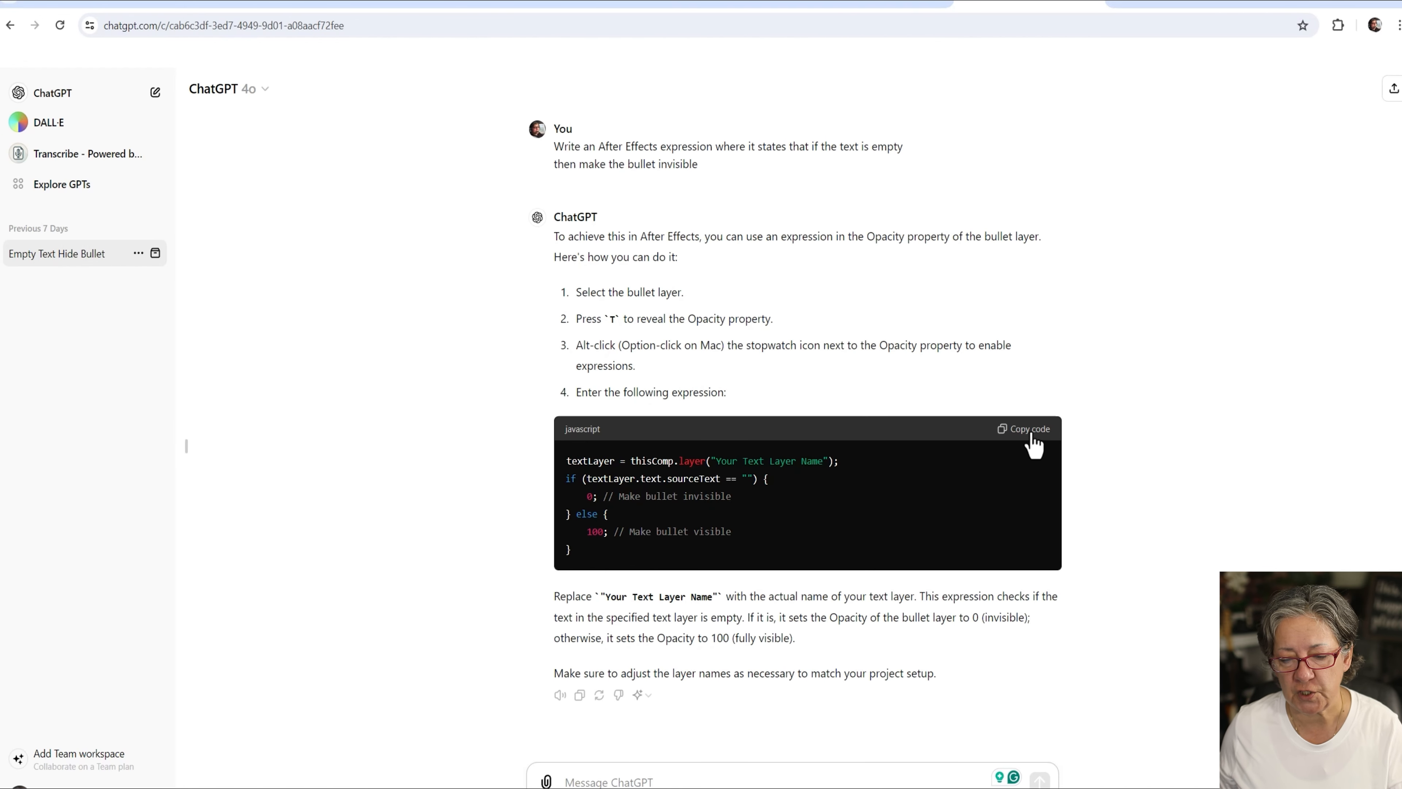
{"action": "left_click", "coordinate": [1032, 429]}
{"action": "key", "text": "alt+Tab"}
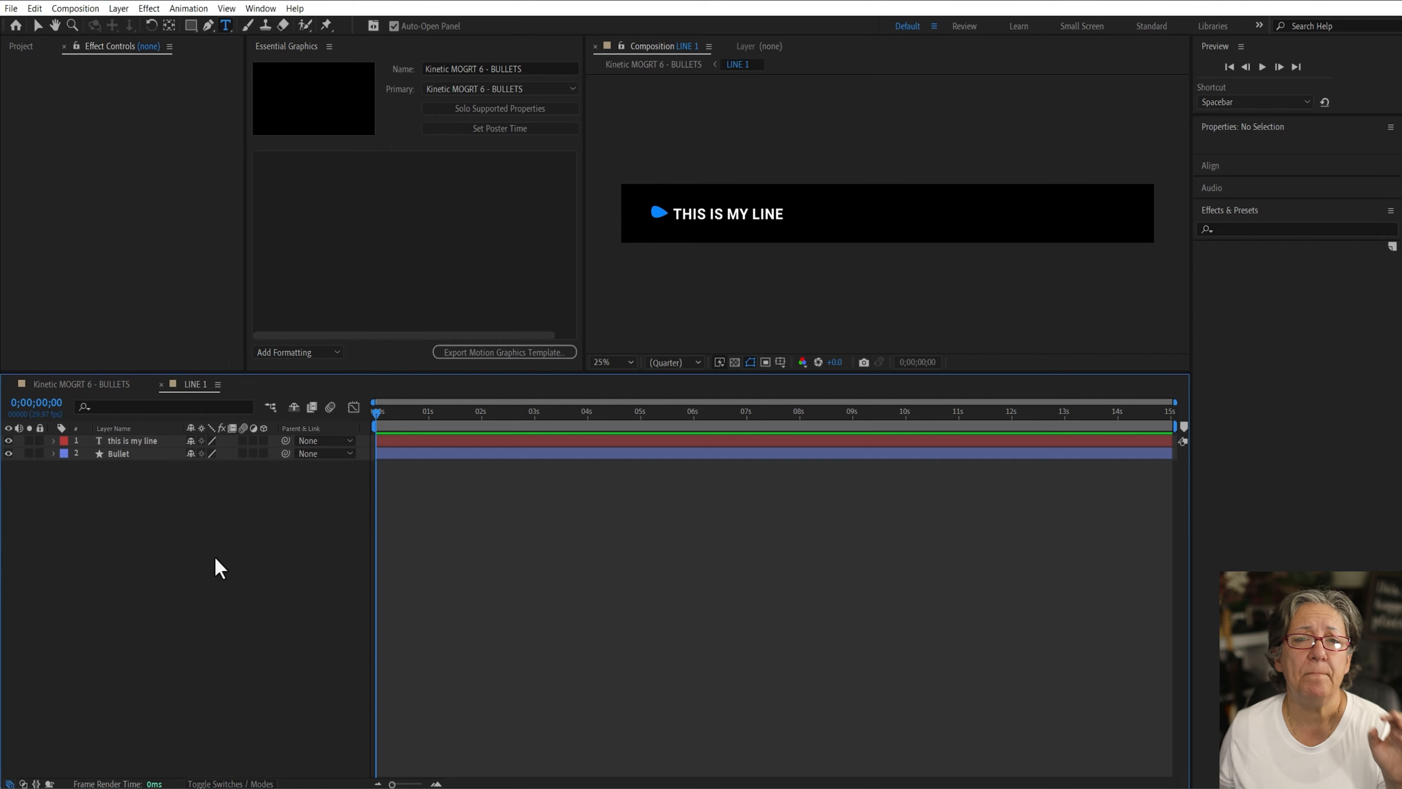
Step: Paste the copied expression into the Bullet layer's Opacity property
{"action": "left_click", "coordinate": [123, 453]}
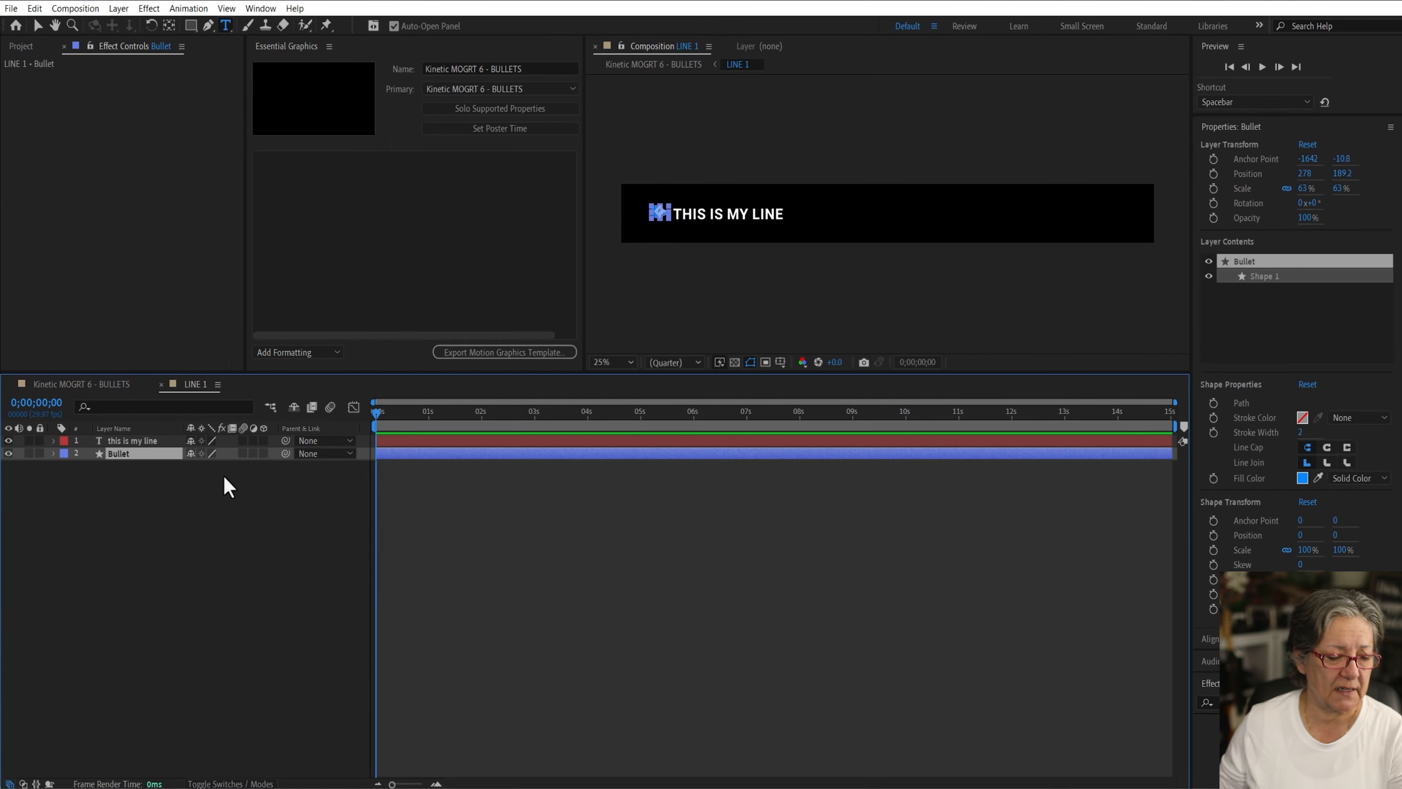
{"action": "key", "text": "t"}
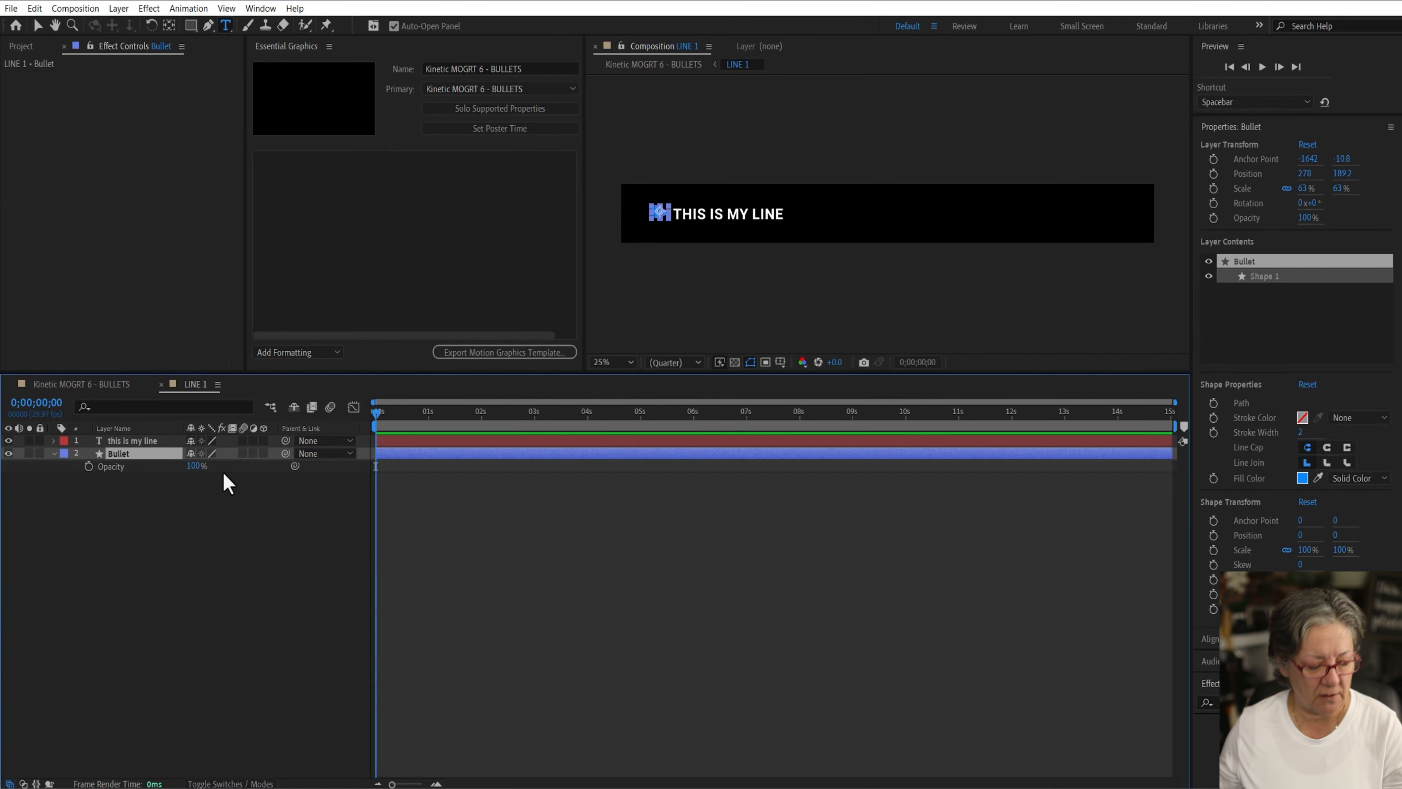
{"action": "left_click", "coordinate": [88, 466], "text": "alt"}
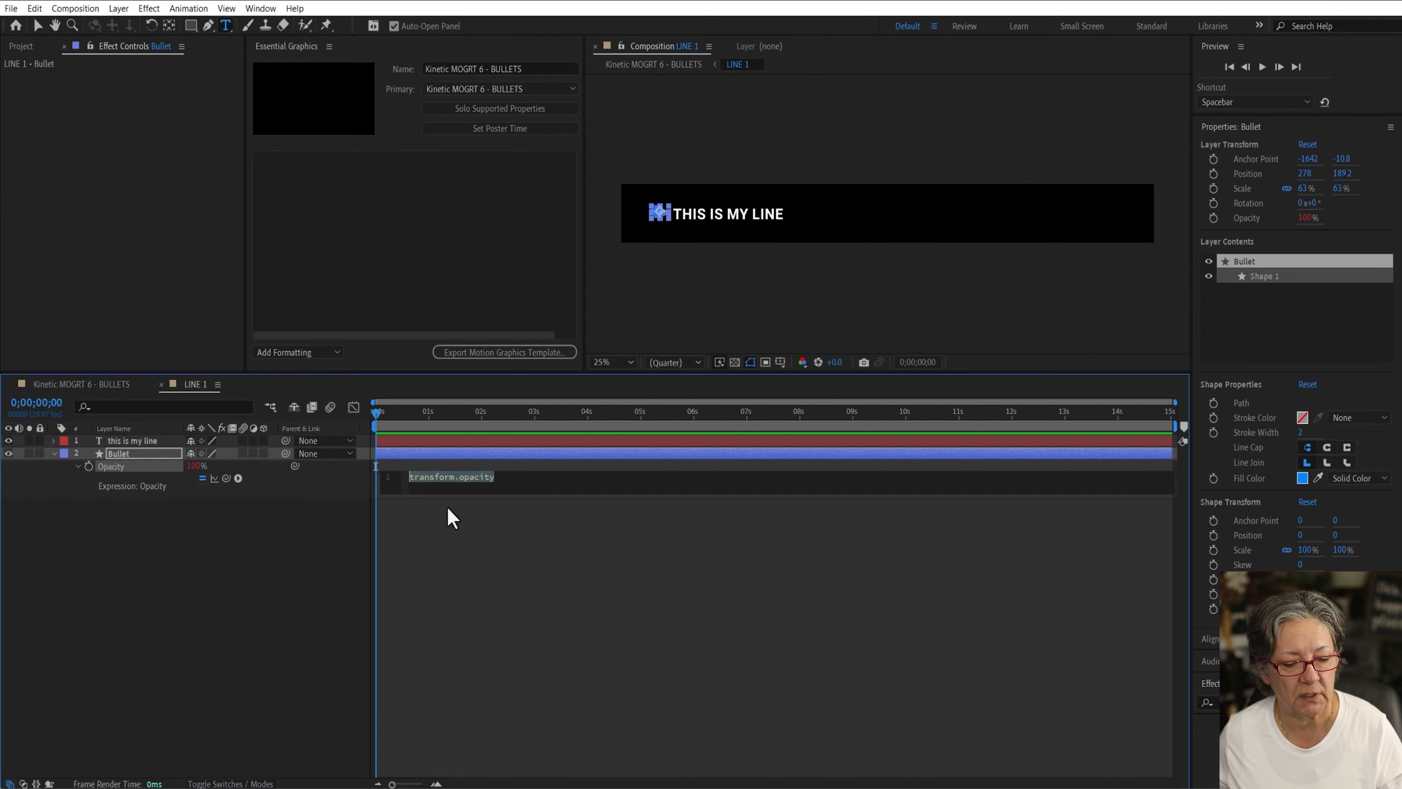
{"action": "key", "text": "ctrl+v"}
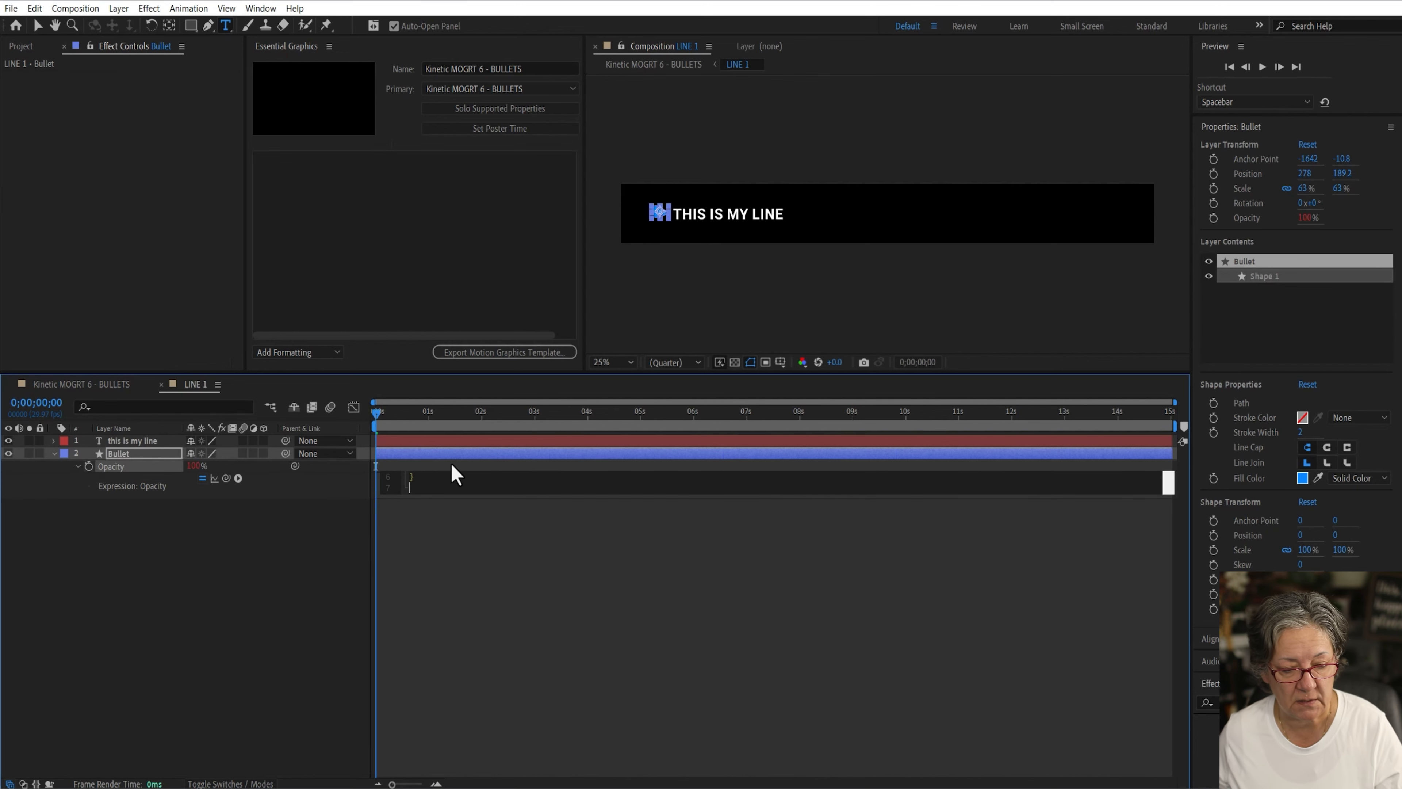
{"action": "left_click", "coordinate": [510, 622]}
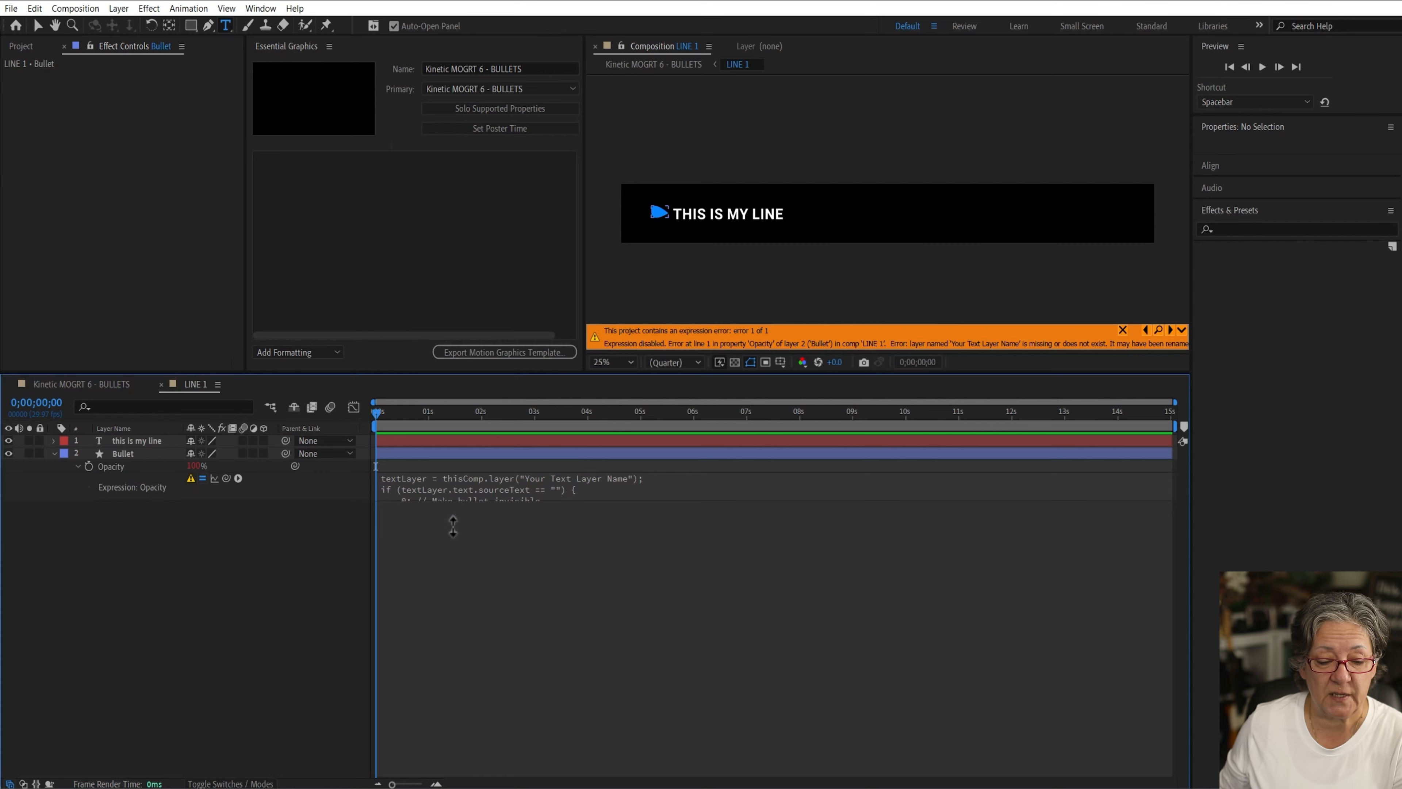
{"action": "left_click_drag", "start_coordinate": [454, 498], "coordinate": [455, 574]}
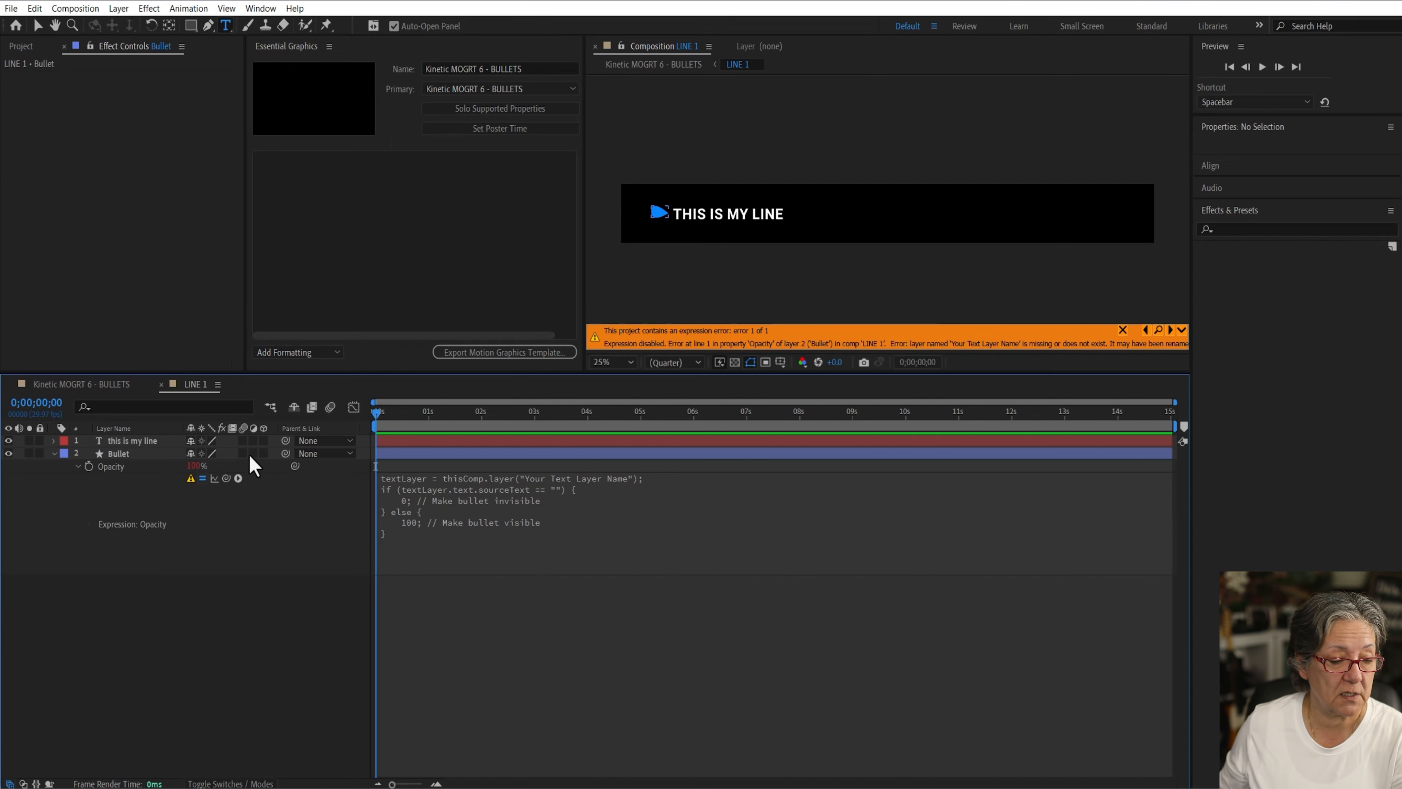
Step: Copy the text layer's name and replace "Your Text Layer Name" in the Opacity expression with "this is my line"
{"action": "left_click", "coordinate": [114, 442]}
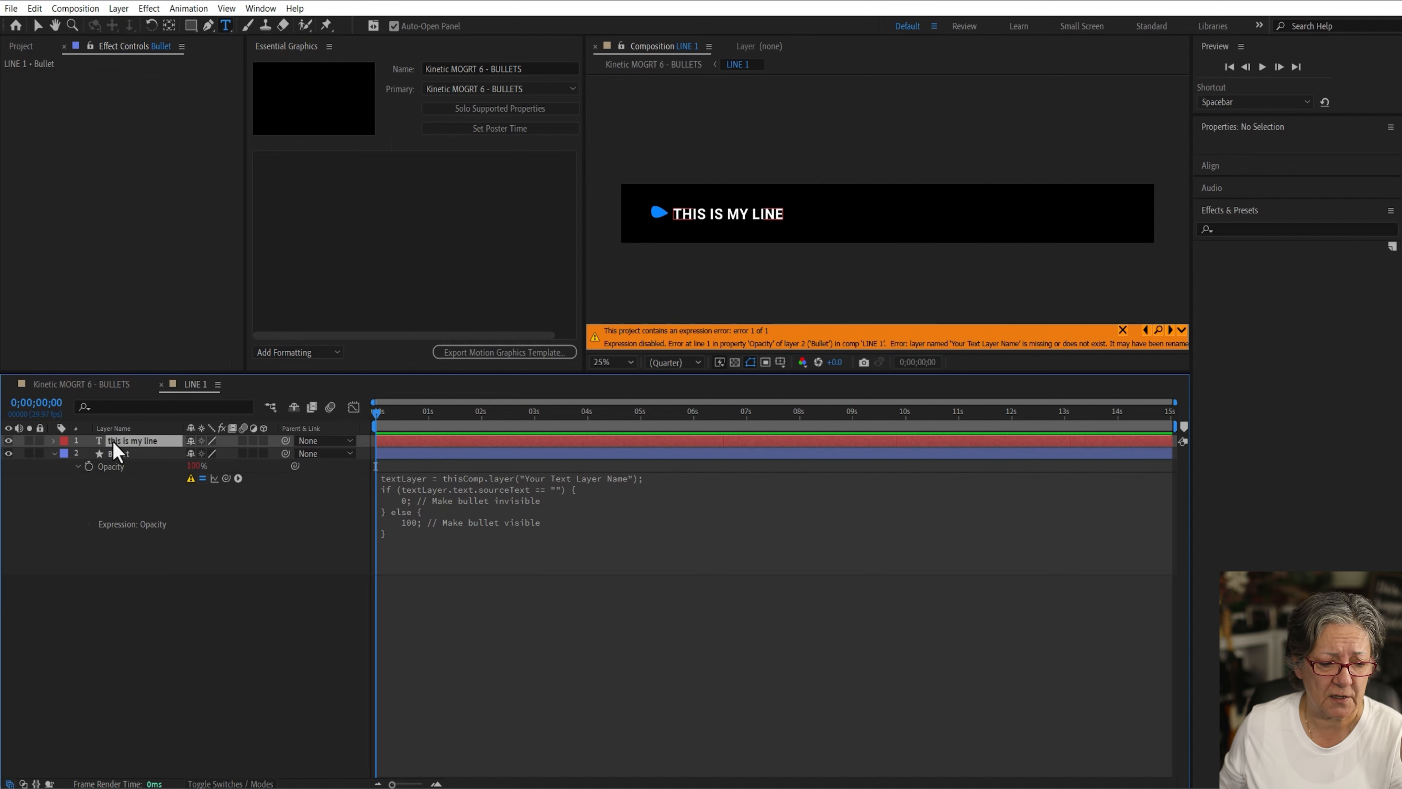
{"action": "key", "text": "Return"}
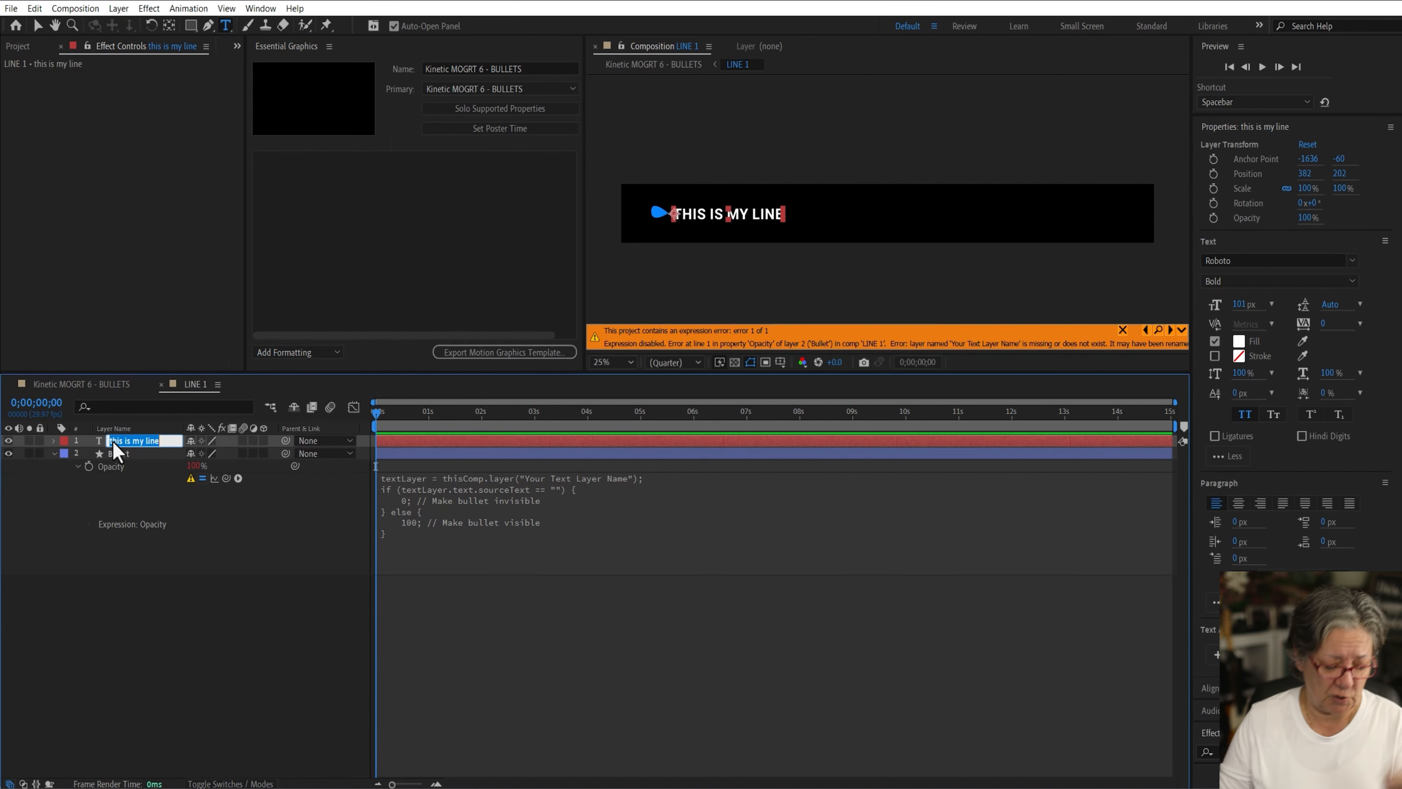
{"action": "left_click", "coordinate": [215, 622]}
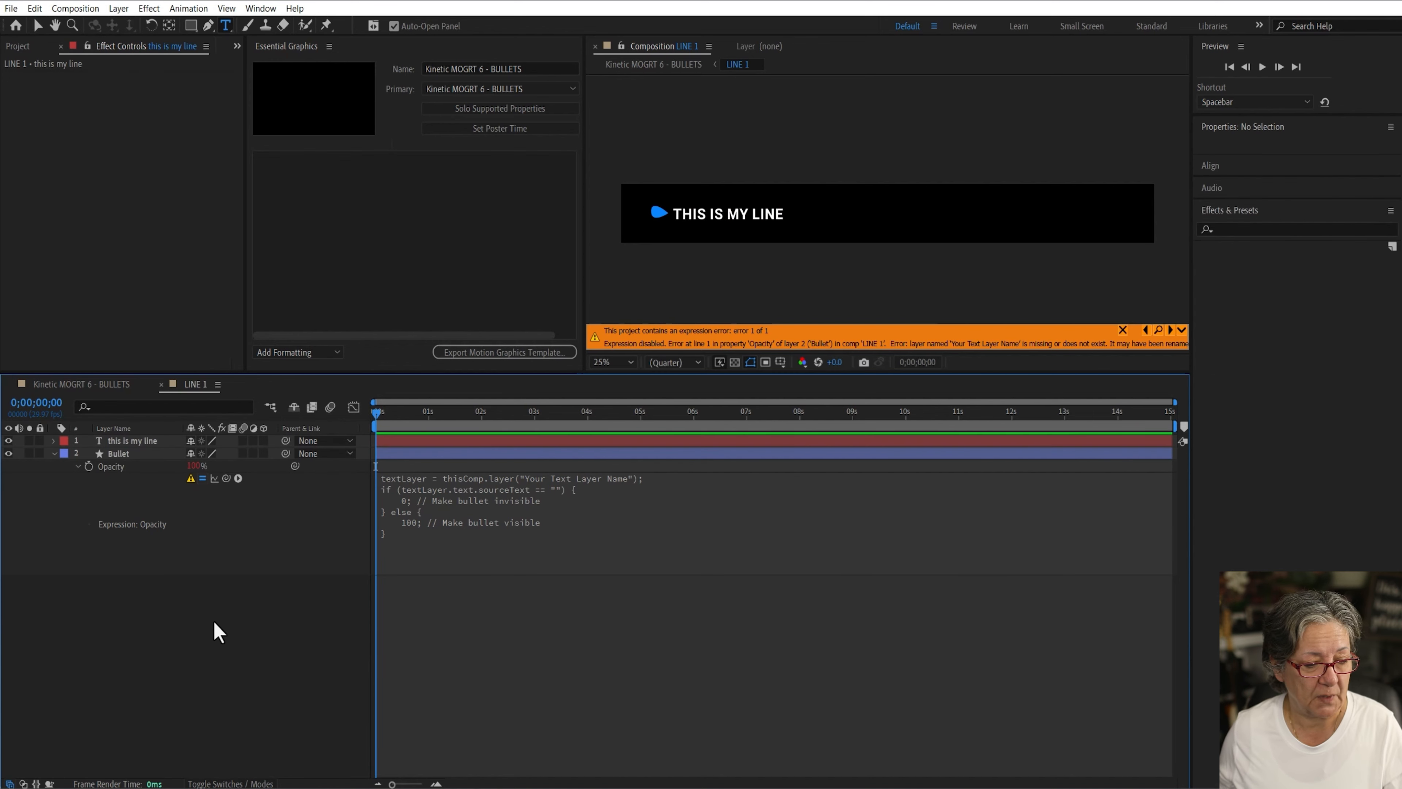
{"action": "left_click", "coordinate": [538, 487]}
{"action": "left_click", "coordinate": [555, 477]}
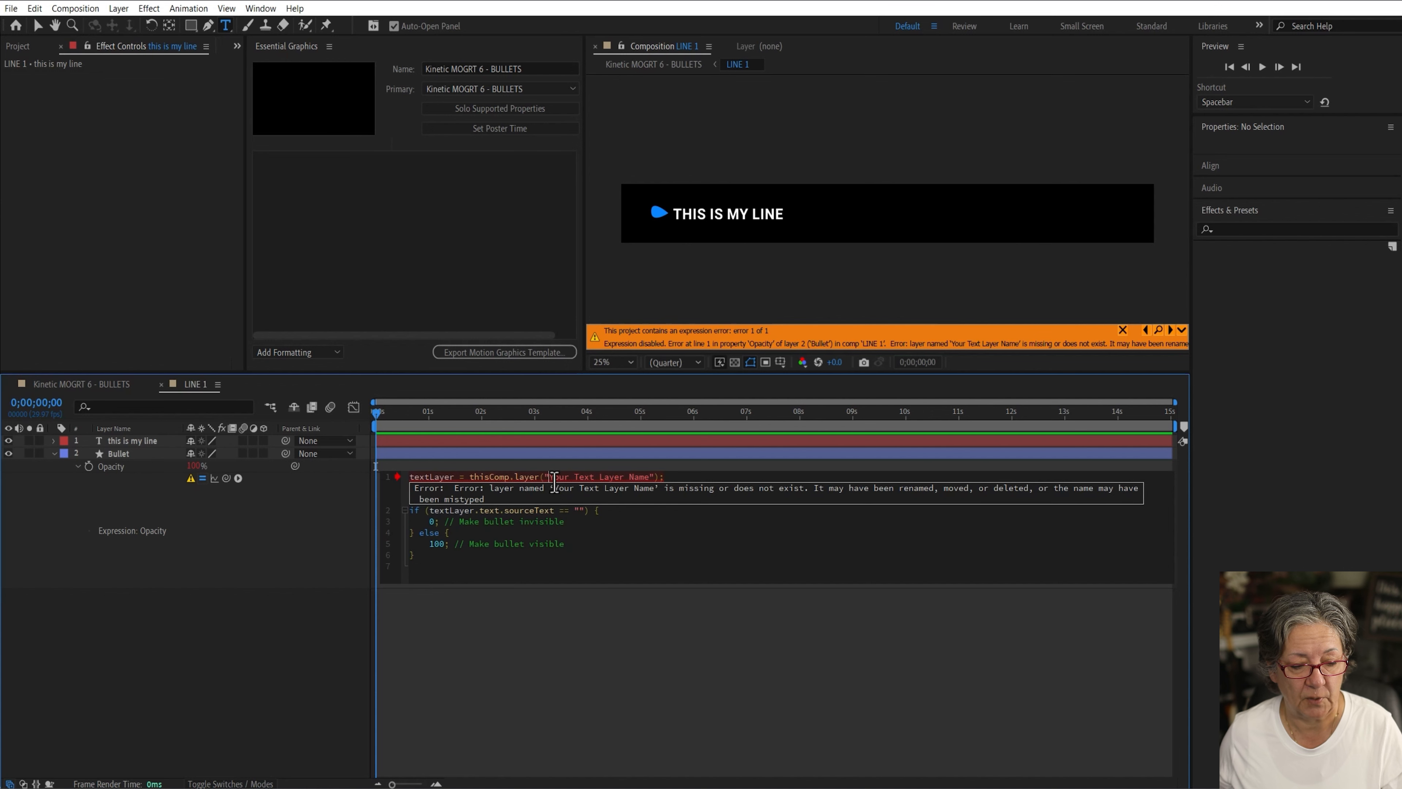
{"action": "left_click_drag", "start_coordinate": [550, 478], "coordinate": [642, 479]}
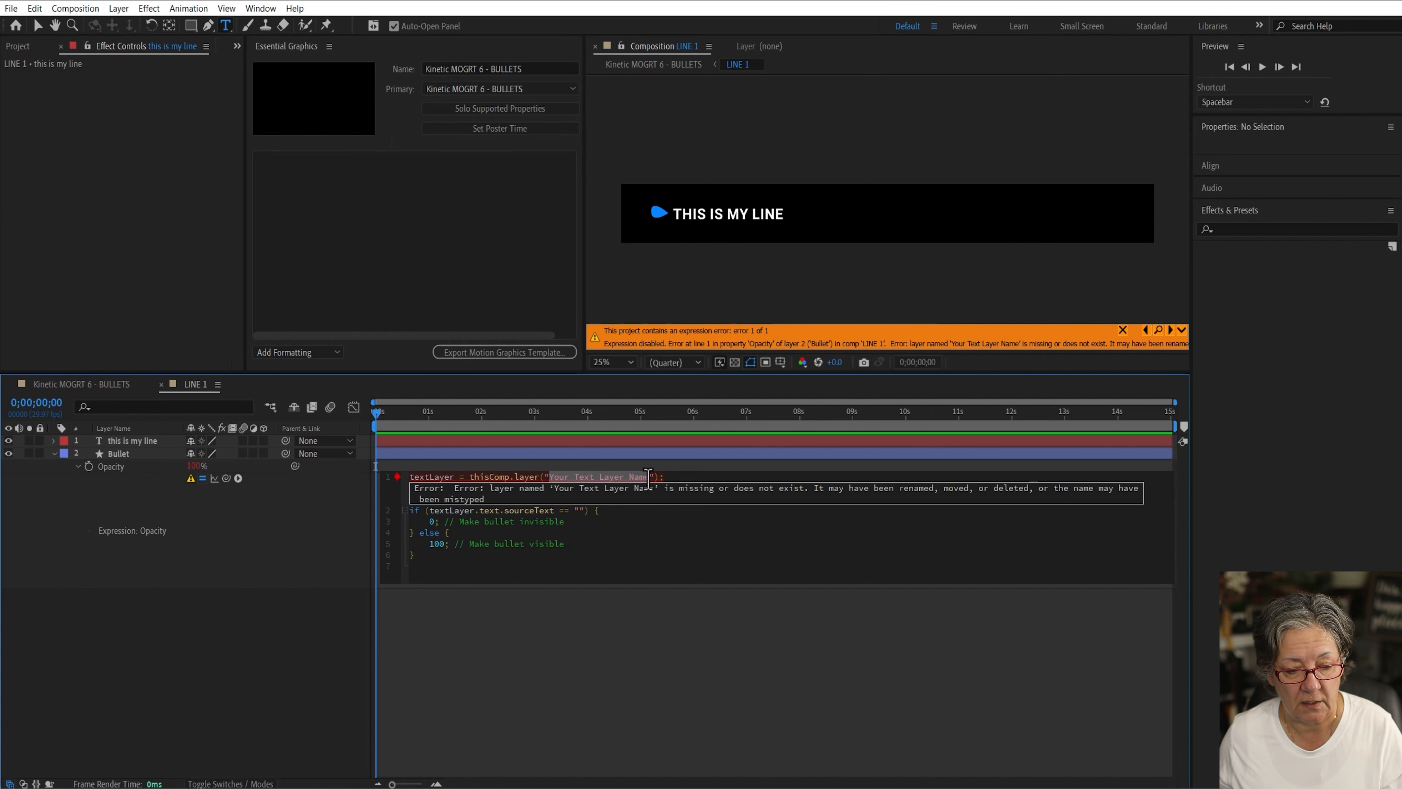
{"action": "key", "text": "ctrl+v"}
{"action": "left_click", "coordinate": [569, 651]}
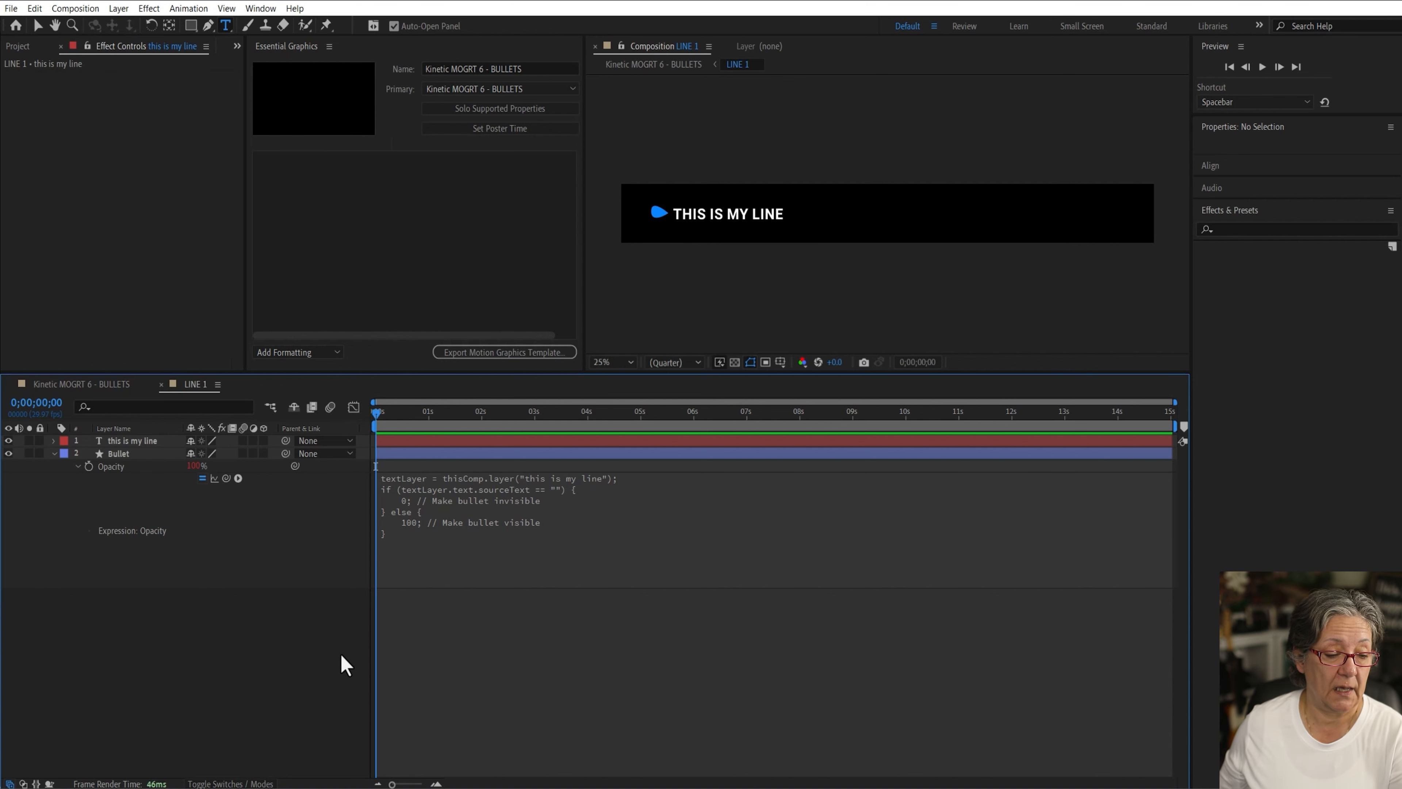
Step: Replace the LINE 1 text layer's content with "something new" to test the bullet-hiding expression
{"action": "left_click", "coordinate": [127, 440]}
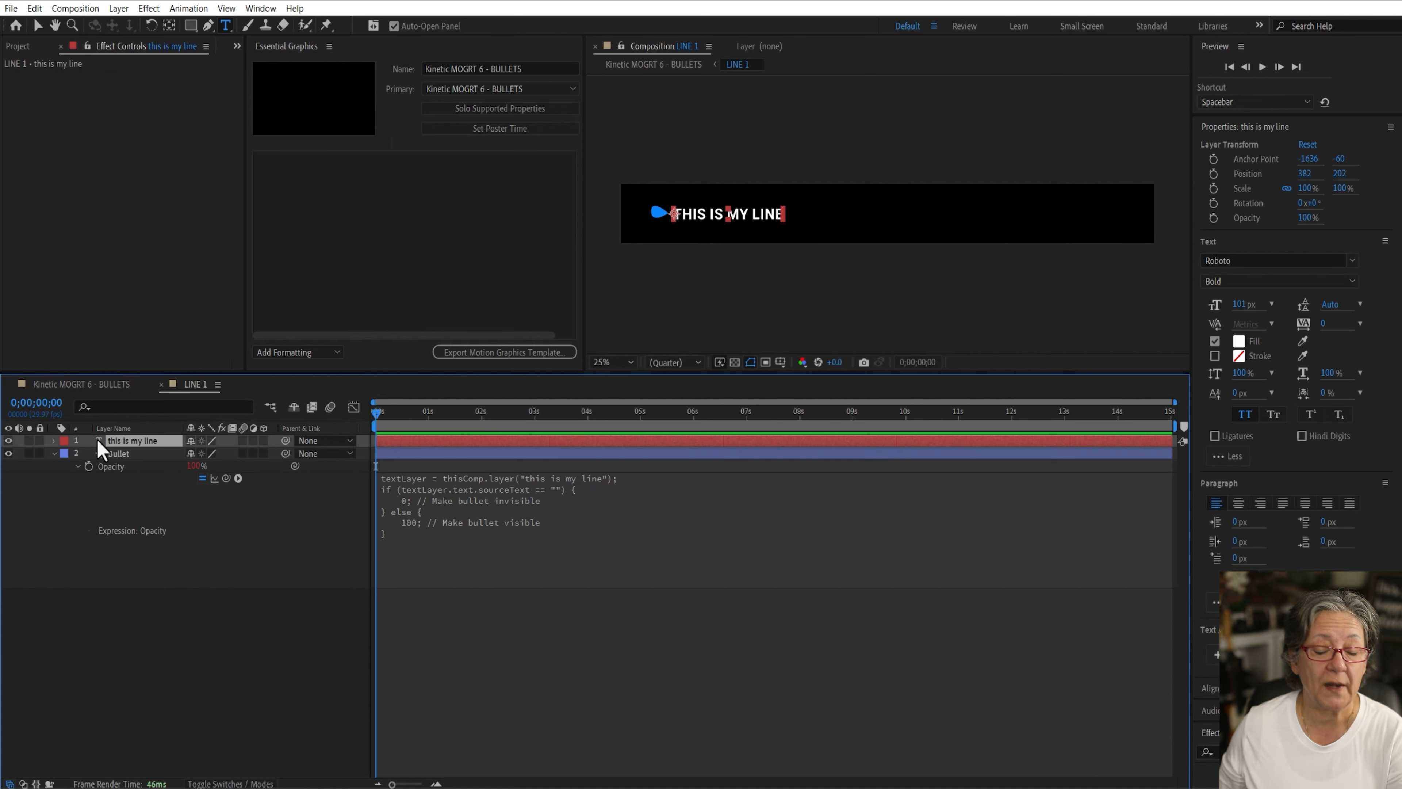
{"action": "double_click", "coordinate": [99, 440]}
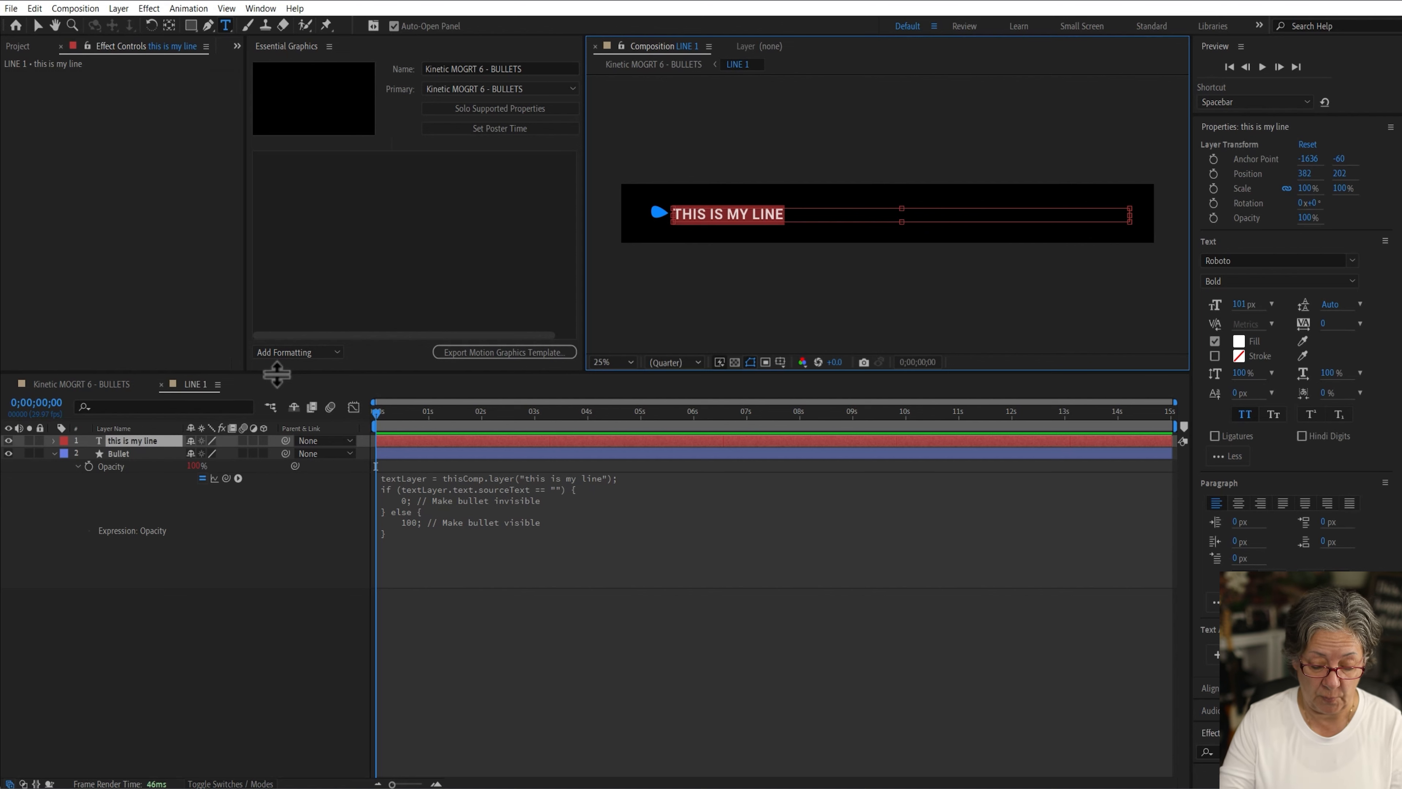
{"action": "key", "text": "BackSpace"}
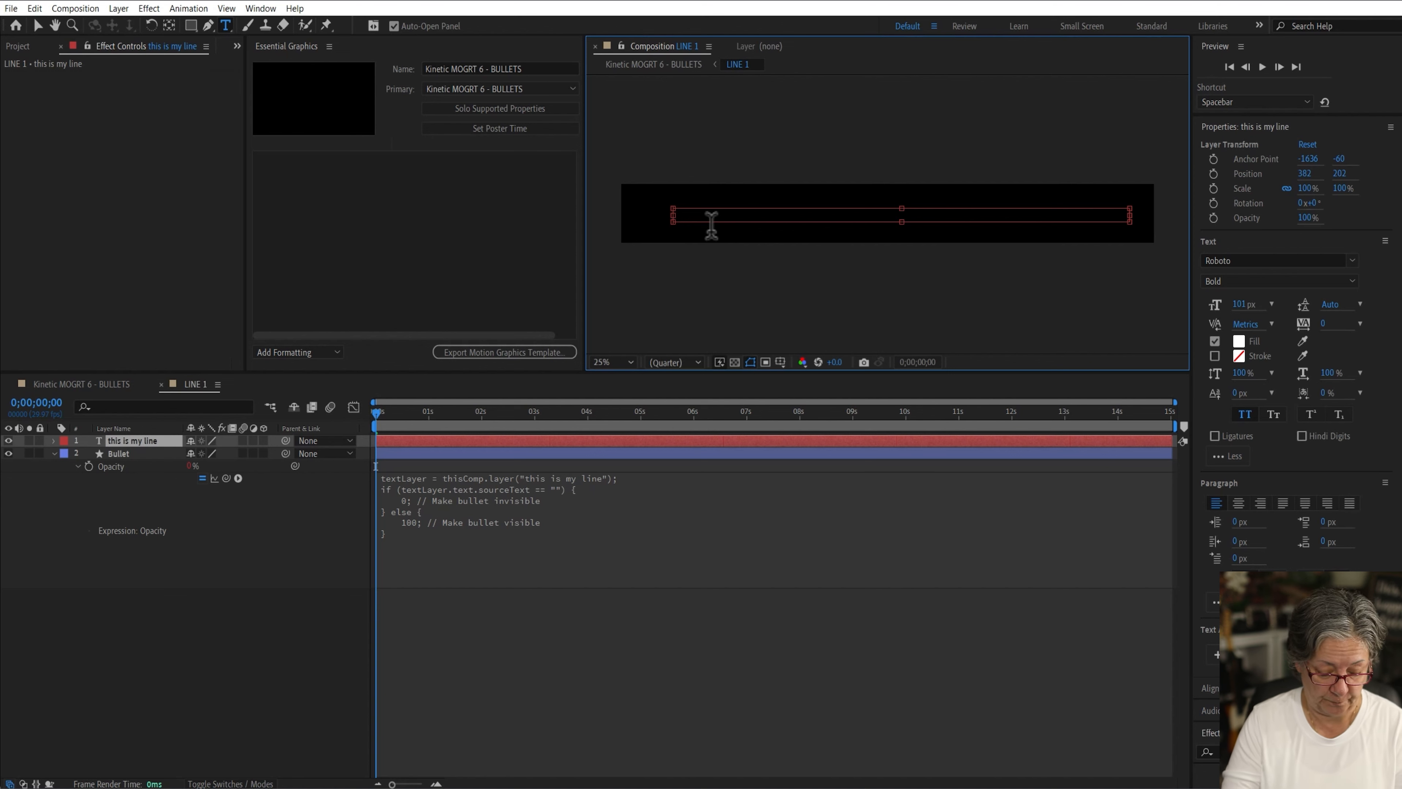
{"action": "type", "text": "somethin"}
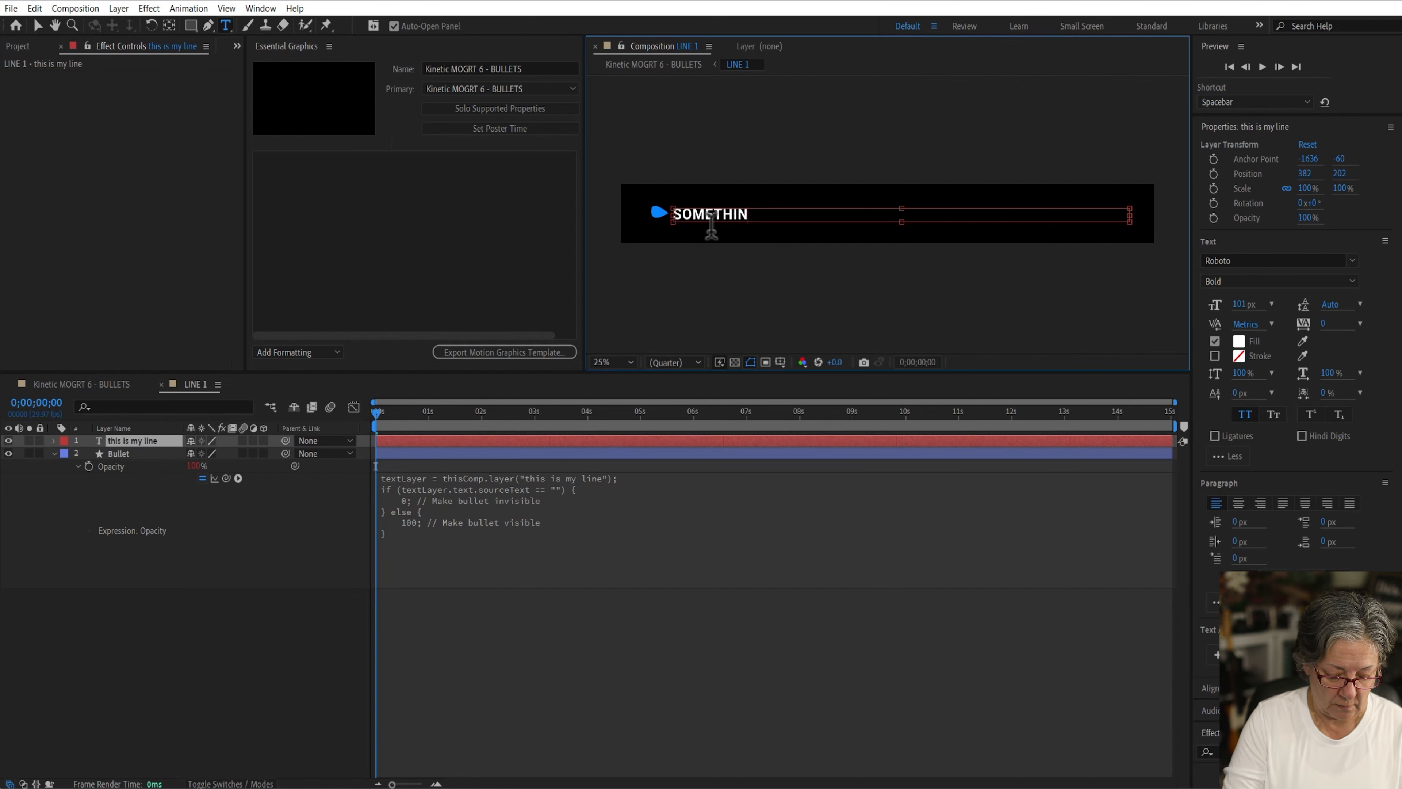
{"action": "type", "text": "g new"}
{"action": "left_click", "coordinate": [291, 629]}
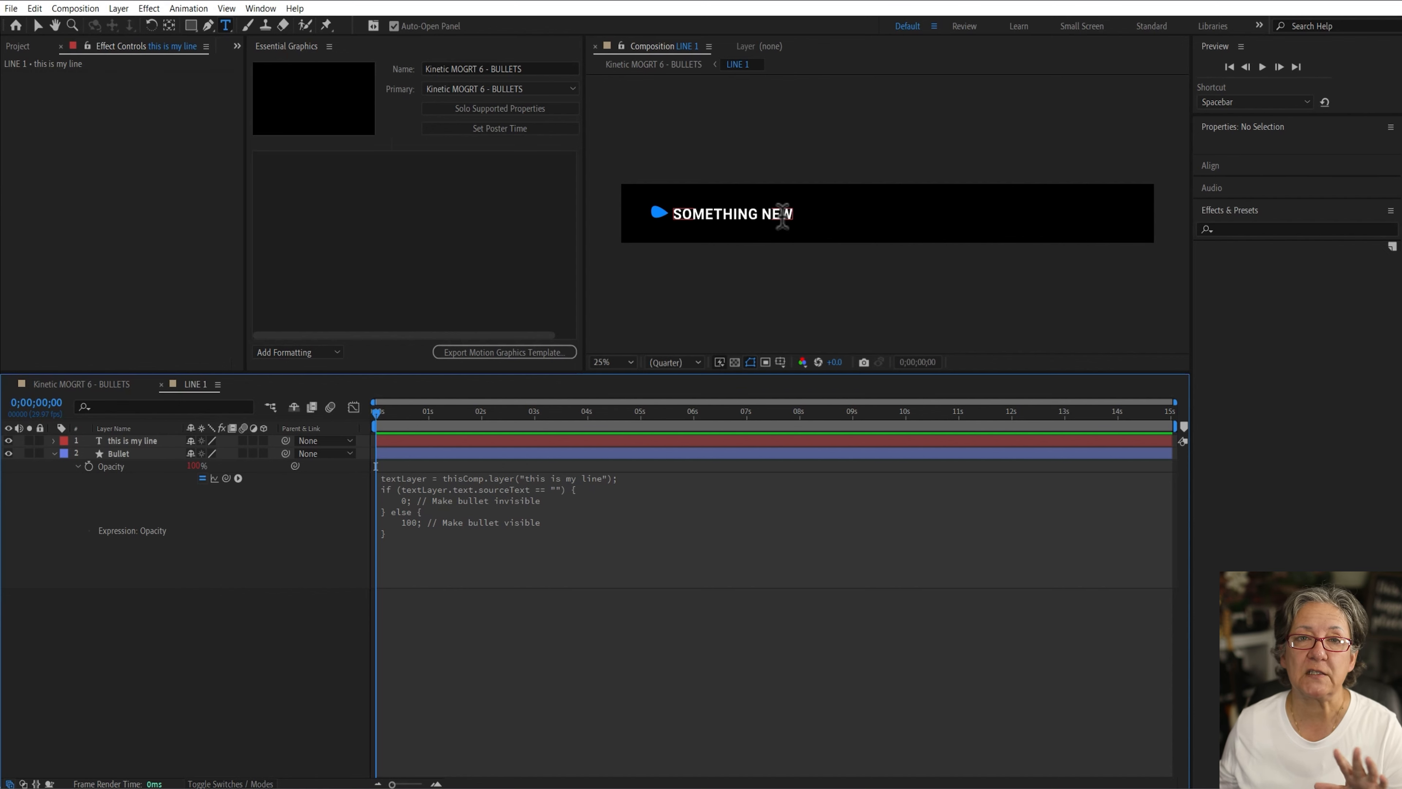
Step: Switch to the main composition and scrub LINE 1's Y Position to move the line upward
{"action": "left_click", "coordinate": [104, 384]}
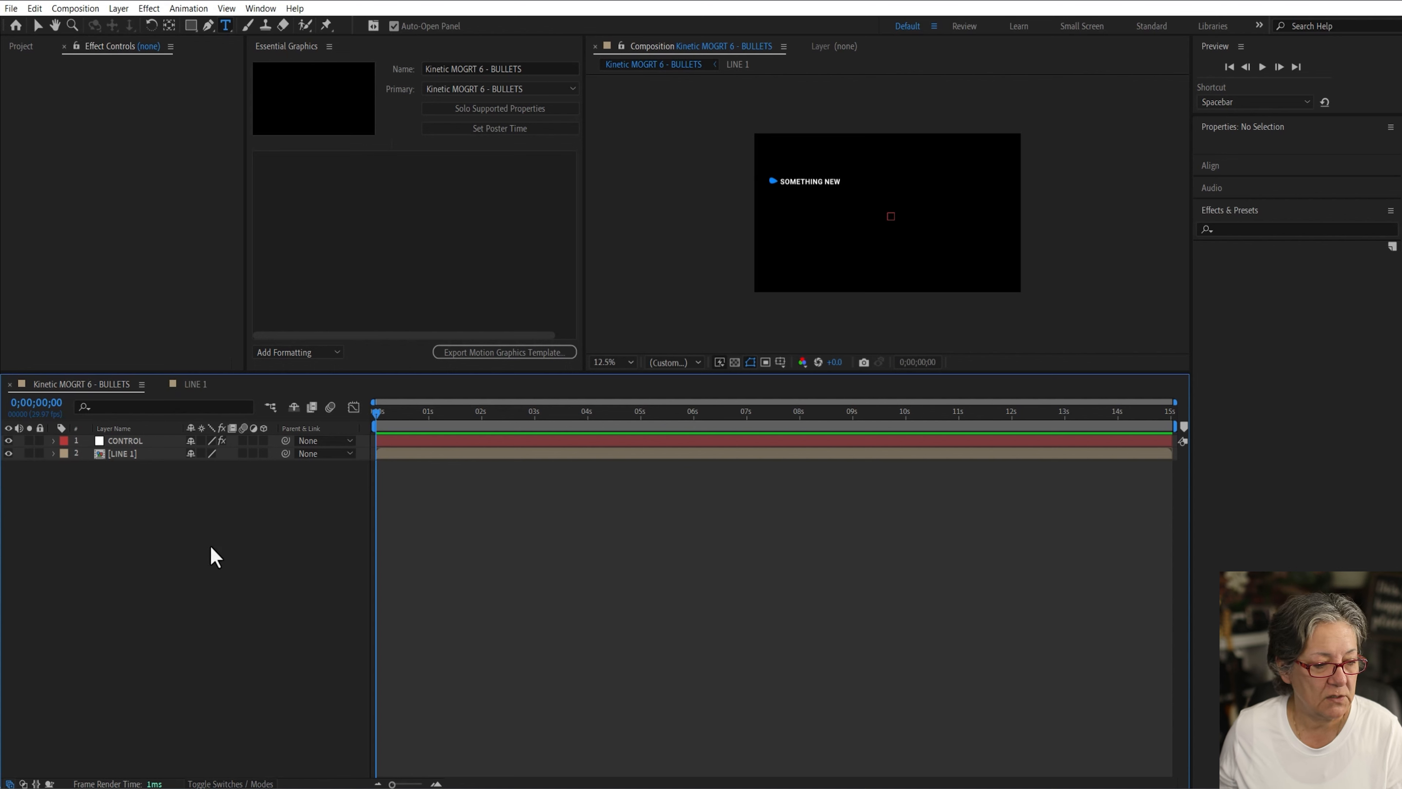
{"action": "left_click", "coordinate": [139, 453]}
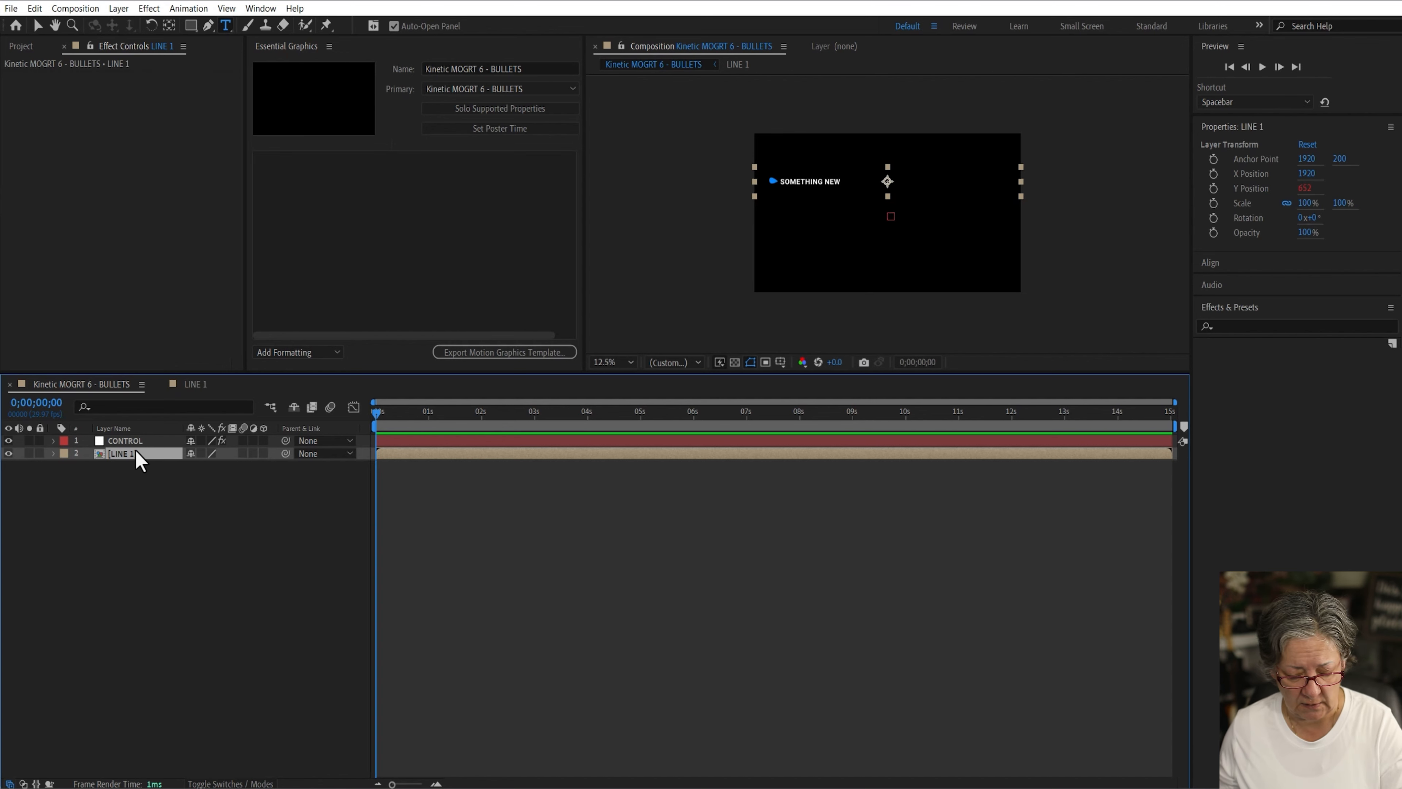
{"action": "key", "text": "p"}
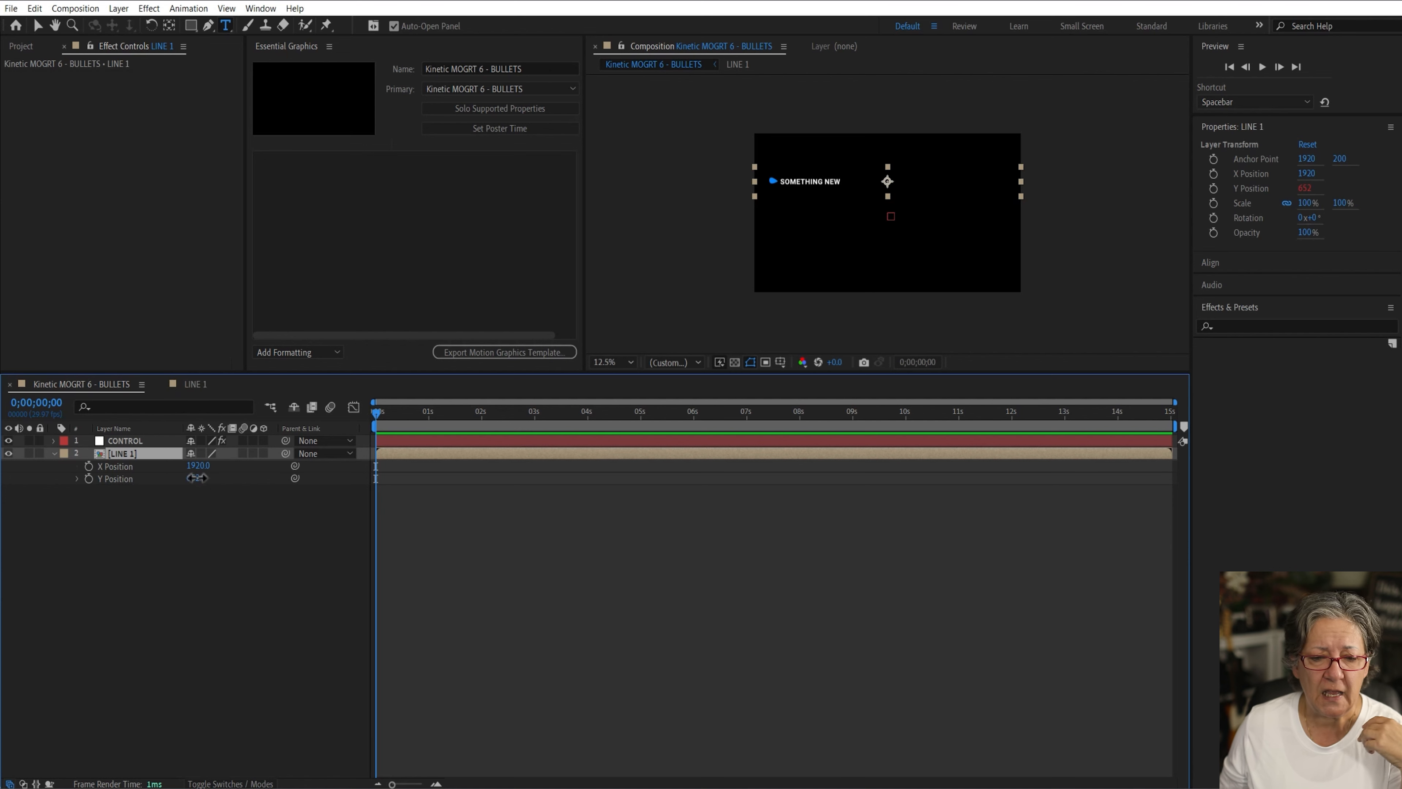
{"action": "left_click_drag", "start_coordinate": [197, 478], "coordinate": [2, 574]}
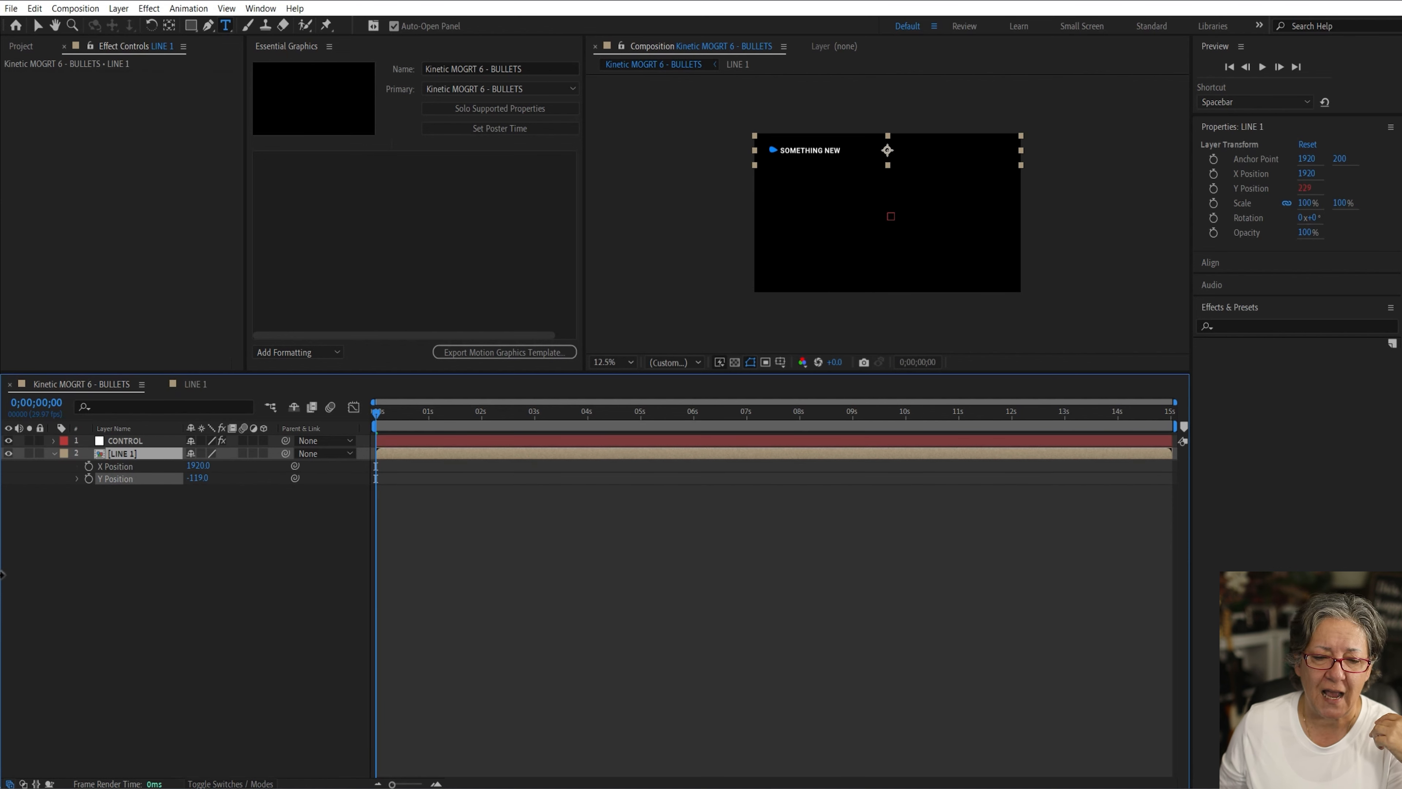
Step: Reset CONTROL's Line Spacing slider and set LINE 1's Y Position to about 122
{"action": "left_click", "coordinate": [147, 440]}
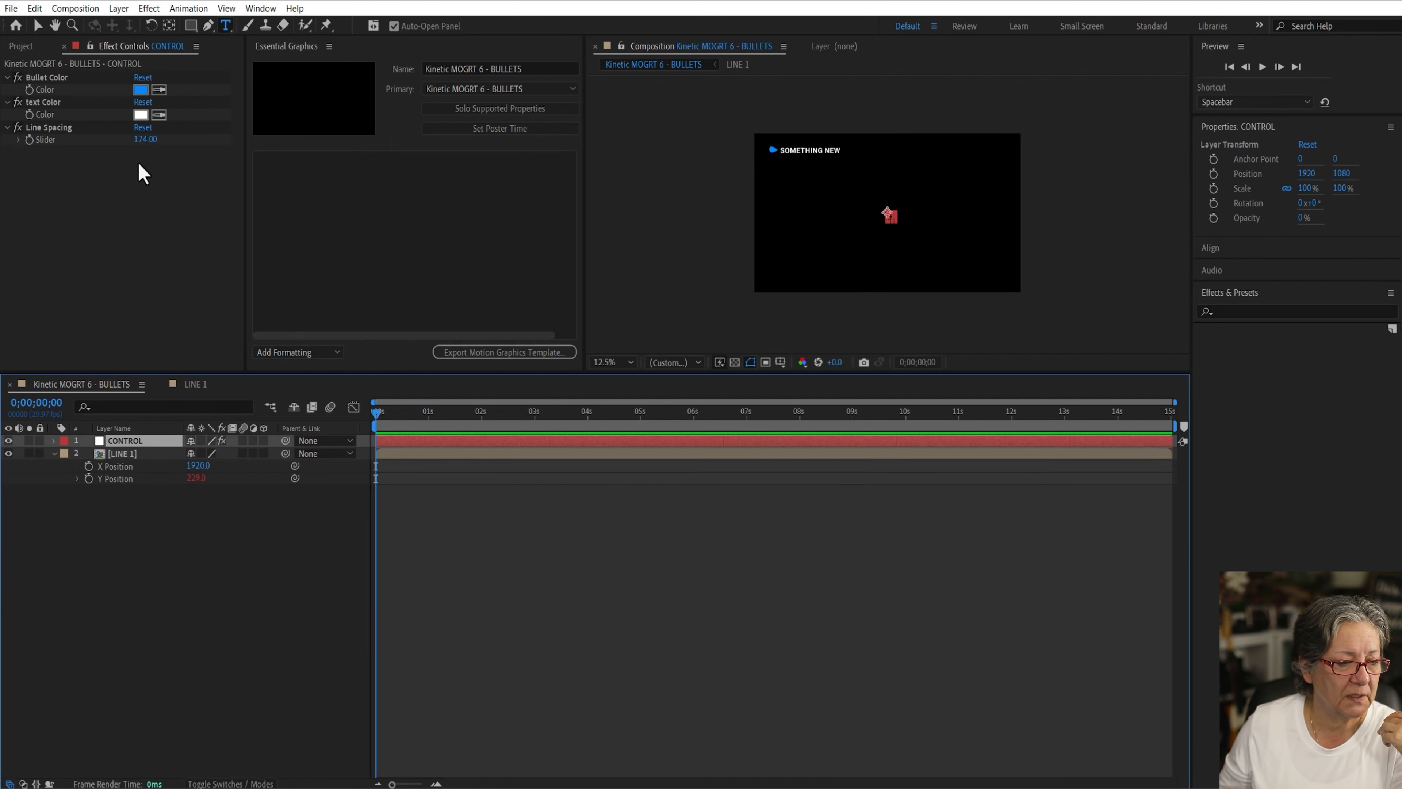
{"action": "left_click", "coordinate": [148, 127]}
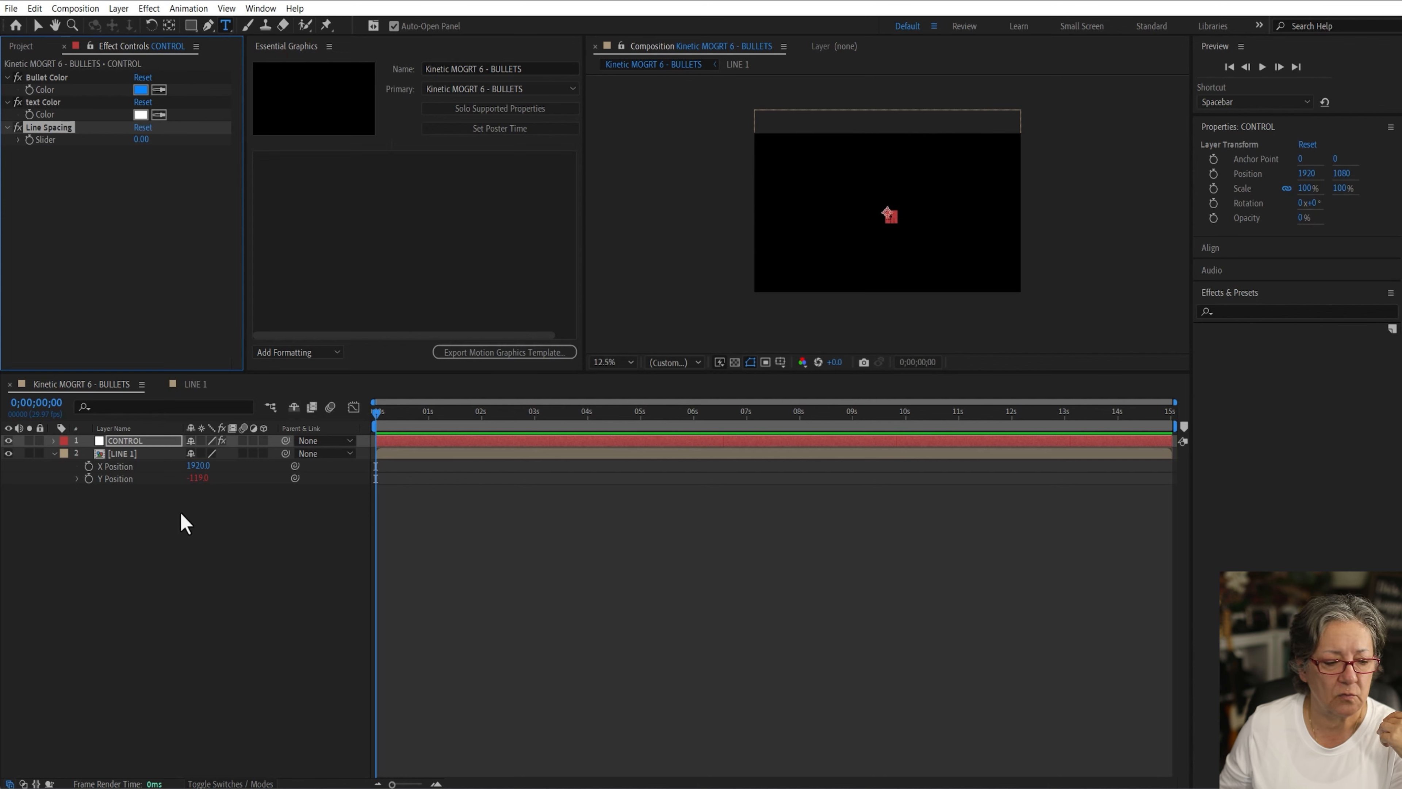
{"action": "left_click", "coordinate": [165, 478]}
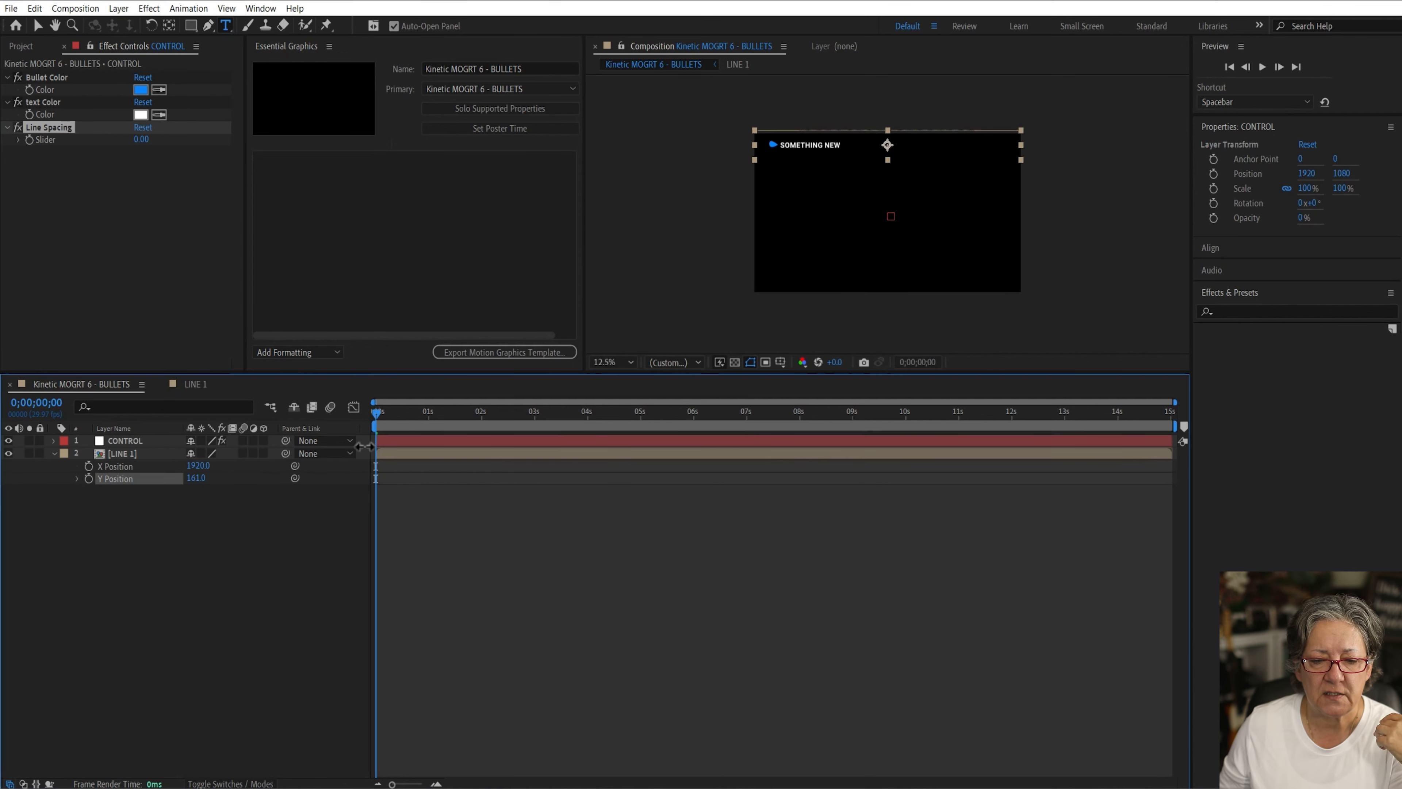
{"action": "left_click_drag", "start_coordinate": [356, 448], "coordinate": [358, 448]}
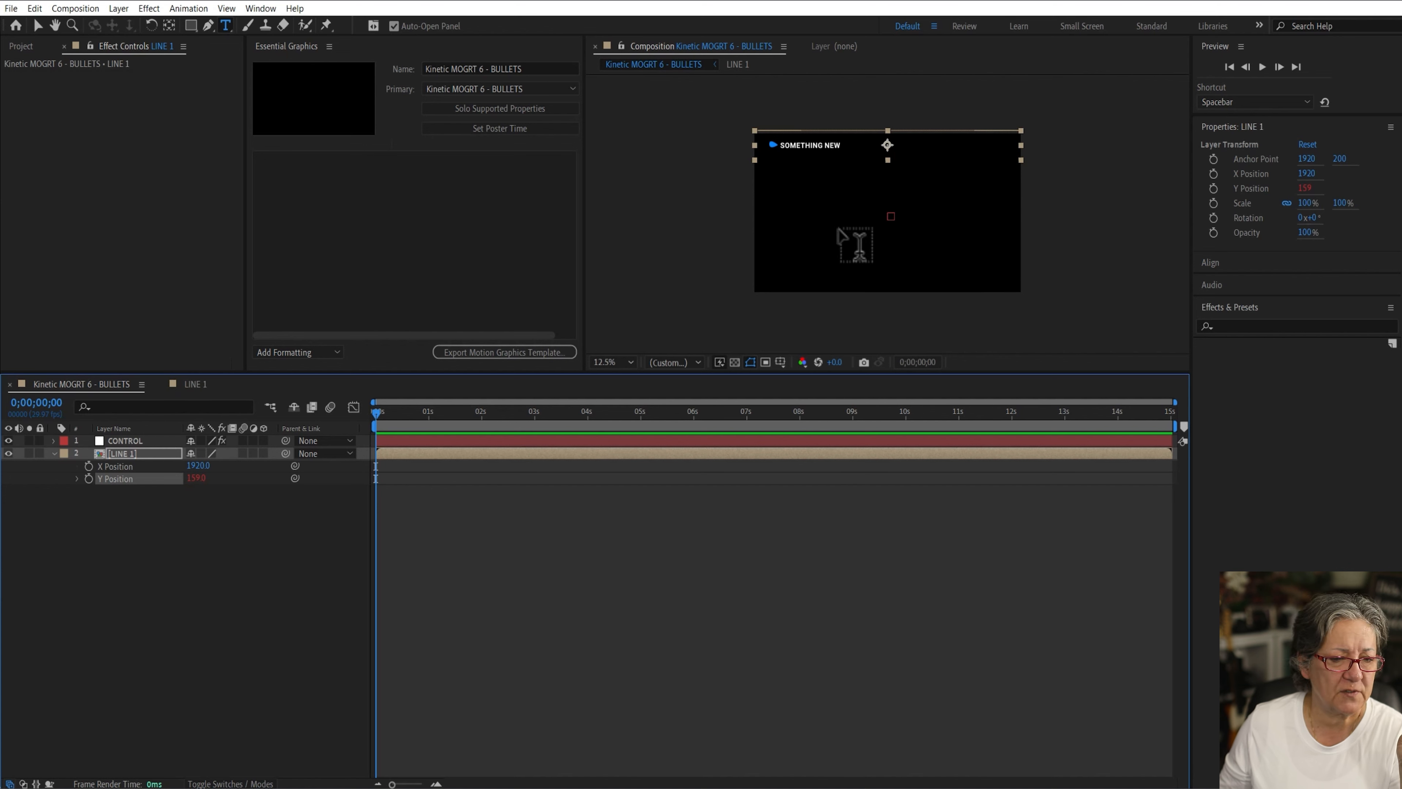
{"action": "mouse_move", "coordinate": [196, 478]}
{"action": "left_mouse_down"}
{"action": "mouse_move", "coordinate": [78, 491]}
{"action": "mouse_move", "coordinate": [223, 498]}
{"action": "mouse_move", "coordinate": [198, 502]}
{"action": "left_mouse_up"}
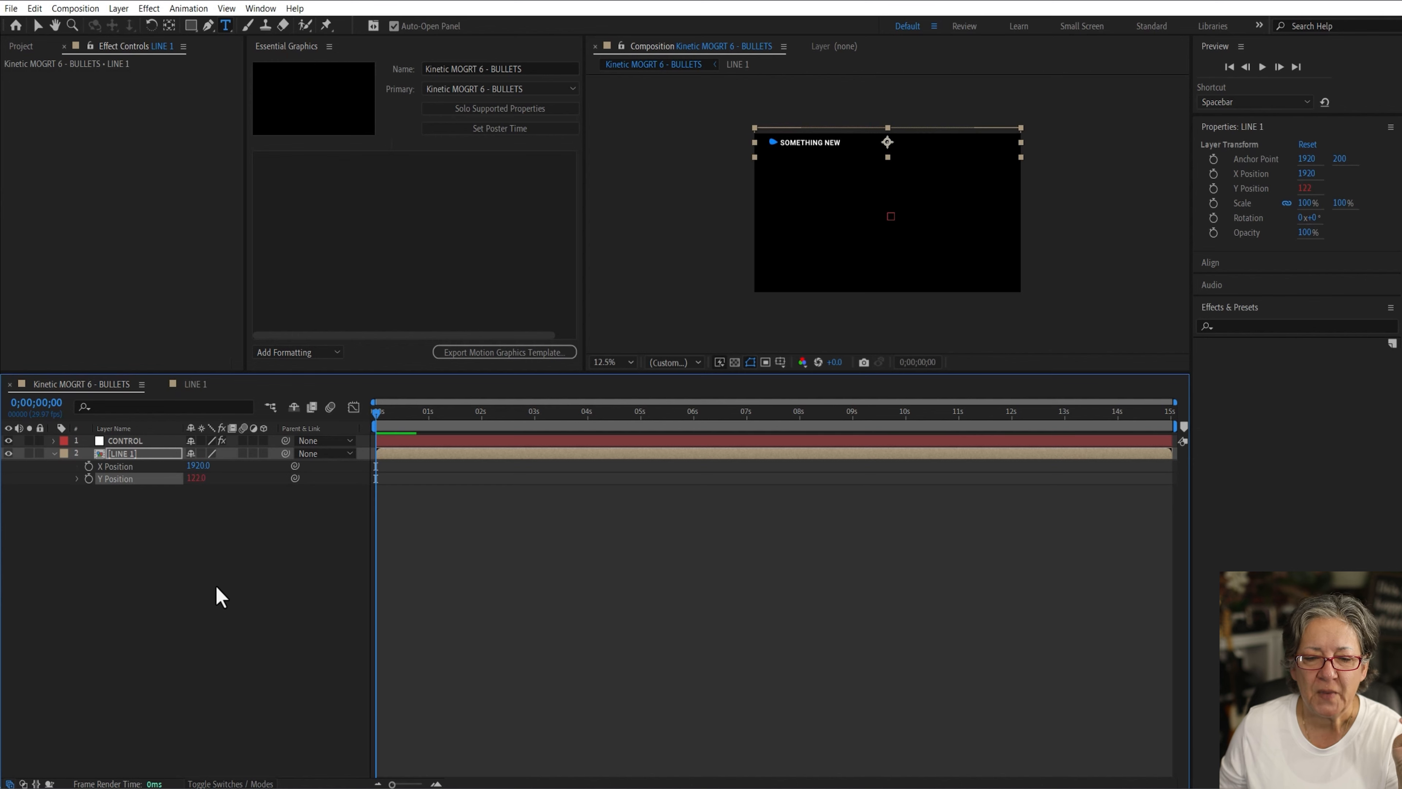
{"action": "left_click", "coordinate": [219, 613]}
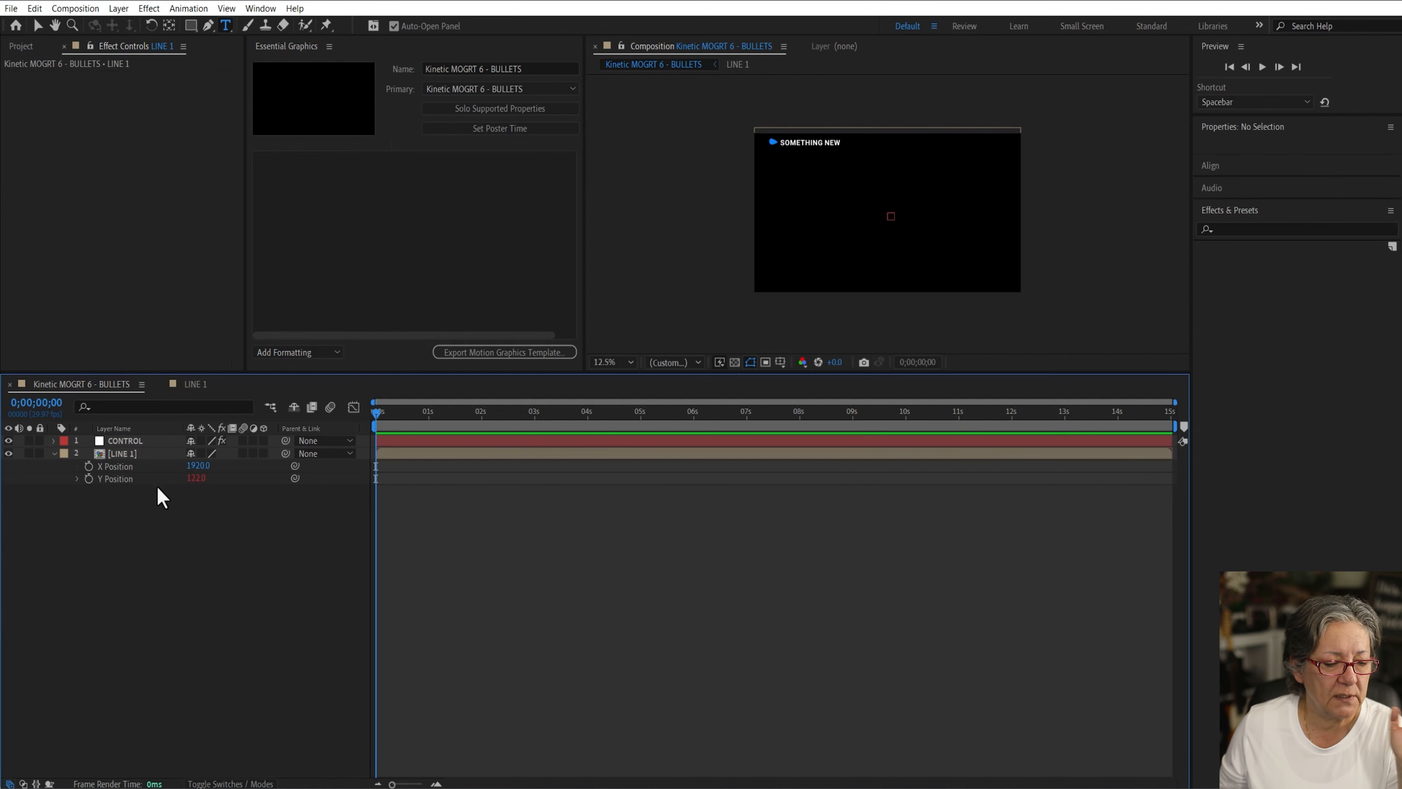
Step: Make LINE 1 a 3D layer and keyframe its X Rotation from 169° at the start to 0° at about one second
{"action": "left_click", "coordinate": [263, 454]}
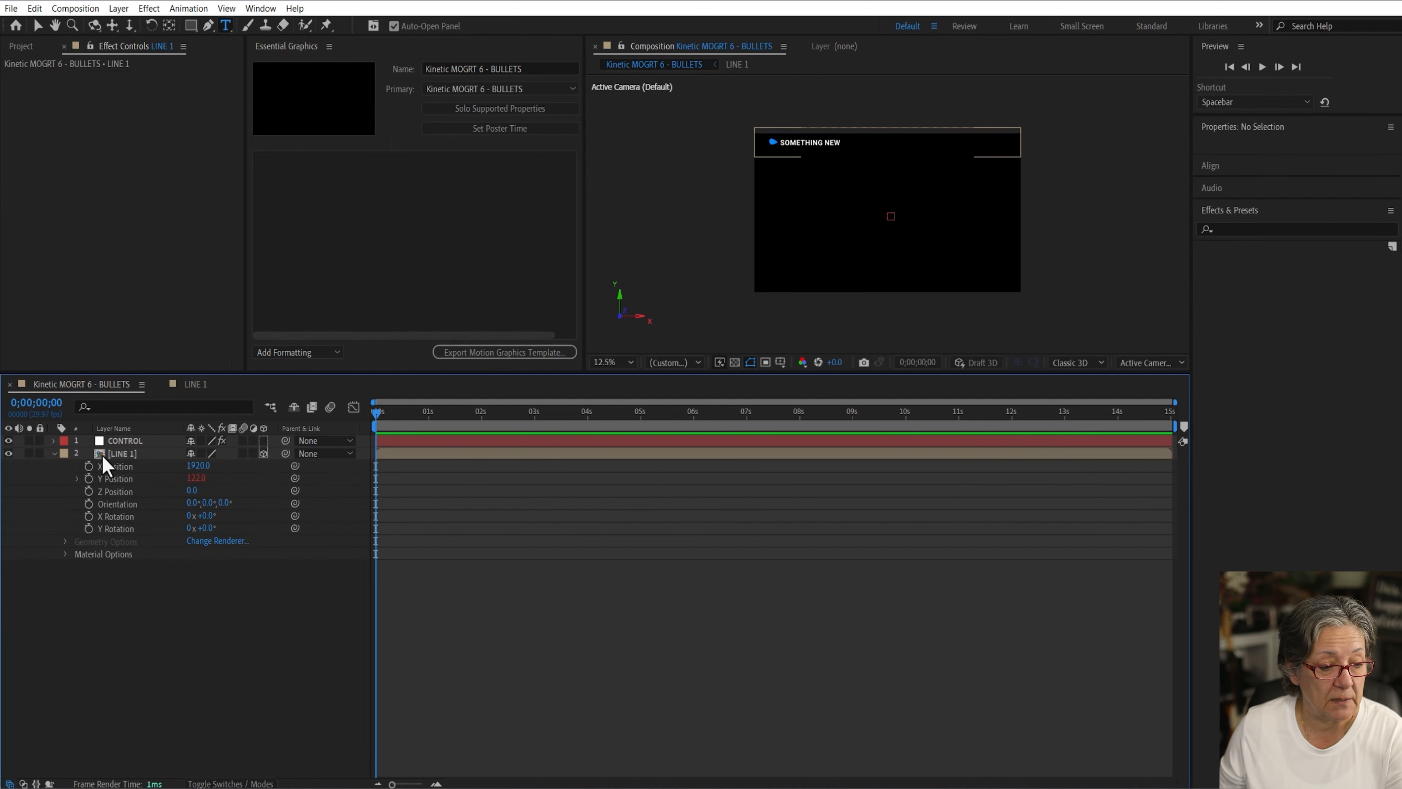
{"action": "left_click", "coordinate": [124, 455]}
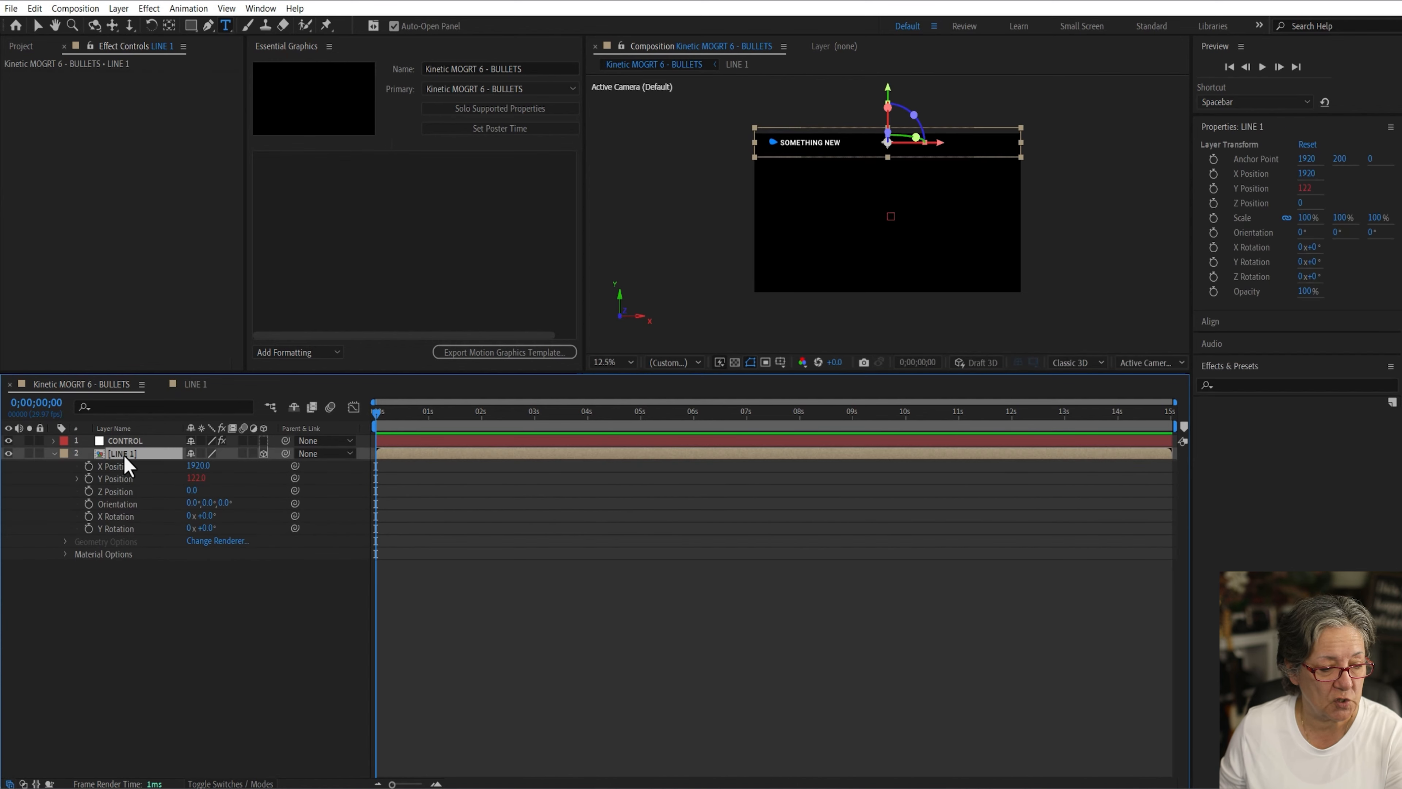
{"action": "left_click", "coordinate": [88, 515]}
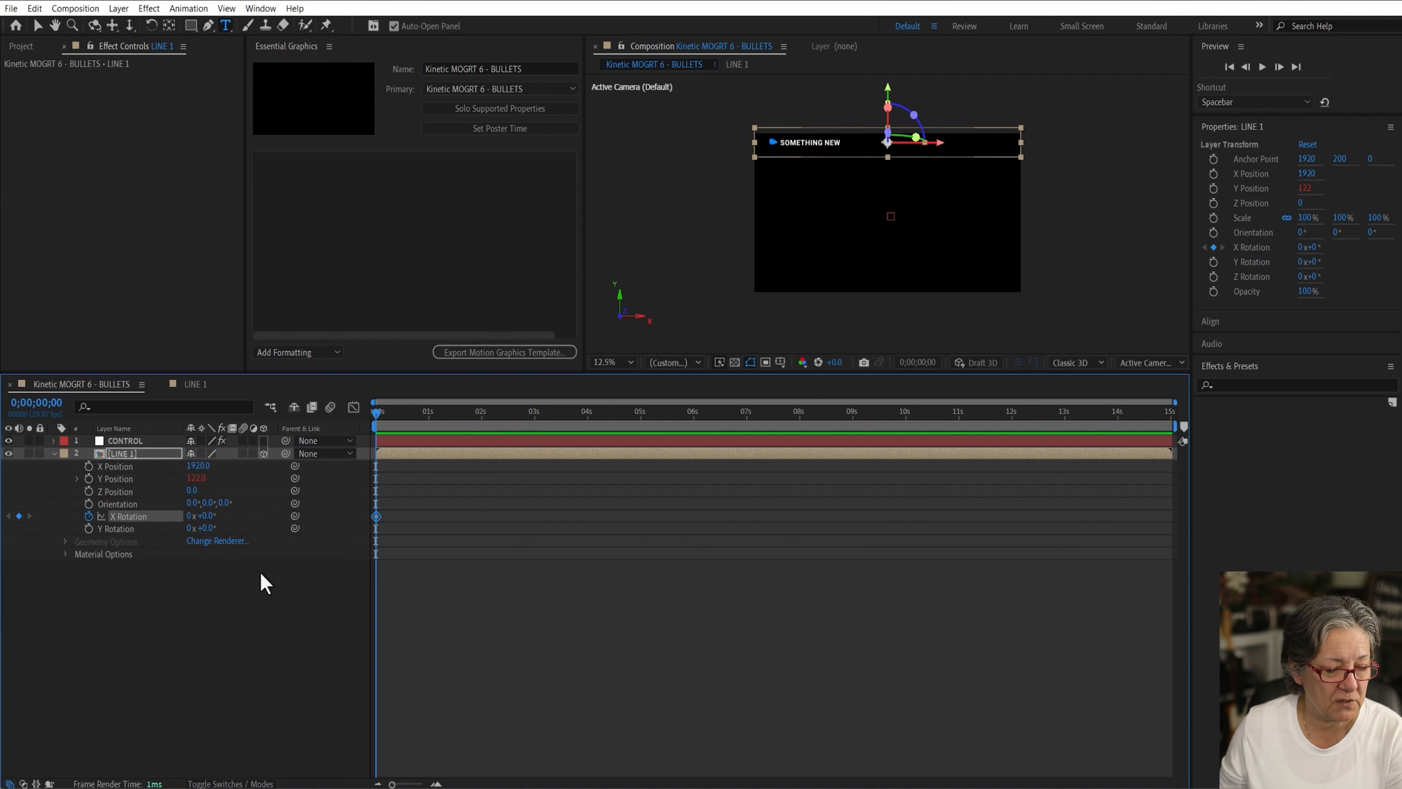
{"action": "left_click", "coordinate": [426, 416]}
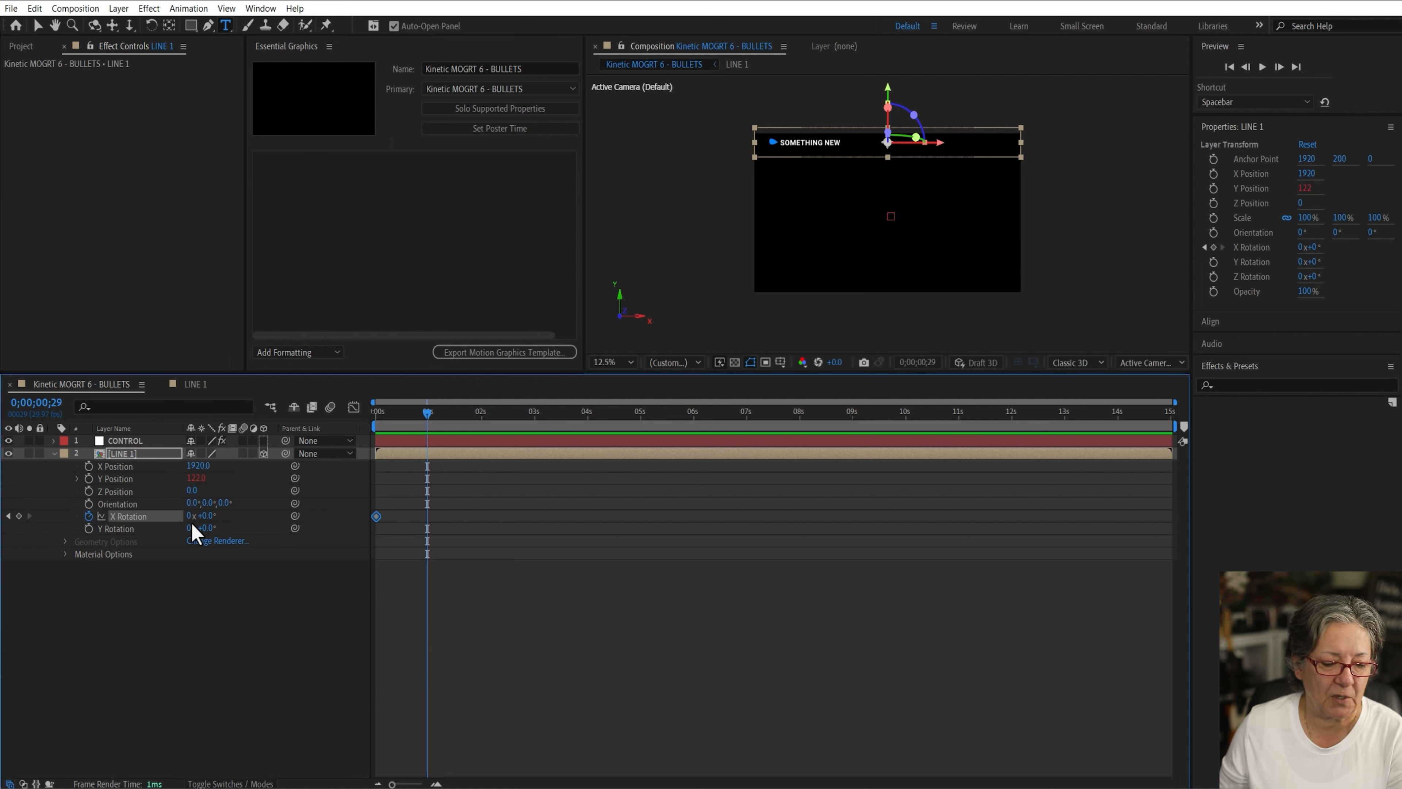
{"action": "left_click", "coordinate": [19, 516]}
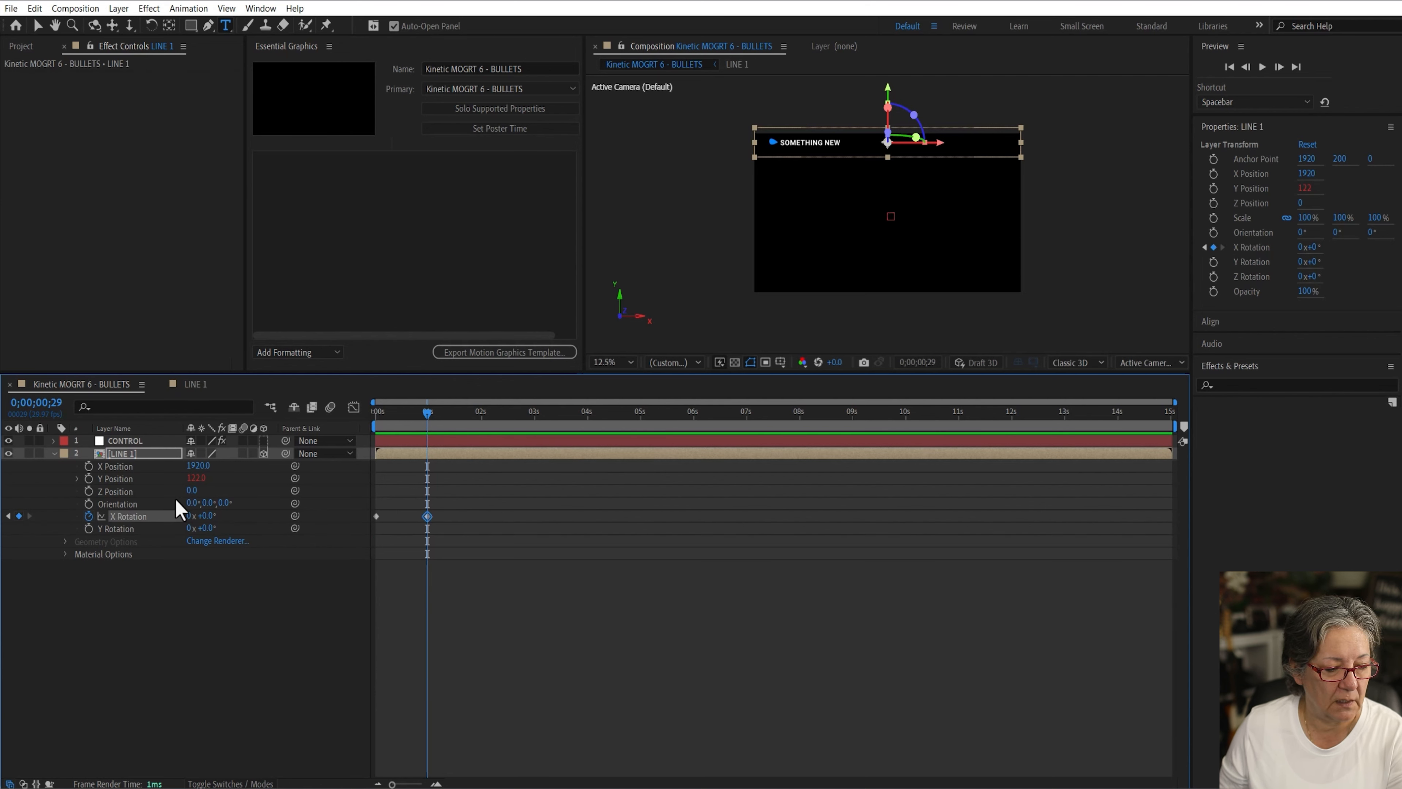
{"action": "left_click", "coordinate": [7, 515]}
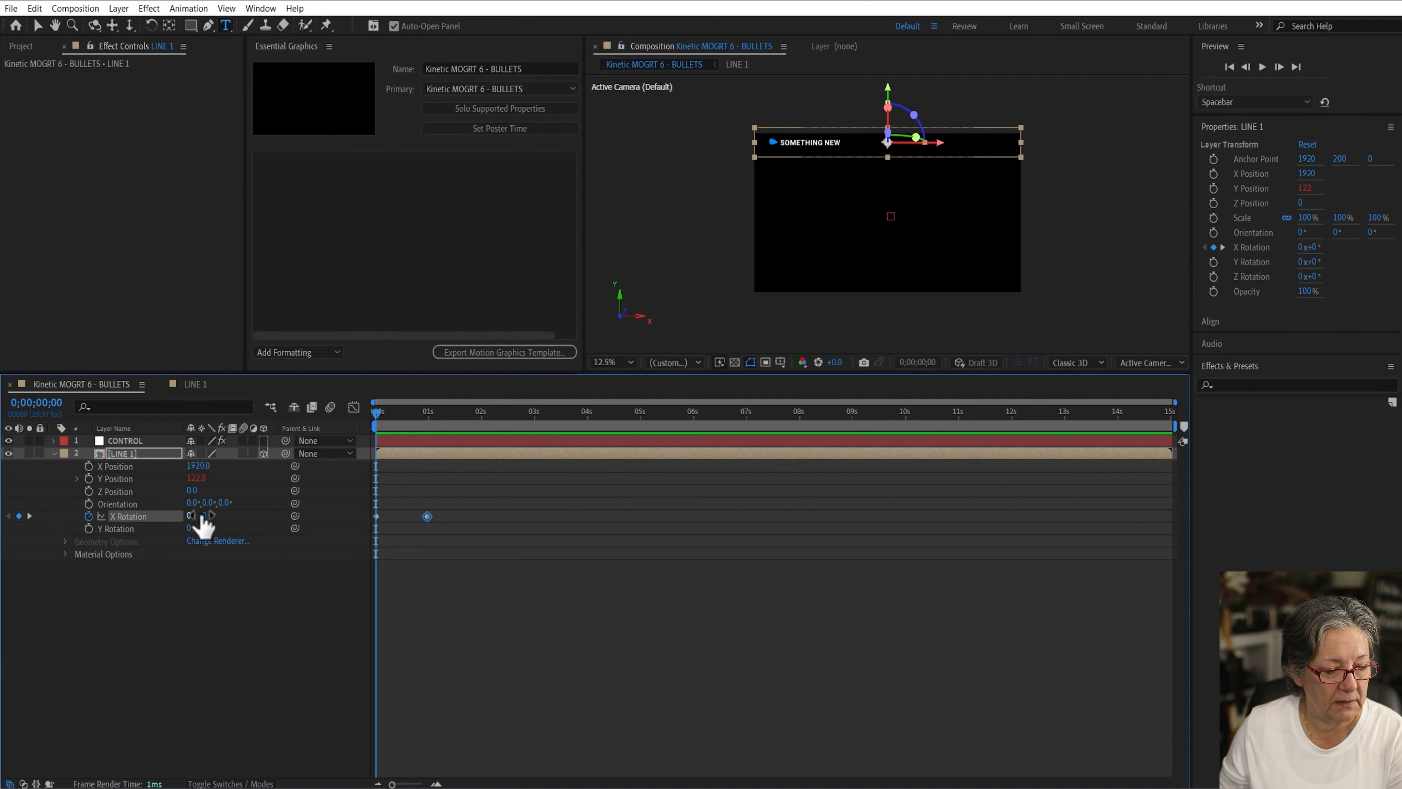
{"action": "left_click_drag", "start_coordinate": [203, 519], "coordinate": [326, 510]}
{"action": "left_click", "coordinate": [272, 658]}
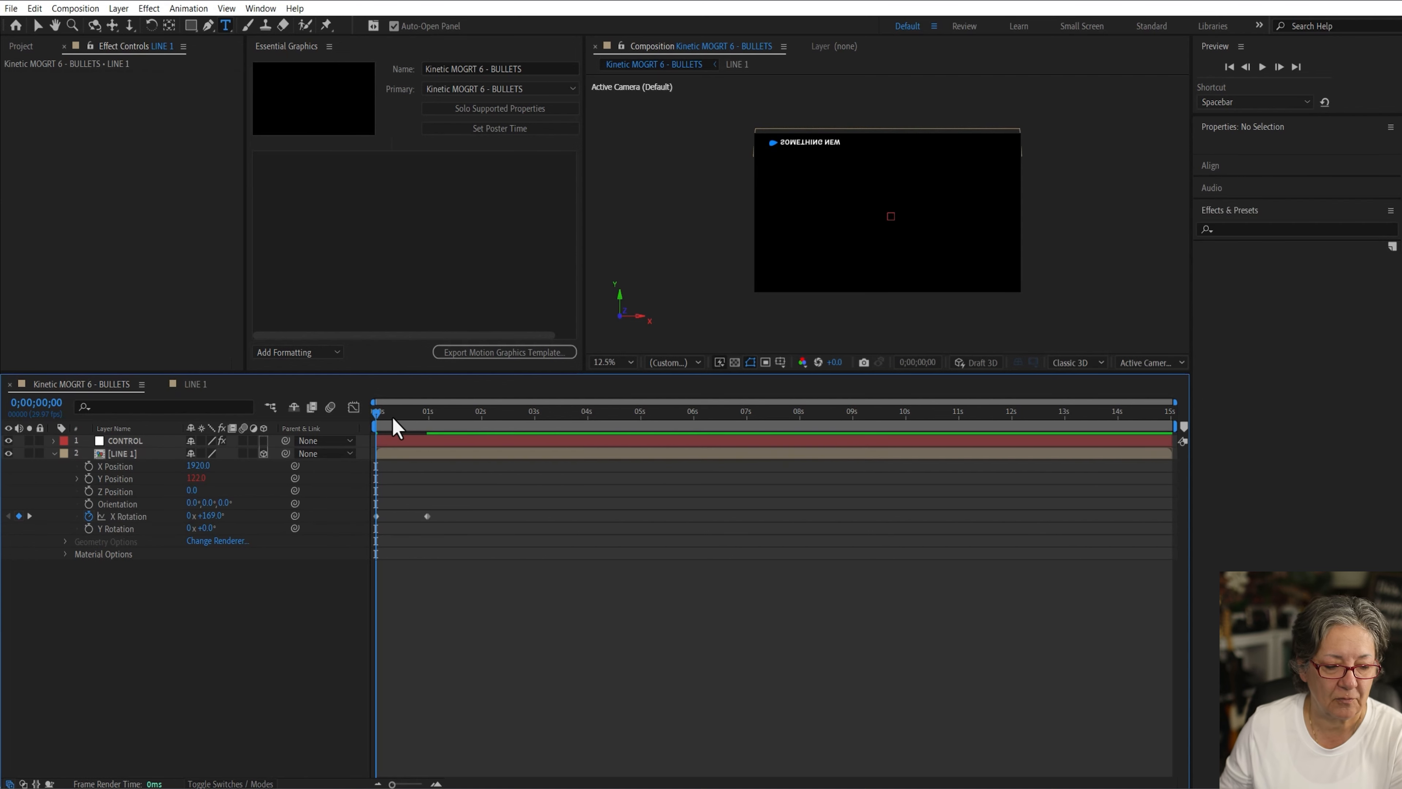
Step: Preview the rotation animation and return to the start
{"action": "key", "text": "space"}
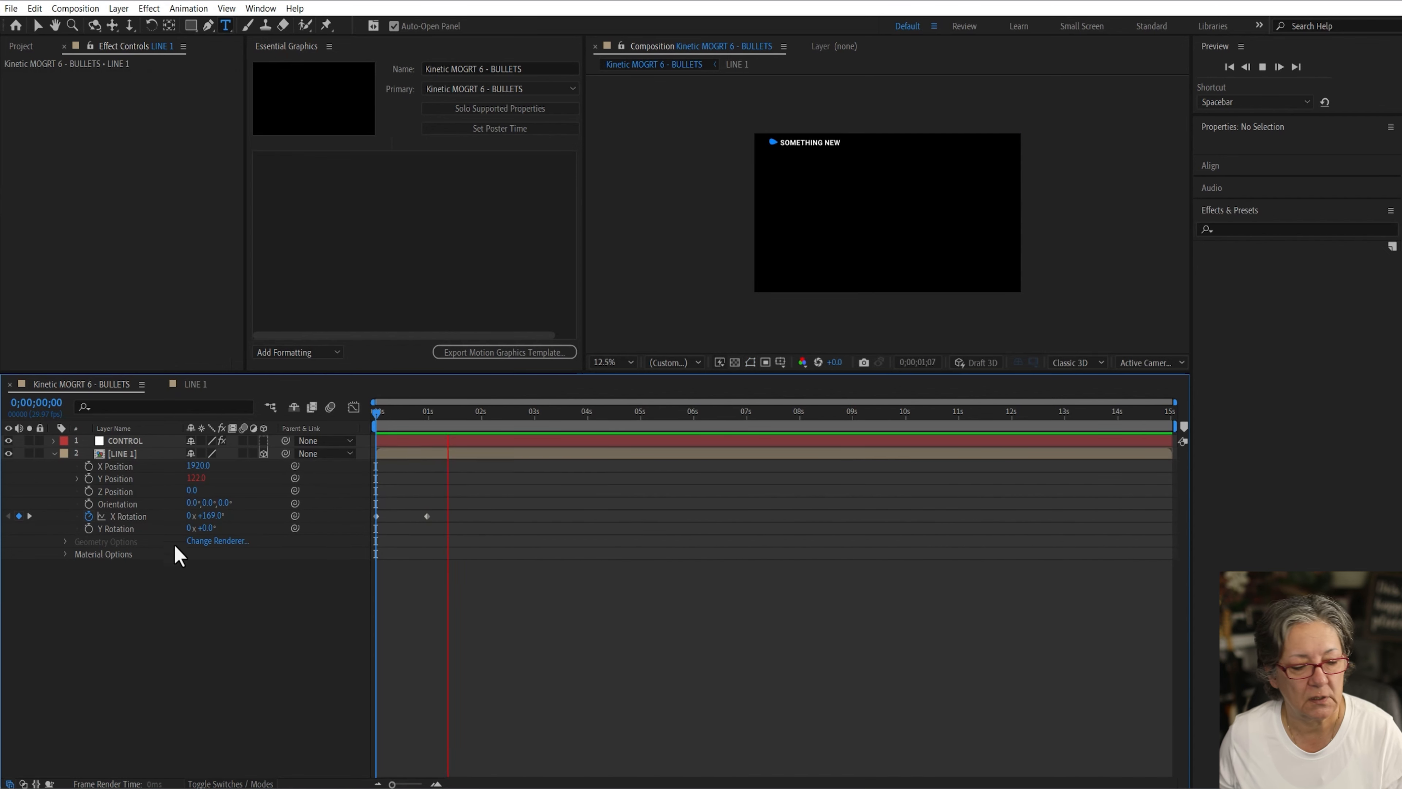
{"action": "left_click", "coordinate": [126, 516]}
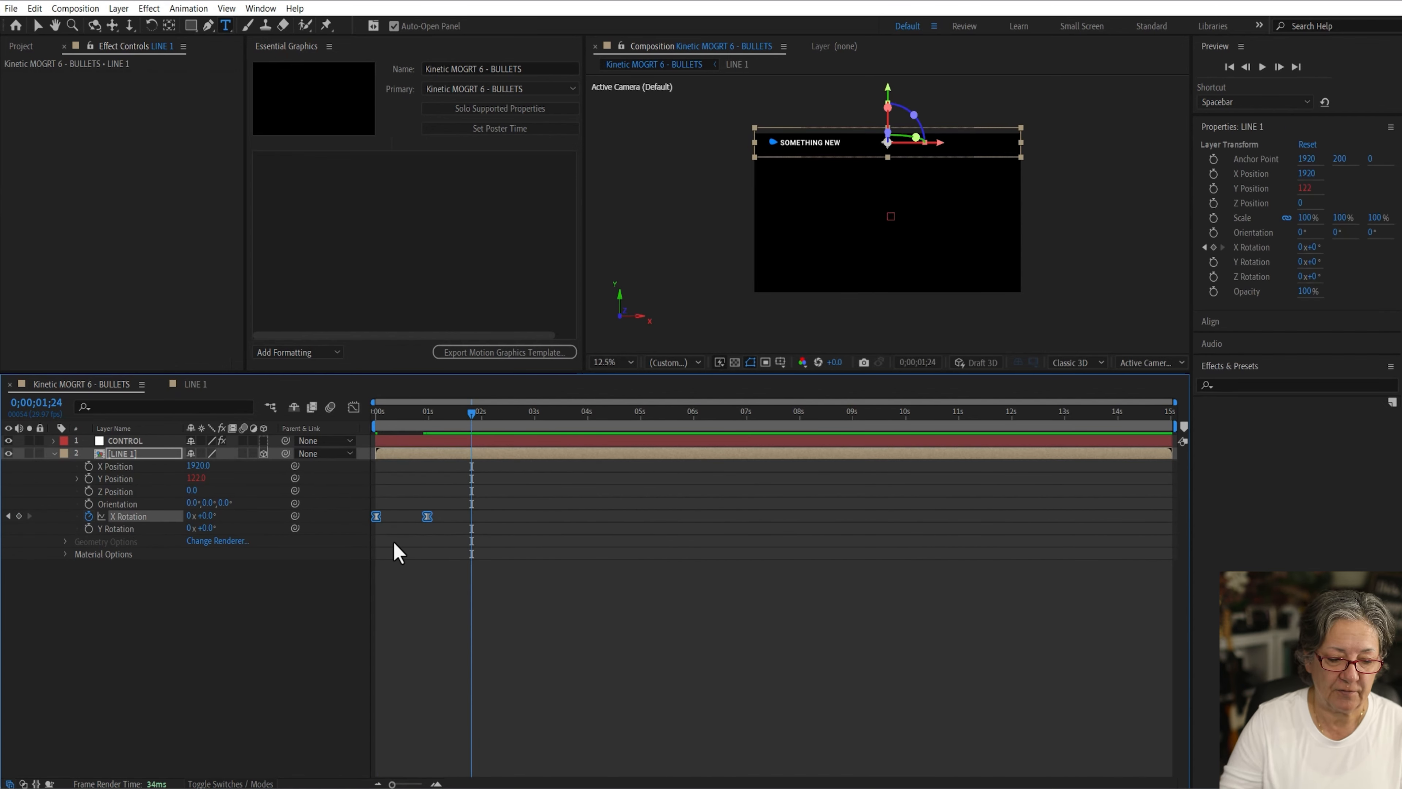
{"action": "left_click", "coordinate": [410, 622]}
{"action": "left_click_drag", "start_coordinate": [415, 411], "coordinate": [322, 435]}
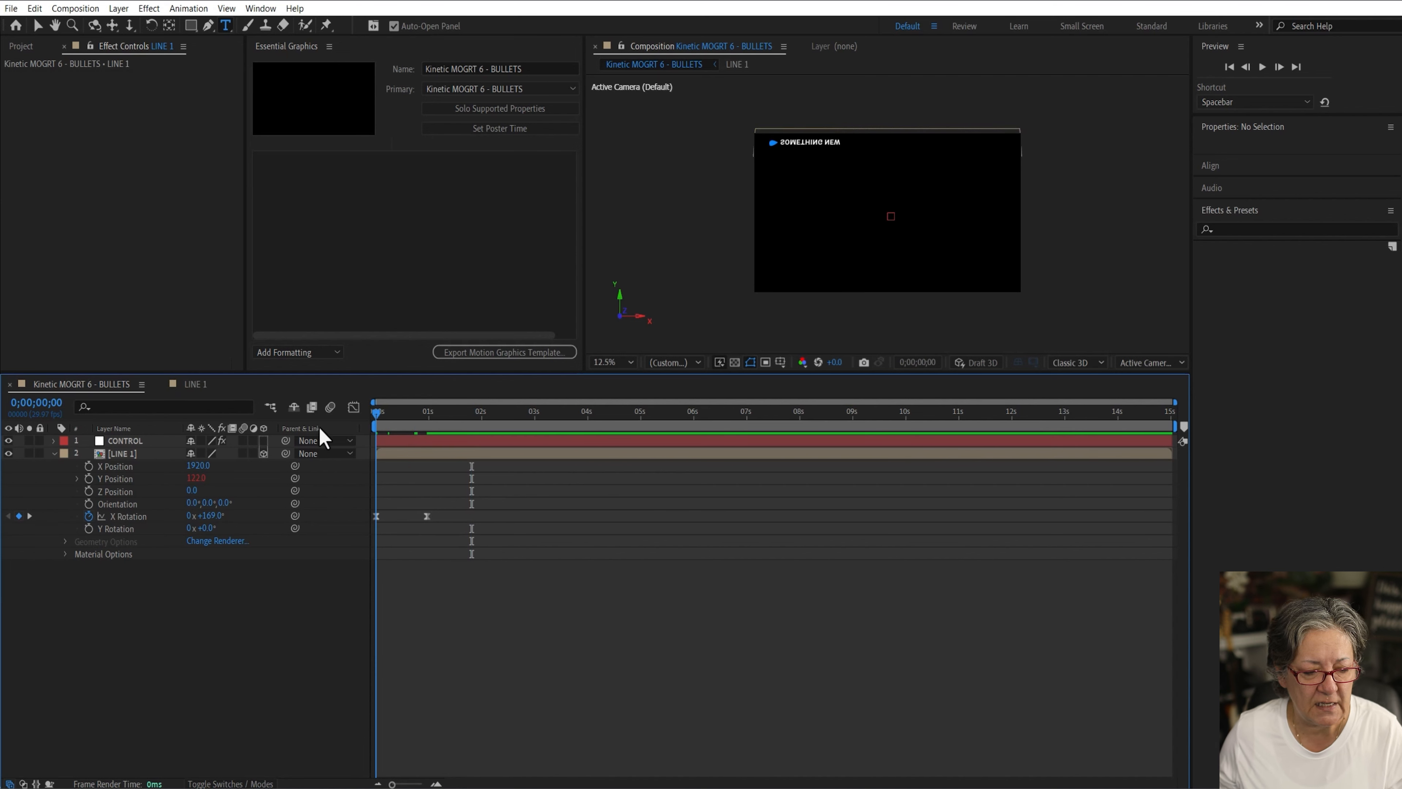
Step: Open the X Rotation curve in the Graph Editor and drag the end keyframe's handle to add an overshoot
{"action": "left_click", "coordinate": [126, 518]}
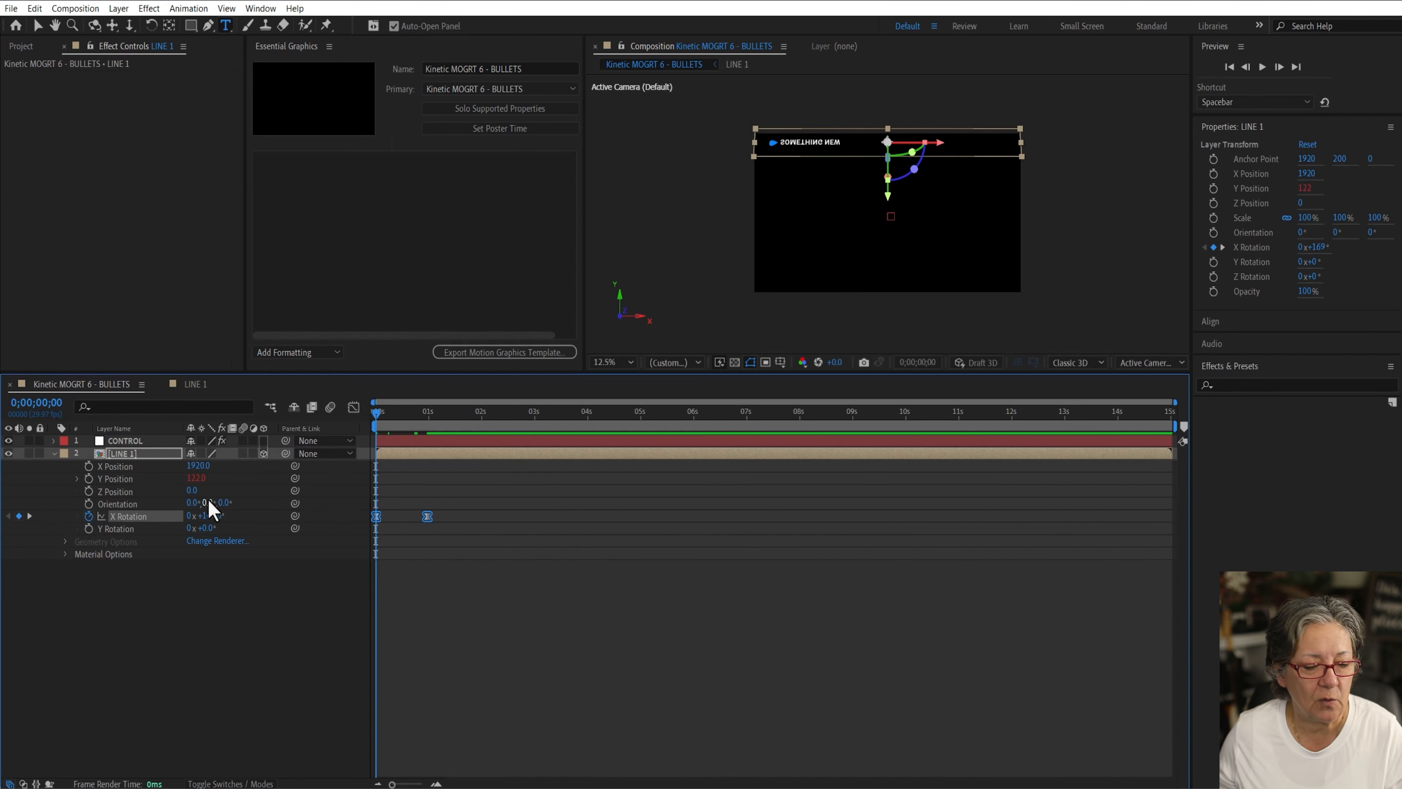
{"action": "left_click", "coordinate": [354, 407]}
{"action": "left_click", "coordinate": [426, 734]}
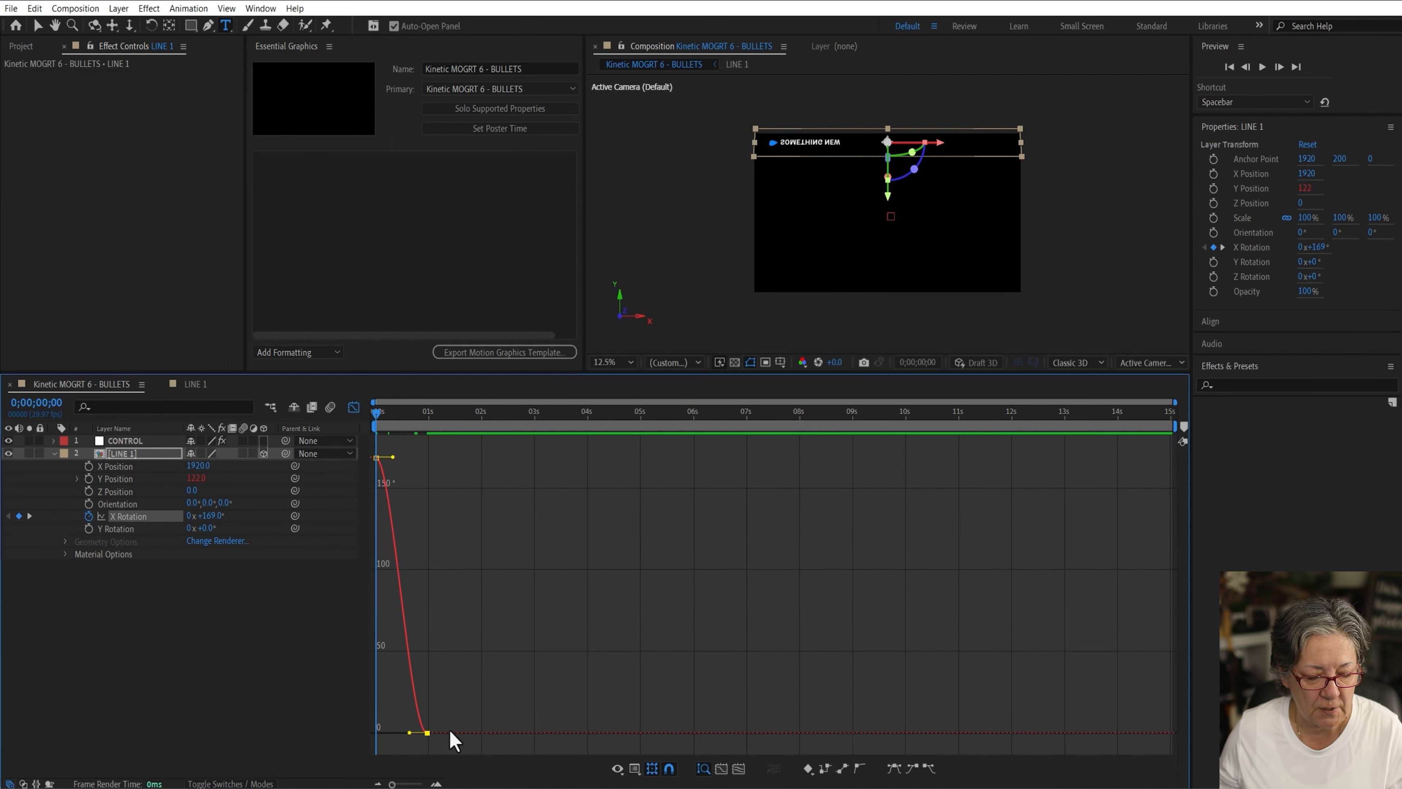
{"action": "mouse_move", "coordinate": [410, 734]}
{"action": "left_mouse_down"}
{"action": "mouse_move", "coordinate": [375, 768]}
{"action": "mouse_move", "coordinate": [385, 739]}
{"action": "left_mouse_up"}
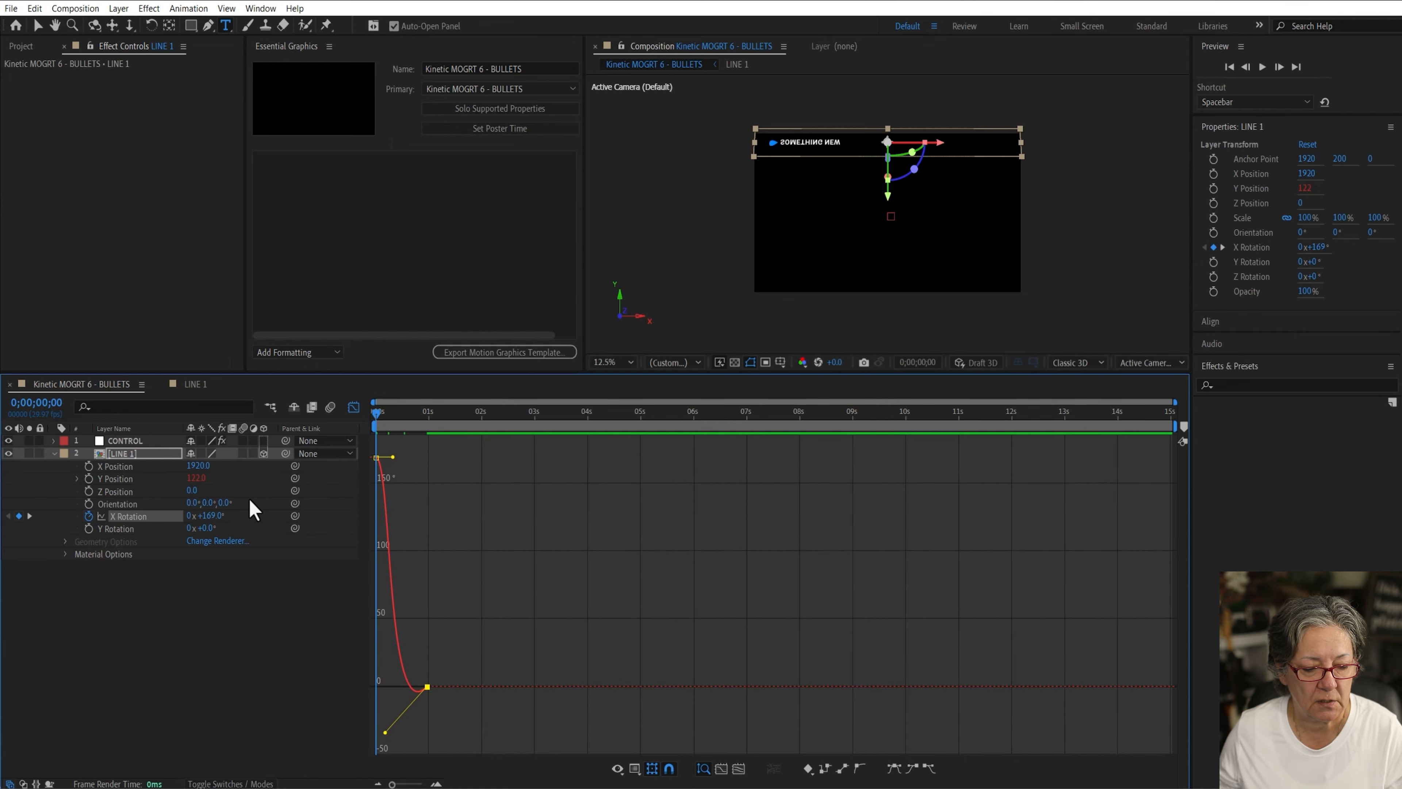
{"action": "left_click", "coordinate": [261, 619]}
Step: Preview the eased rotation and return to the start
{"action": "key", "text": "space"}
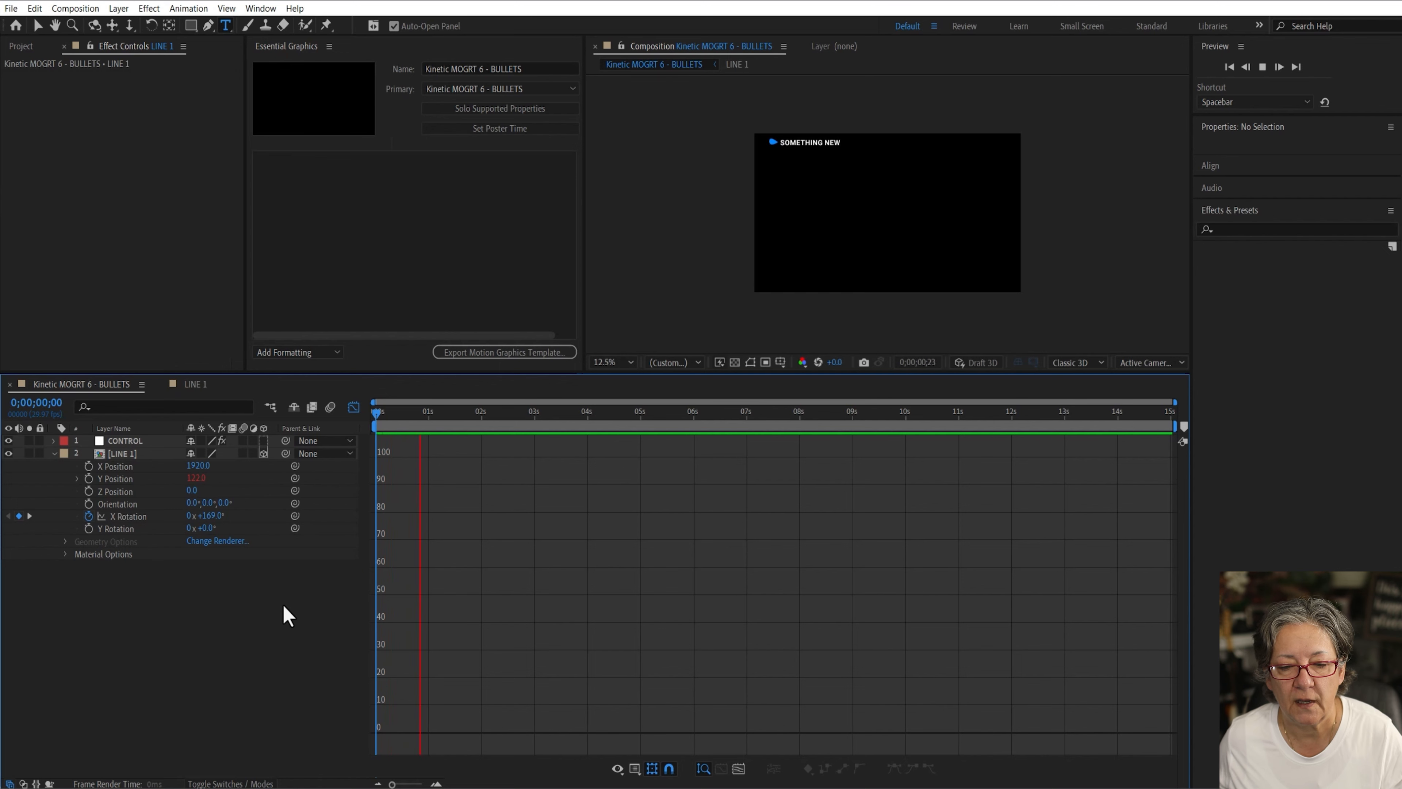
{"action": "key", "text": "space"}
{"action": "left_click_drag", "start_coordinate": [450, 412], "coordinate": [425, 413]}
{"action": "key", "text": "Home"}
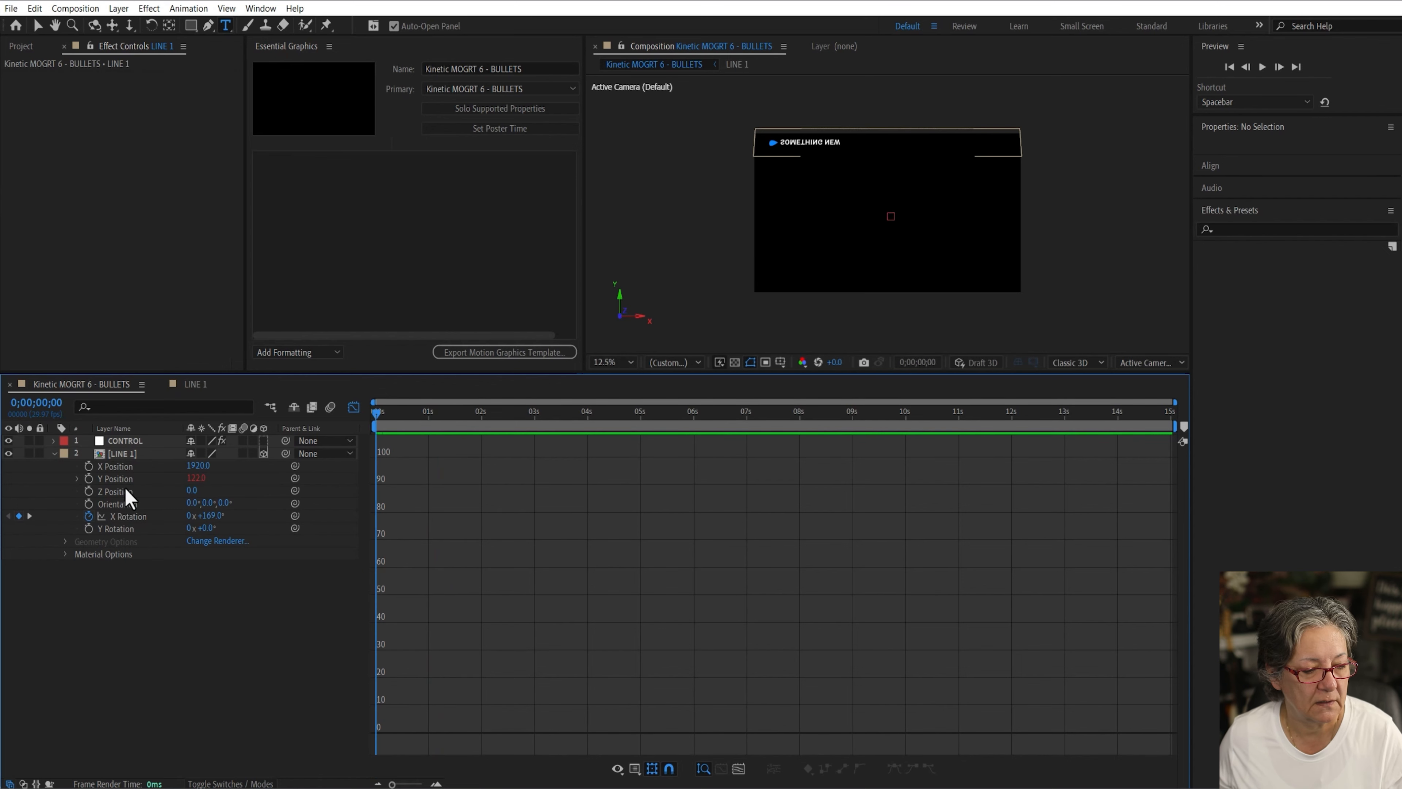
Step: Lengthen the Bezier handles on both X Rotation keyframes for a smoother ease with overshoot
{"action": "left_click", "coordinate": [127, 516]}
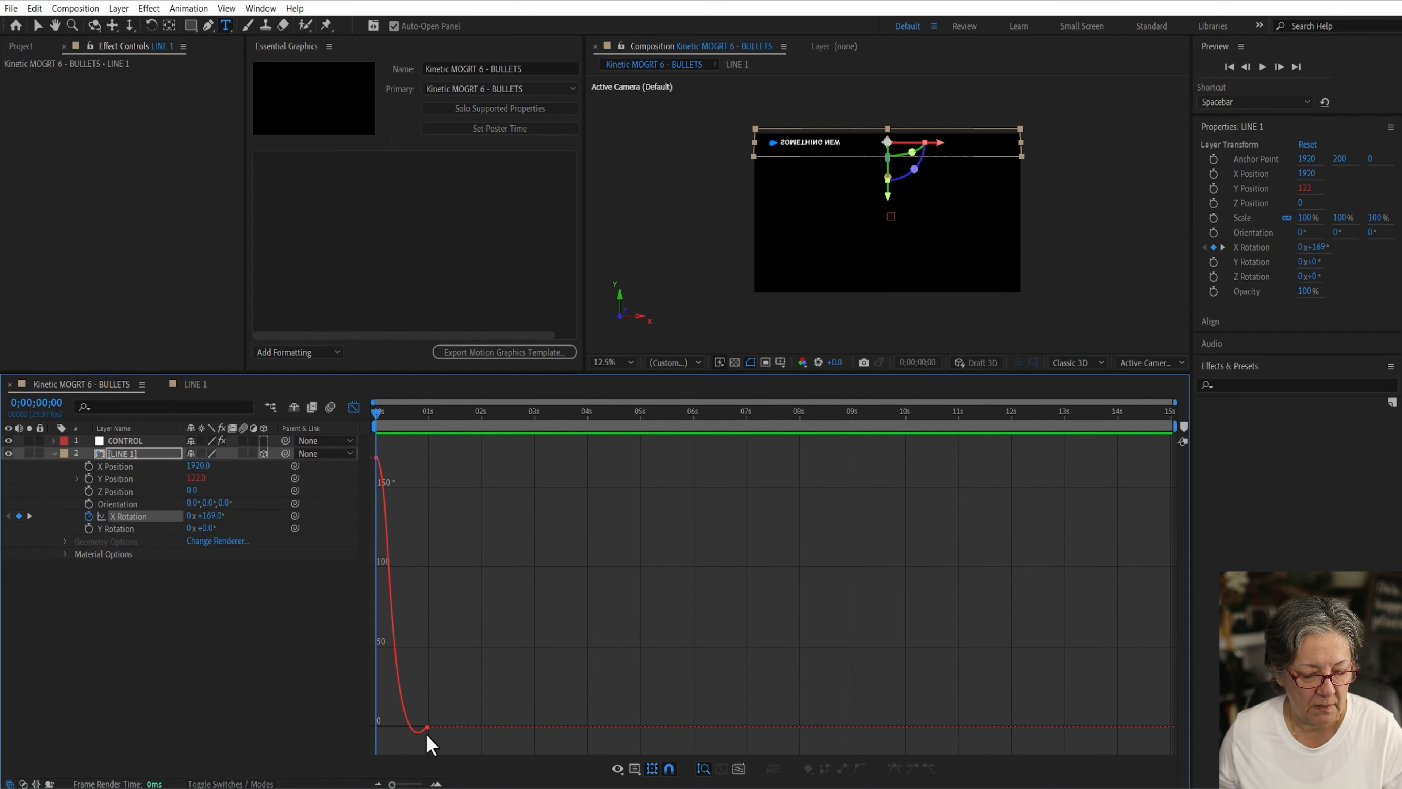
{"action": "left_click_drag", "start_coordinate": [428, 728], "coordinate": [494, 721]}
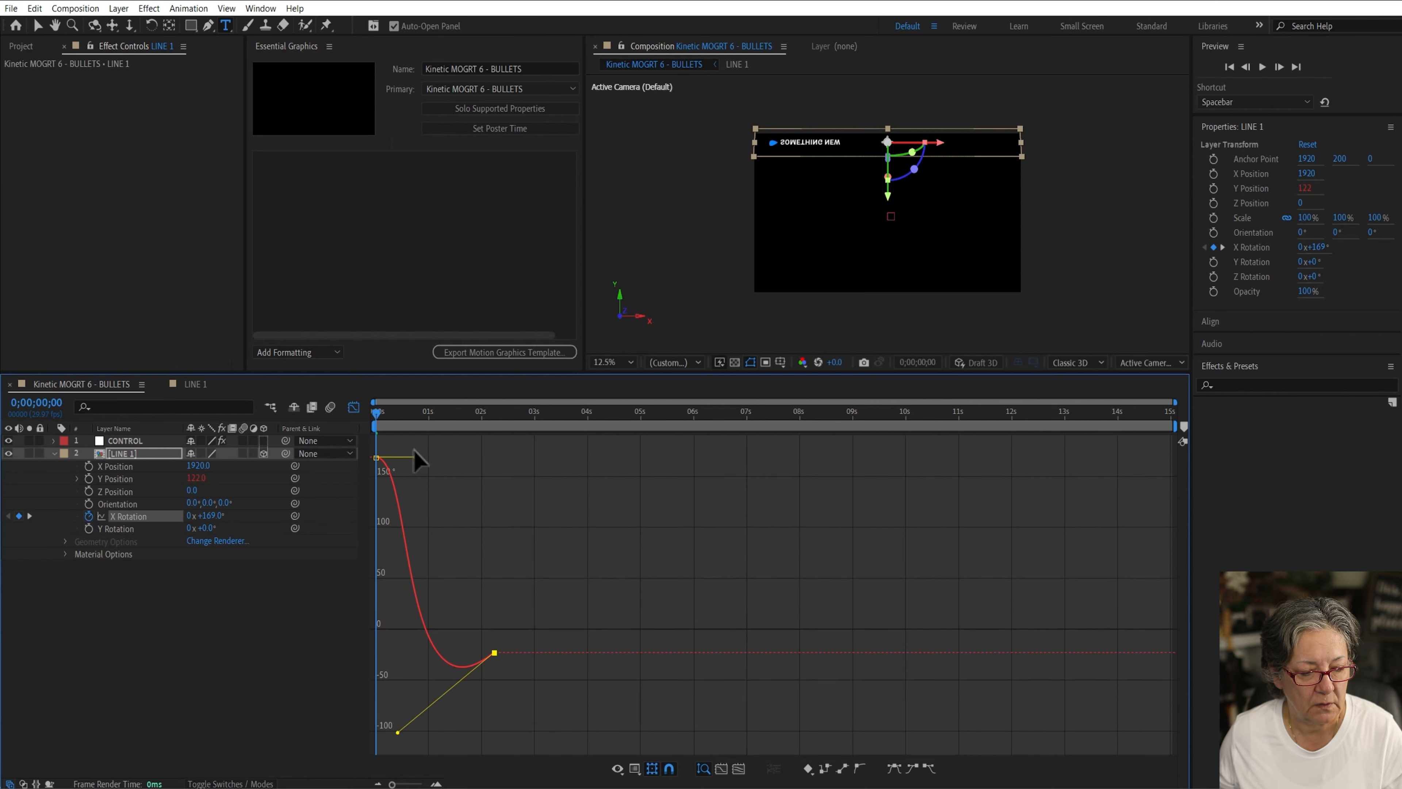
{"action": "left_click_drag", "start_coordinate": [415, 456], "coordinate": [445, 450]}
{"action": "left_click", "coordinate": [428, 420]}
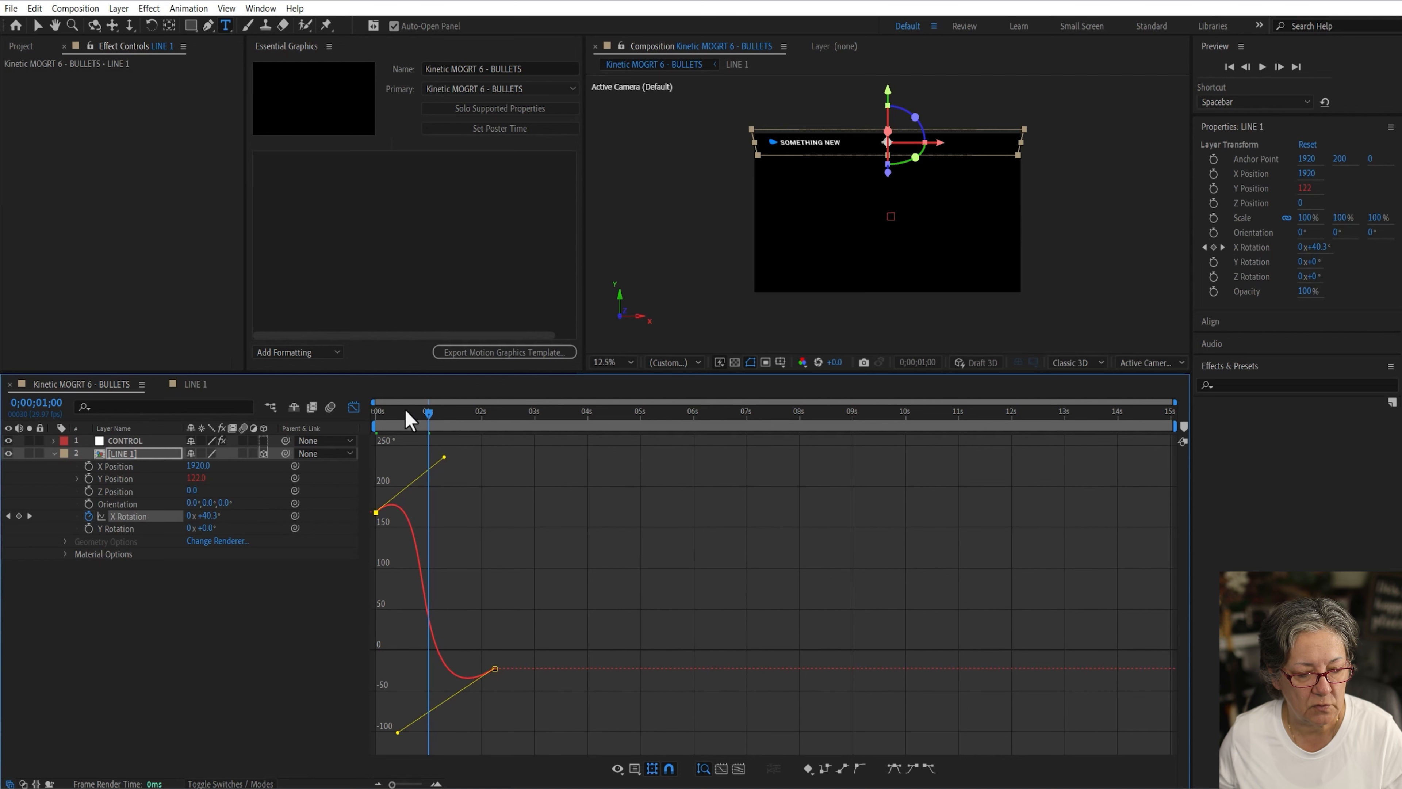
Step: Preview the flip animation from the beginning
{"action": "key", "text": "Home"}
{"action": "key", "text": "space"}
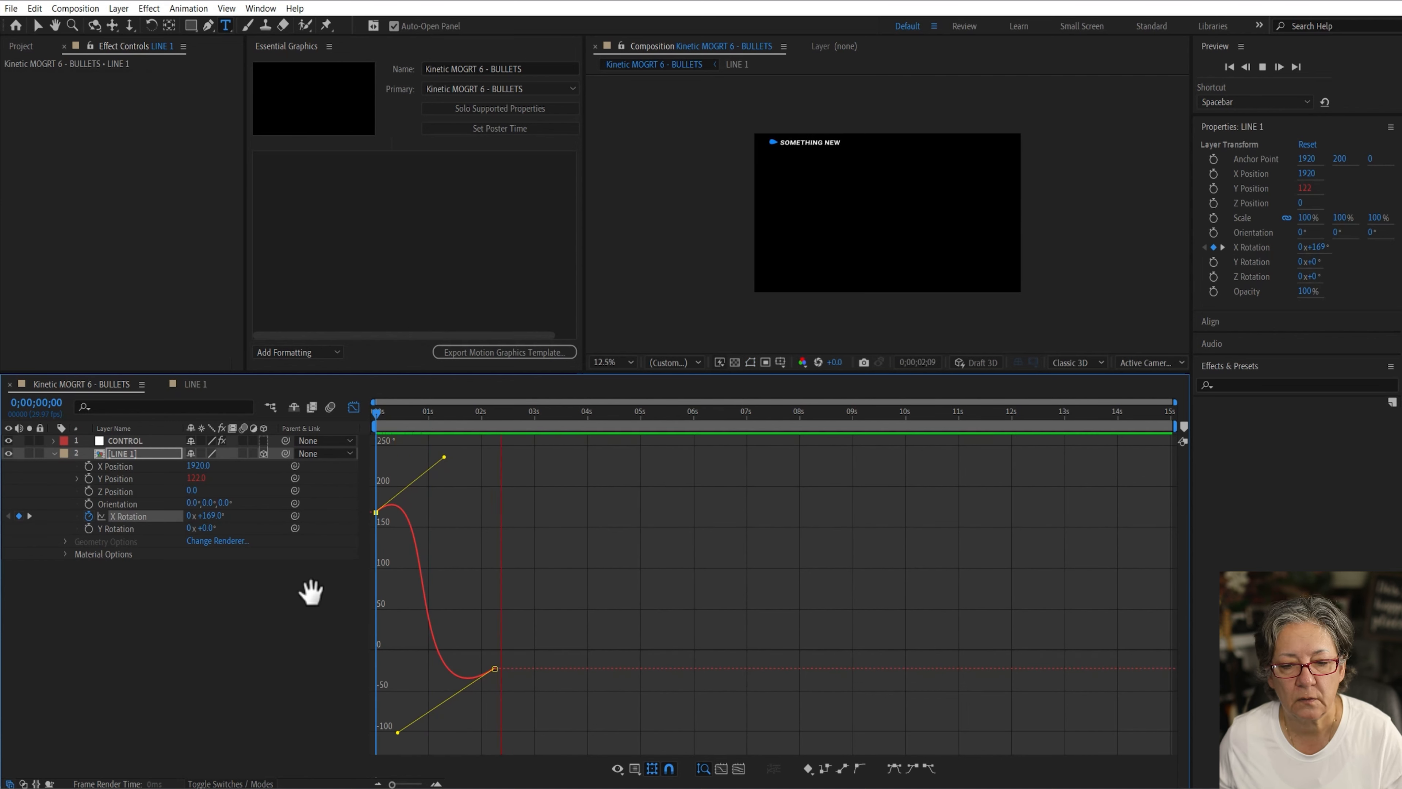
{"action": "key", "text": "space"}
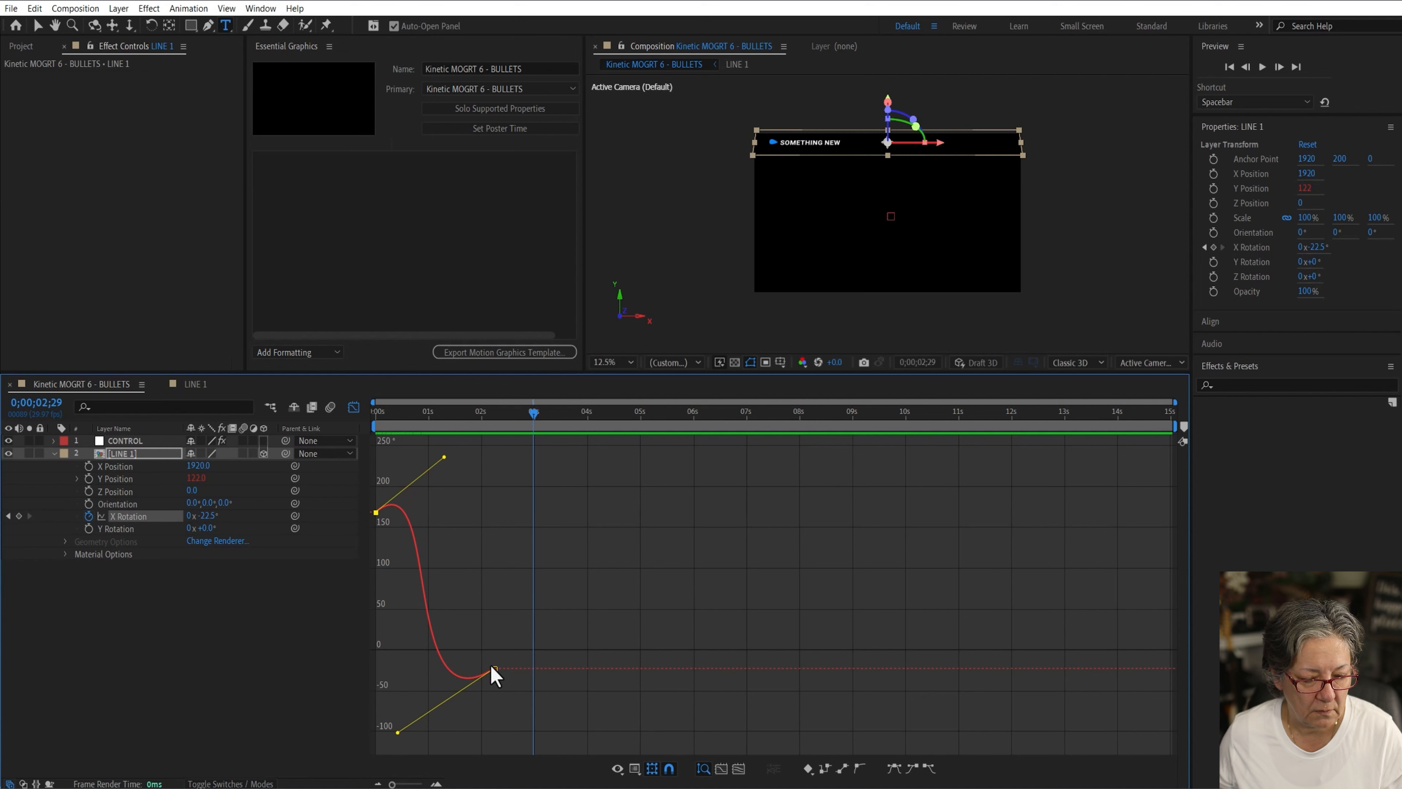
Step: Set the end X Rotation keyframe to 0° on the graph and preview the flip
{"action": "left_click_drag", "start_coordinate": [495, 675], "coordinate": [496, 664]}
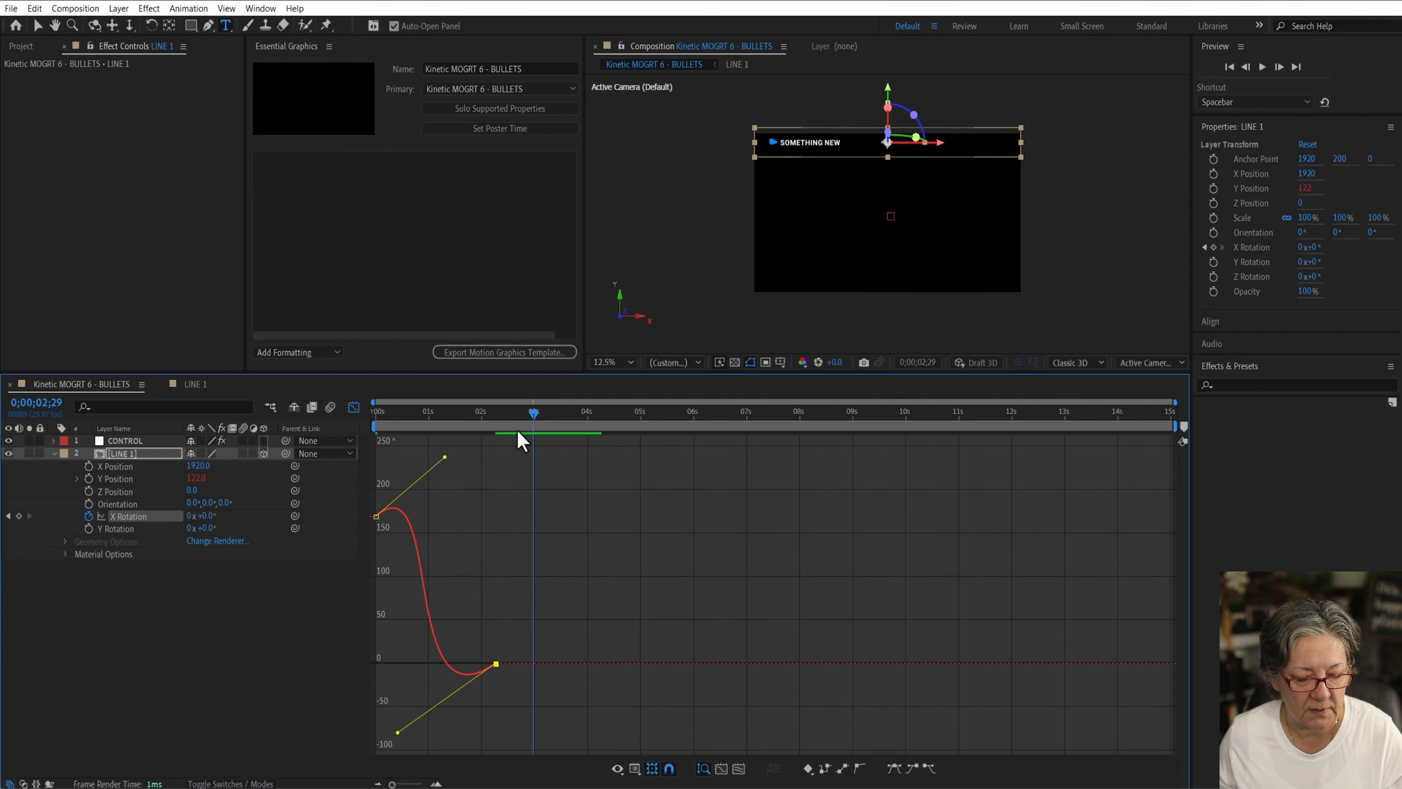
{"action": "key", "text": "space"}
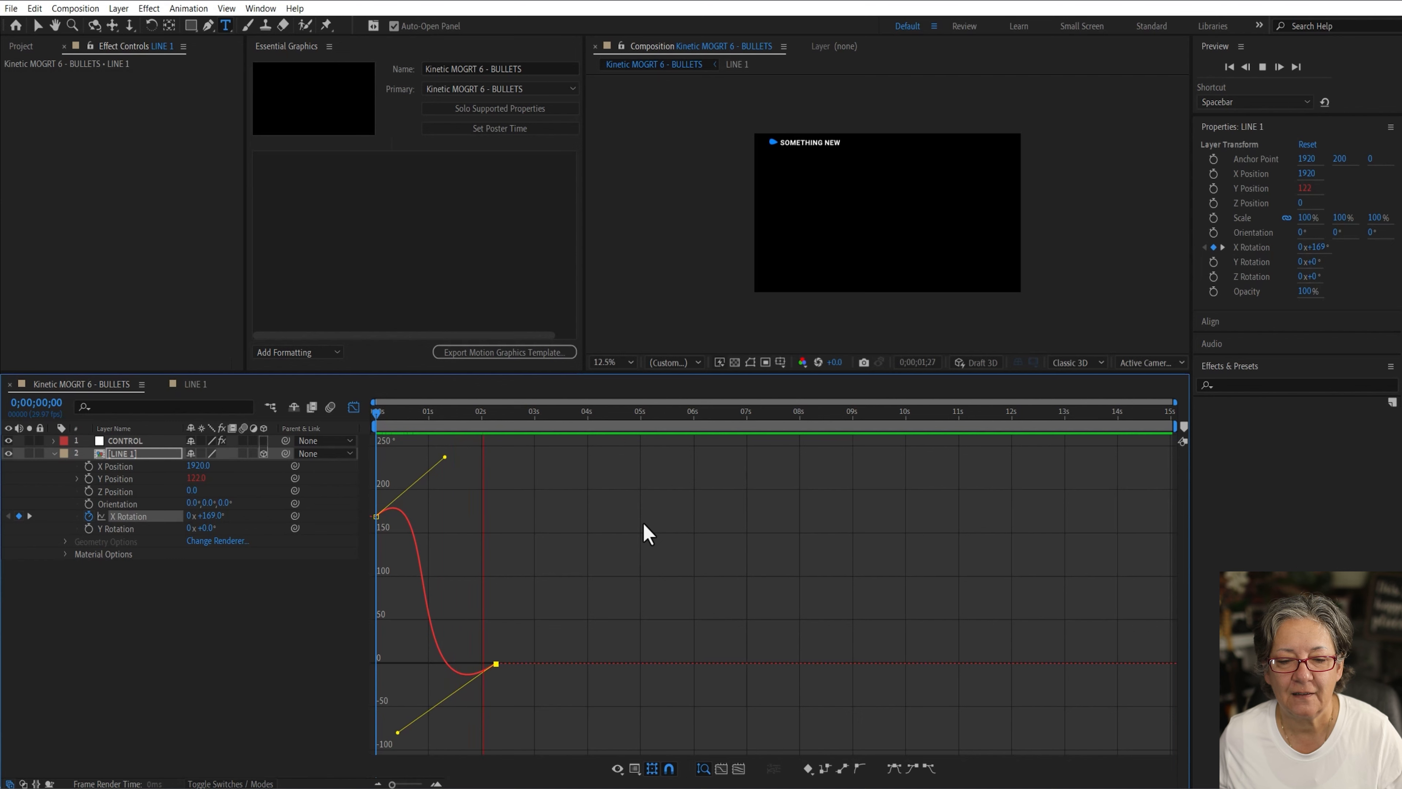
{"action": "key", "text": "space"}
Step: Lengthen the end keyframe's incoming handle for a deeper overshoot, then preview the flip from the start
{"action": "left_click", "coordinate": [485, 419]}
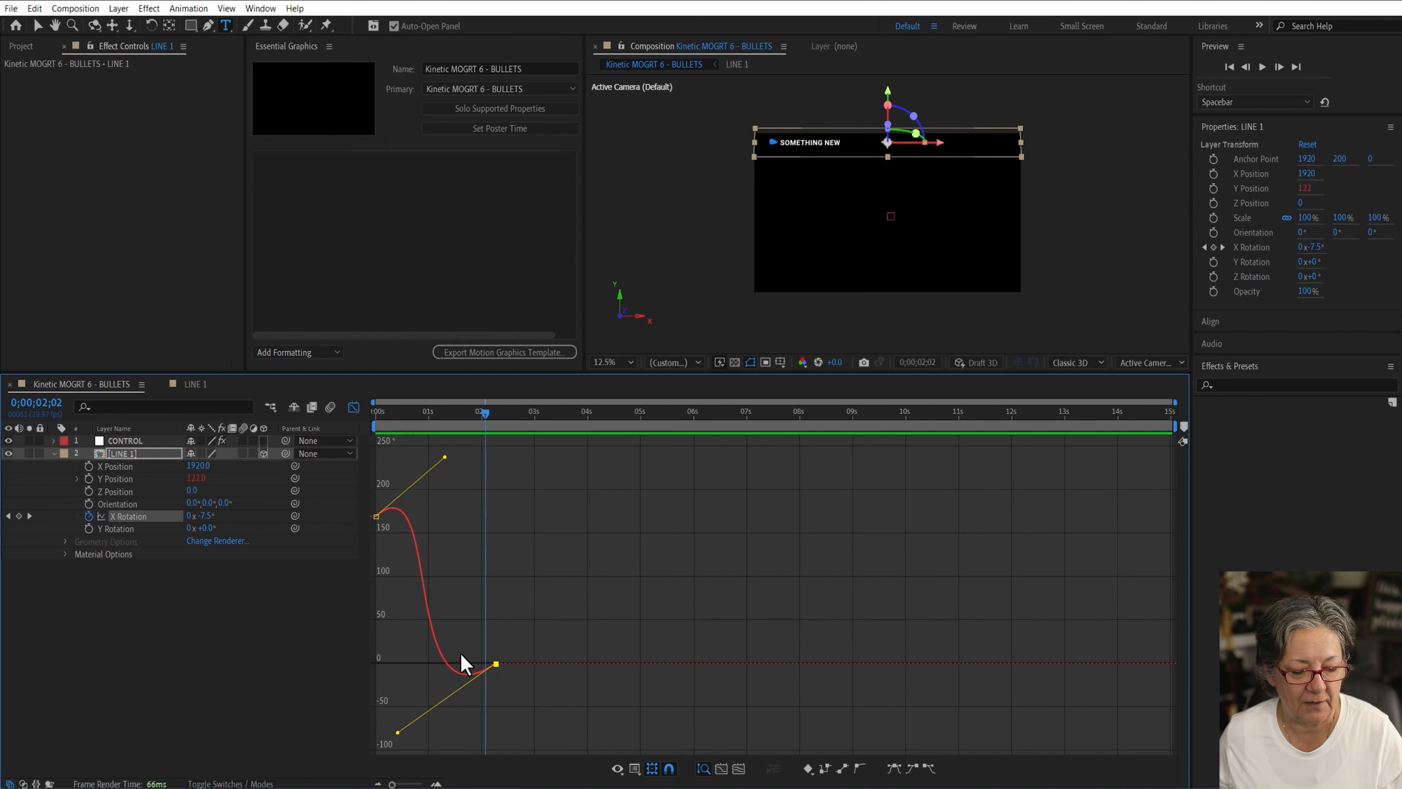
{"action": "left_click_drag", "start_coordinate": [398, 733], "coordinate": [428, 738]}
{"action": "key", "text": "Home"}
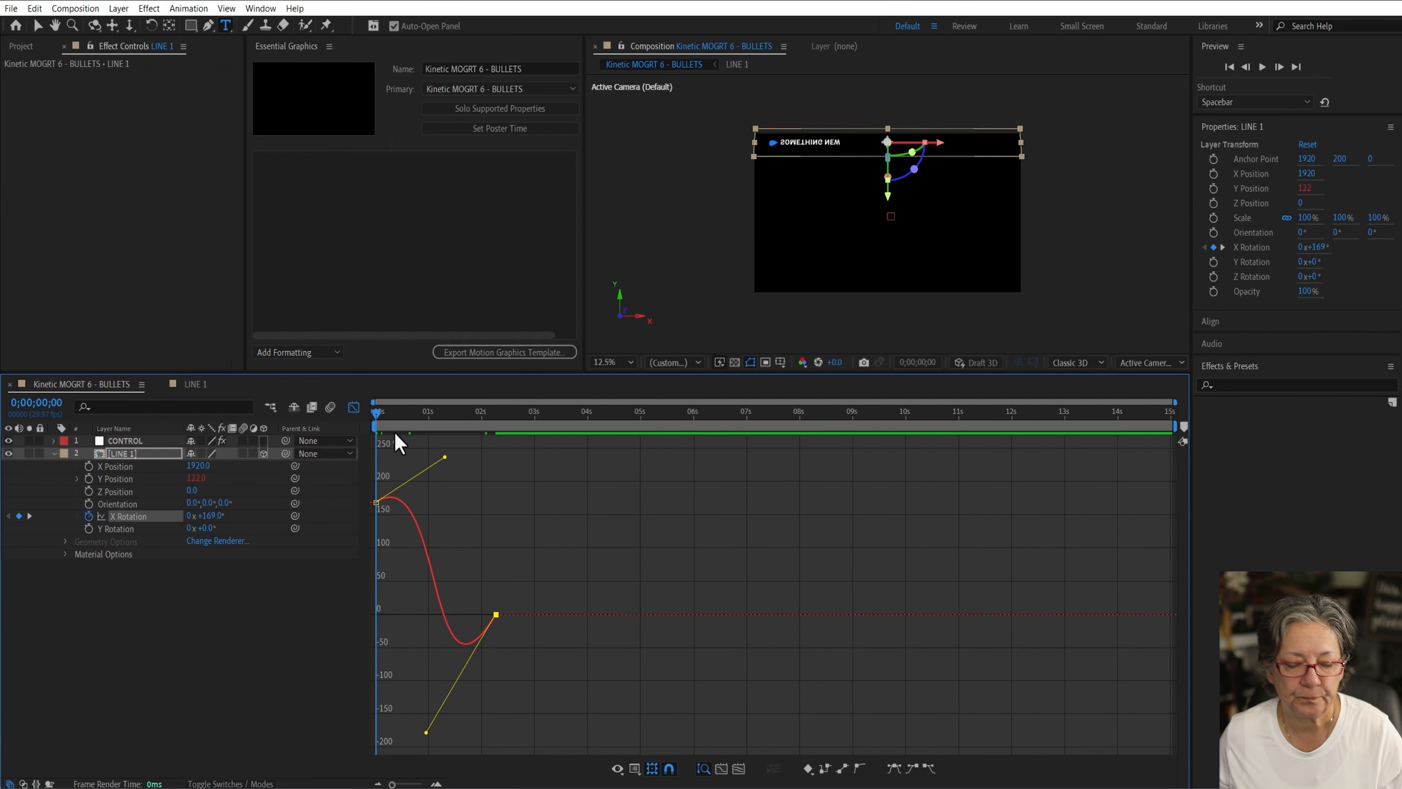
{"action": "key", "text": "space"}
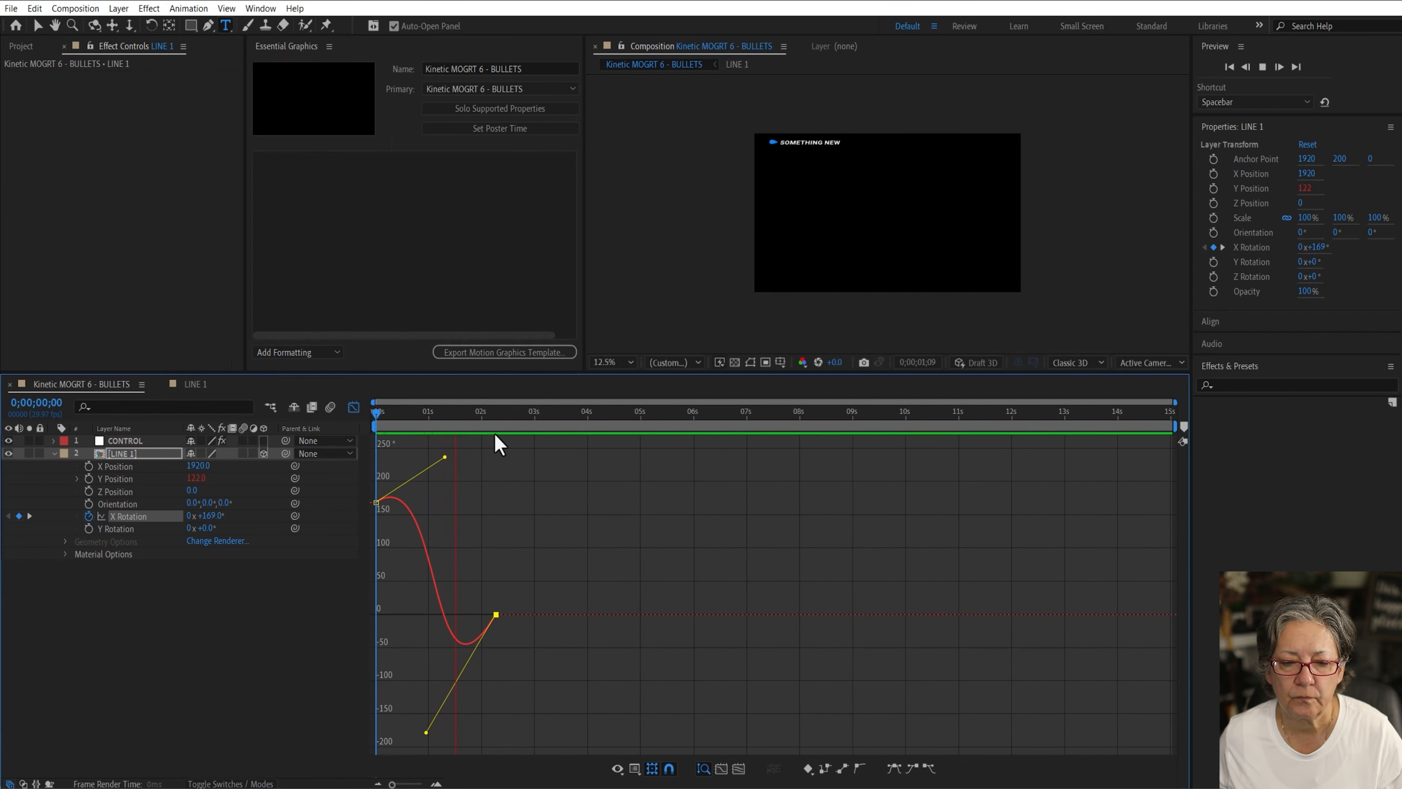
{"action": "key", "text": "space"}
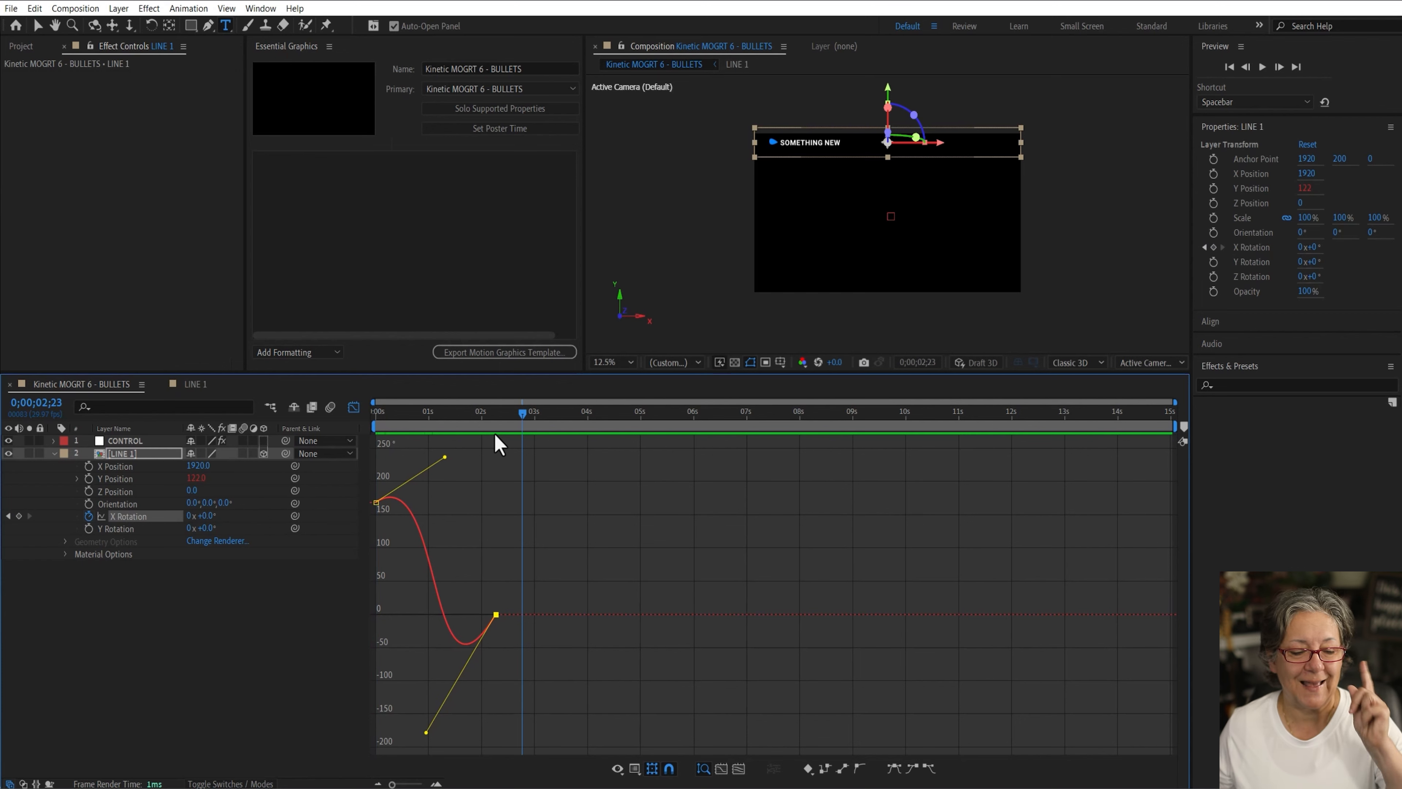
Step: Collapse the LINE 1 properties and add a new Spot Light layer with the default light settings
{"action": "left_click", "coordinate": [257, 652]}
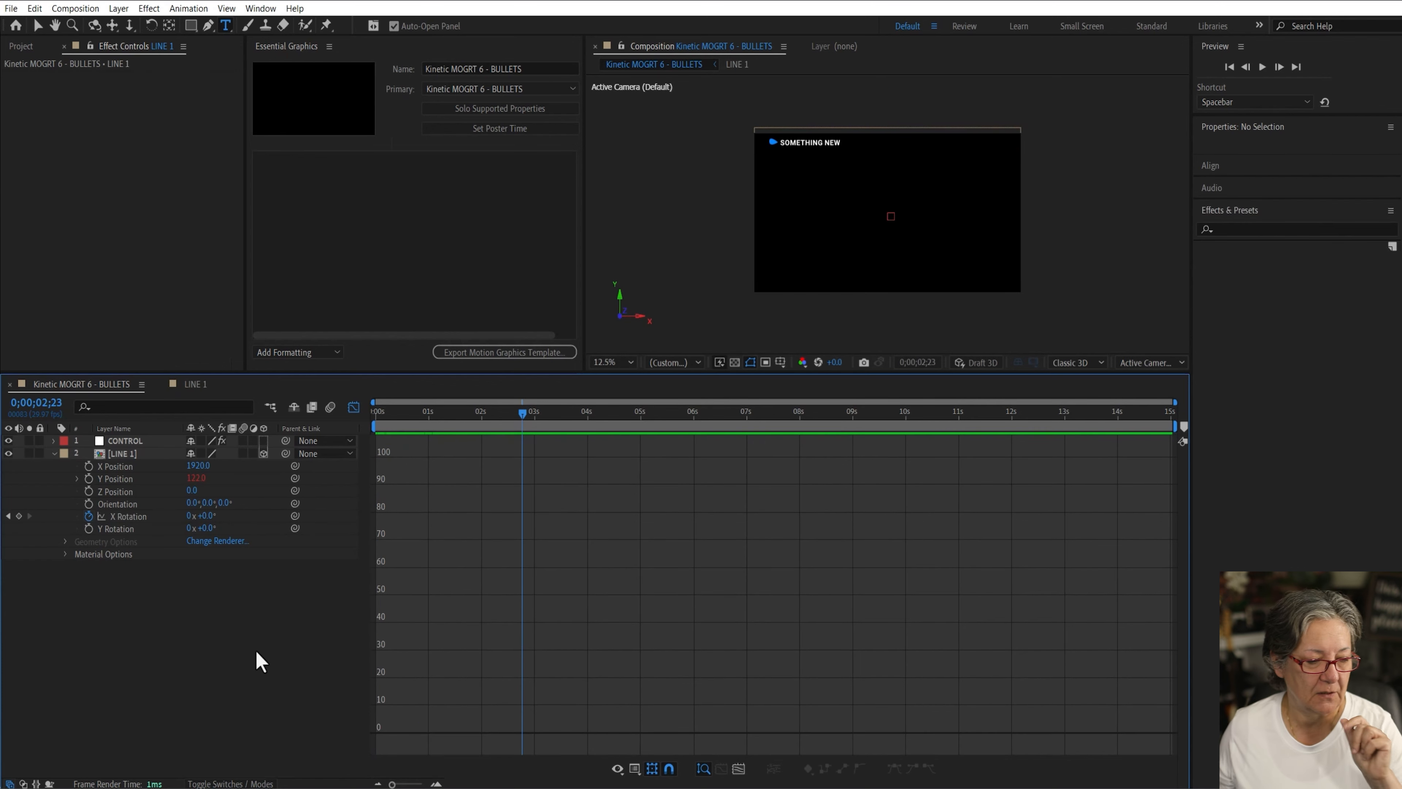
{"action": "left_click", "coordinate": [52, 454]}
{"action": "left_click", "coordinate": [145, 454]}
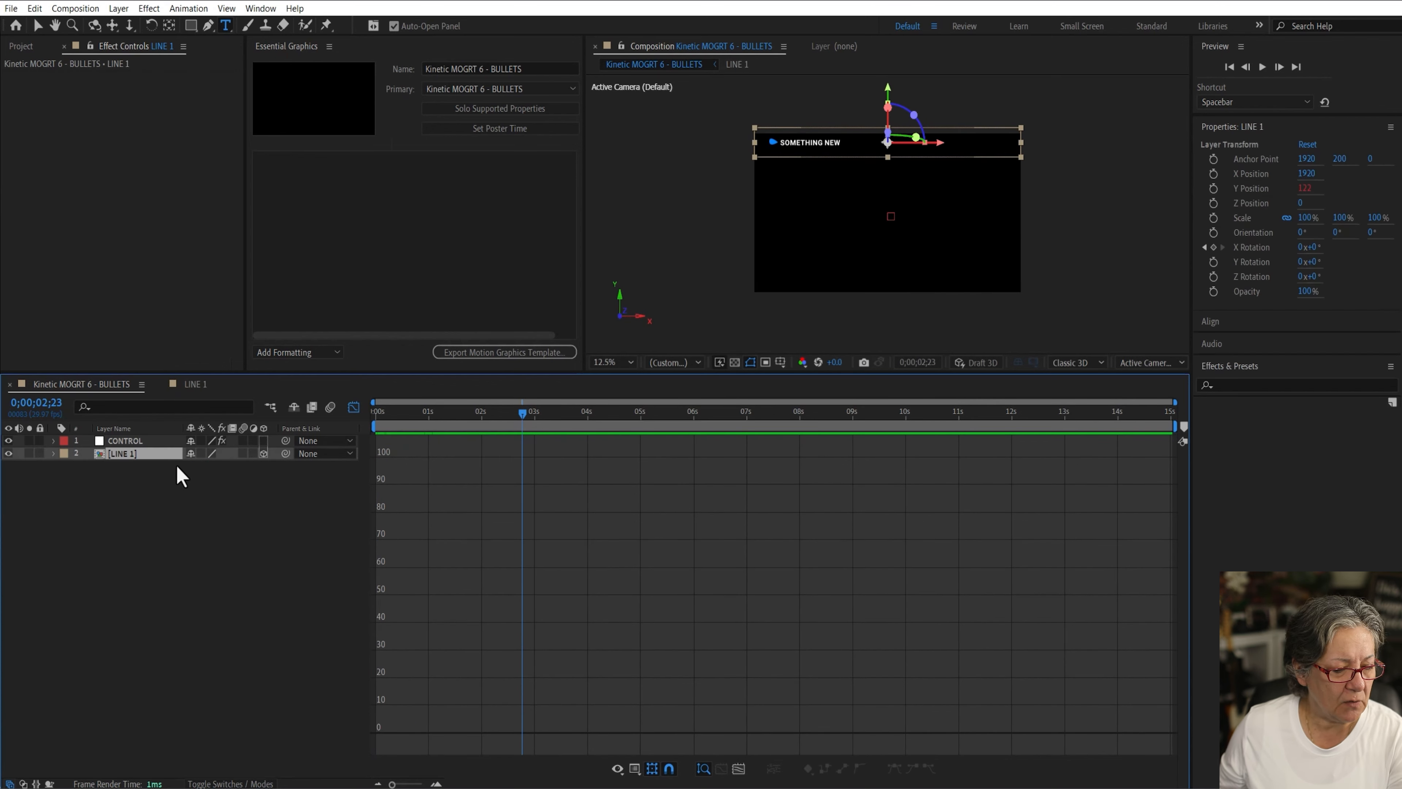
{"action": "left_click", "coordinate": [114, 10]}
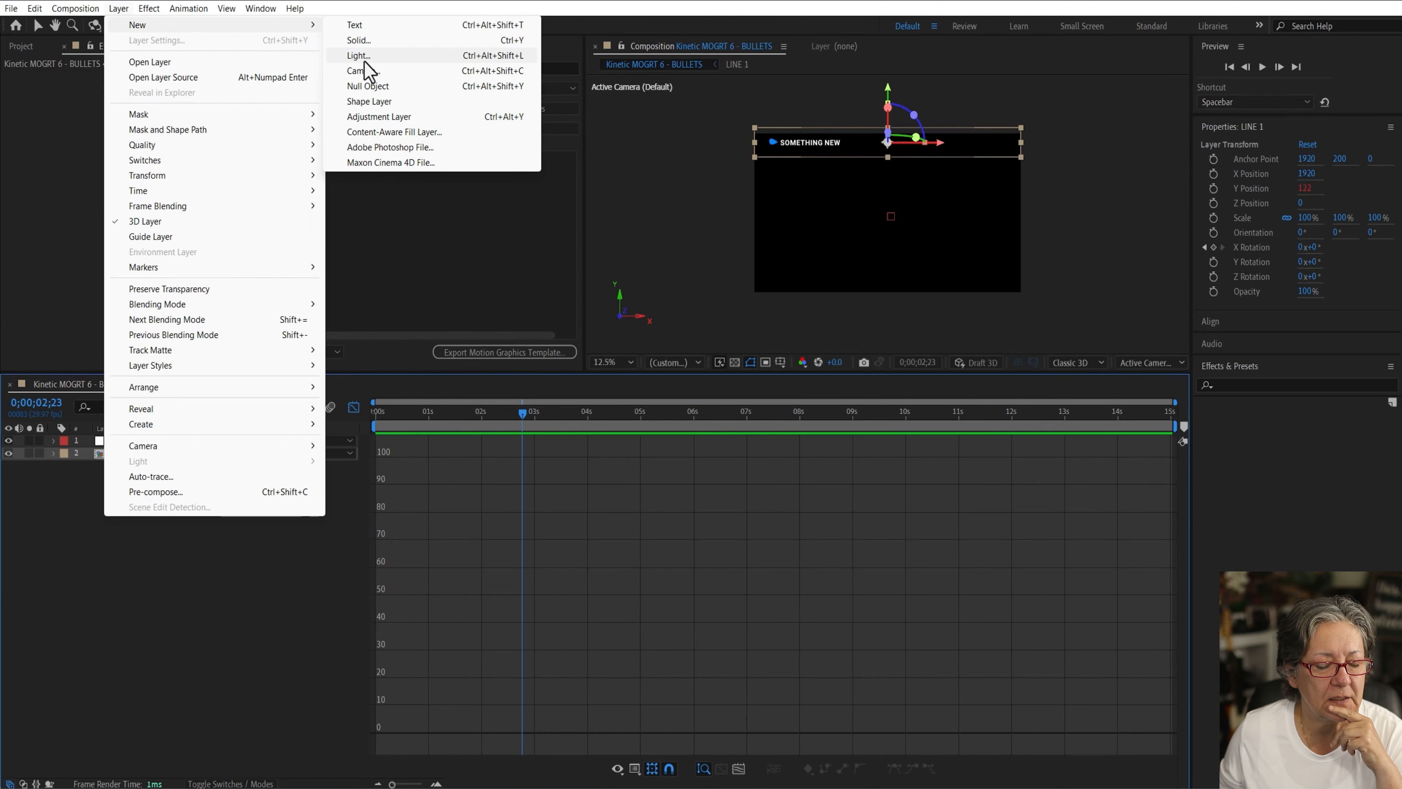
{"action": "left_click", "coordinate": [356, 55]}
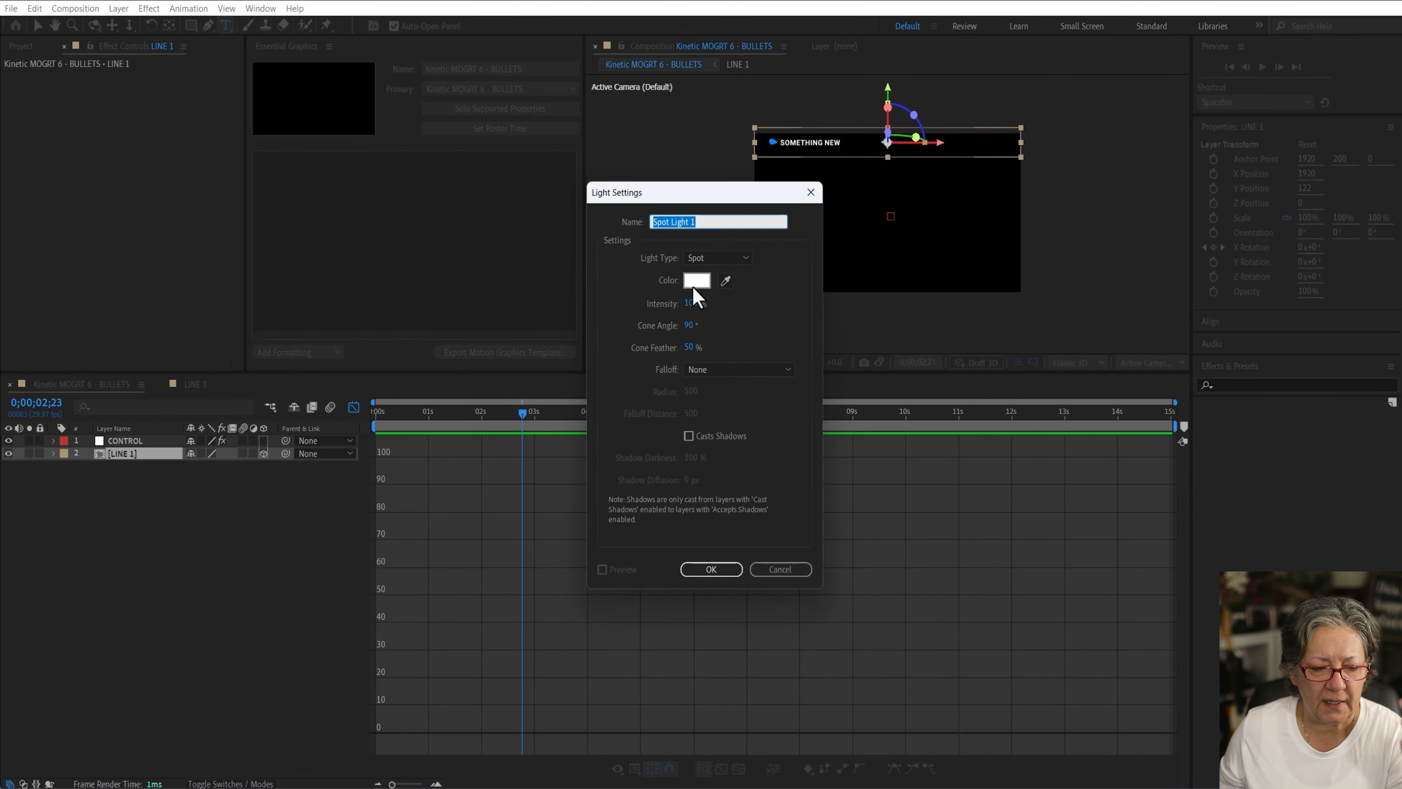
{"action": "left_click", "coordinate": [712, 569]}
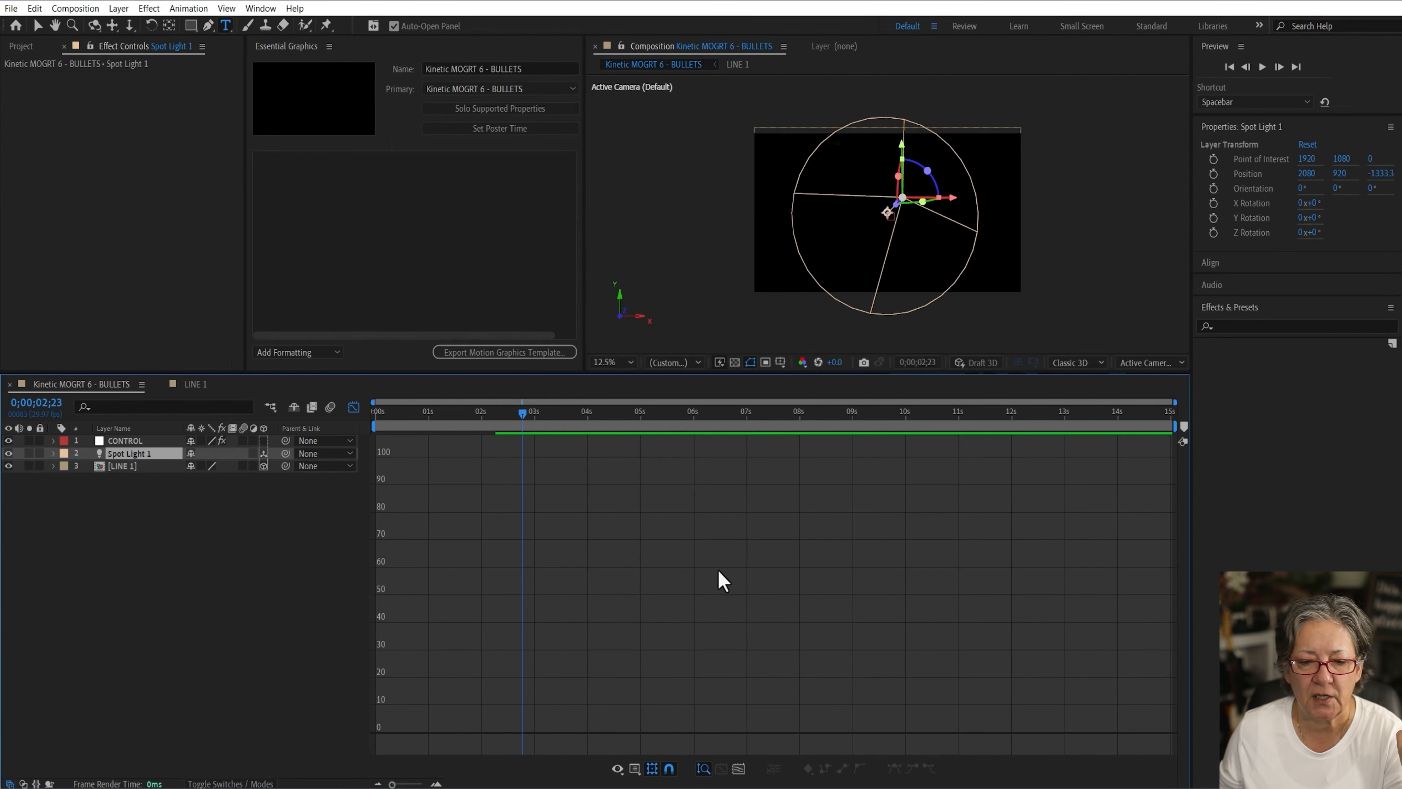
Step: Move the spot light so it sits above the SOMETHING NEW text and shines across it
{"action": "left_click", "coordinate": [37, 25]}
{"action": "left_click_drag", "start_coordinate": [895, 203], "coordinate": [974, 135]}
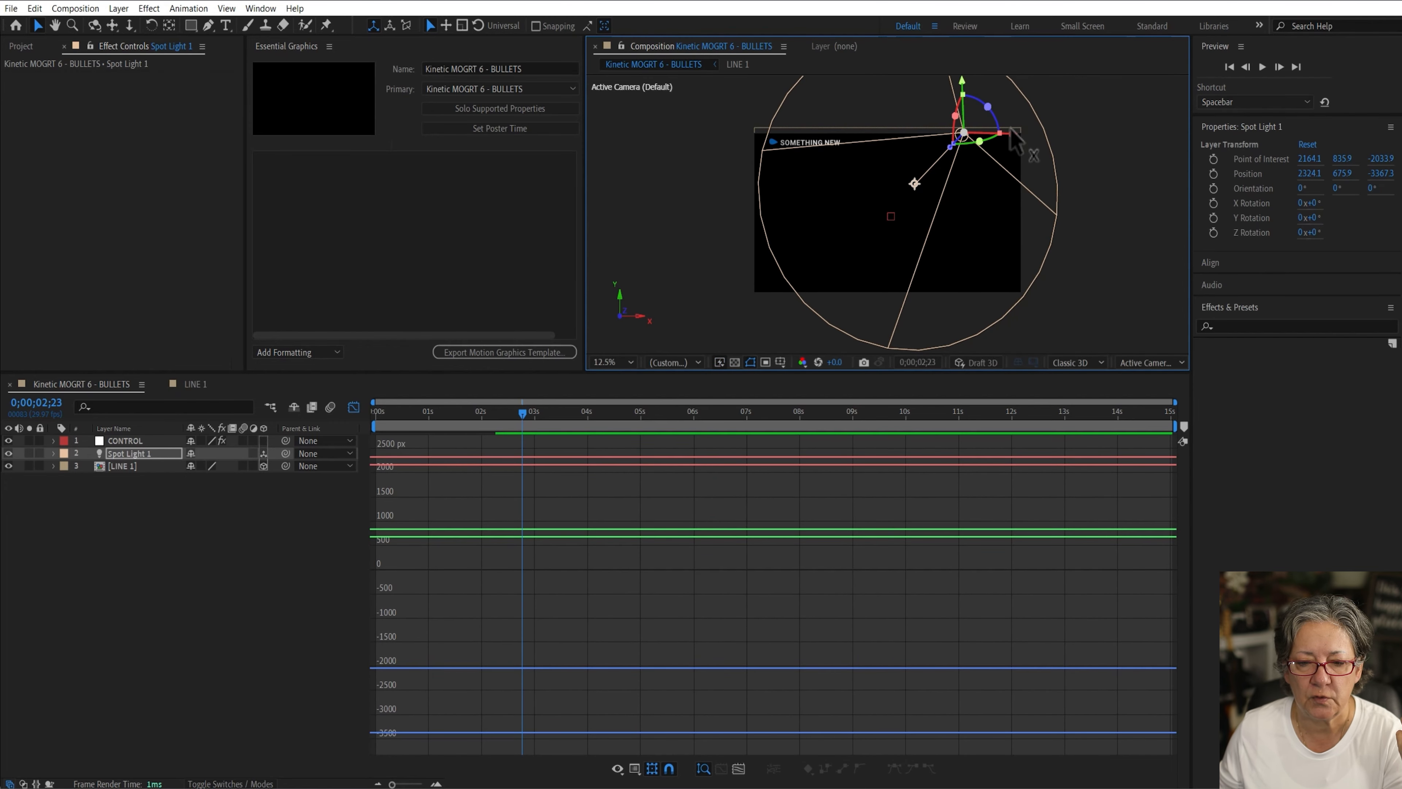
{"action": "left_click_drag", "start_coordinate": [1011, 132], "coordinate": [909, 133]}
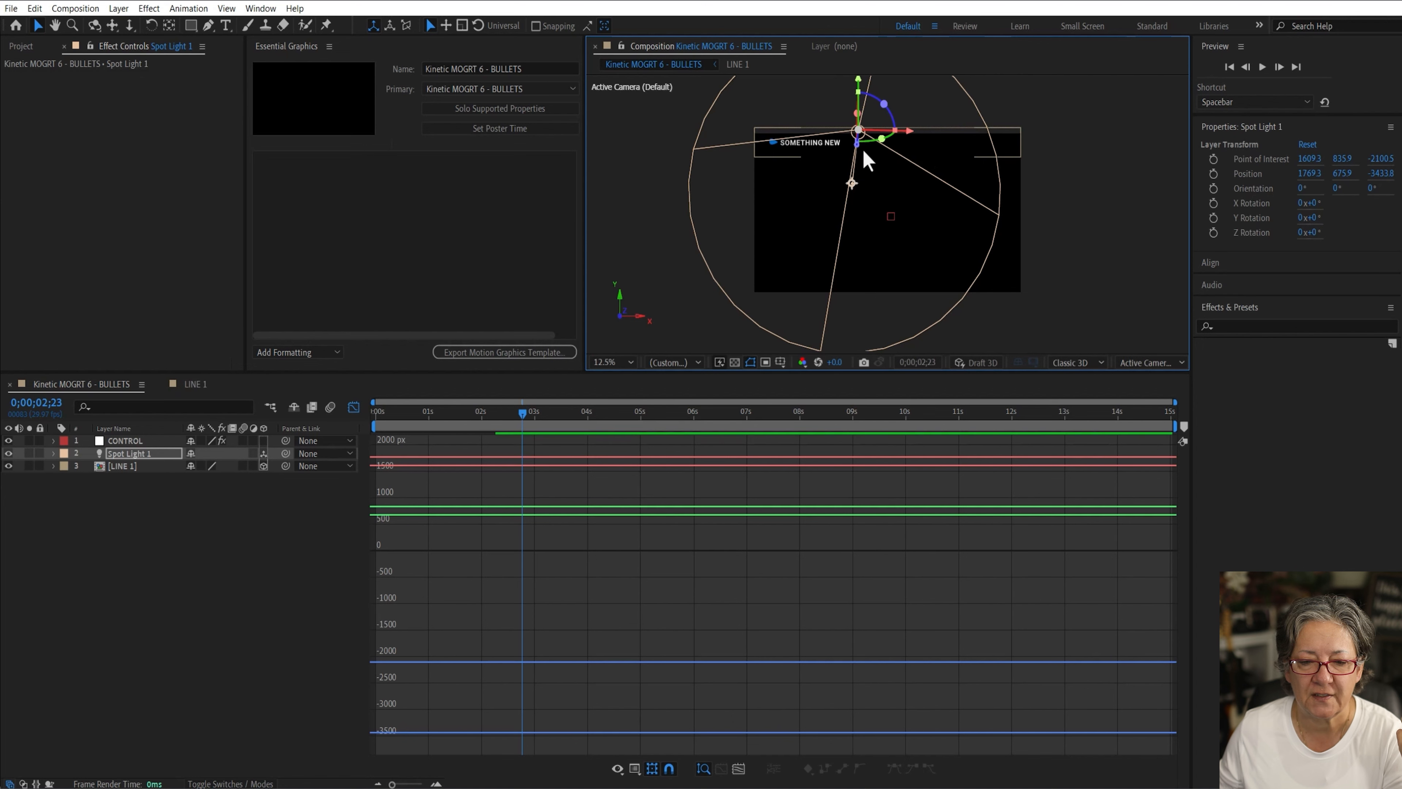
{"action": "left_click_drag", "start_coordinate": [858, 85], "coordinate": [859, 77]}
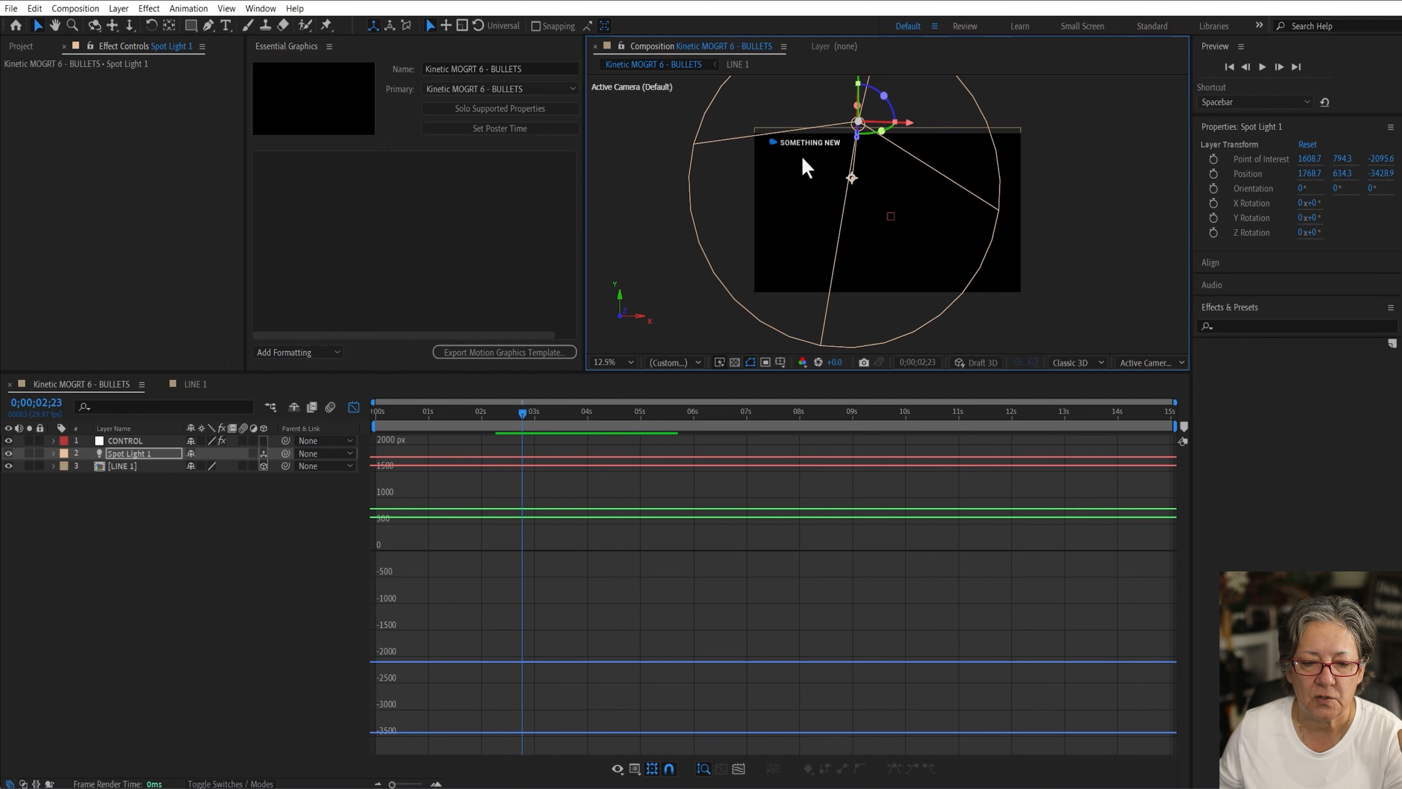
Step: Set LINE 1's Material Options to Specular Shininess 39%, Specular Intensity 72% and Metal 19%
{"action": "scroll", "coordinate": [803, 157], "scroll_direction": "up", "scroll_amount": 3}
{"action": "key", "text": "space"}
{"action": "left_click_drag", "start_coordinate": [808, 166], "coordinate": [1095, 266]}
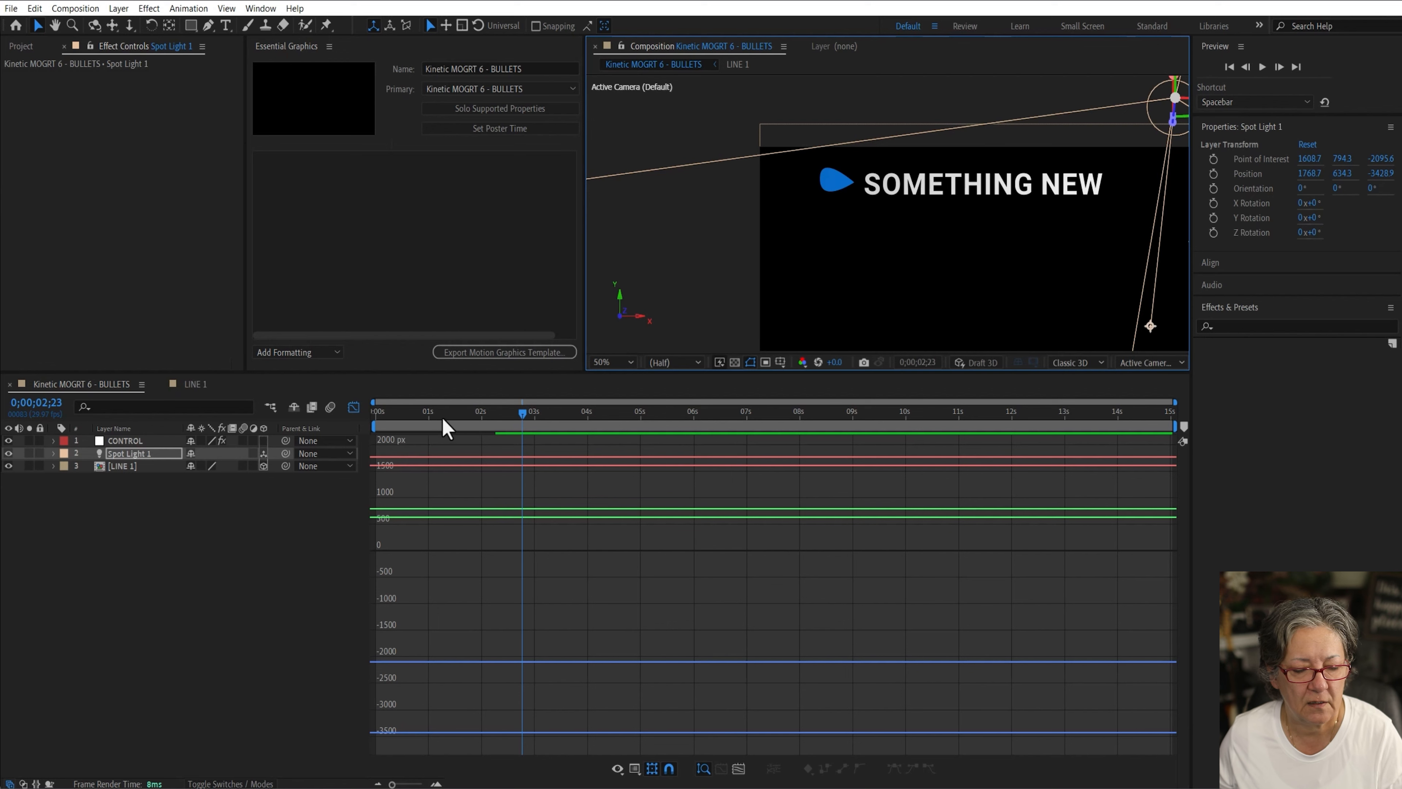
{"action": "mouse_move", "coordinate": [442, 418]}
{"action": "left_mouse_down"}
{"action": "mouse_move", "coordinate": [381, 418]}
{"action": "mouse_move", "coordinate": [460, 420]}
{"action": "mouse_move", "coordinate": [440, 426]}
{"action": "left_mouse_up"}
{"action": "left_click", "coordinate": [138, 522]}
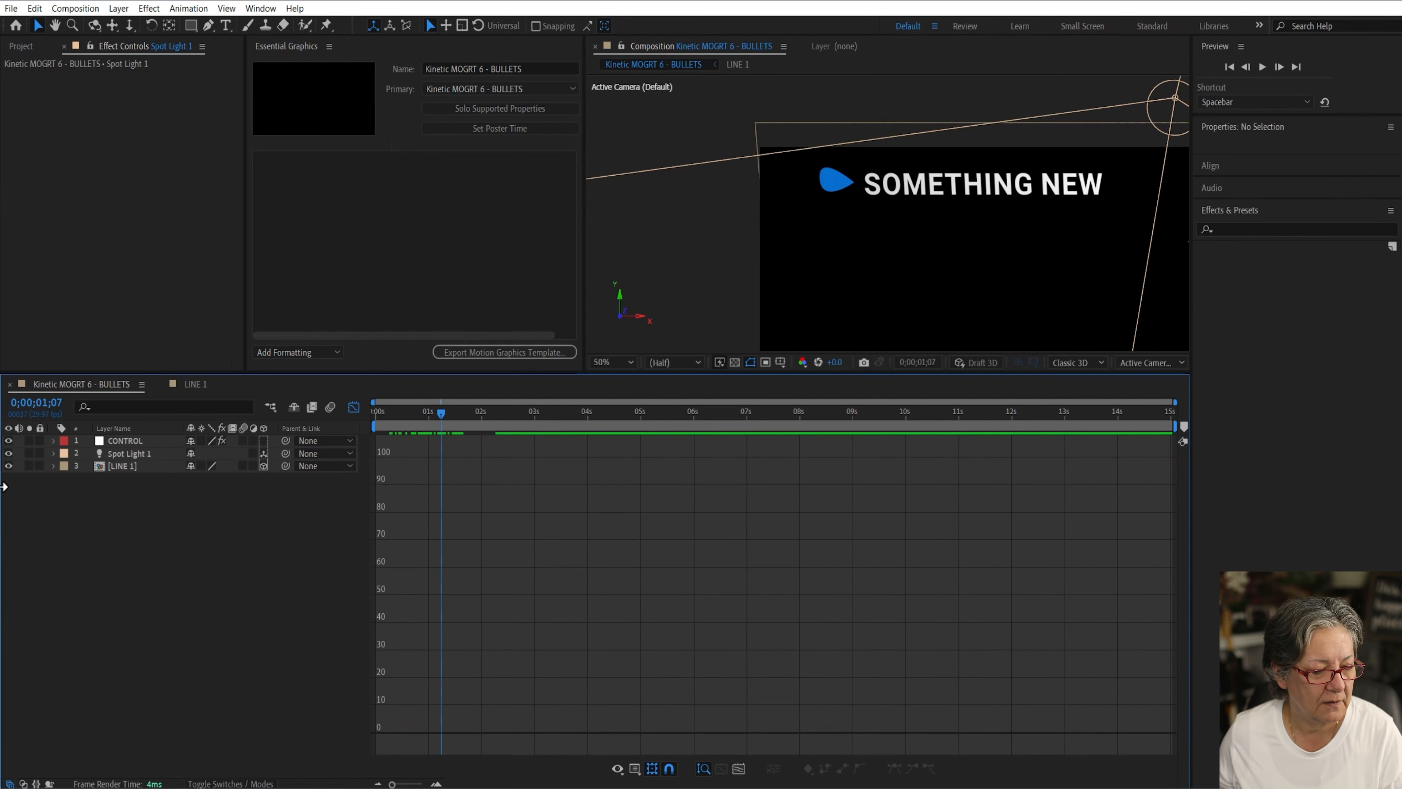
{"action": "left_click", "coordinate": [111, 466]}
{"action": "key", "text": "a"}
{"action": "key", "text": "a"}
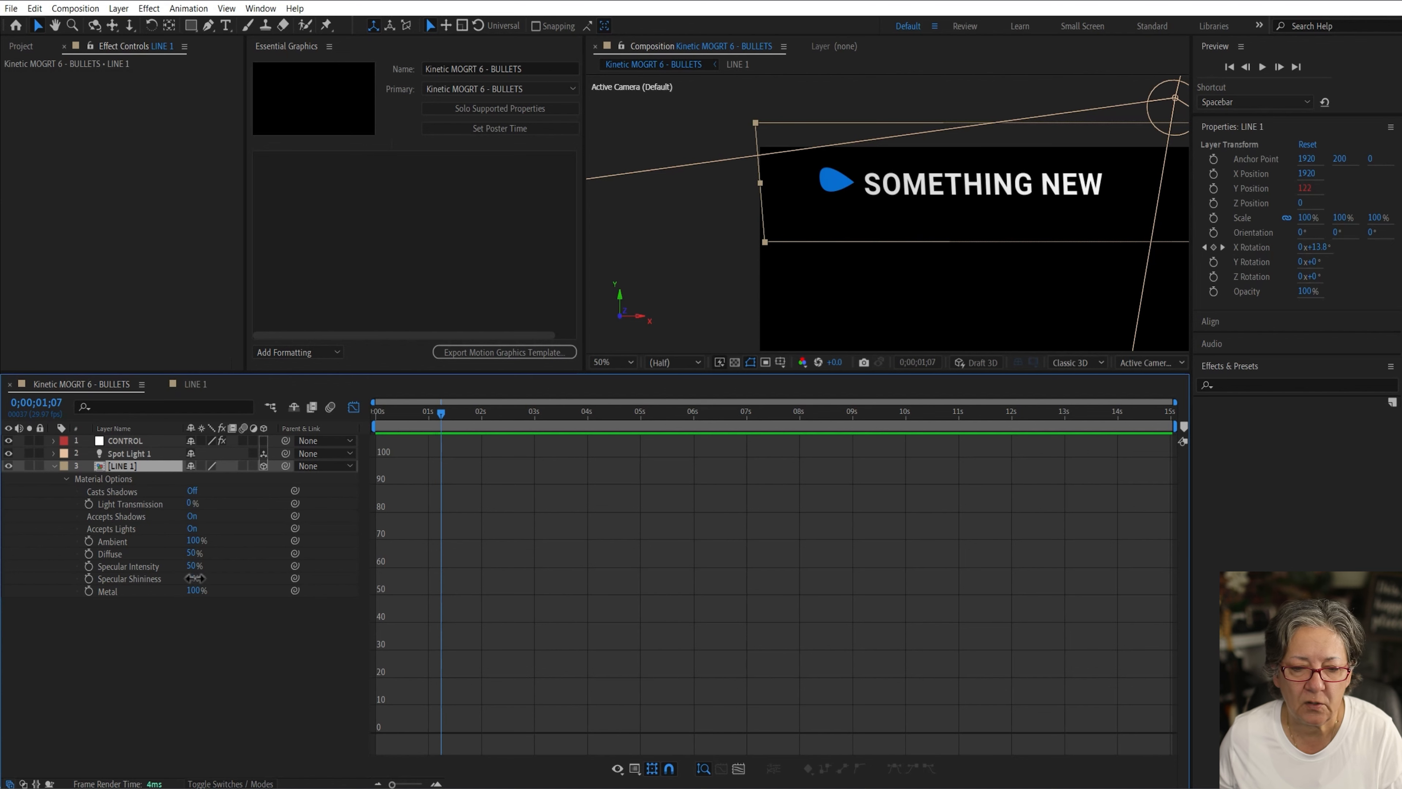
{"action": "left_click_drag", "start_coordinate": [190, 578], "coordinate": [207, 577]}
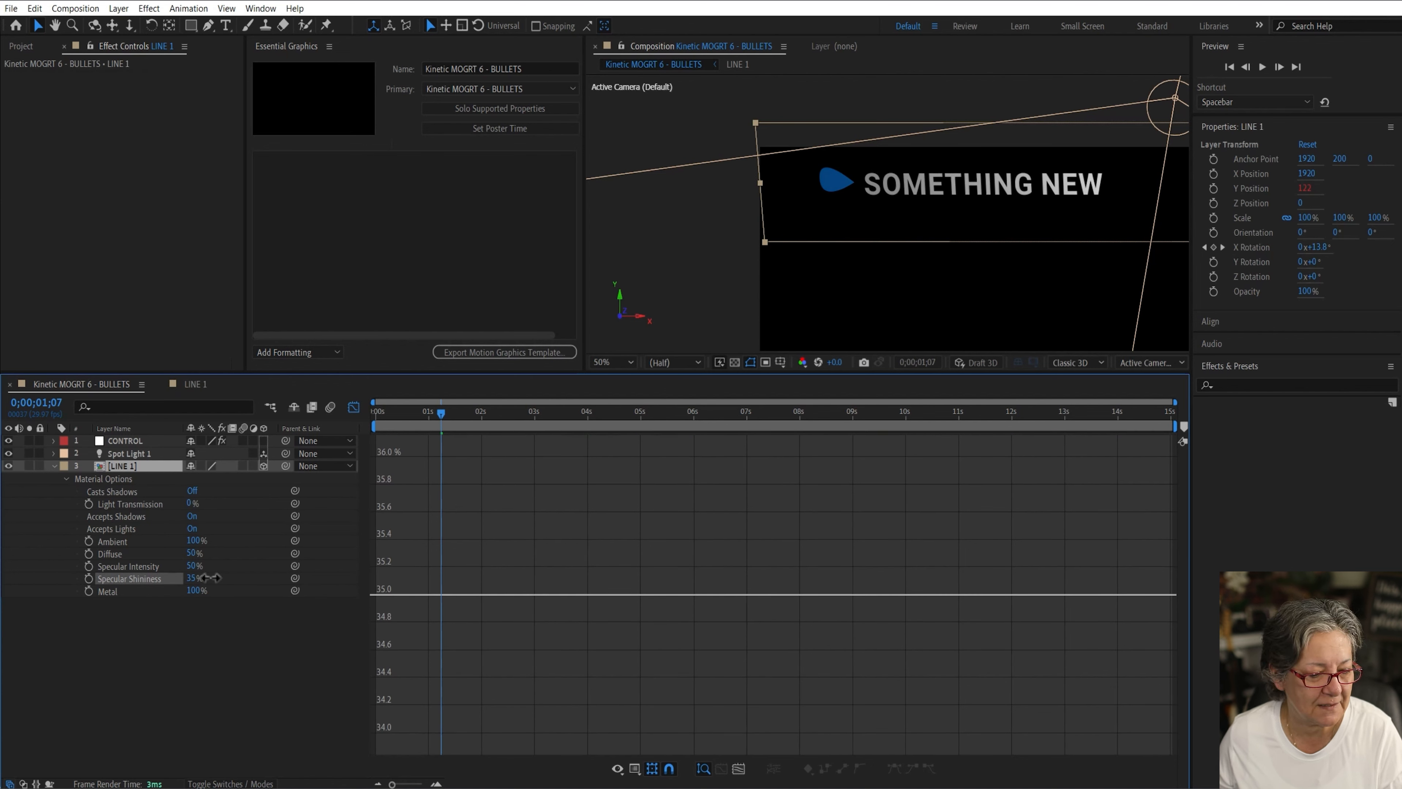
{"action": "mouse_move", "coordinate": [190, 565]}
{"action": "left_mouse_down"}
{"action": "mouse_move", "coordinate": [163, 565]}
{"action": "mouse_move", "coordinate": [210, 567]}
{"action": "left_mouse_up"}
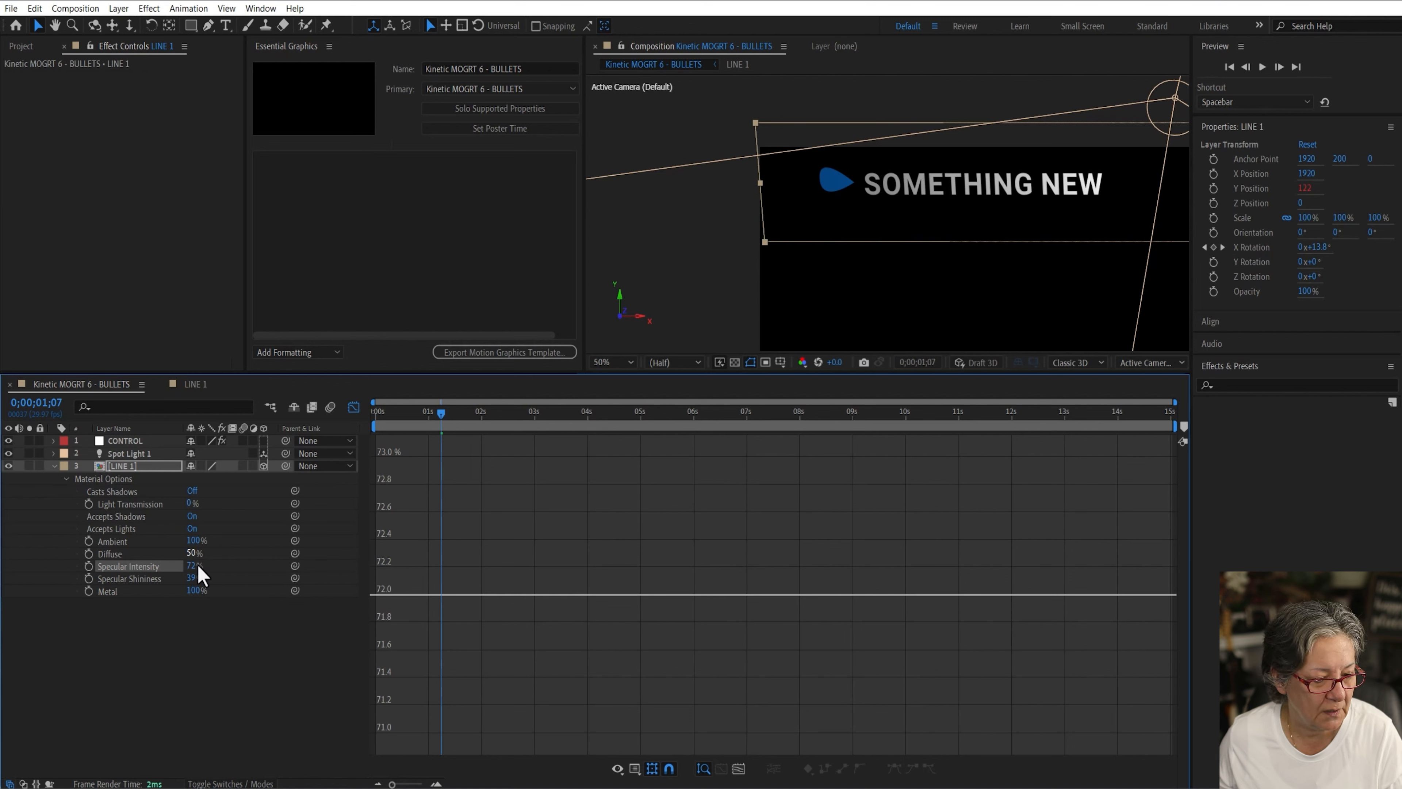
{"action": "left_click_drag", "start_coordinate": [194, 591], "coordinate": [169, 593]}
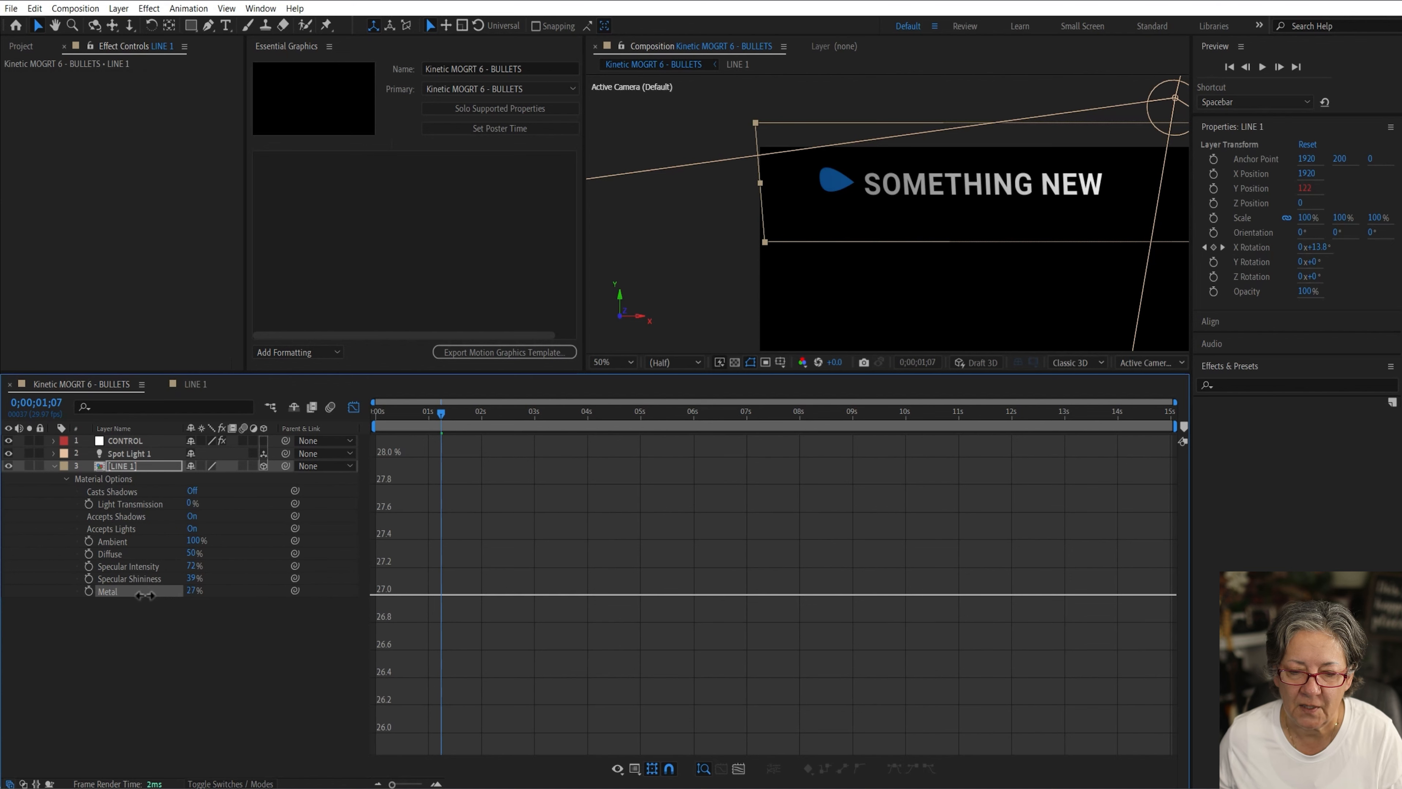
Step: Switch back to the layer bars and preview the lit flip from the beginning
{"action": "left_click_drag", "start_coordinate": [442, 424], "coordinate": [329, 432]}
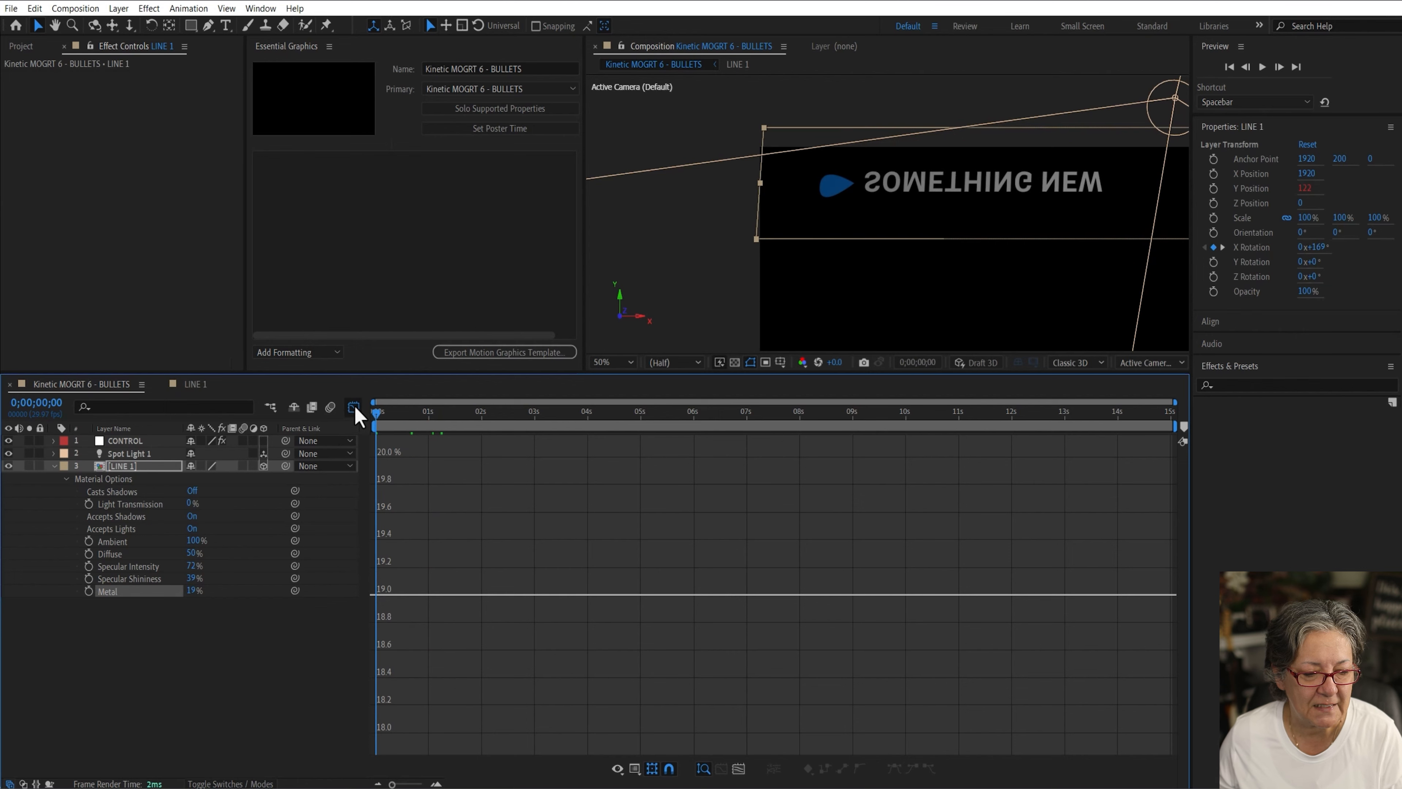
{"action": "left_click", "coordinate": [353, 407]}
{"action": "key", "text": "space"}
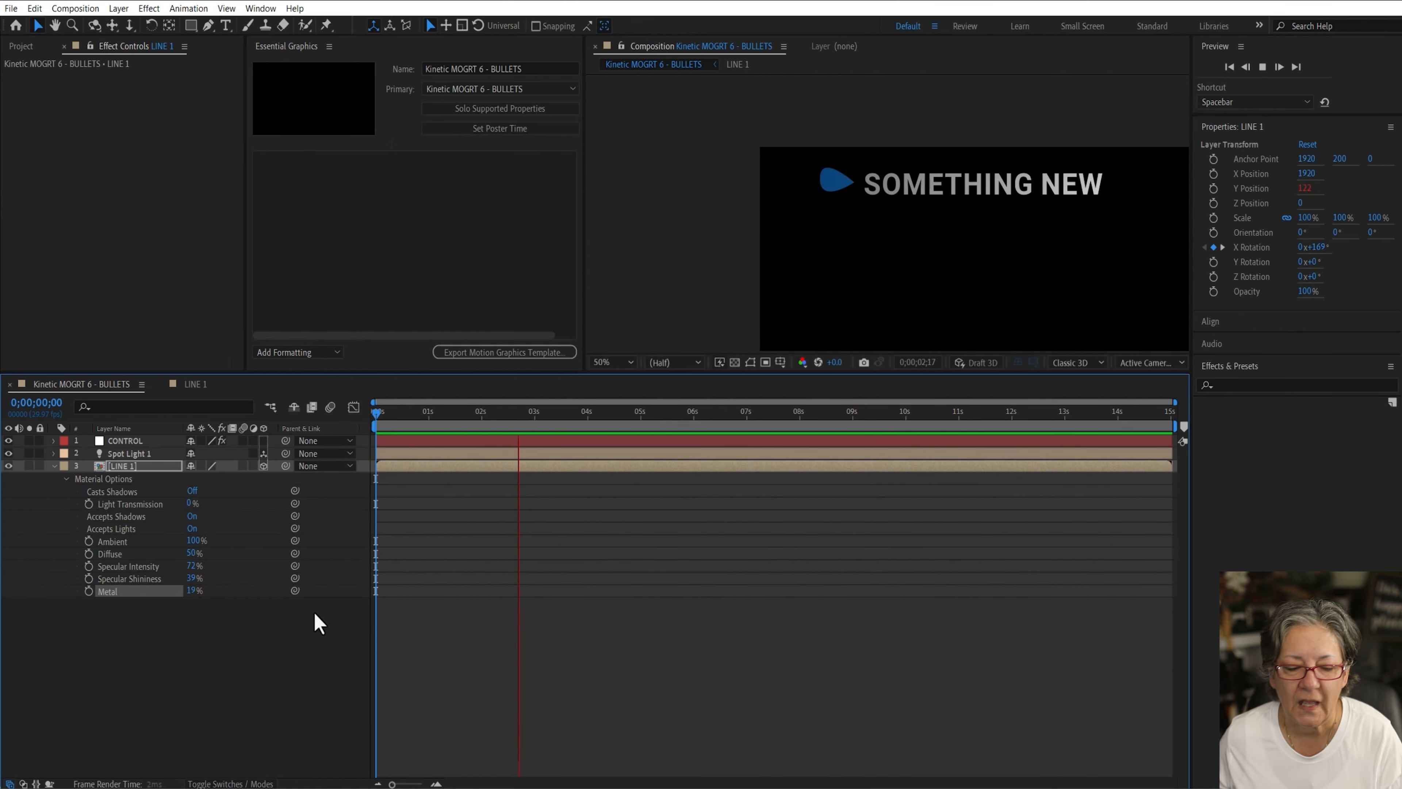
{"action": "key", "text": "space"}
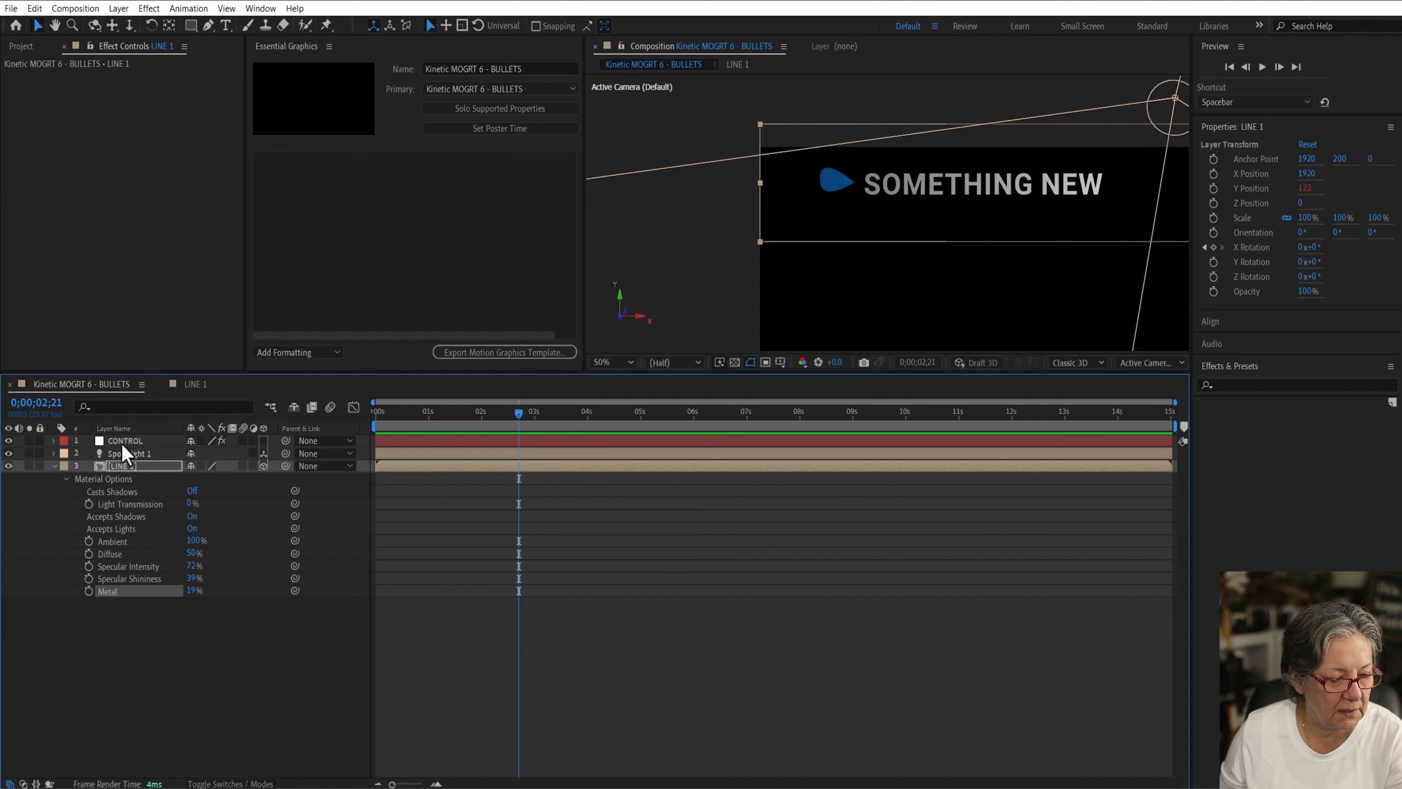
Step: Open the spot light's settings and raise its Intensity to 192%
{"action": "left_click", "coordinate": [119, 455]}
{"action": "double_click", "coordinate": [120, 459]}
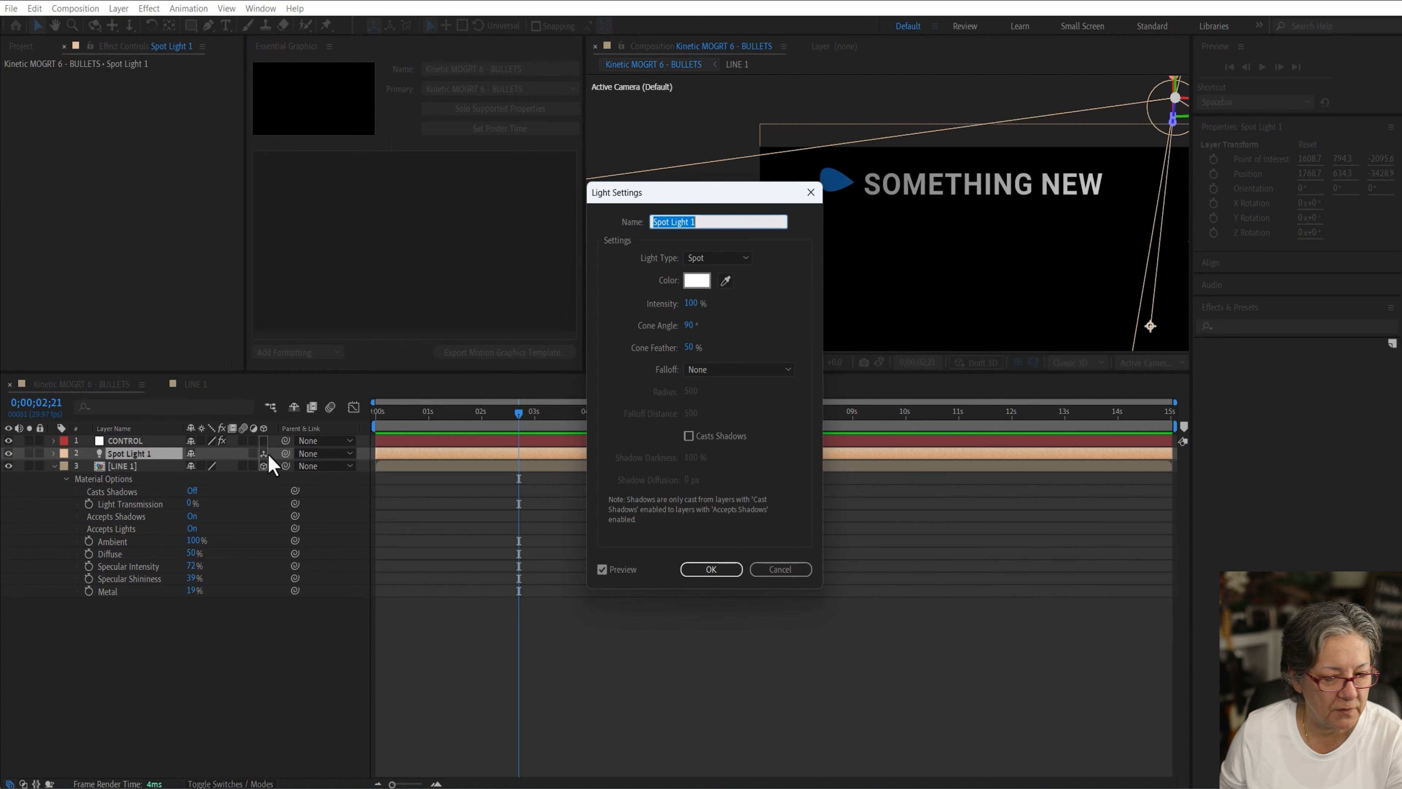
{"action": "left_click", "coordinate": [691, 303]}
{"action": "left_click_drag", "start_coordinate": [727, 301], "coordinate": [754, 302]}
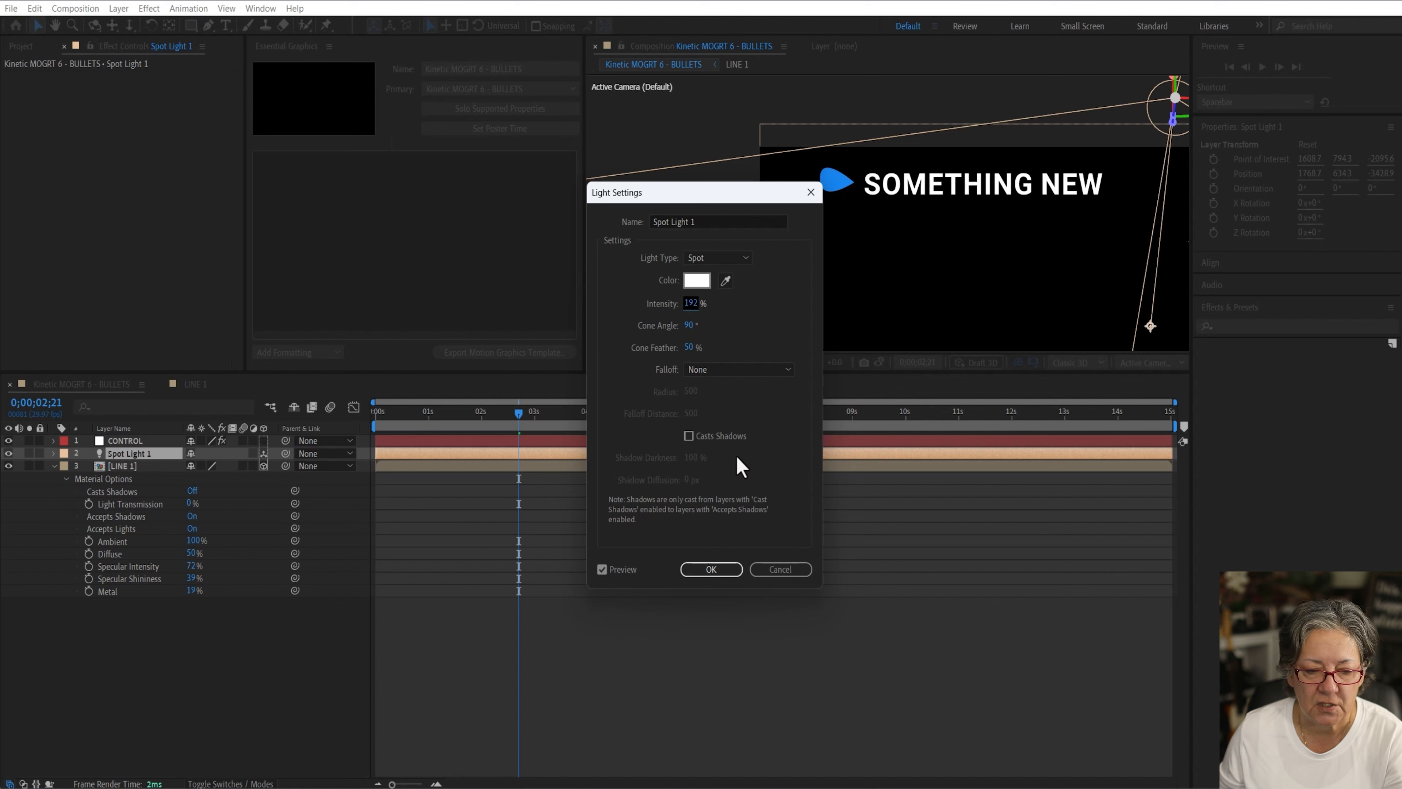
{"action": "left_click", "coordinate": [716, 572]}
Step: Preview the brighter lit animation from the start
{"action": "left_click_drag", "start_coordinate": [454, 413], "coordinate": [338, 418]}
{"action": "key", "text": "space"}
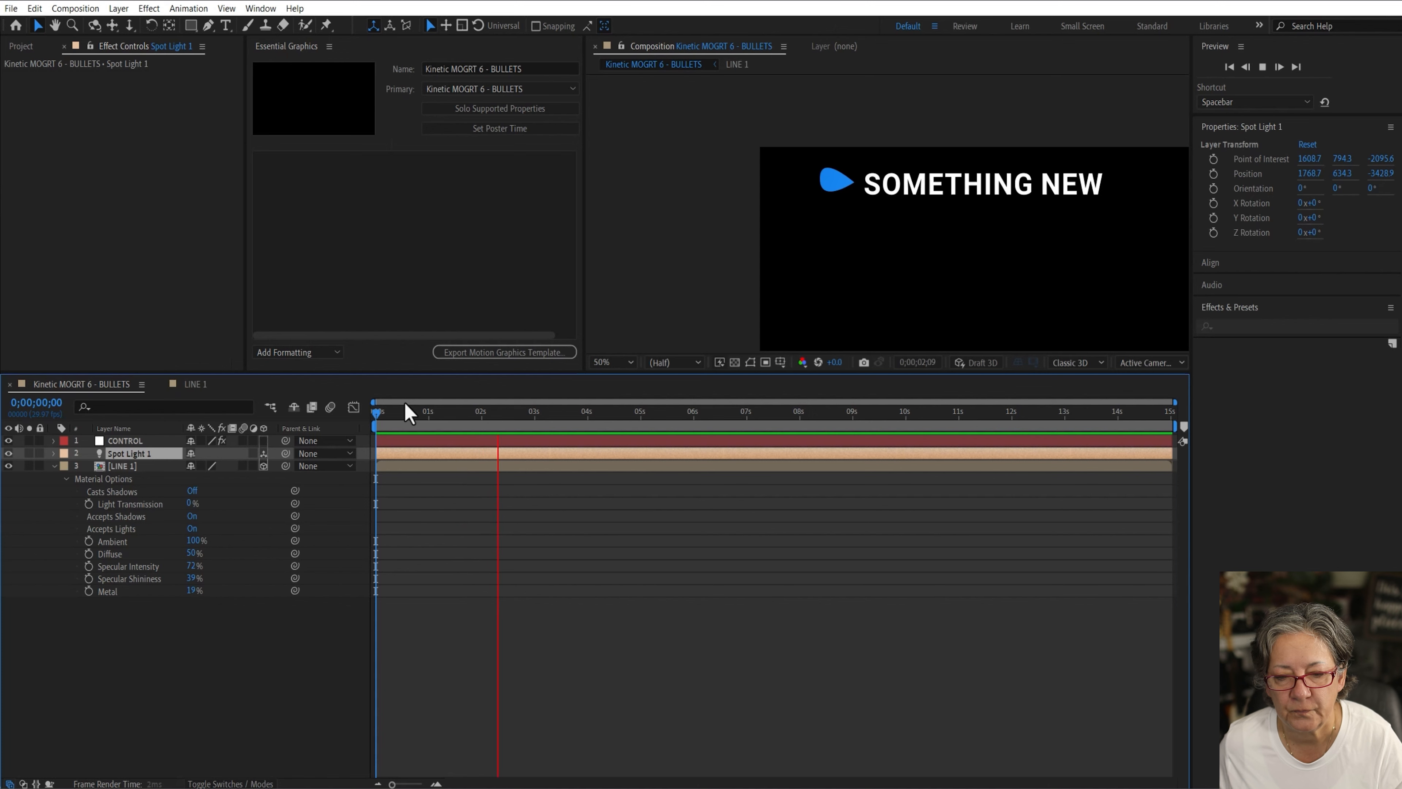
{"action": "key", "text": "space"}
{"action": "left_click_drag", "start_coordinate": [445, 409], "coordinate": [324, 424]}
{"action": "left_click", "coordinate": [53, 465]}
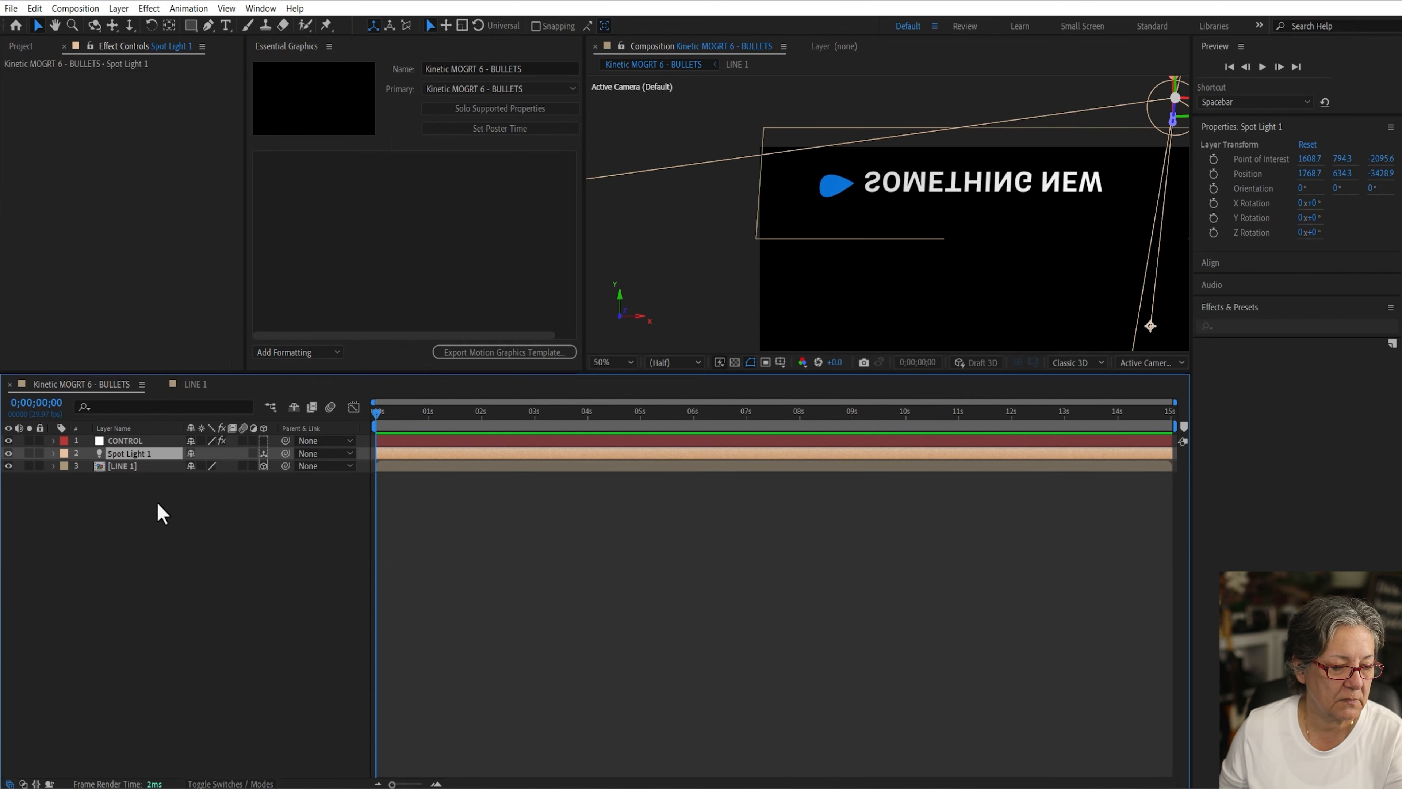
{"action": "left_click", "coordinate": [240, 602]}
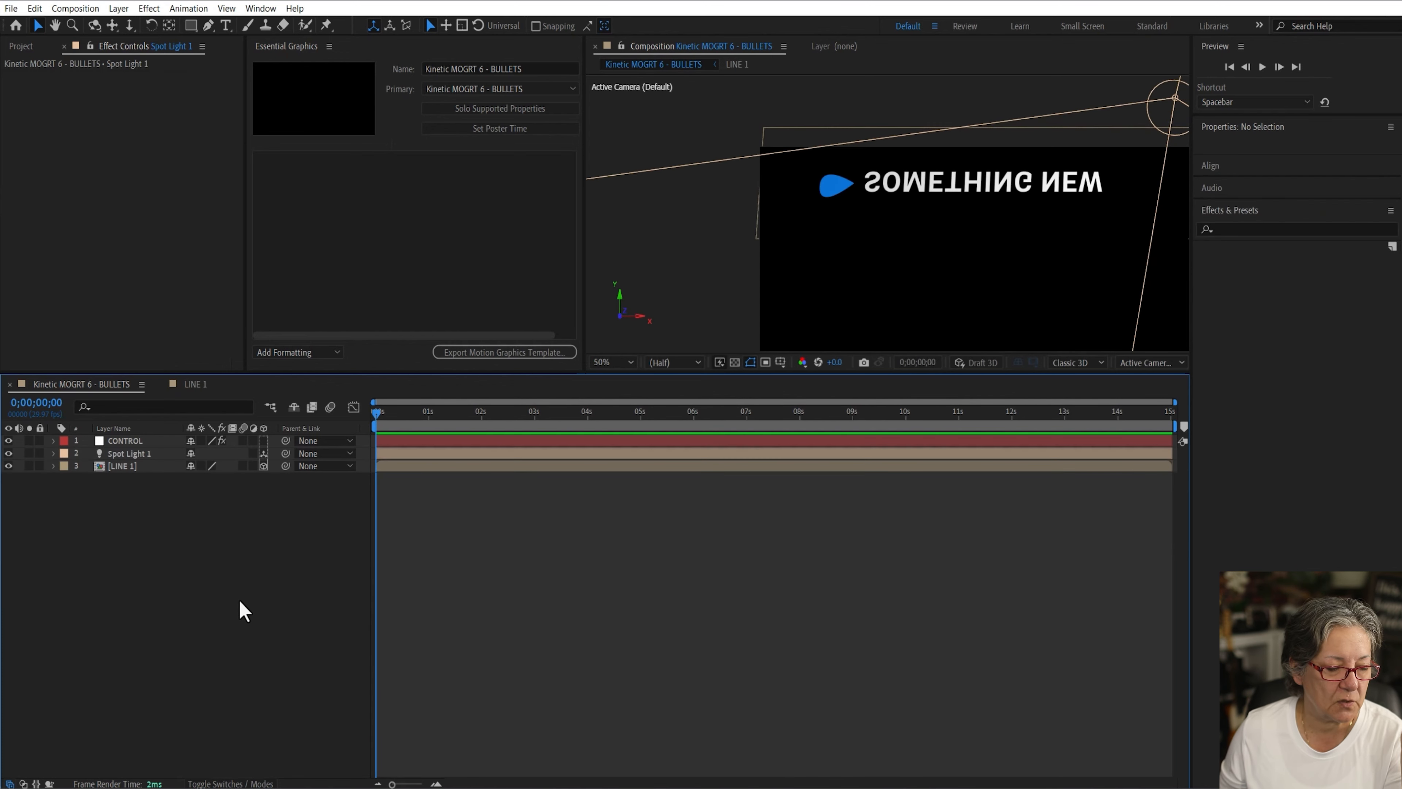
{"action": "left_click", "coordinate": [133, 466]}
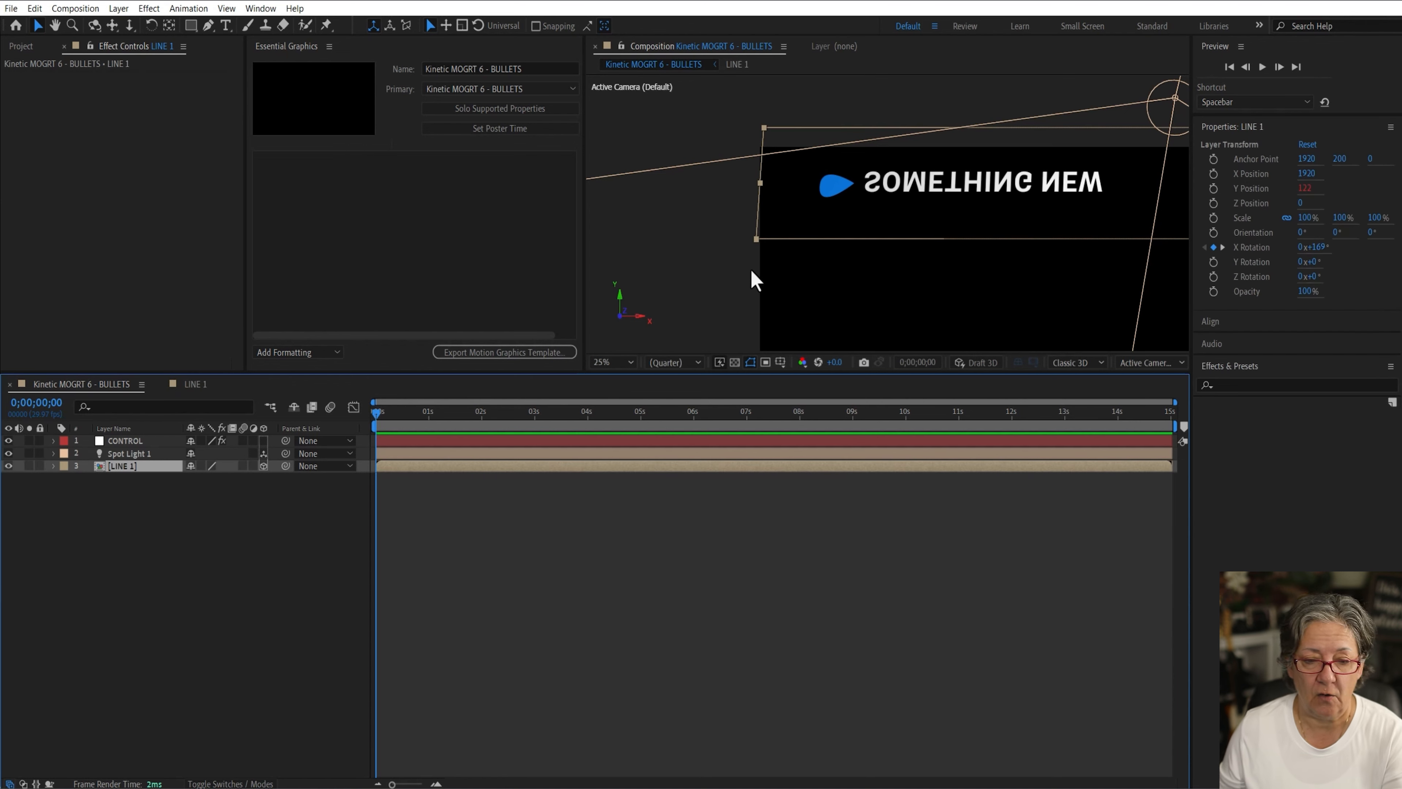
{"action": "scroll", "coordinate": [751, 269], "scroll_direction": "down", "scroll_amount": 4}
{"action": "scroll", "coordinate": [751, 270], "scroll_direction": "up", "scroll_amount": 1}
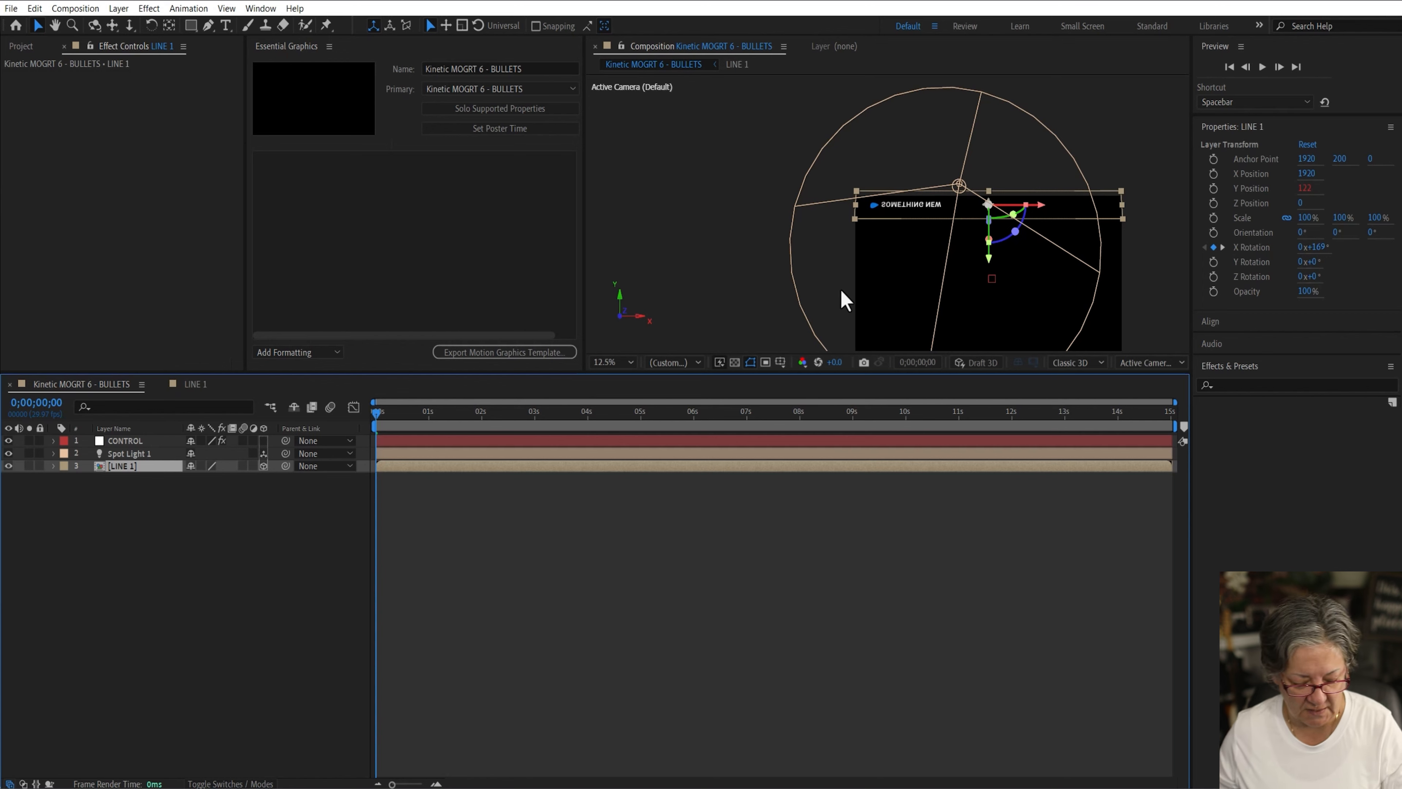
{"action": "left_click_drag", "start_coordinate": [835, 275], "coordinate": [795, 215]}
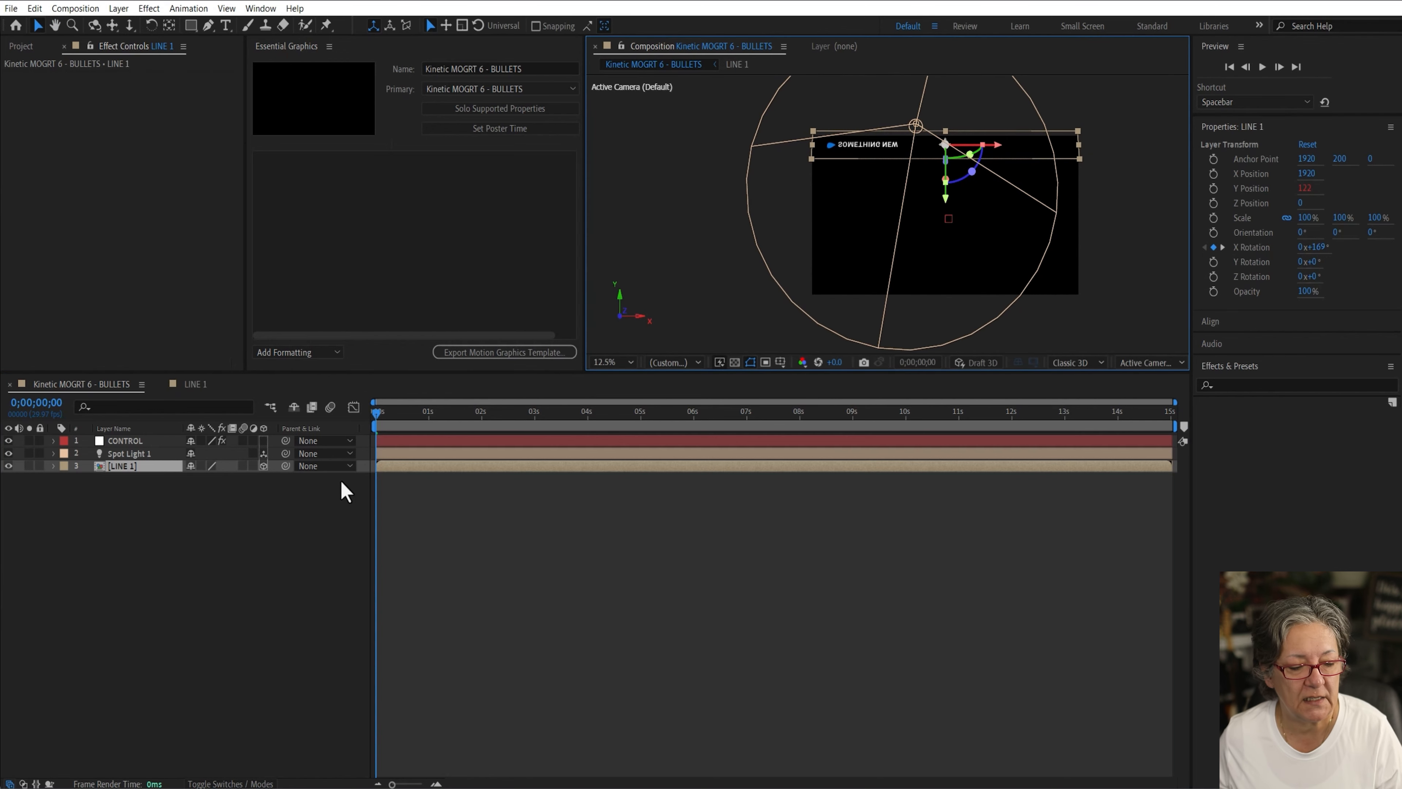
{"action": "left_click", "coordinate": [163, 527]}
{"action": "left_click", "coordinate": [143, 468]}
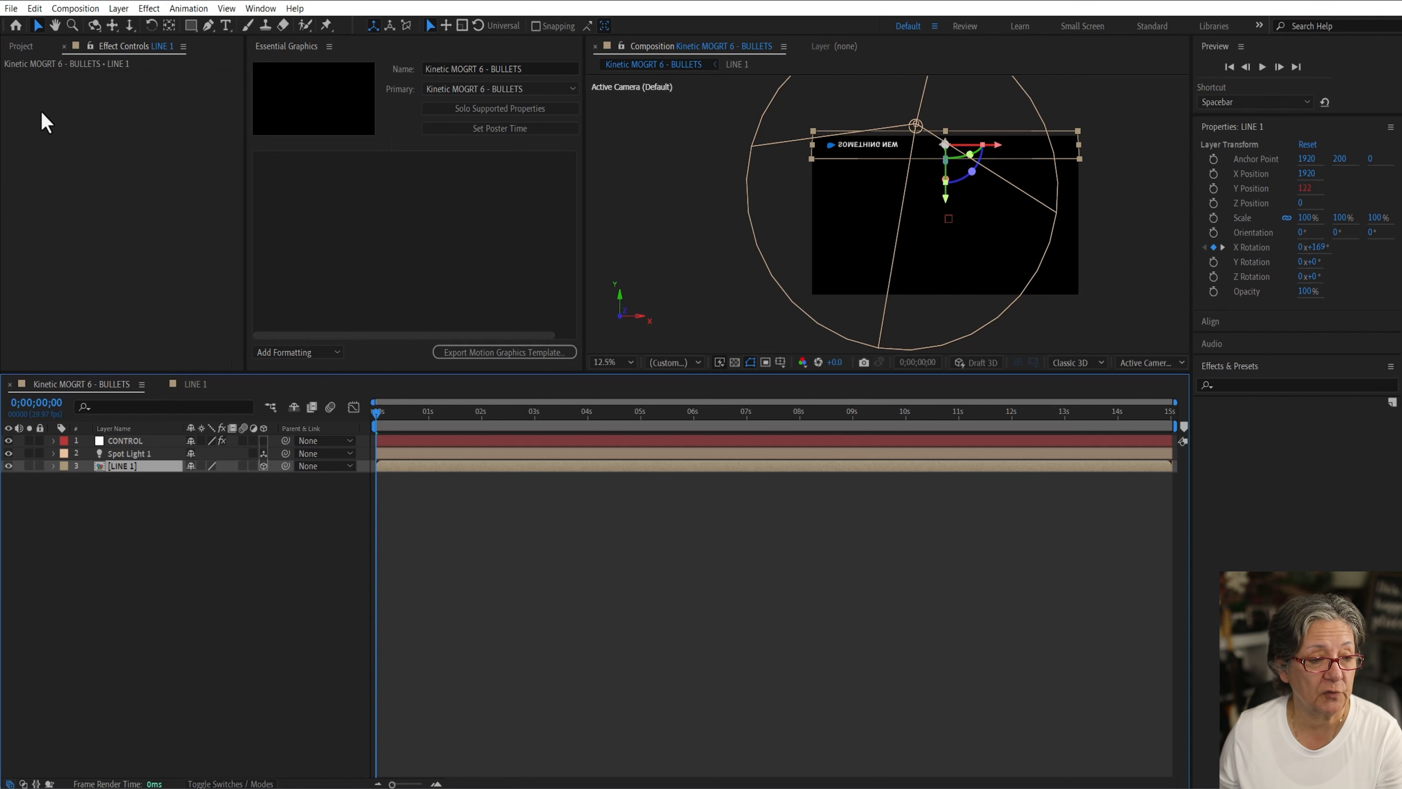
Step: Duplicate the LINE 1 composition three times in the project
{"action": "left_click", "coordinate": [25, 47]}
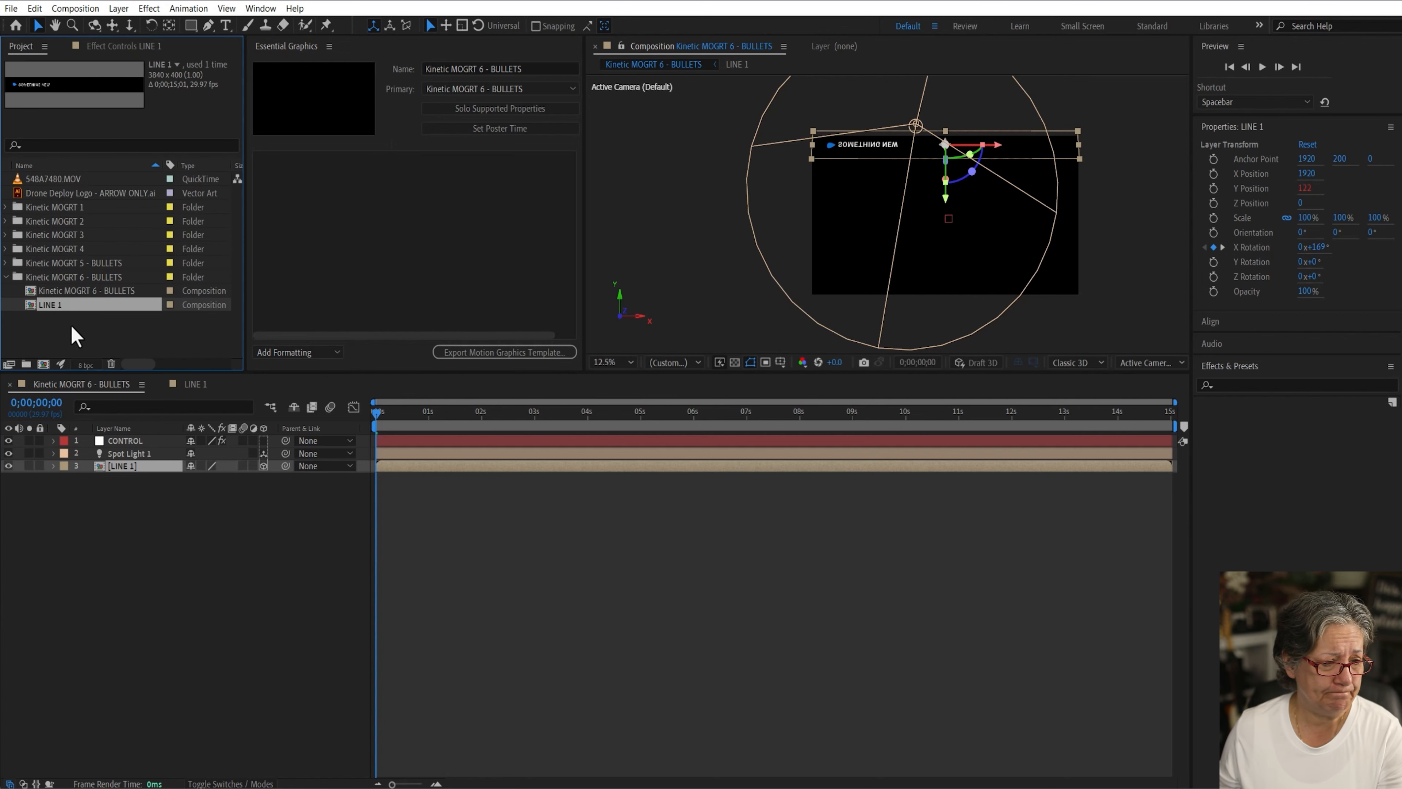
{"action": "left_click", "coordinate": [38, 319]}
{"action": "left_click", "coordinate": [38, 305]}
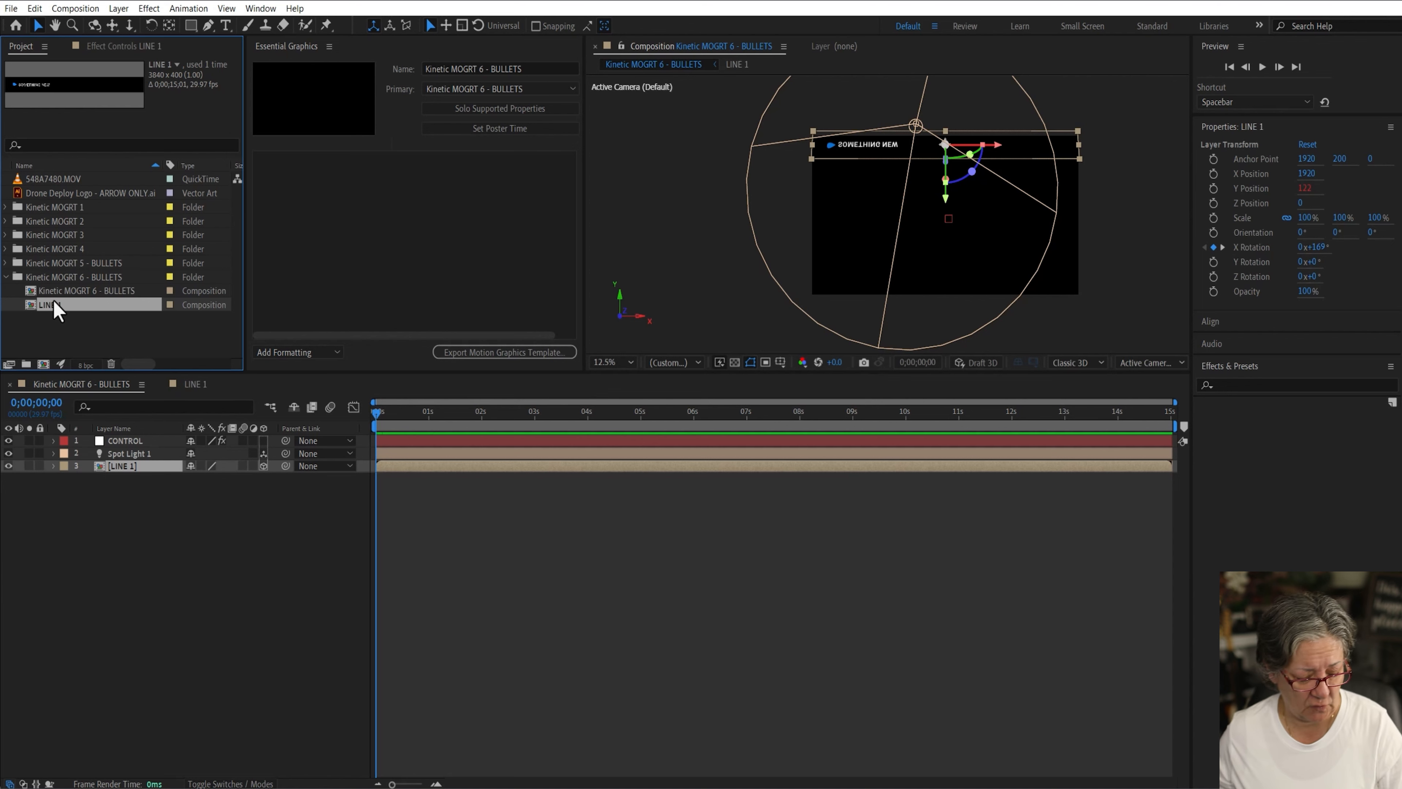
{"action": "key", "text": "ctrl+d"}
{"action": "key", "text": "ctrl+d"}
{"action": "key", "text": "ctrl+d"}
{"action": "key", "text": "ctrl+d"}
{"action": "key", "text": "ctrl+d"}
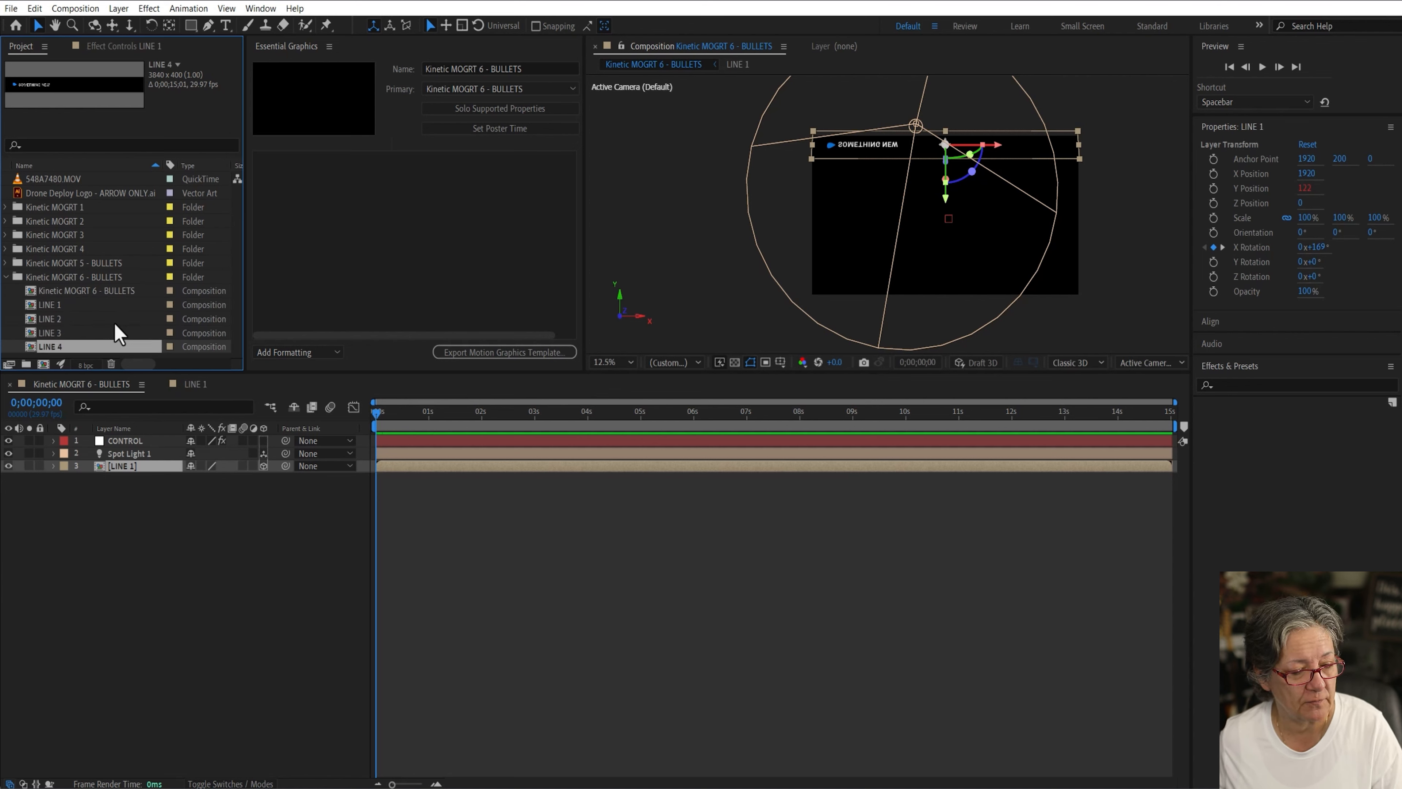
Step: Duplicate the LINE compositions further so the project holds LINE 1 through LINE 10
{"action": "key", "text": "ctrl+d"}
{"action": "key", "text": "ctrl+d"}
{"action": "key", "text": "ctrl+d"}
{"action": "key", "text": "ctrl+d"}
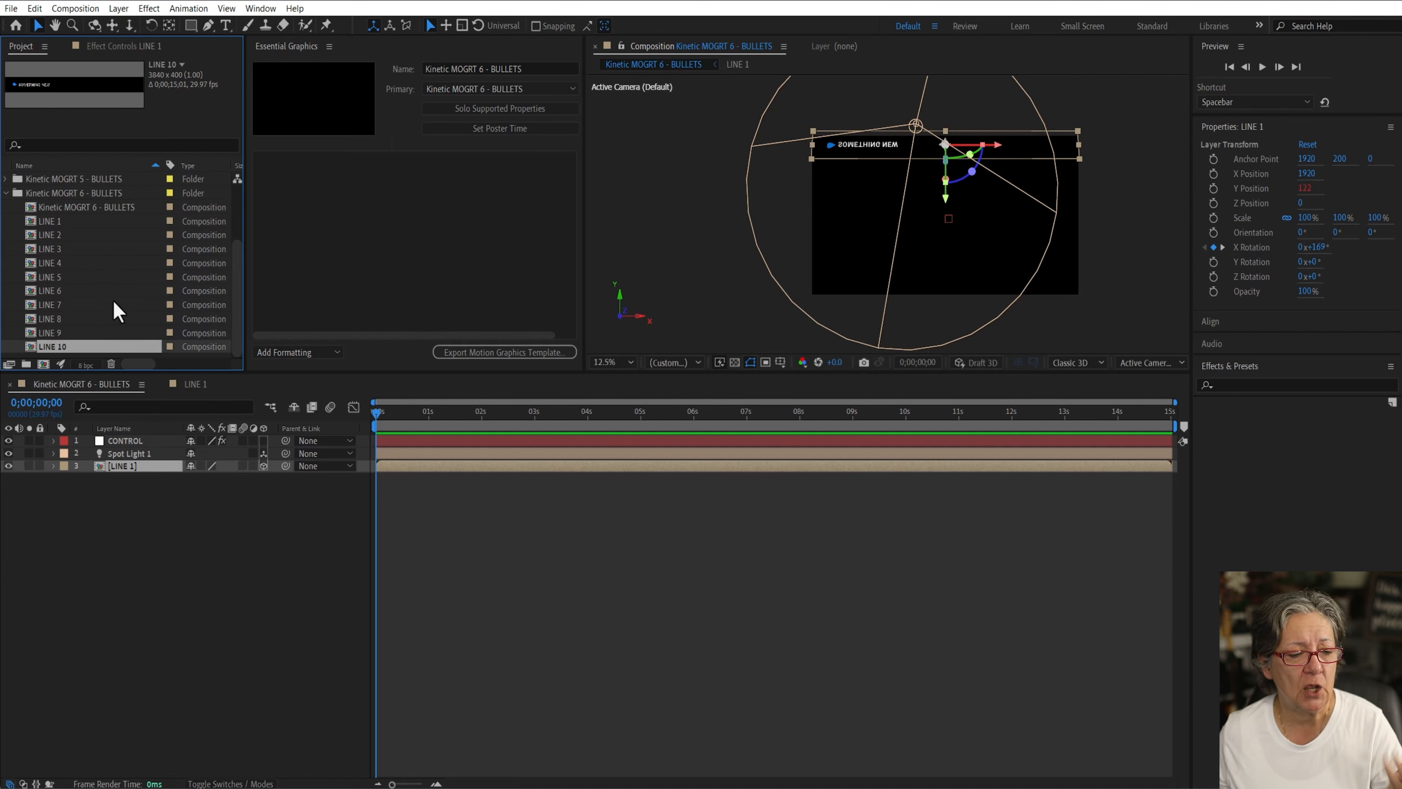
Step: Add the LINE 2 to LINE 10 compositions into the main bullets composition as layers
{"action": "left_click", "coordinate": [54, 235]}
{"action": "left_click", "coordinate": [54, 347], "text": "shift"}
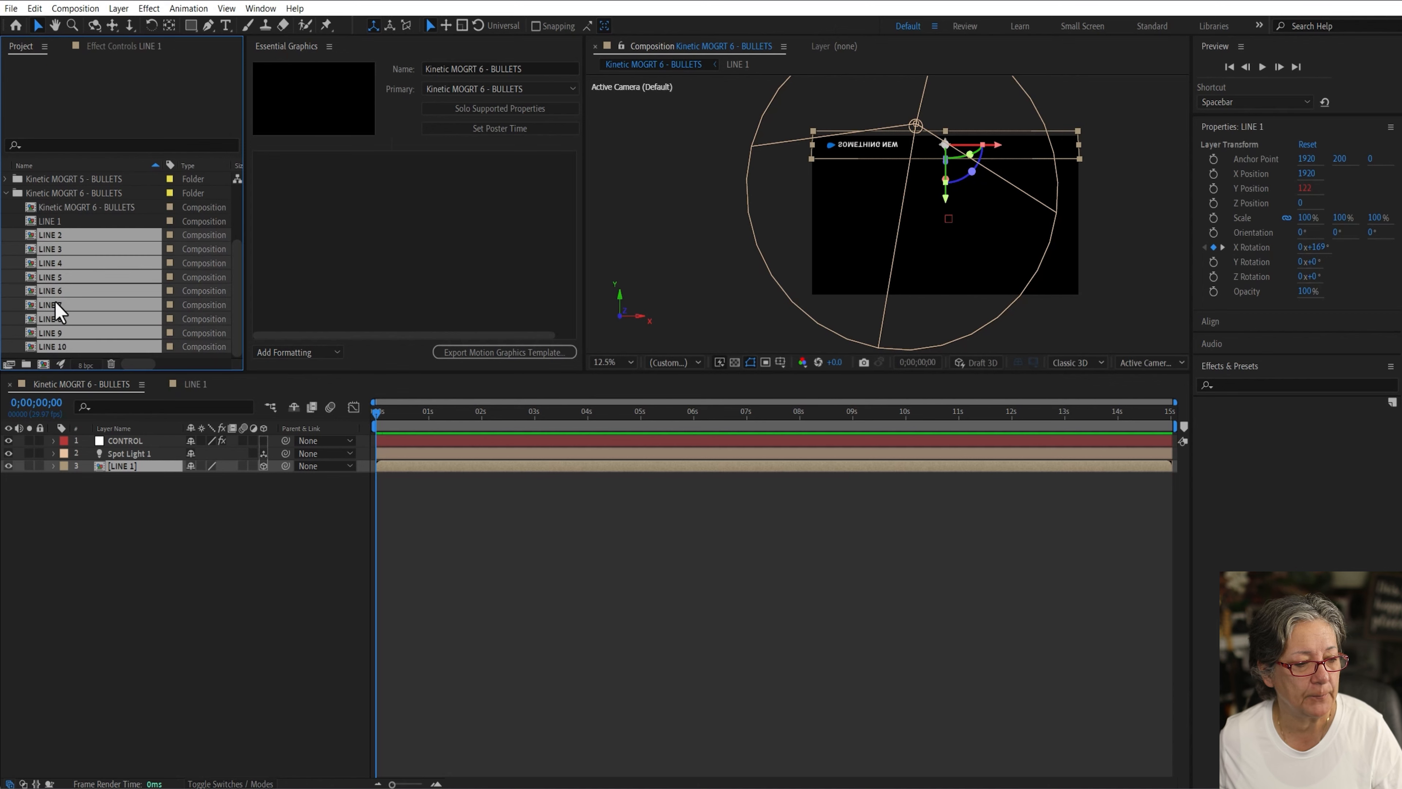
{"action": "left_click_drag", "start_coordinate": [38, 246], "coordinate": [139, 514]}
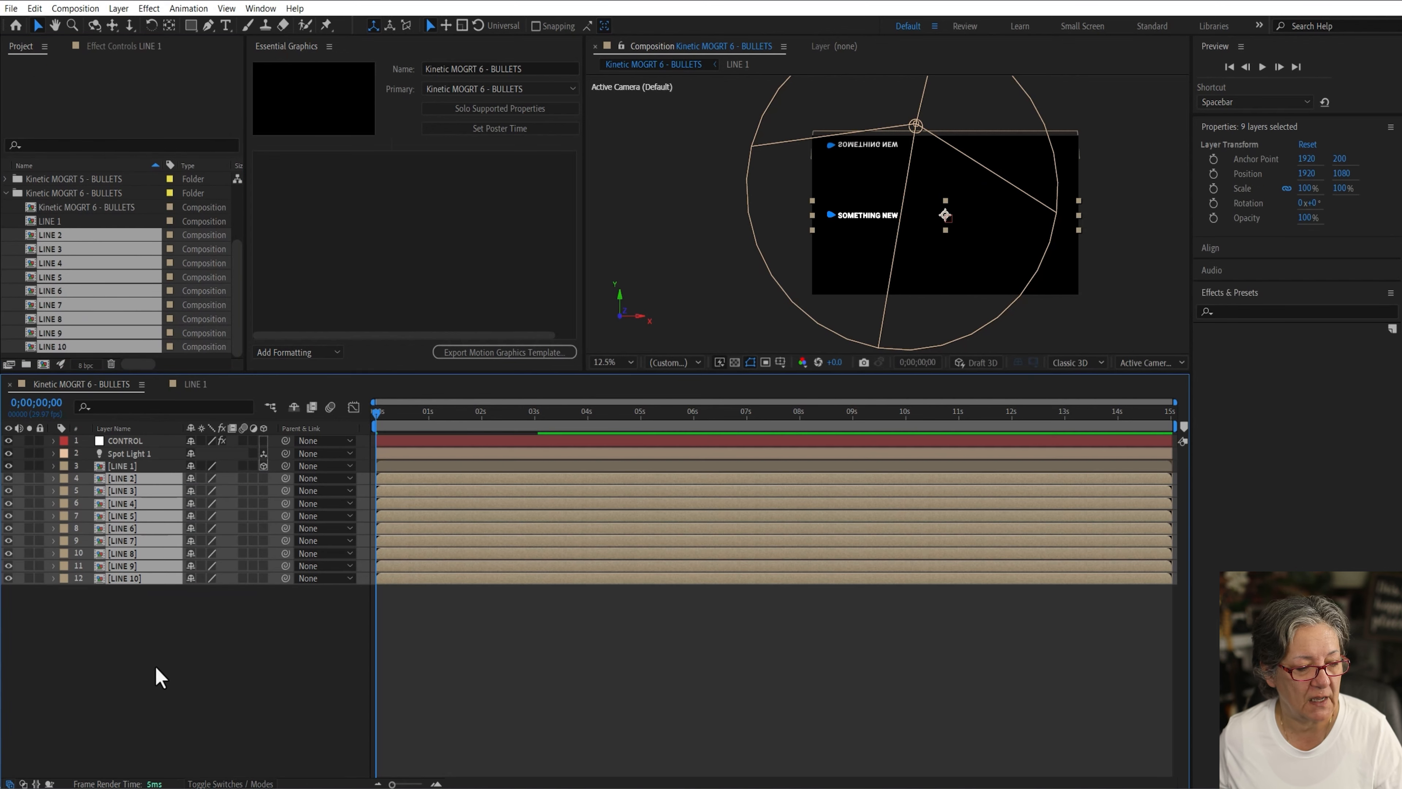
{"action": "left_click", "coordinate": [219, 660]}
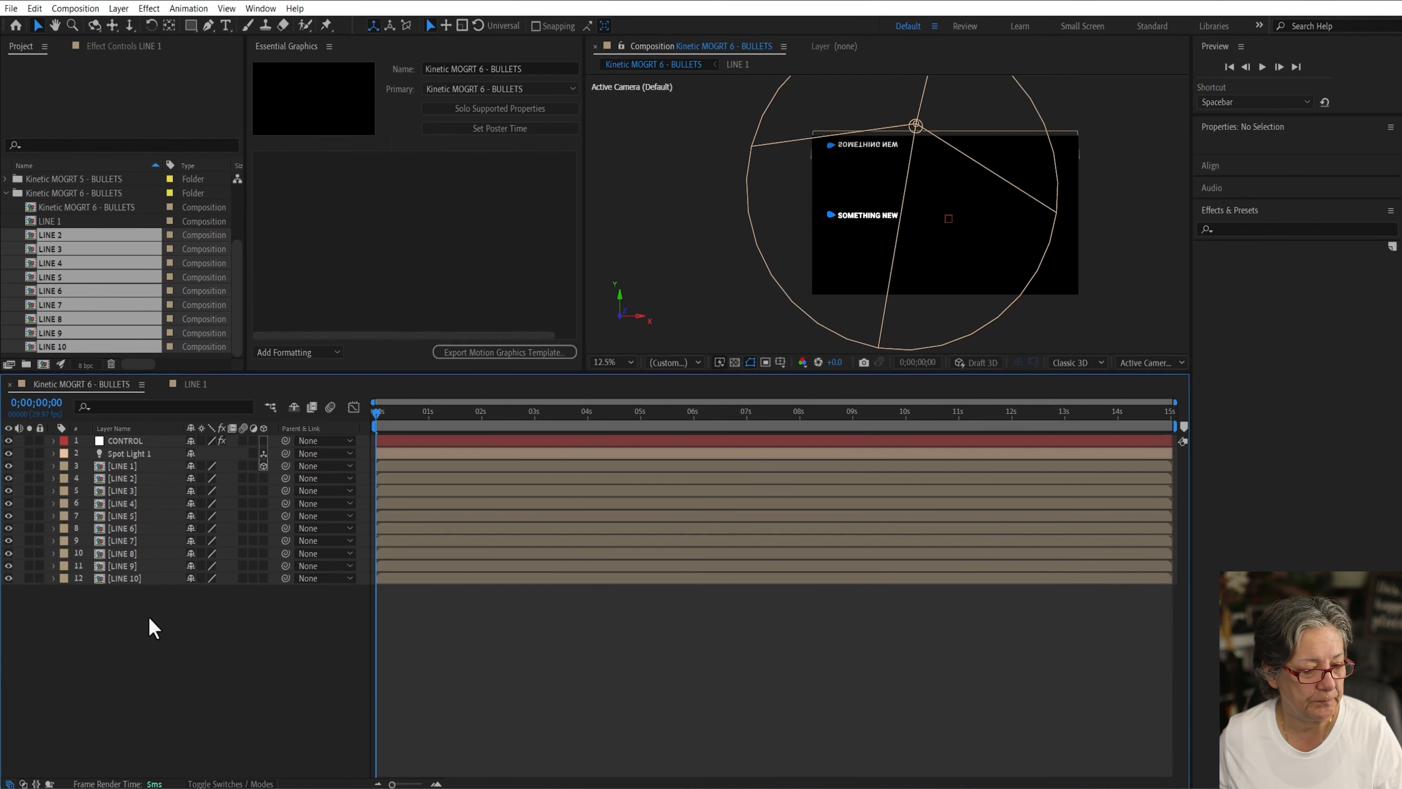
Step: Show Position for all LINE layers and separate its dimensions on LINE 2 through LINE 10
{"action": "left_click", "coordinate": [127, 465]}
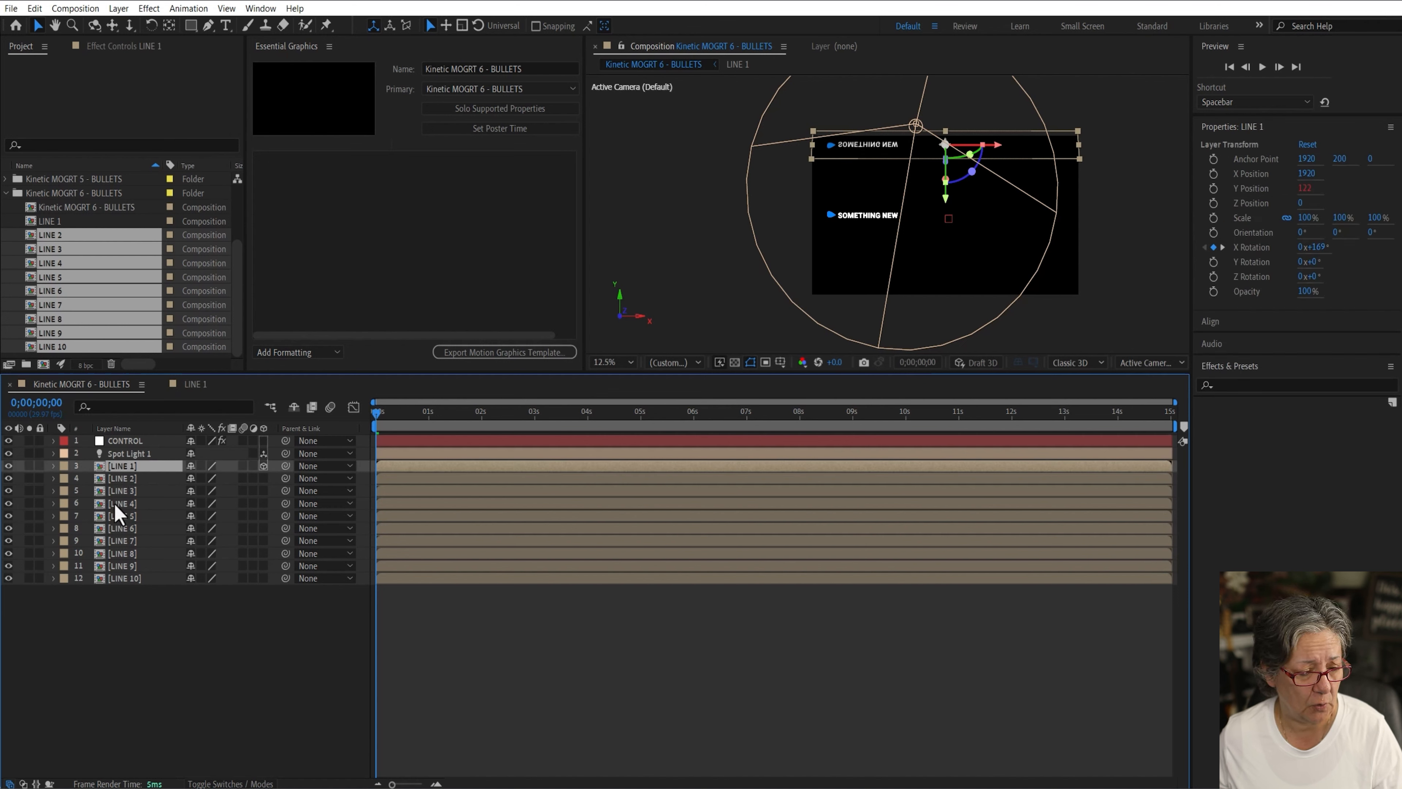
{"action": "left_click_drag", "start_coordinate": [151, 610], "coordinate": [107, 467]}
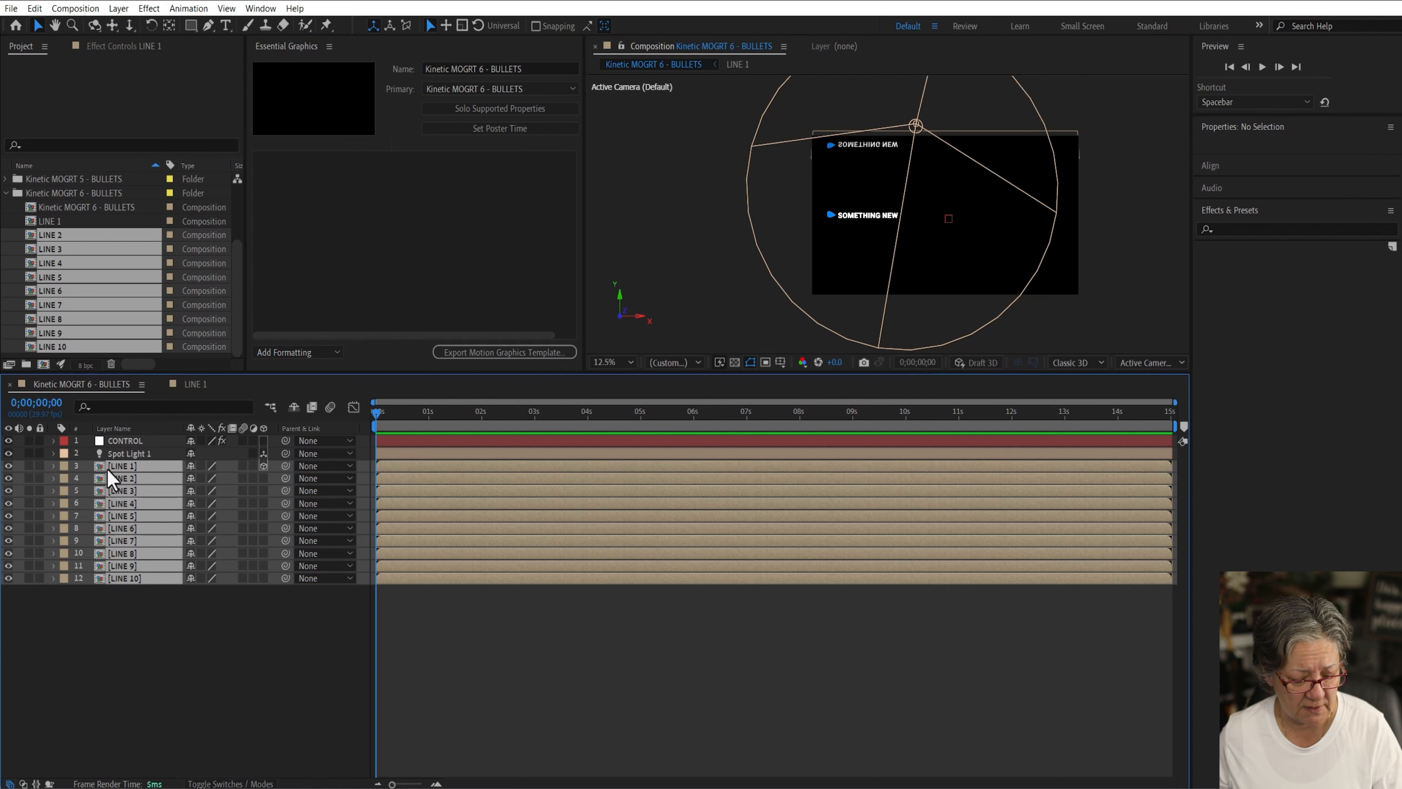
{"action": "key", "text": "p"}
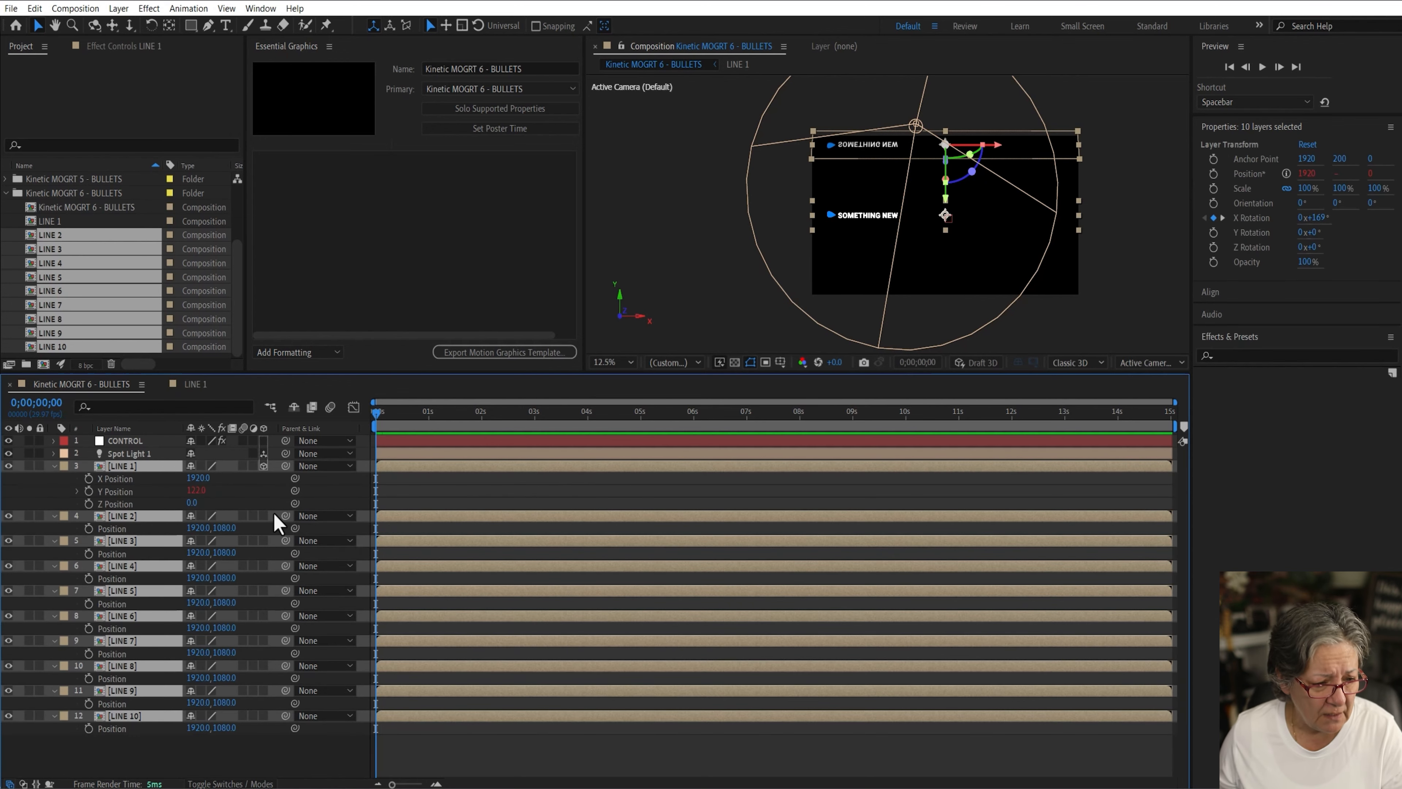
{"action": "left_click_drag", "start_coordinate": [68, 529], "coordinate": [137, 745]}
{"action": "right_click", "coordinate": [115, 529]}
{"action": "left_click", "coordinate": [160, 556]}
Step: Set the Y Position of LINE 2 through LINE 10 to 122
{"action": "left_click", "coordinate": [88, 541], "text": "alt"}
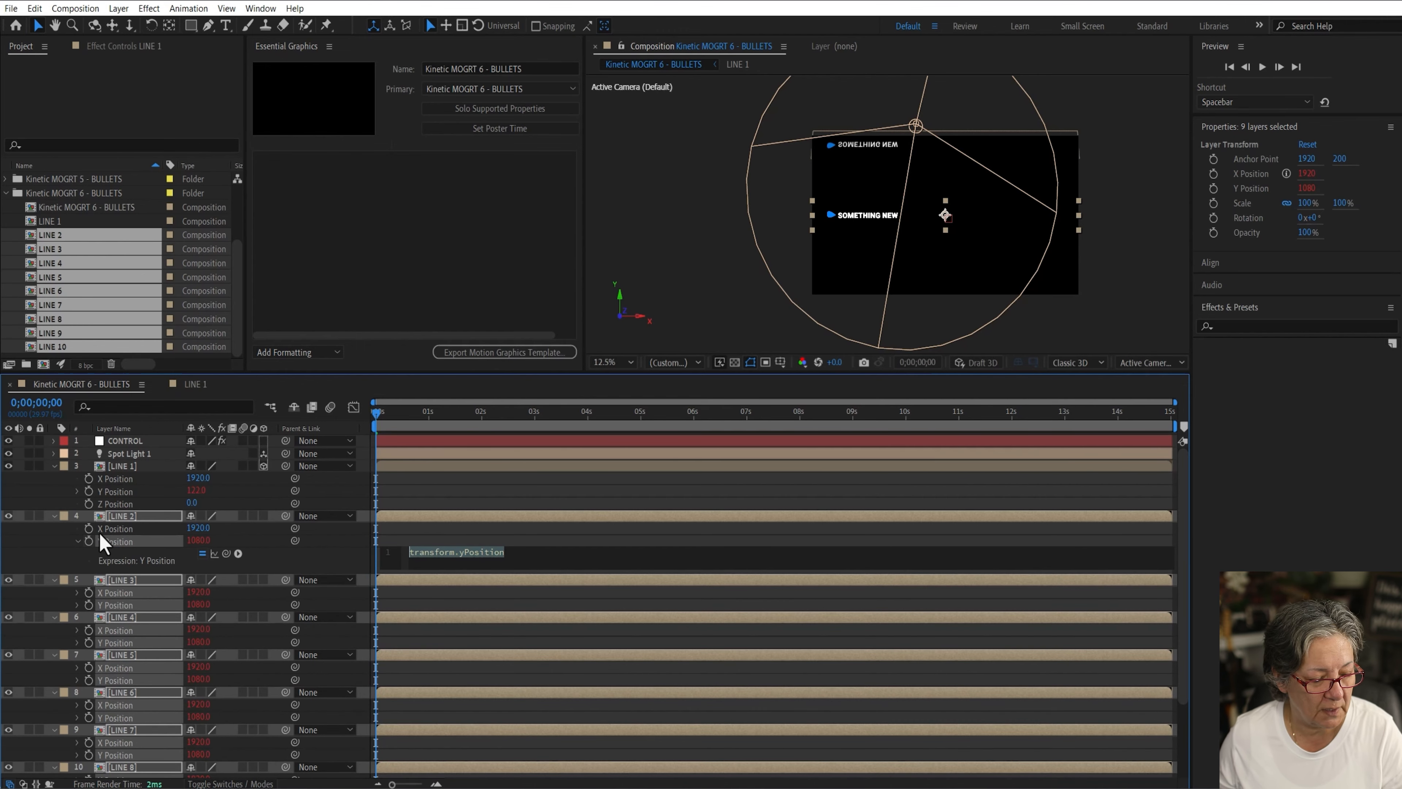
{"action": "left_click", "coordinate": [95, 593]}
{"action": "left_click", "coordinate": [89, 592], "text": "alt"}
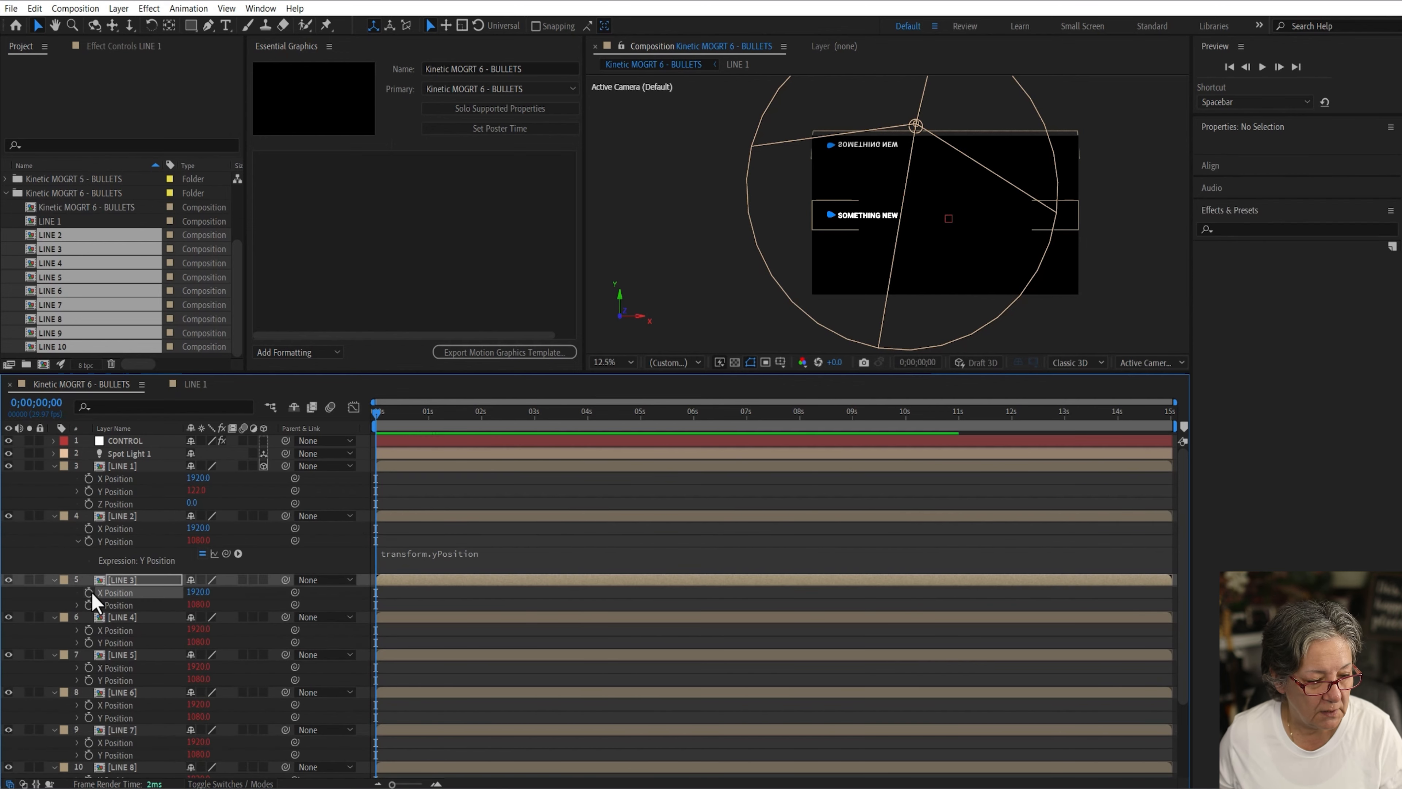
{"action": "left_click", "coordinate": [89, 629], "text": "alt"}
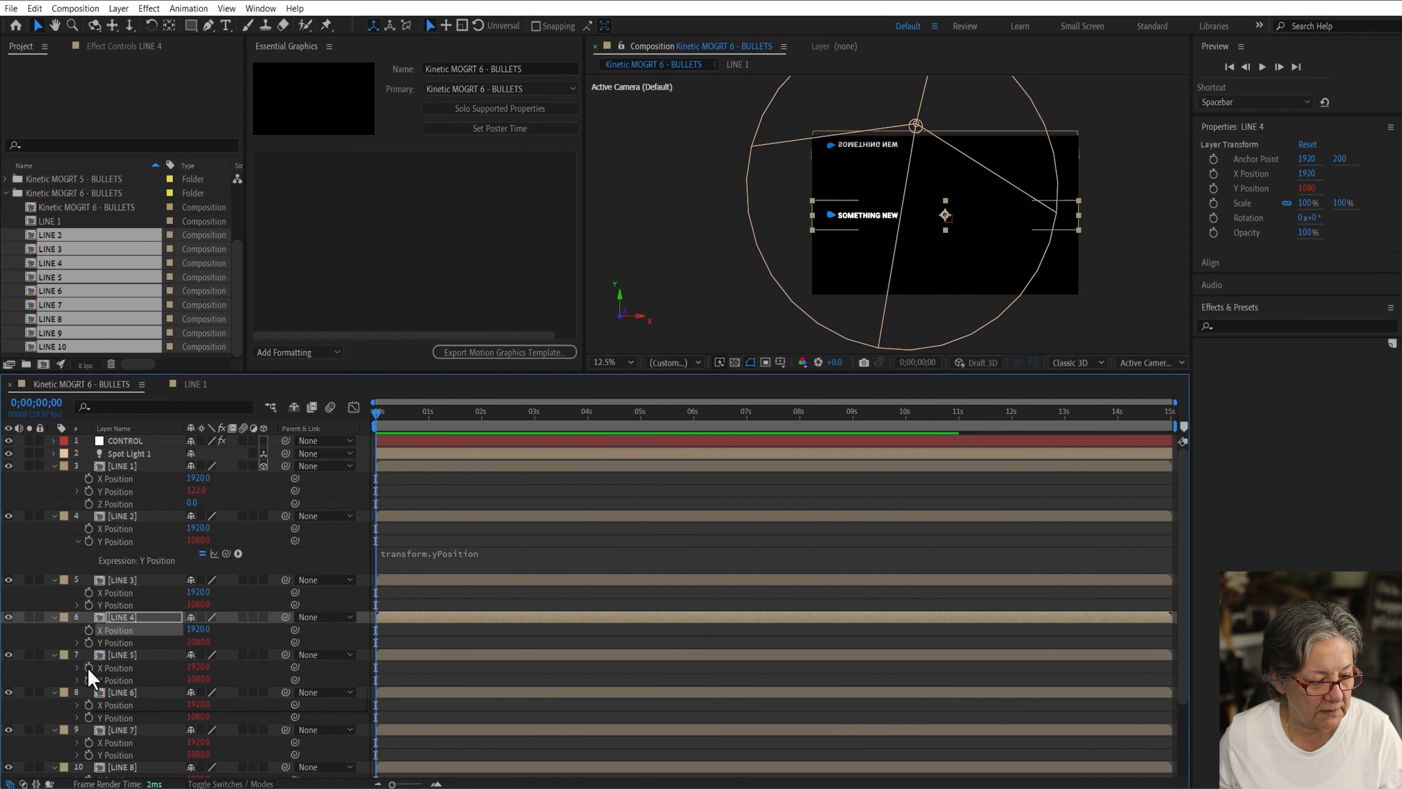
{"action": "left_click", "coordinate": [88, 667], "text": "alt"}
{"action": "left_click", "coordinate": [88, 704], "text": "alt"}
{"action": "left_click", "coordinate": [89, 742], "text": "alt"}
{"action": "scroll", "coordinate": [88, 743], "scroll_direction": "down", "scroll_amount": 3}
{"action": "left_click", "coordinate": [88, 721], "text": "alt"}
{"action": "left_click", "coordinate": [89, 759], "text": "alt"}
{"action": "left_click", "coordinate": [199, 695]}
{"action": "type", "text": "122"}
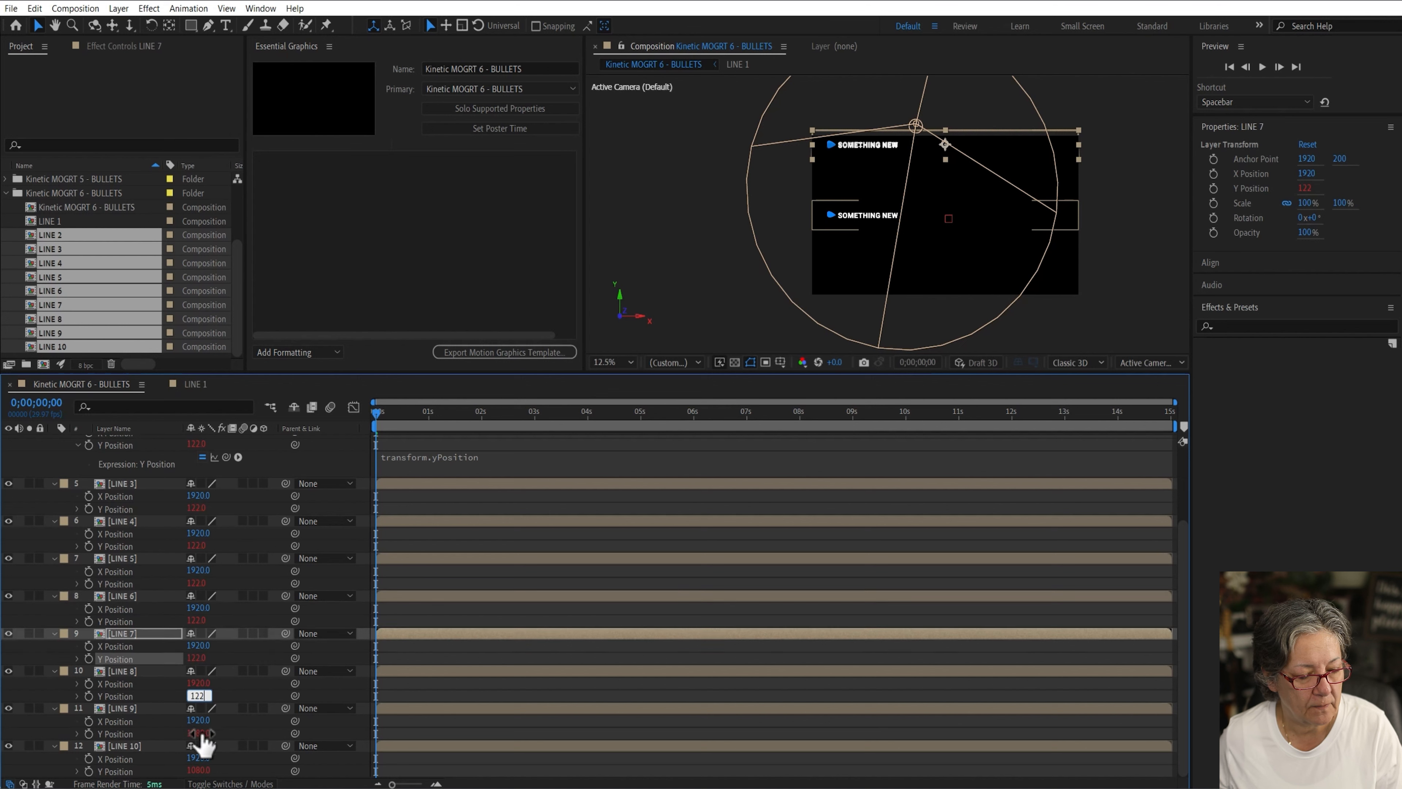
{"action": "left_click", "coordinate": [198, 733]}
{"action": "type", "text": "122"}
{"action": "left_click", "coordinate": [198, 770]}
{"action": "type", "text": "122"}
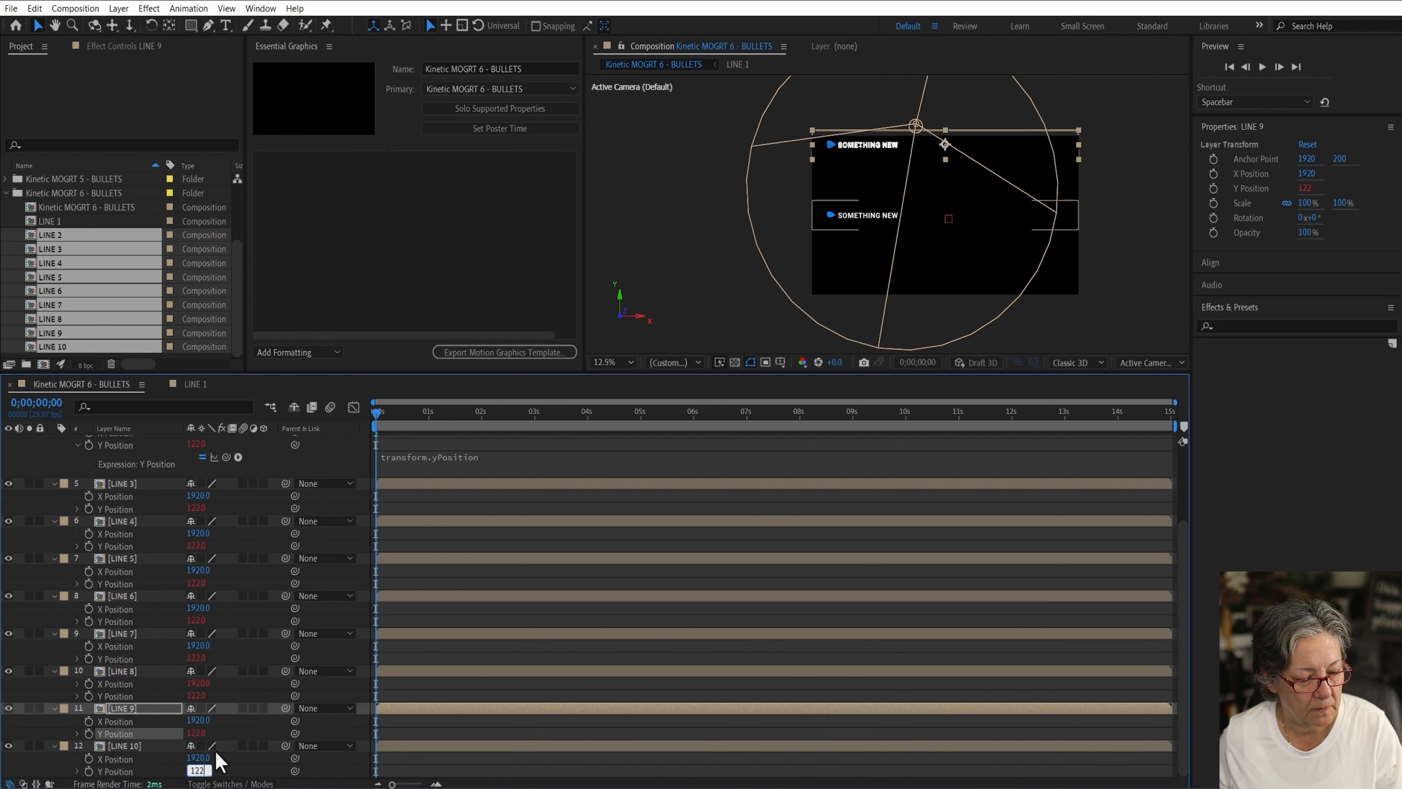
{"action": "left_click", "coordinate": [260, 765]}
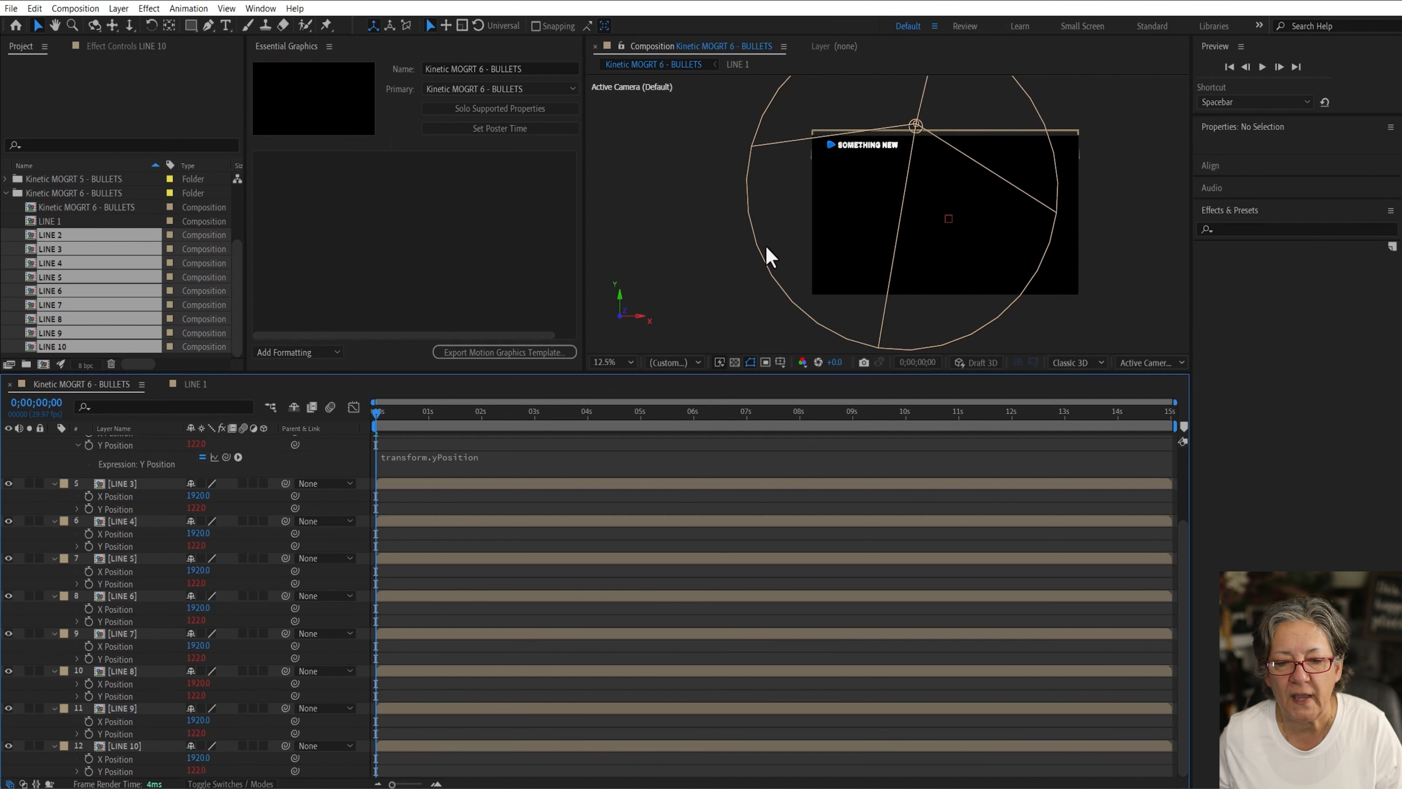
Step: Copy LINE 1's Y Position expression and paste it into the Y Position expressions of LINE 2 and LINE 3
{"action": "scroll", "coordinate": [276, 574], "scroll_direction": "up", "scroll_amount": 4}
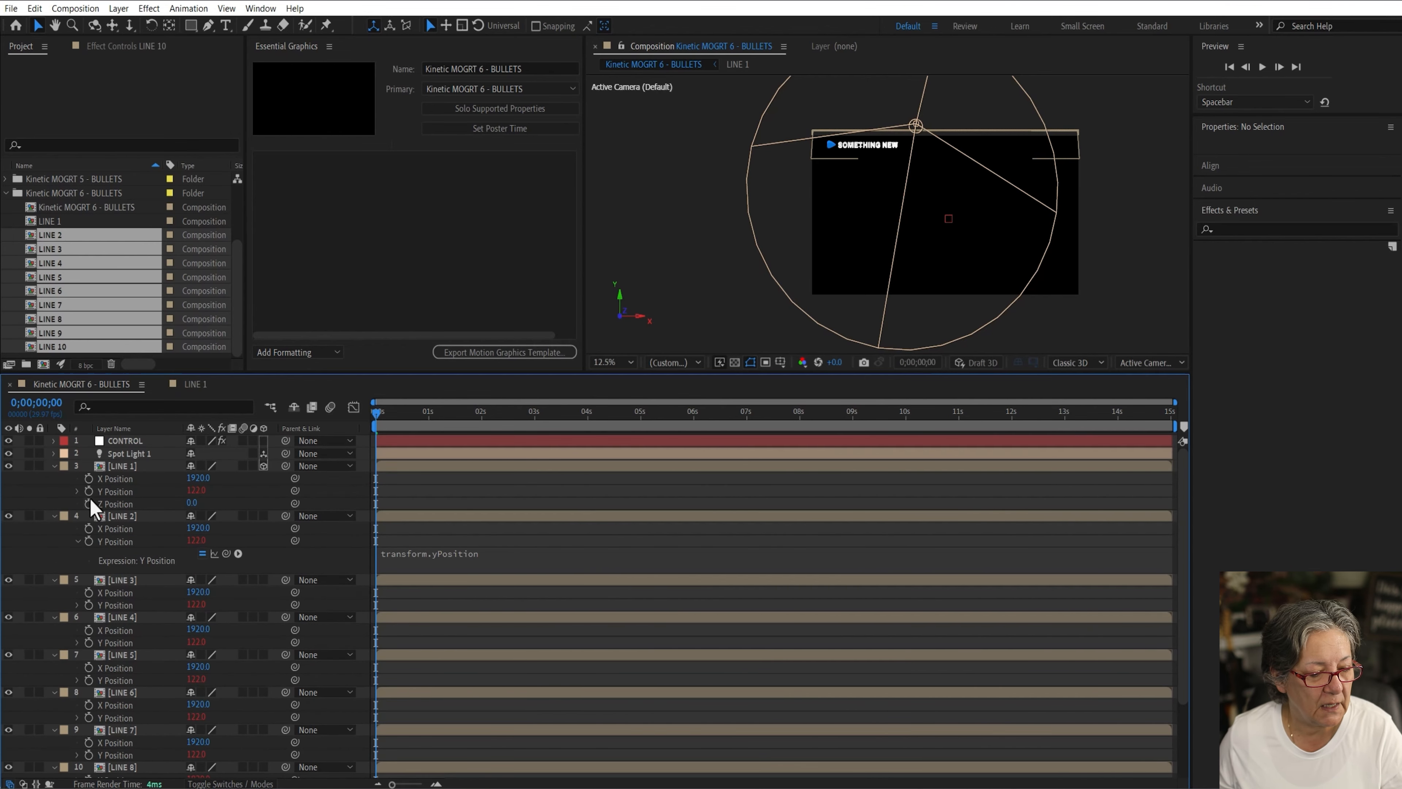
{"action": "left_click", "coordinate": [77, 491]}
{"action": "left_click", "coordinate": [451, 503]}
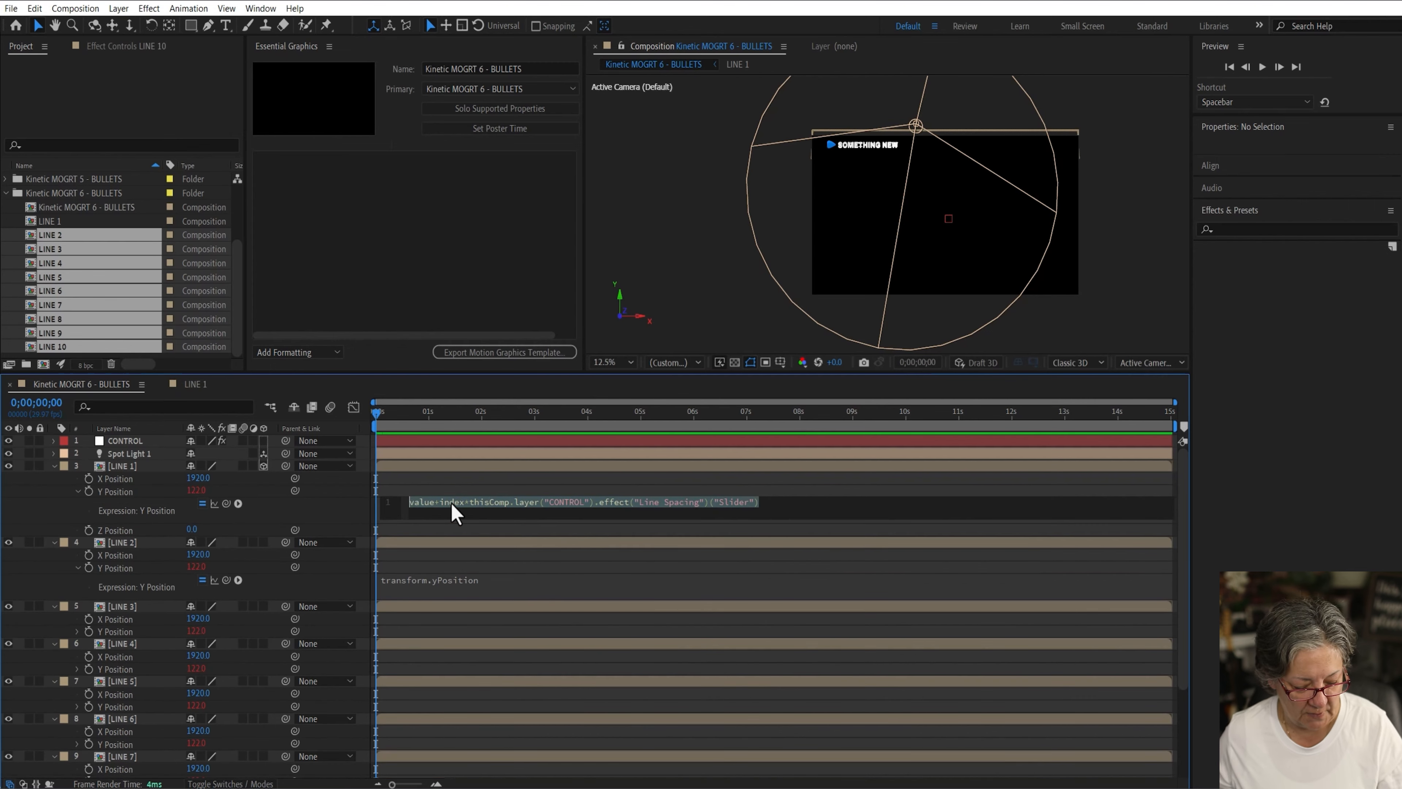
{"action": "key", "text": "ctrl+c"}
{"action": "left_click", "coordinate": [442, 580]}
{"action": "key", "text": "ctrl+v"}
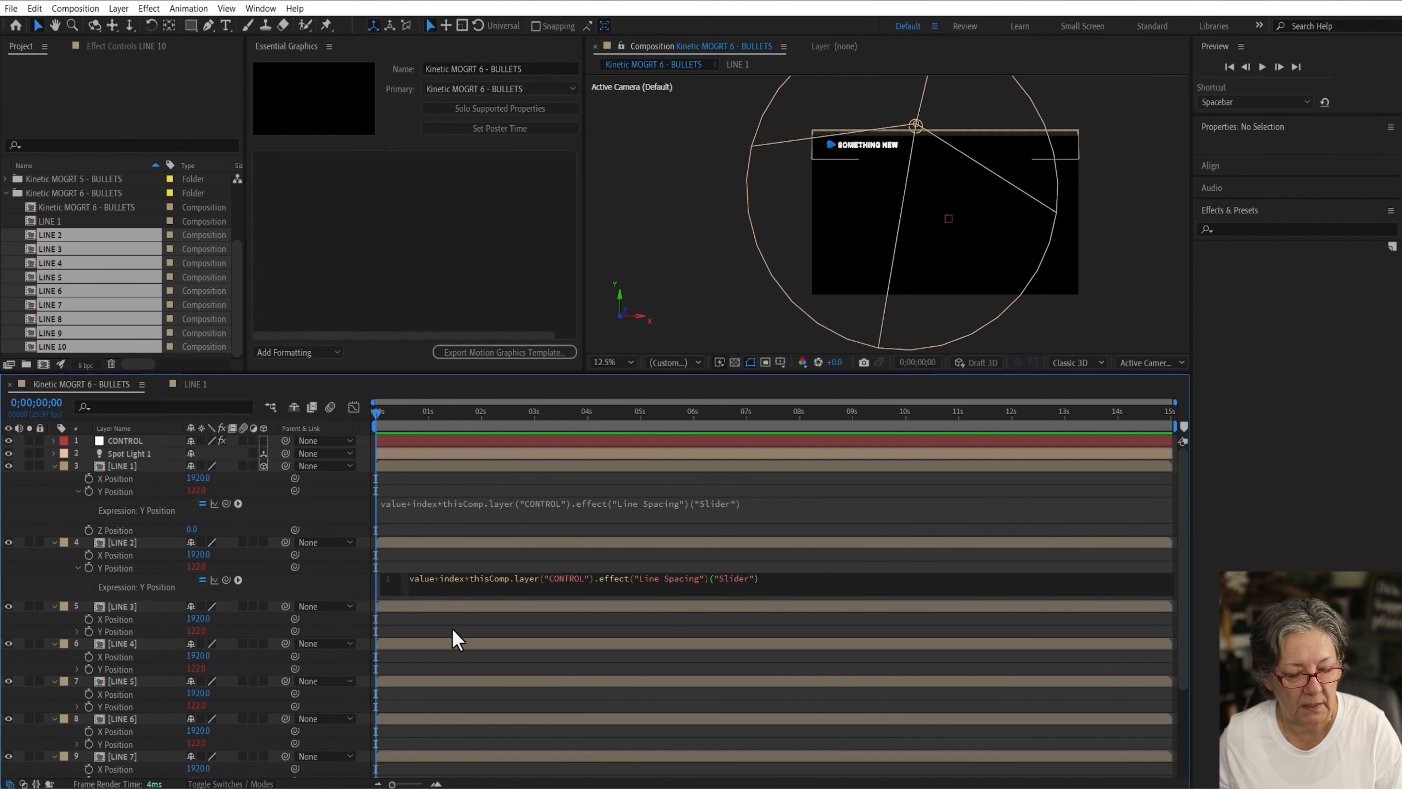
{"action": "left_click", "coordinate": [77, 631]}
{"action": "left_click", "coordinate": [449, 643]}
{"action": "key", "text": "ctrl+v"}
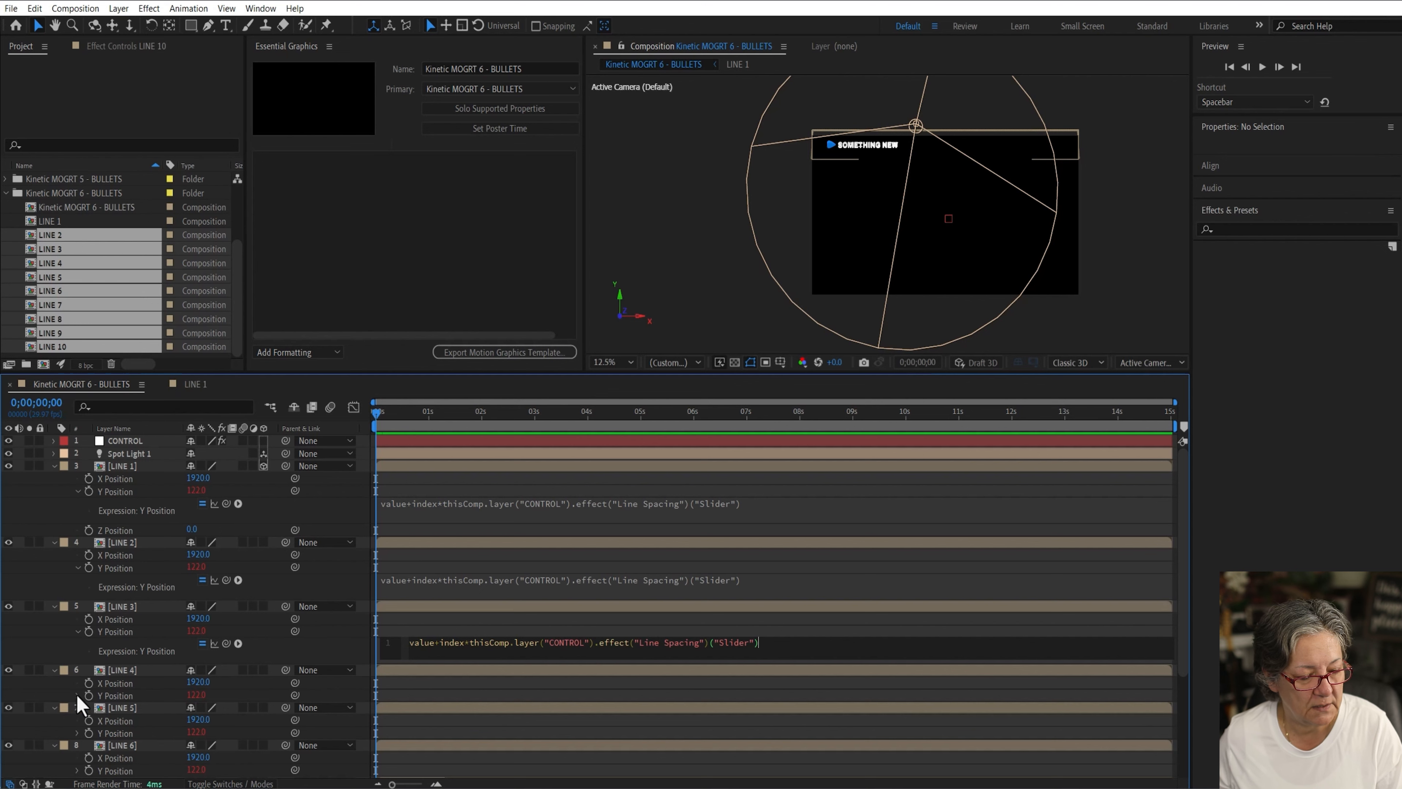
Step: Paste the line-spacing expression into the Y Position of LINE 4 and LINE 5
{"action": "left_click", "coordinate": [78, 696]}
{"action": "left_click", "coordinate": [449, 712]}
{"action": "key", "text": "ctrl+v"}
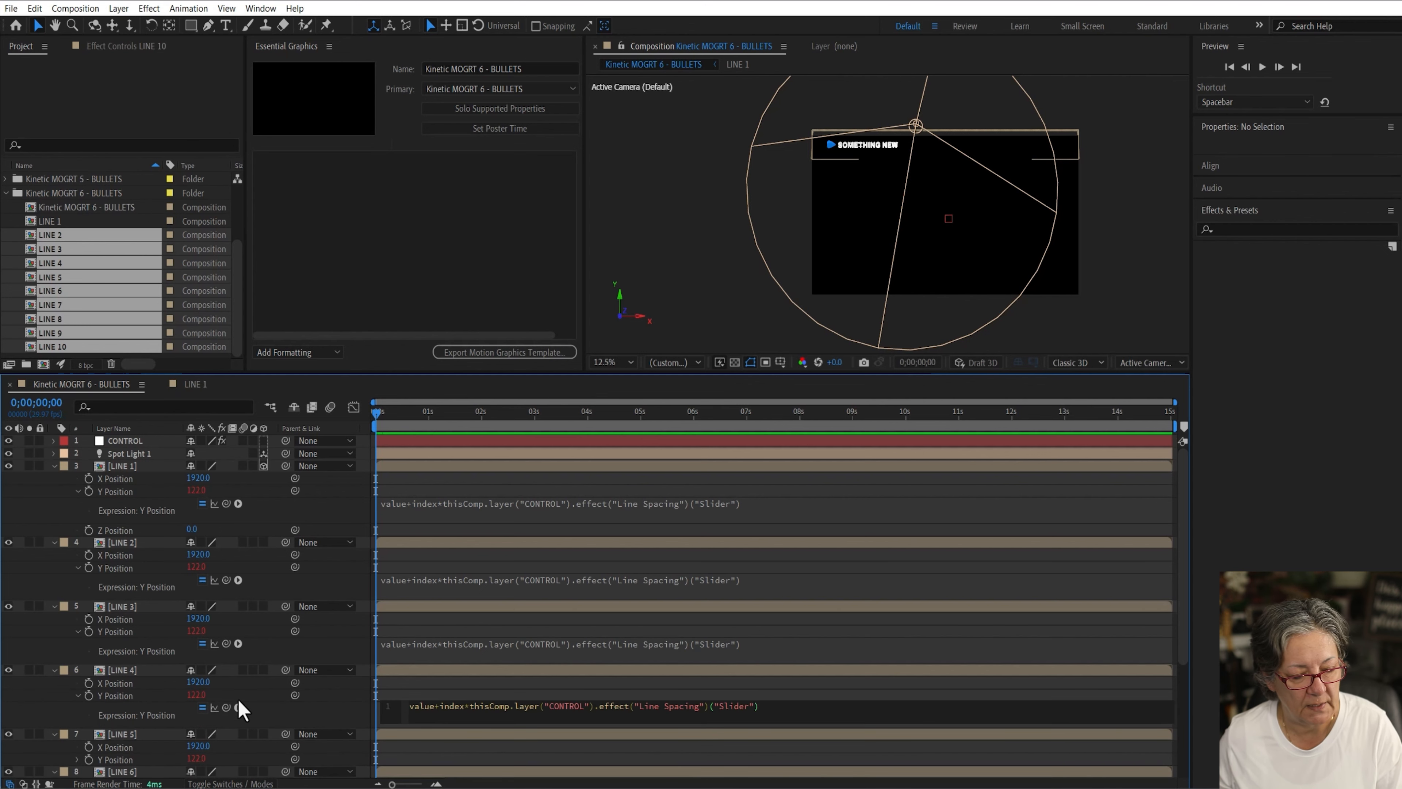
{"action": "scroll", "coordinate": [242, 709], "scroll_direction": "down", "scroll_amount": 3}
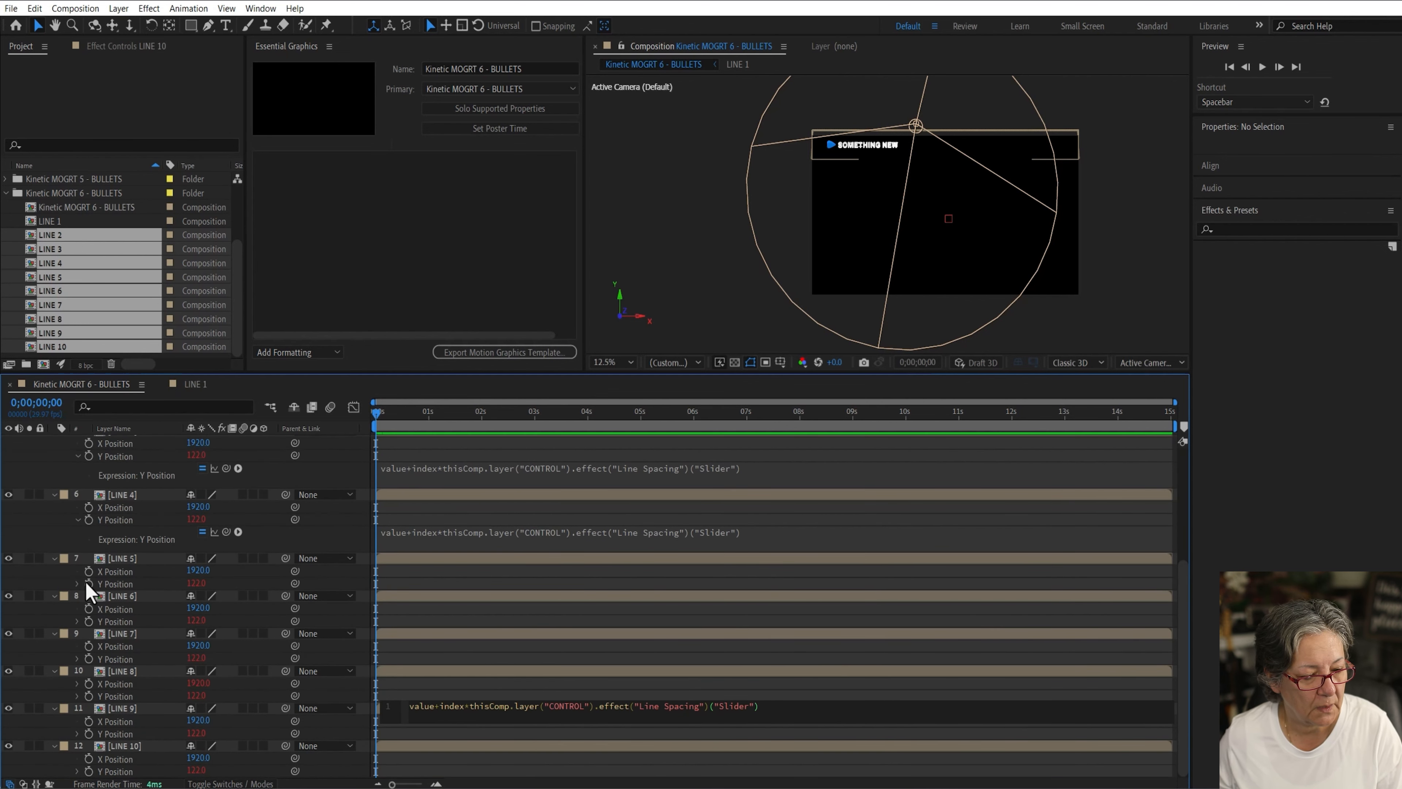
{"action": "key", "text": "KP_Enter"}
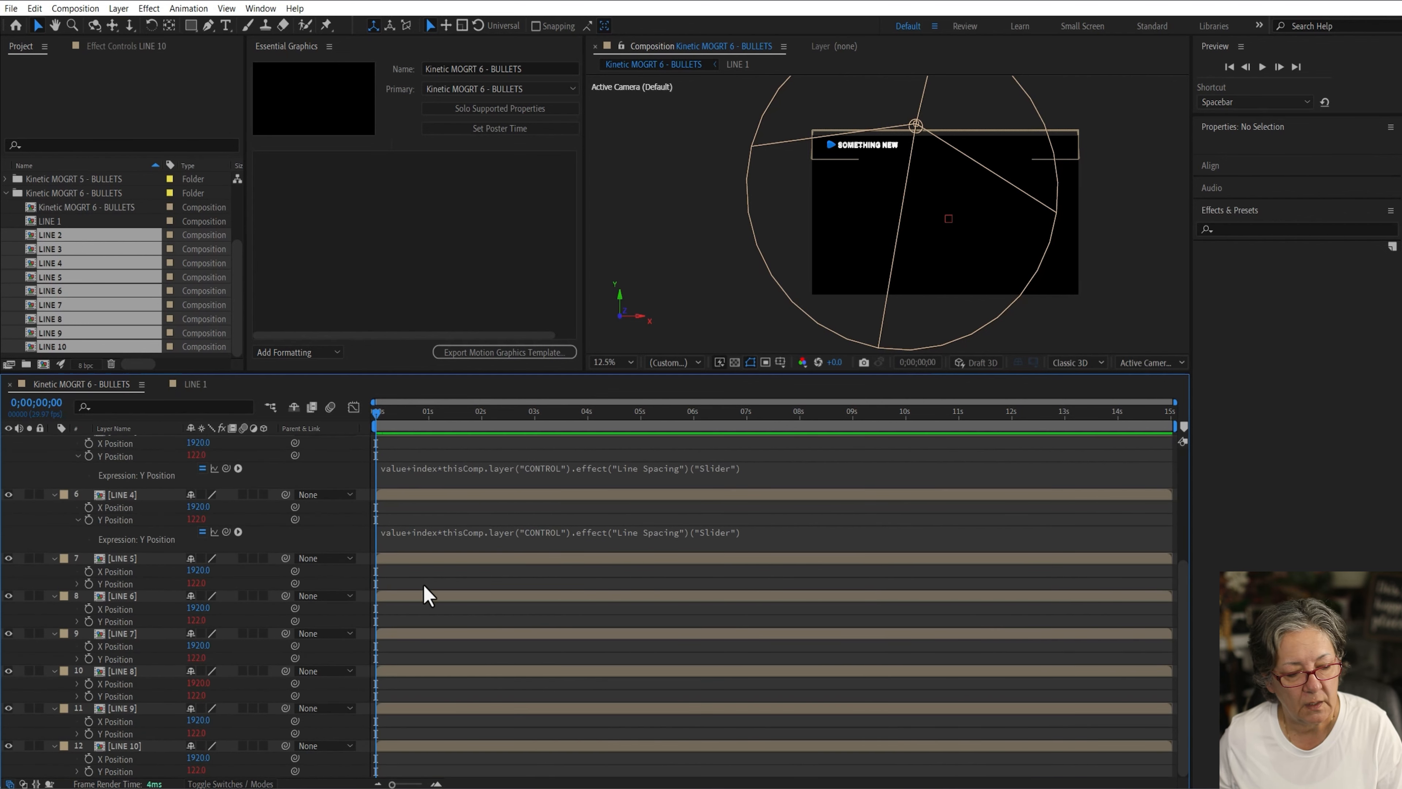
{"action": "left_click", "coordinate": [78, 583]}
{"action": "left_click", "coordinate": [433, 596]}
{"action": "key", "text": "ctrl+v"}
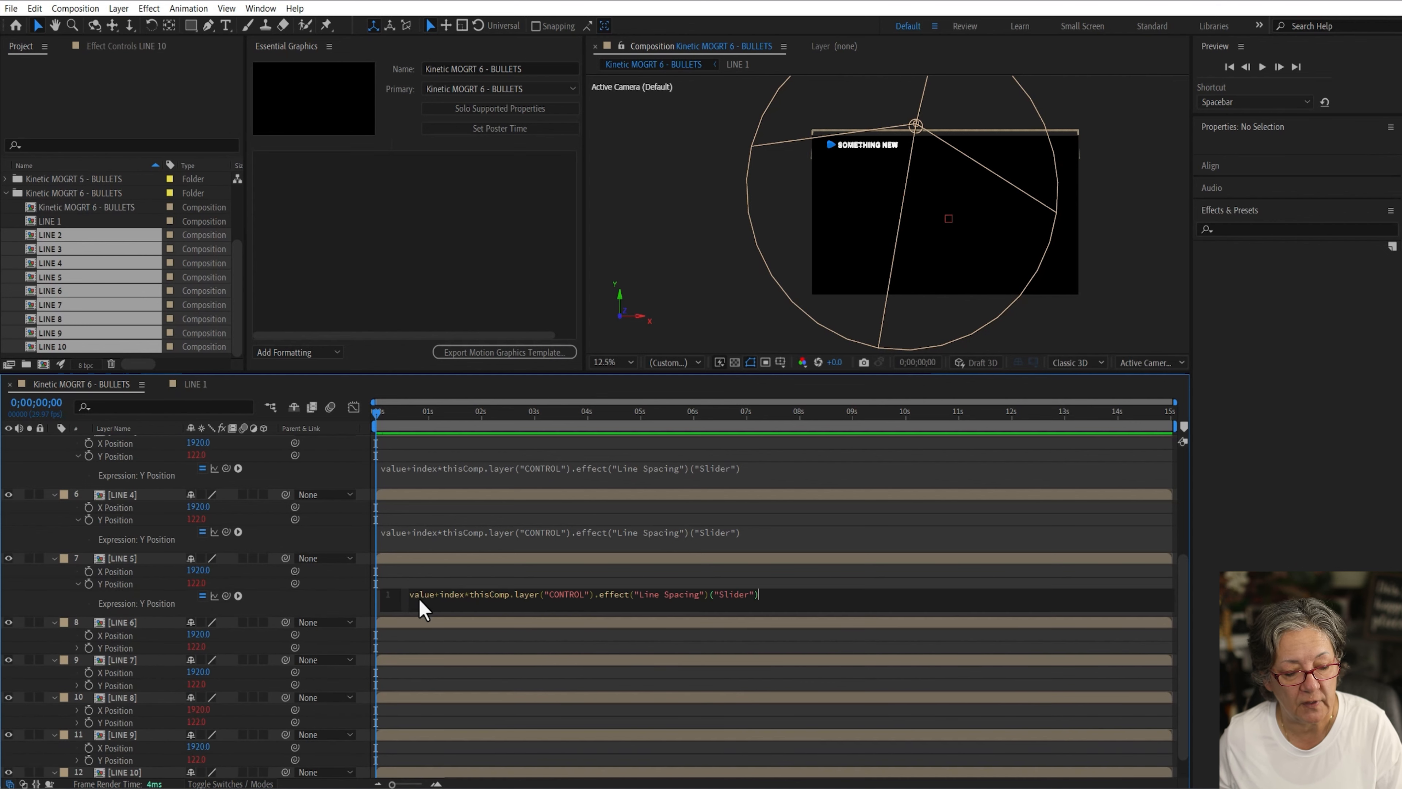
Step: Paste the line-spacing expression into the Y Position of LINE 6 and LINE 7
{"action": "left_click", "coordinate": [77, 648]}
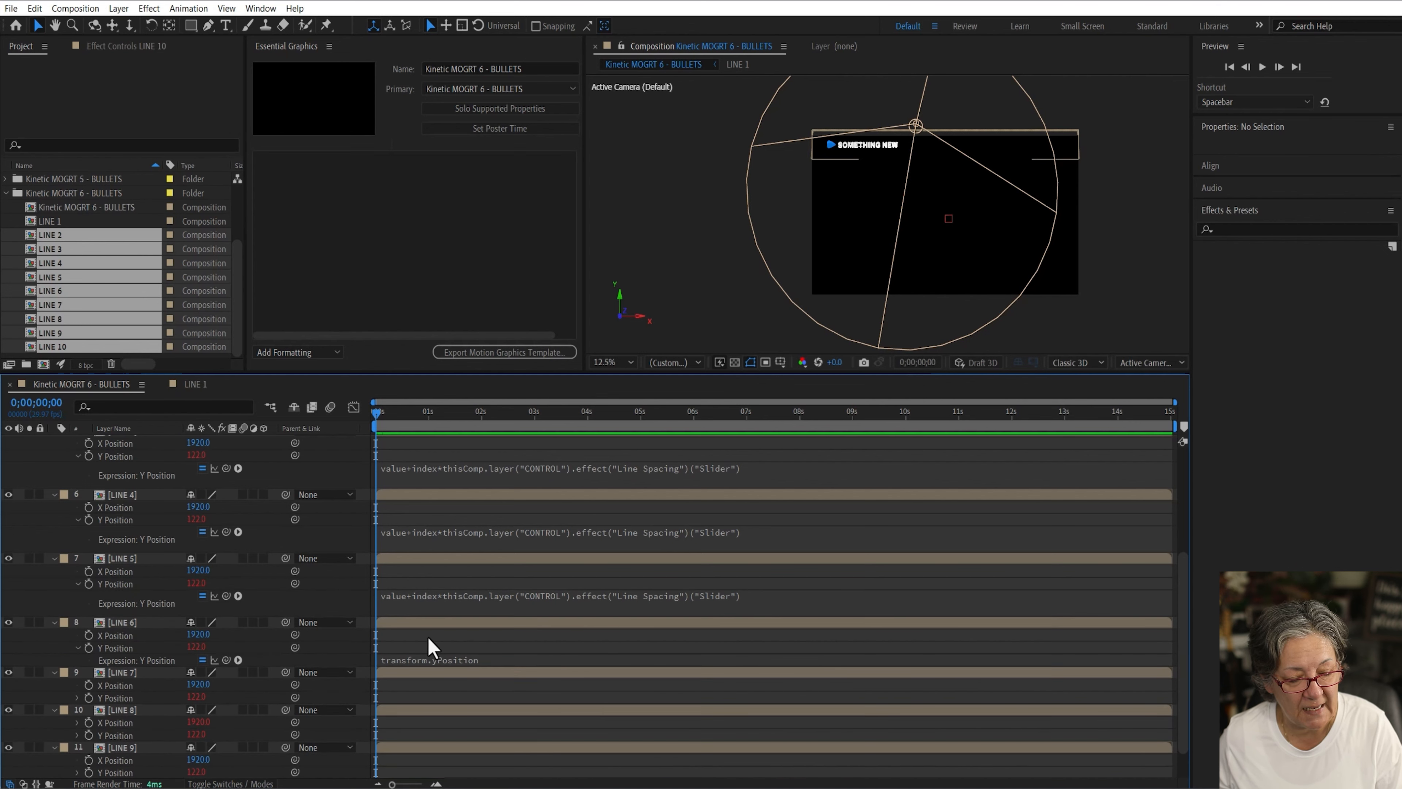
{"action": "left_click", "coordinate": [419, 659]}
{"action": "key", "text": "ctrl+v"}
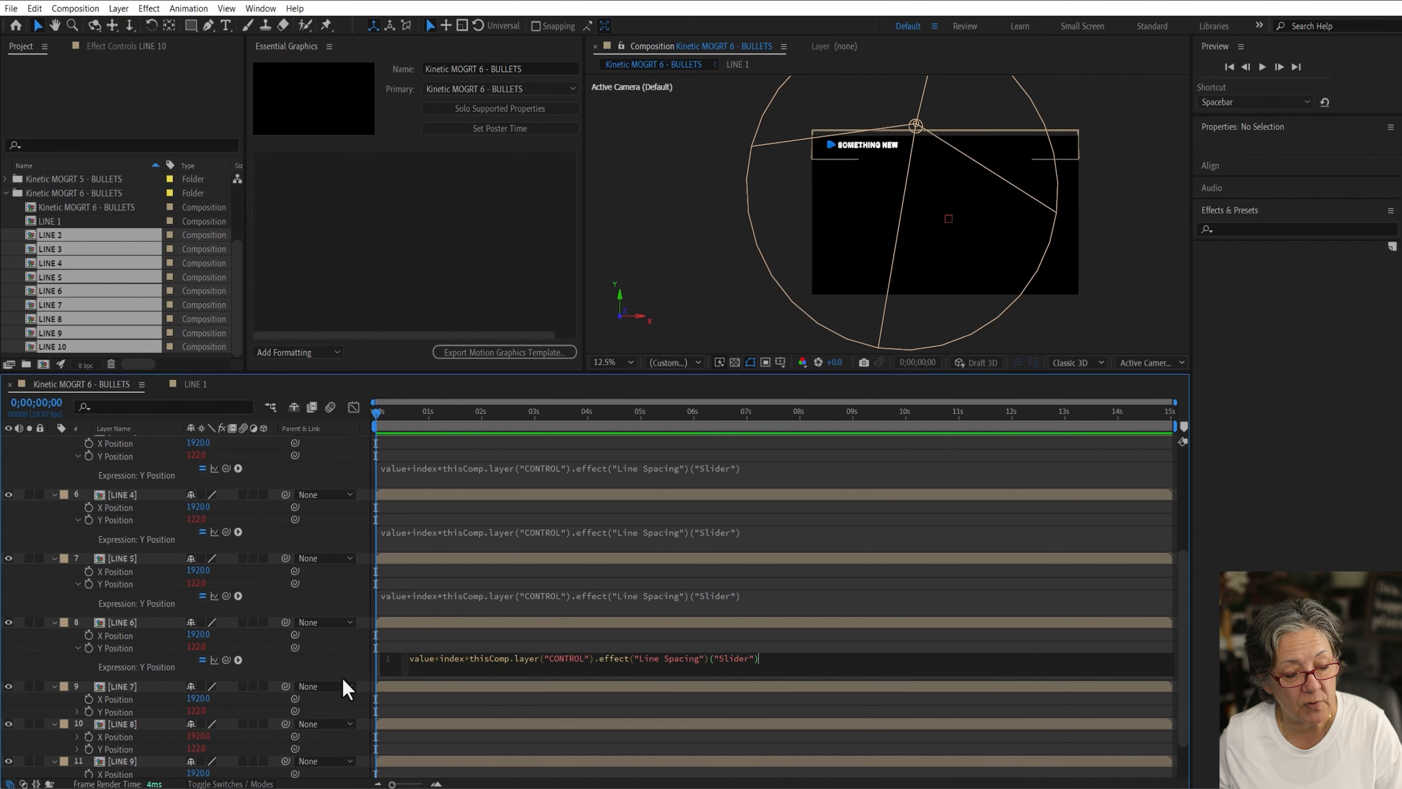
{"action": "left_click", "coordinate": [77, 711]}
{"action": "left_click", "coordinate": [409, 723]}
{"action": "key", "text": "ctrl+v"}
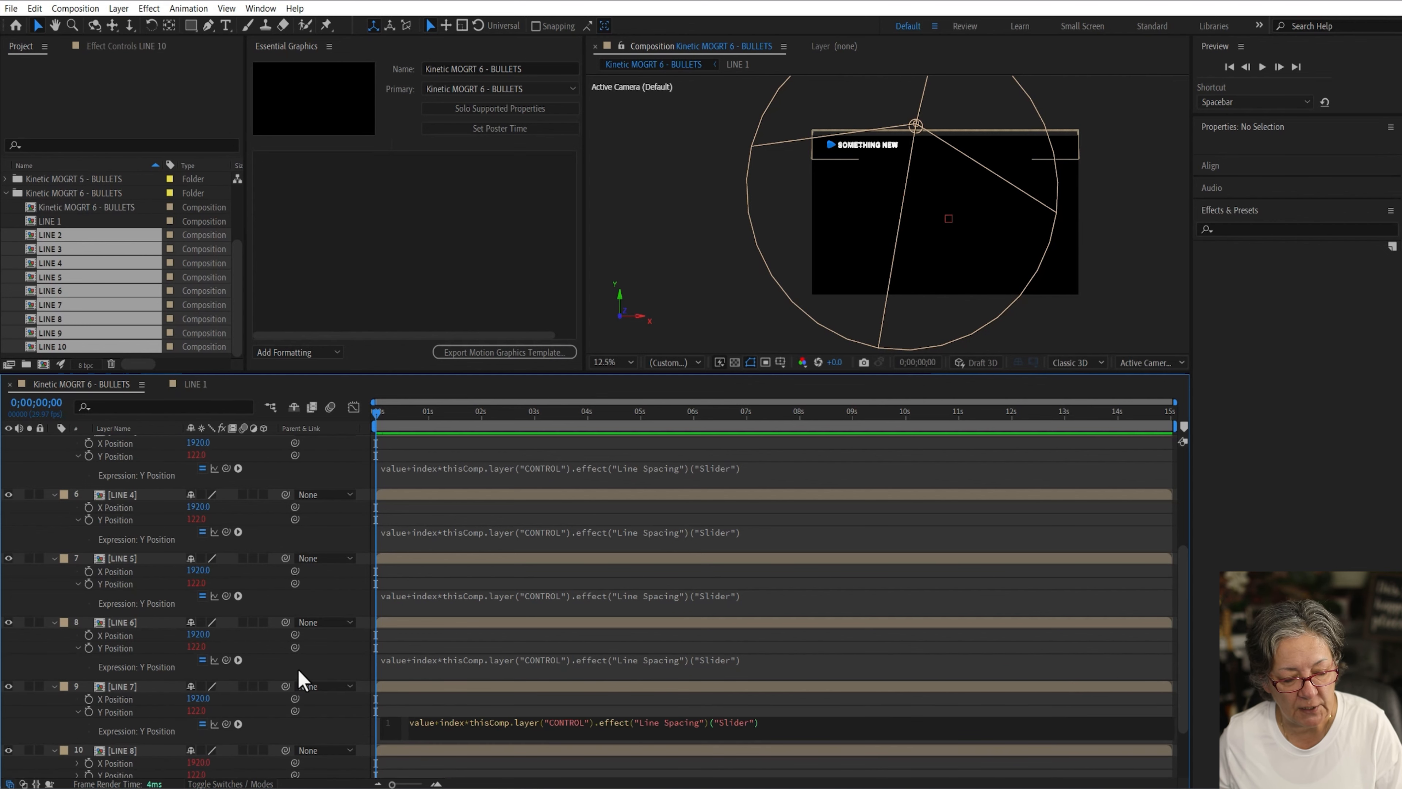
Step: Paste the line-spacing expression into the Y Position of LINE 8, LINE 9 and LINE 10
{"action": "scroll", "coordinate": [304, 680], "scroll_direction": "down", "scroll_amount": 3}
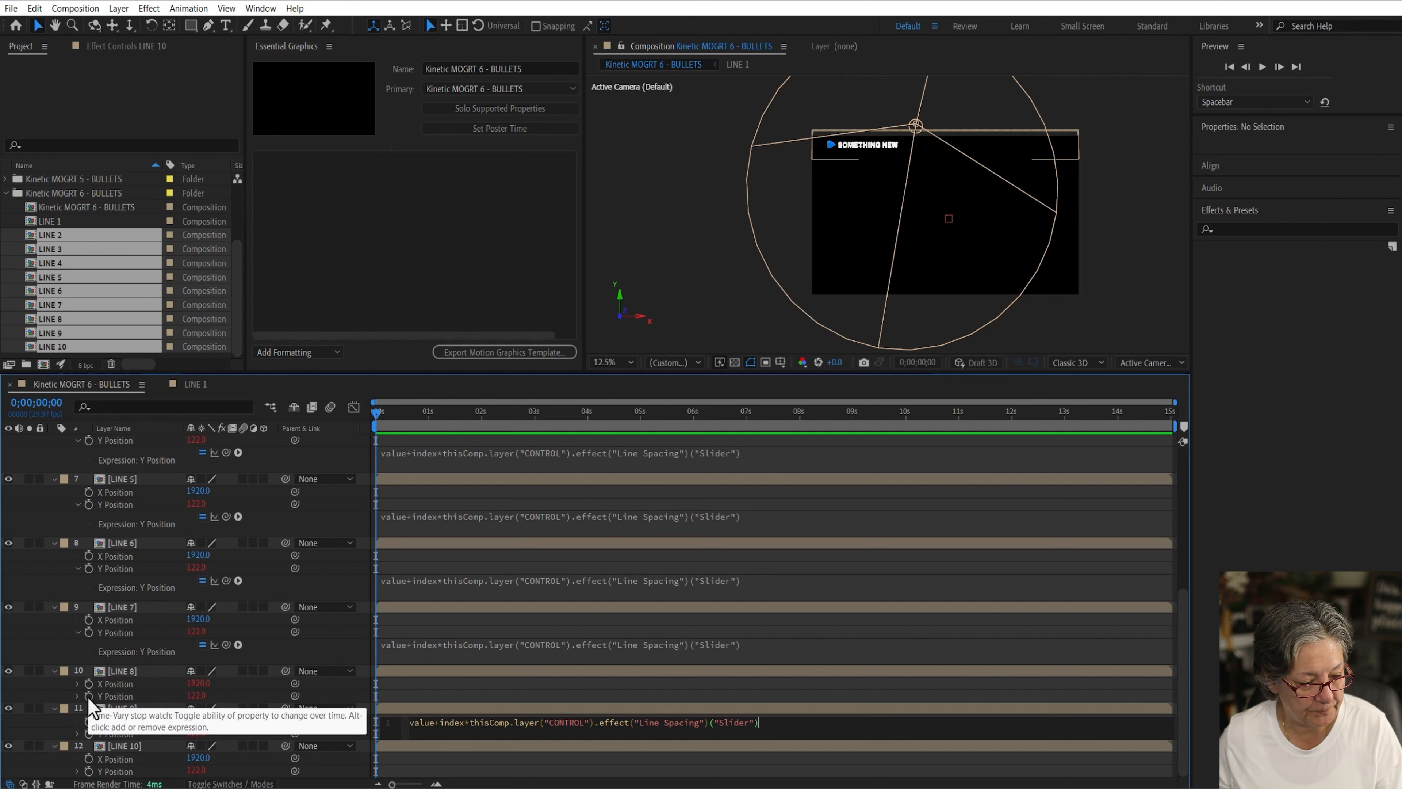
{"action": "left_click", "coordinate": [112, 684]}
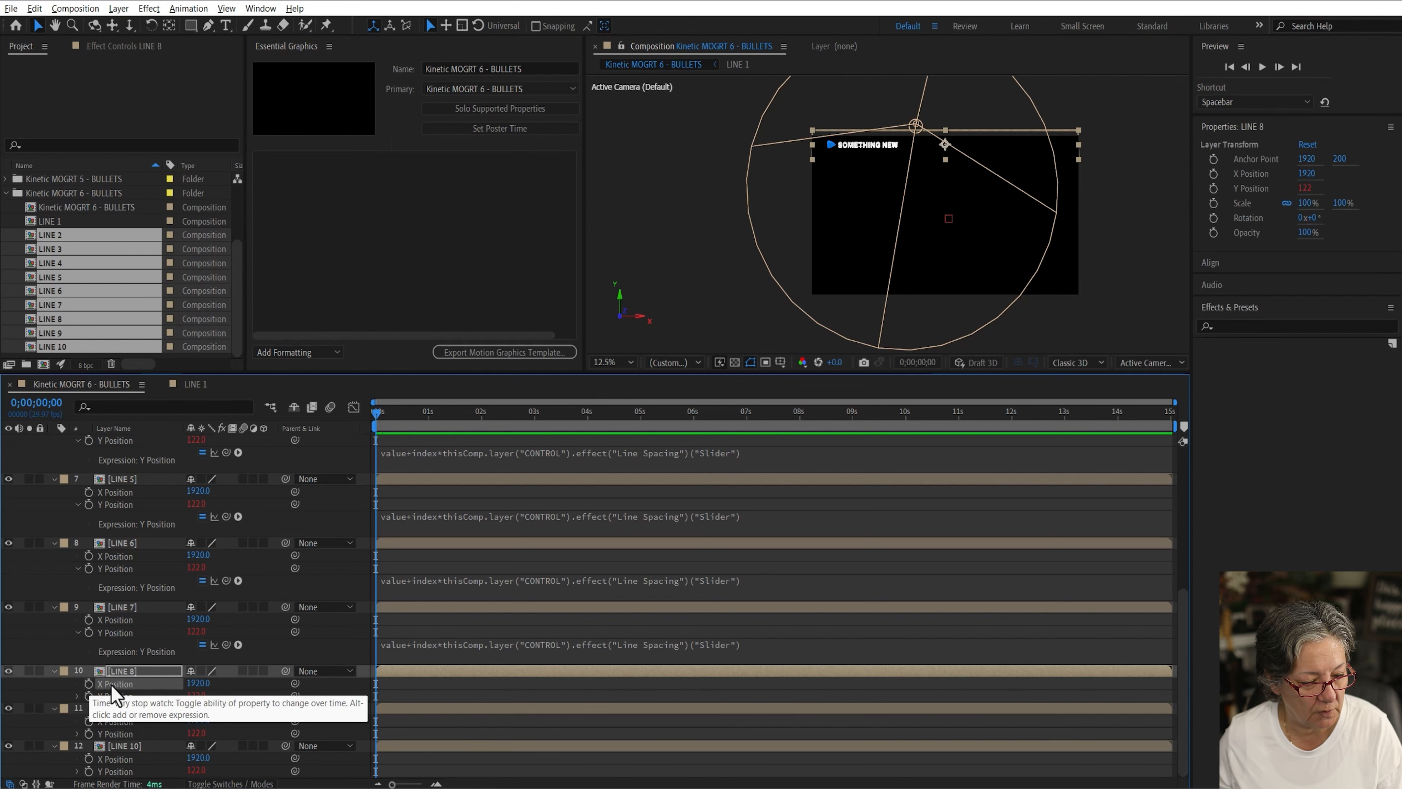
{"action": "left_click", "coordinate": [77, 695]}
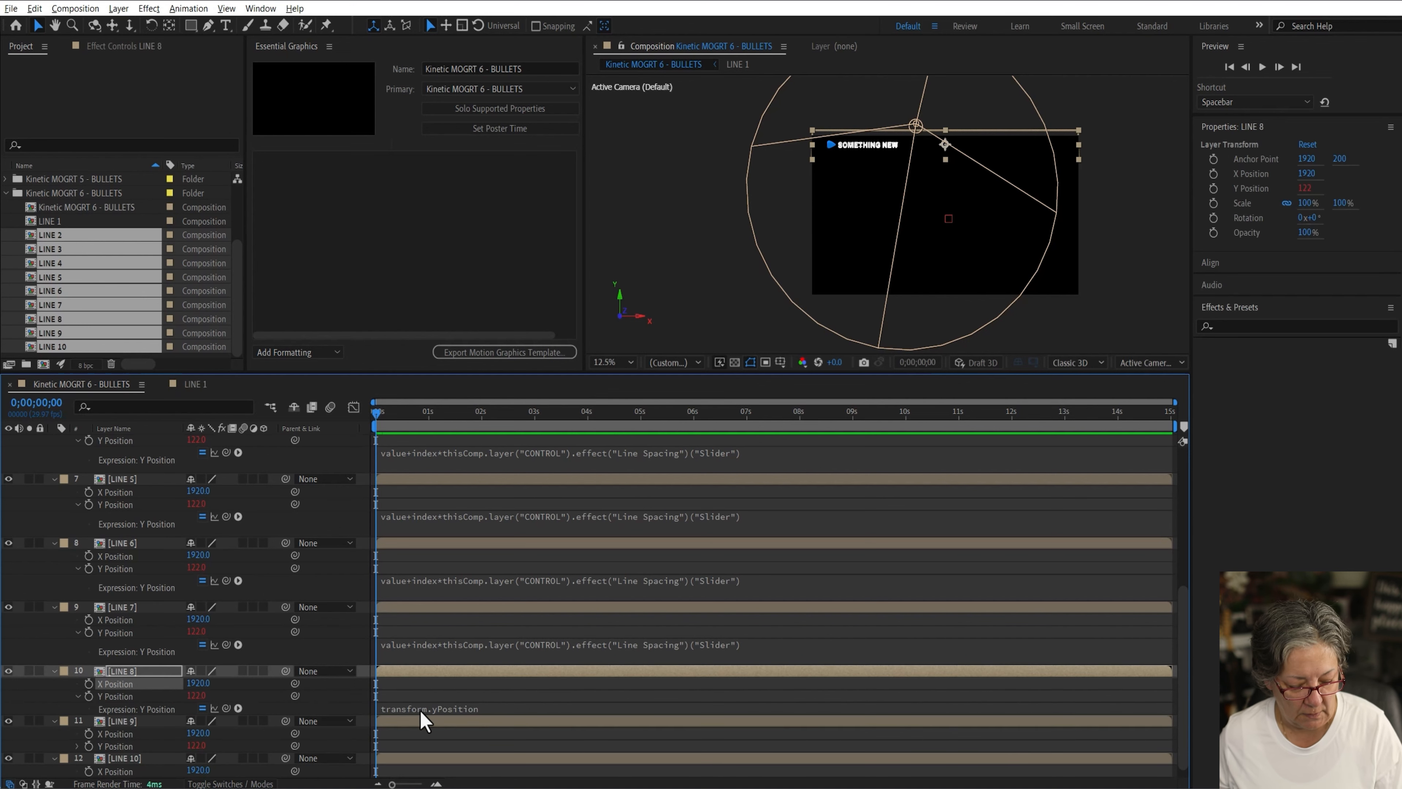
{"action": "left_click", "coordinate": [422, 708]}
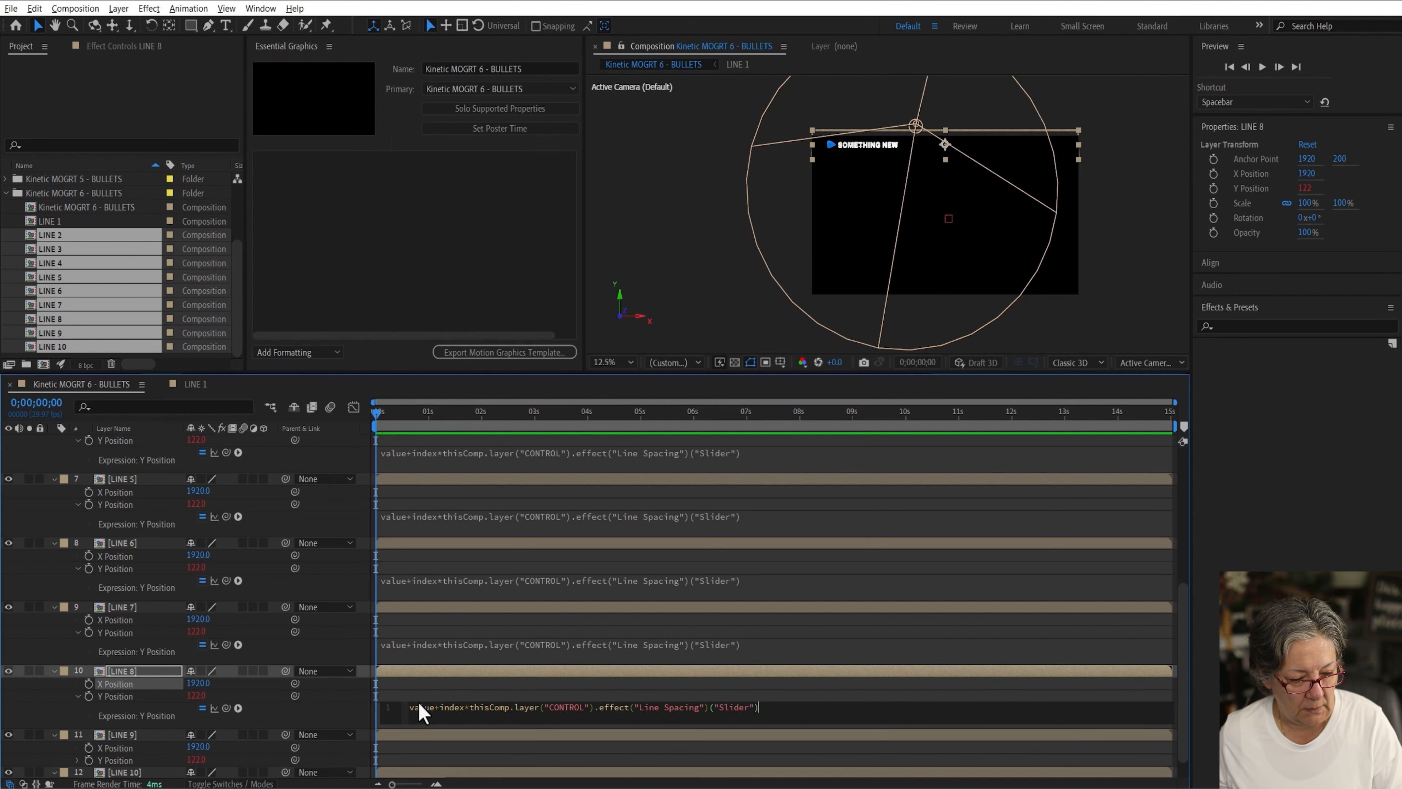
{"action": "left_click", "coordinate": [77, 761]}
{"action": "key", "text": "ctrl+v"}
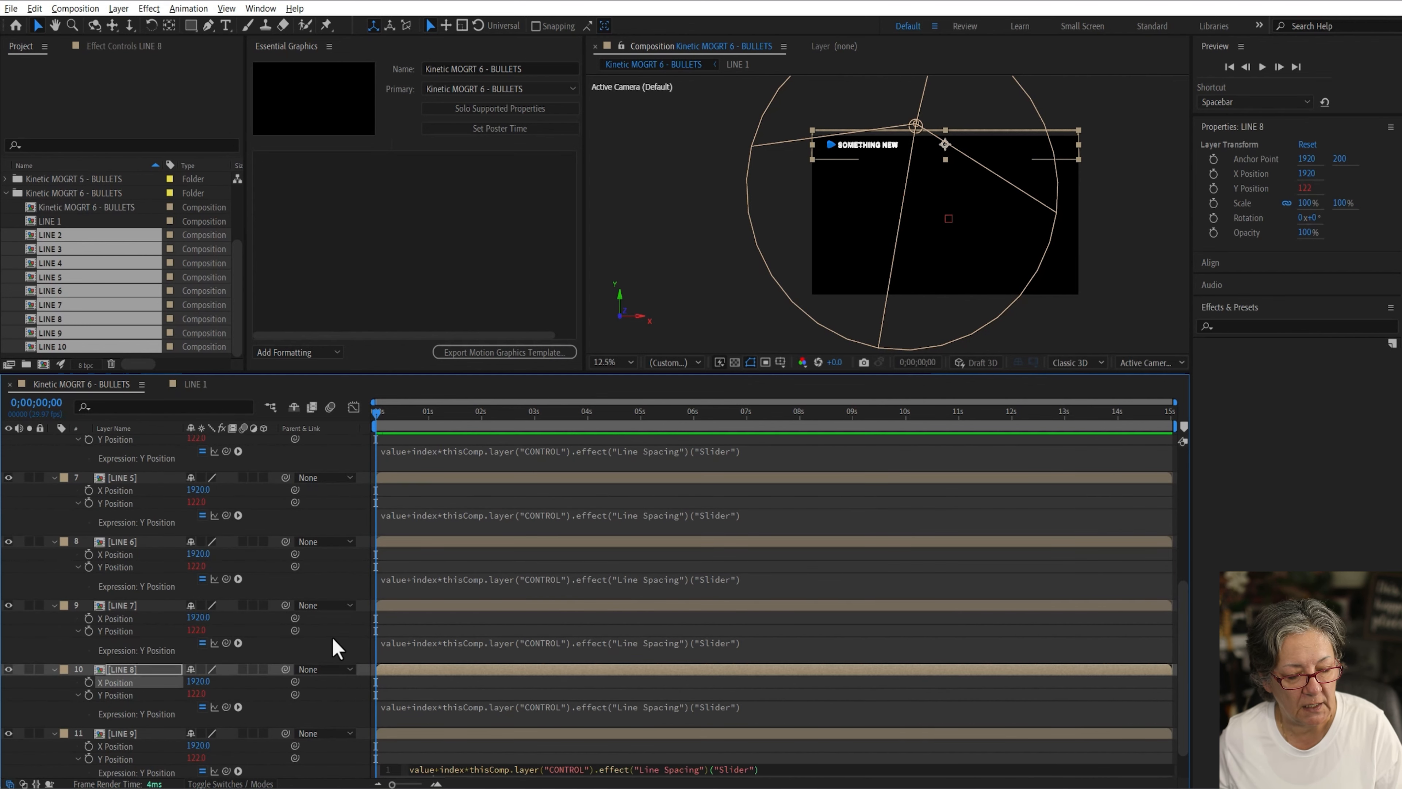
{"action": "scroll", "coordinate": [331, 648], "scroll_direction": "down", "scroll_amount": 1}
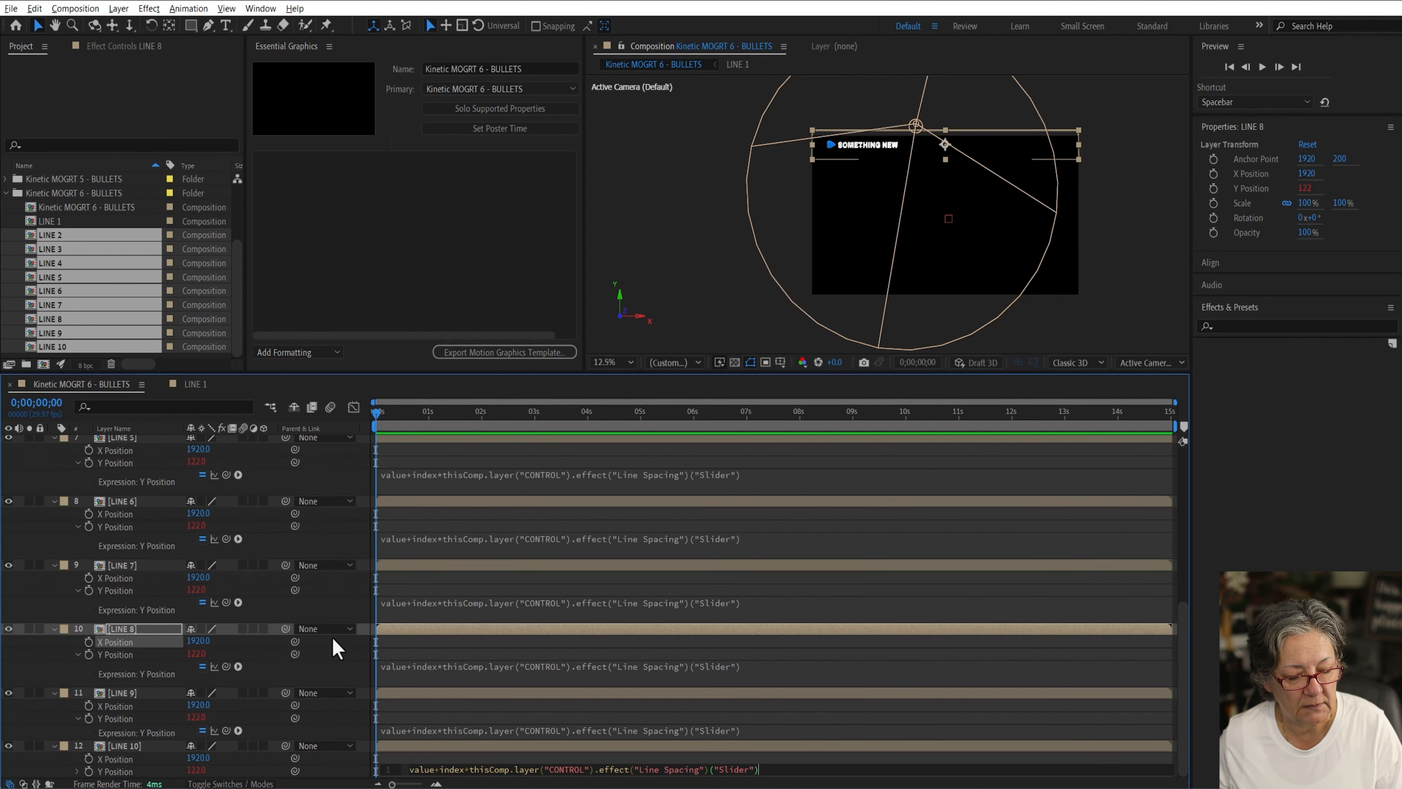
{"action": "left_click", "coordinate": [77, 772]}
{"action": "scroll", "coordinate": [78, 773], "scroll_direction": "down", "scroll_amount": 1}
{"action": "left_click", "coordinate": [420, 772]}
{"action": "key", "text": "ctrl+v"}
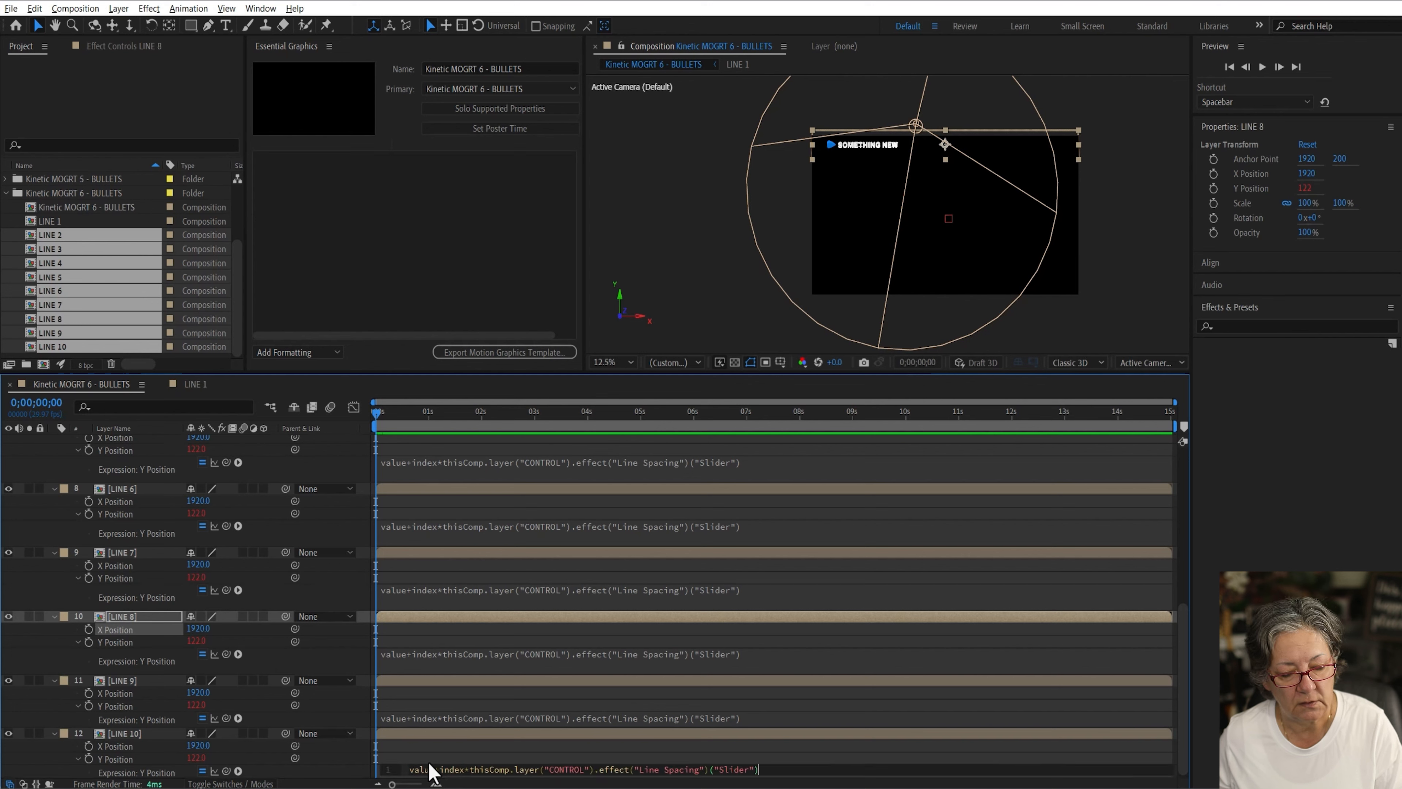
{"action": "left_click", "coordinate": [479, 752]}
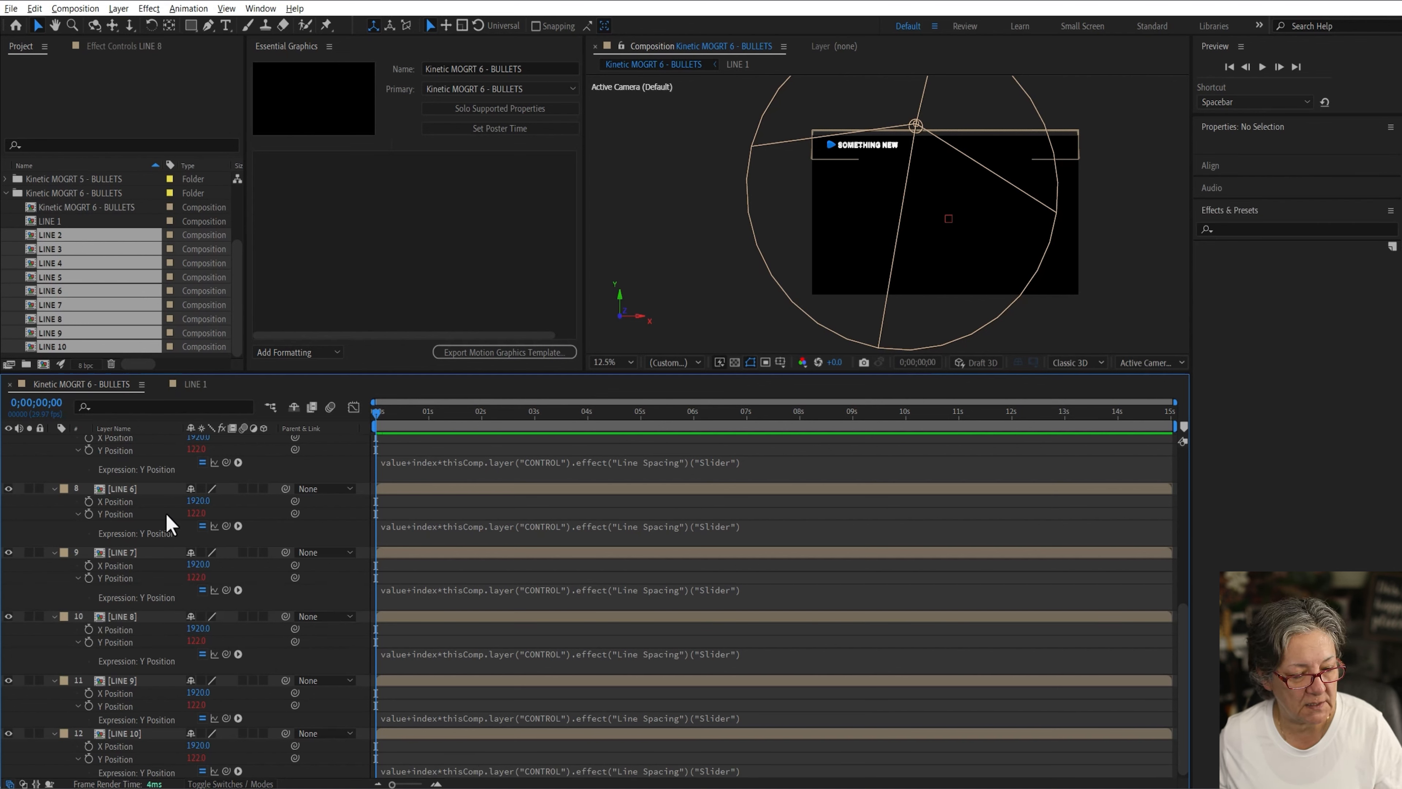
Step: Collapse all layers and set the CONTROL layer's Line Spacing slider to 144
{"action": "left_click", "coordinate": [163, 488]}
{"action": "key", "text": "ctrl+a"}
{"action": "left_click", "coordinate": [54, 552]}
{"action": "left_click", "coordinate": [125, 441]}
{"action": "left_click", "coordinate": [125, 47]}
{"action": "left_click_drag", "start_coordinate": [141, 140], "coordinate": [221, 140]}
Step: Preview the stacked bullet lines from the beginning
{"action": "left_click", "coordinate": [376, 411]}
{"action": "key", "text": "space"}
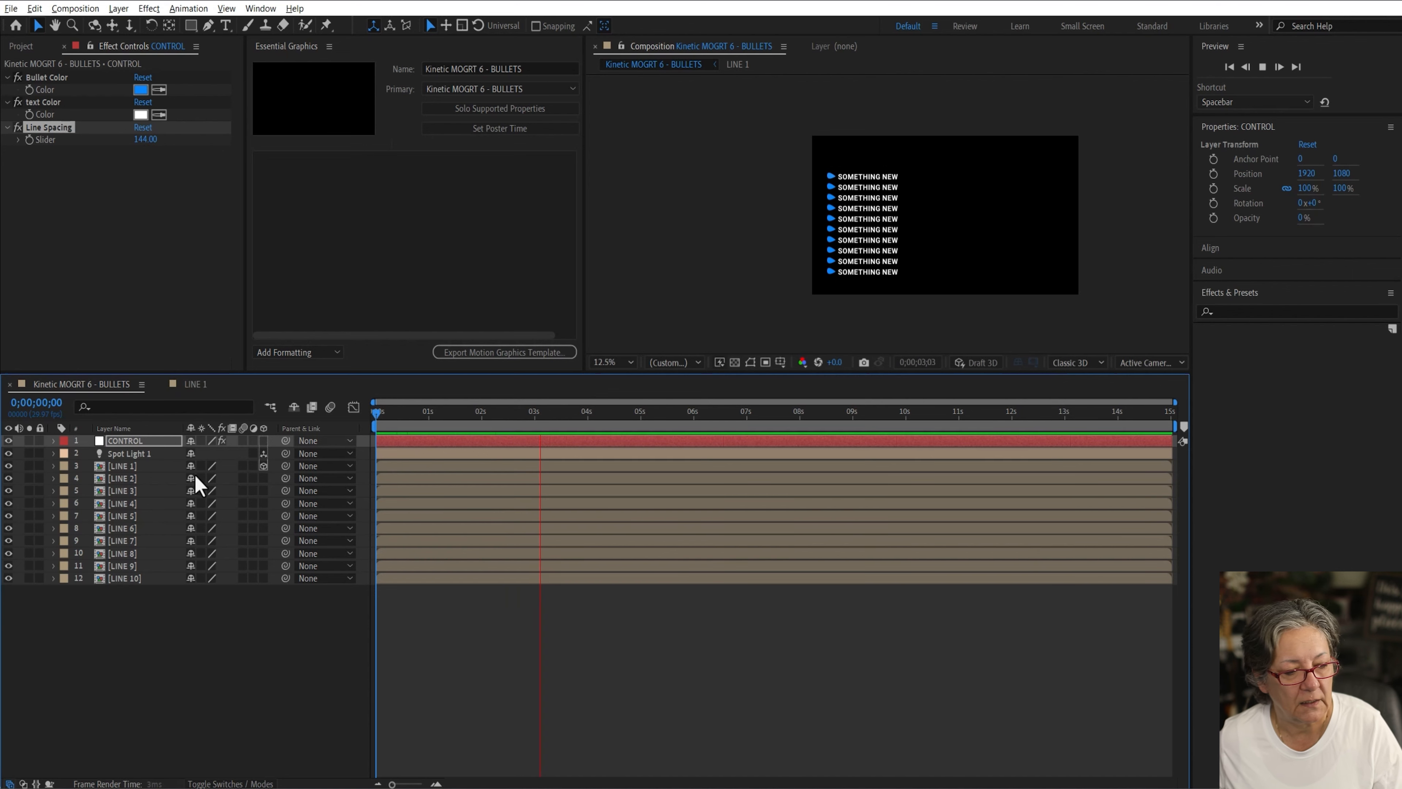
{"action": "key", "text": "space"}
Step: Enable the 3D layer switch for LINE 2 through LINE 10
{"action": "left_click", "coordinate": [124, 465]}
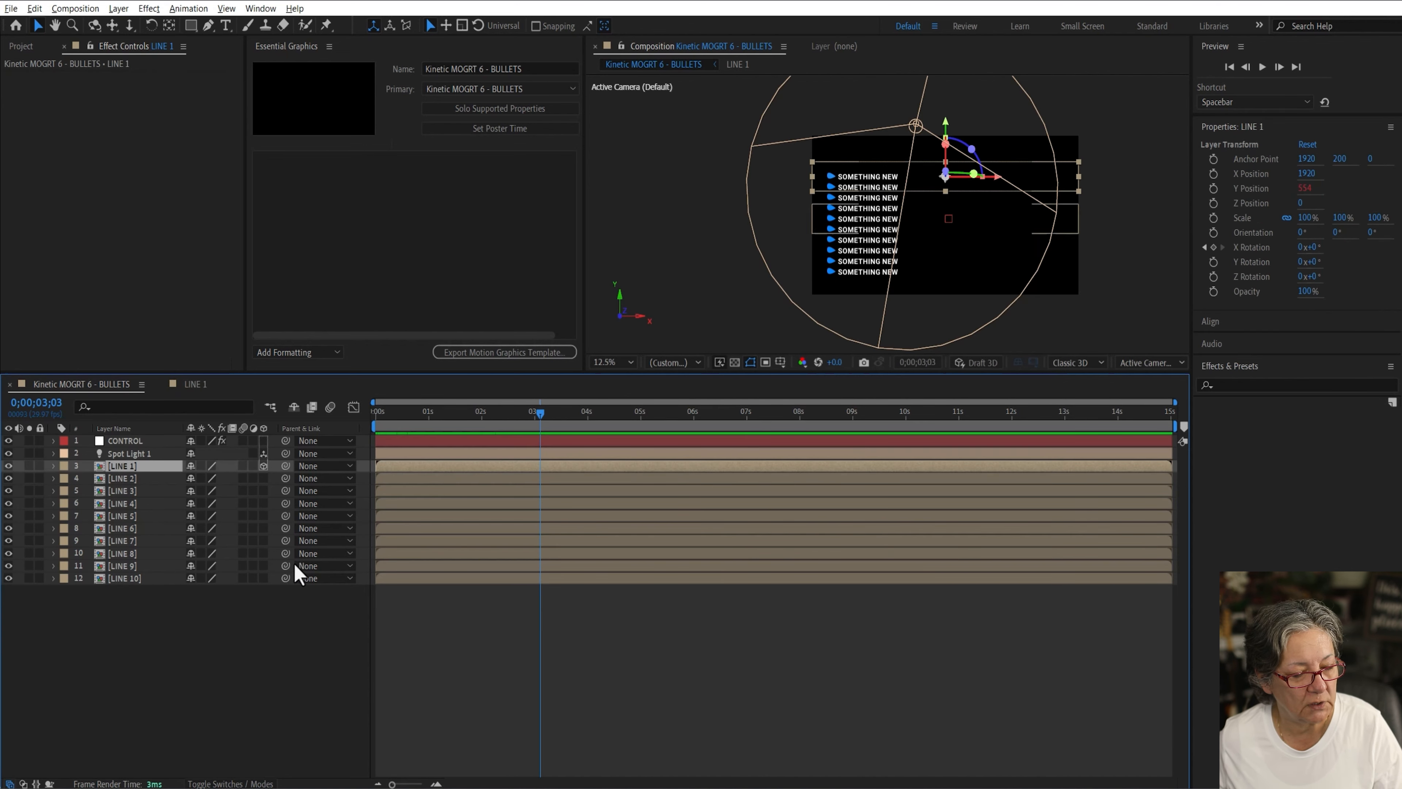
{"action": "left_click_drag", "start_coordinate": [263, 478], "coordinate": [263, 578]}
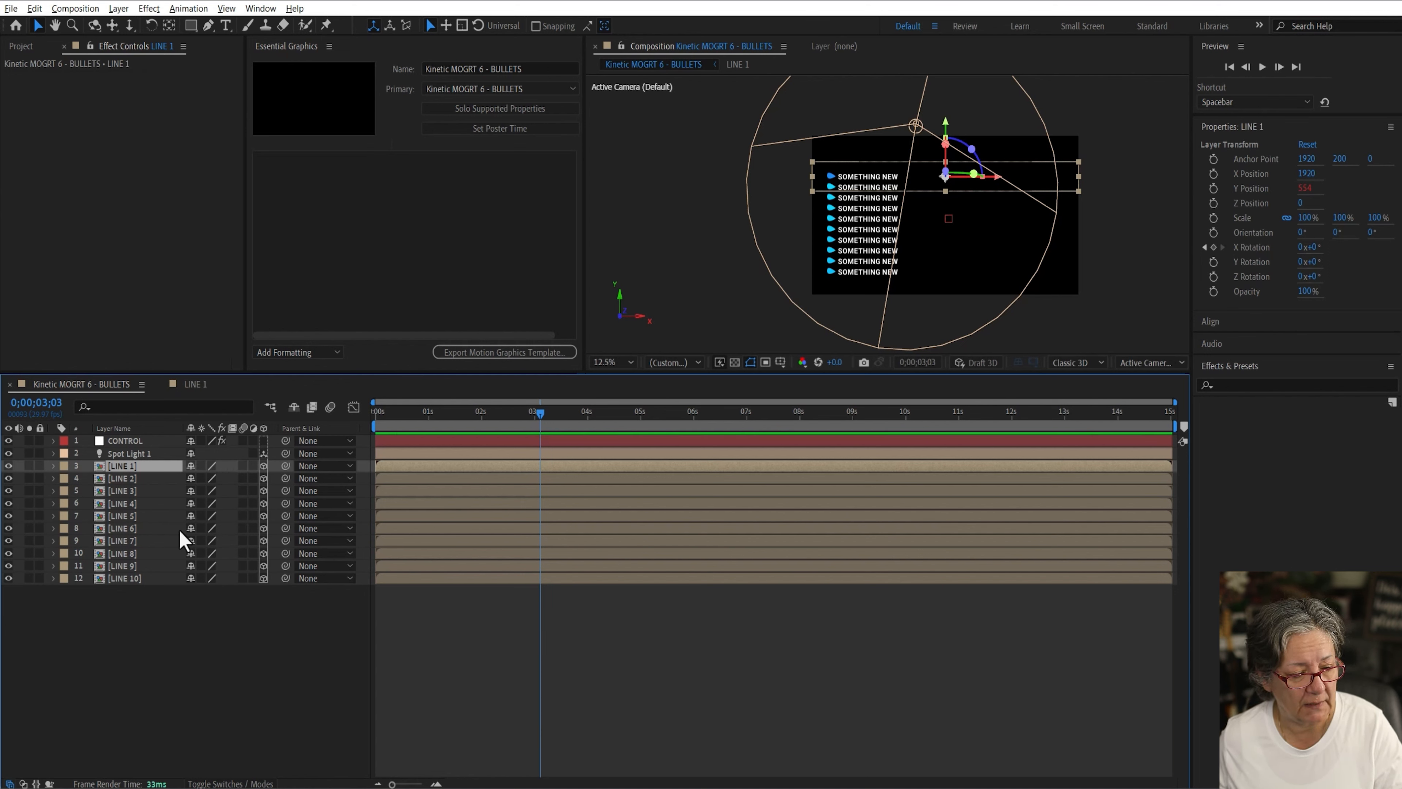
Step: Paste LINE 1's X Rotation keyframes and material options onto the LINE 2 to LINE 10 layers at the start
{"action": "key", "text": "u"}
{"action": "key", "text": "u"}
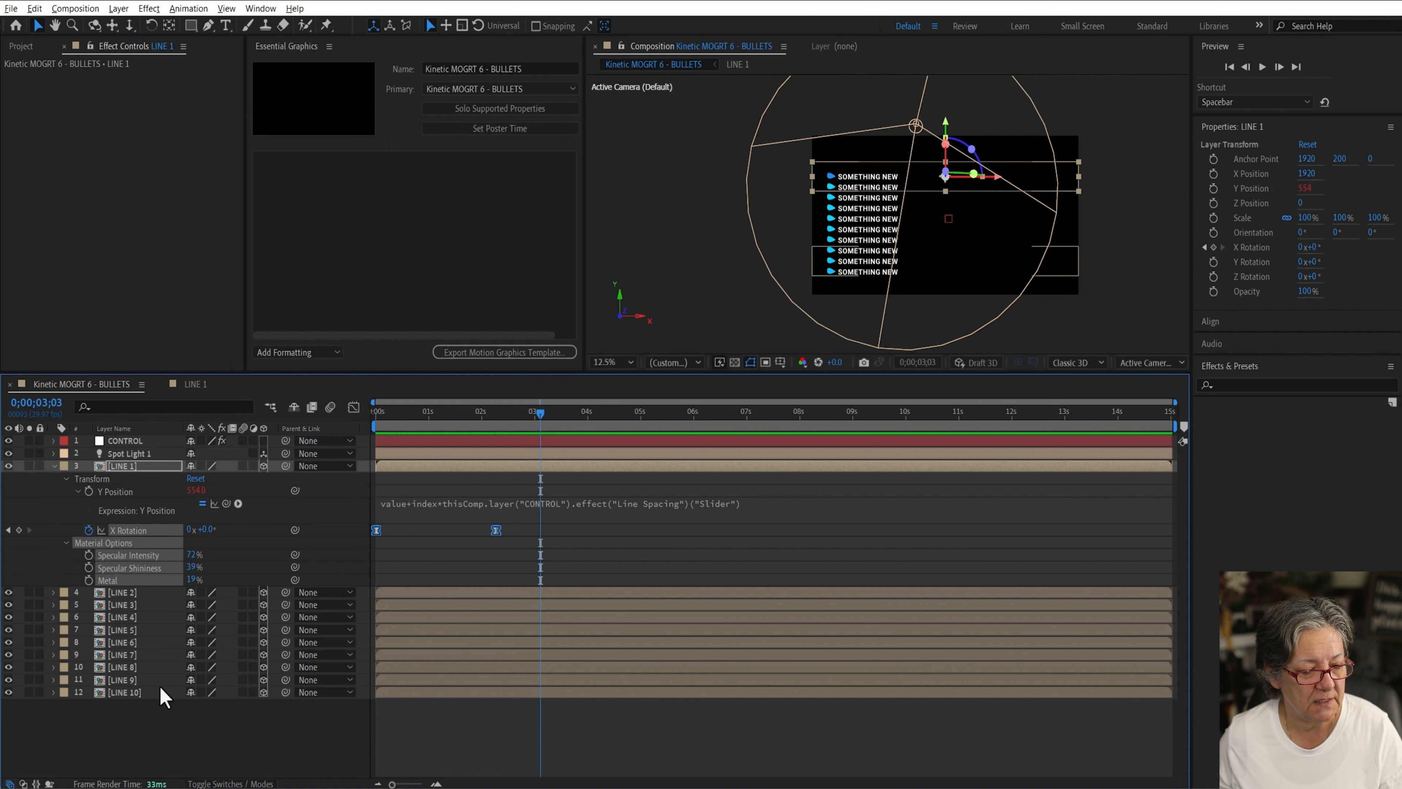
{"action": "left_click", "coordinate": [126, 594]}
{"action": "left_click_drag", "start_coordinate": [400, 420], "coordinate": [325, 411]}
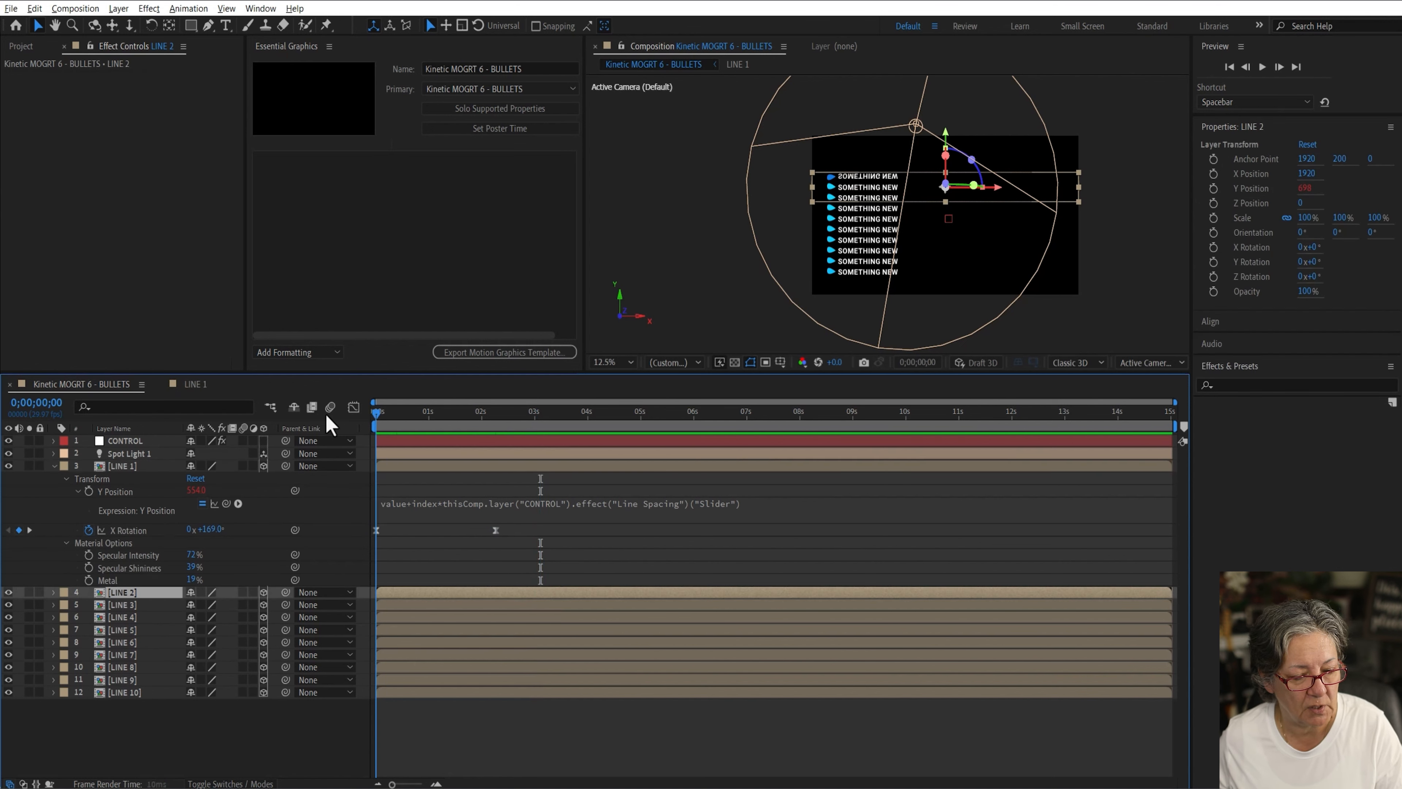
{"action": "key", "text": "ctrl+v"}
{"action": "key", "text": "ctrl+v"}
{"action": "left_click", "coordinate": [124, 617]}
{"action": "key", "text": "ctrl+v"}
{"action": "left_click", "coordinate": [125, 630]}
{"action": "left_click", "coordinate": [125, 692], "text": "shift"}
{"action": "key", "text": "ctrl+v"}
Step: Preview the flipping bullet lines from the start
{"action": "left_click", "coordinate": [330, 407]}
{"action": "key", "text": "space"}
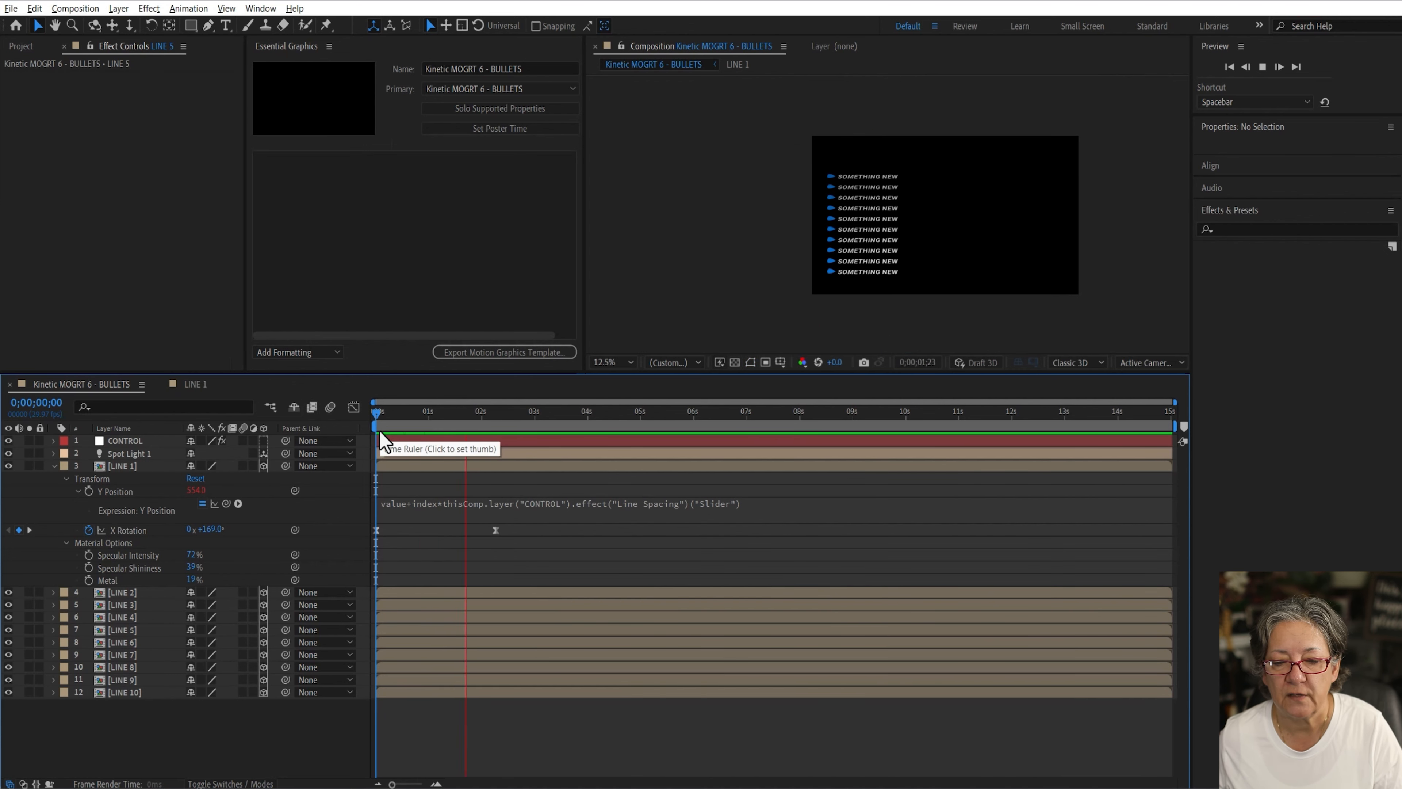
{"action": "key", "text": "space"}
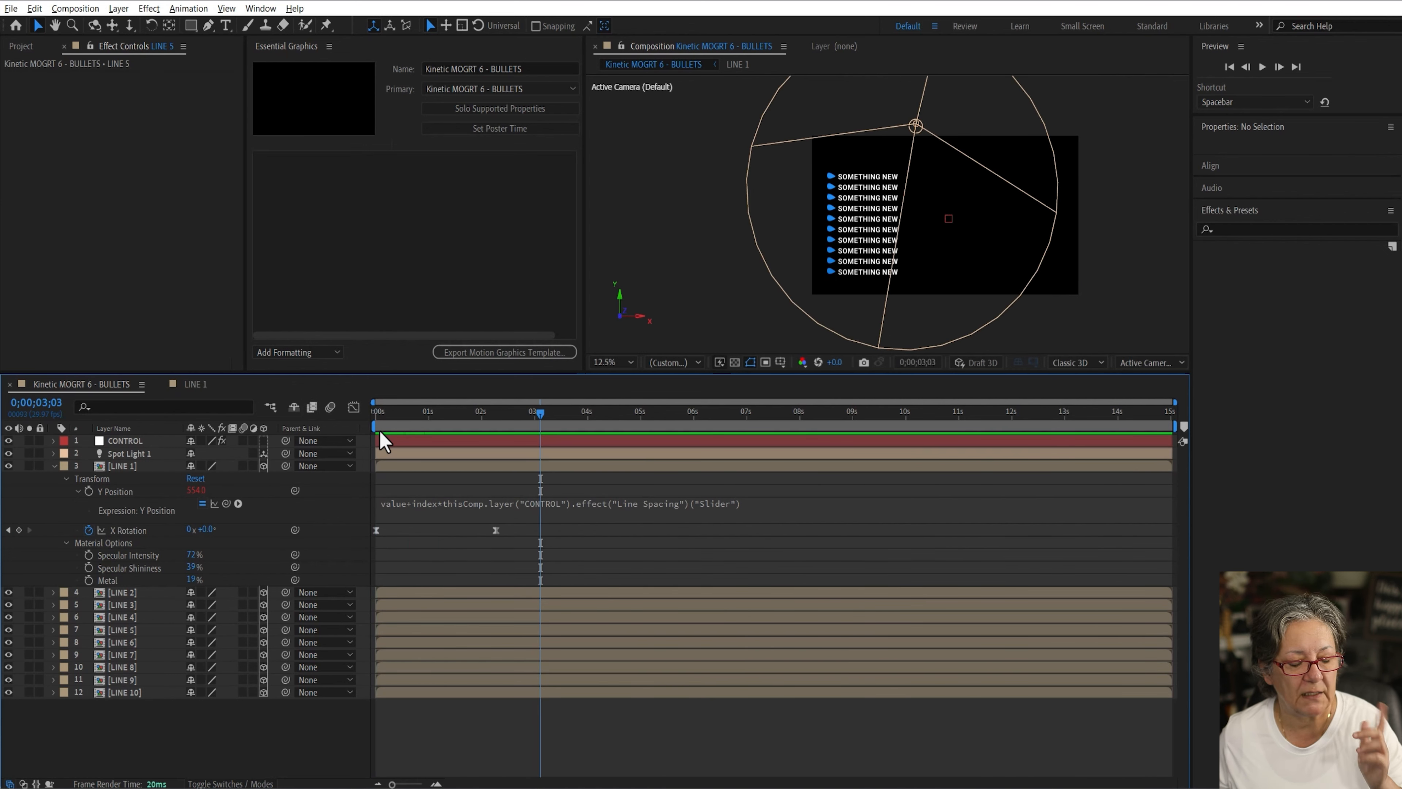
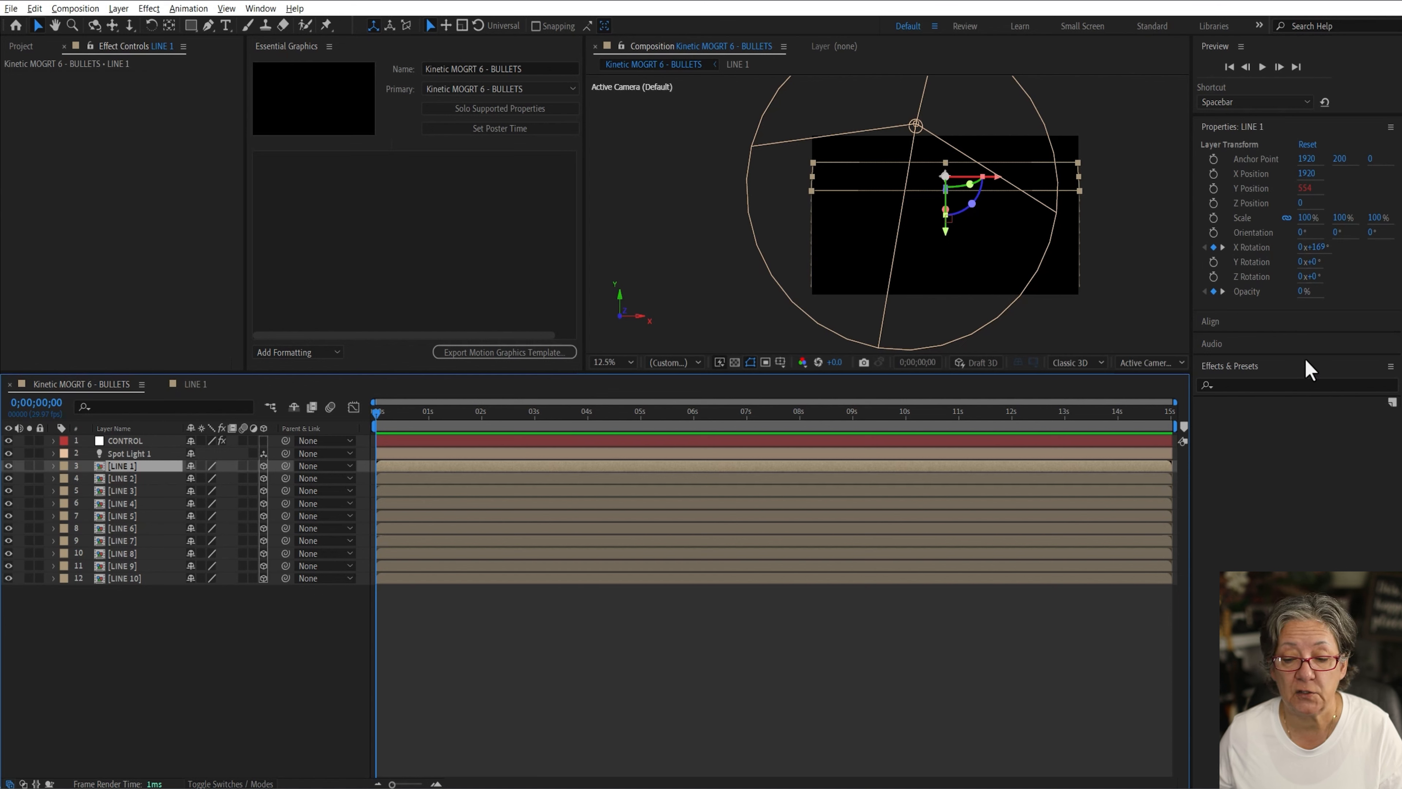
Step: Search the effects for "trans" and apply the Transform effect to LINE 1
{"action": "left_click", "coordinate": [1233, 386]}
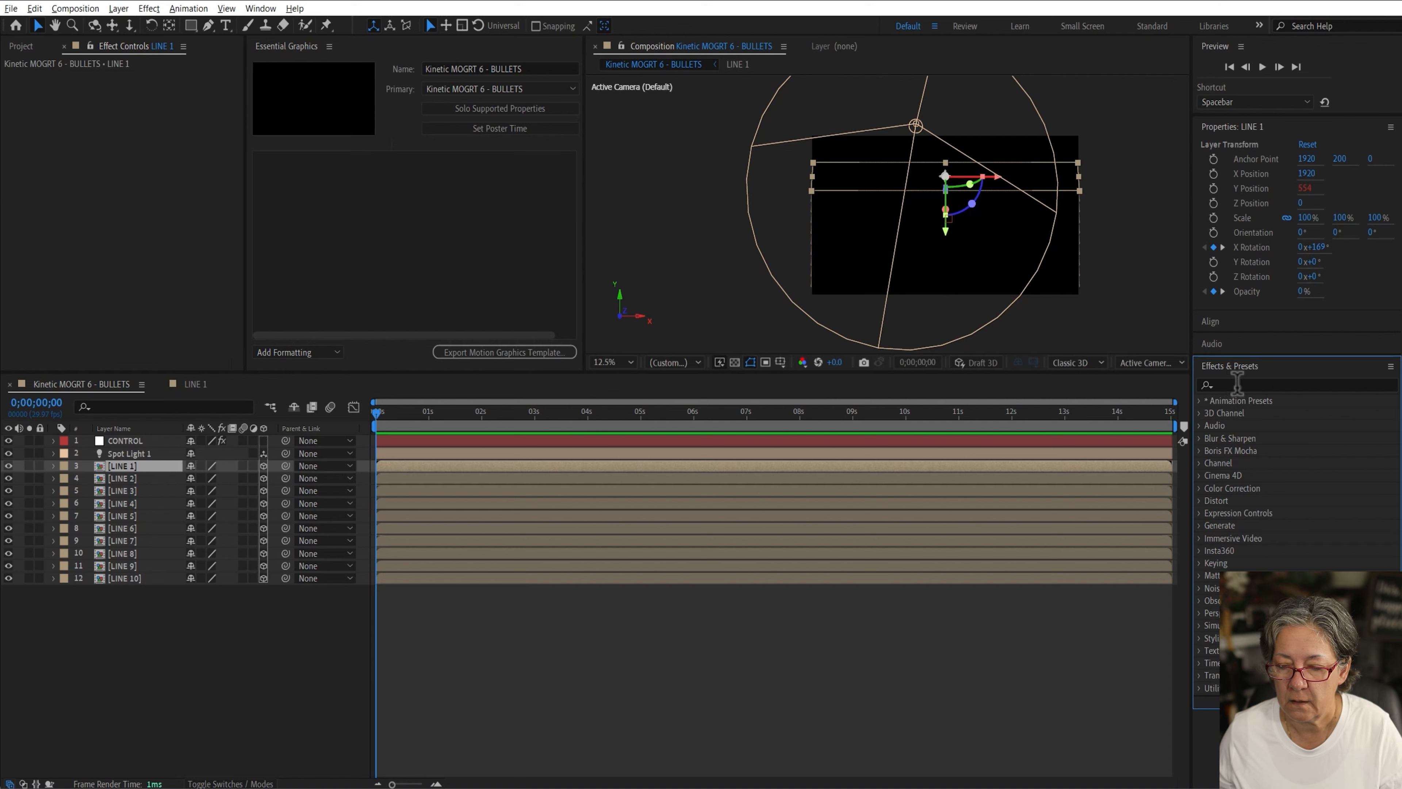
{"action": "type", "text": "trans"}
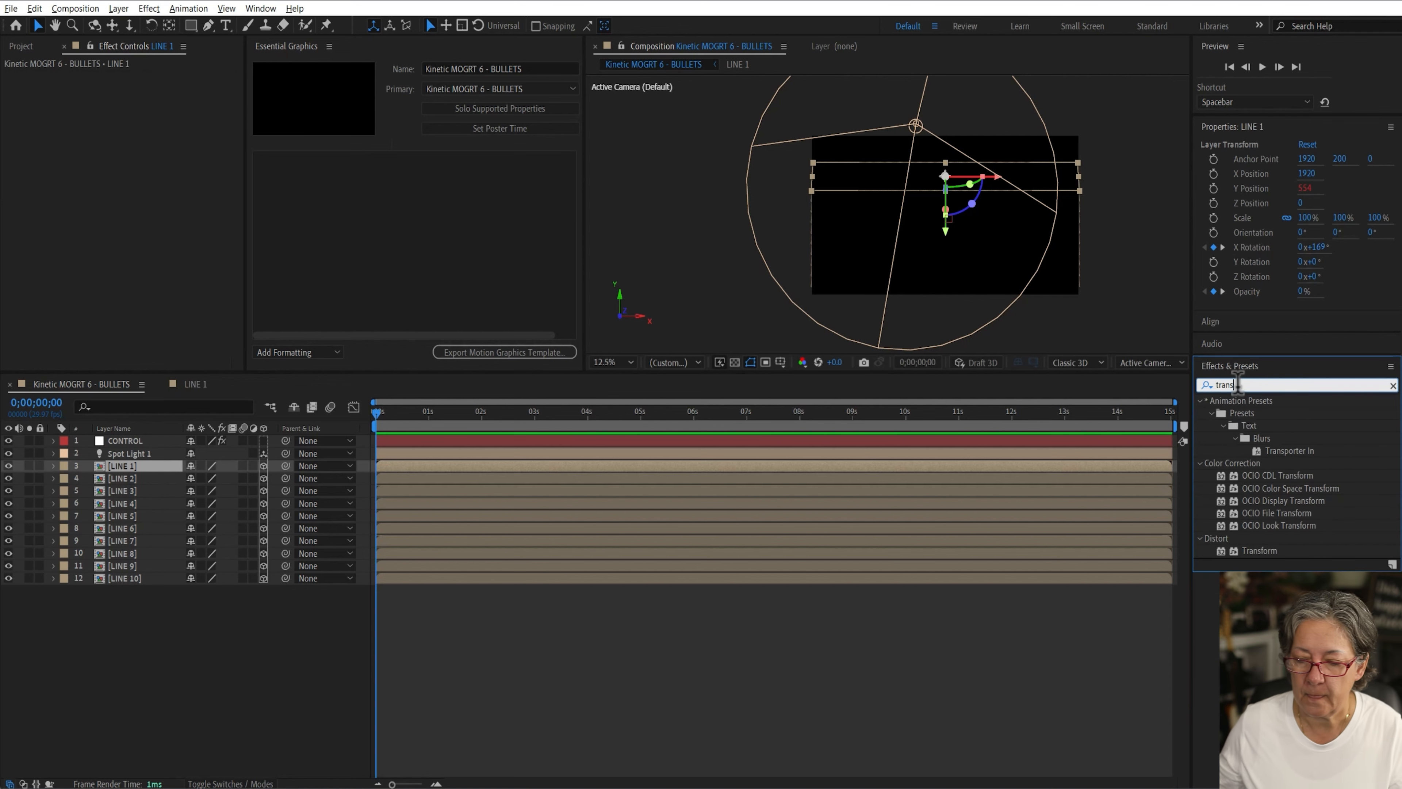
{"action": "left_click_drag", "start_coordinate": [1257, 551], "coordinate": [1069, 476]}
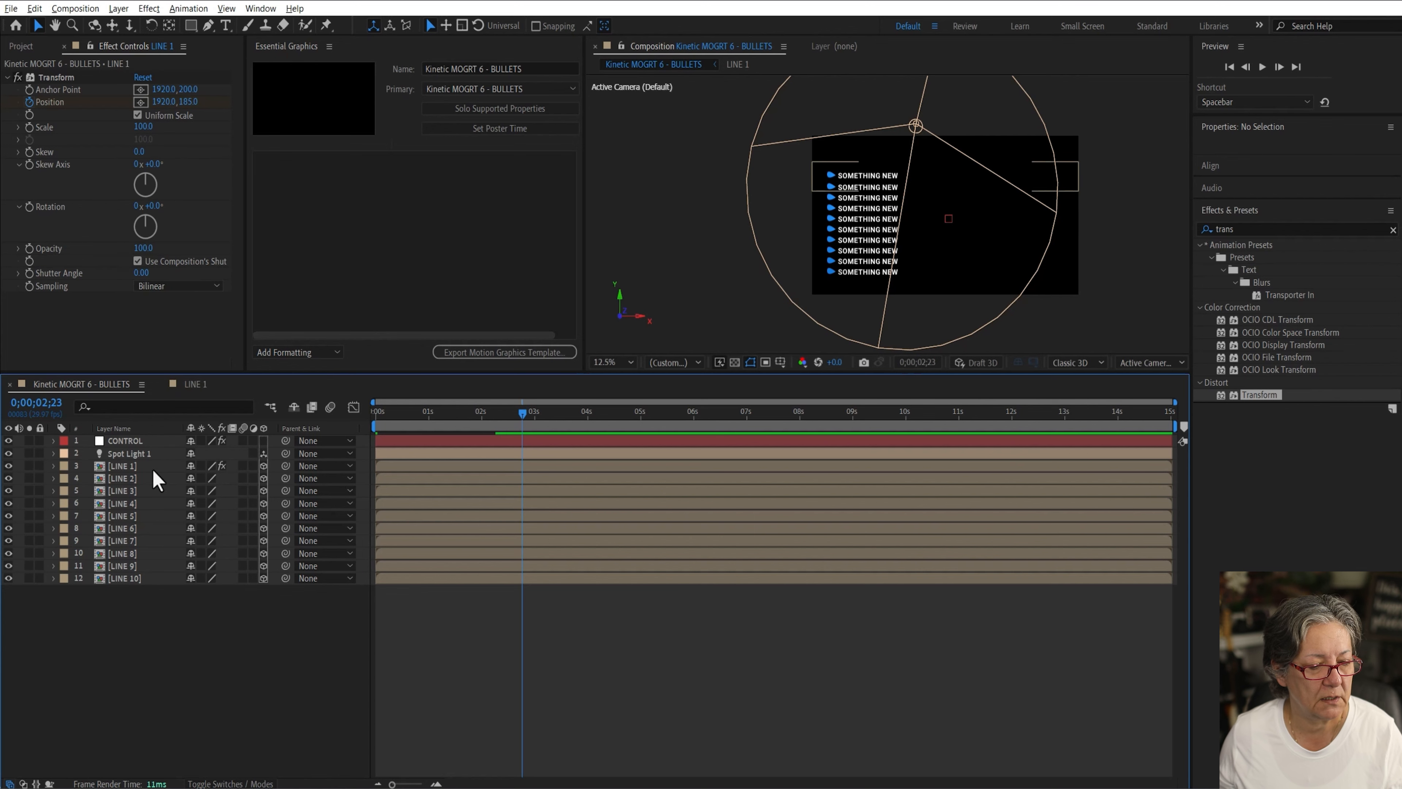
Step: Keyframe the Transform effect's Position on LINE 1 so it ends at 1920, 200 at about 3;07
{"action": "left_click", "coordinate": [131, 466]}
{"action": "key", "text": "u"}
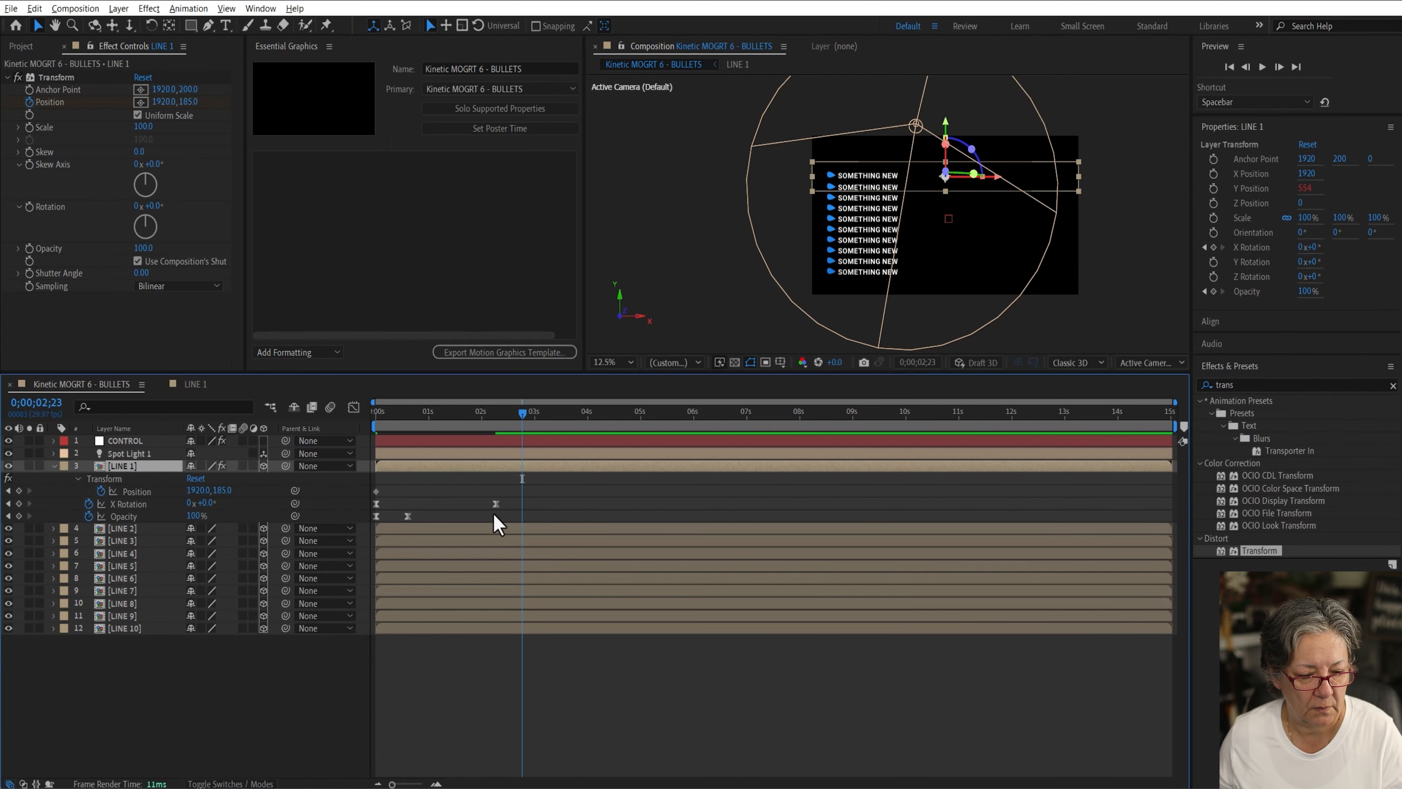
{"action": "left_click_drag", "start_coordinate": [377, 491], "coordinate": [522, 492]}
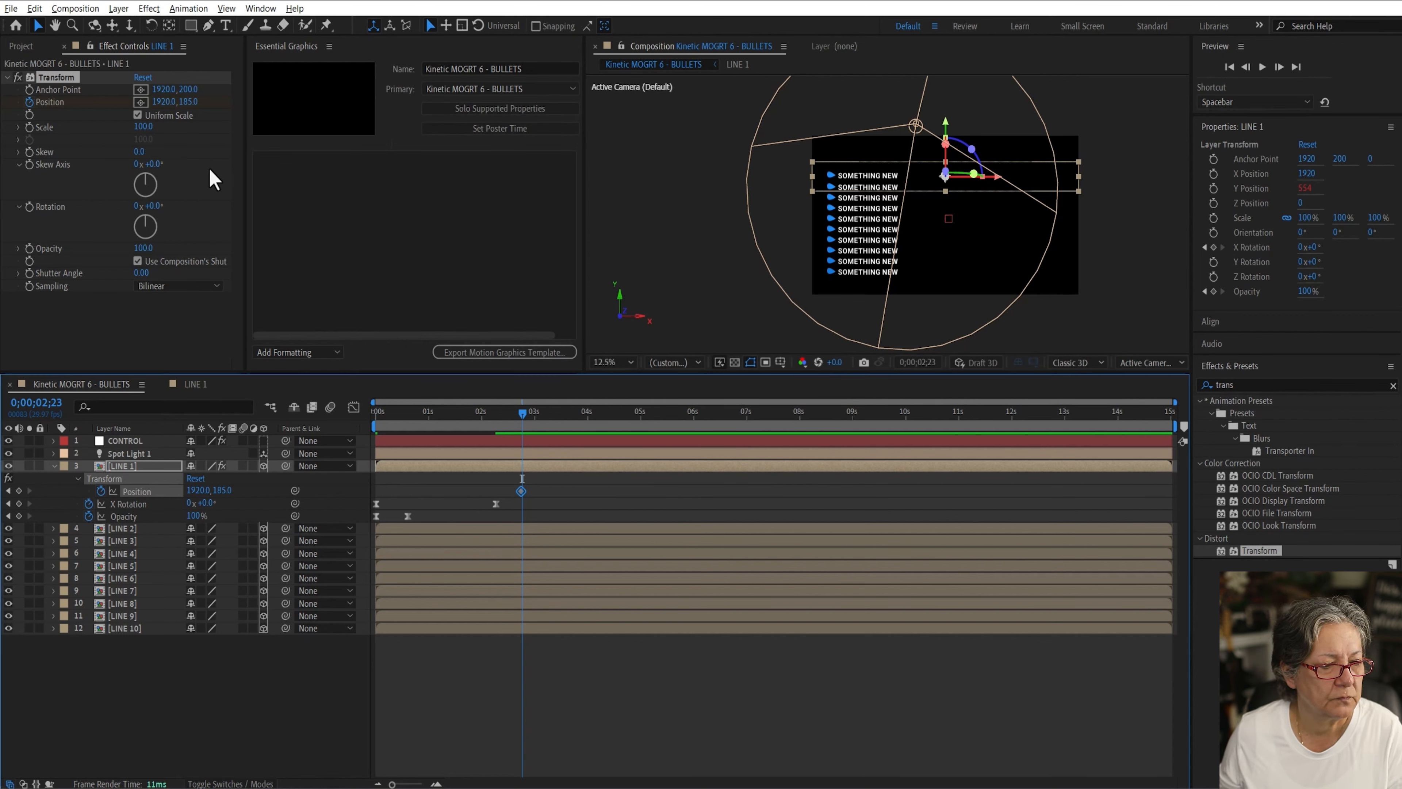
{"action": "left_click_drag", "start_coordinate": [188, 104], "coordinate": [2, 128]}
{"action": "left_click_drag", "start_coordinate": [522, 413], "coordinate": [548, 412]}
{"action": "left_click", "coordinate": [222, 490]}
{"action": "type", "text": "200"}
{"action": "key", "text": "Return"}
{"action": "left_click", "coordinate": [489, 714]}
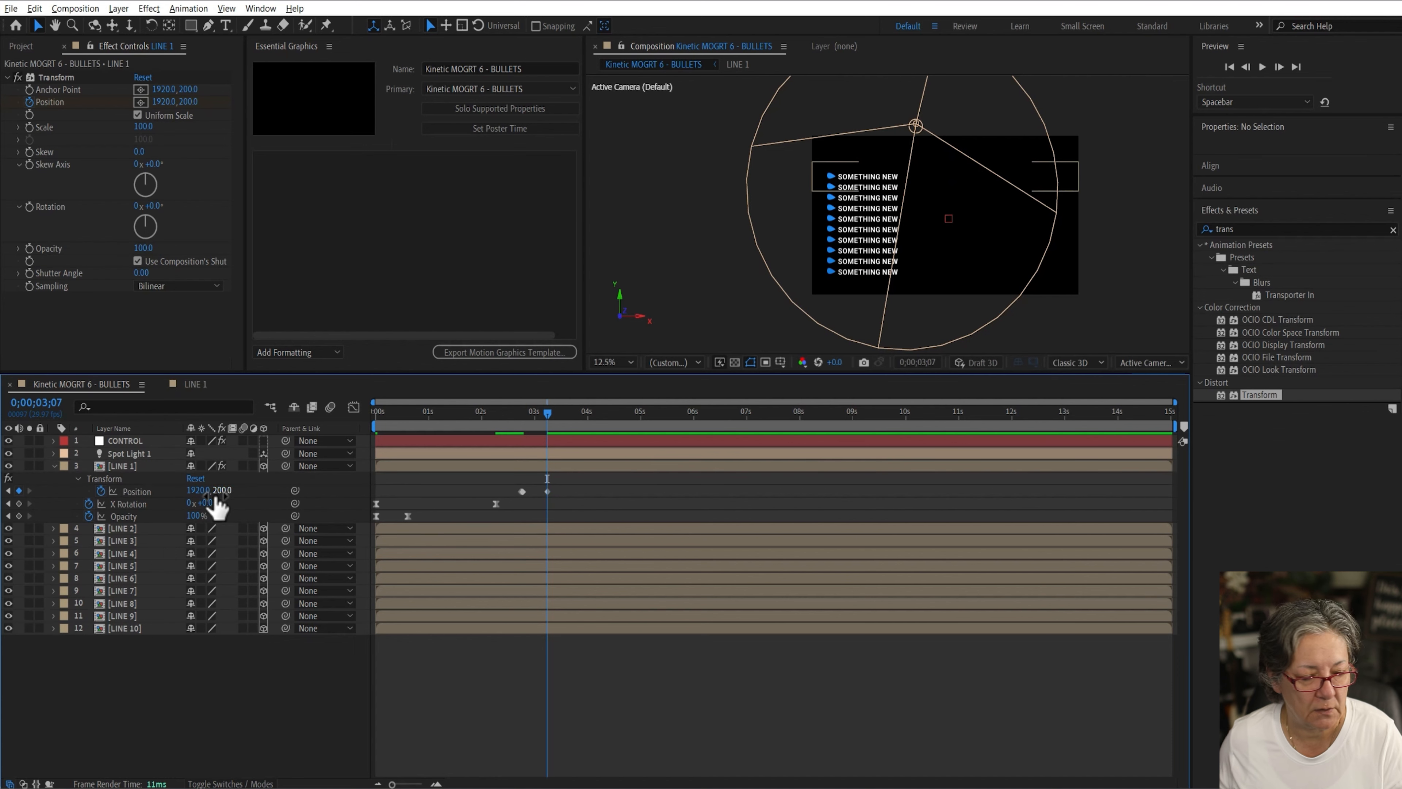
Step: Easy-ease LINE 1's Transform Position keyframes and shift them to run from 0 to about 2 seconds
{"action": "left_click", "coordinate": [138, 492]}
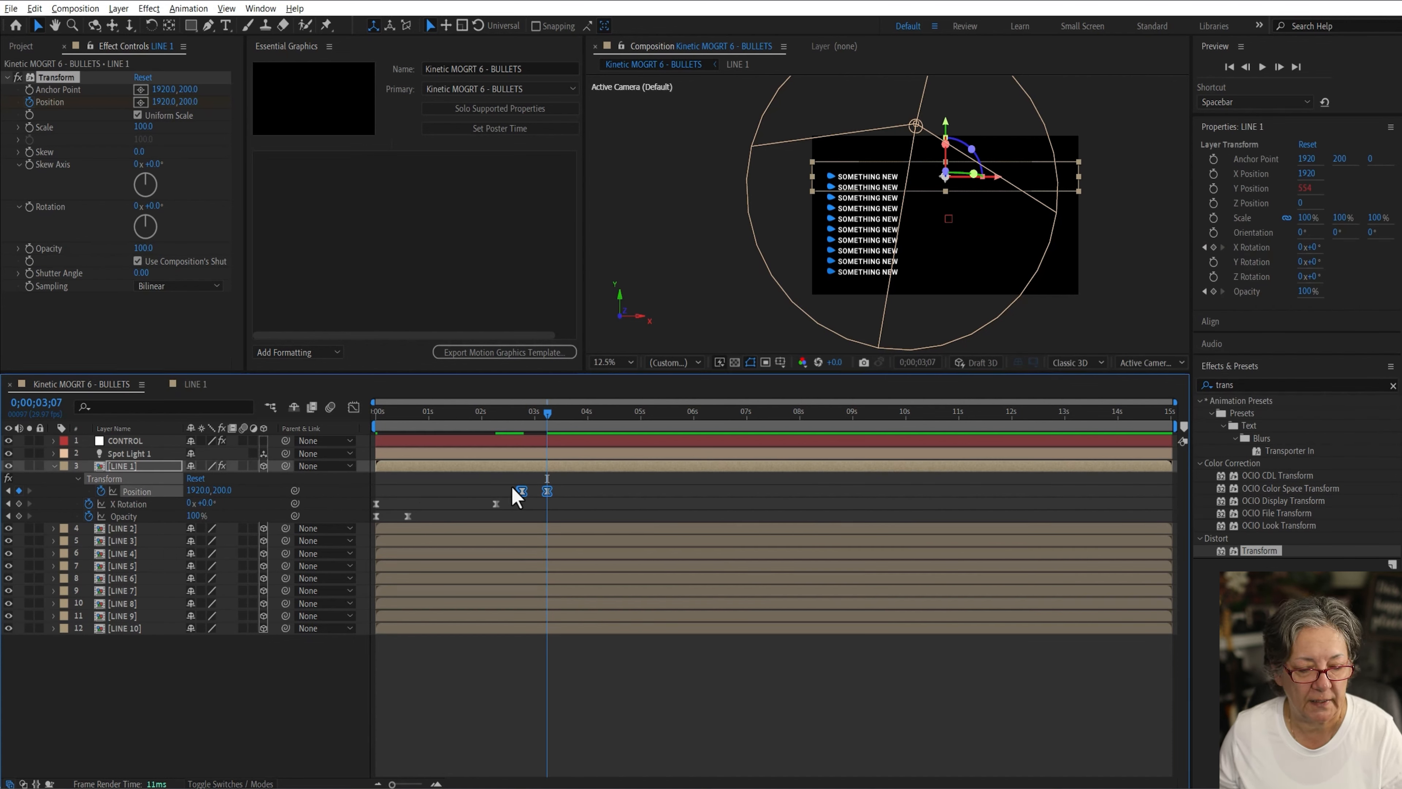
{"action": "key", "text": "F9"}
{"action": "left_click_drag", "start_coordinate": [522, 491], "coordinate": [494, 495]}
{"action": "left_click", "coordinate": [440, 498]}
{"action": "left_click_drag", "start_coordinate": [433, 415], "coordinate": [286, 435]}
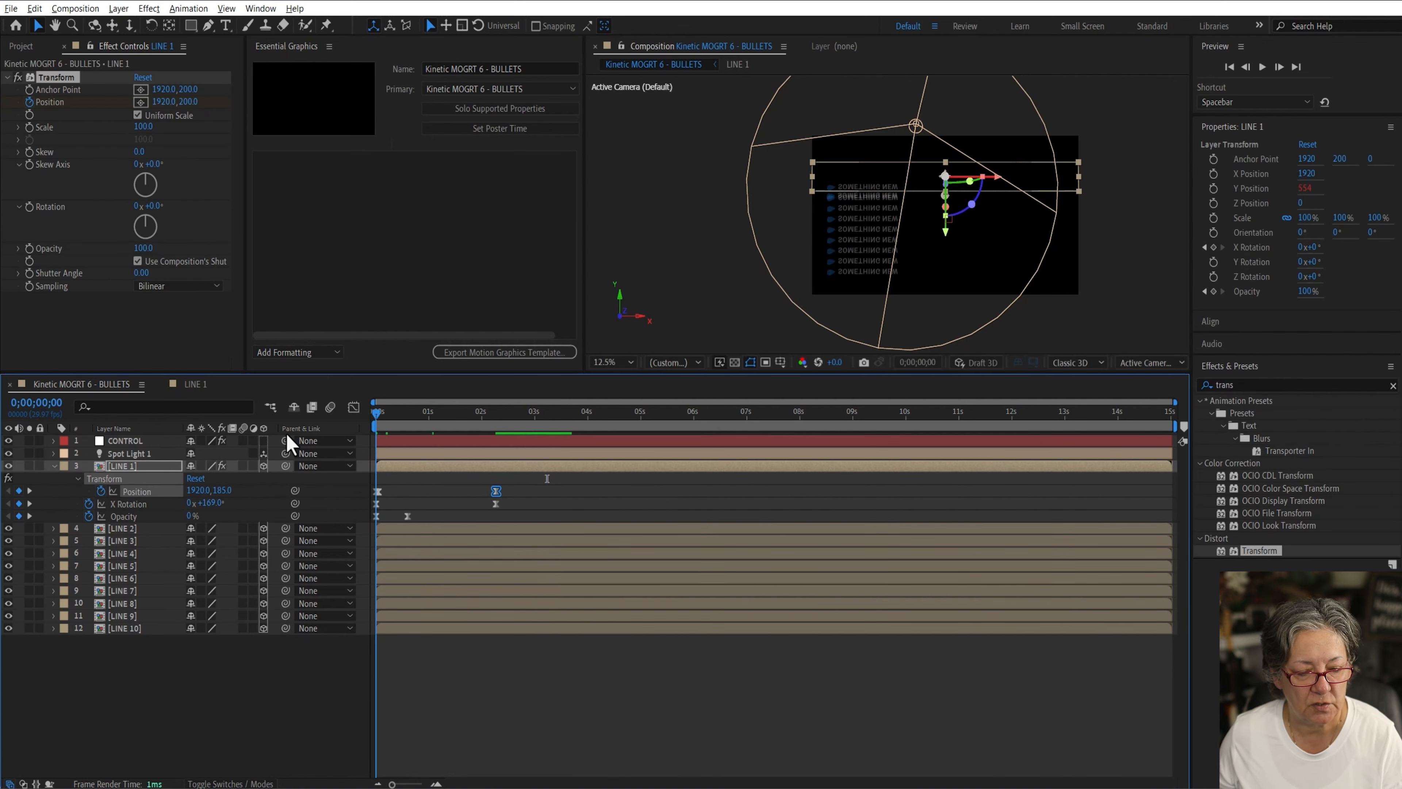
Step: Preview the LINE 1 slide animation
{"action": "left_click", "coordinate": [267, 705]}
{"action": "key", "text": "space"}
{"action": "key", "text": "space"}
Step: Move LINE 1's final X Rotation keyframe earlier to about 1 second
{"action": "left_click", "coordinate": [123, 466]}
{"action": "left_click_drag", "start_coordinate": [376, 414], "coordinate": [404, 472]}
{"action": "left_click_drag", "start_coordinate": [495, 504], "coordinate": [429, 516]}
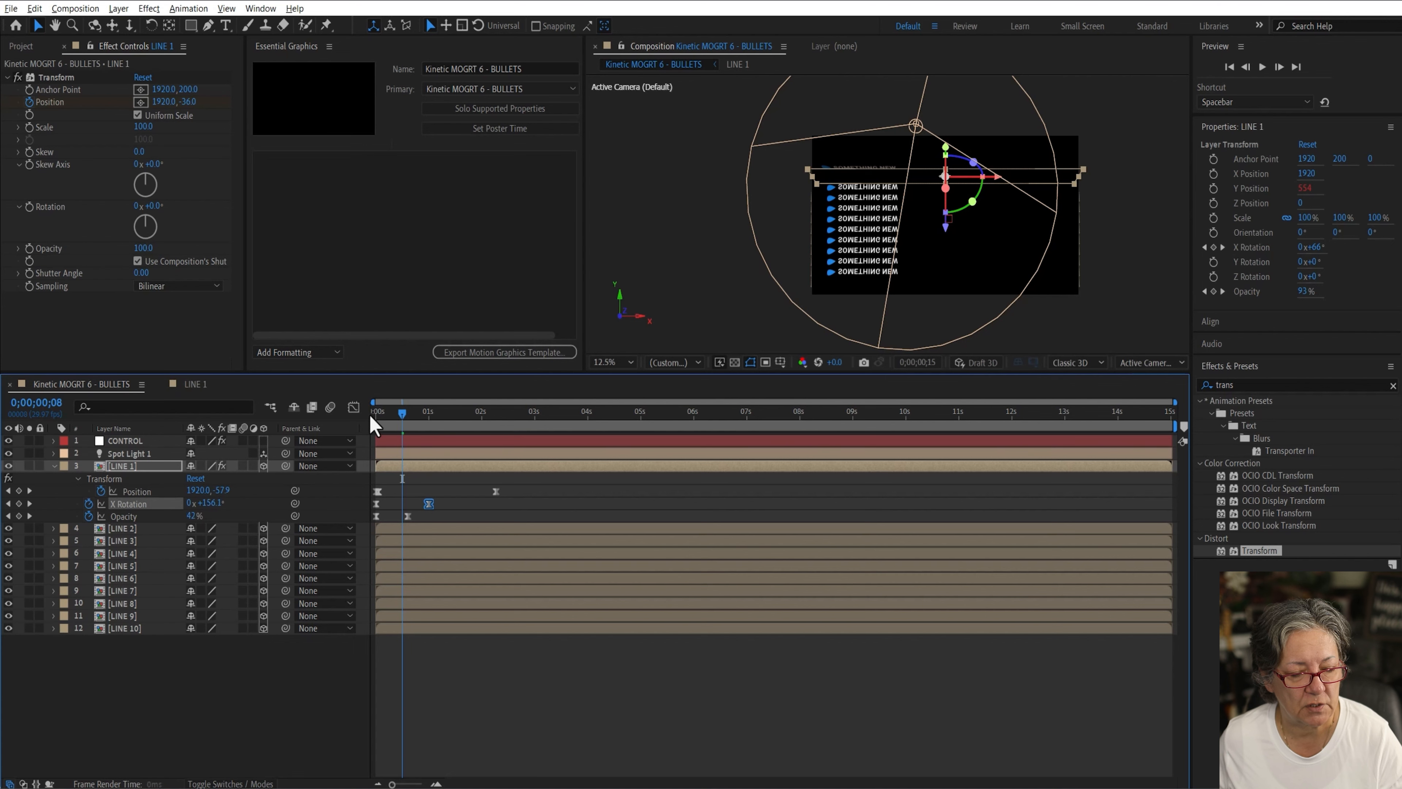
Step: Preview the LINE 1 animation from the start
{"action": "left_click", "coordinate": [371, 413]}
{"action": "key", "text": "space"}
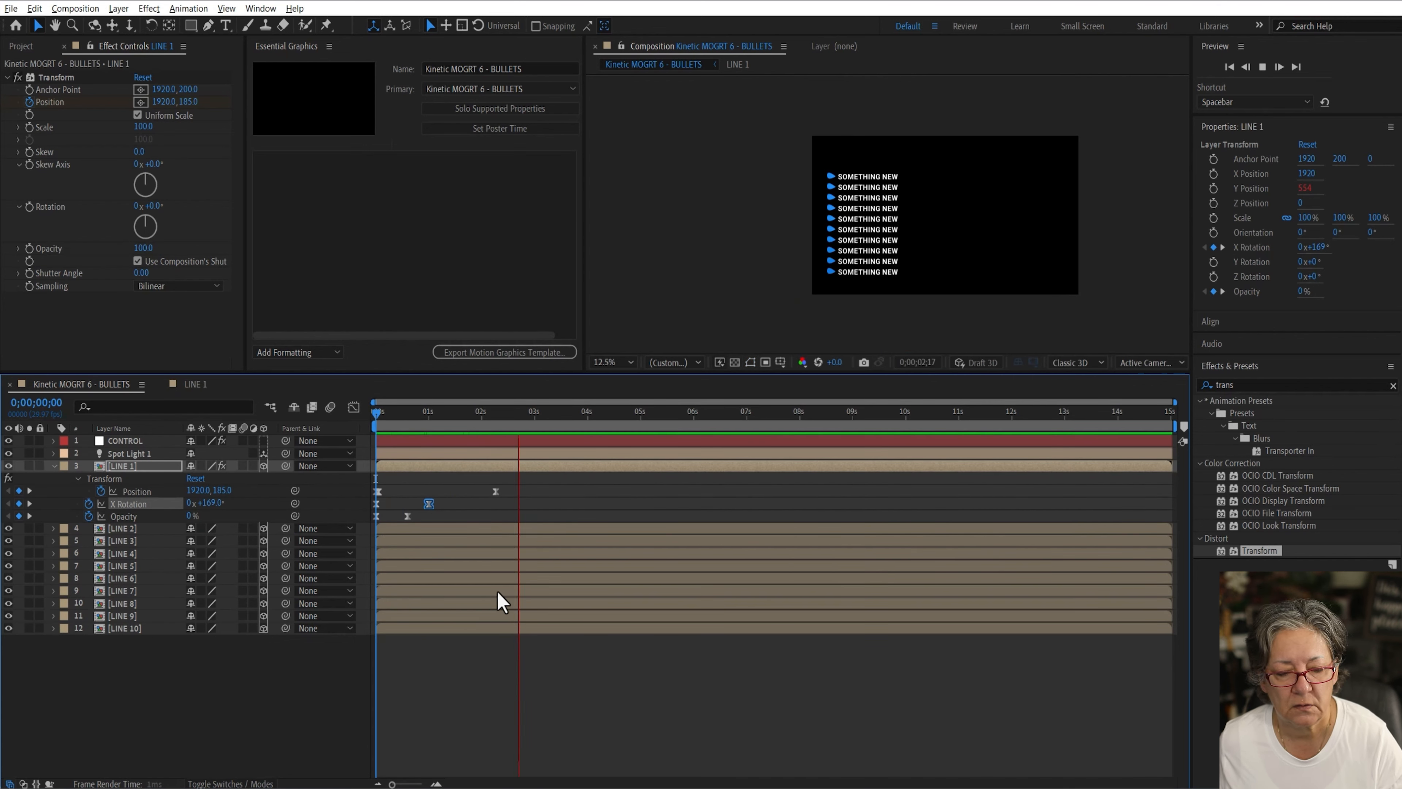
{"action": "key", "text": "space"}
{"action": "left_click_drag", "start_coordinate": [442, 415], "coordinate": [528, 431]}
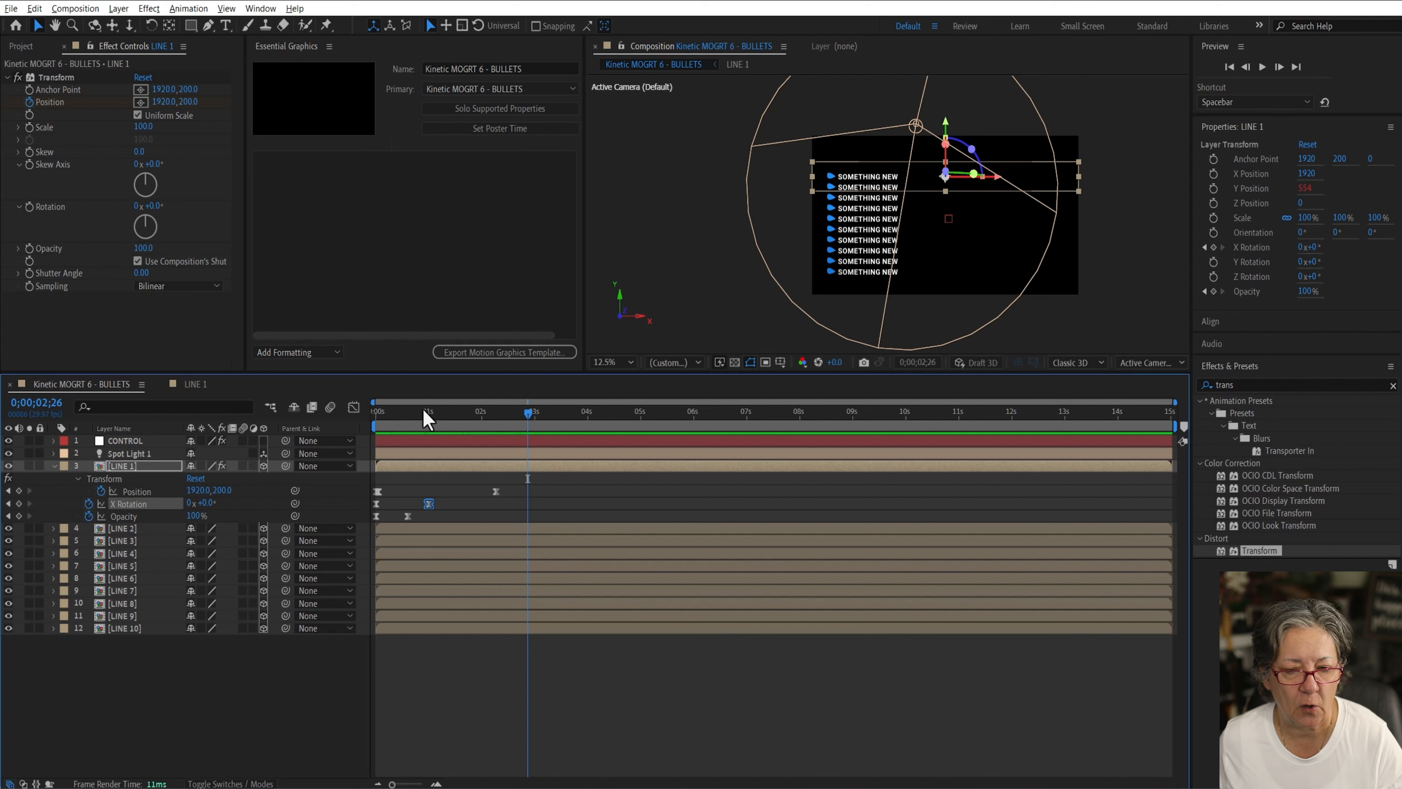
{"action": "left_click_drag", "start_coordinate": [426, 413], "coordinate": [487, 426]}
{"action": "key", "text": "Home"}
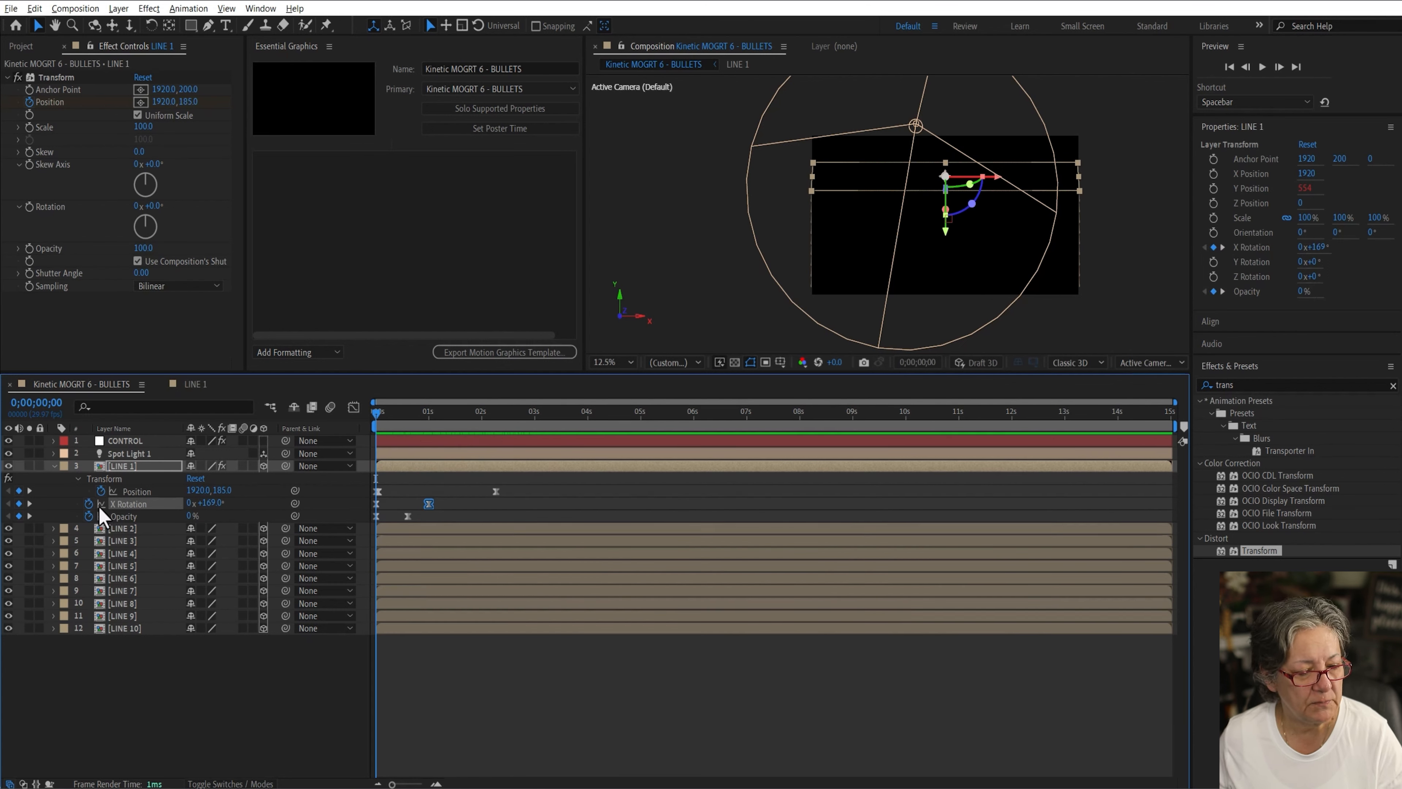
Step: Copy LINE 1's Transform effect with its keyframes and paste it onto LINE 2 through LINE 10
{"action": "left_click", "coordinate": [88, 479]}
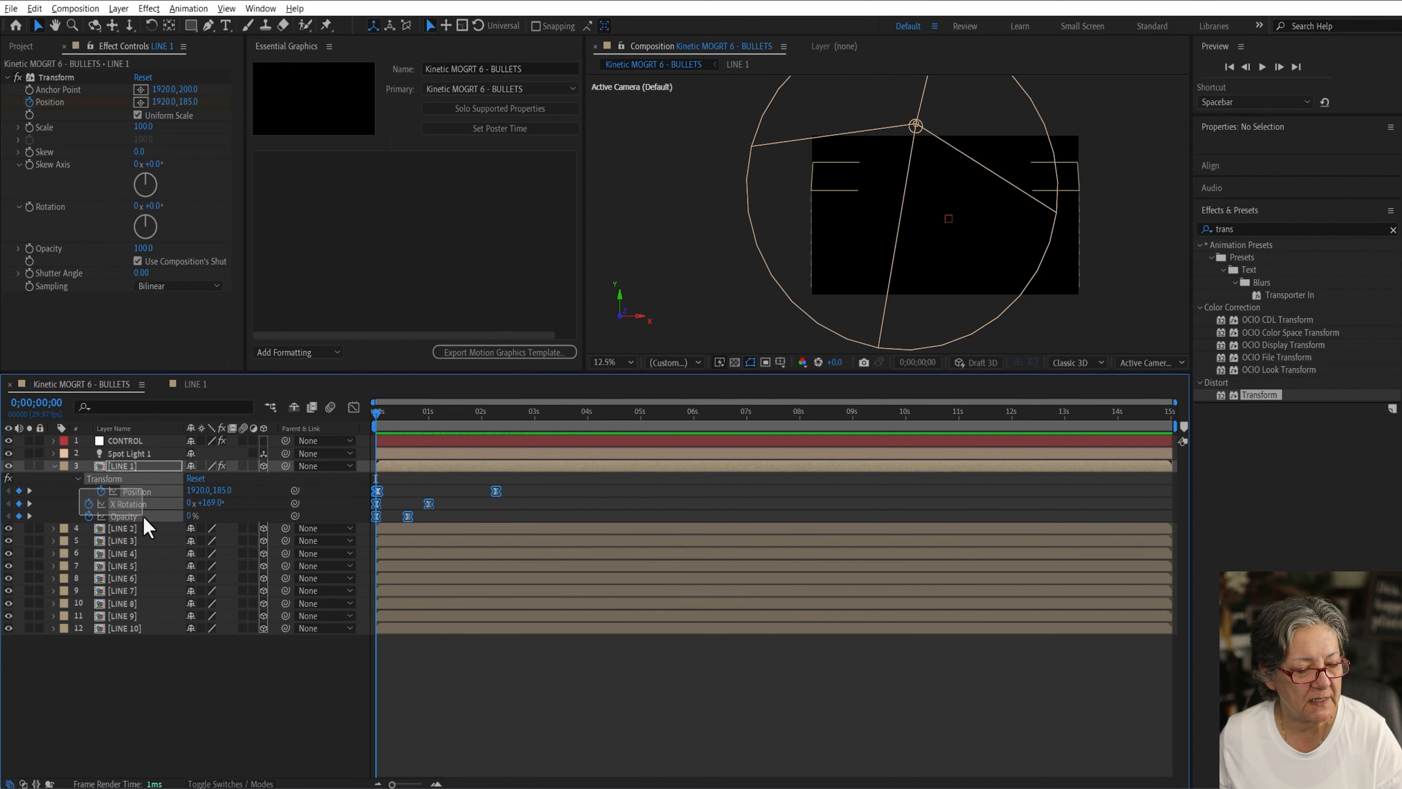
{"action": "left_click", "coordinate": [166, 668]}
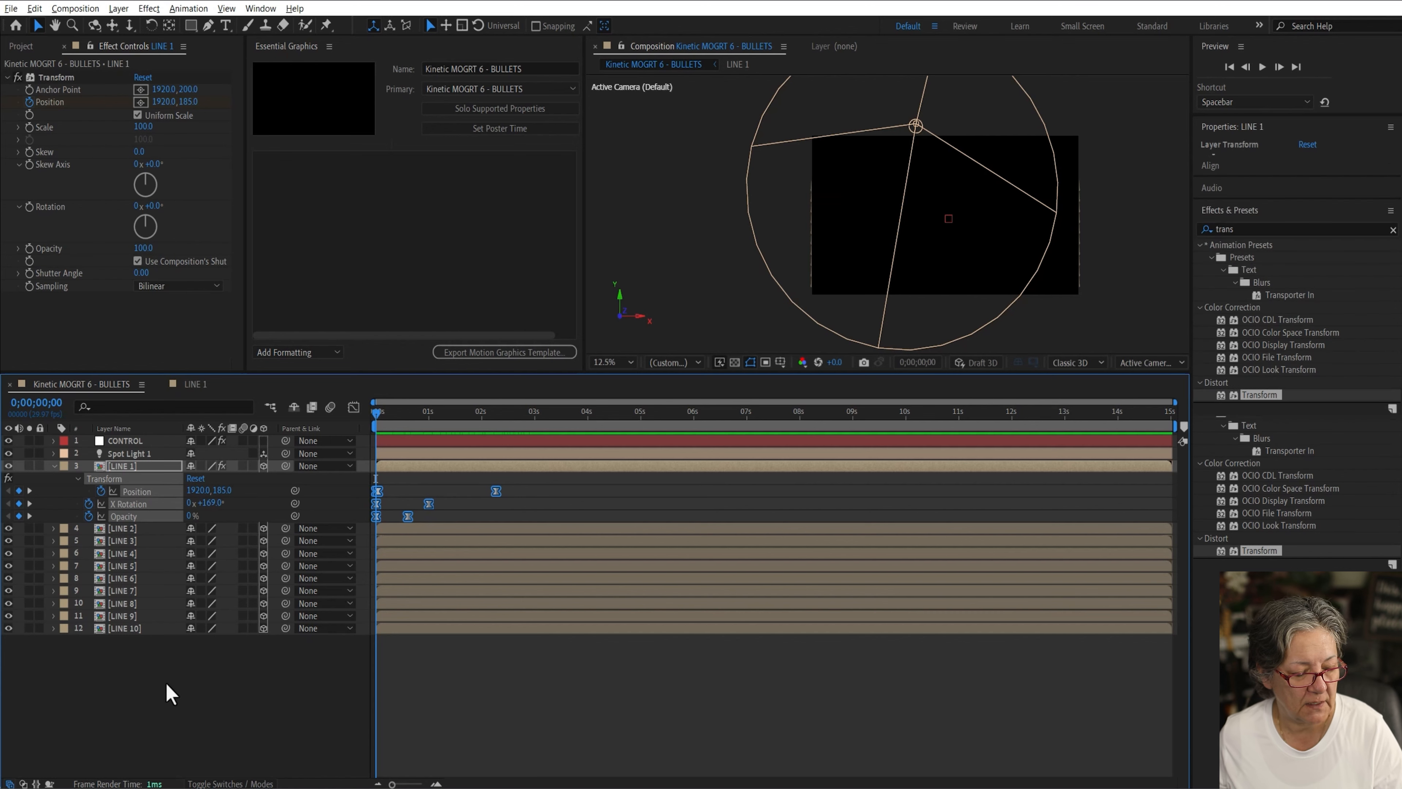
{"action": "left_click_drag", "start_coordinate": [166, 669], "coordinate": [110, 525]}
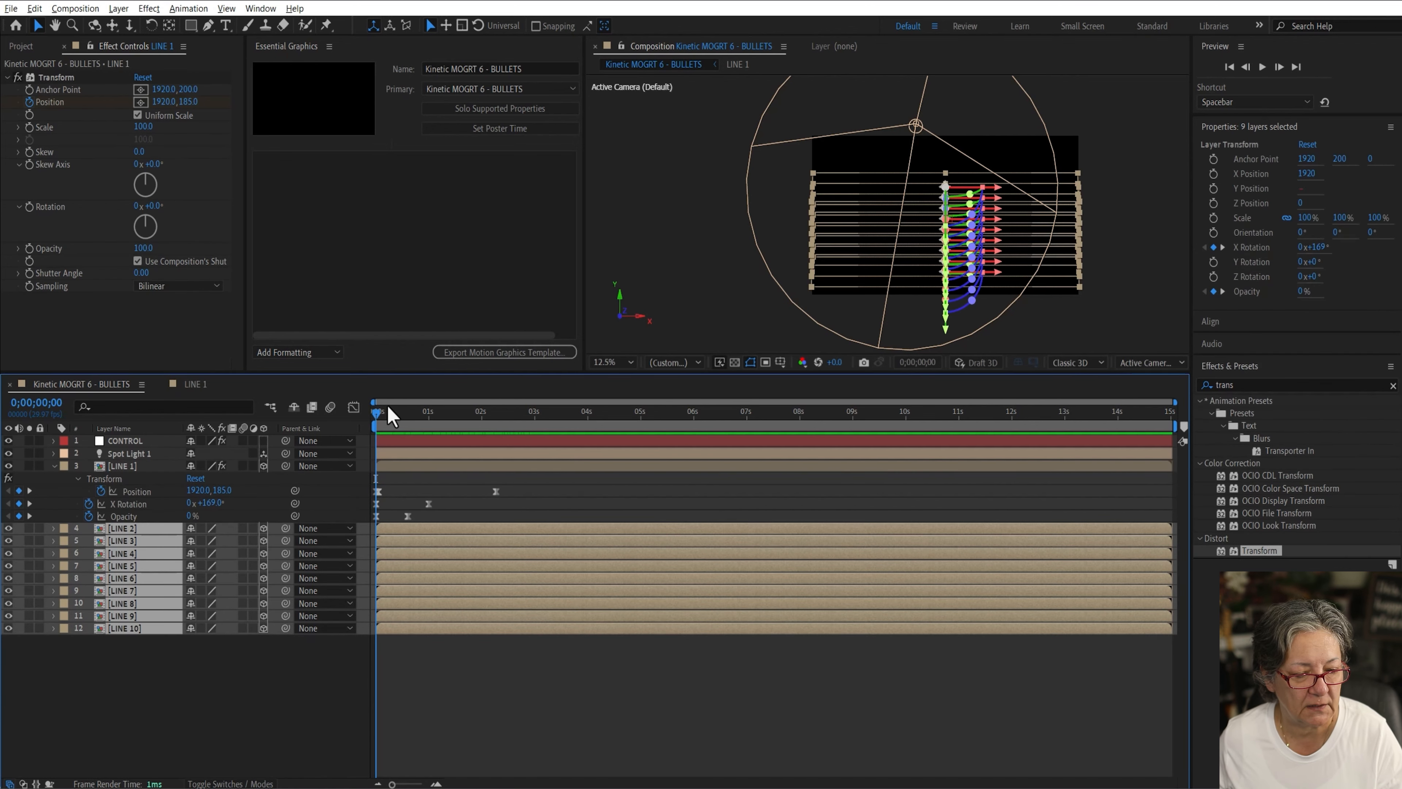
{"action": "key", "text": "ctrl+v"}
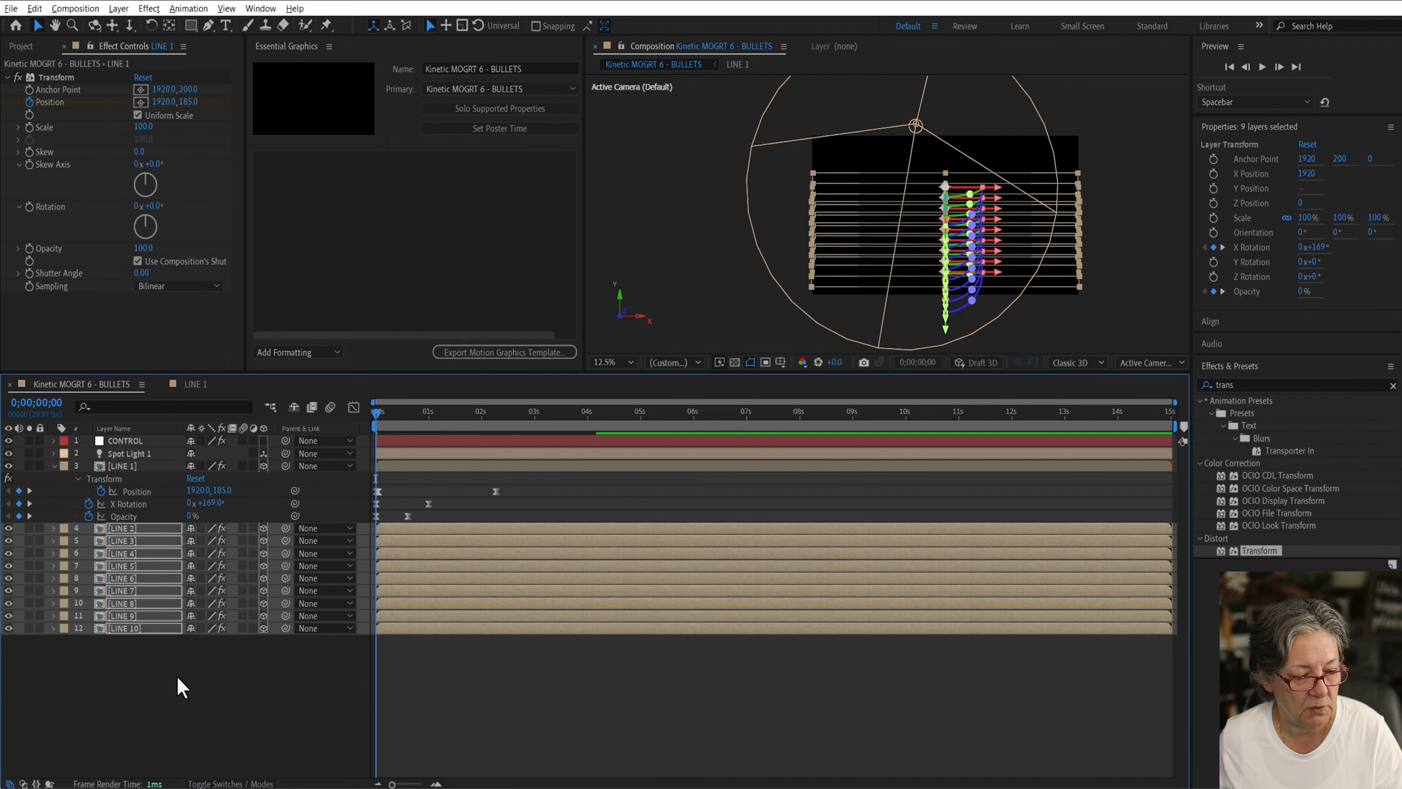
Step: Move the final Transform Position keyframe of every line layer to about 1 second
{"action": "left_click", "coordinate": [180, 679]}
{"action": "left_click_drag", "start_coordinate": [223, 694], "coordinate": [124, 531]}
{"action": "key", "text": "u"}
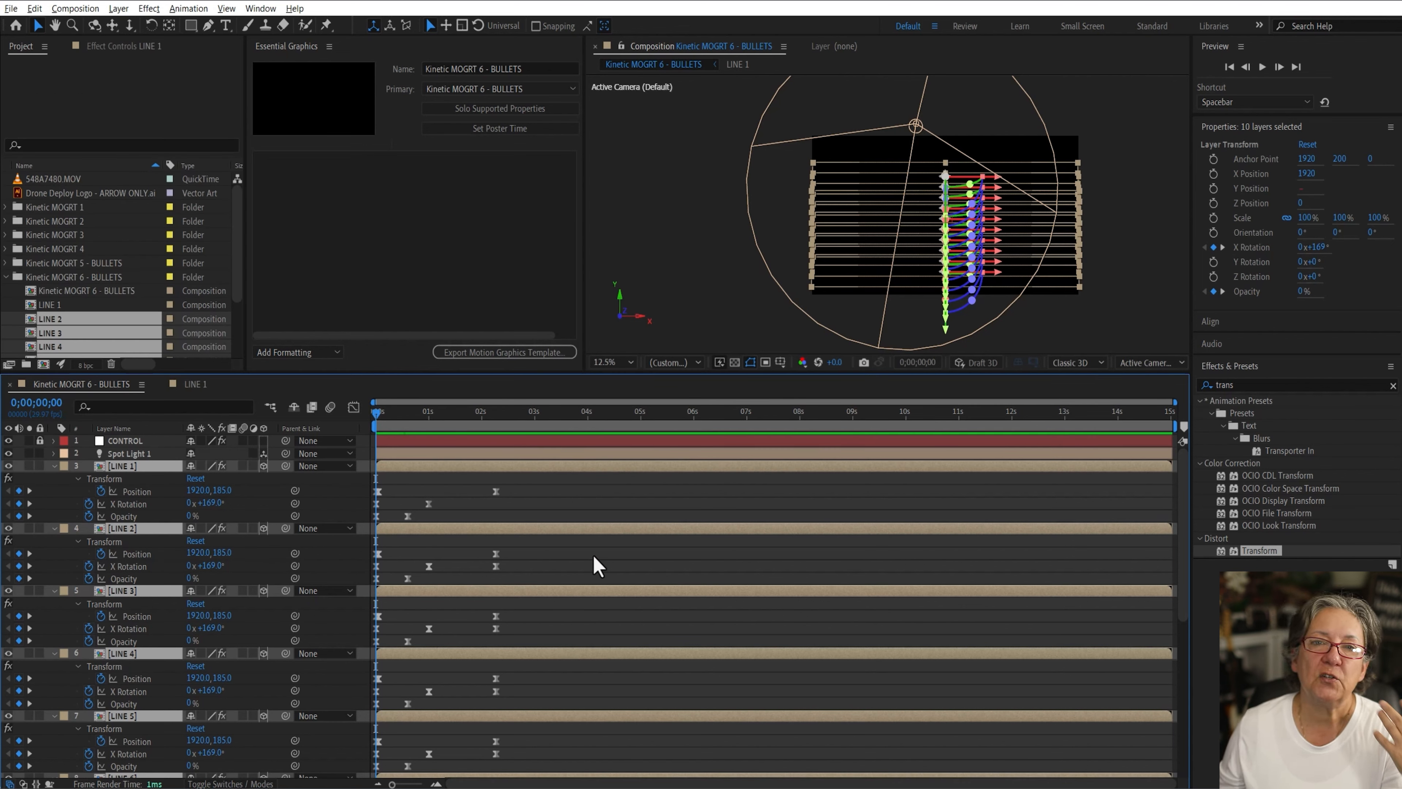
{"action": "key", "text": "grave"}
{"action": "left_click_drag", "start_coordinate": [574, 759], "coordinate": [371, 138]}
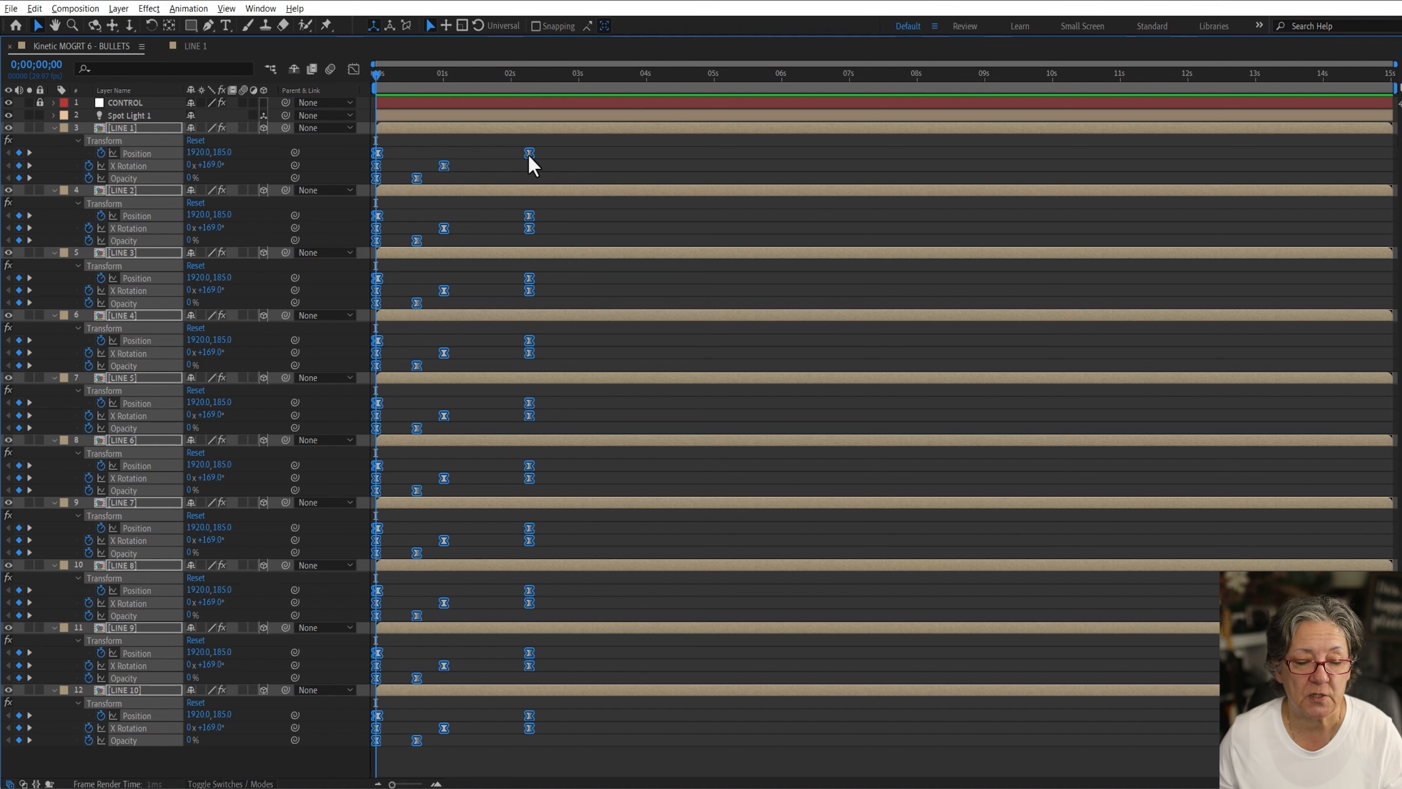
{"action": "left_click_drag", "start_coordinate": [529, 155], "coordinate": [441, 156]}
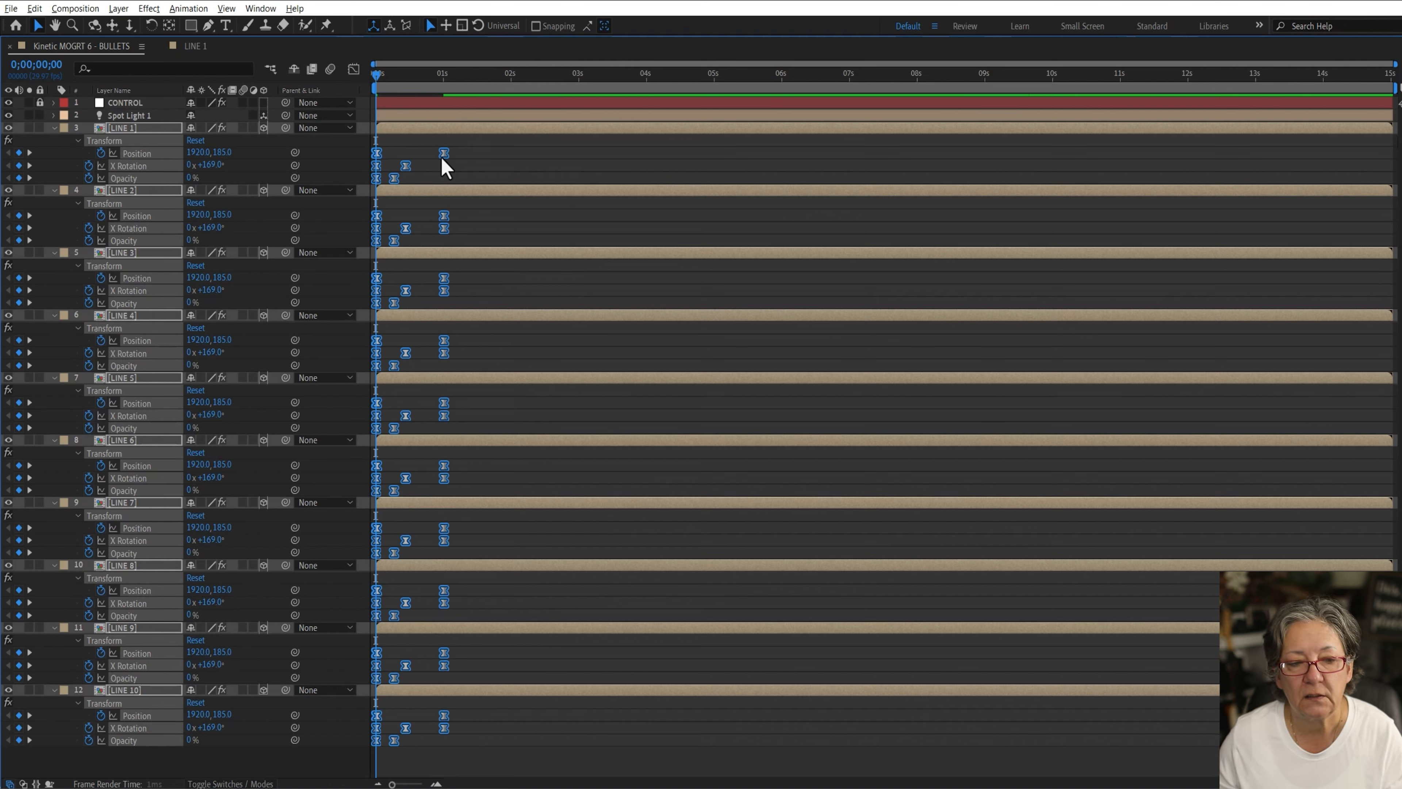
{"action": "left_click", "coordinate": [582, 147]}
{"action": "key", "text": "grave"}
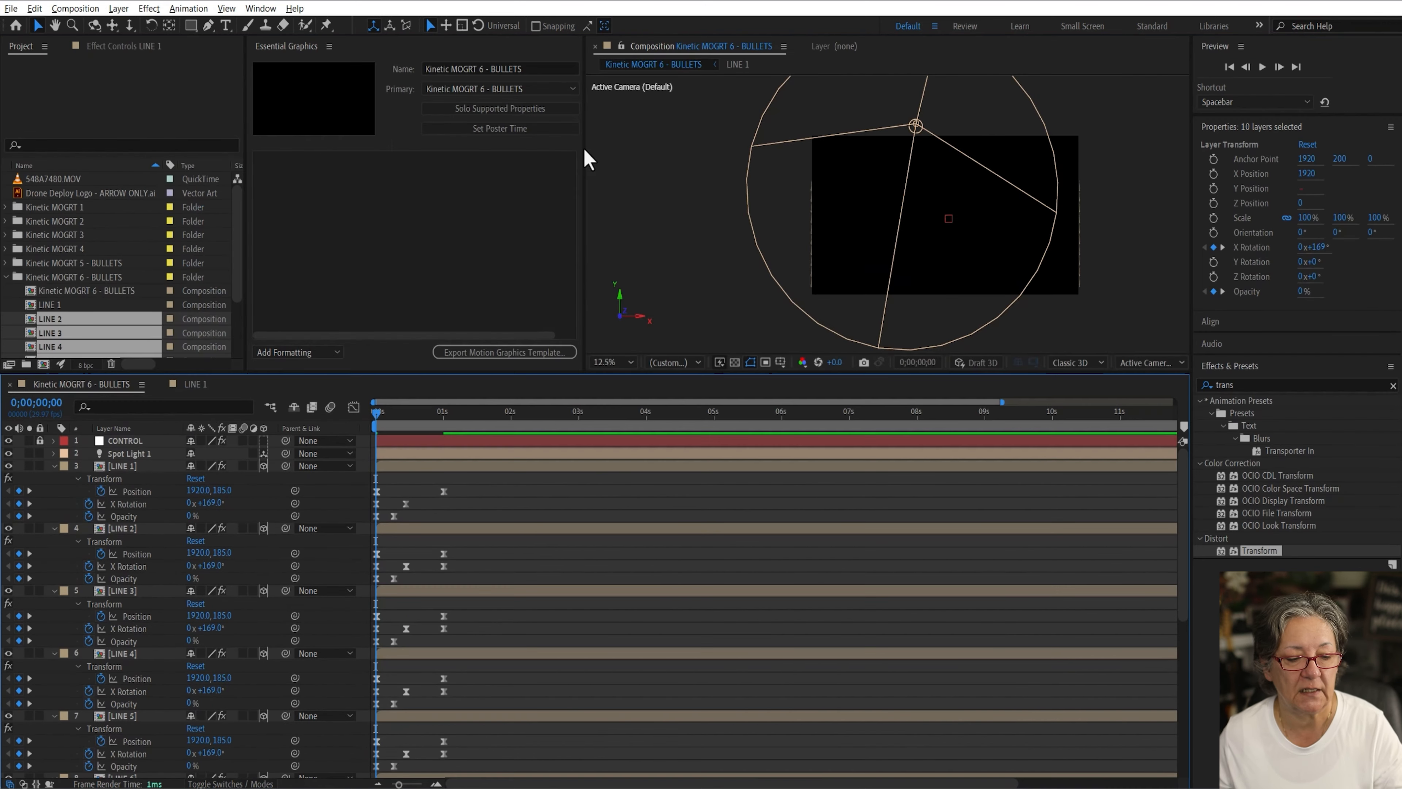
Step: Preview the line animations from the start
{"action": "left_click", "coordinate": [401, 413]}
{"action": "left_click_drag", "start_coordinate": [333, 422], "coordinate": [333, 422]}
{"action": "key", "text": "space"}
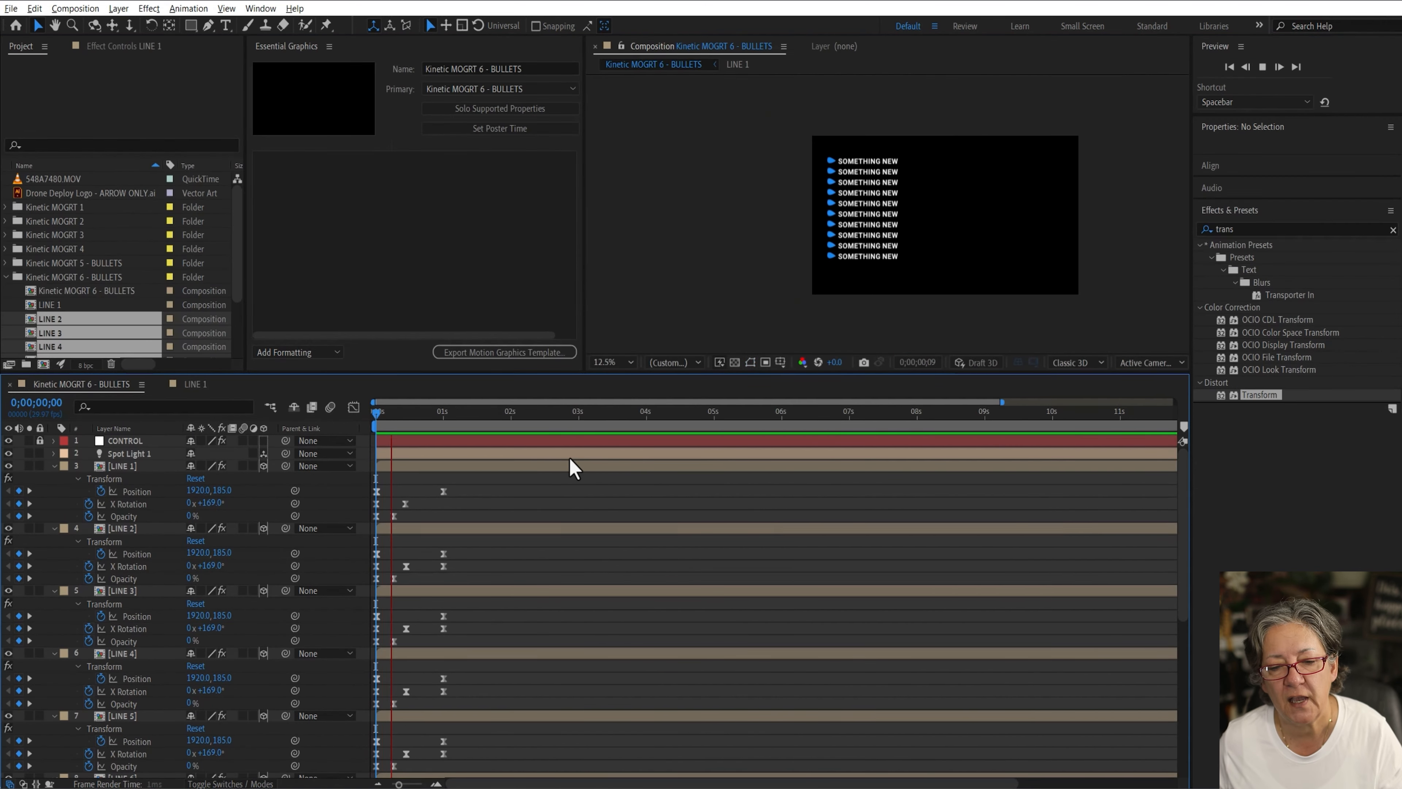
{"action": "key", "text": "space"}
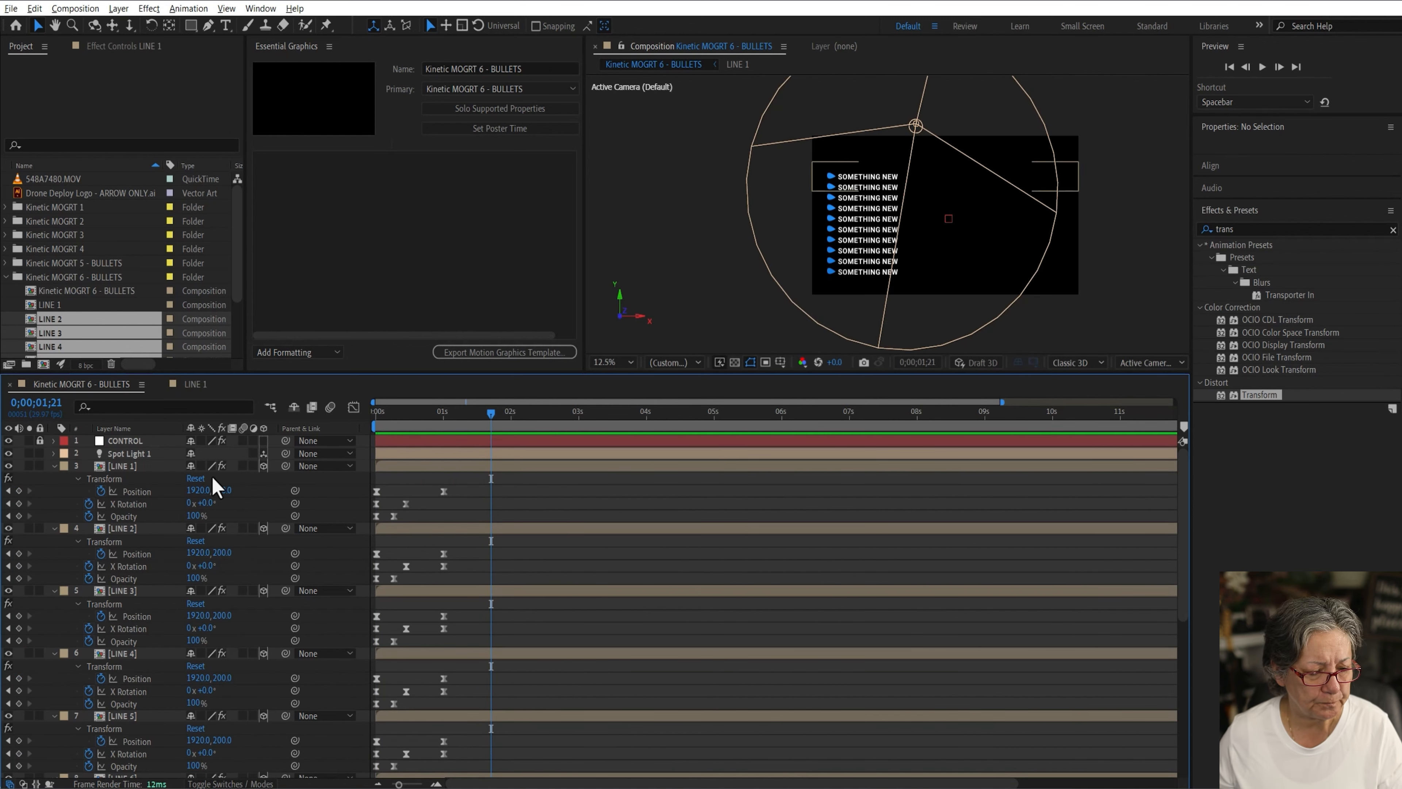
Step: Trim LINE 1 to LINE 10 to end at 1;04 and sequence them one after another with Sequence Layers
{"action": "left_click", "coordinate": [139, 468]}
{"action": "key", "text": "ctrl+a"}
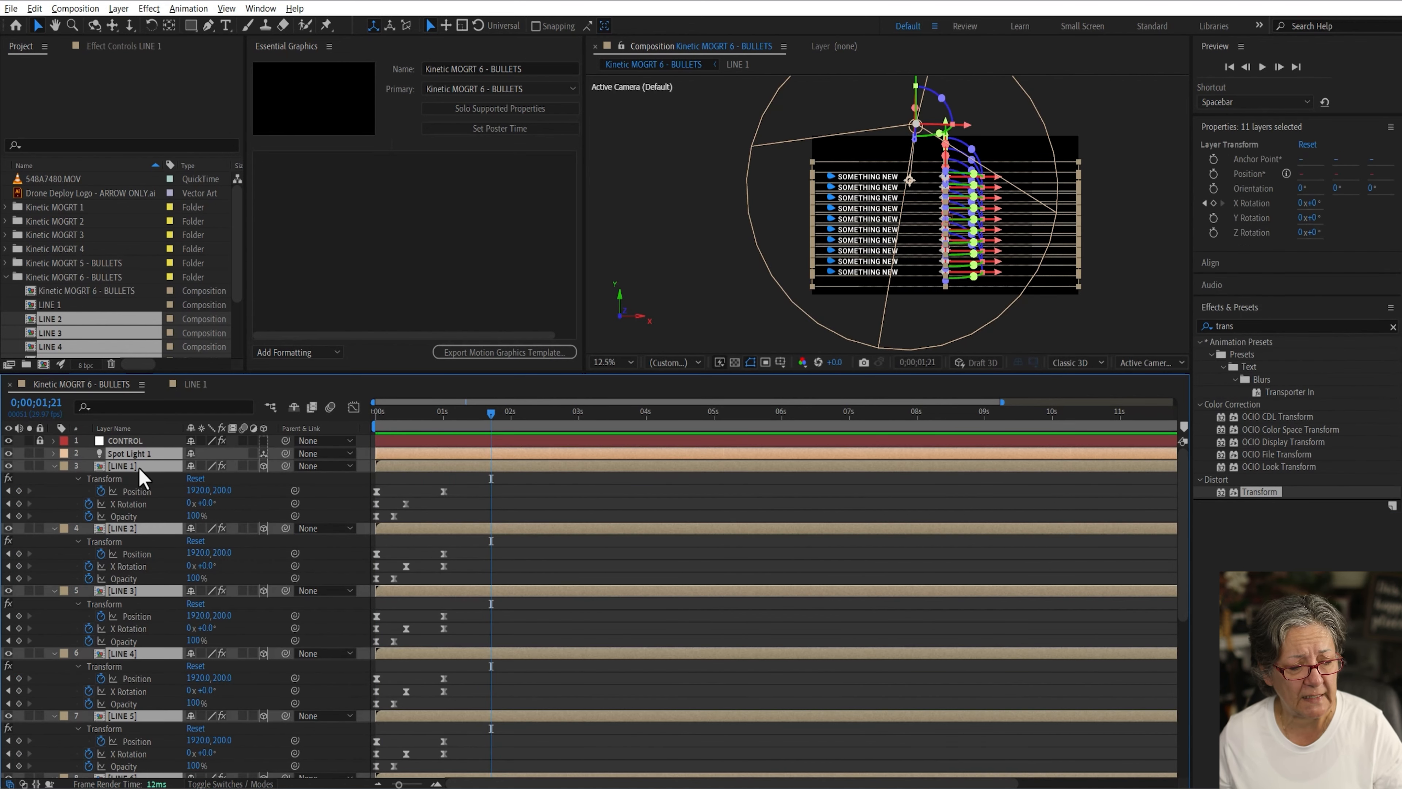
{"action": "left_click", "coordinate": [54, 465]}
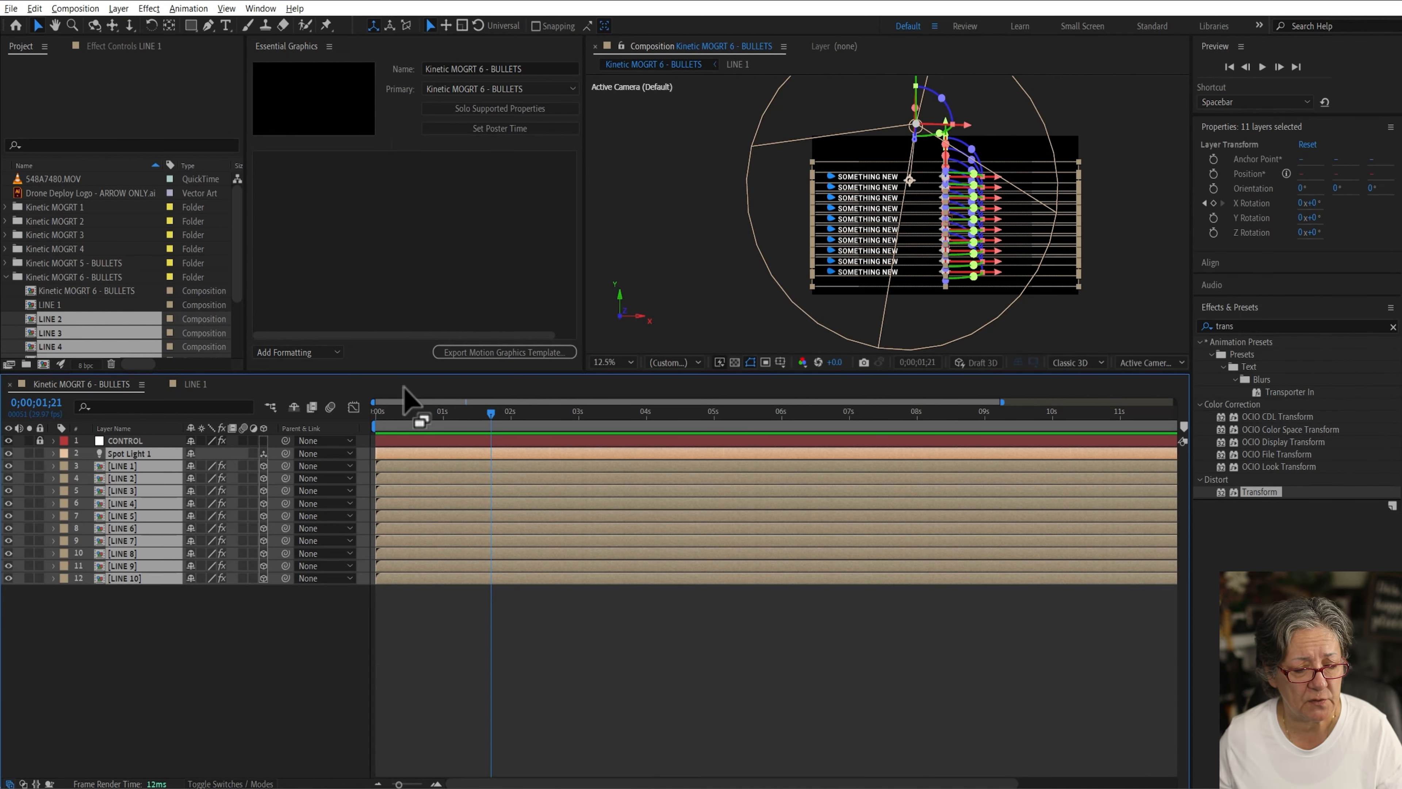
{"action": "left_click", "coordinate": [172, 640]}
{"action": "left_click_drag", "start_coordinate": [378, 424], "coordinate": [453, 421]}
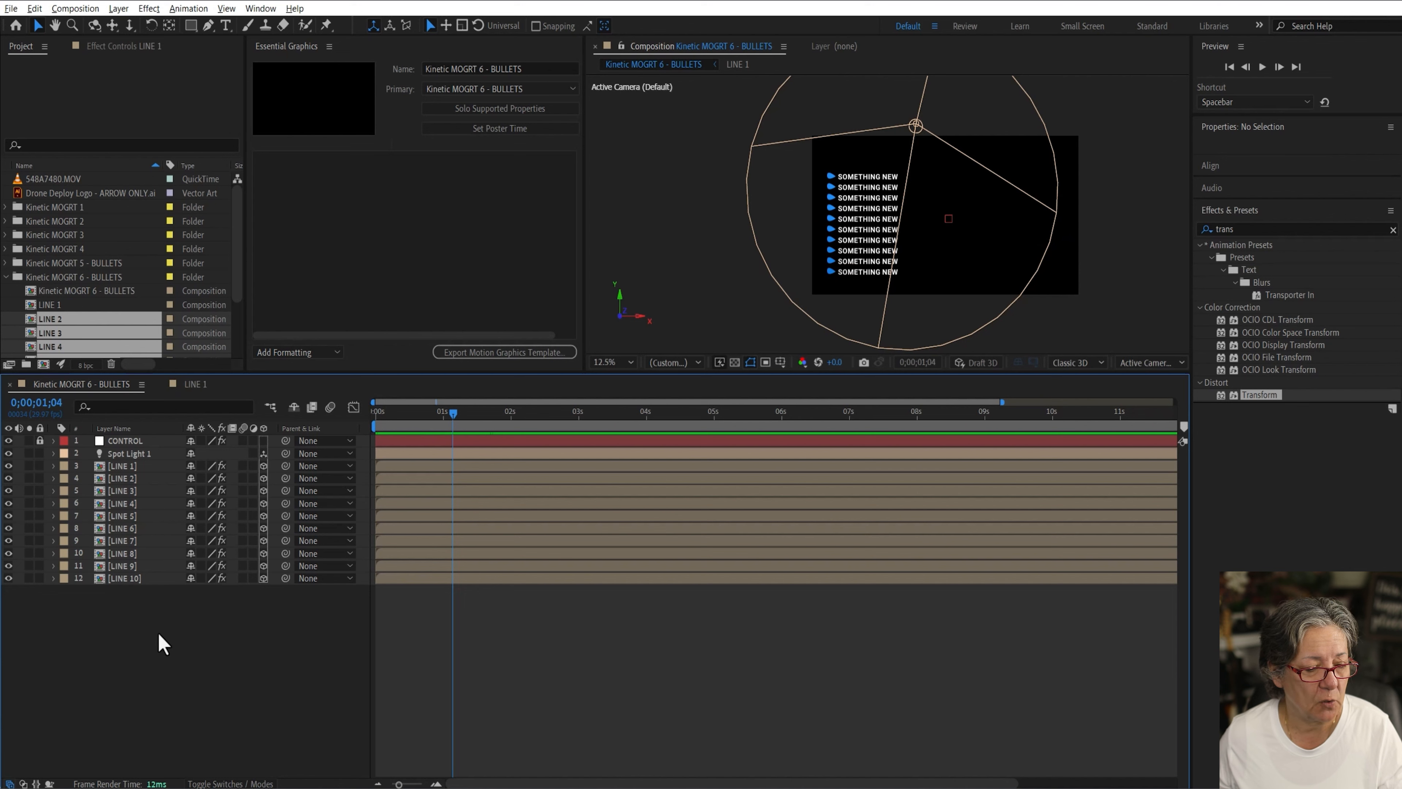
{"action": "left_click_drag", "start_coordinate": [157, 631], "coordinate": [117, 467]}
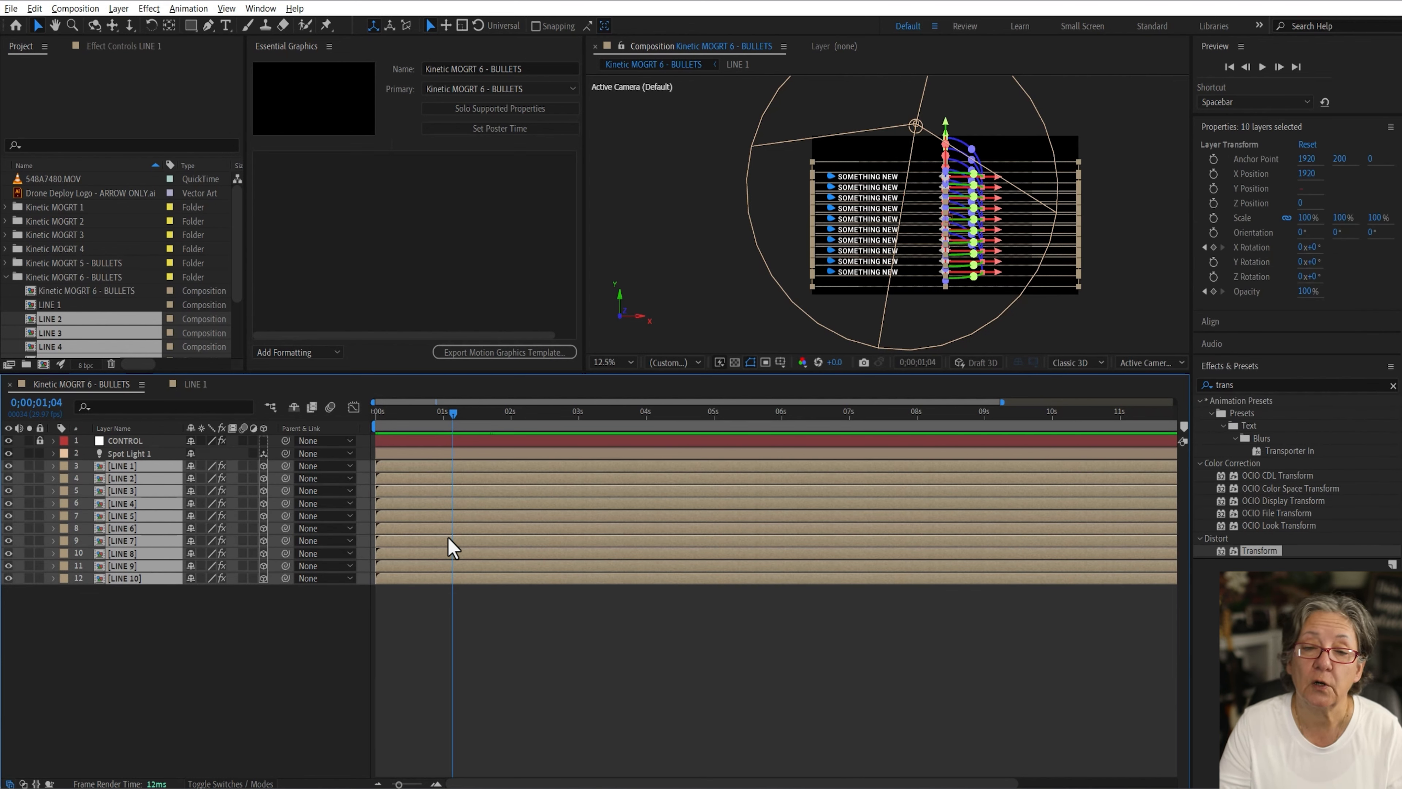
{"action": "key", "text": "alt+bracketright"}
{"action": "right_click", "coordinate": [144, 511]}
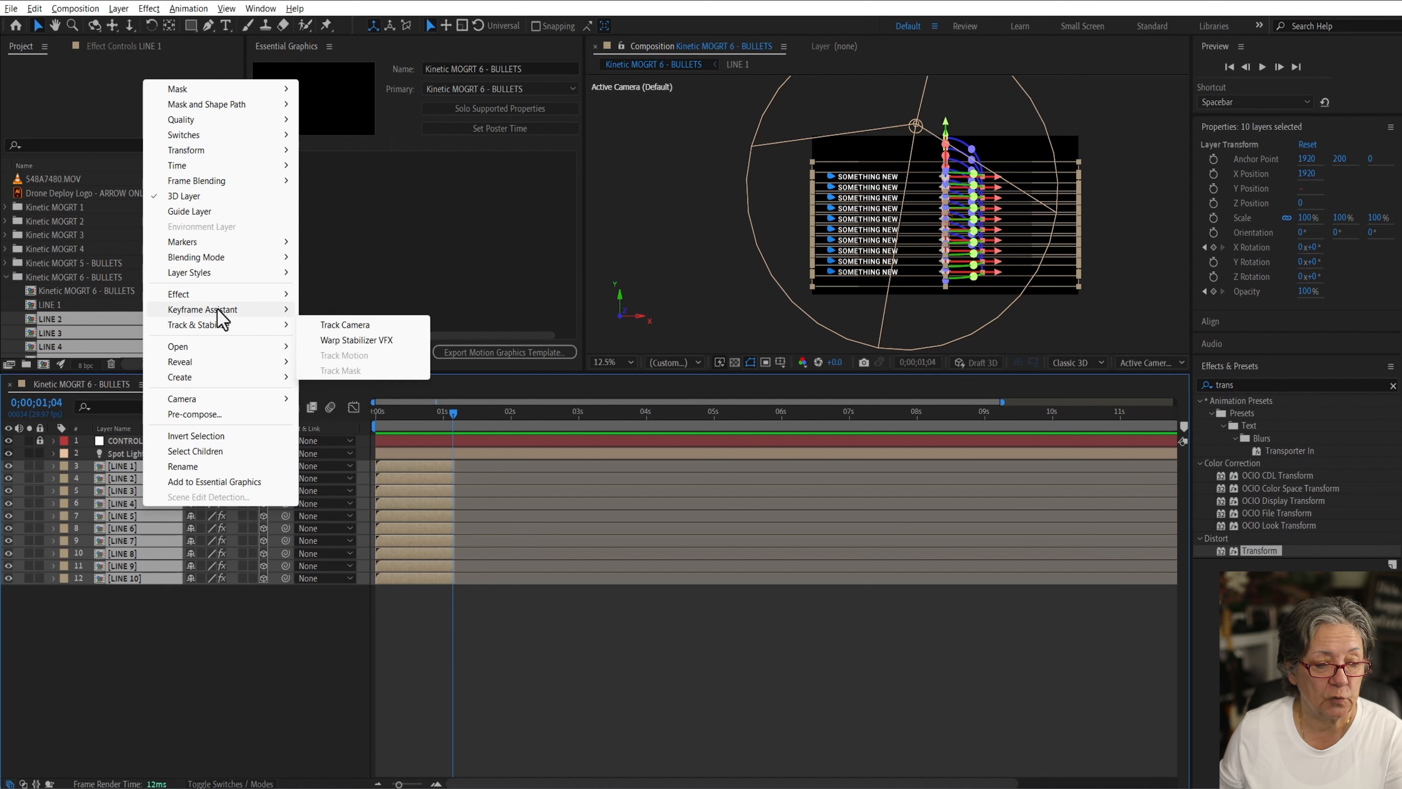
{"action": "mouse_move", "coordinate": [276, 310]}
{"action": "left_click", "coordinate": [396, 432]}
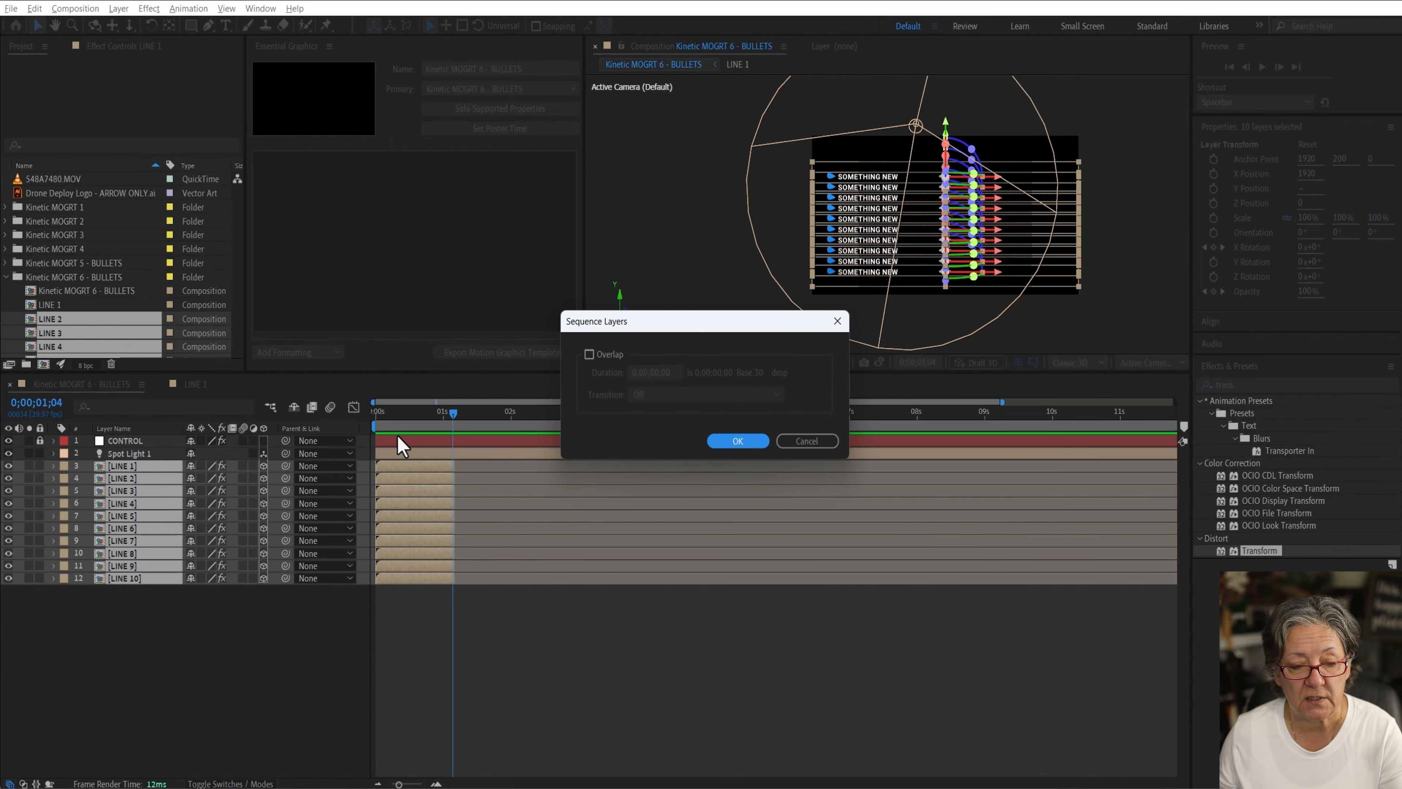
{"action": "left_click", "coordinate": [736, 443]}
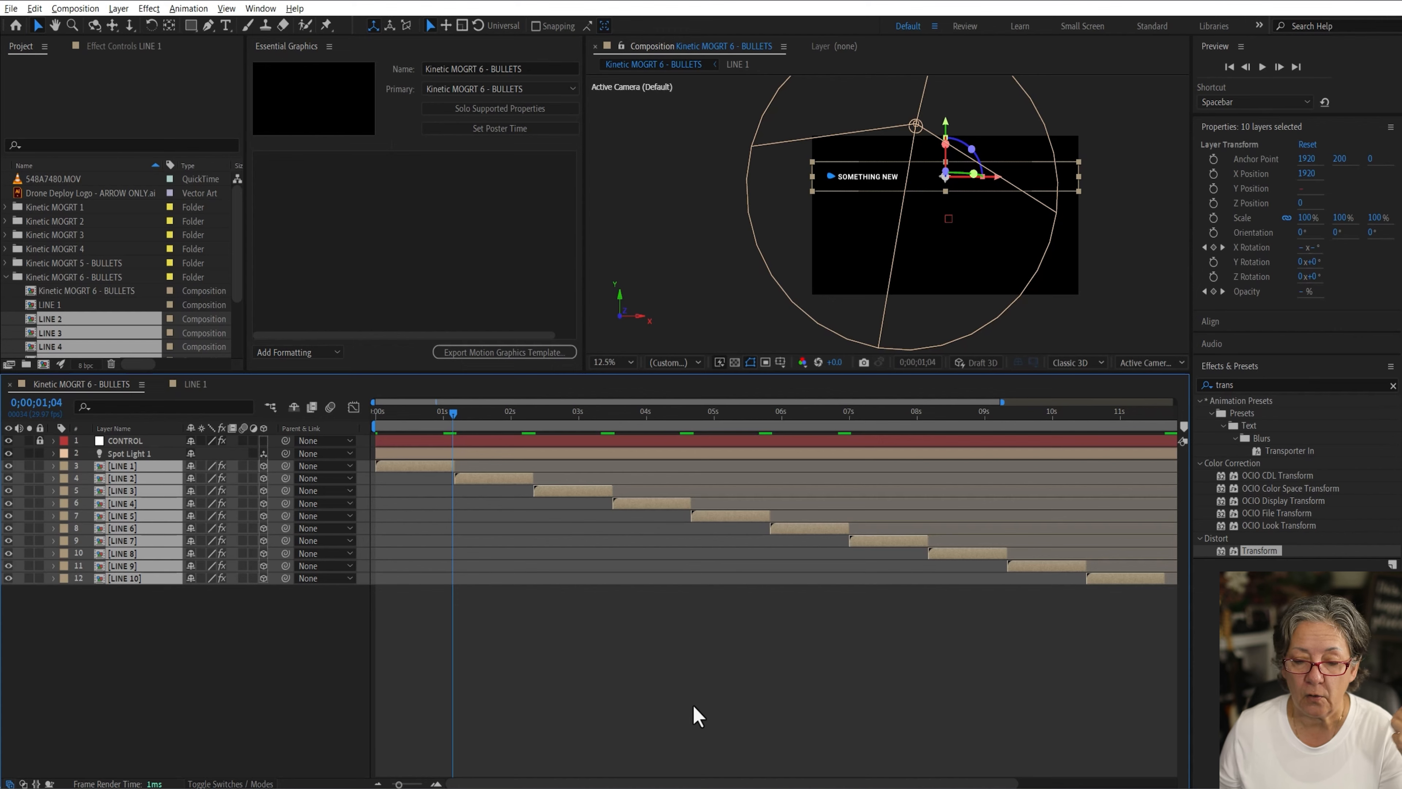
Step: Extend the out points of LINE 1 to LINE 10 to the end of the composition at 15;00
{"action": "left_click", "coordinate": [697, 716]}
{"action": "left_click_drag", "start_coordinate": [144, 610], "coordinate": [109, 467]}
{"action": "left_click", "coordinate": [377, 783]}
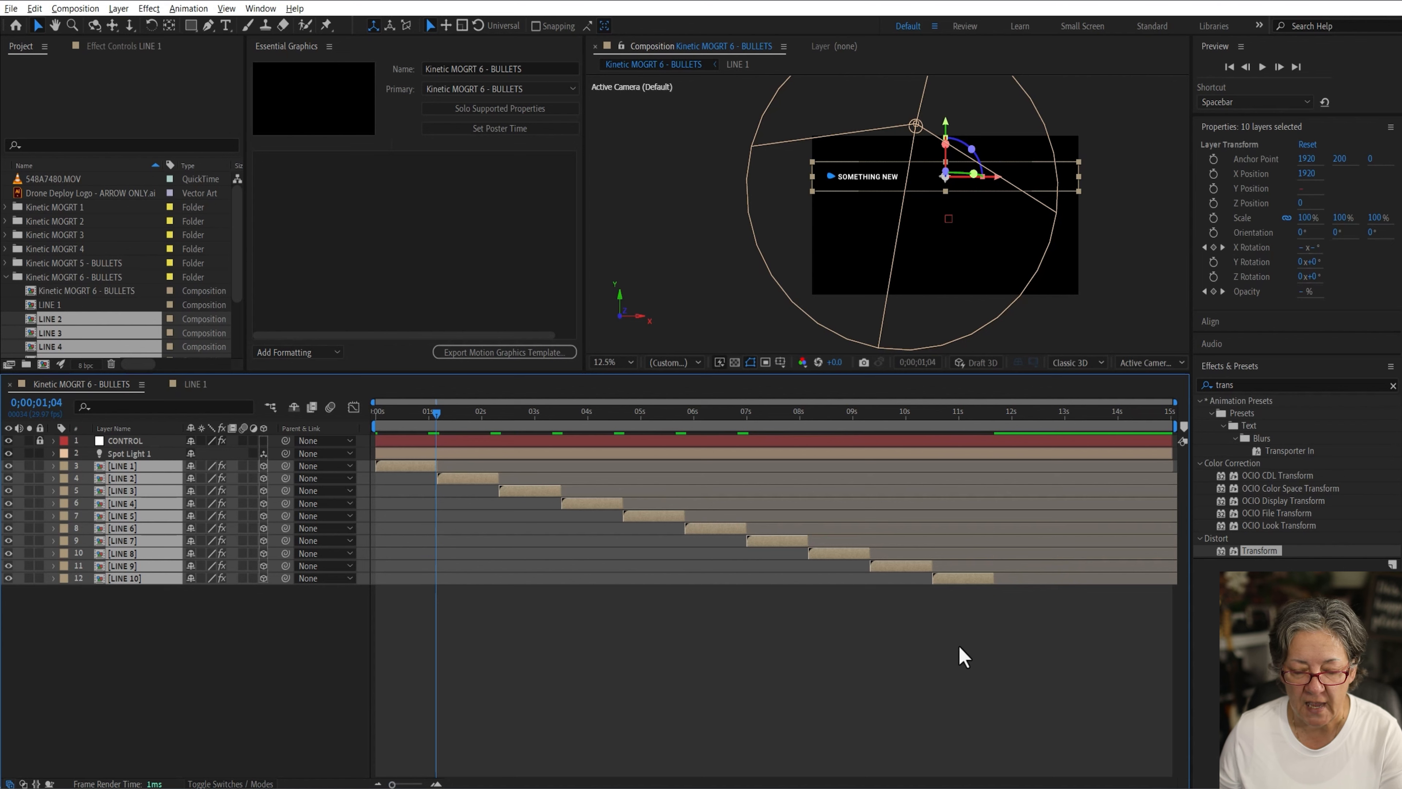
{"action": "left_click_drag", "start_coordinate": [1026, 414], "coordinate": [1229, 413]}
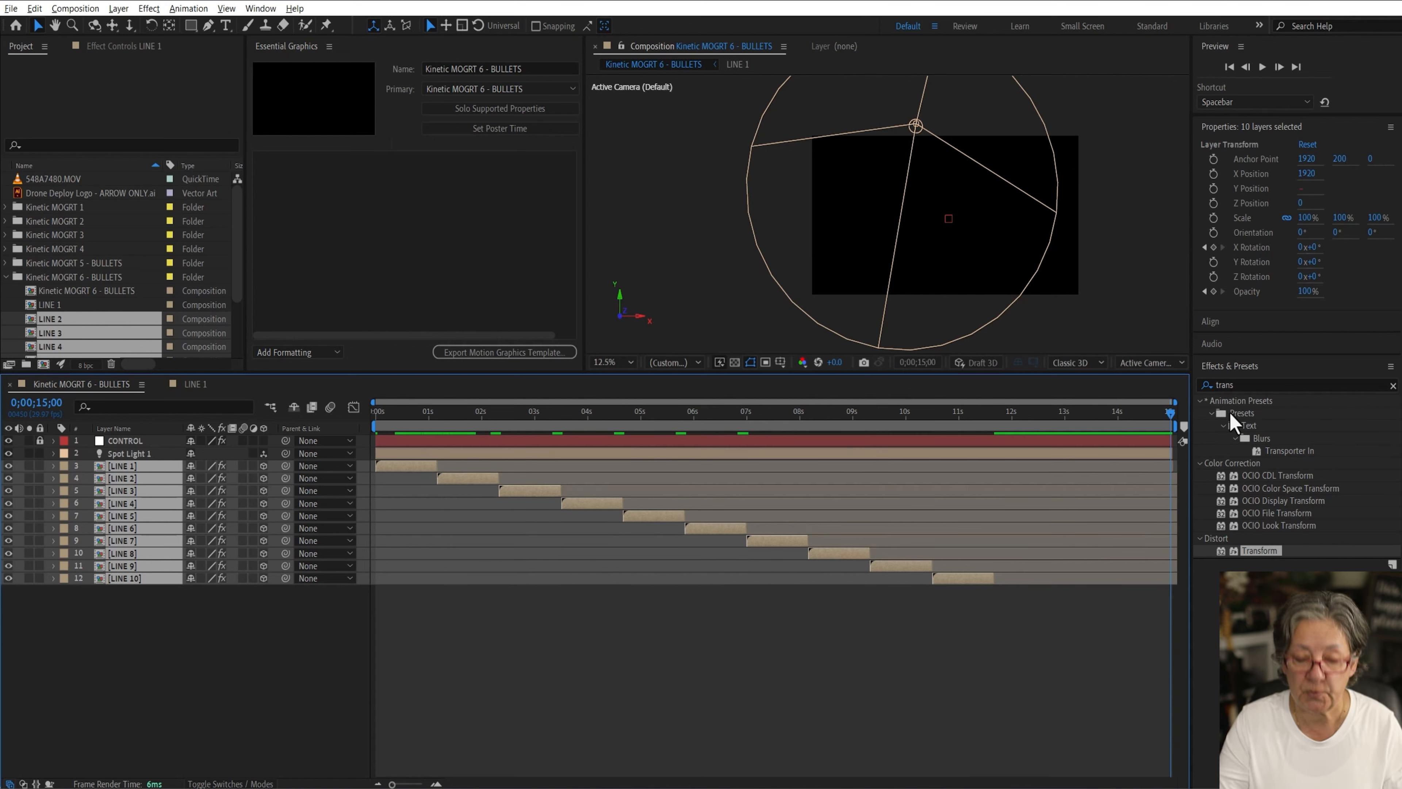
{"action": "key", "text": "alt+bracketright"}
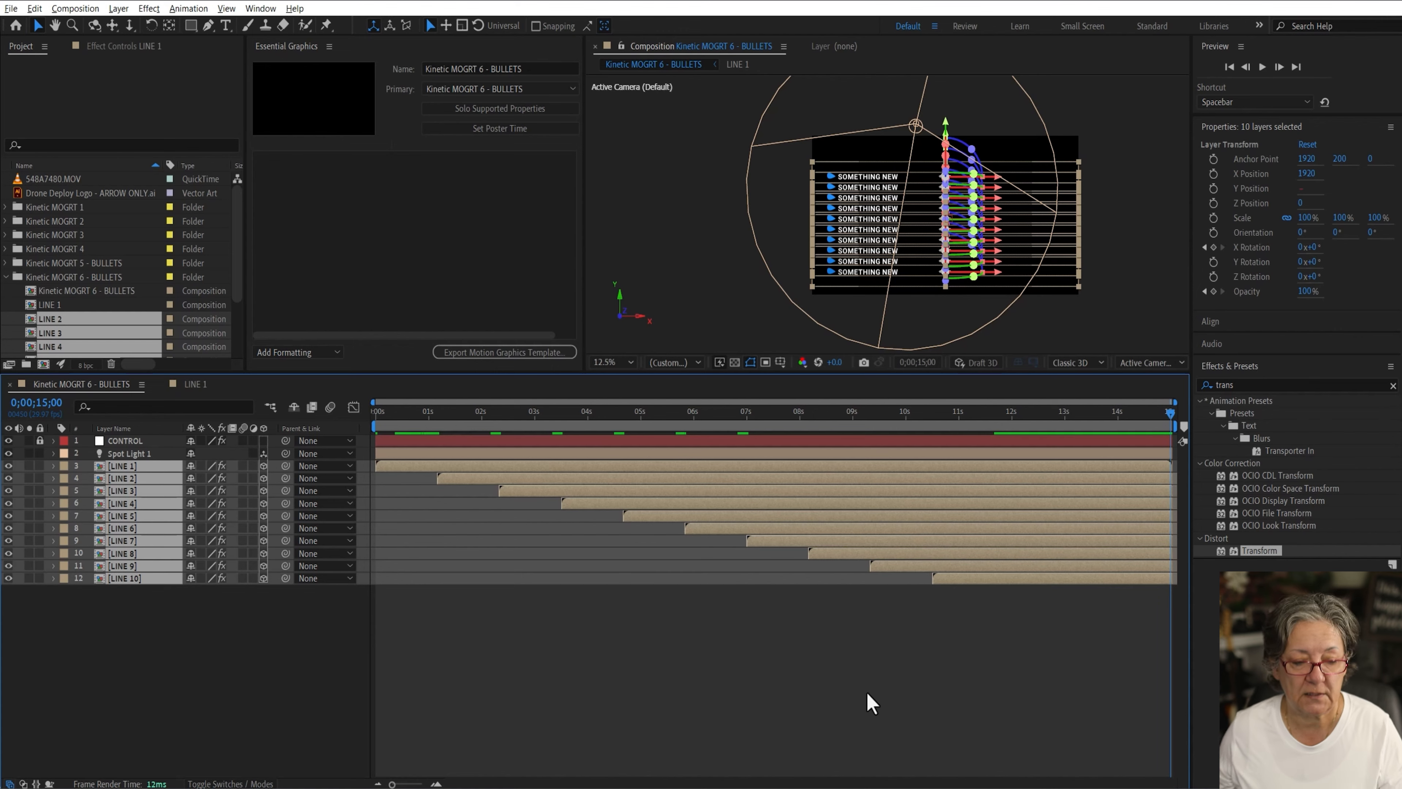
{"action": "left_click", "coordinate": [812, 678]}
Step: Preview the sequenced bullet lines from the beginning
{"action": "left_click_drag", "start_coordinate": [439, 414], "coordinate": [287, 417]}
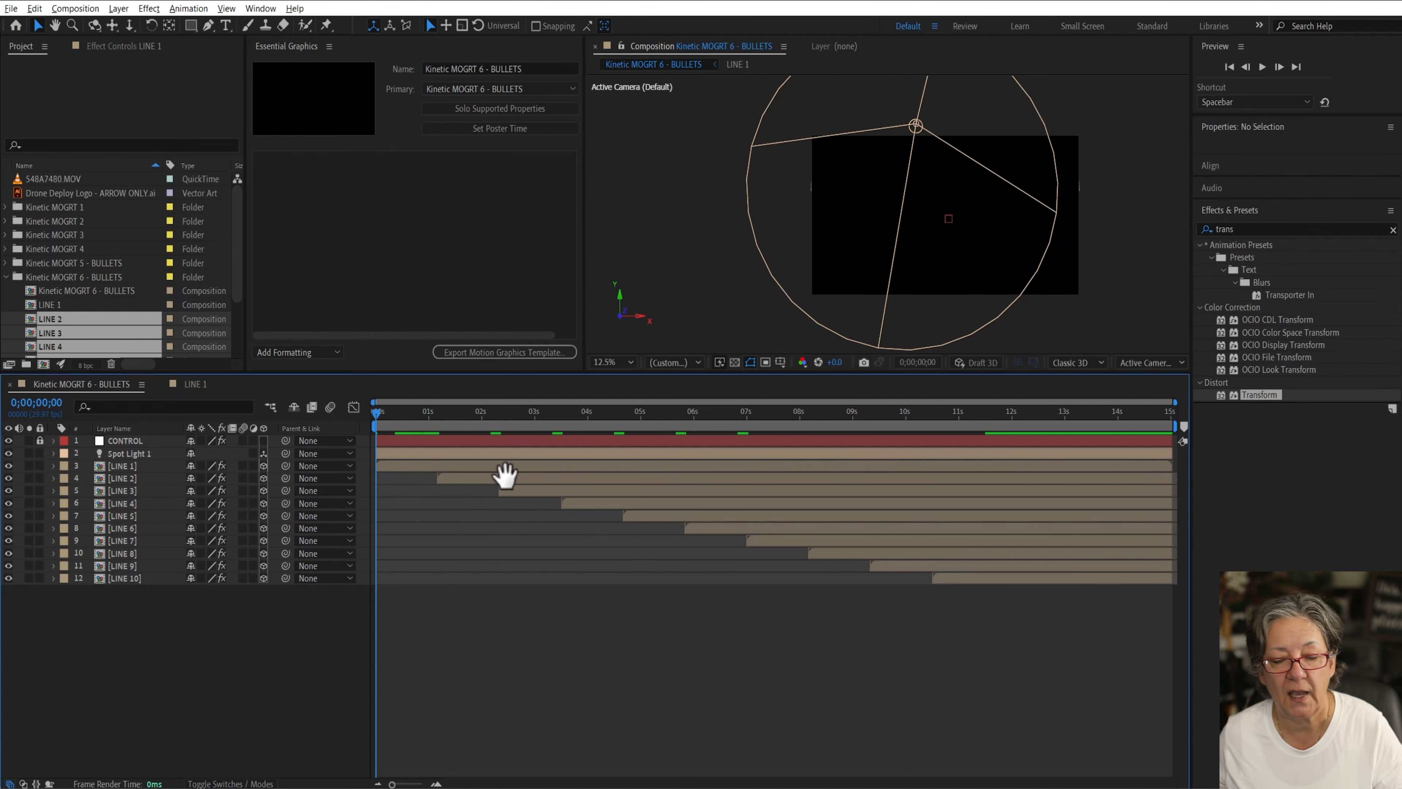
{"action": "key", "text": "space"}
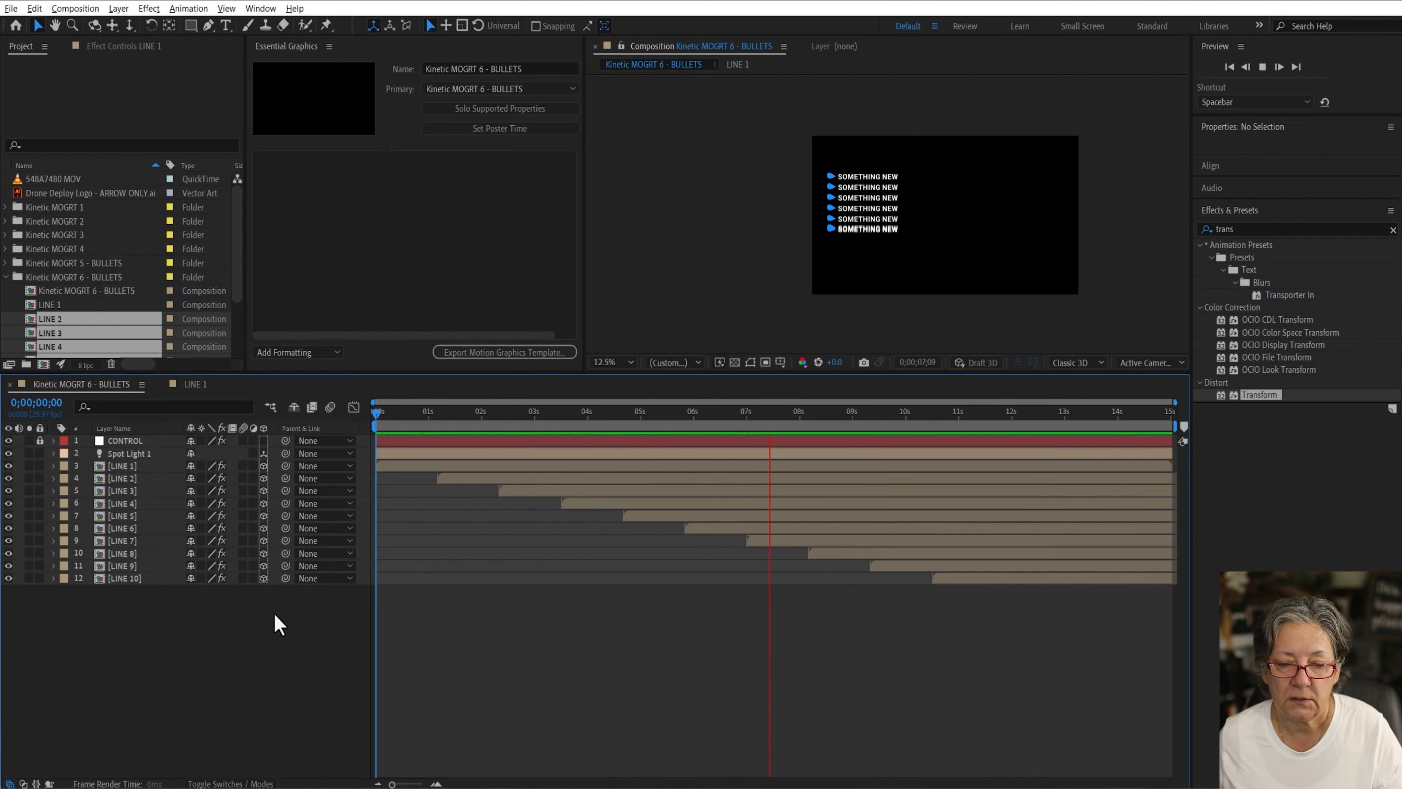
{"action": "key", "text": "space"}
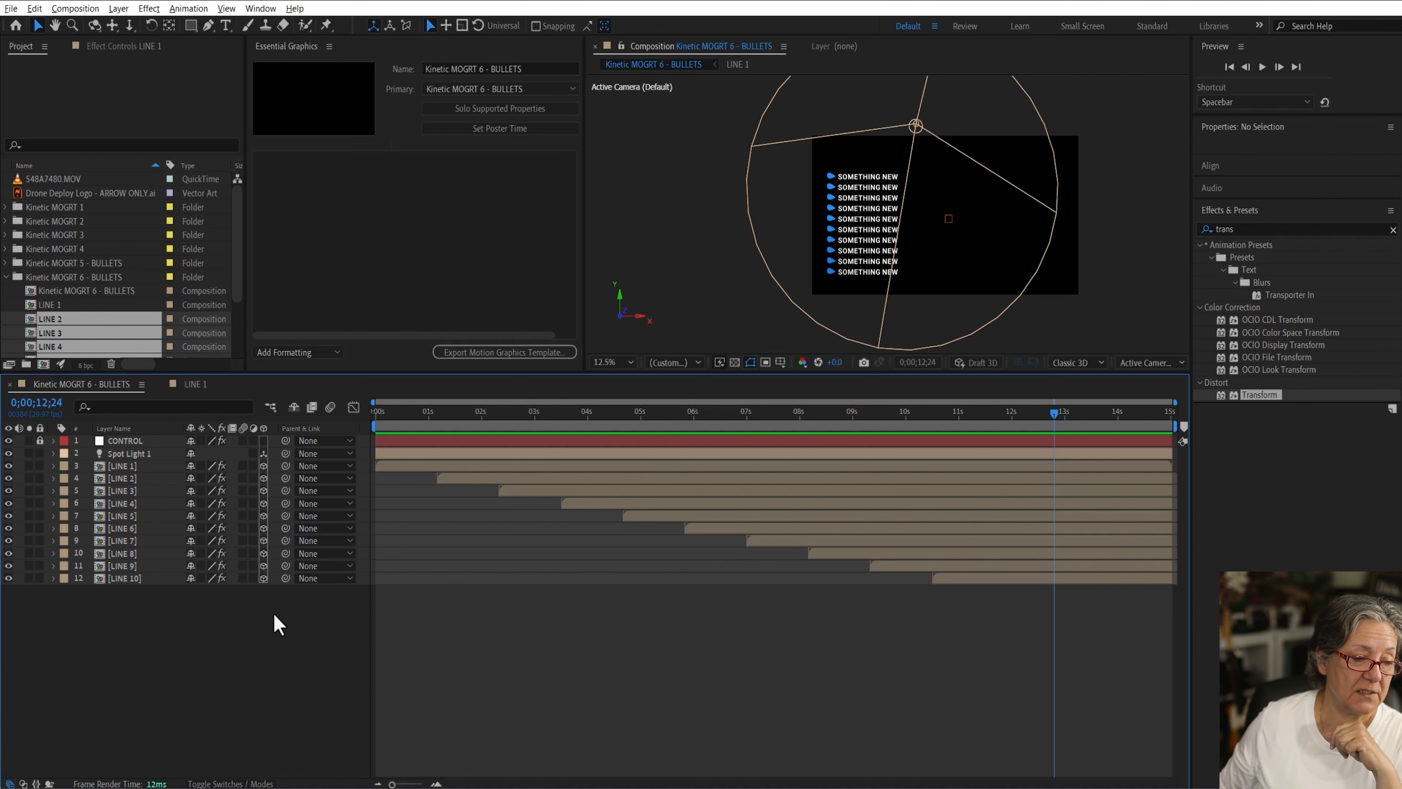
Step: Create a new composition named background inside the Kinetic MOGRT 6 - BULLETS folder
{"action": "left_click", "coordinate": [33, 277]}
{"action": "left_click", "coordinate": [43, 364]}
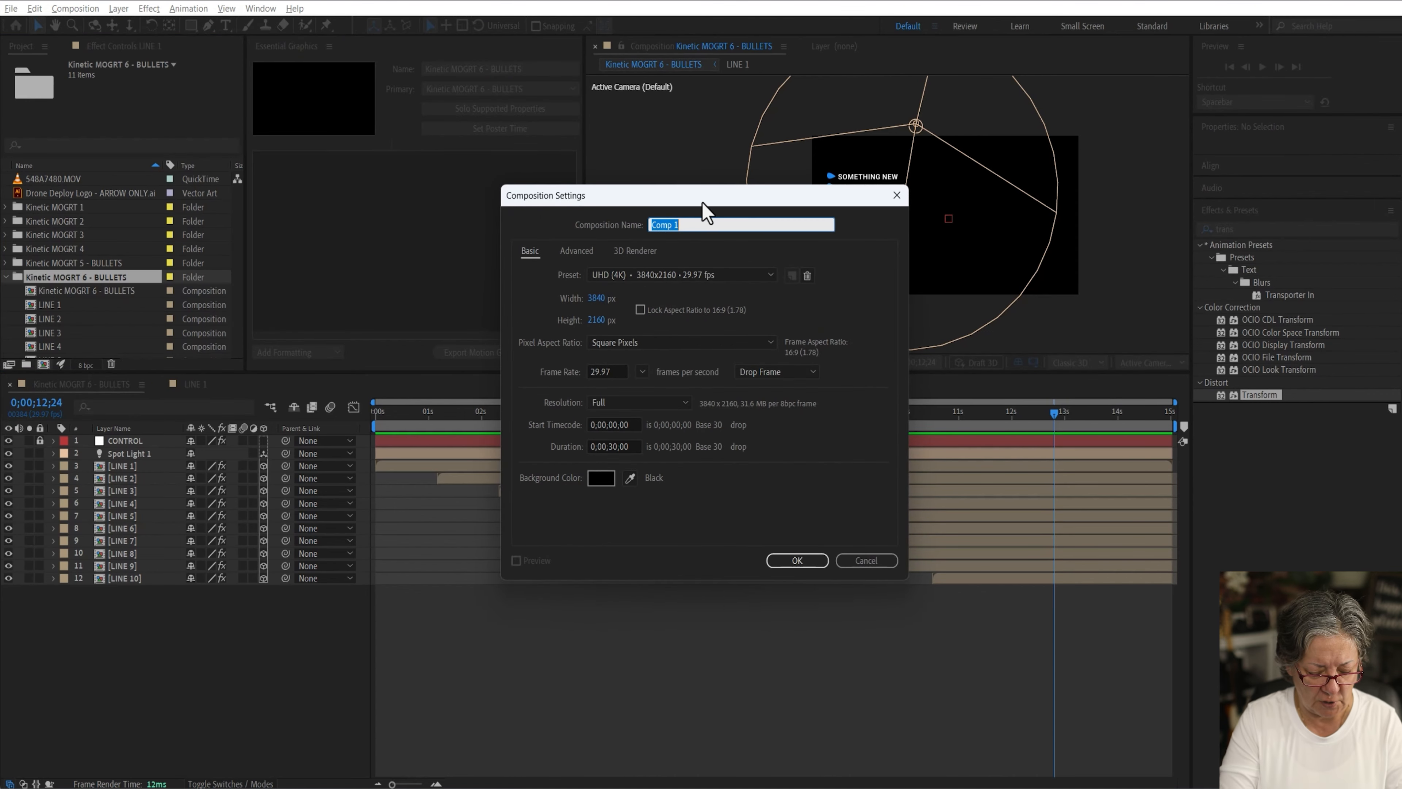
{"action": "type", "text": "background"}
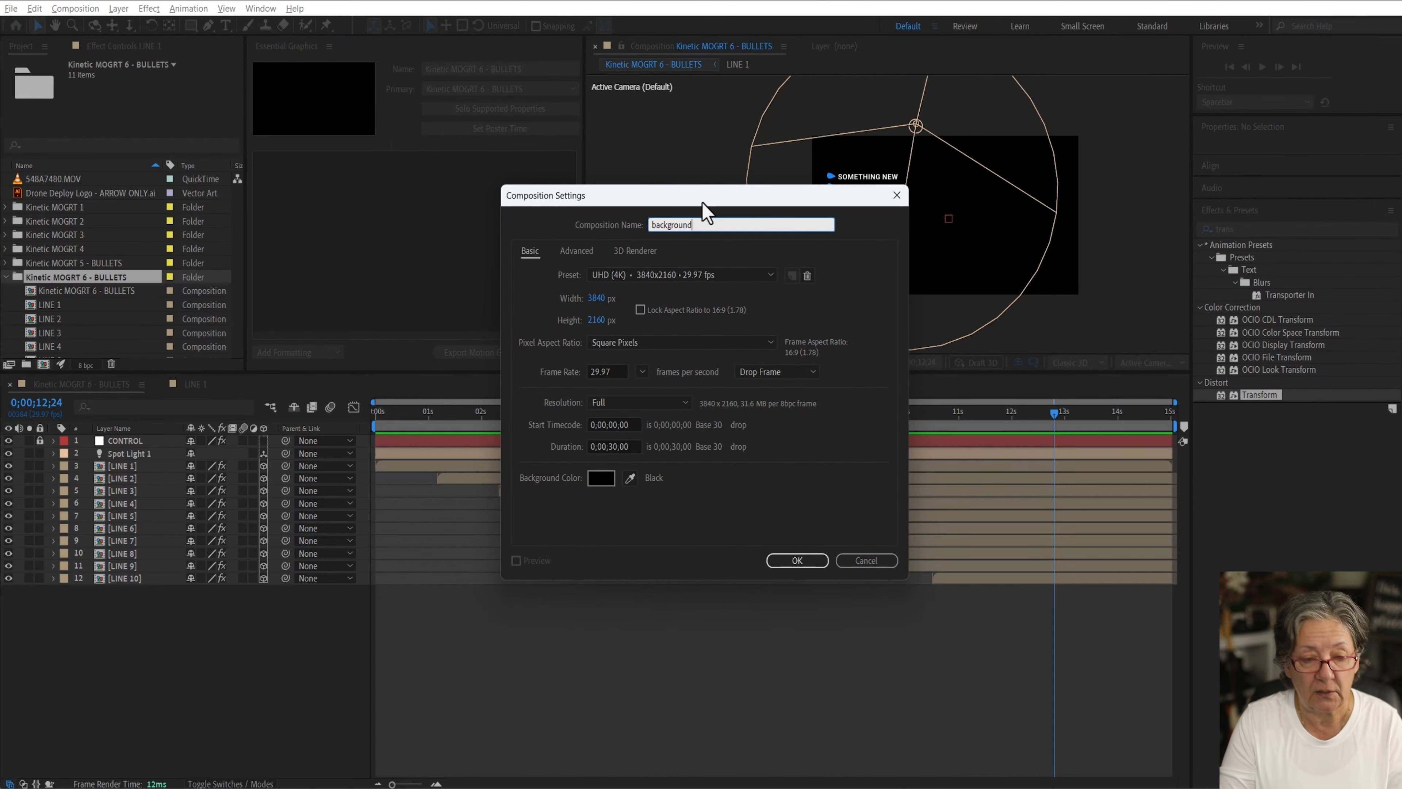
{"action": "key", "text": "Return"}
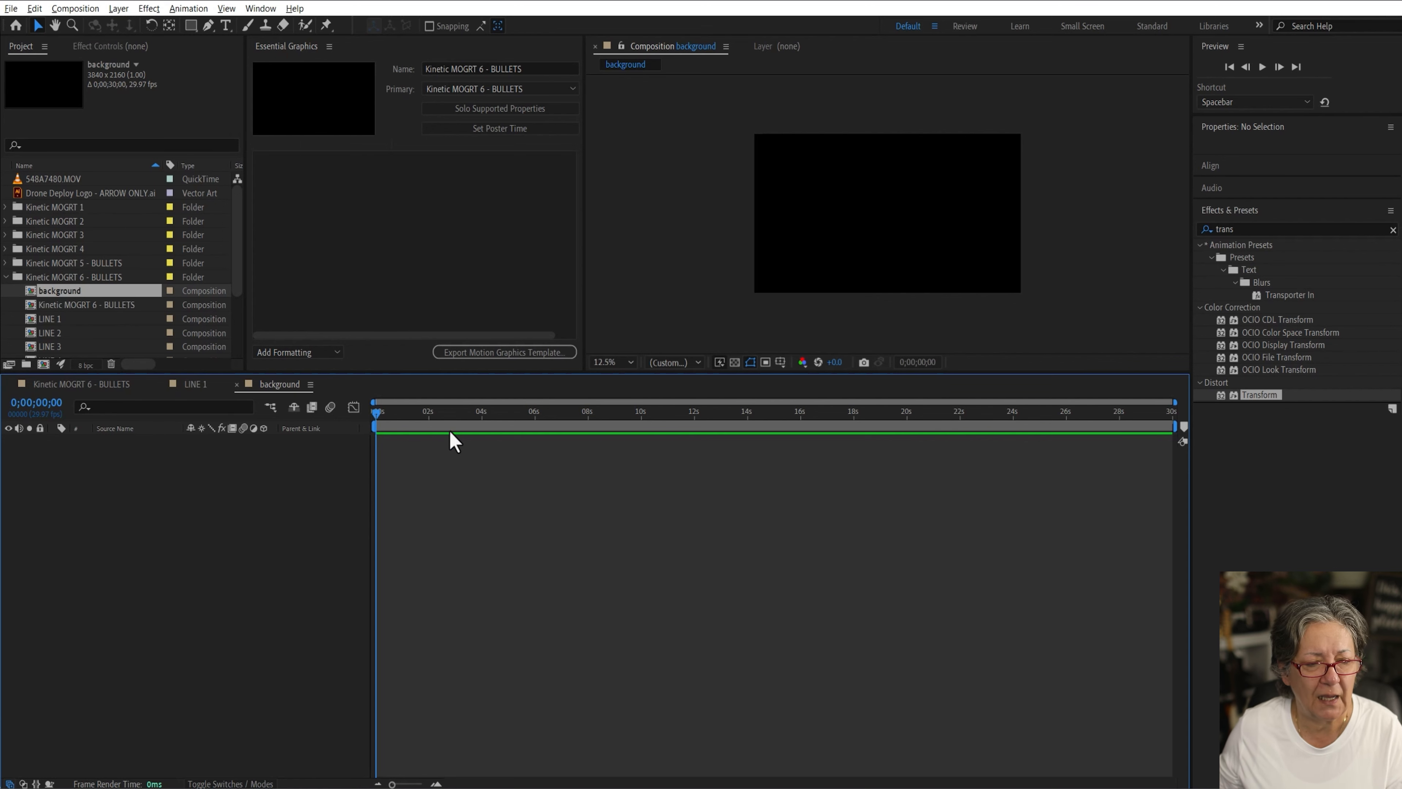
Step: Add a text layer reading "This is a video place holder" in the background composition
{"action": "left_click", "coordinate": [225, 25]}
{"action": "left_click", "coordinate": [796, 214]}
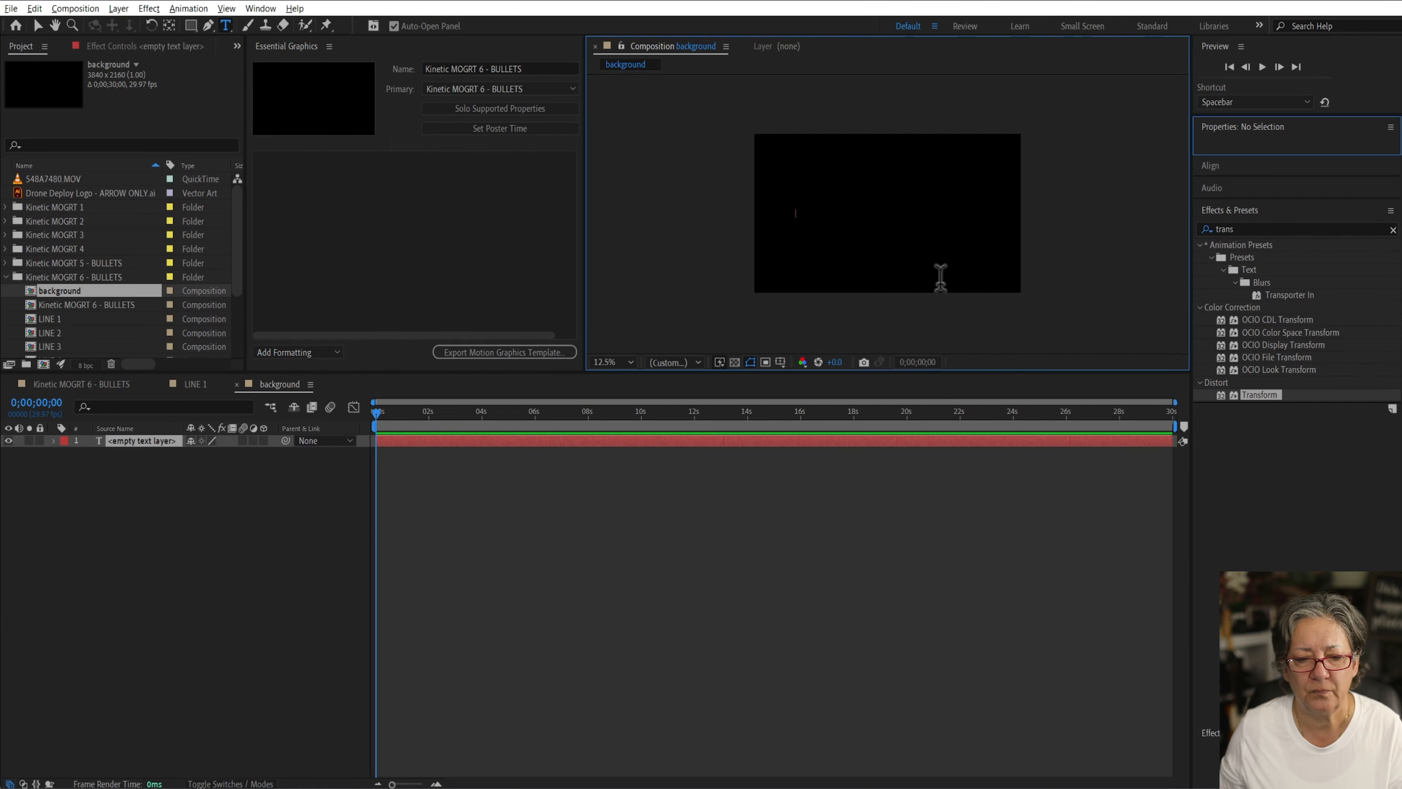
{"action": "type", "text": "This i"}
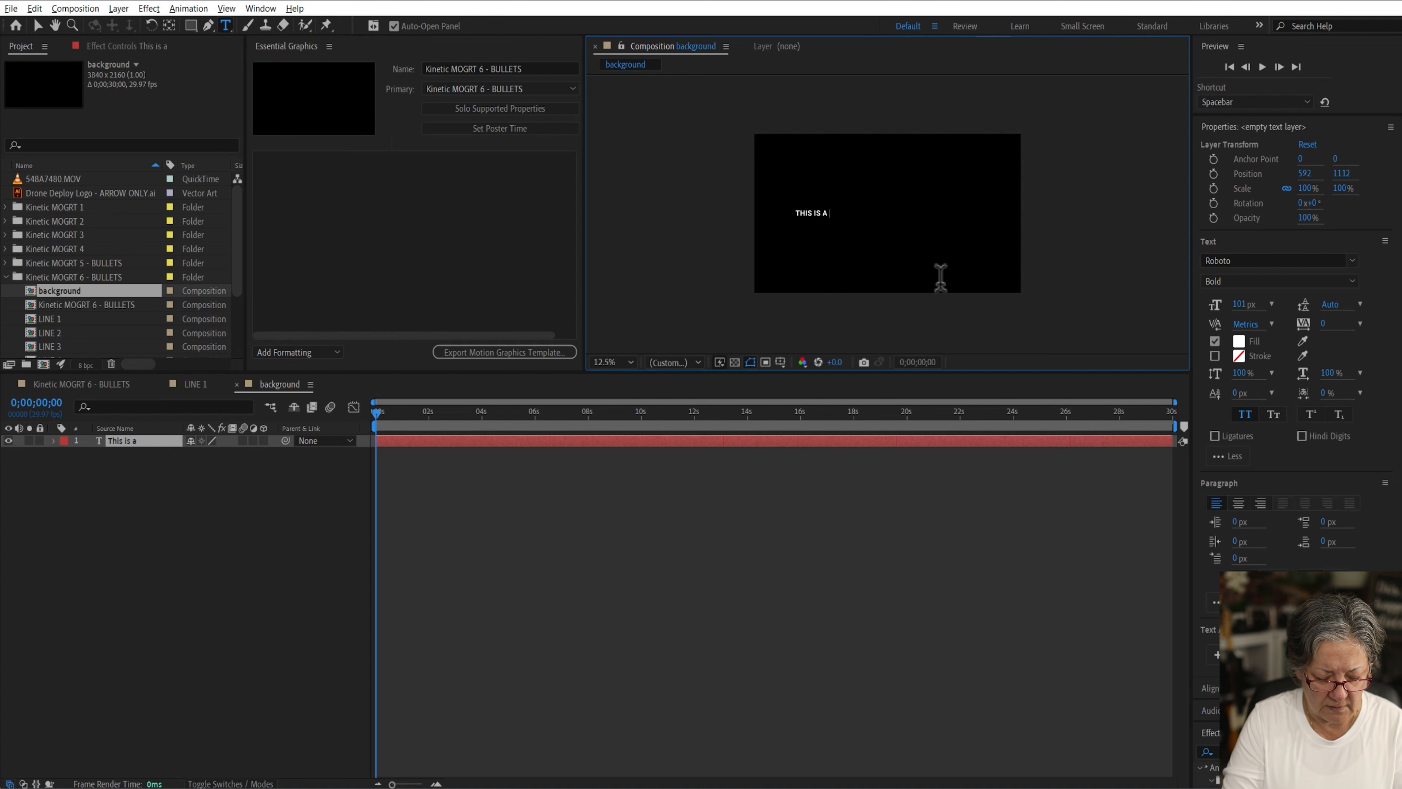
{"action": "type", "text": "s a video place hold"}
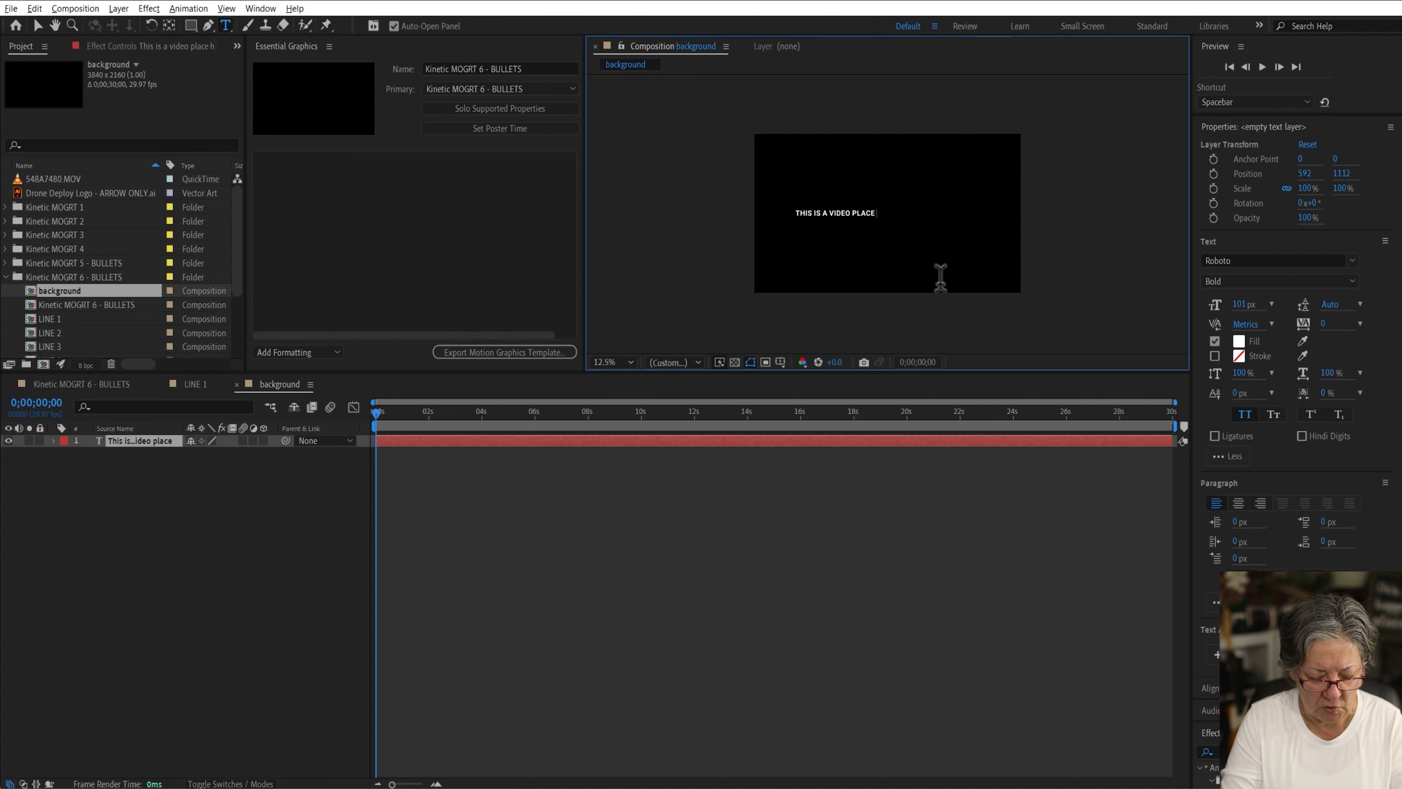
{"action": "type", "text": "er"}
{"action": "left_click", "coordinate": [259, 588]}
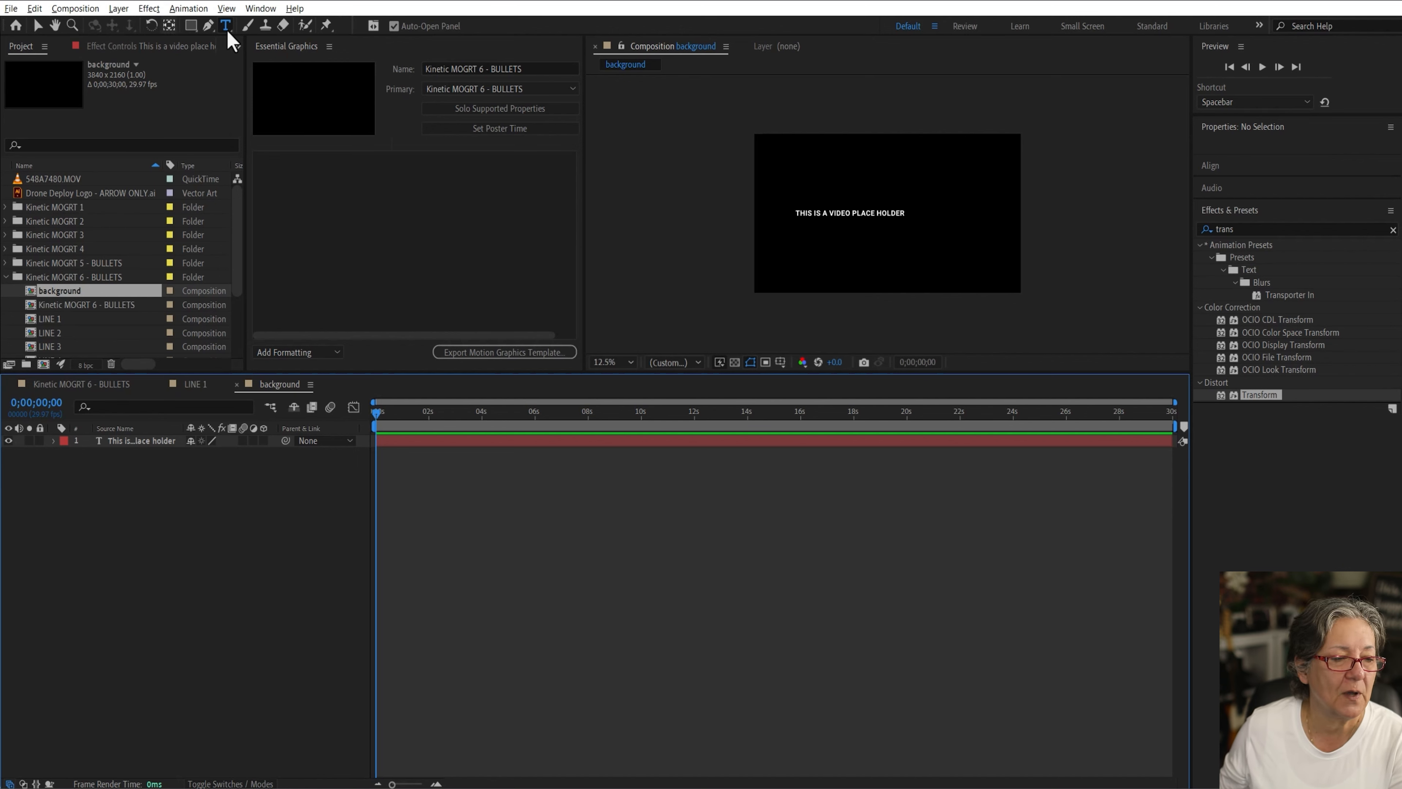
Step: Create a medium gray-green full-frame solid and move it beneath the placeholder text layer
{"action": "key", "text": "ctrl+y"}
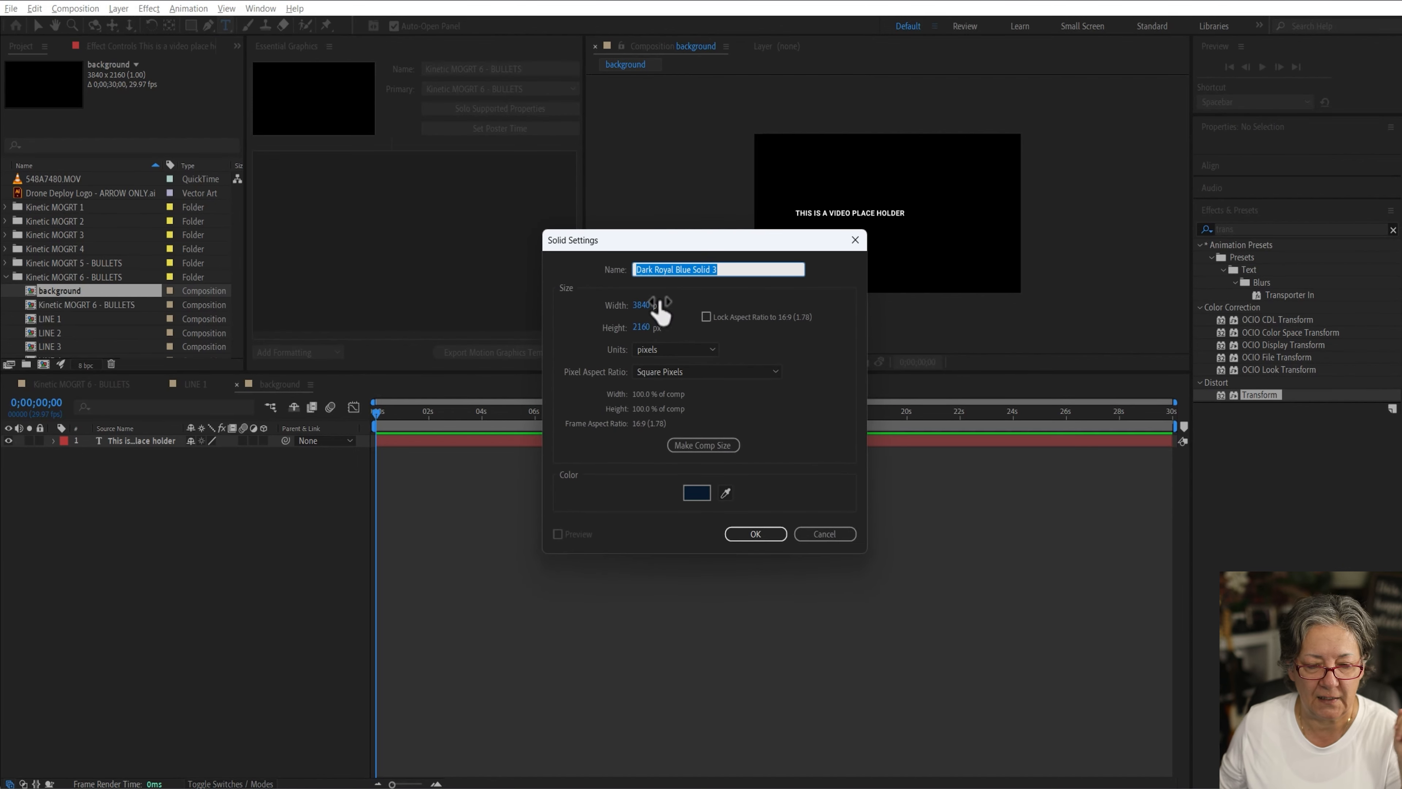
{"action": "left_click", "coordinate": [697, 492]}
{"action": "left_click", "coordinate": [432, 323]}
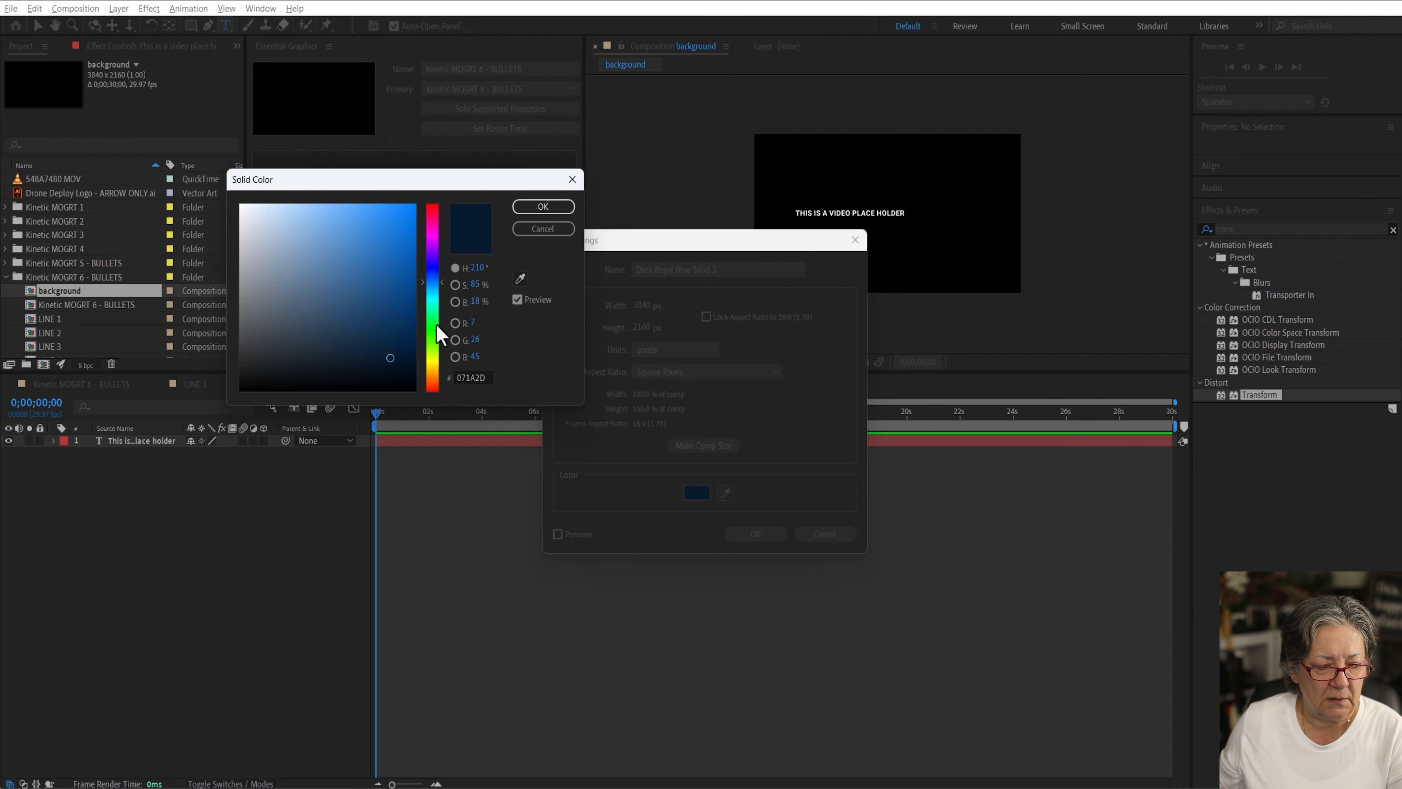
{"action": "left_click_drag", "start_coordinate": [384, 255], "coordinate": [346, 289]}
{"action": "left_click", "coordinate": [543, 207]}
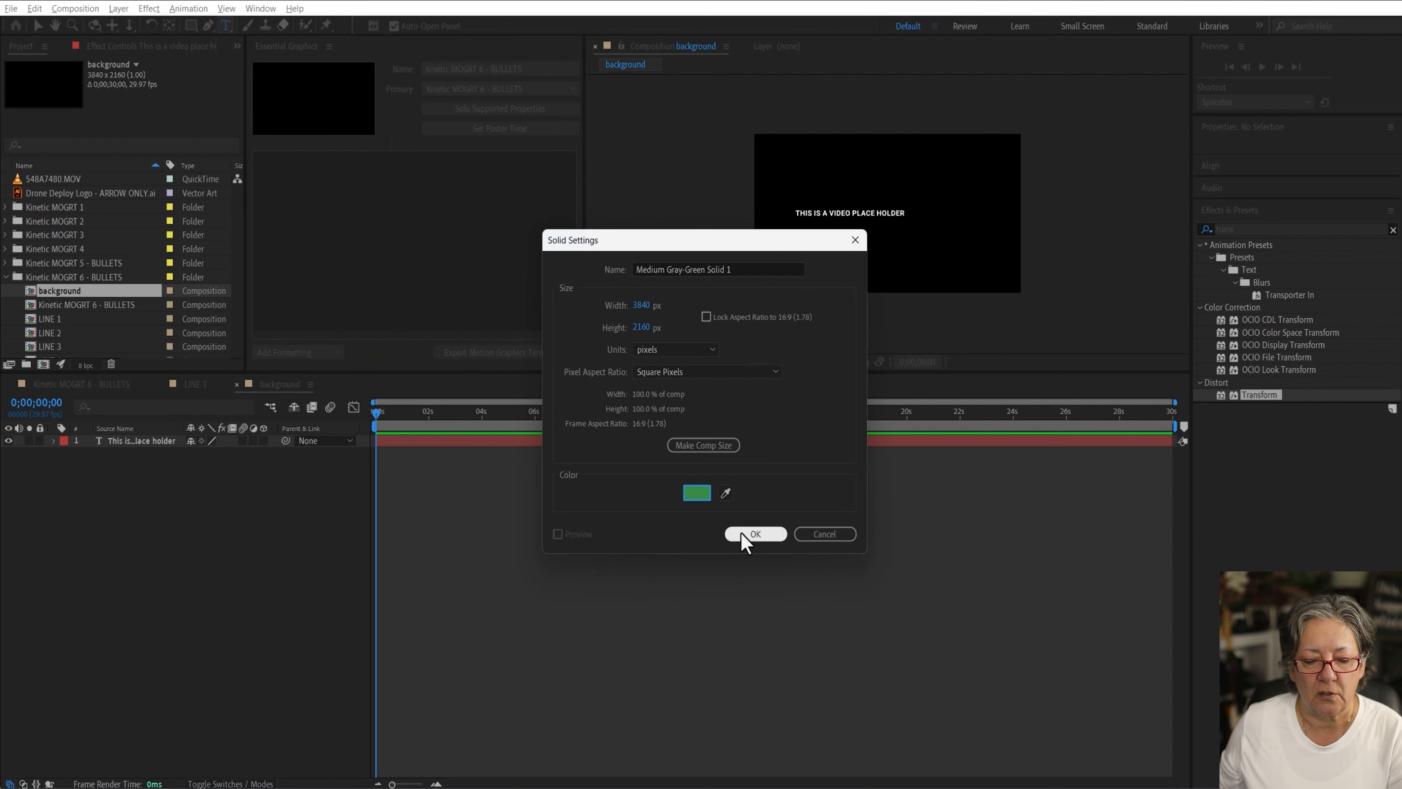
{"action": "left_click", "coordinate": [742, 534]}
{"action": "left_click_drag", "start_coordinate": [145, 446], "coordinate": [162, 491]}
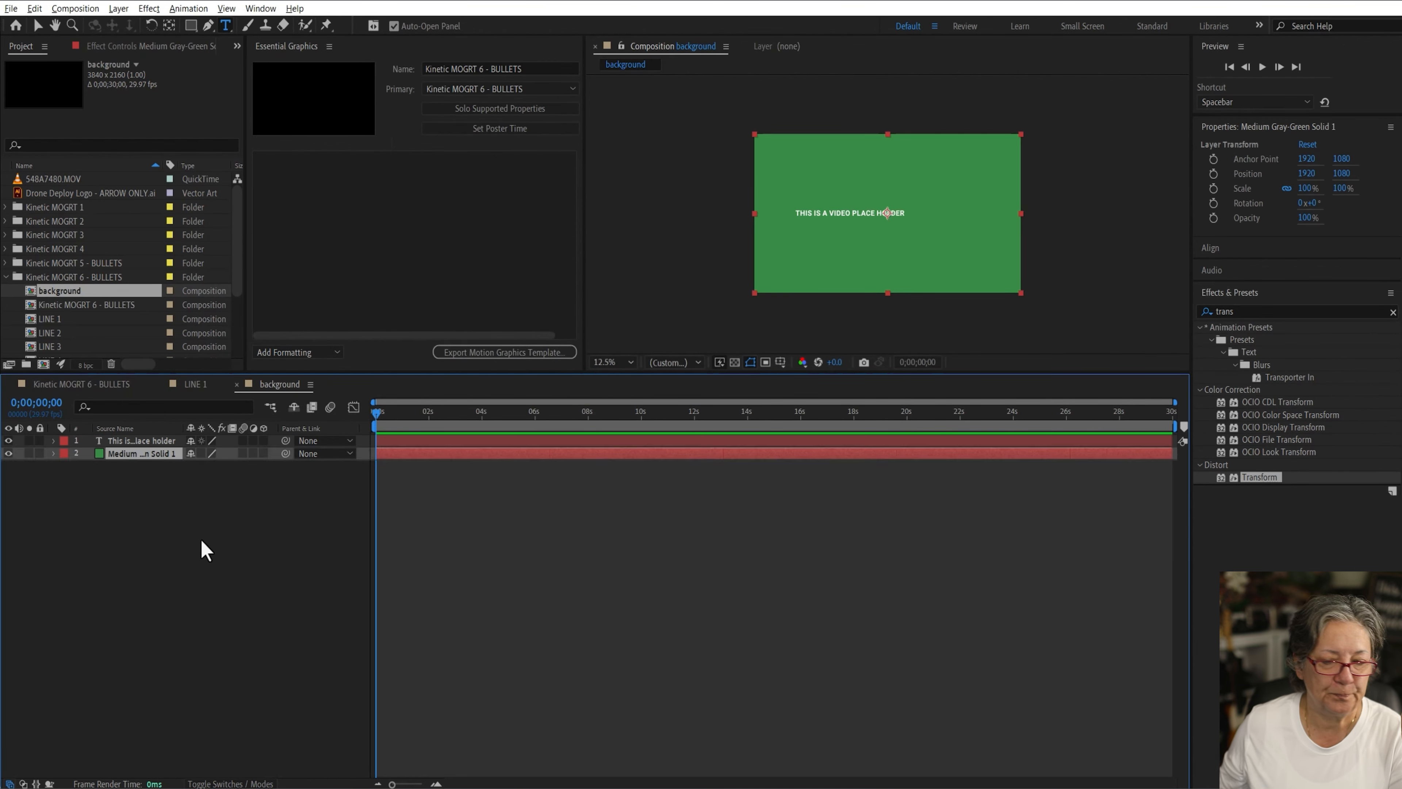
Step: Move the placeholder text layer toward the right-center of the frame
{"action": "left_click", "coordinate": [432, 535]}
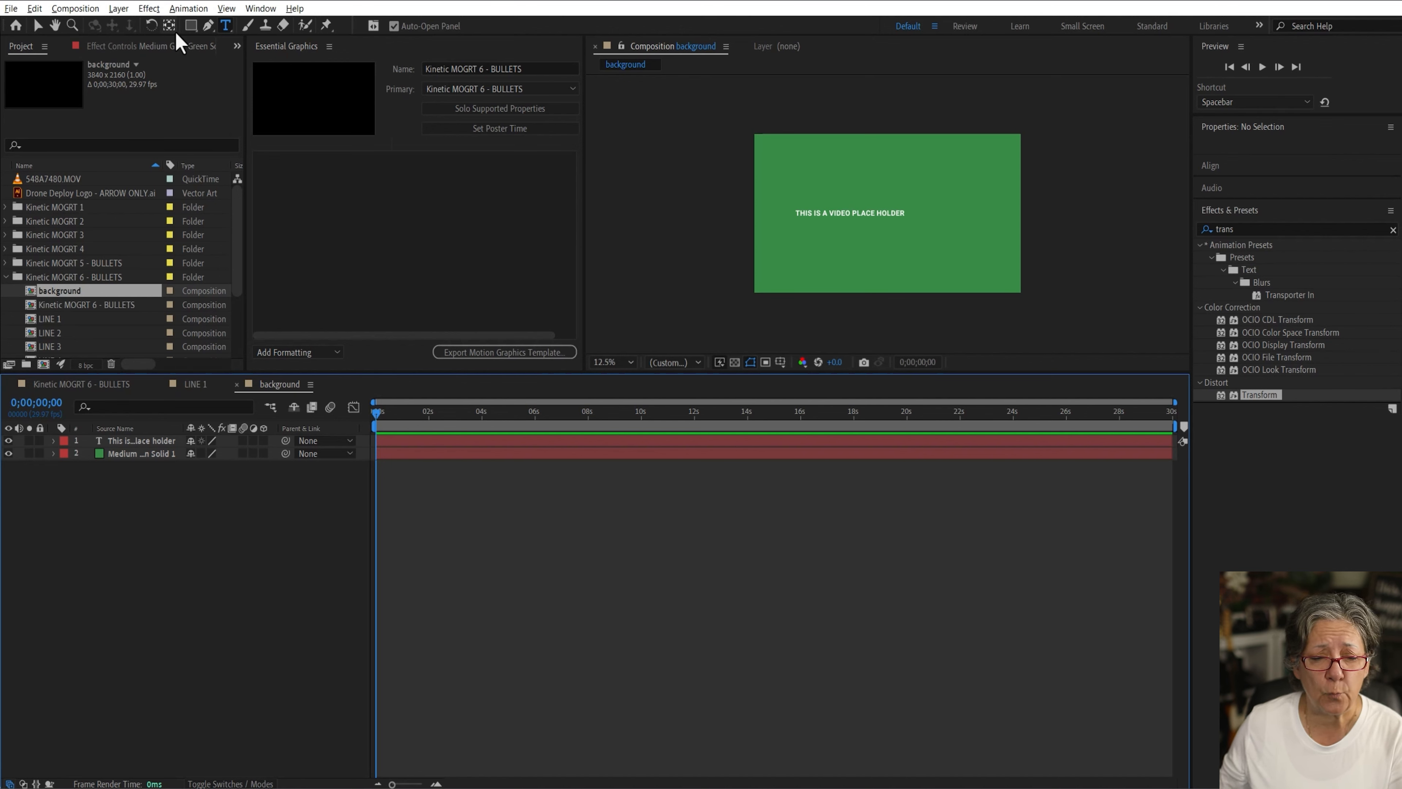
{"action": "left_click", "coordinate": [148, 441]}
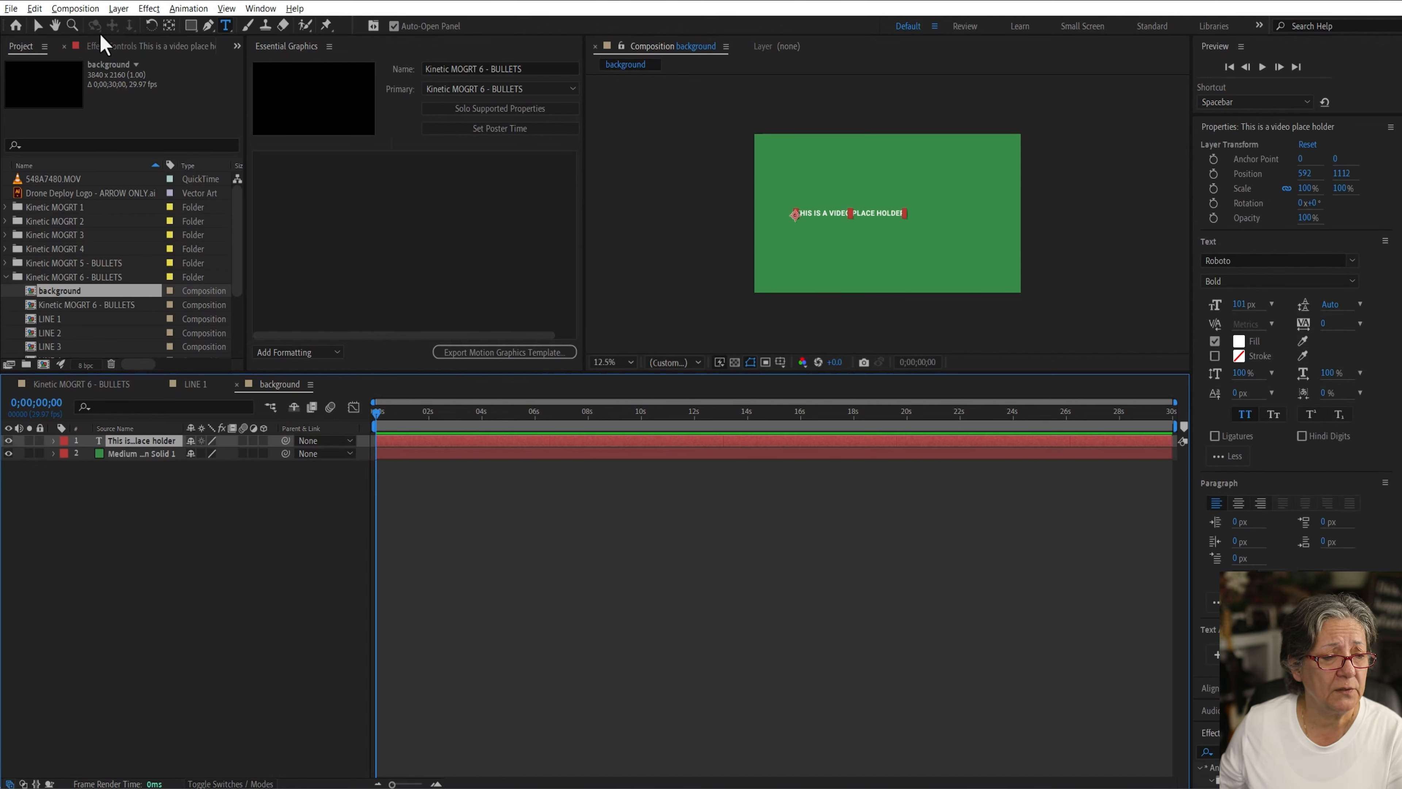
{"action": "left_click", "coordinate": [37, 25]}
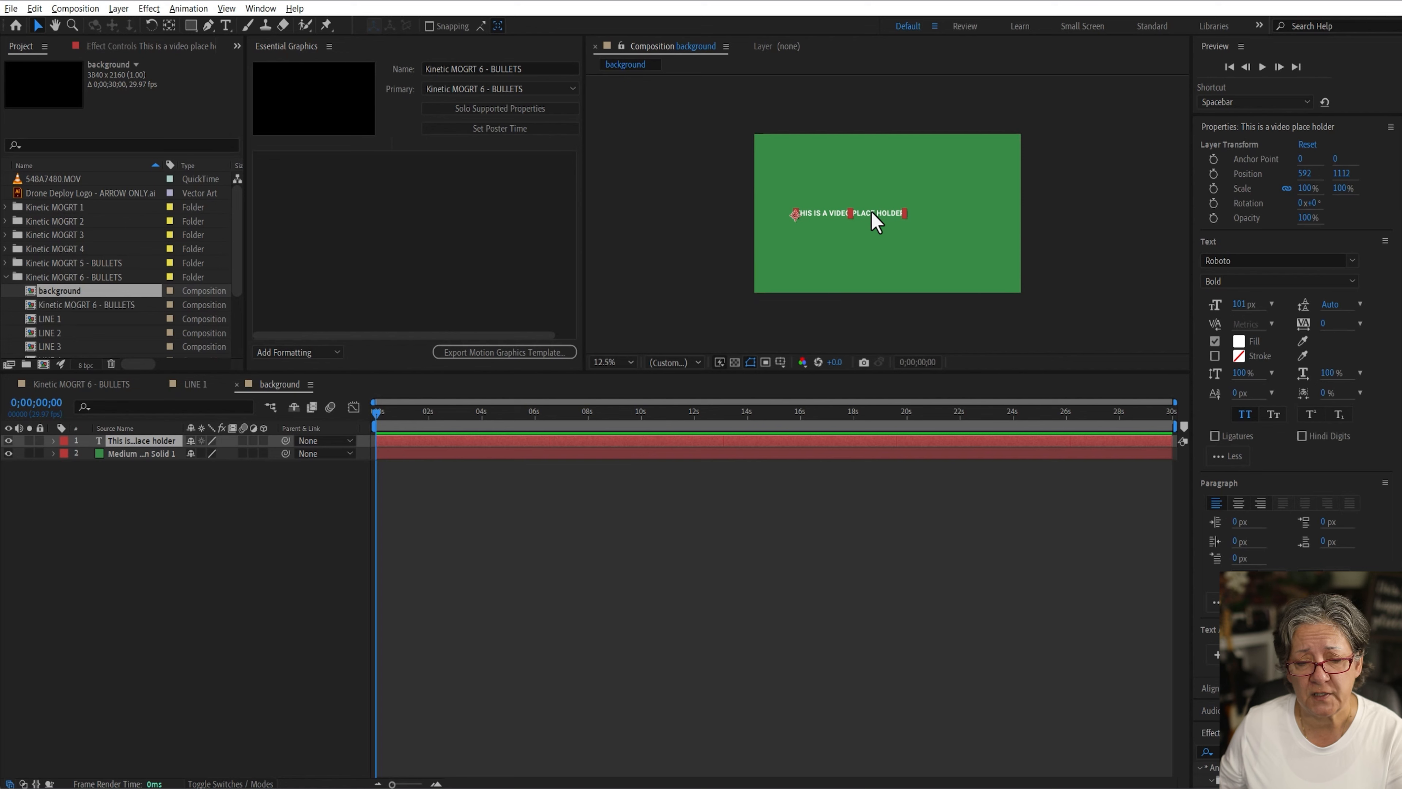
{"action": "left_click_drag", "start_coordinate": [873, 221], "coordinate": [974, 226]}
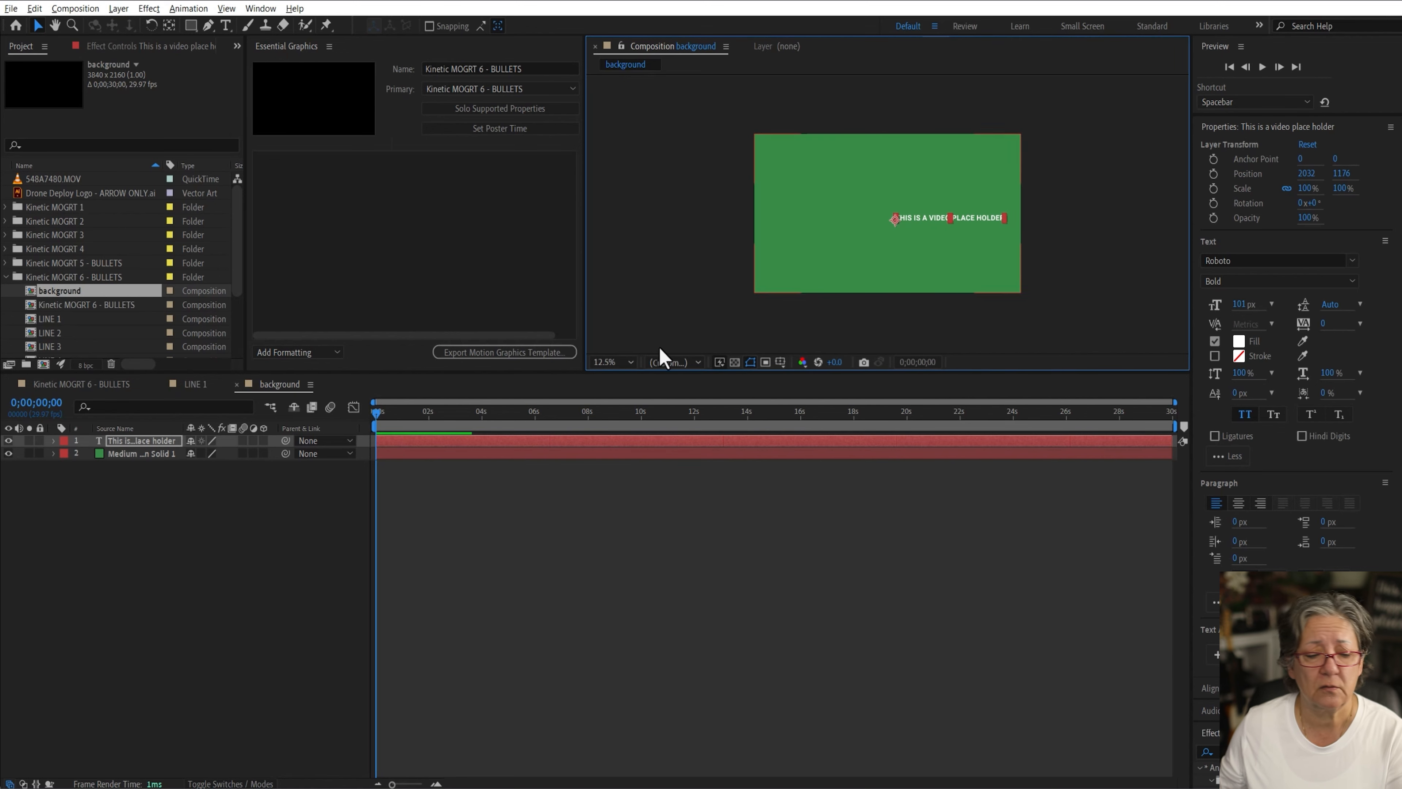
{"action": "left_click", "coordinate": [224, 550]}
Step: Place the background composition as the bottom layer of the Kinetic MOGRT 6 - BULLETS composition
{"action": "left_click", "coordinate": [100, 385]}
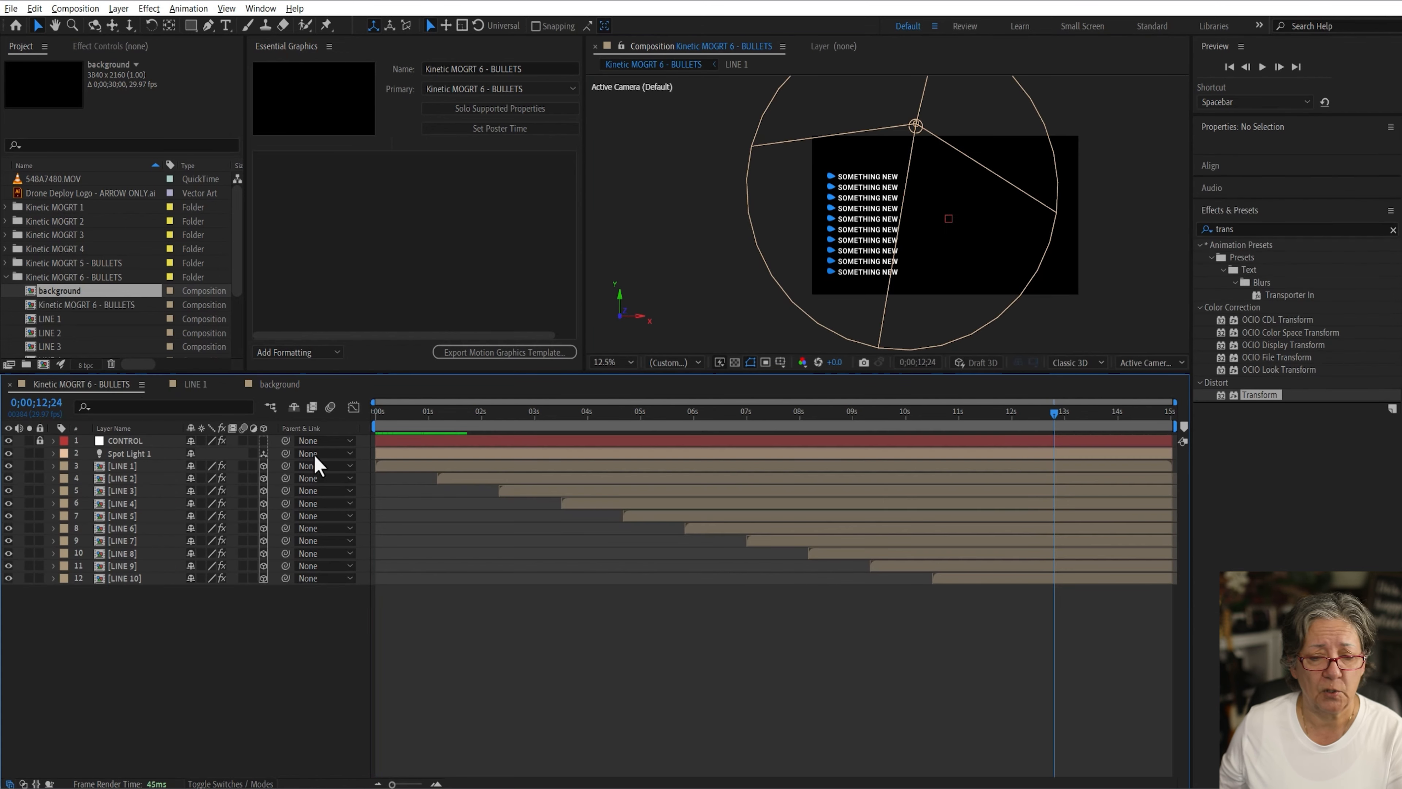
{"action": "left_click_drag", "start_coordinate": [33, 291], "coordinate": [116, 595]}
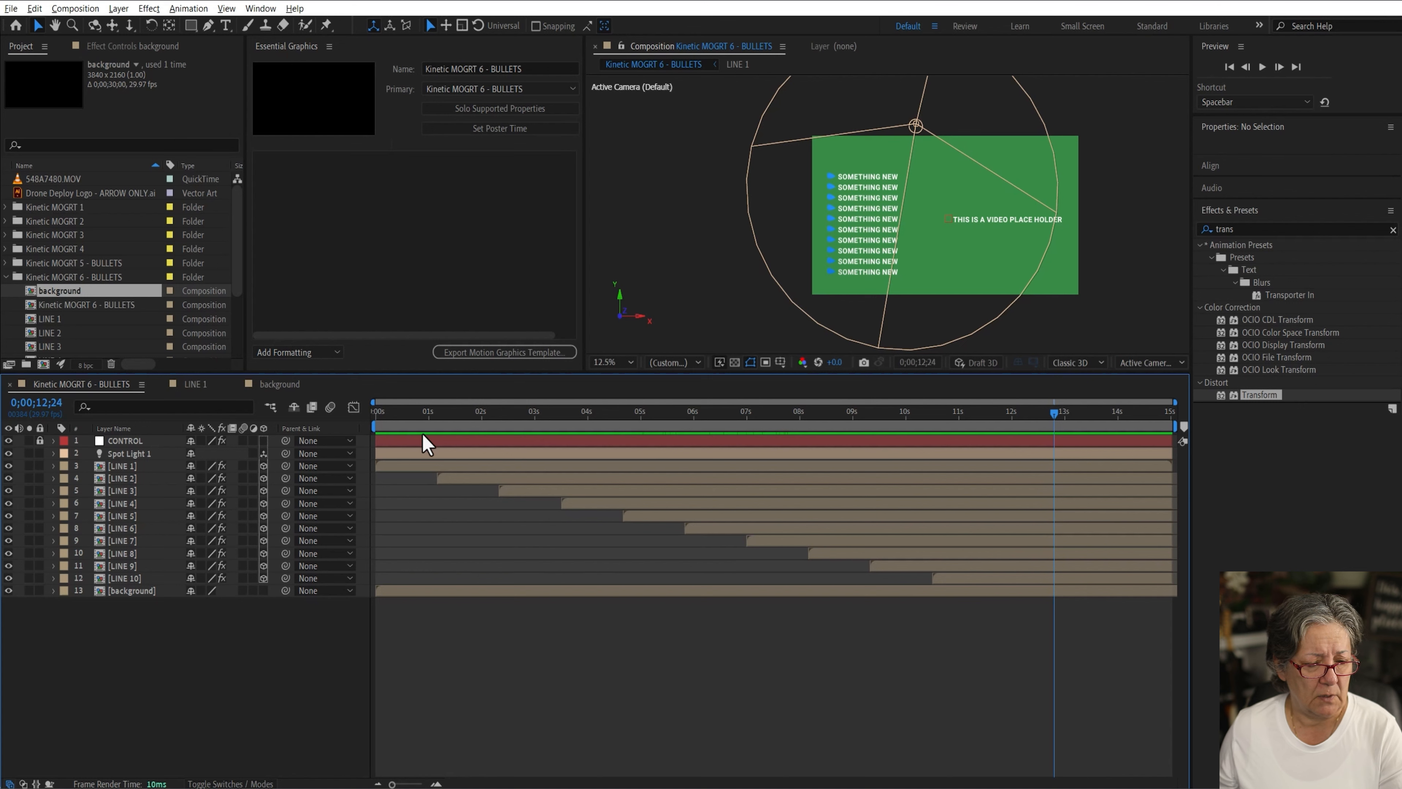
Step: Add a black full-frame solid directly above the background layer at the start of the timeline
{"action": "left_click", "coordinate": [428, 413]}
{"action": "left_click_drag", "start_coordinate": [407, 420], "coordinate": [303, 411]}
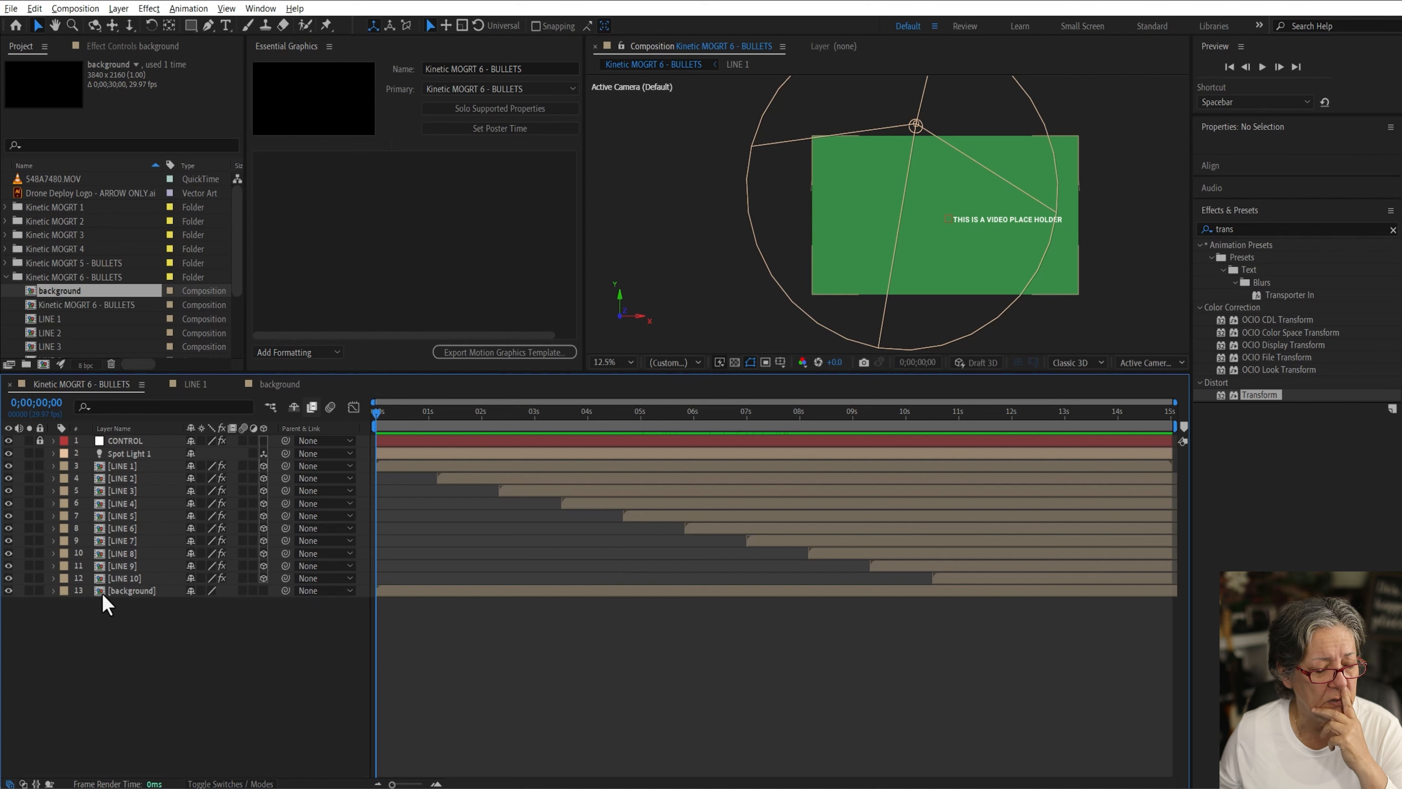
{"action": "left_click", "coordinate": [103, 594]}
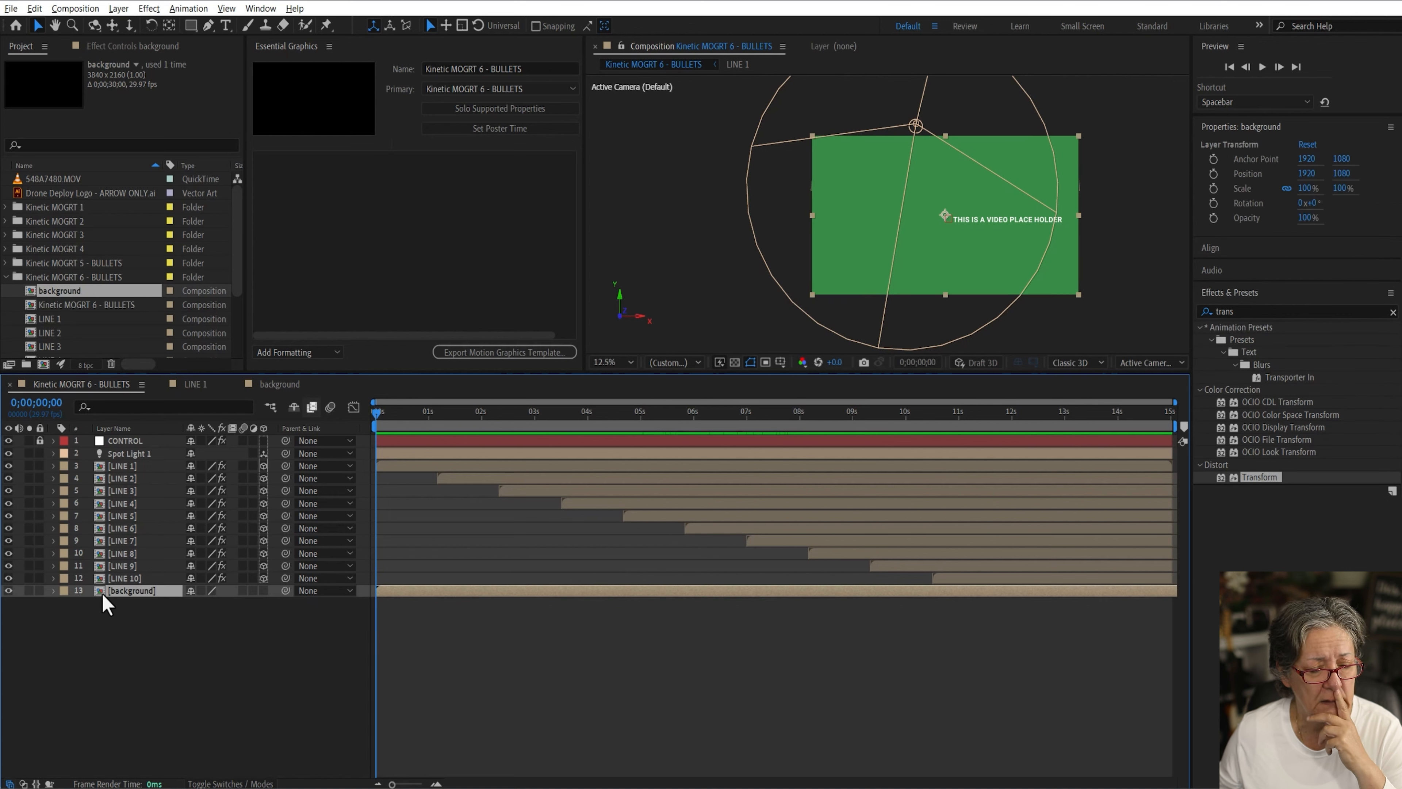
{"action": "key", "text": "ctrl+y"}
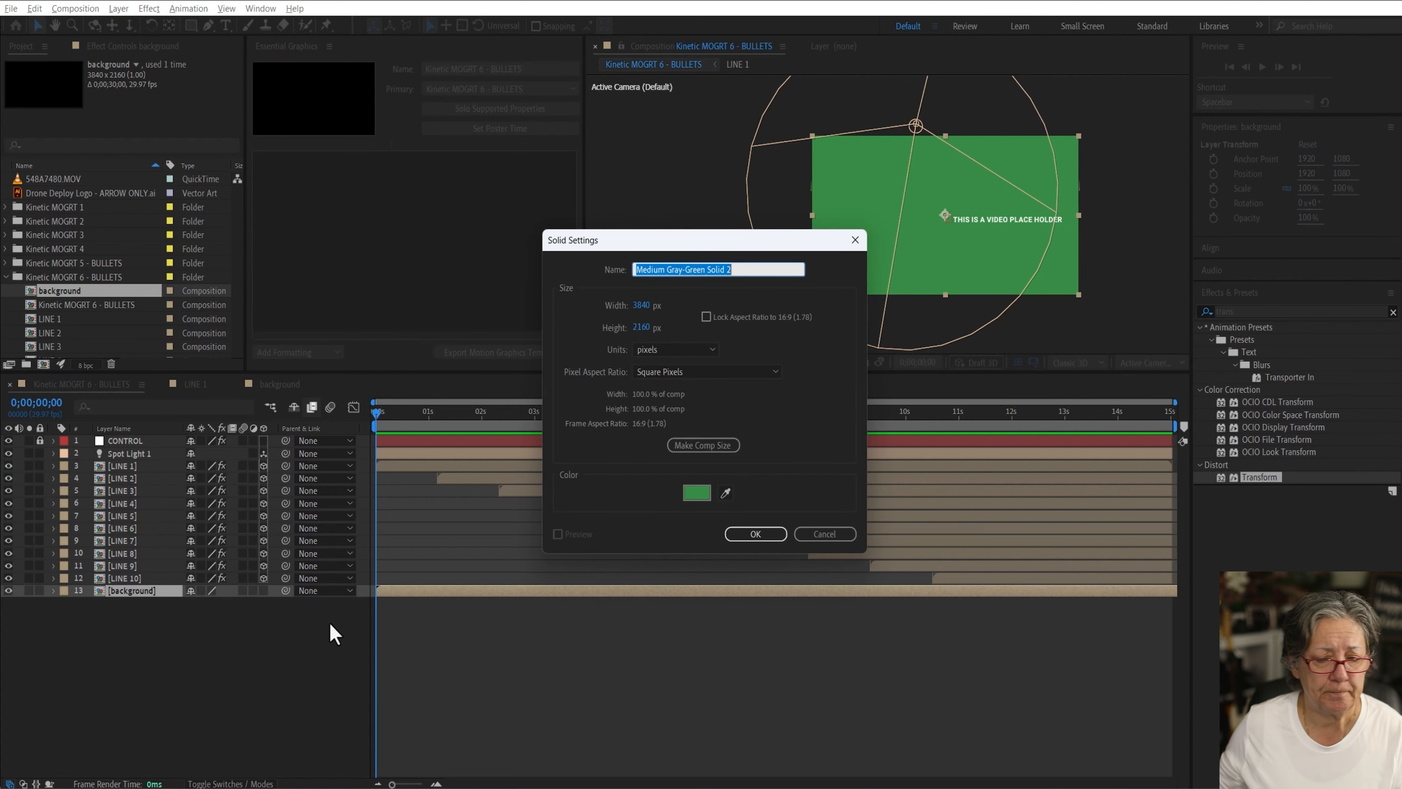
{"action": "left_click", "coordinate": [694, 492]}
{"action": "left_click_drag", "start_coordinate": [407, 360], "coordinate": [415, 390]}
{"action": "left_click", "coordinate": [543, 207]}
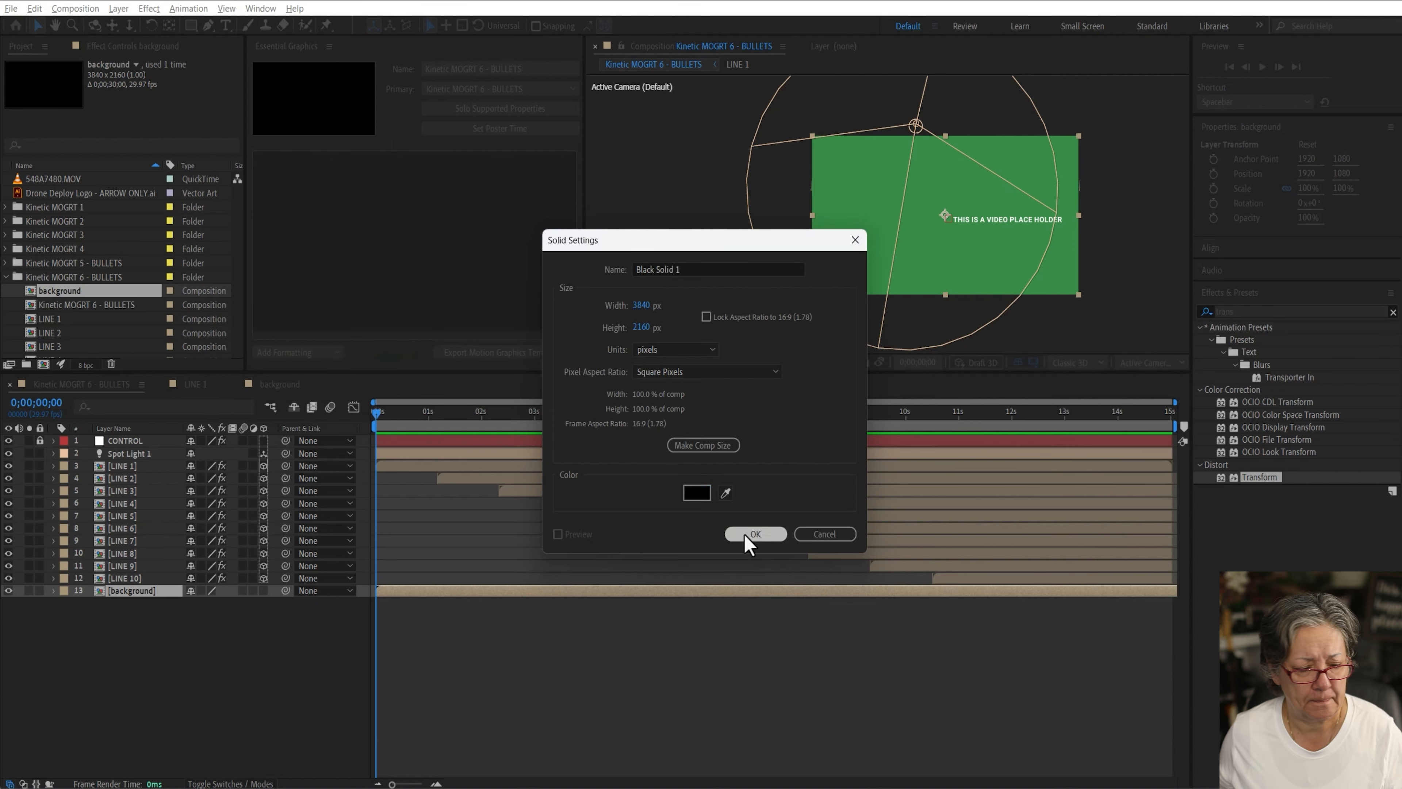
{"action": "left_click", "coordinate": [750, 534]}
Step: Set the black solid's opacity to 49% to darken the background
{"action": "key", "text": "t"}
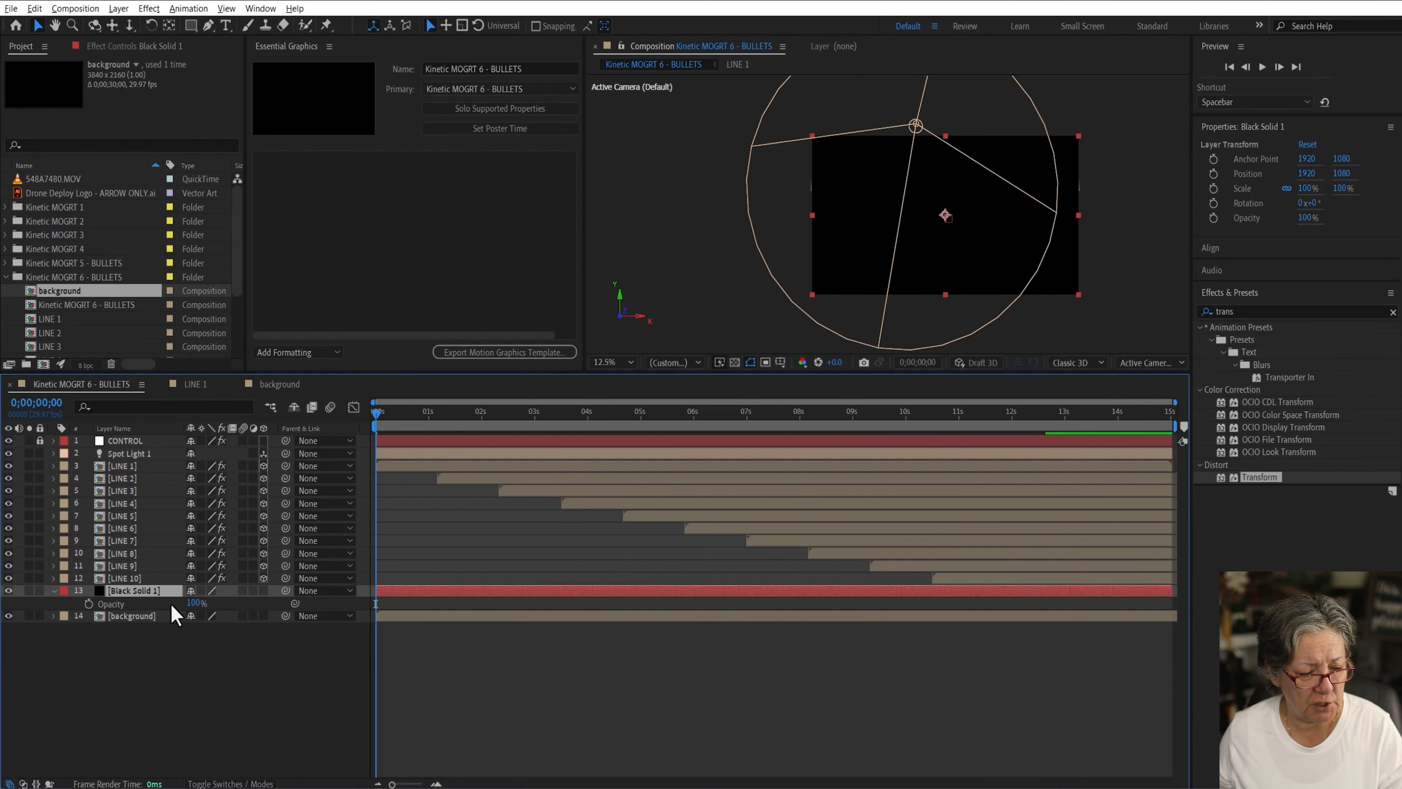
{"action": "left_click_drag", "start_coordinate": [194, 606], "coordinate": [158, 602]}
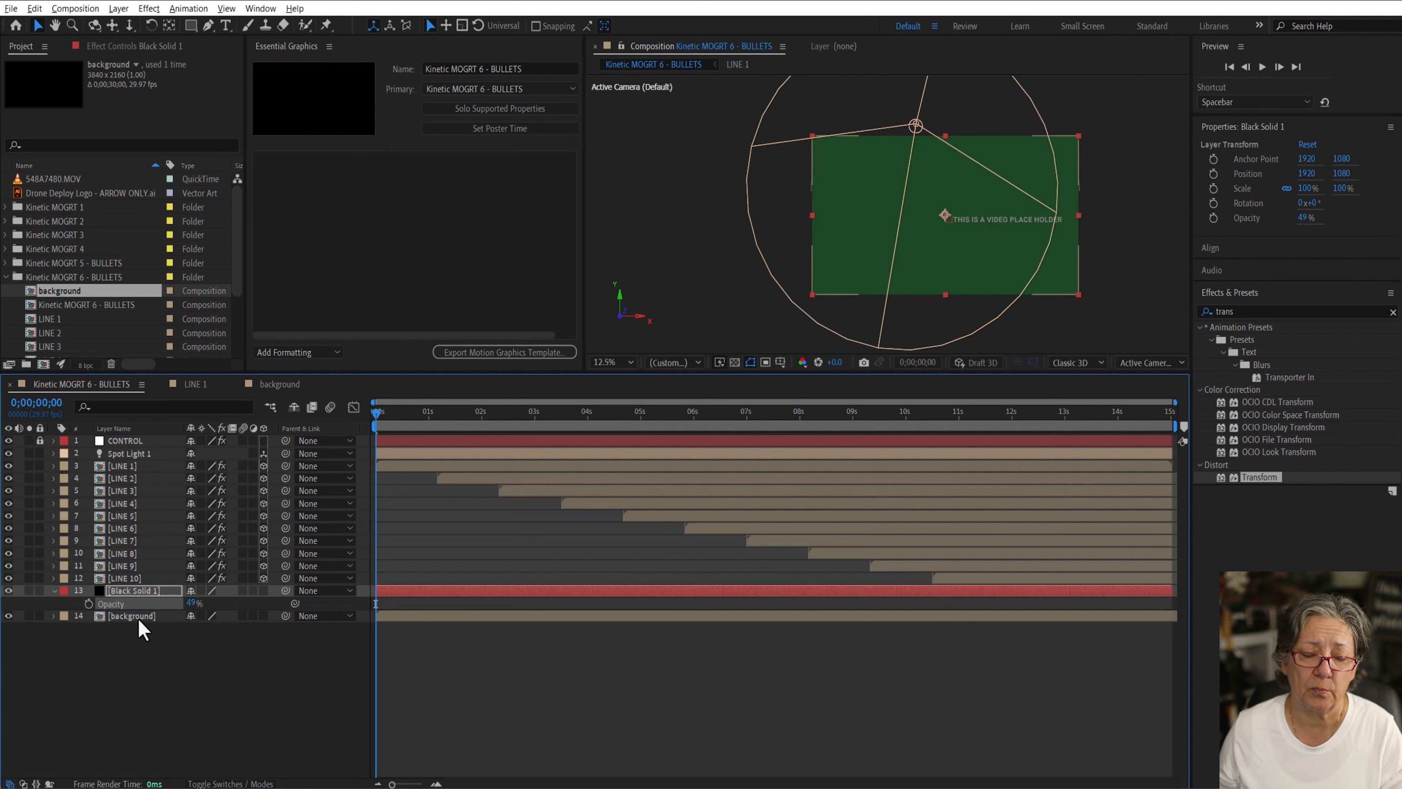
{"action": "left_click", "coordinate": [142, 702]}
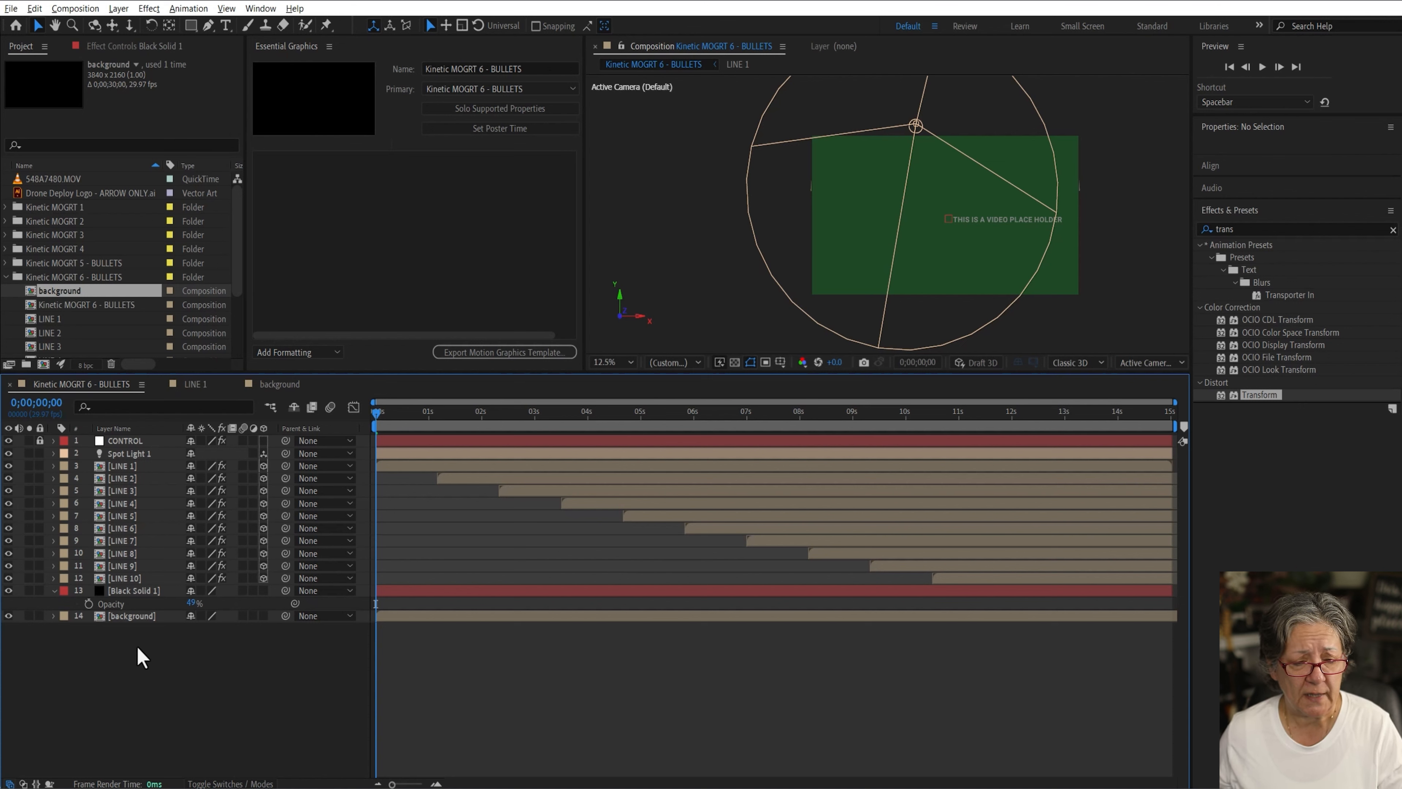
Step: Add a group to the Essential Graphics panel and name it Color Group
{"action": "left_click", "coordinate": [306, 353]}
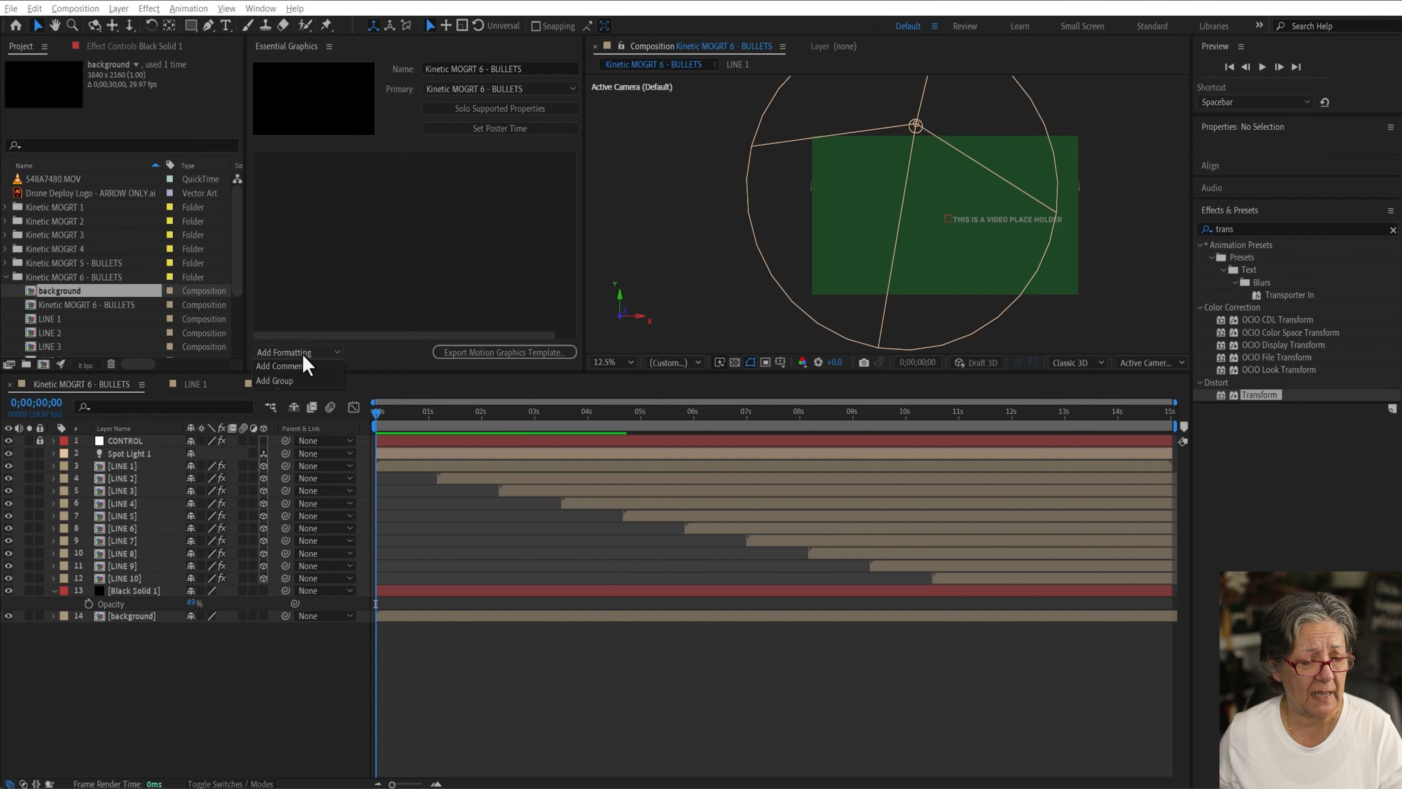
{"action": "left_click", "coordinate": [294, 380]}
{"action": "key", "text": "r"}
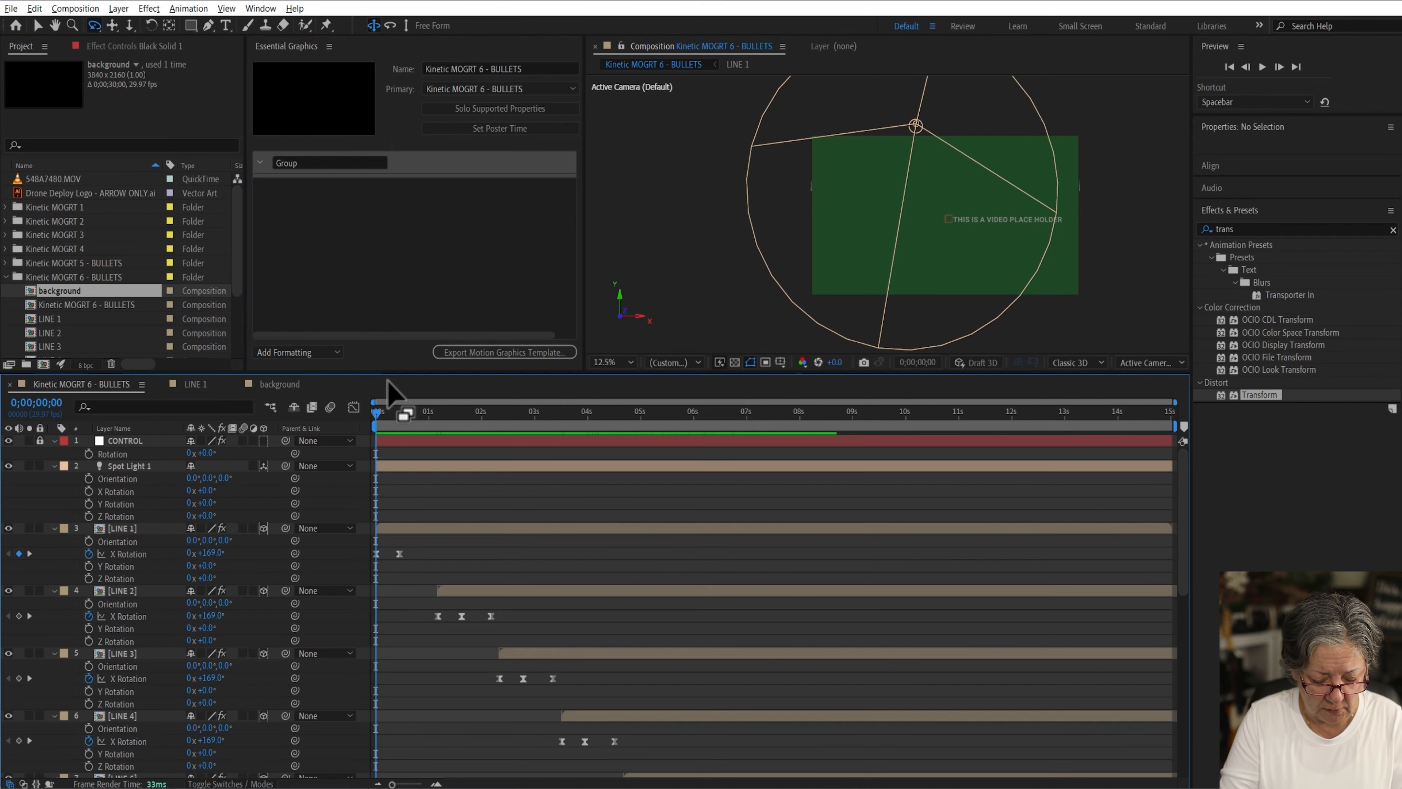
{"action": "key", "text": "g"}
{"action": "key", "text": "space"}
{"action": "key", "text": "p"}
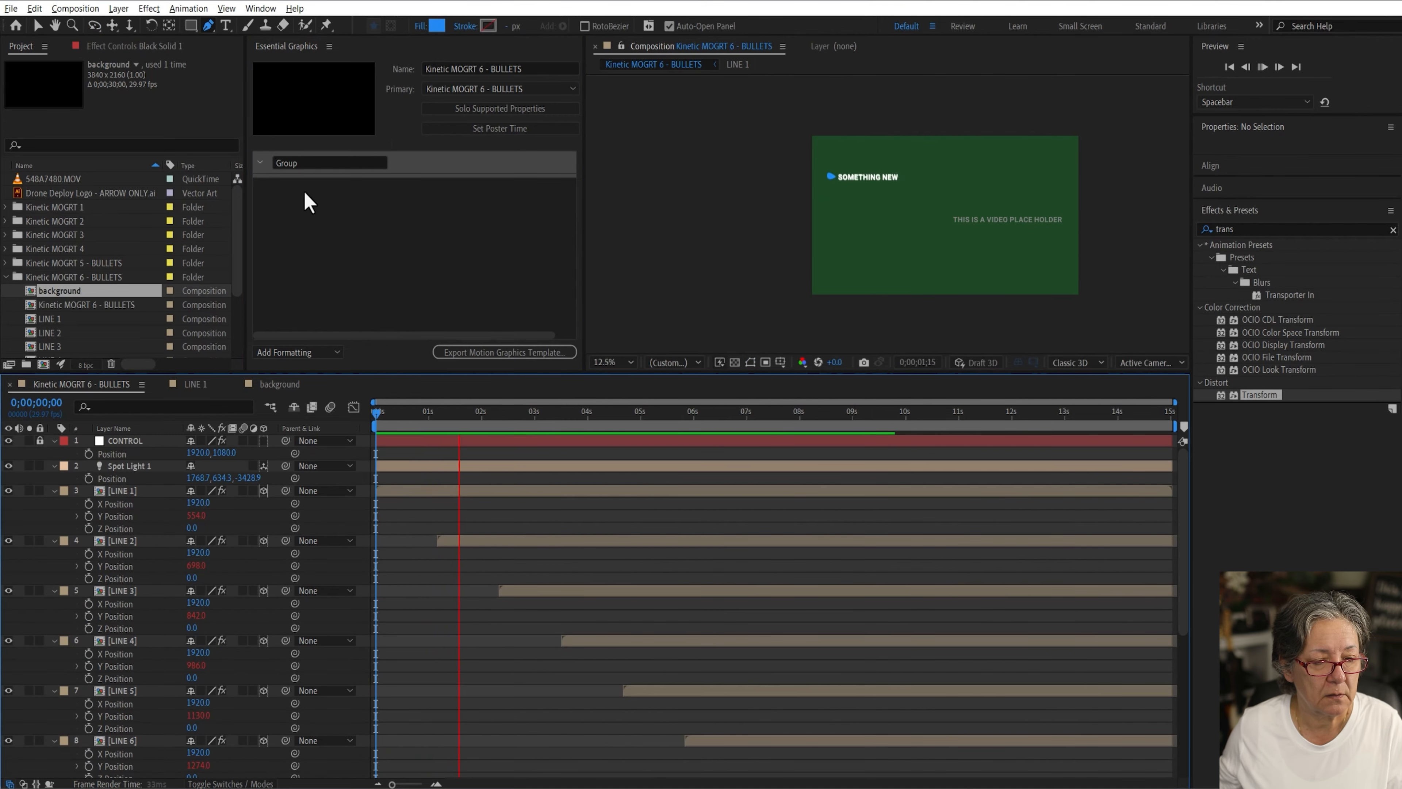
{"action": "key", "text": "space"}
{"action": "key", "text": "Home"}
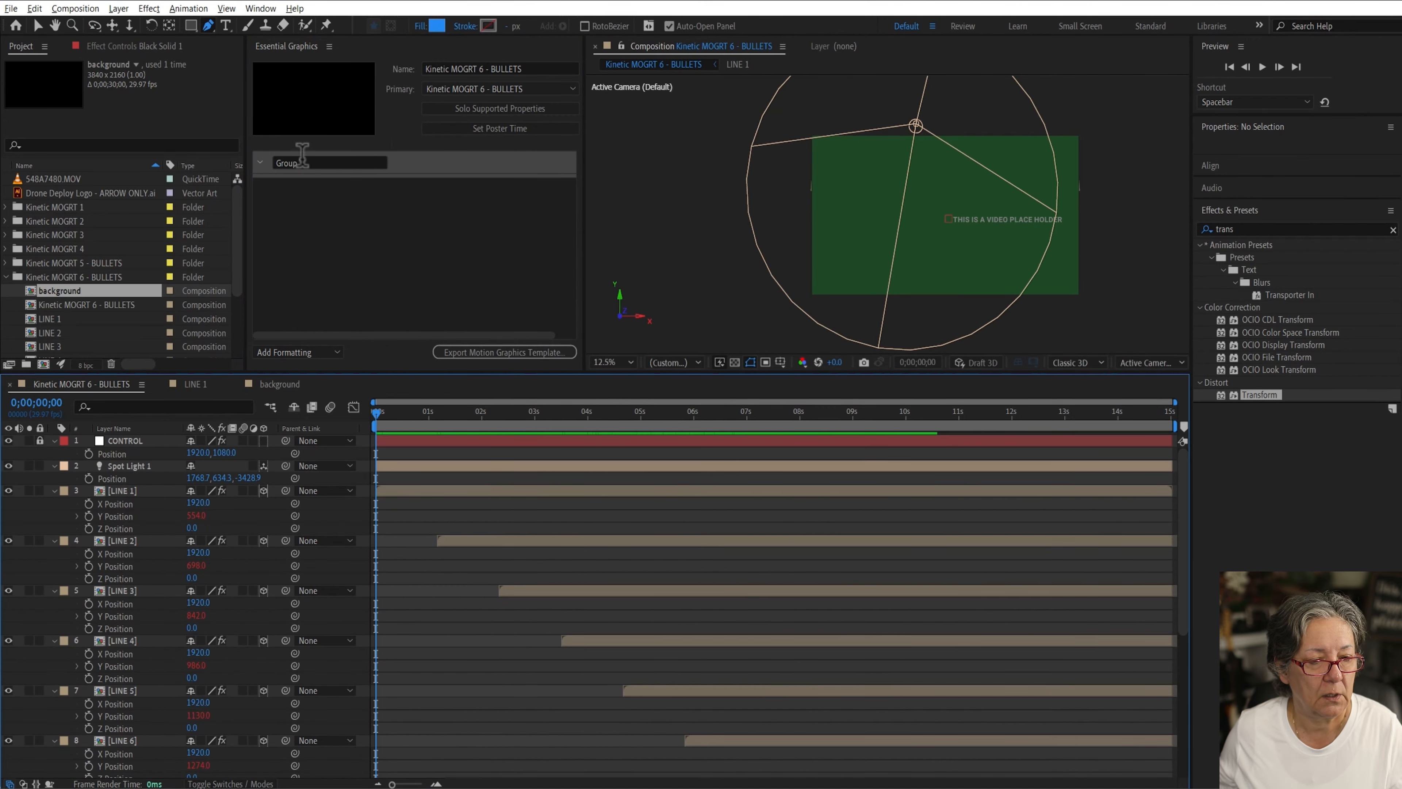
{"action": "left_click", "coordinate": [298, 162]}
{"action": "left_click_drag", "start_coordinate": [304, 162], "coordinate": [213, 168]}
{"action": "type", "text": "Color Group"}
{"action": "key", "text": "Return"}
Step: Add a second Essential Graphics group named Text Source
{"action": "left_click", "coordinate": [321, 356]}
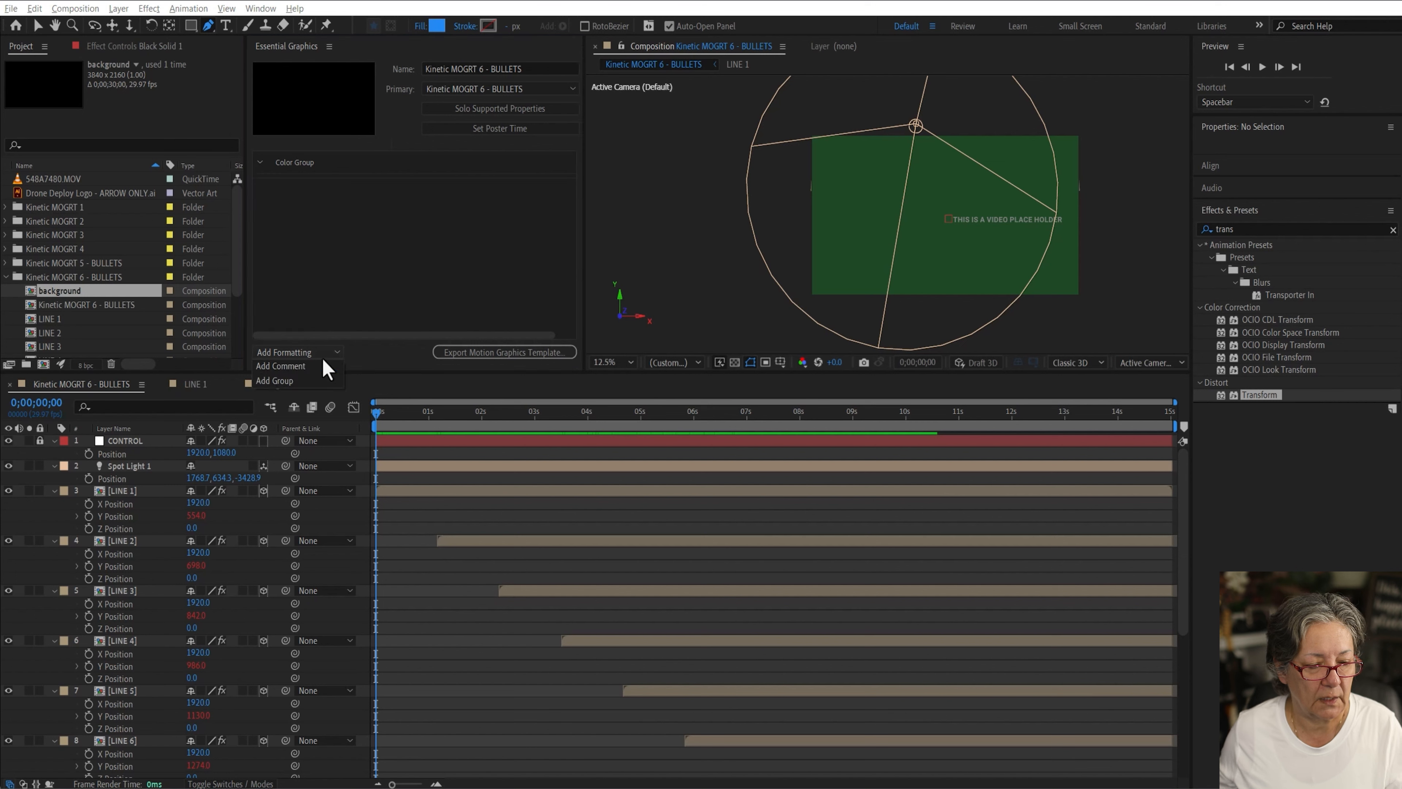
{"action": "left_click", "coordinate": [298, 381]}
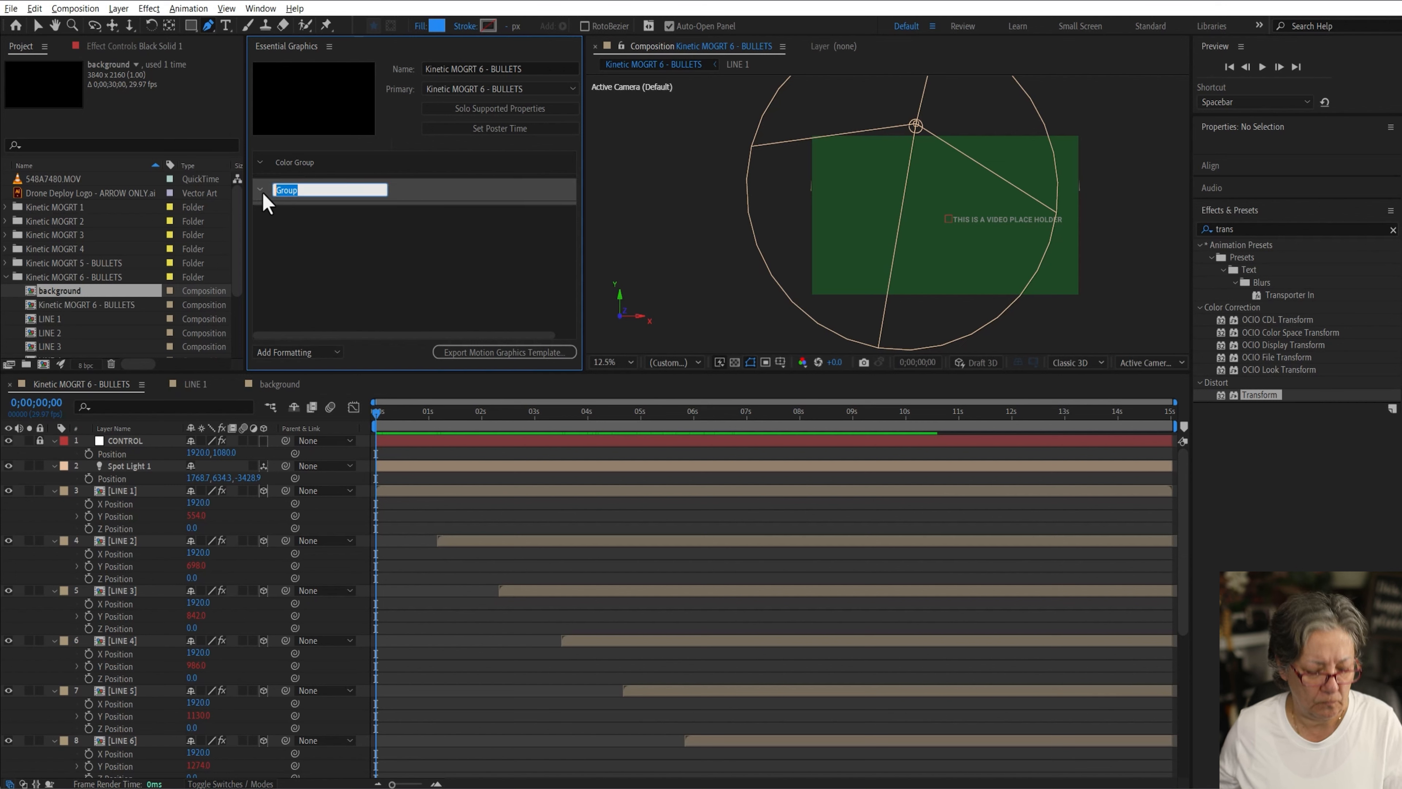
{"action": "type", "text": "Text Source"}
{"action": "key", "text": "Return"}
Step: Add a third Essential Graphics group named Line Separation
{"action": "left_click", "coordinate": [299, 352]}
{"action": "left_click", "coordinate": [299, 381]}
{"action": "type", "text": "Line "}
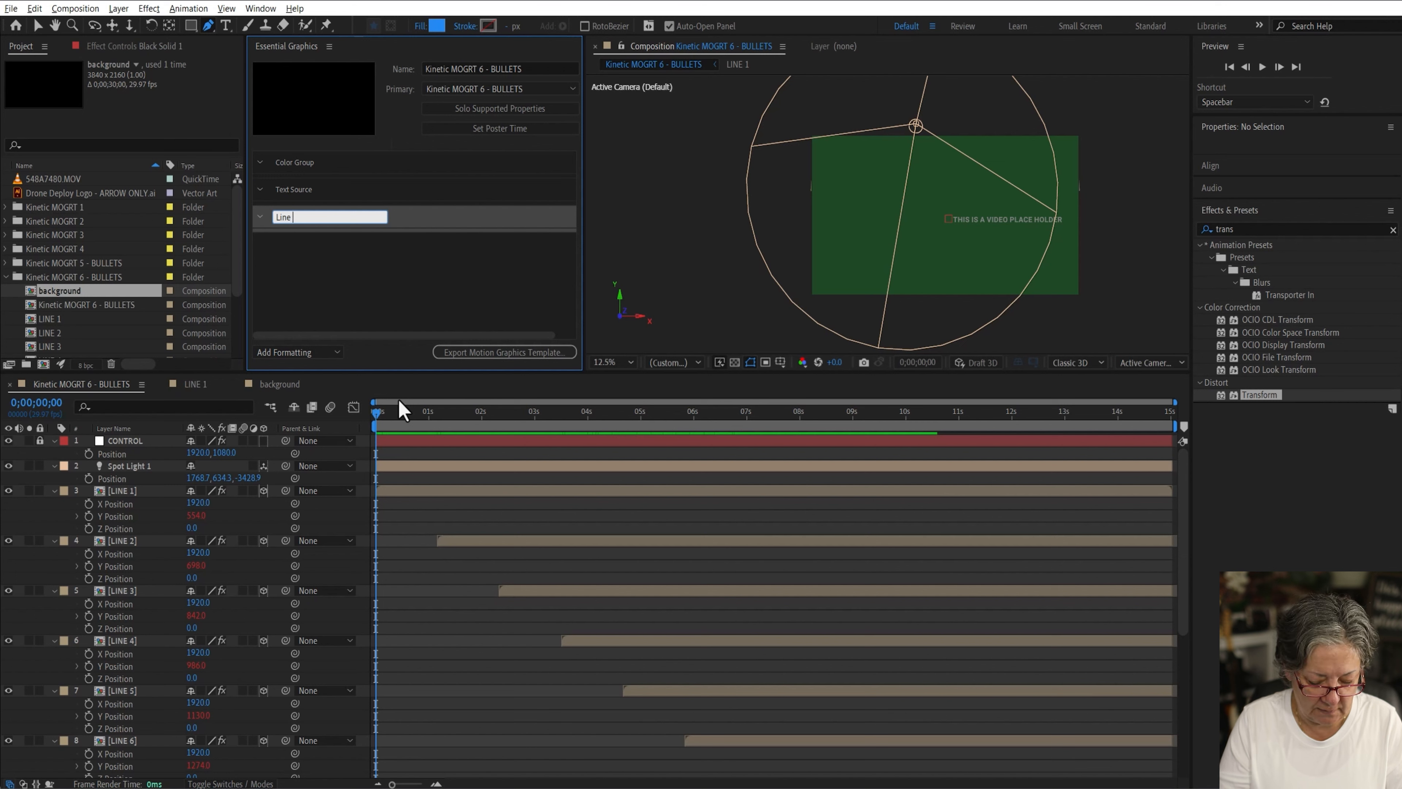
{"action": "type", "text": "Separation"}
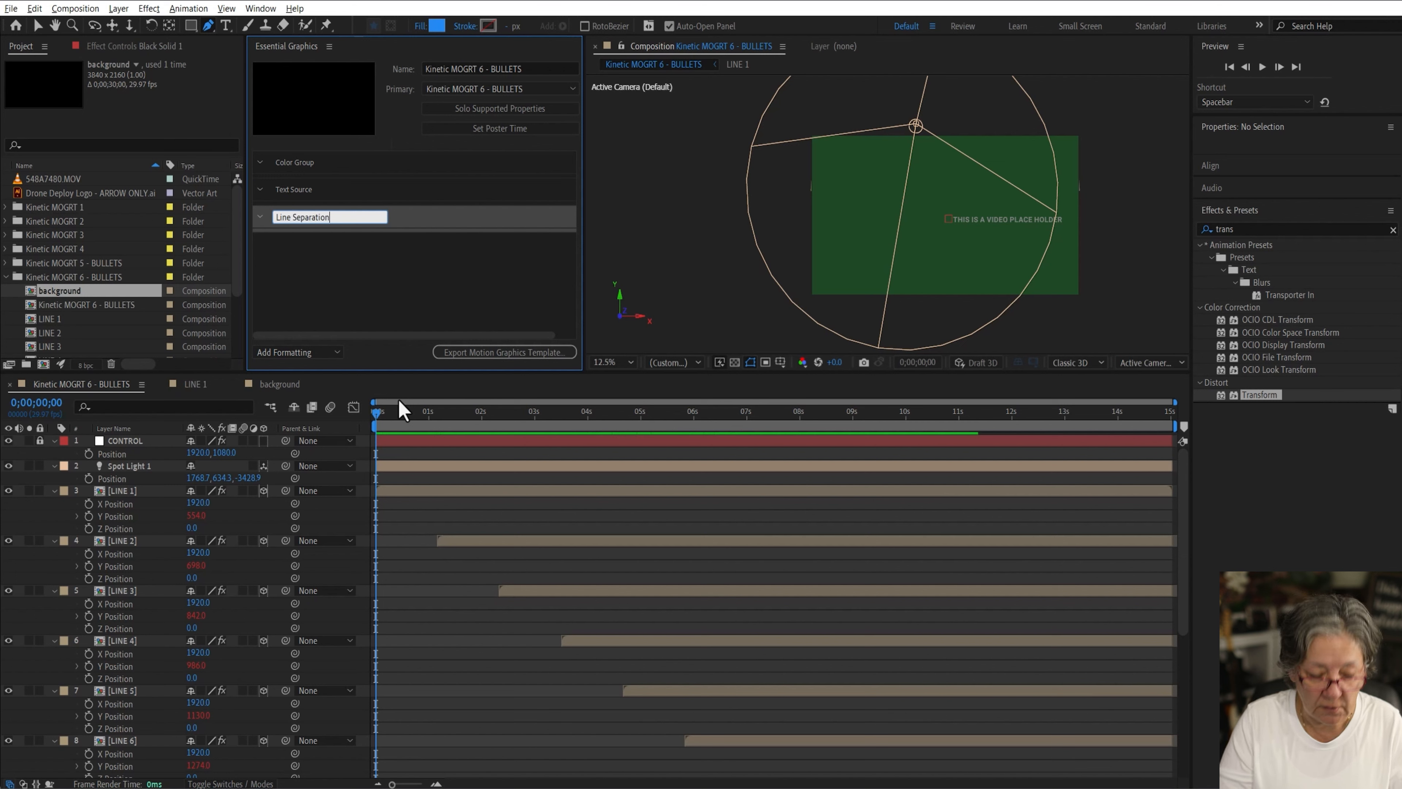
{"action": "key", "text": "Return"}
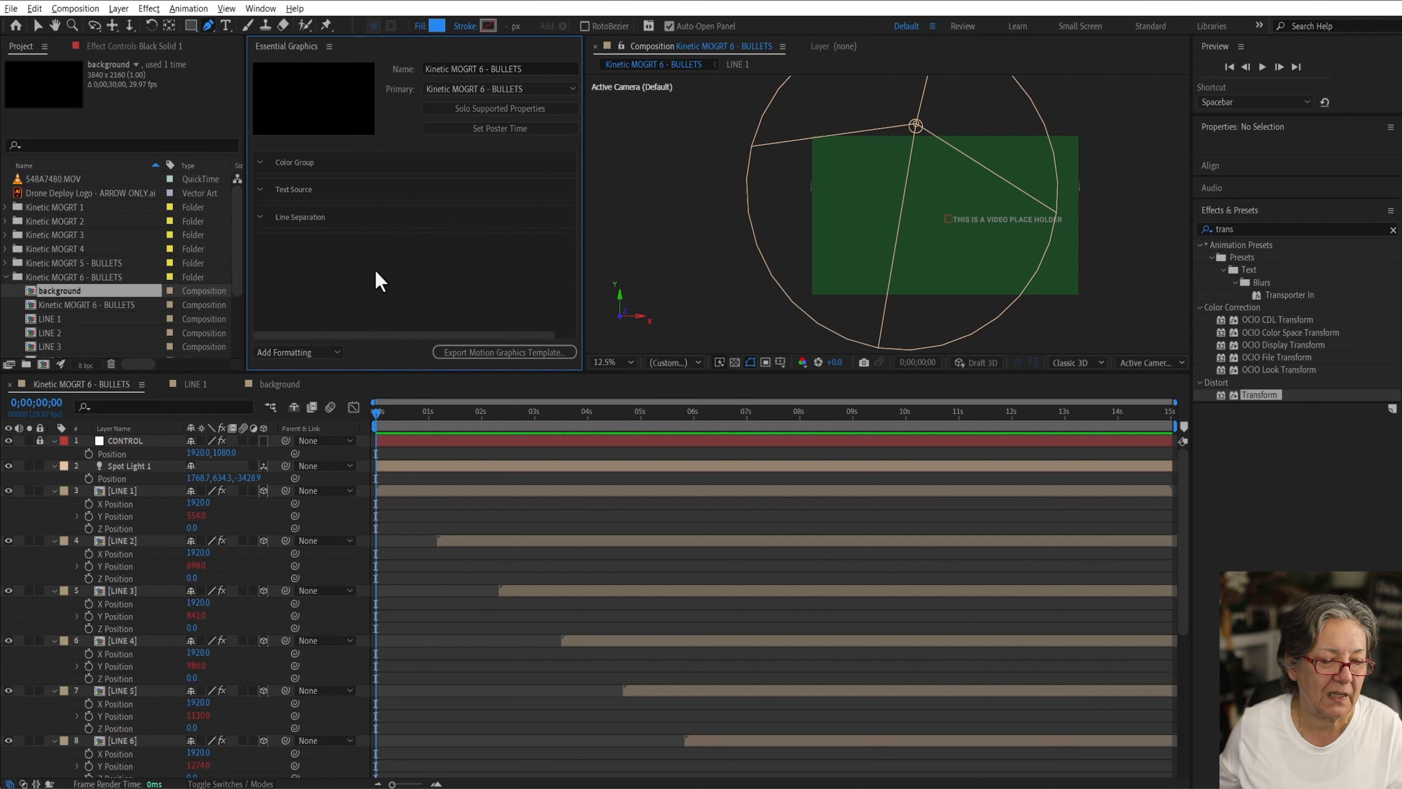
Step: Add a fourth Essential Graphics group named Background Image
{"action": "left_click", "coordinate": [299, 364]}
{"action": "left_click", "coordinate": [299, 382]}
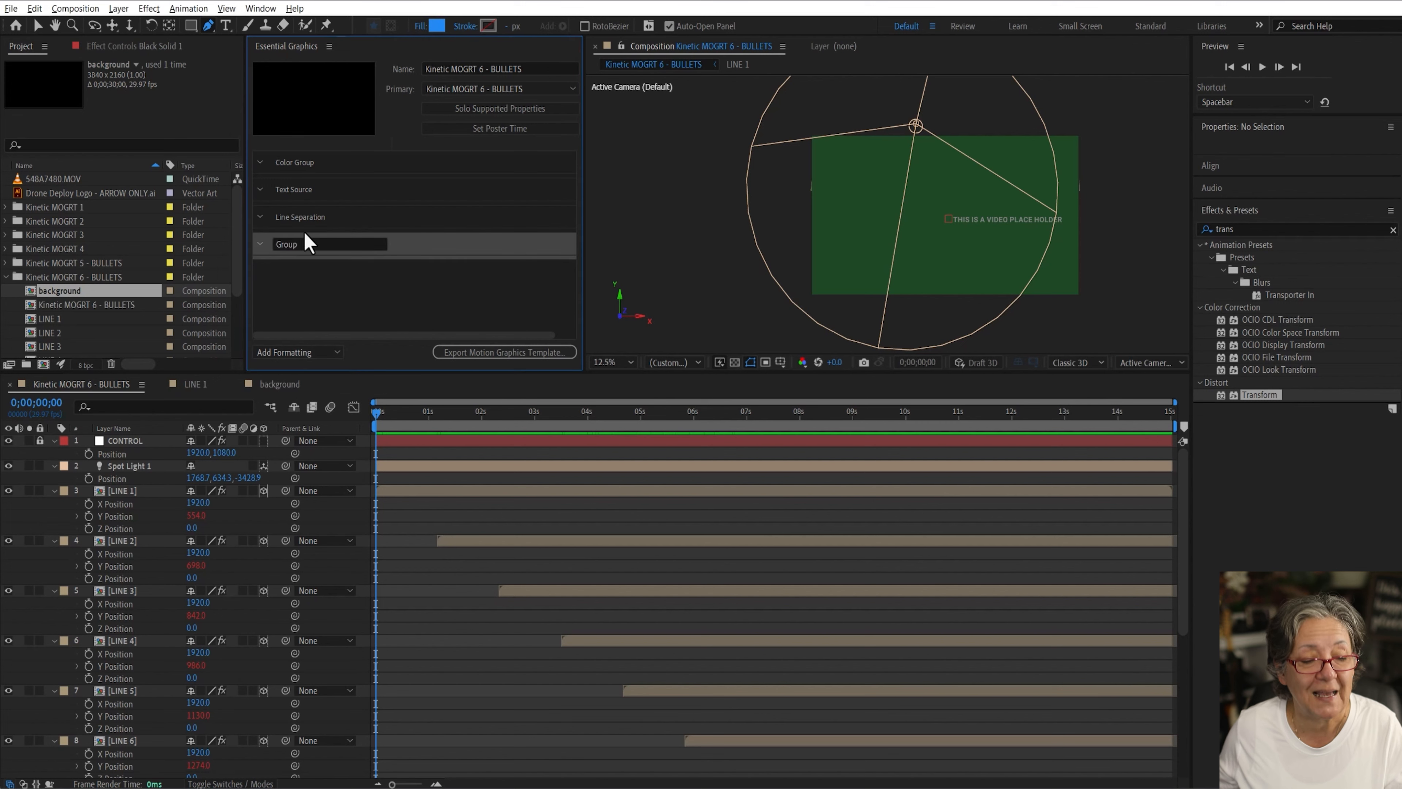
{"action": "left_click", "coordinate": [303, 243]}
{"action": "type", "text": "B"}
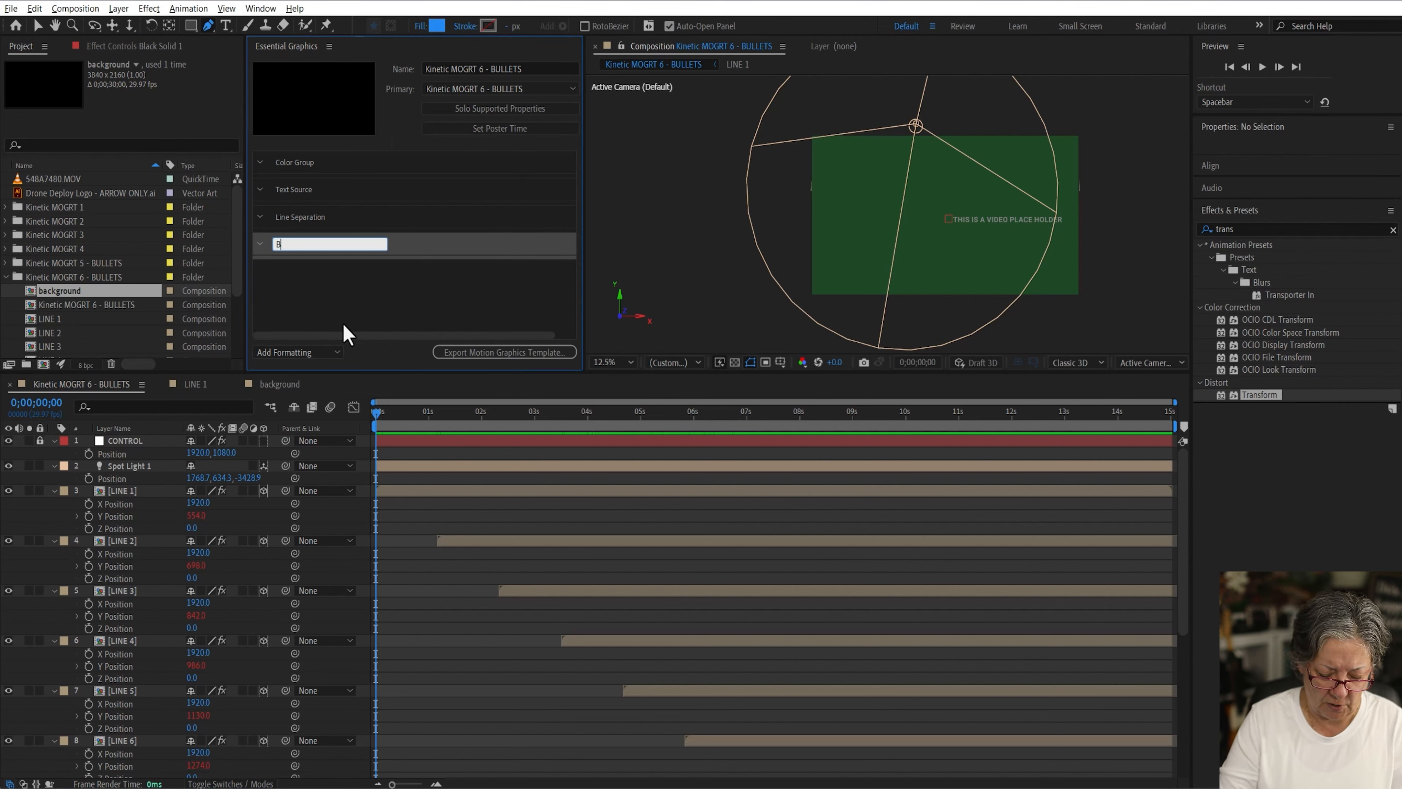
{"action": "type", "text": "ackground "}
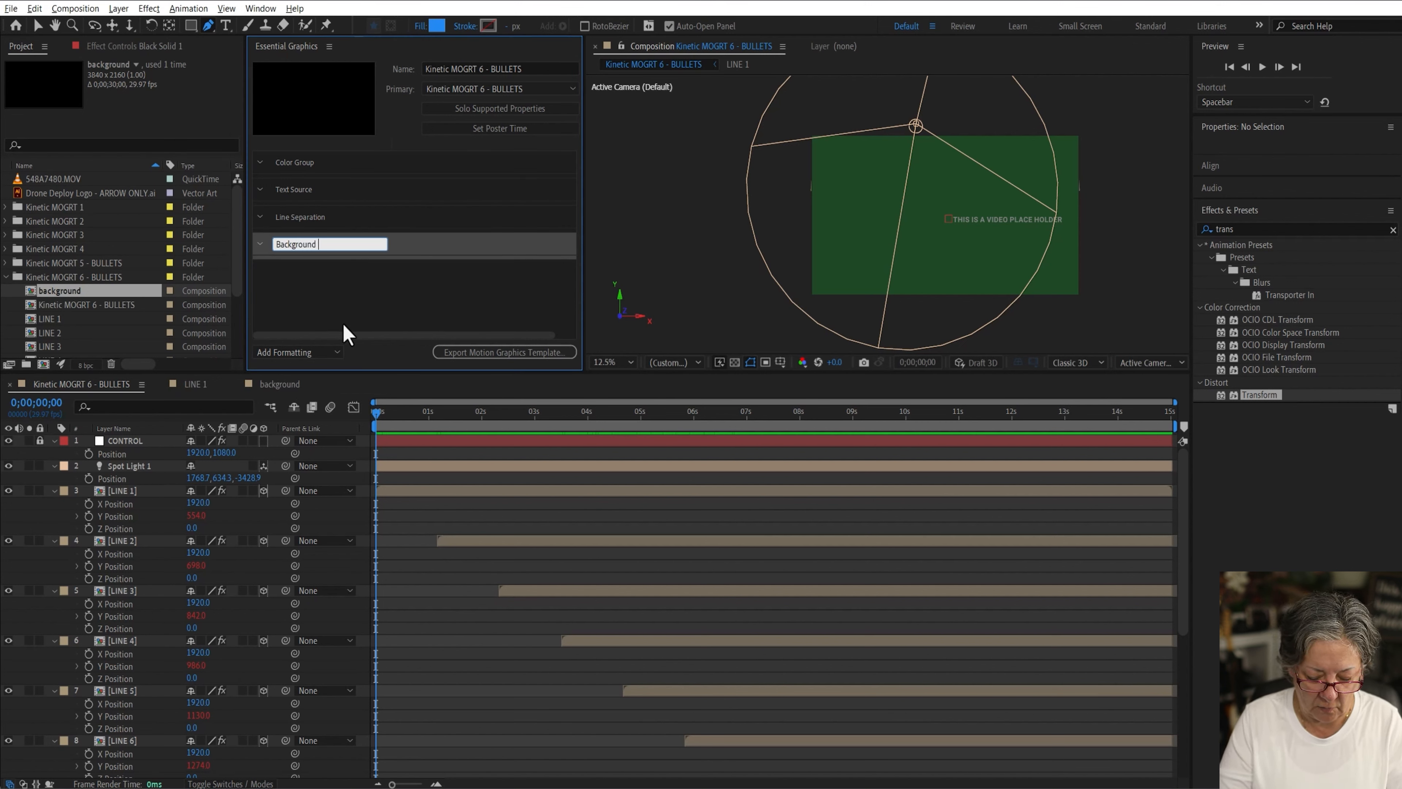
{"action": "type", "text": "Vide"}
{"action": "type", "text": "o"}
{"action": "key", "text": "BackSpace"}
{"action": "key", "text": "BackSpace"}
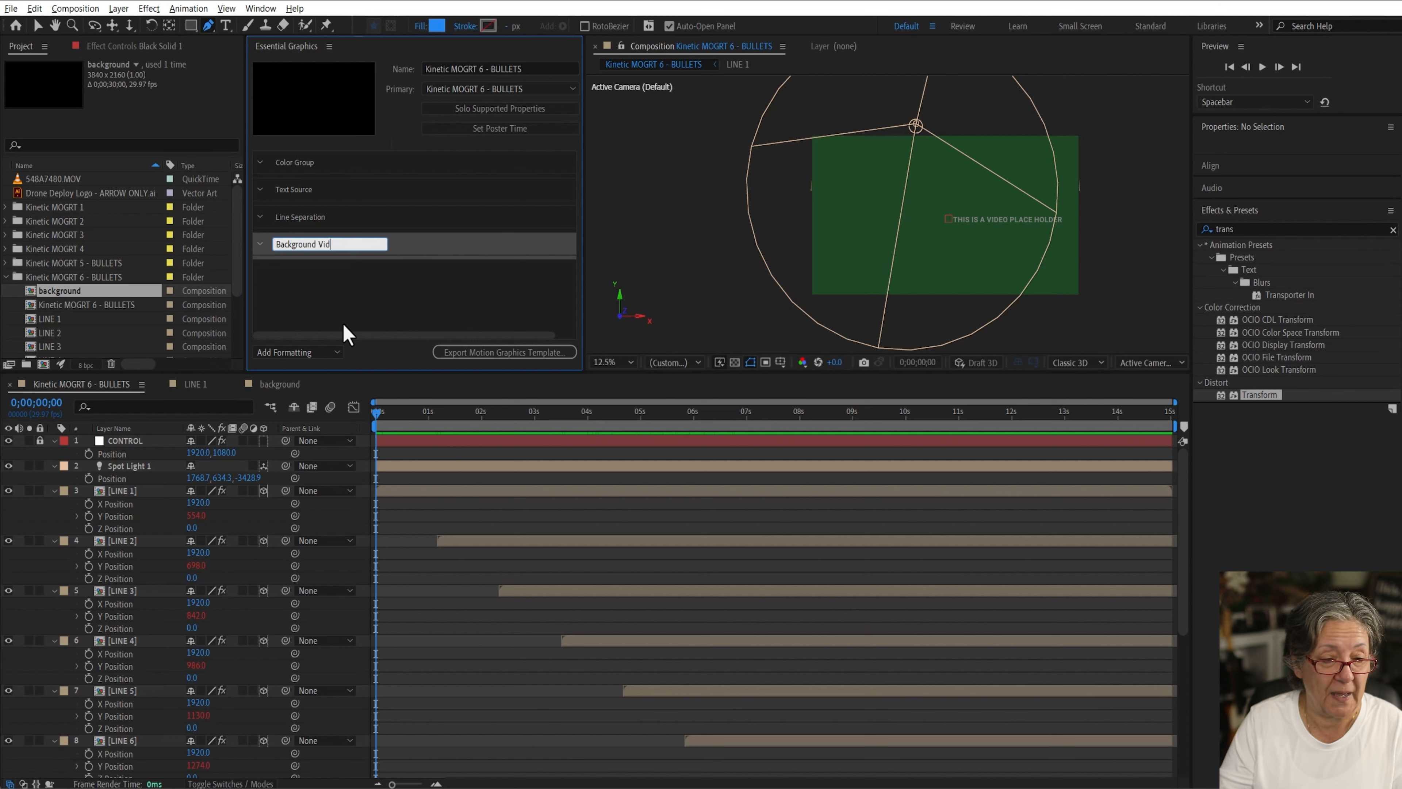
{"action": "type", "text": "Image"}
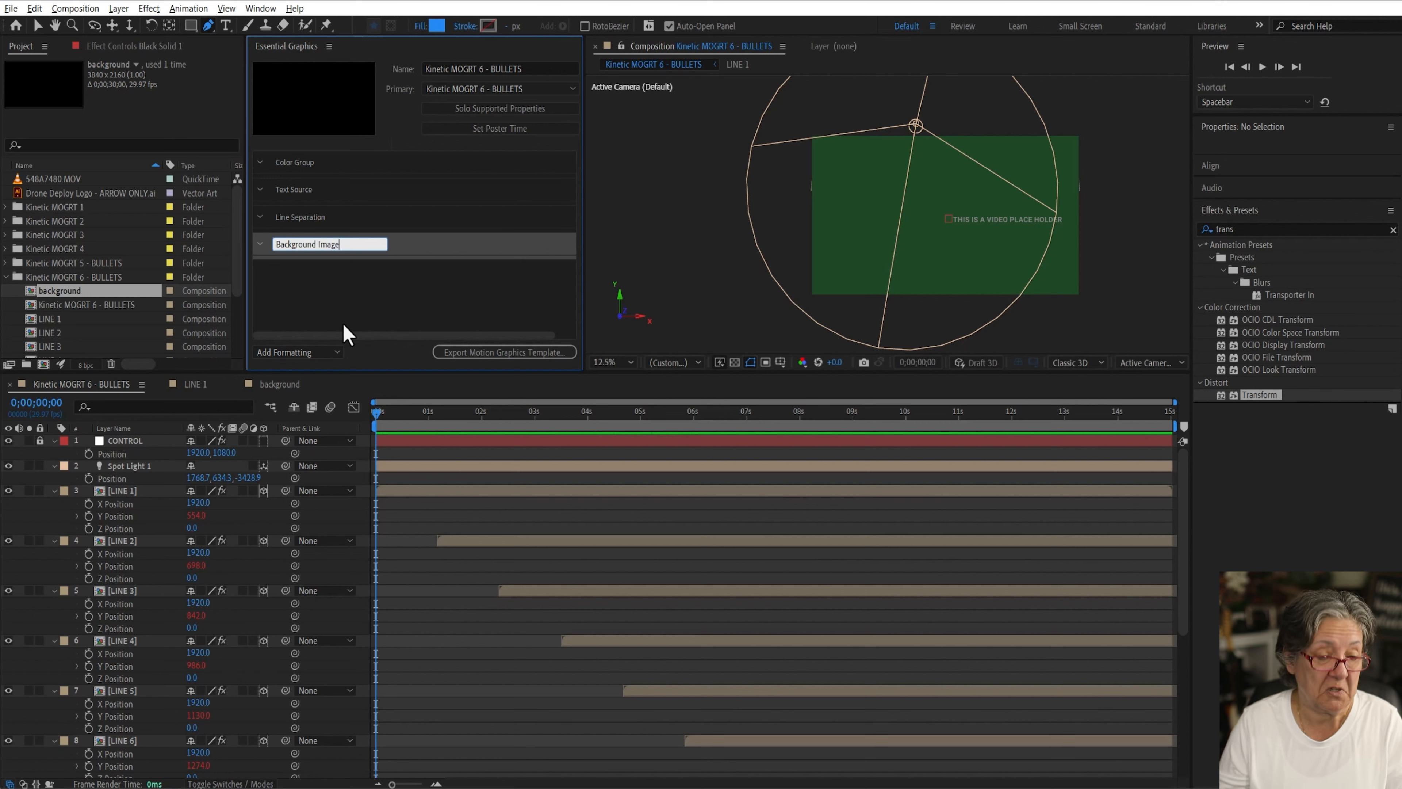
{"action": "key", "text": "Return"}
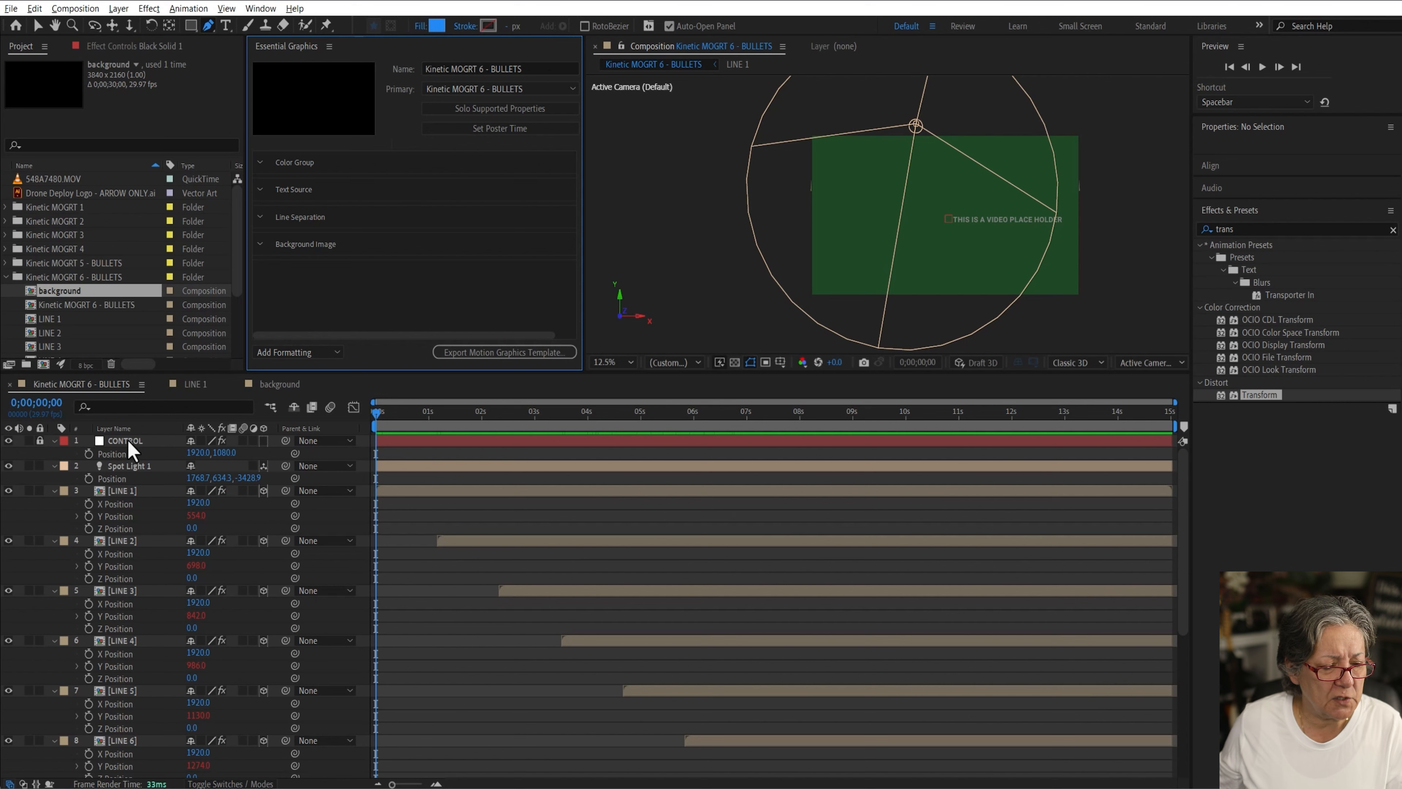
Step: Add the CONTROL layer's Bullet Color property to Essential Graphics and place it in Color Group
{"action": "key", "text": "ctrl+grave"}
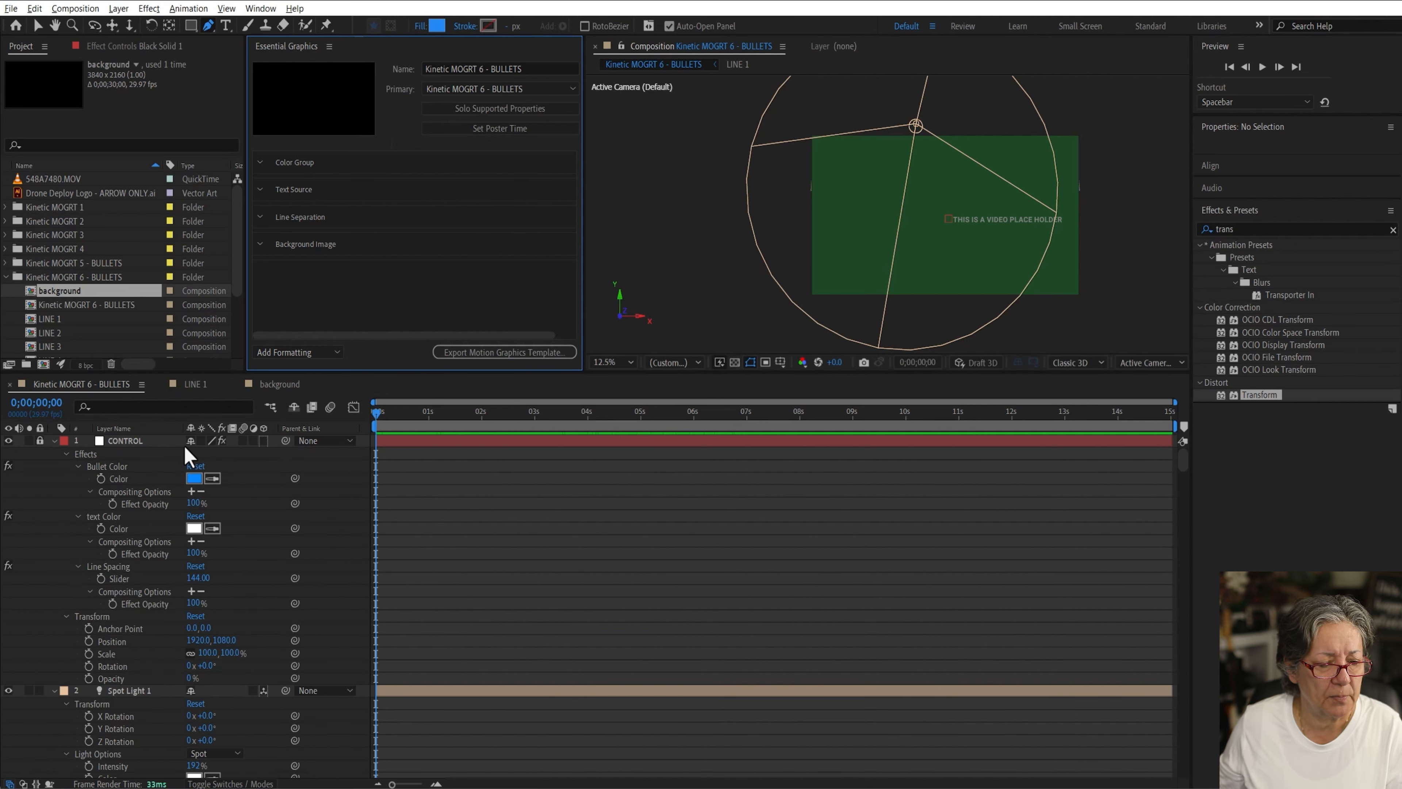
{"action": "mouse_move", "coordinate": [116, 477]}
{"action": "left_mouse_down"}
{"action": "mouse_move", "coordinate": [270, 271]}
{"action": "mouse_move", "coordinate": [327, 156]}
{"action": "mouse_move", "coordinate": [318, 178]}
{"action": "mouse_move", "coordinate": [214, 226]}
{"action": "mouse_move", "coordinate": [115, 484]}
{"action": "left_mouse_up"}
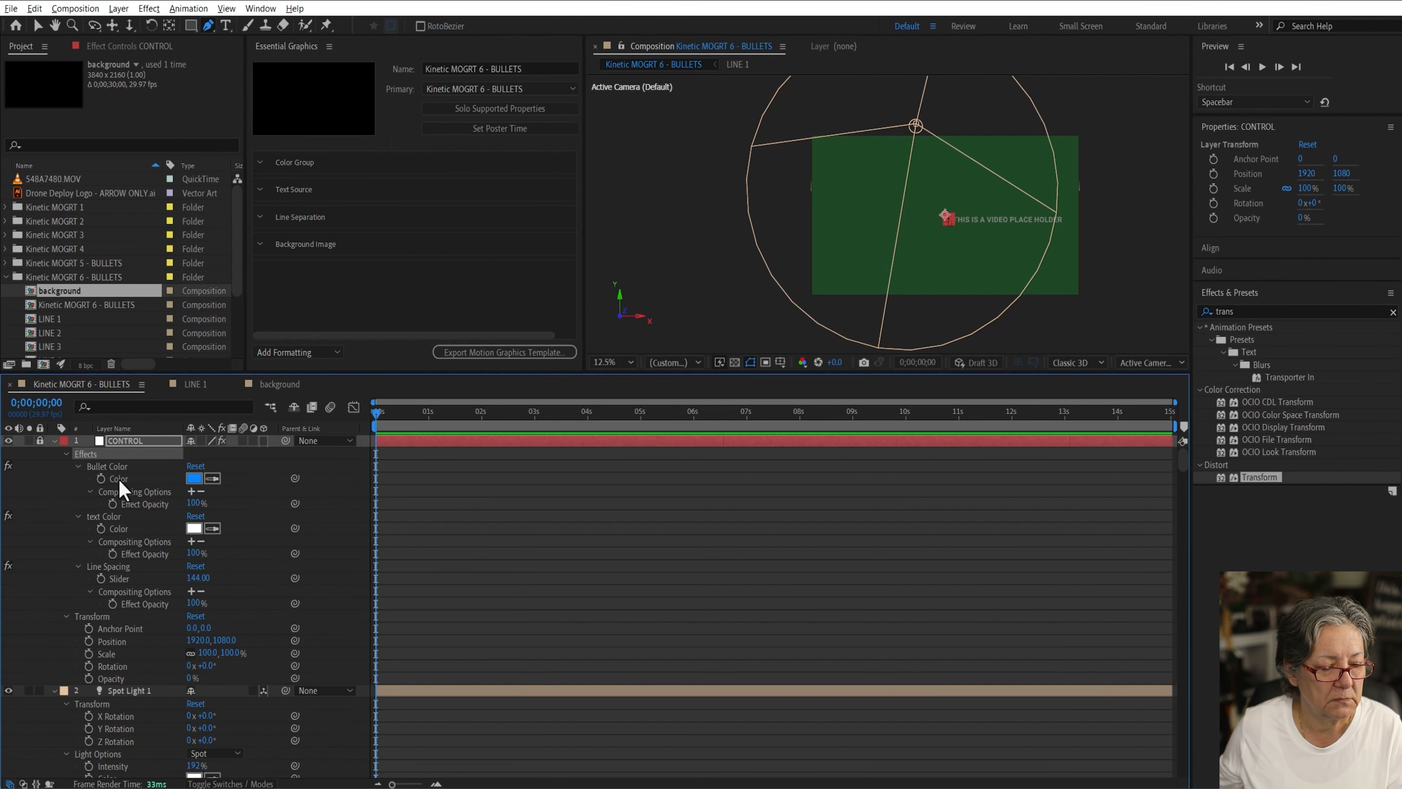
{"action": "left_click", "coordinate": [40, 441]}
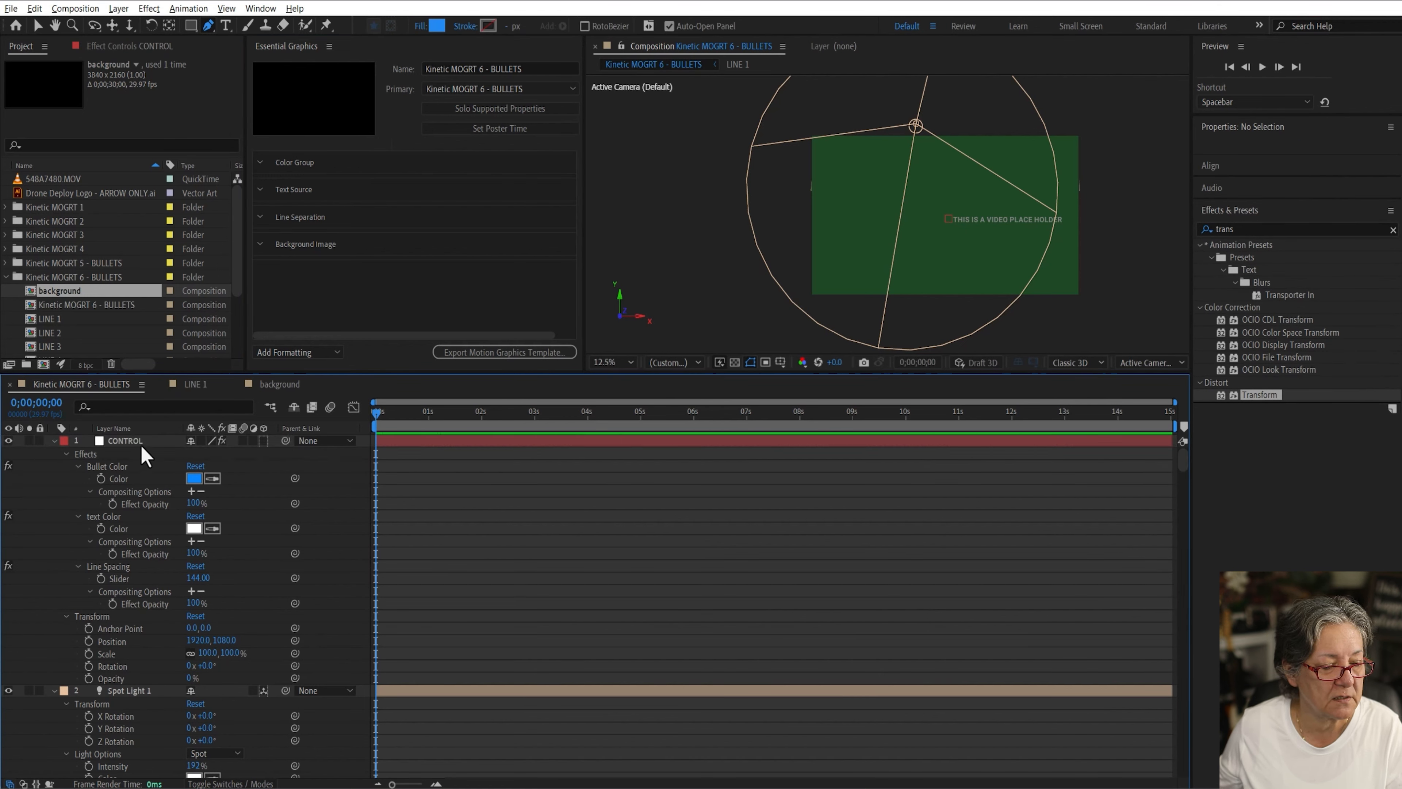
{"action": "right_click", "coordinate": [125, 489]}
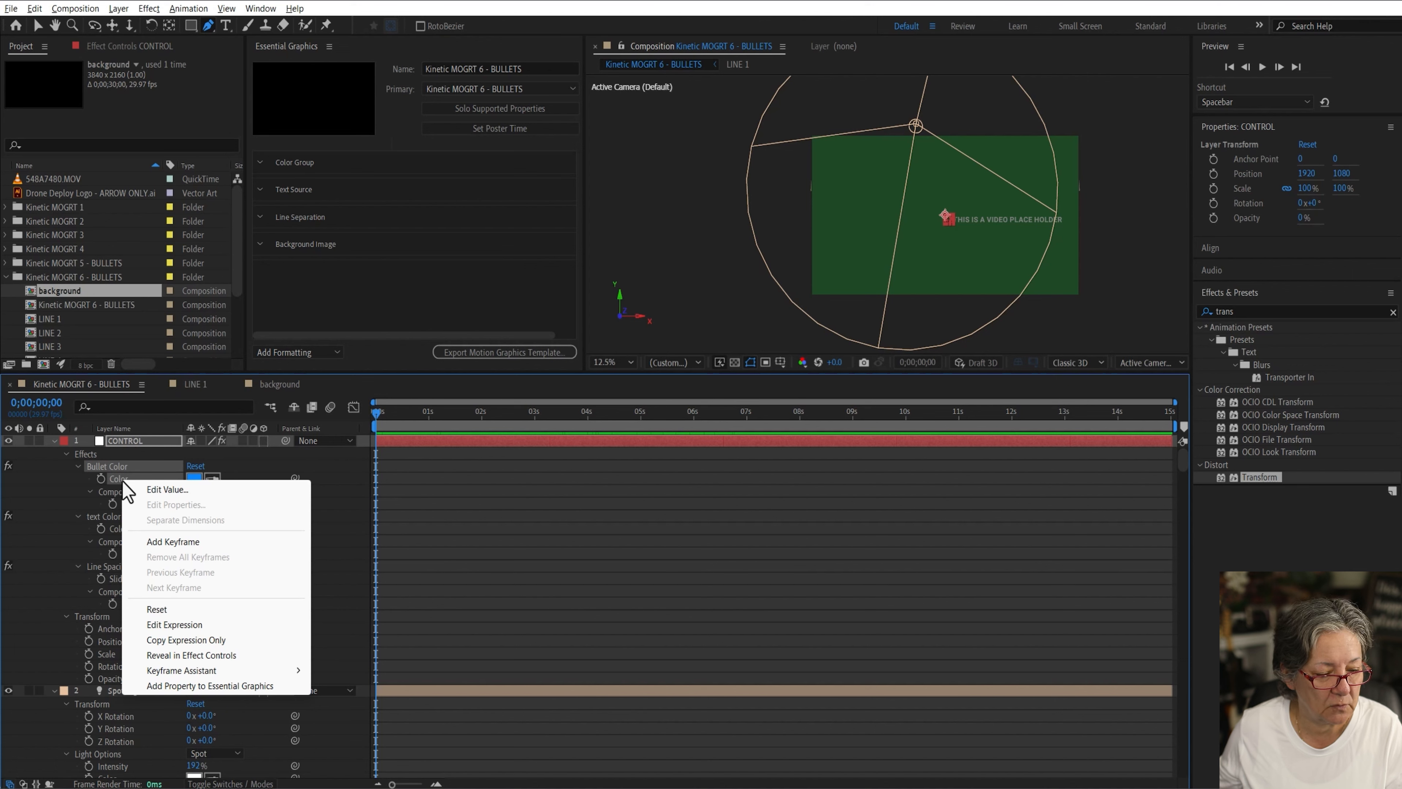
{"action": "left_click", "coordinate": [240, 690]}
{"action": "left_click_drag", "start_coordinate": [266, 279], "coordinate": [297, 177]}
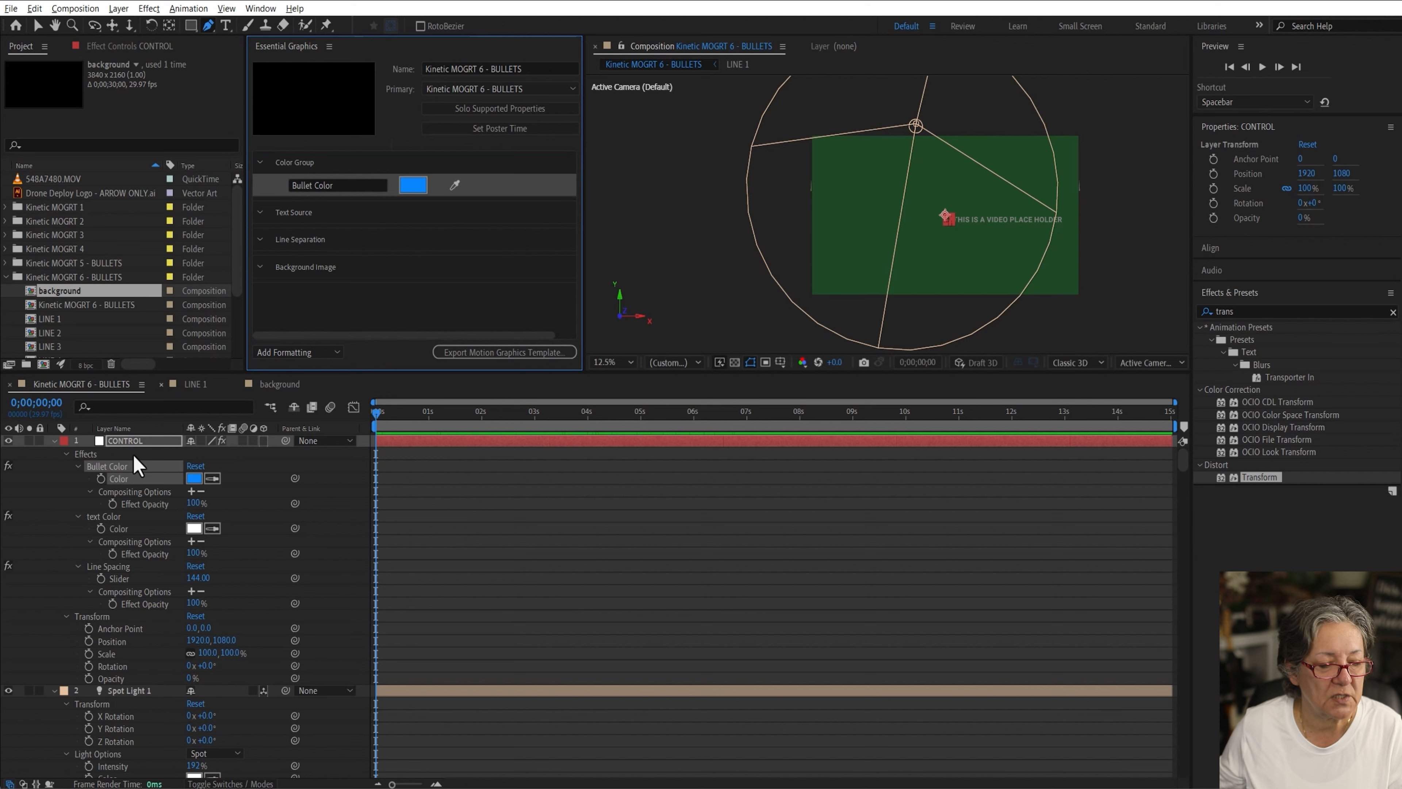
Step: Add the CONTROL layer's Text Color property into the Color Group below Bullet Color
{"action": "left_click_drag", "start_coordinate": [123, 533], "coordinate": [302, 203]}
{"action": "left_click_drag", "start_coordinate": [304, 196], "coordinate": [304, 203]}
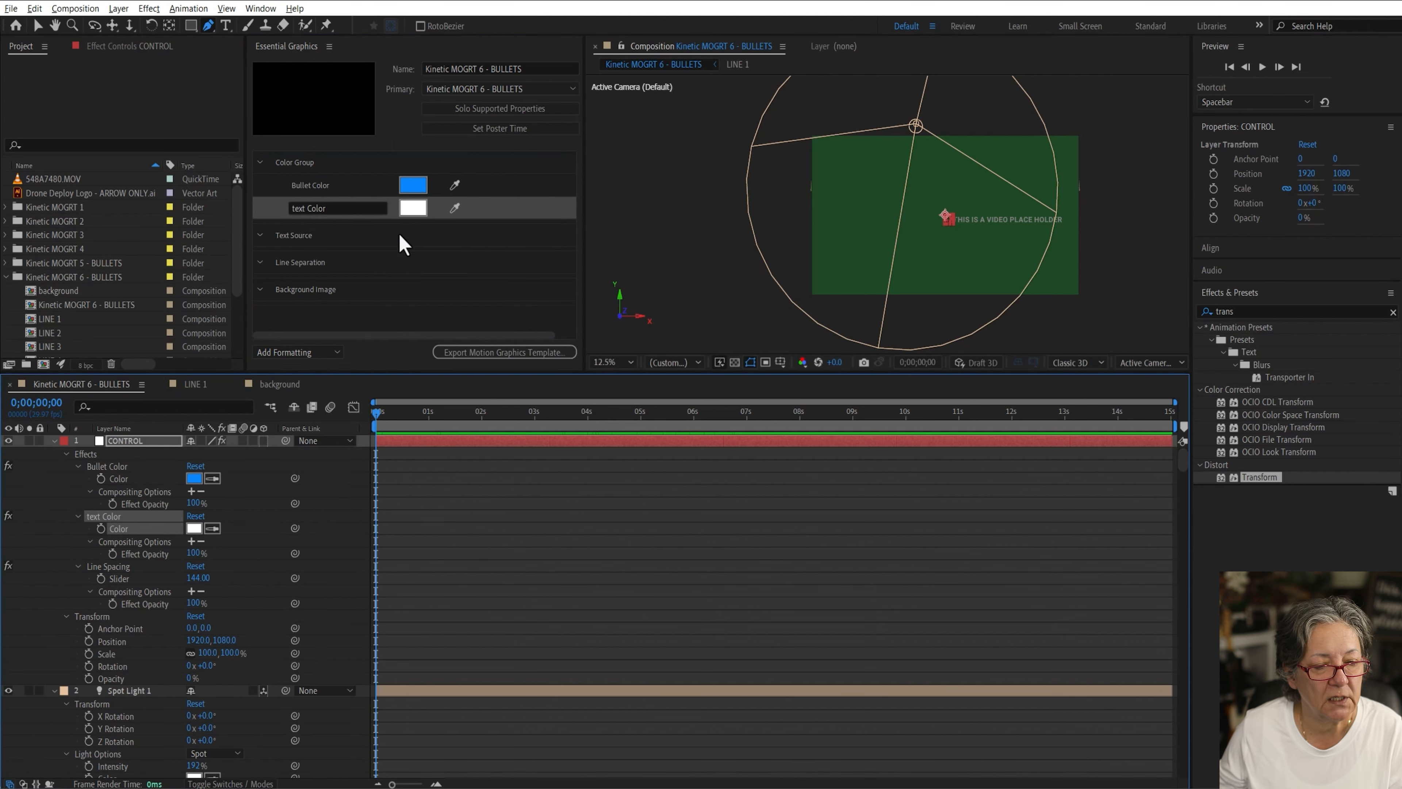
{"action": "left_click", "coordinate": [296, 206]}
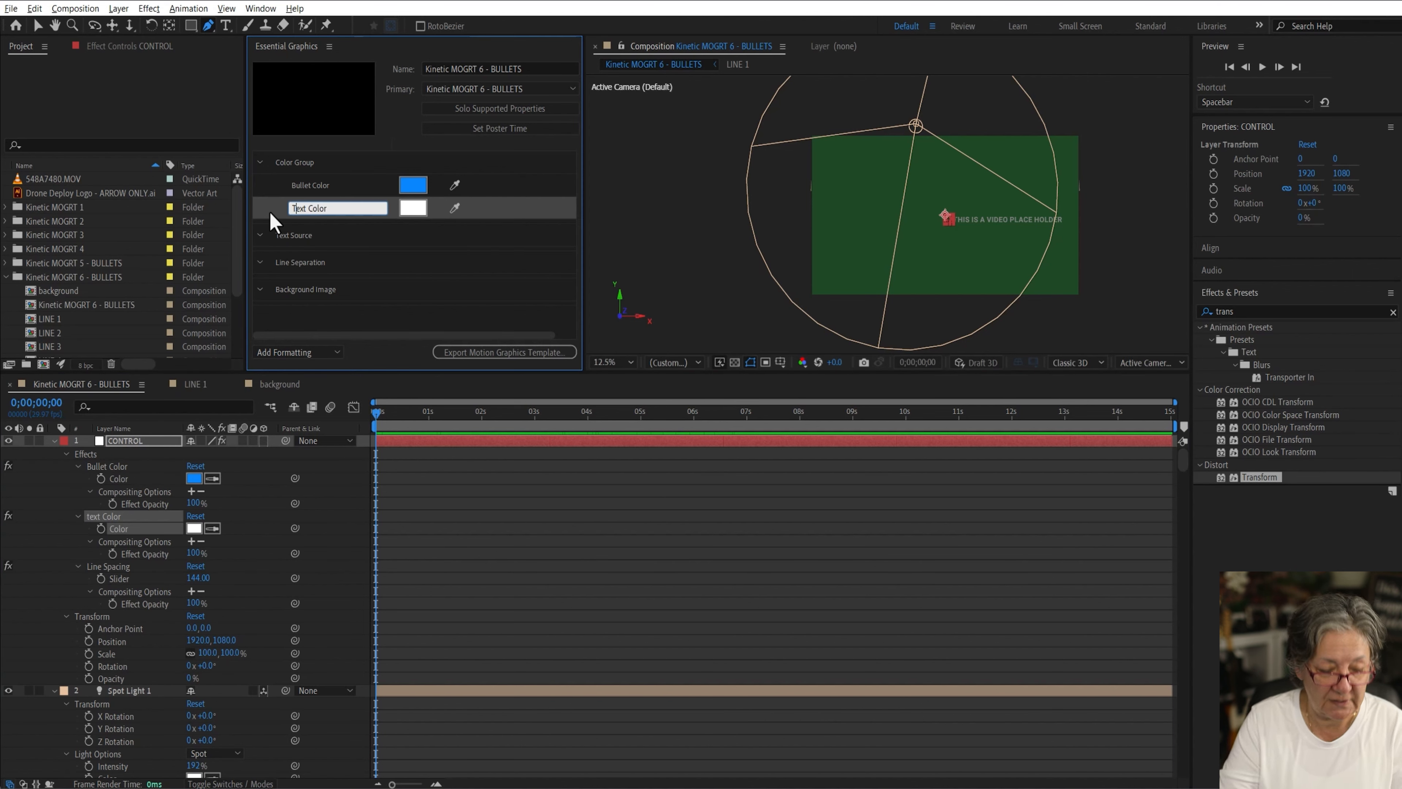
{"action": "left_click", "coordinate": [248, 513]}
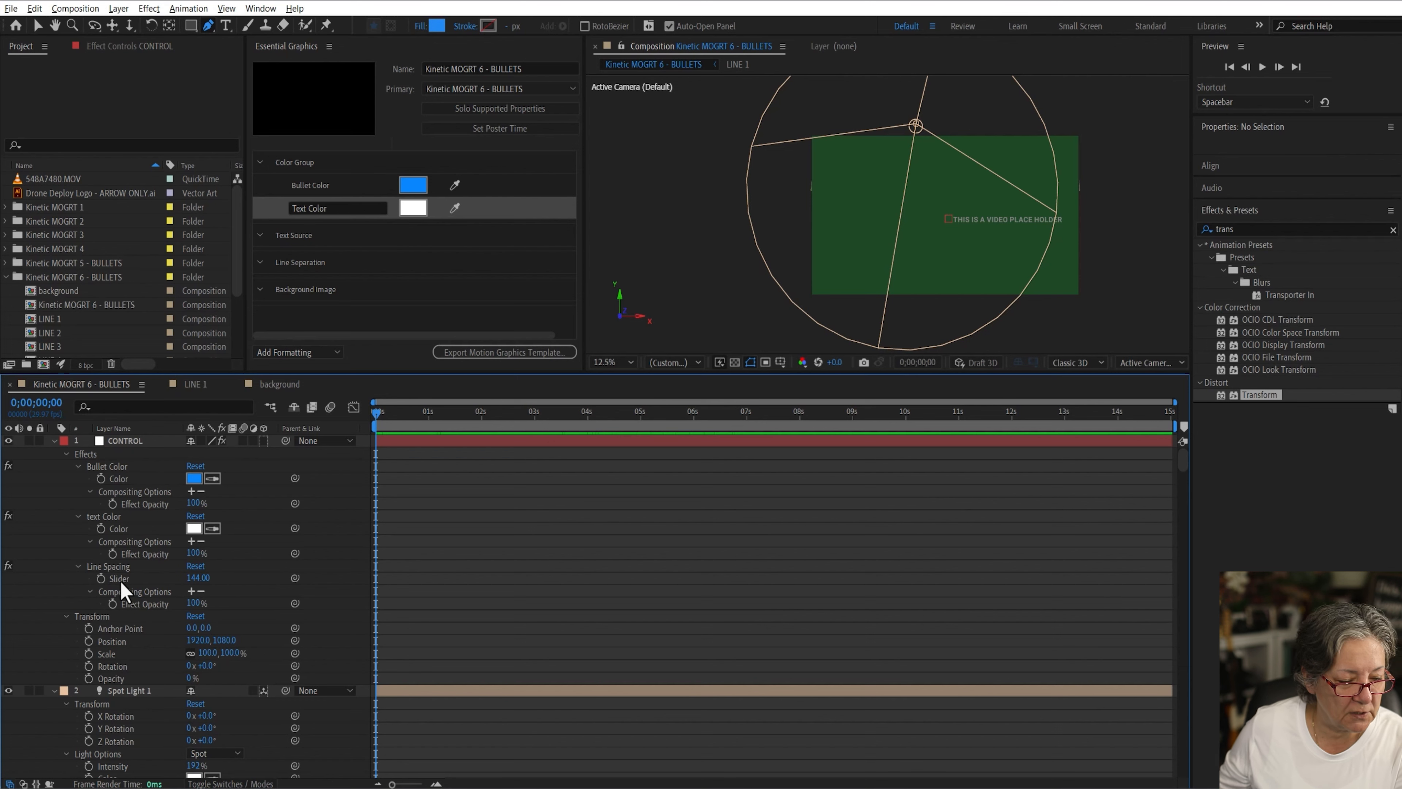
Step: Add the CONTROL layer's Line Spacing slider into the Line Separation group
{"action": "left_click_drag", "start_coordinate": [119, 578], "coordinate": [346, 286]}
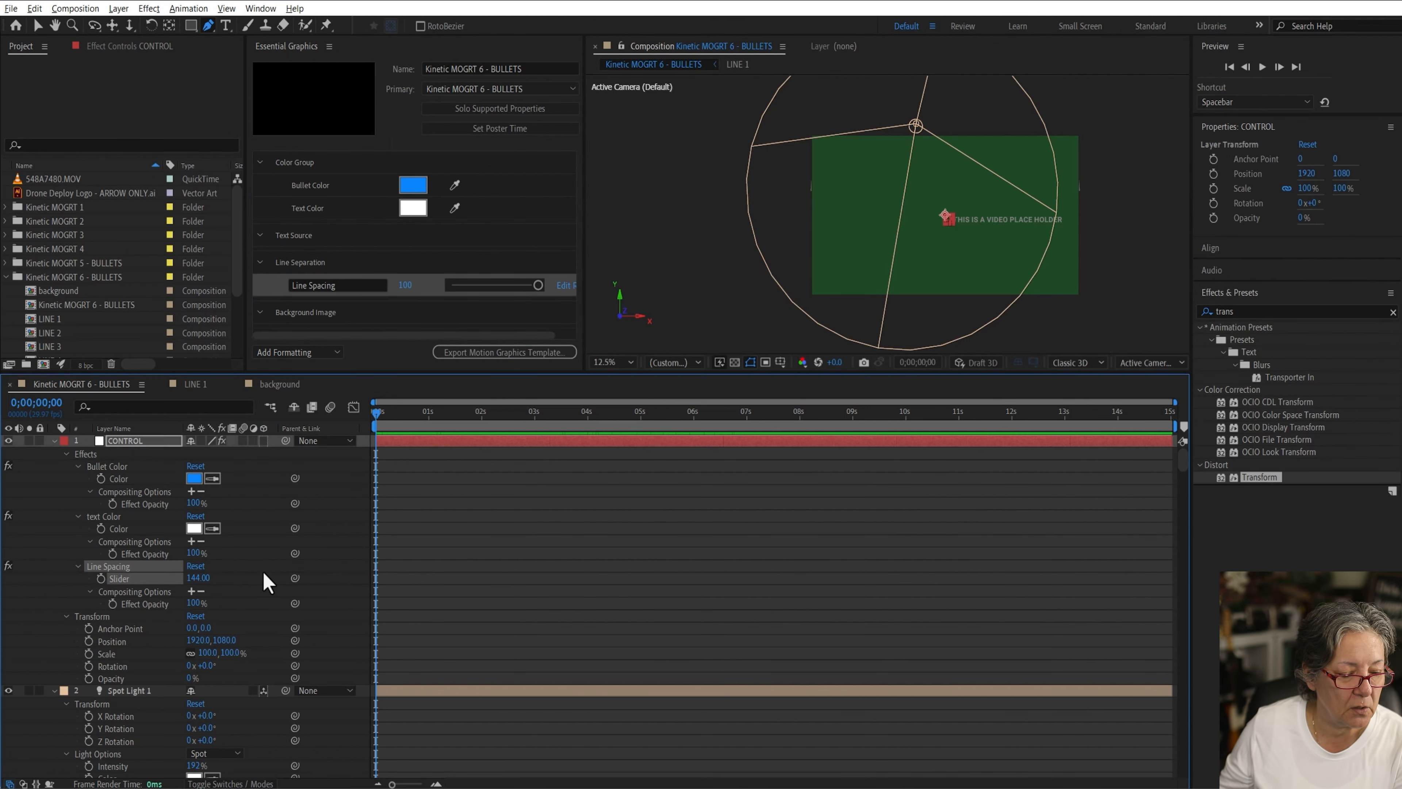
{"action": "scroll", "coordinate": [265, 581], "scroll_direction": "down", "scroll_amount": 10}
{"action": "scroll", "coordinate": [264, 574], "scroll_direction": "up", "scroll_amount": 1}
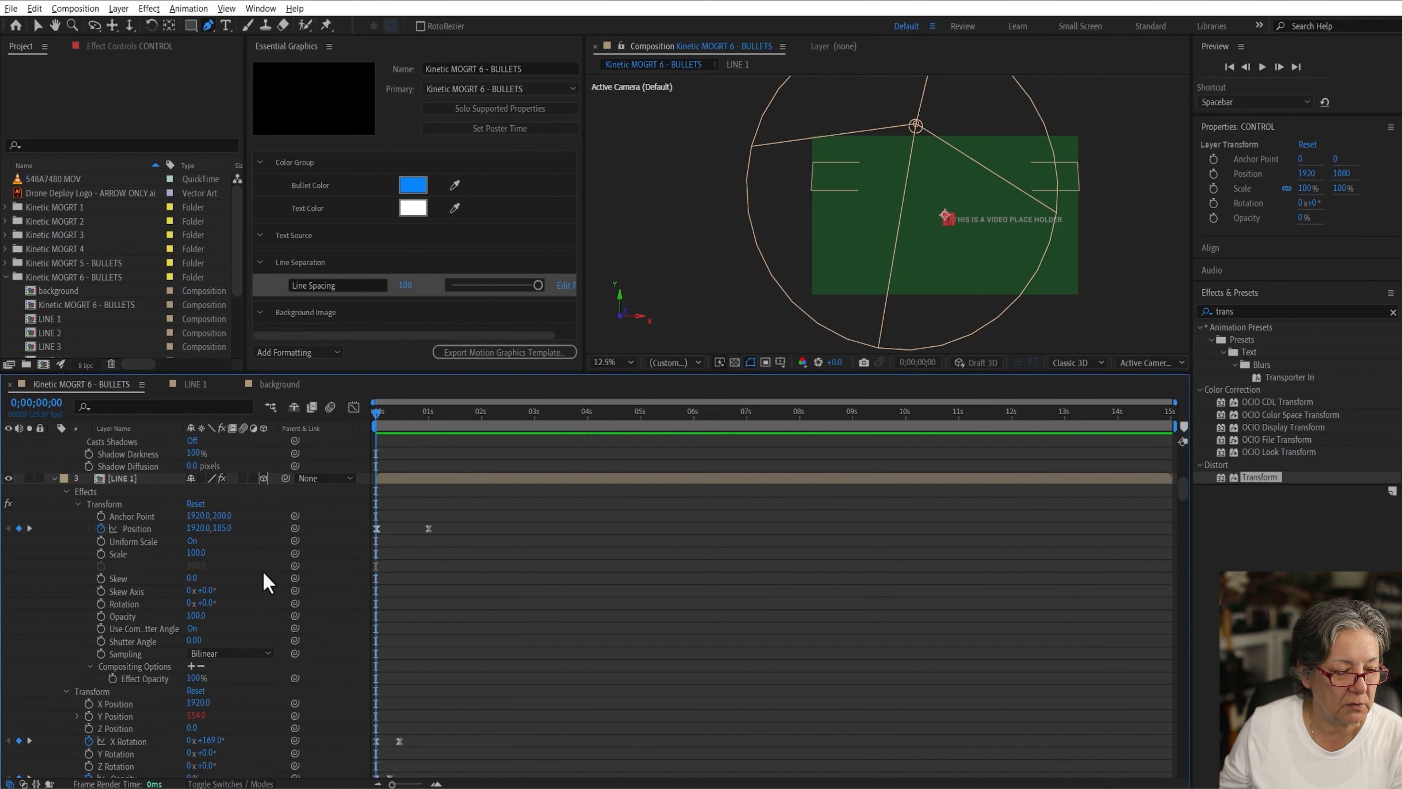
Step: Add the LINE 1 layer to the Background Image group
{"action": "left_click_drag", "start_coordinate": [121, 481], "coordinate": [323, 324]}
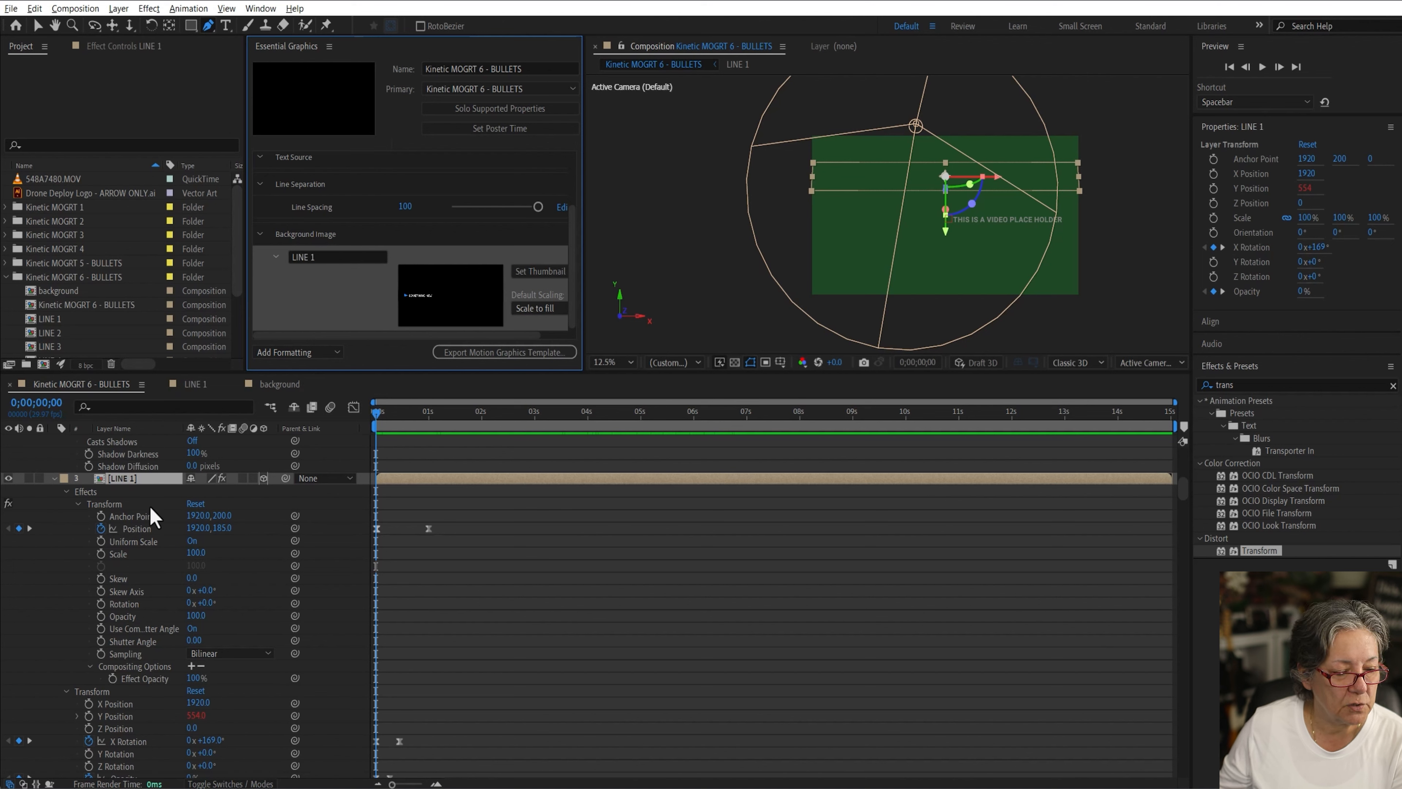
{"action": "scroll", "coordinate": [153, 517], "scroll_direction": "up", "scroll_amount": 5}
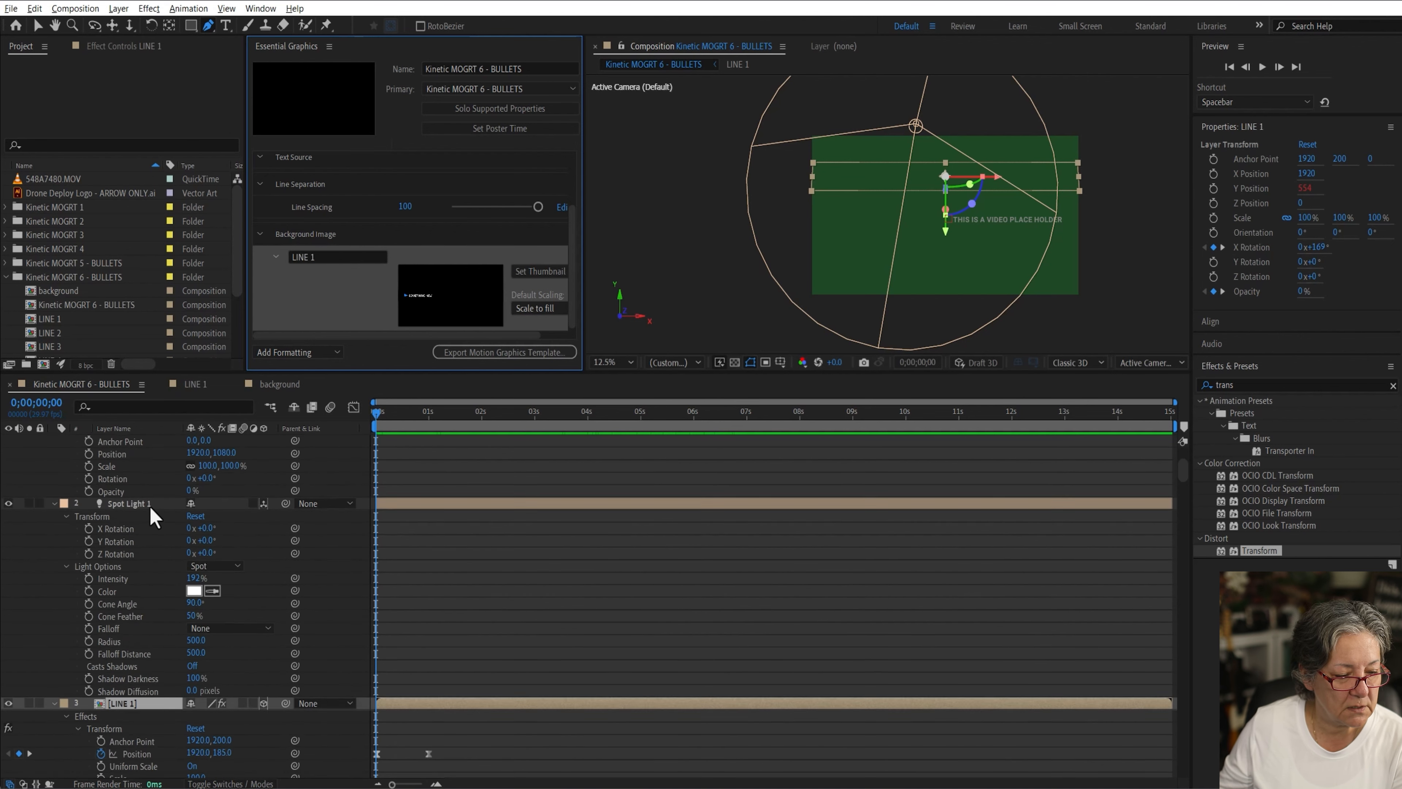
{"action": "scroll", "coordinate": [153, 516], "scroll_direction": "down", "scroll_amount": 5}
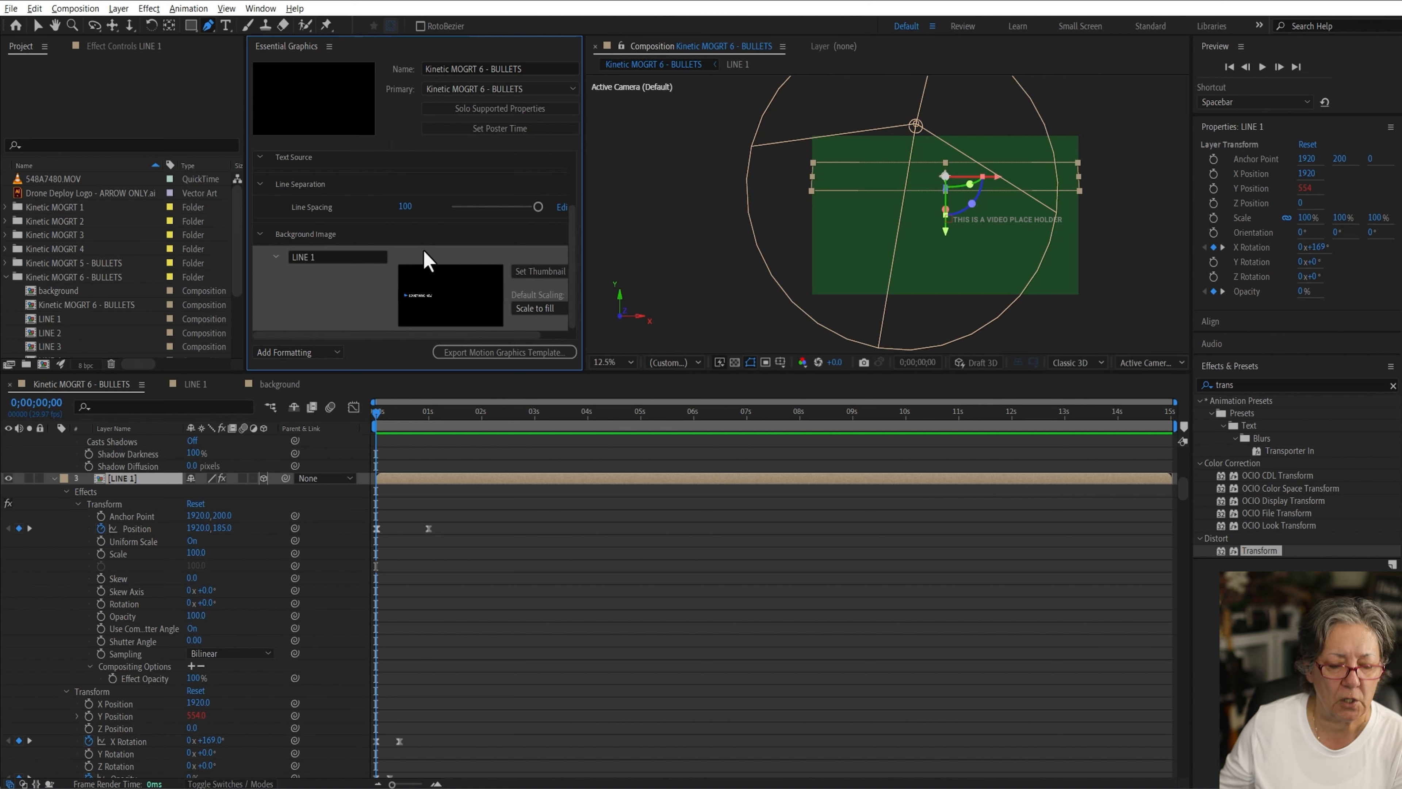
{"action": "scroll", "coordinate": [427, 259], "scroll_direction": "up", "scroll_amount": 3}
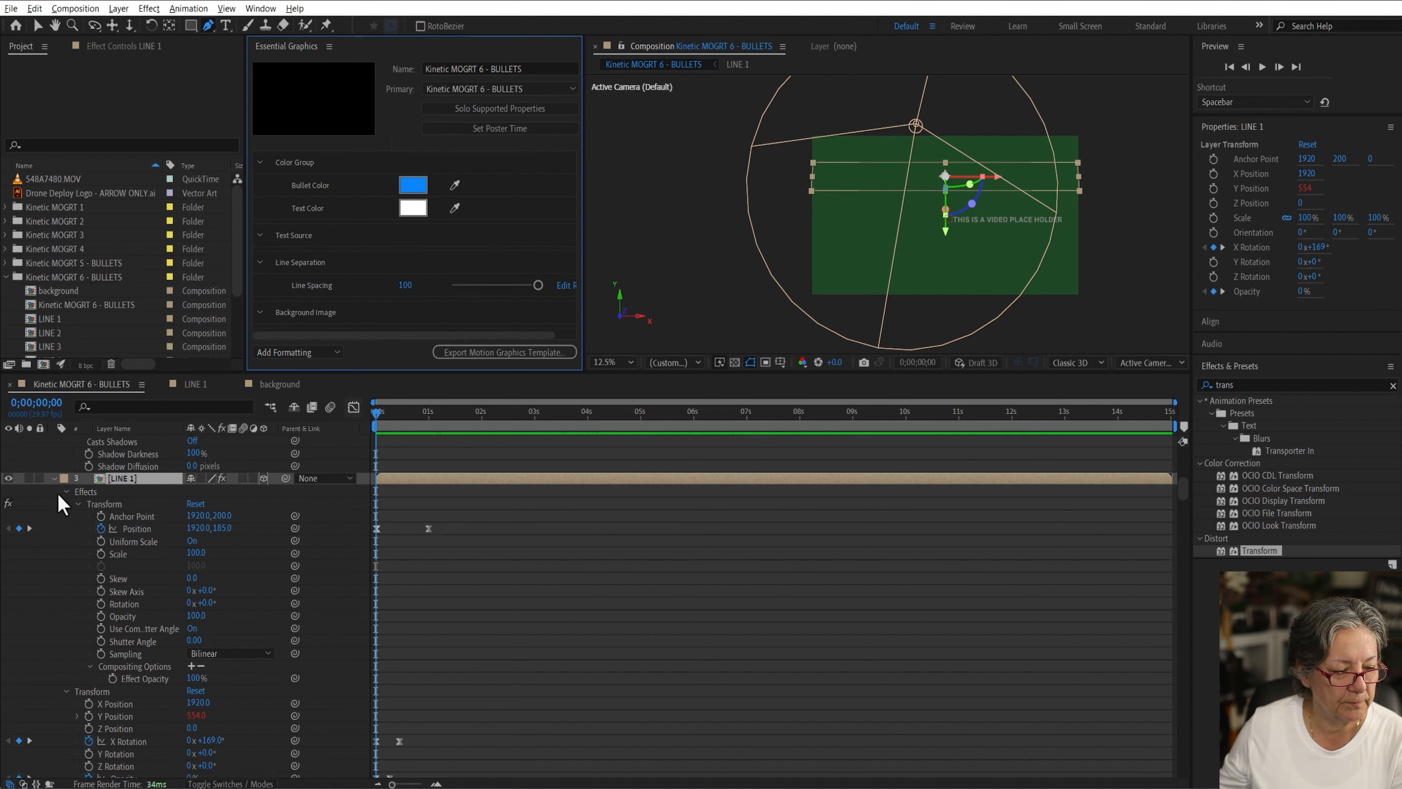
Step: Collapse all layers and add the background layer to the Background Image group as a replaceable media
{"action": "left_click", "coordinate": [54, 478]}
{"action": "key", "text": "ctrl+a"}
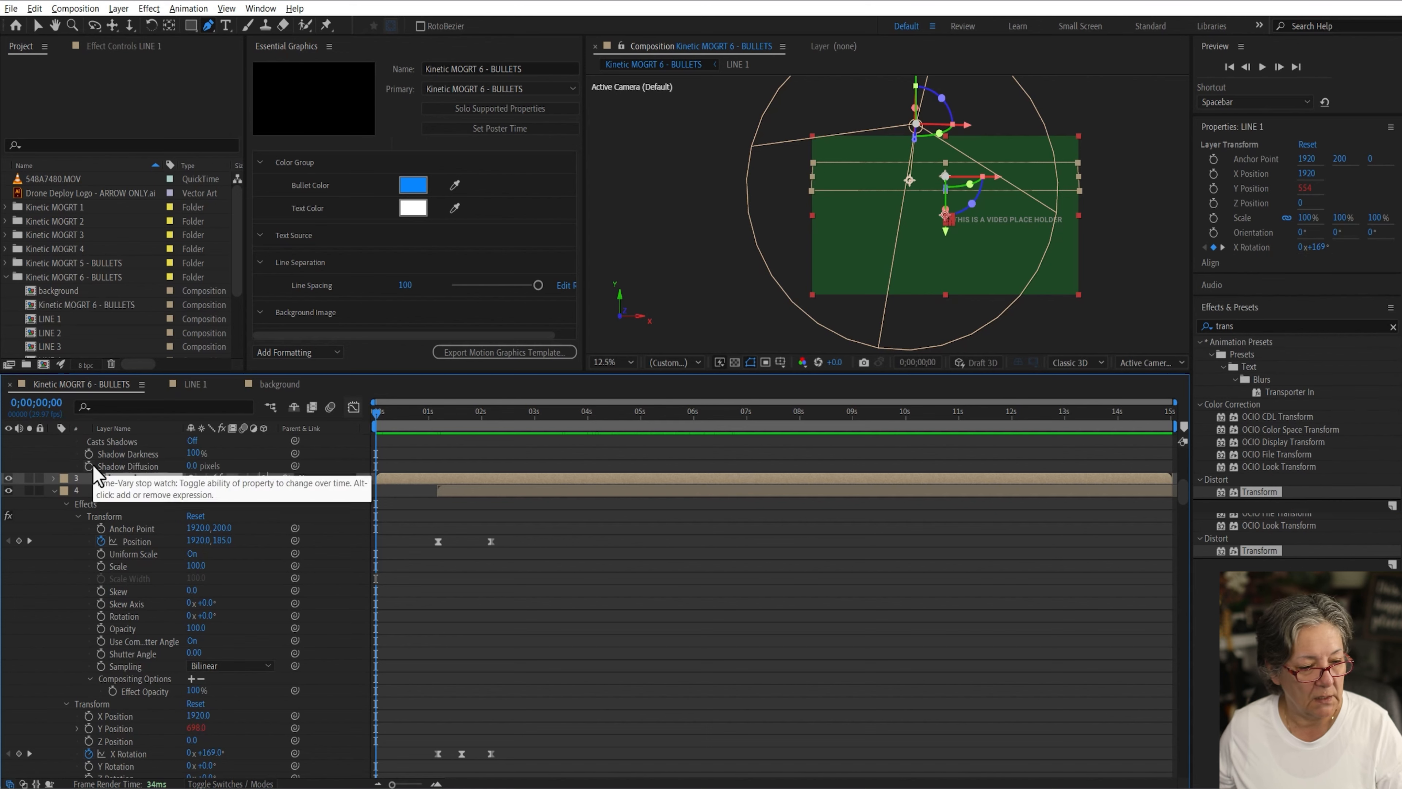
{"action": "left_click", "coordinate": [54, 490]}
{"action": "left_click", "coordinate": [175, 667]}
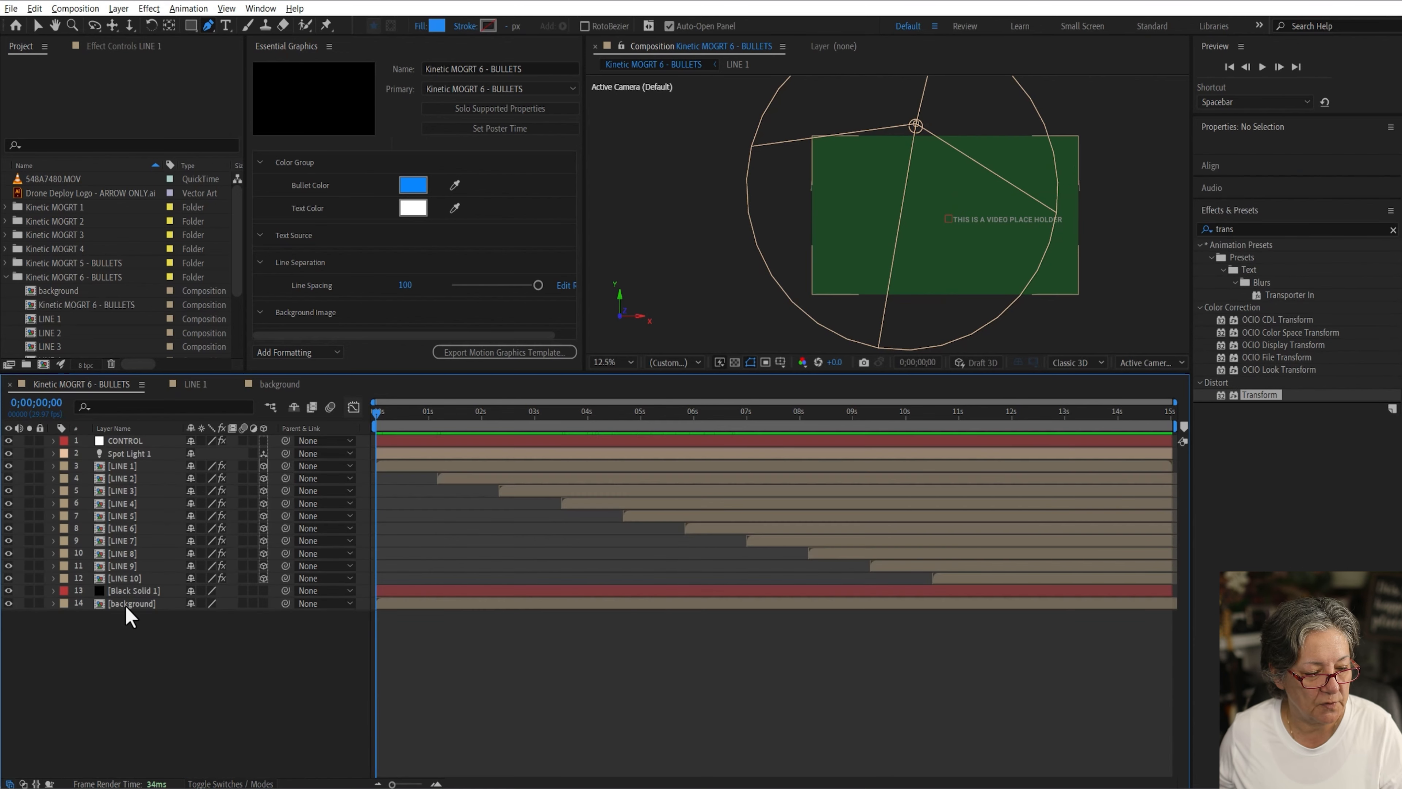
{"action": "left_click_drag", "start_coordinate": [126, 604], "coordinate": [334, 322]}
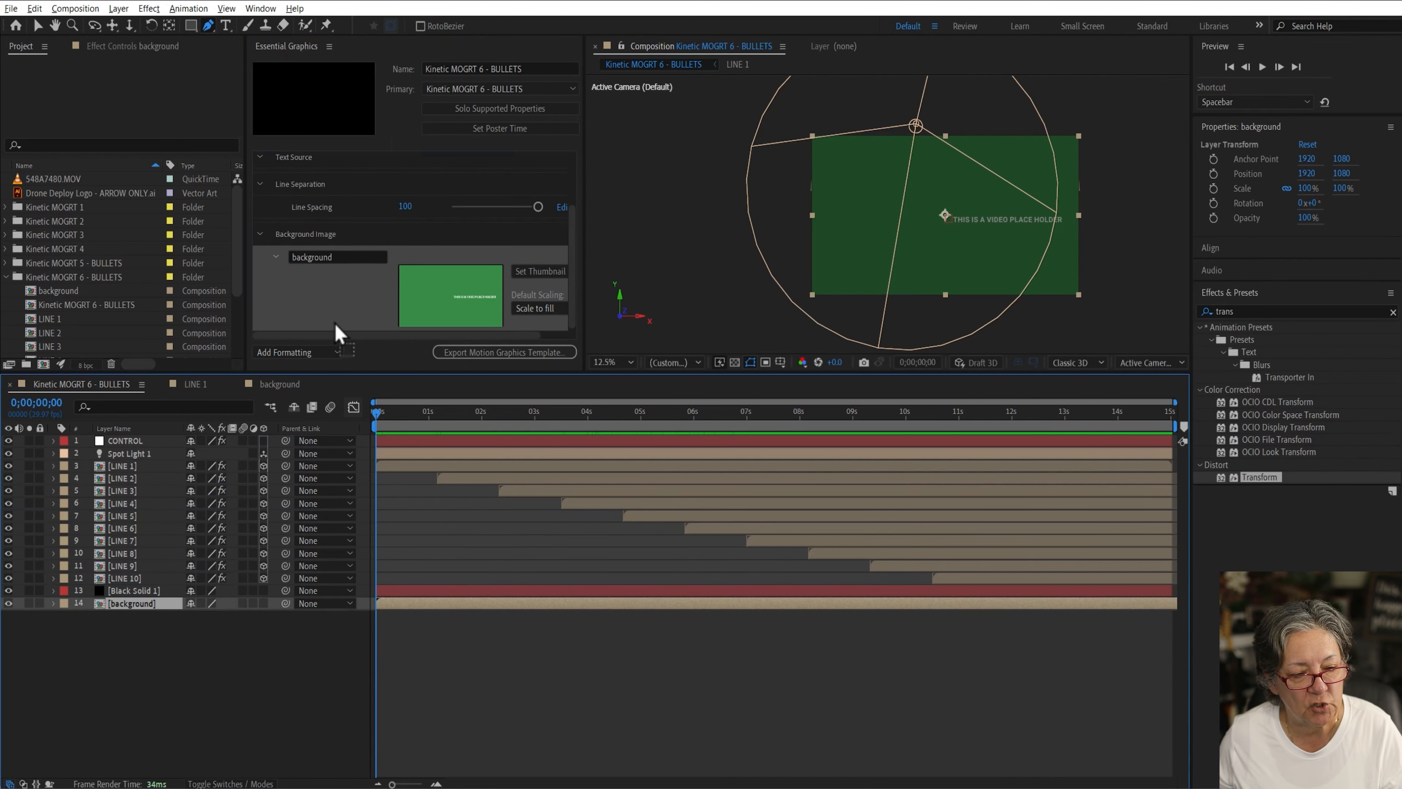
Step: Add Black Solid 1's Opacity to the Background Image group and rename it Background Dakness
{"action": "left_click", "coordinate": [140, 649]}
{"action": "left_click", "coordinate": [123, 590]}
{"action": "key", "text": "t"}
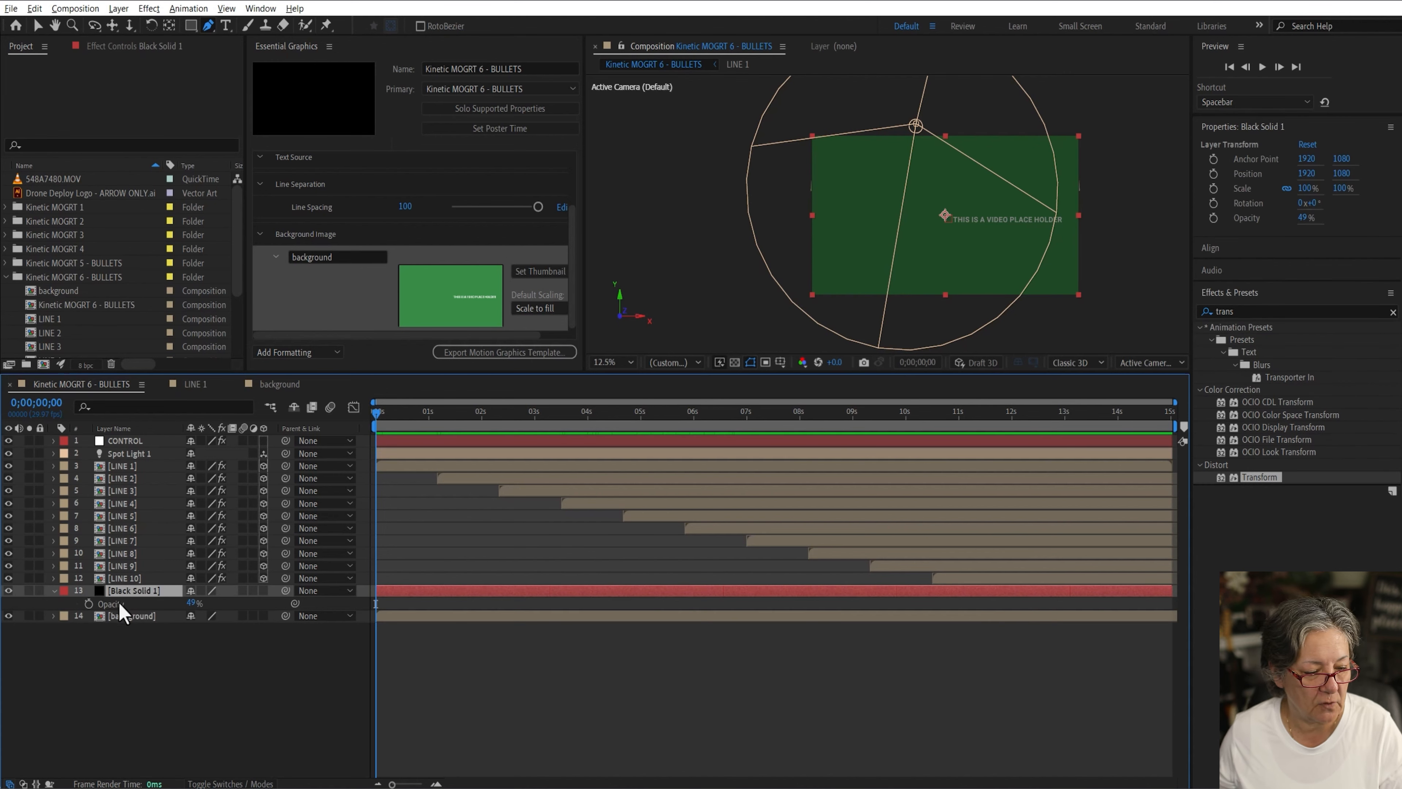
{"action": "left_click_drag", "start_coordinate": [118, 601], "coordinate": [348, 251]}
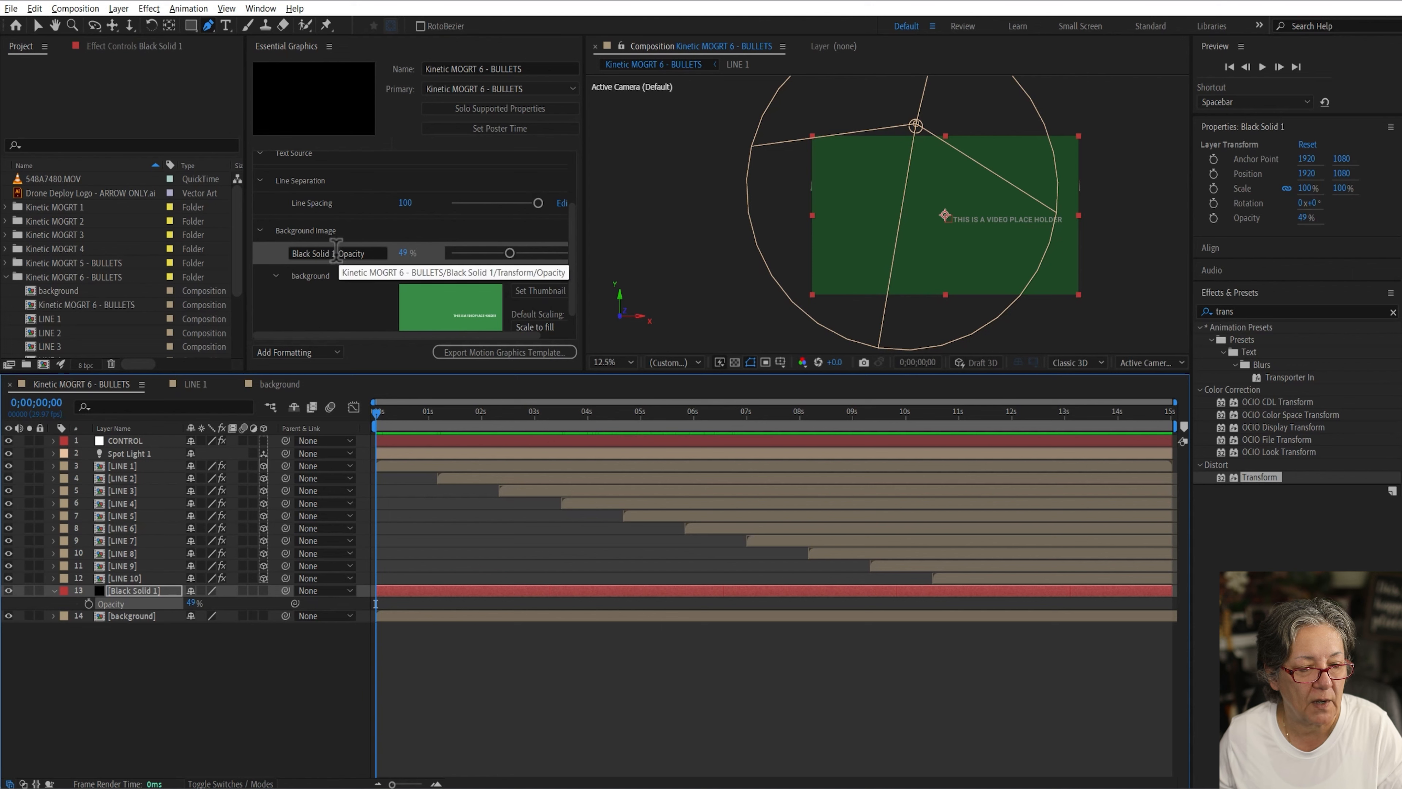
{"action": "left_click", "coordinate": [376, 251]}
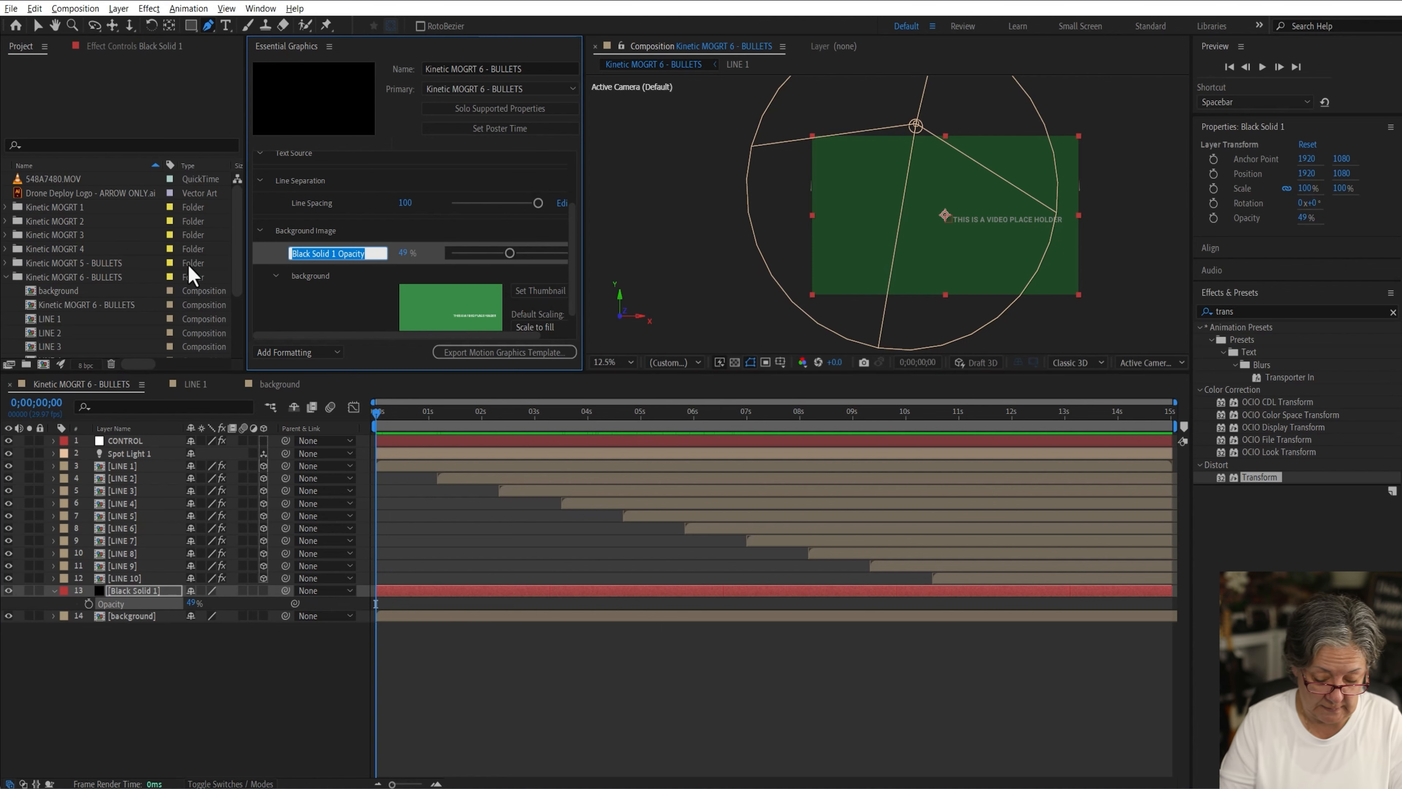
{"action": "type", "text": "Background Dakness"}
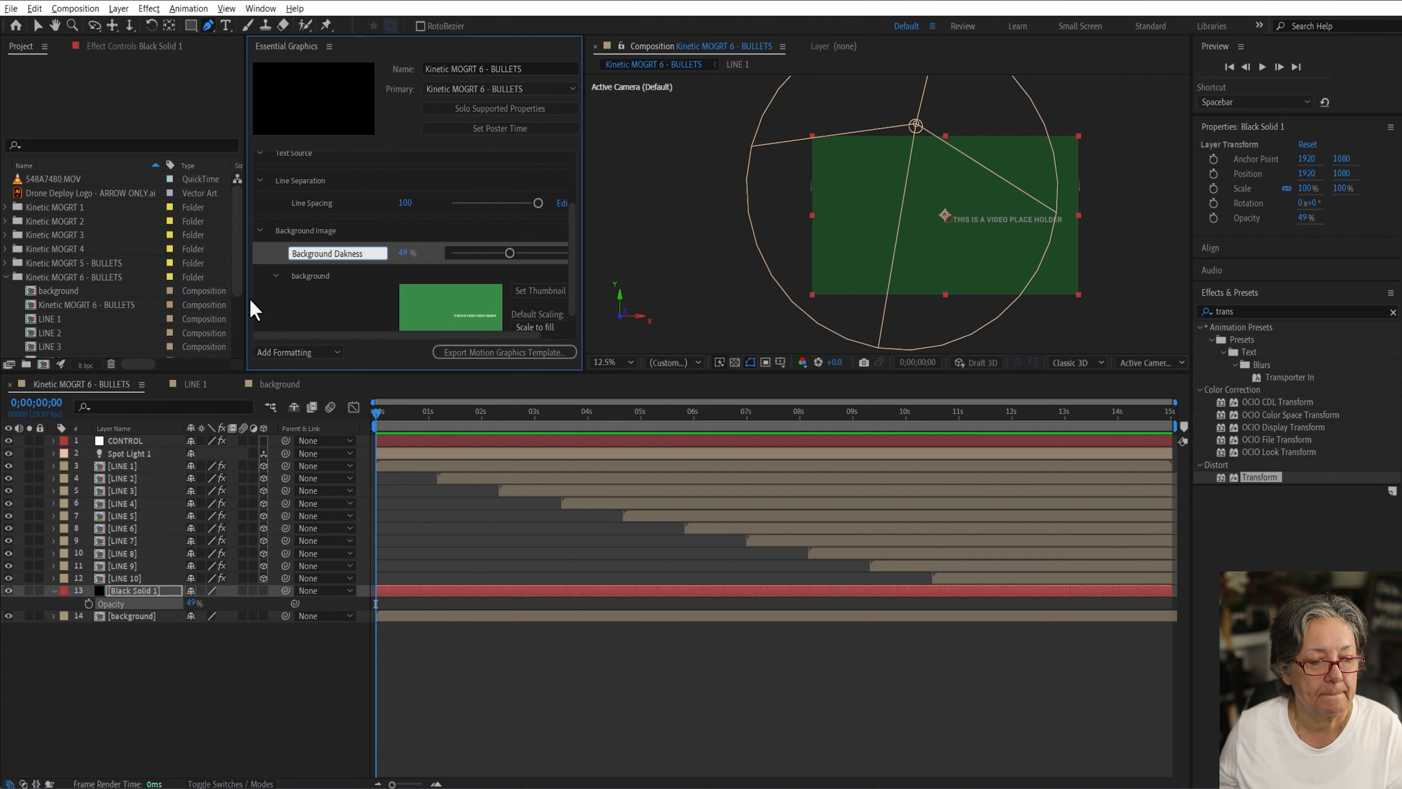
{"action": "left_click", "coordinate": [302, 310]}
Step: Collapse all groups in the Essential Graphics panel
{"action": "left_click", "coordinate": [199, 711]}
{"action": "left_click", "coordinate": [145, 617]}
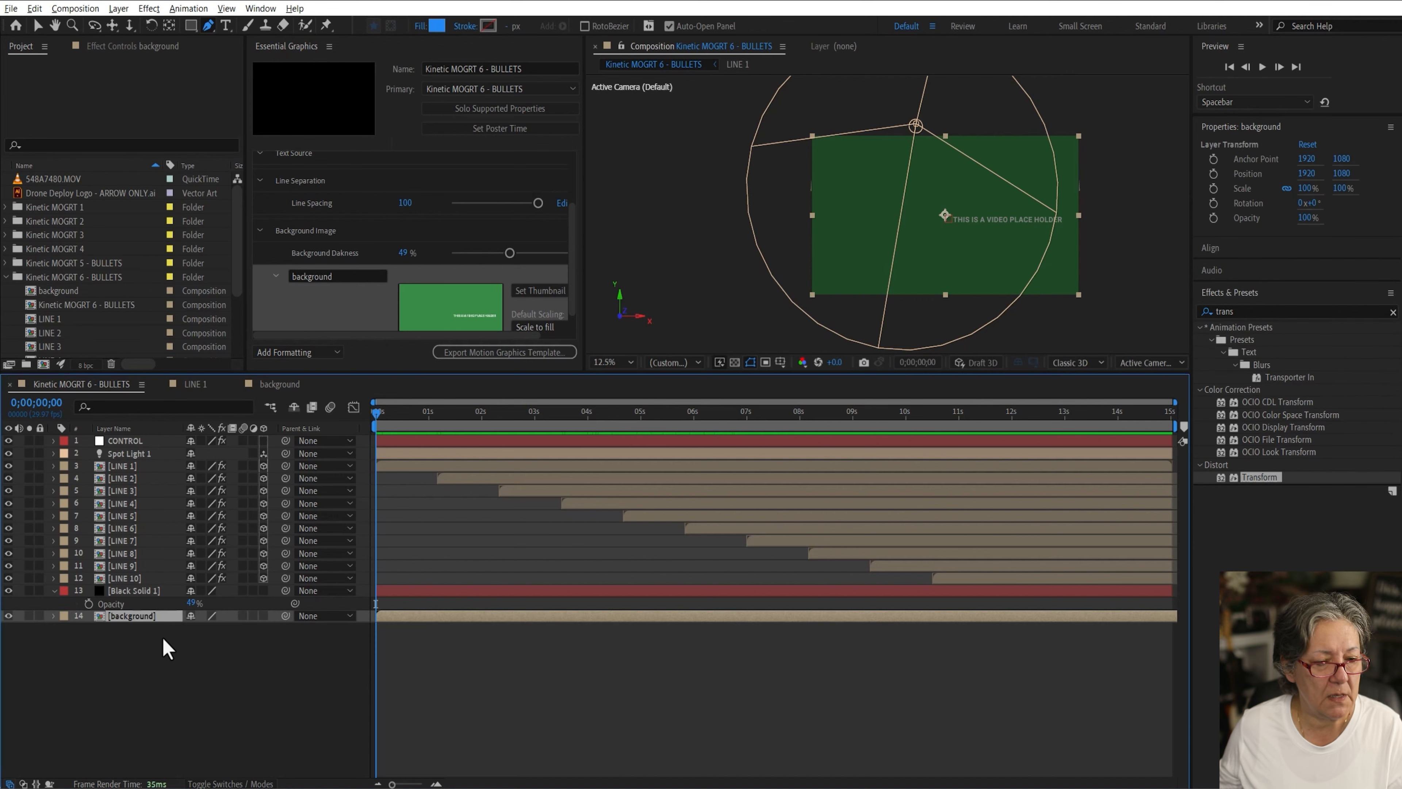
{"action": "left_click", "coordinate": [211, 695]}
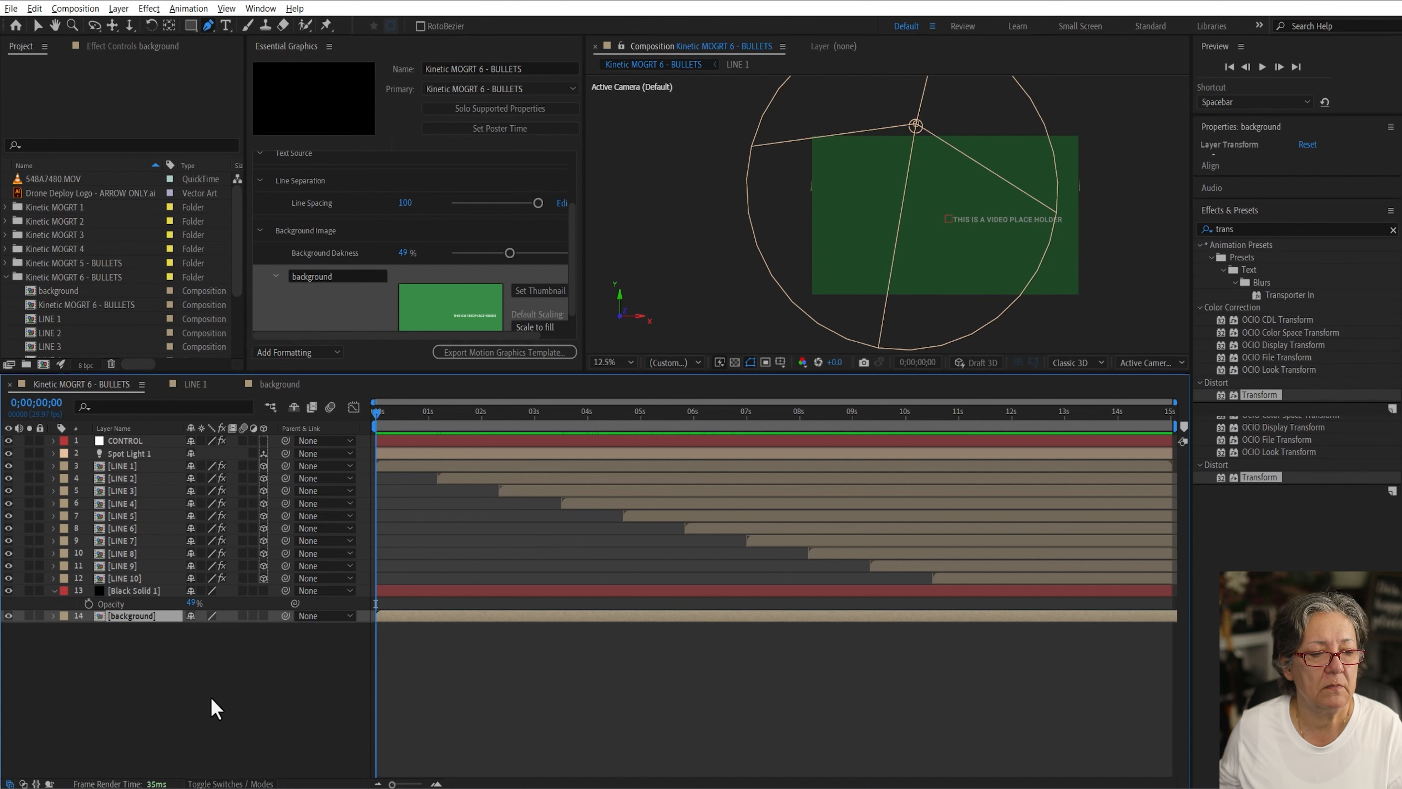
{"action": "left_click", "coordinate": [259, 230]}
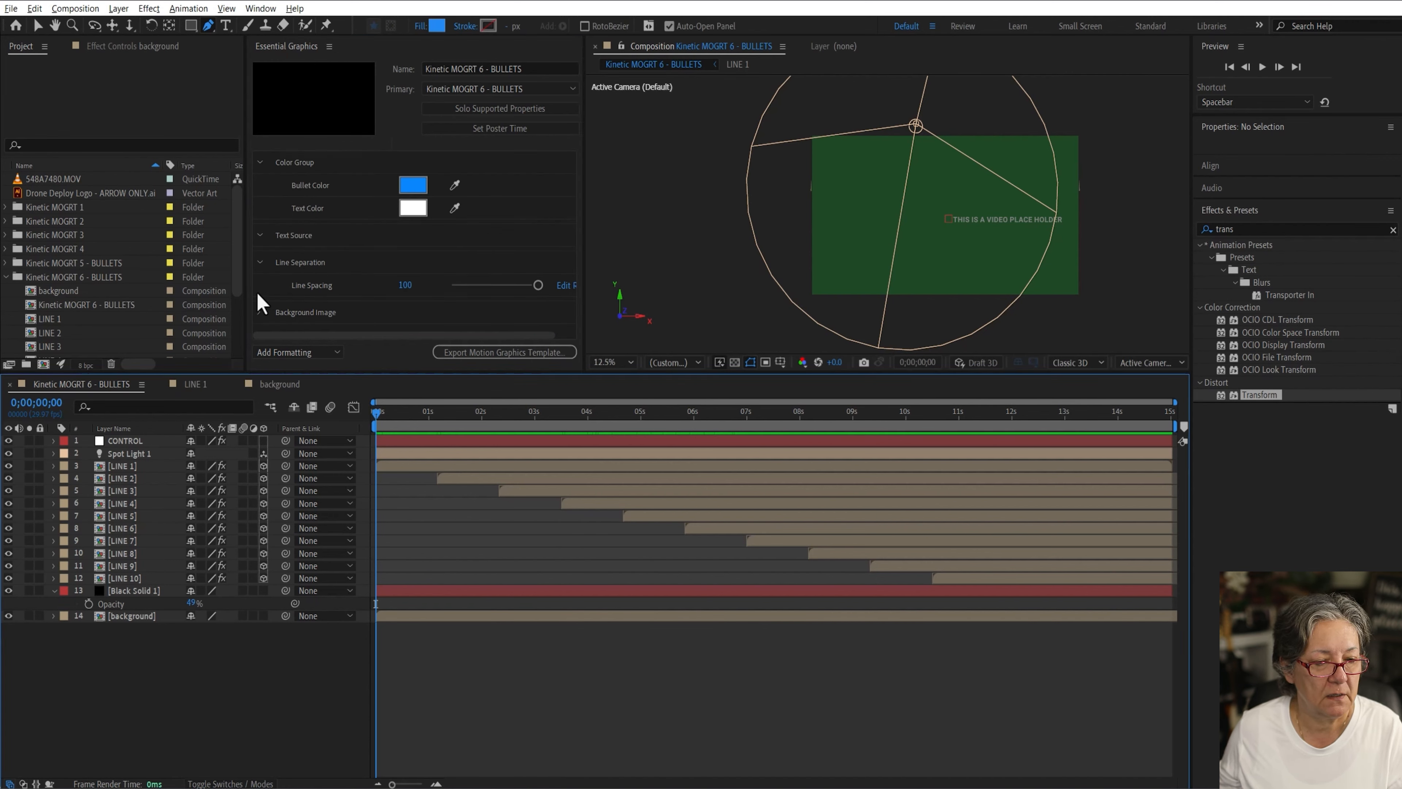
{"action": "left_click", "coordinate": [259, 263]}
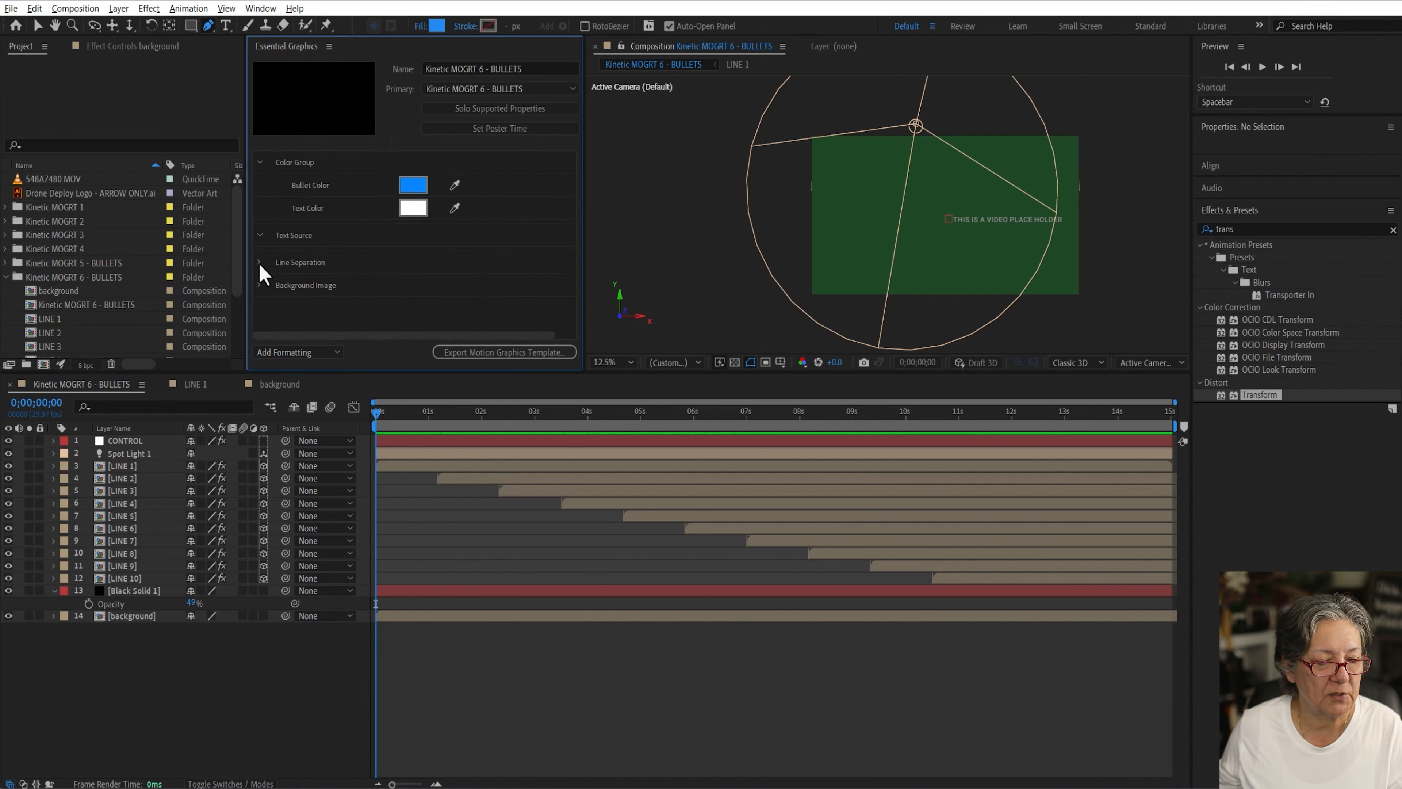
{"action": "left_click", "coordinate": [259, 163]}
{"action": "left_click", "coordinate": [232, 706]}
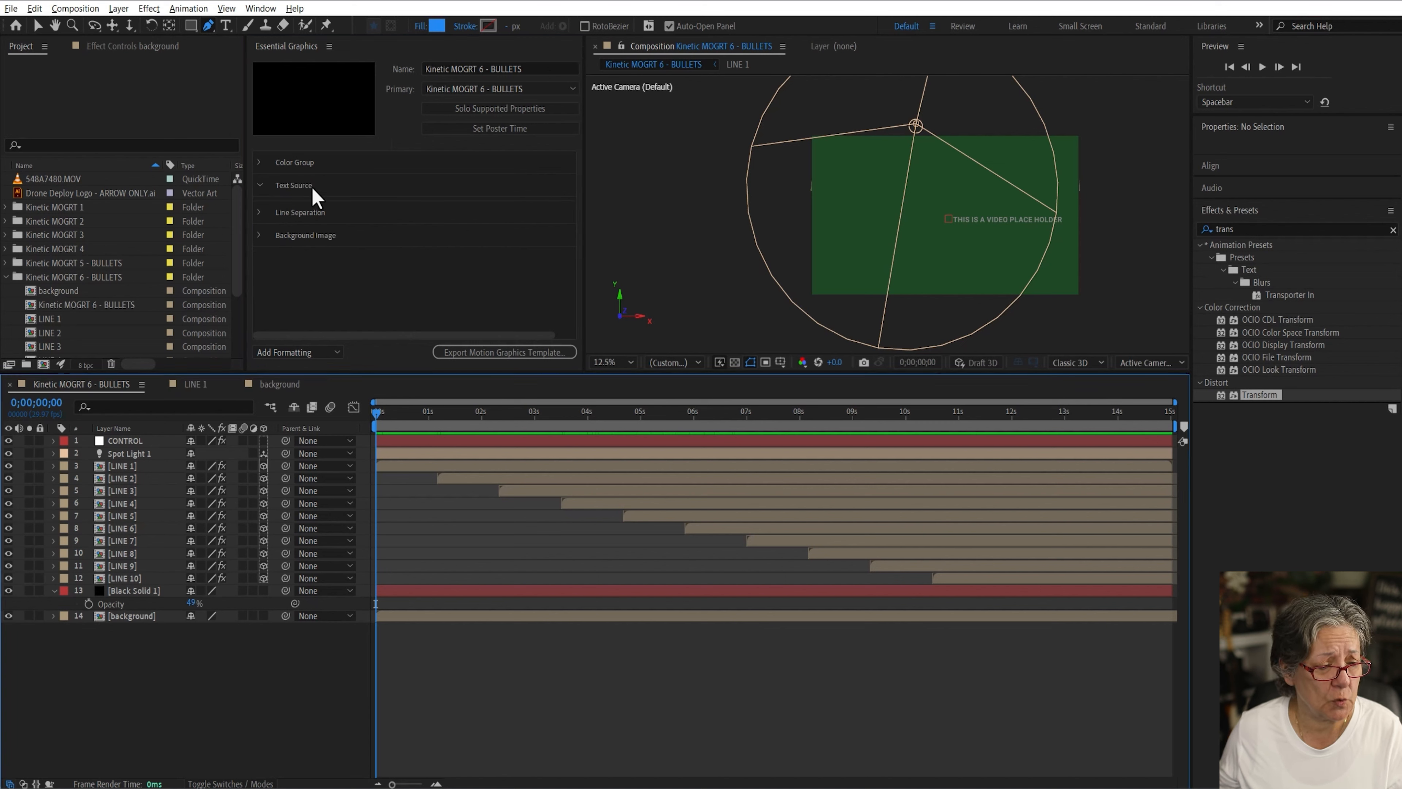
Step: Close the extra composition tabs and open the LINE 1 through LINE 10 compositions from the project
{"action": "left_click", "coordinate": [239, 385]}
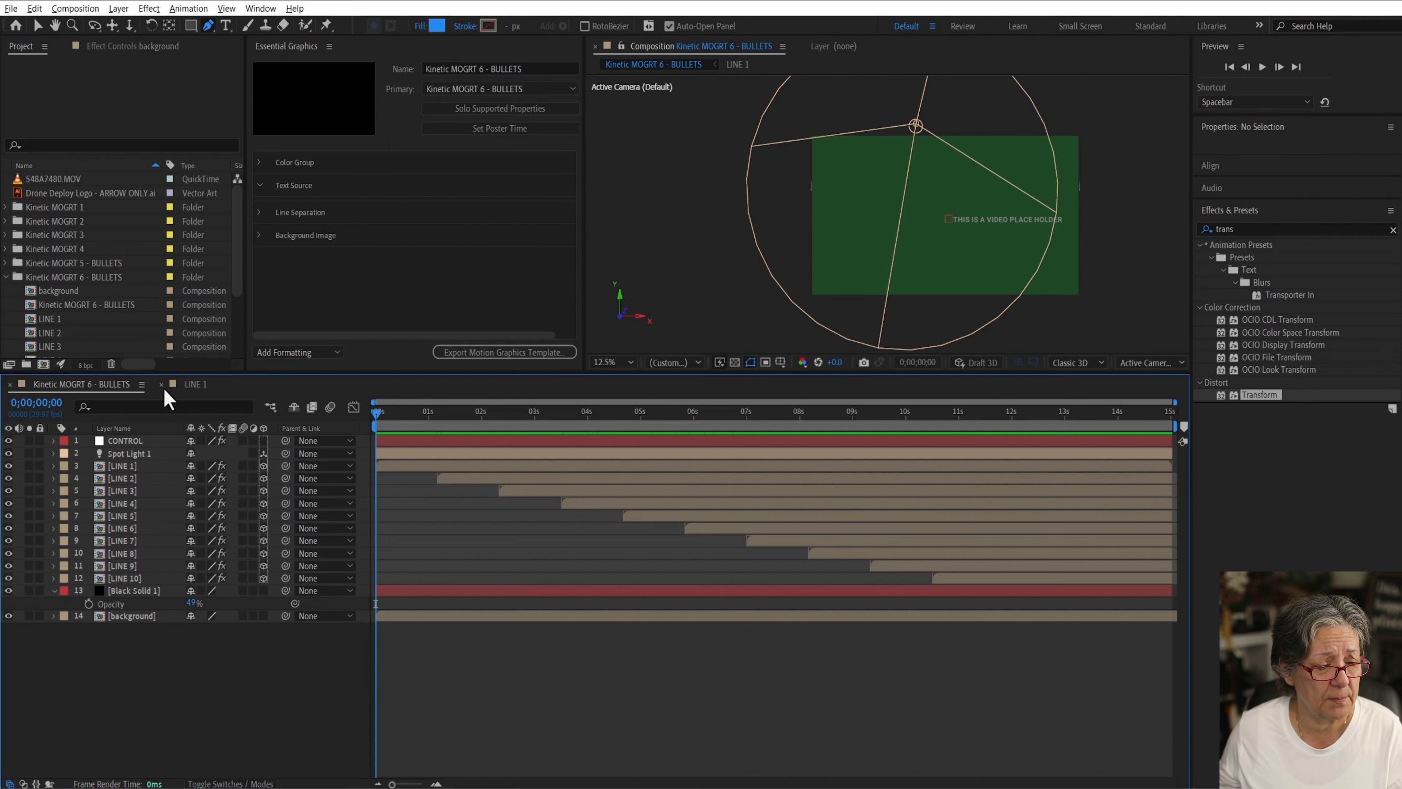
{"action": "left_click", "coordinate": [161, 383]}
{"action": "left_click", "coordinate": [55, 318]}
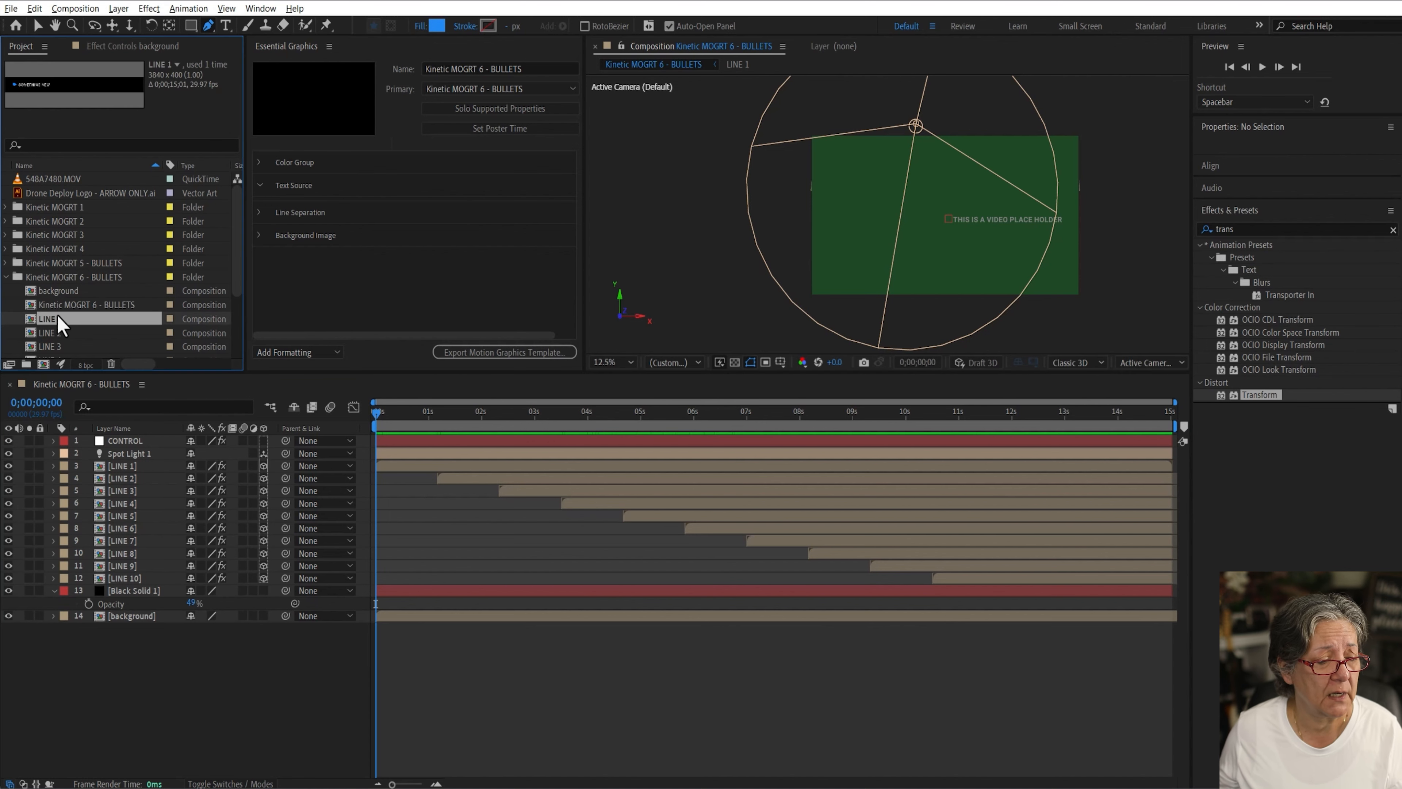
{"action": "scroll", "coordinate": [58, 320], "scroll_direction": "down", "scroll_amount": 3}
{"action": "left_click", "coordinate": [46, 346], "text": "shift"}
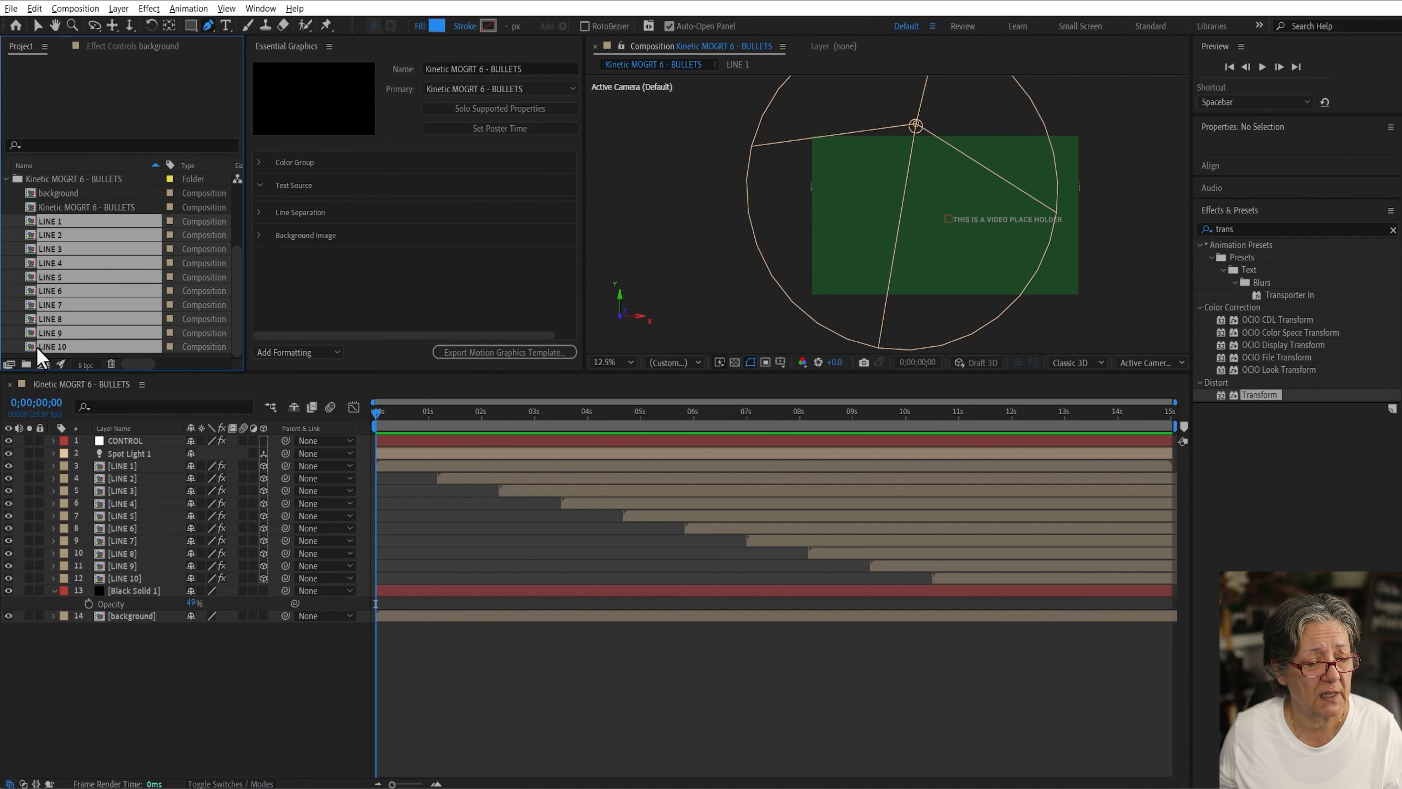
{"action": "double_click", "coordinate": [32, 347]}
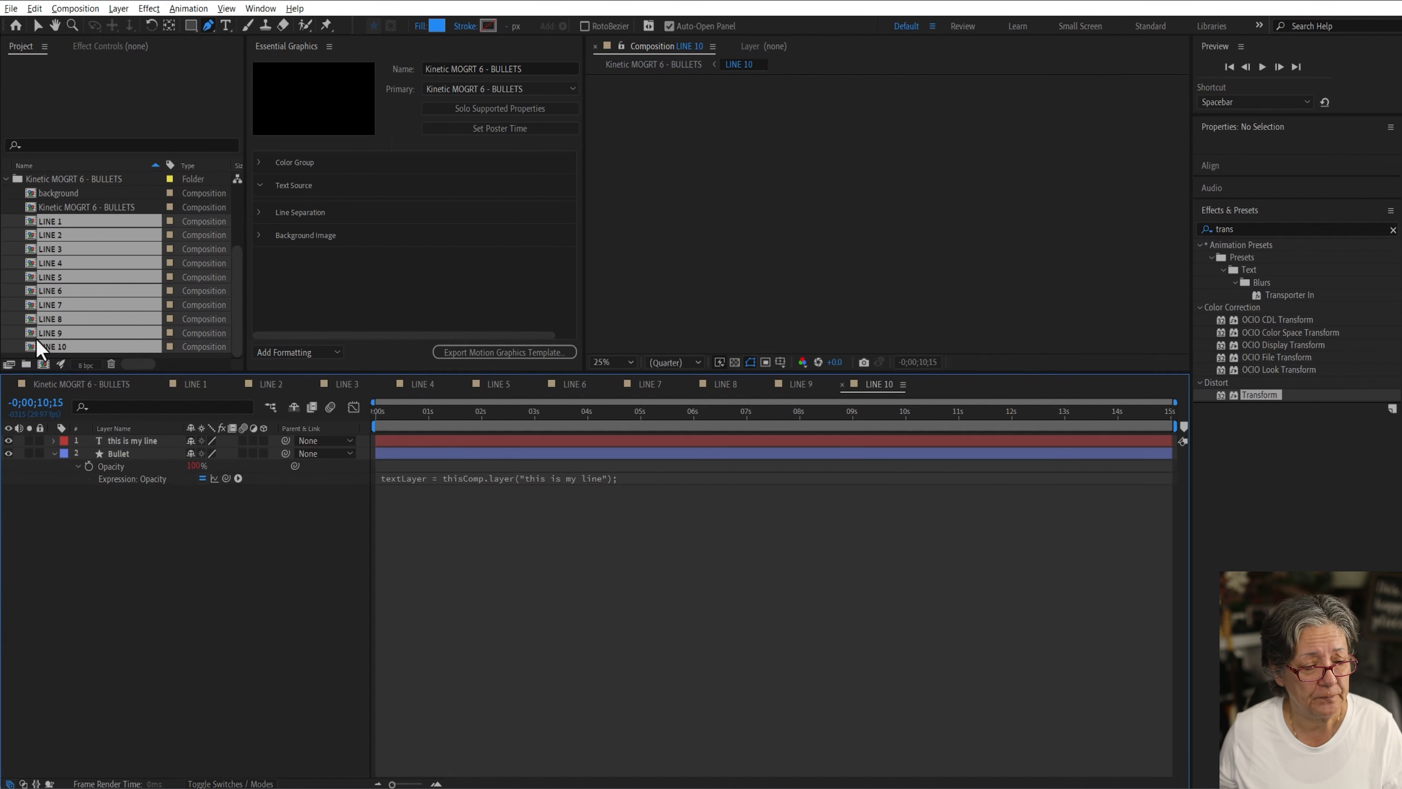
Step: Solo the supported properties in each composition from LINE 1 through LINE 10
{"action": "left_click", "coordinate": [186, 382]}
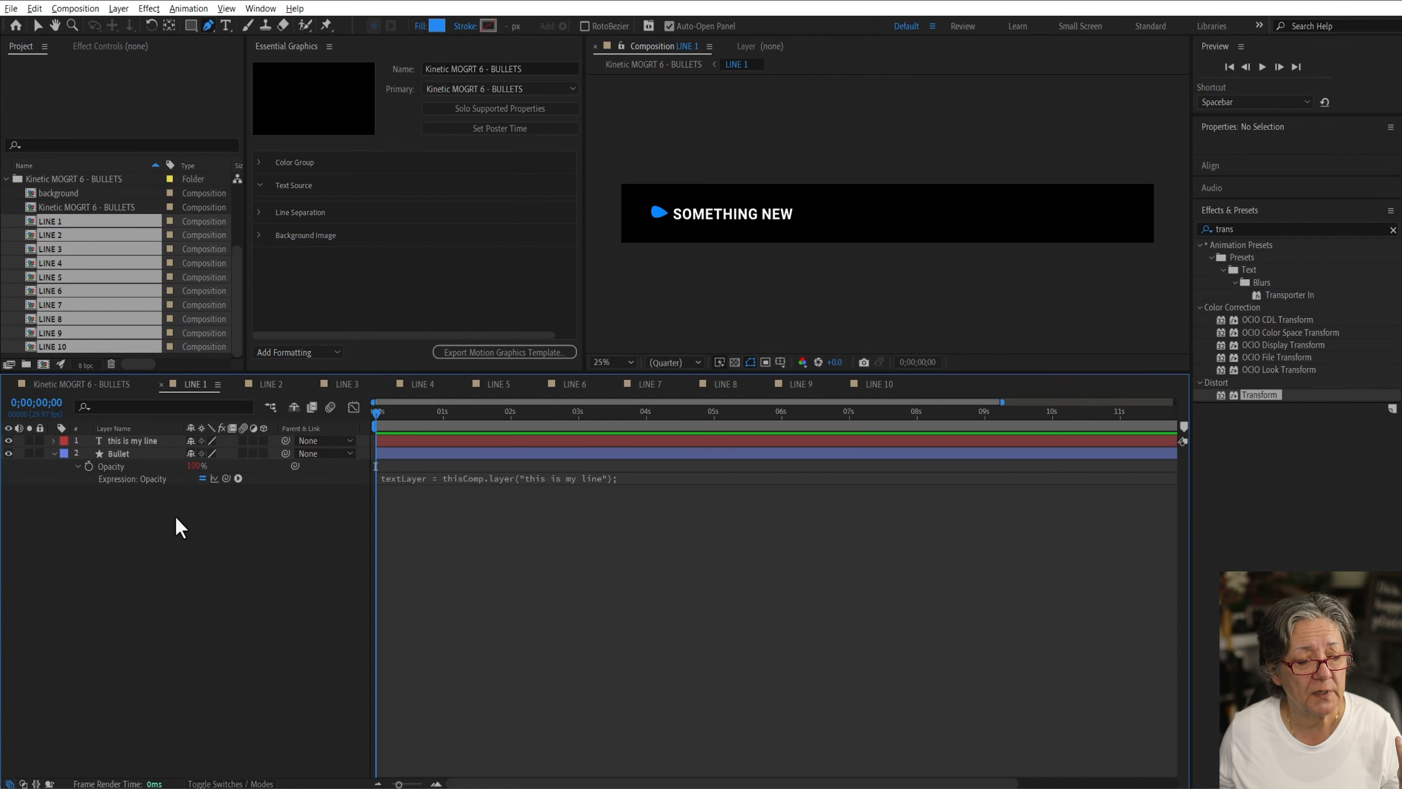
{"action": "left_click", "coordinate": [513, 111]}
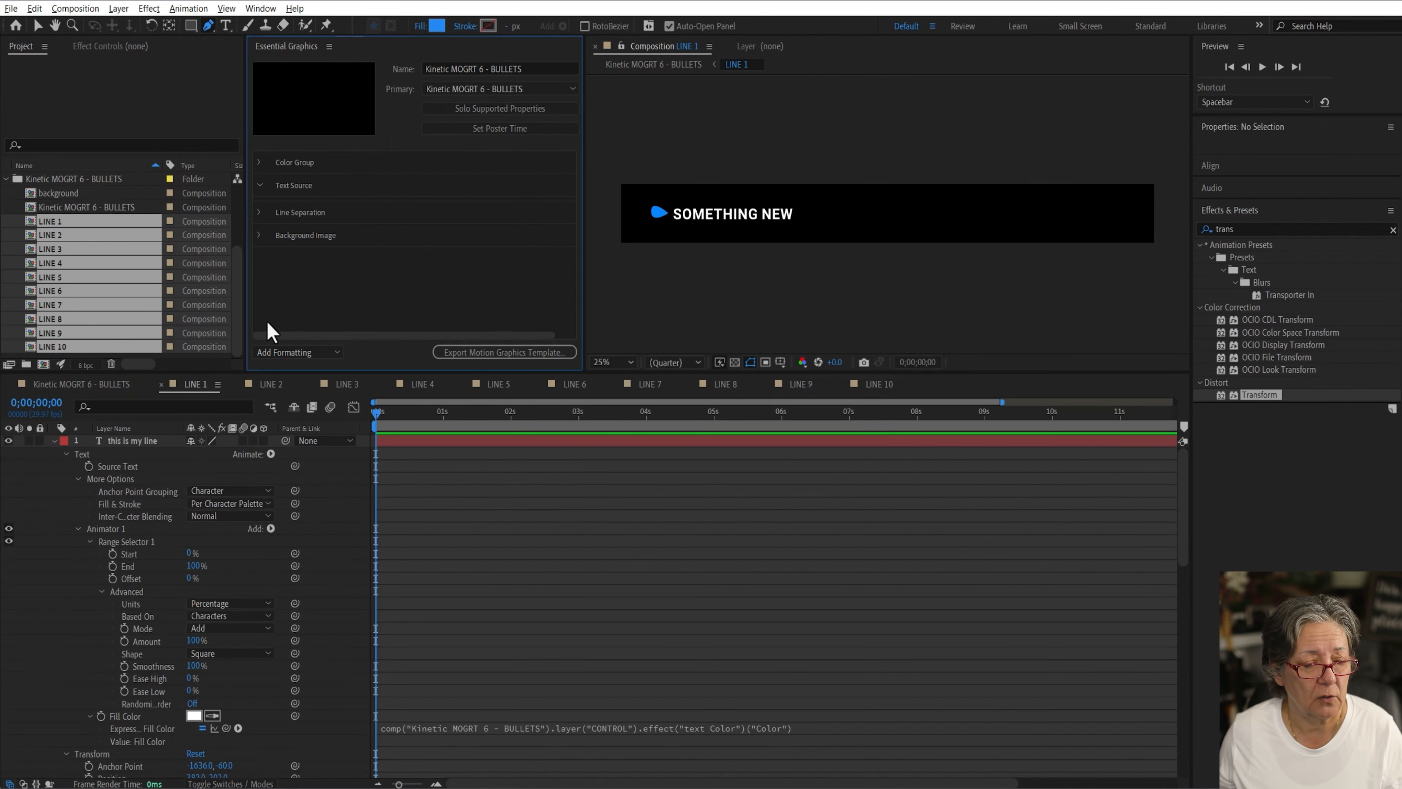
{"action": "left_click", "coordinate": [279, 387]}
{"action": "left_click", "coordinate": [515, 113]}
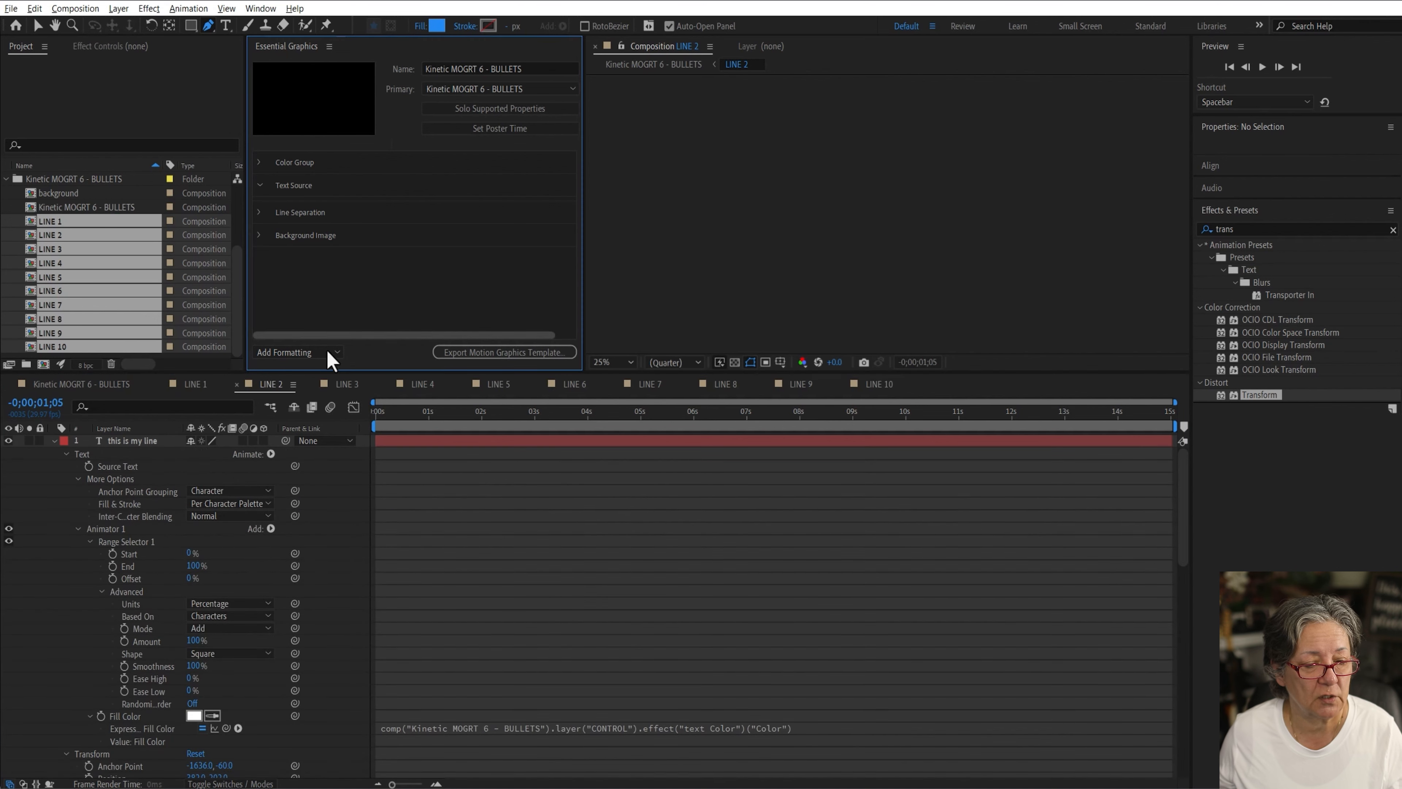
{"action": "left_click", "coordinate": [329, 385]}
{"action": "left_click", "coordinate": [498, 111]}
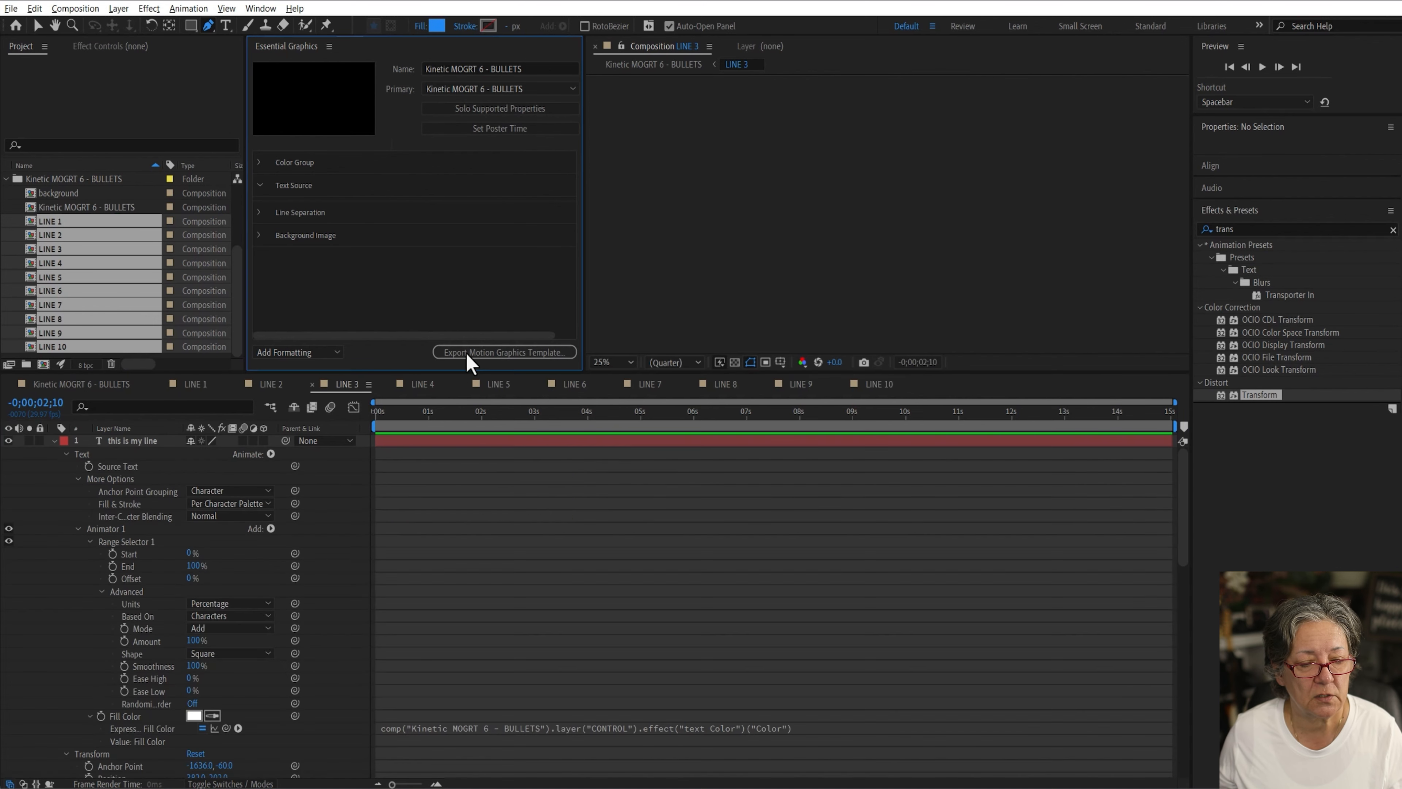
{"action": "left_click", "coordinate": [425, 386]}
{"action": "left_click", "coordinate": [546, 113]}
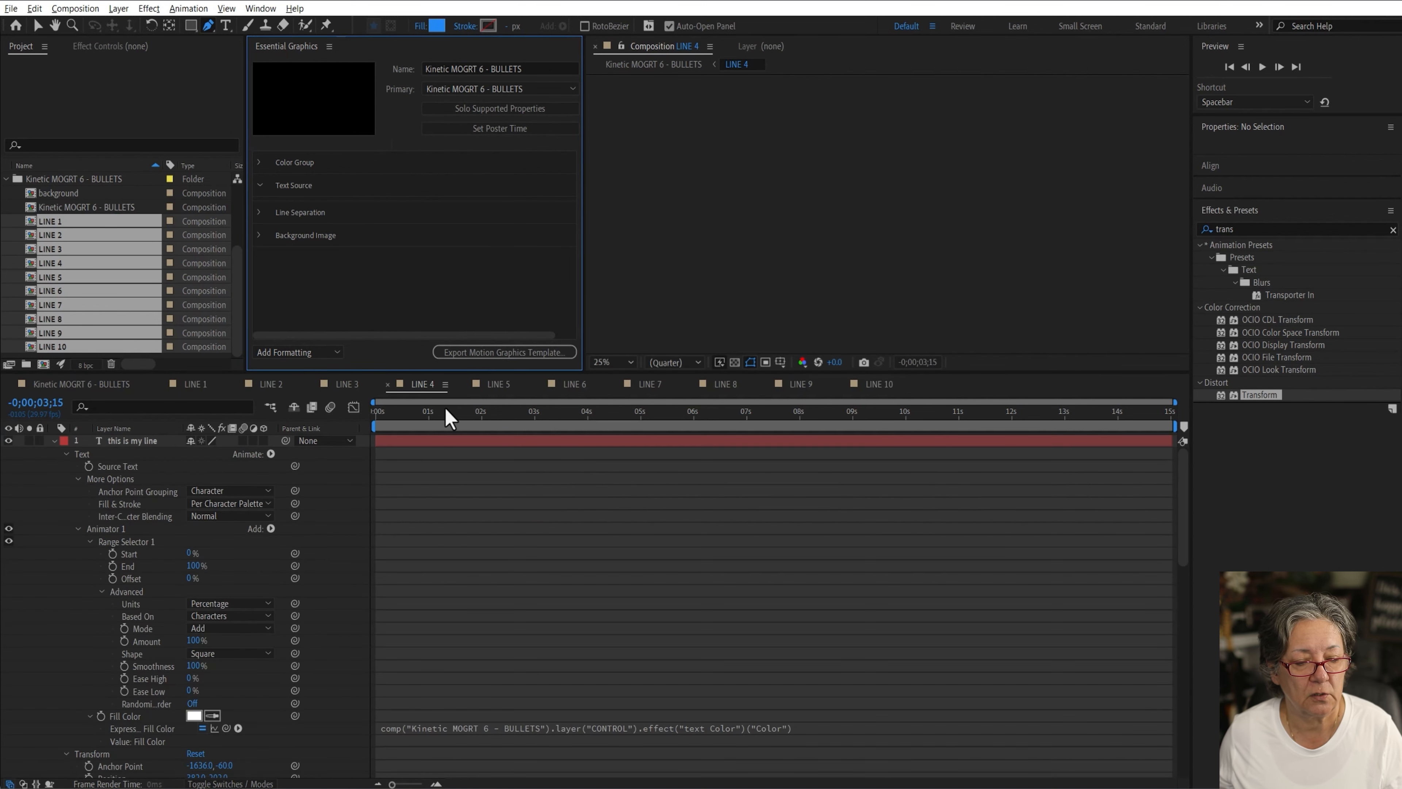
{"action": "left_click", "coordinate": [497, 387]}
{"action": "left_click", "coordinate": [519, 110]}
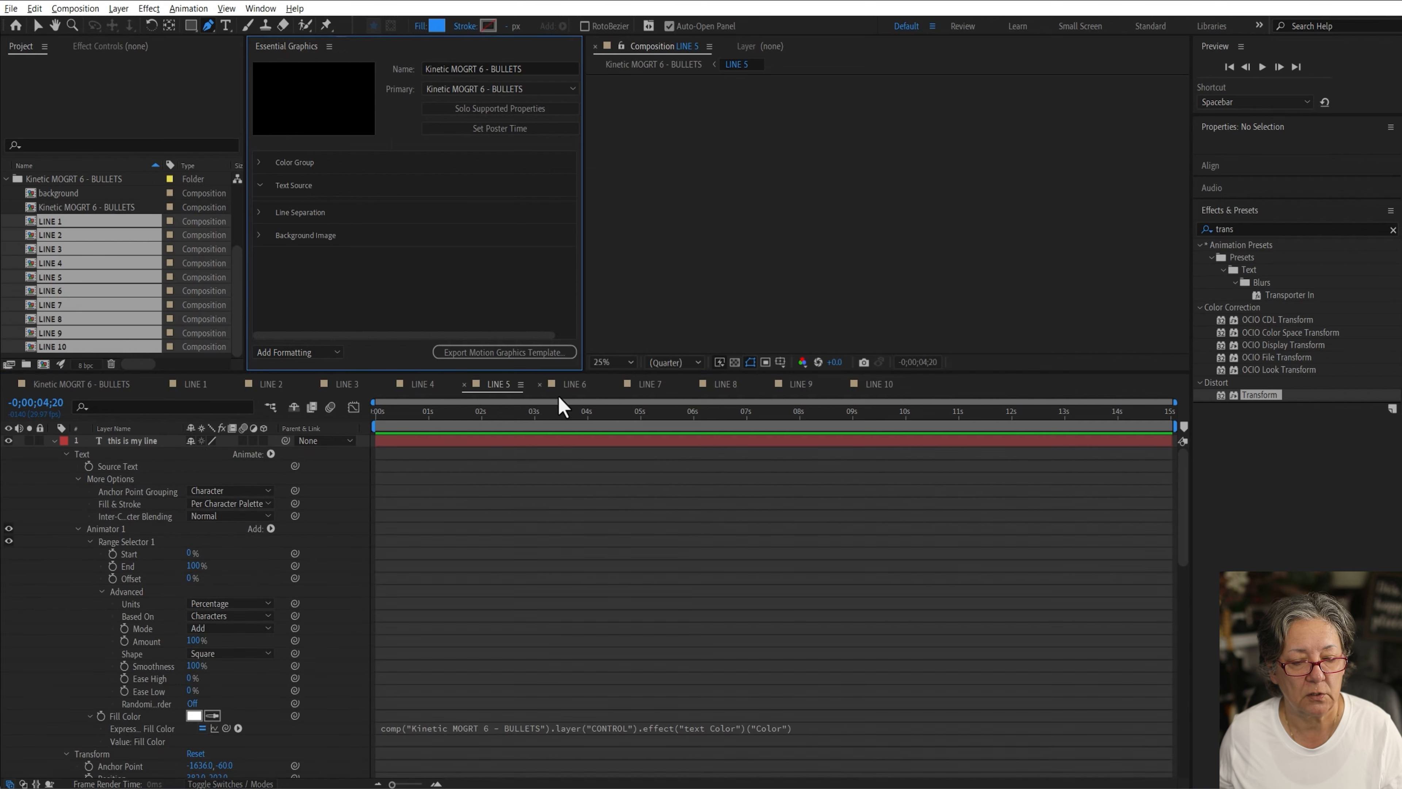
{"action": "left_click", "coordinate": [572, 385]}
{"action": "left_click", "coordinate": [551, 113]}
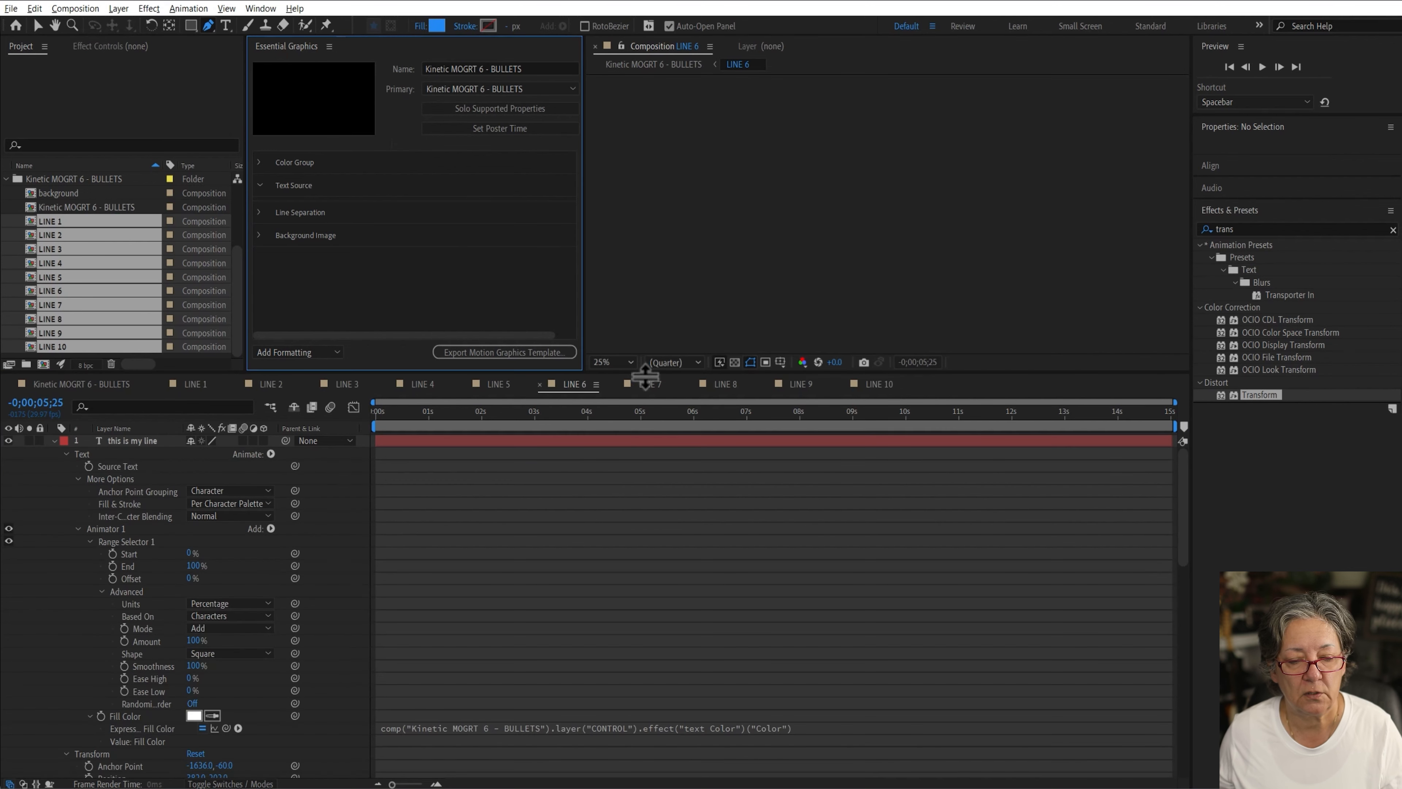
{"action": "left_click", "coordinate": [646, 383]}
{"action": "left_click", "coordinate": [516, 113]}
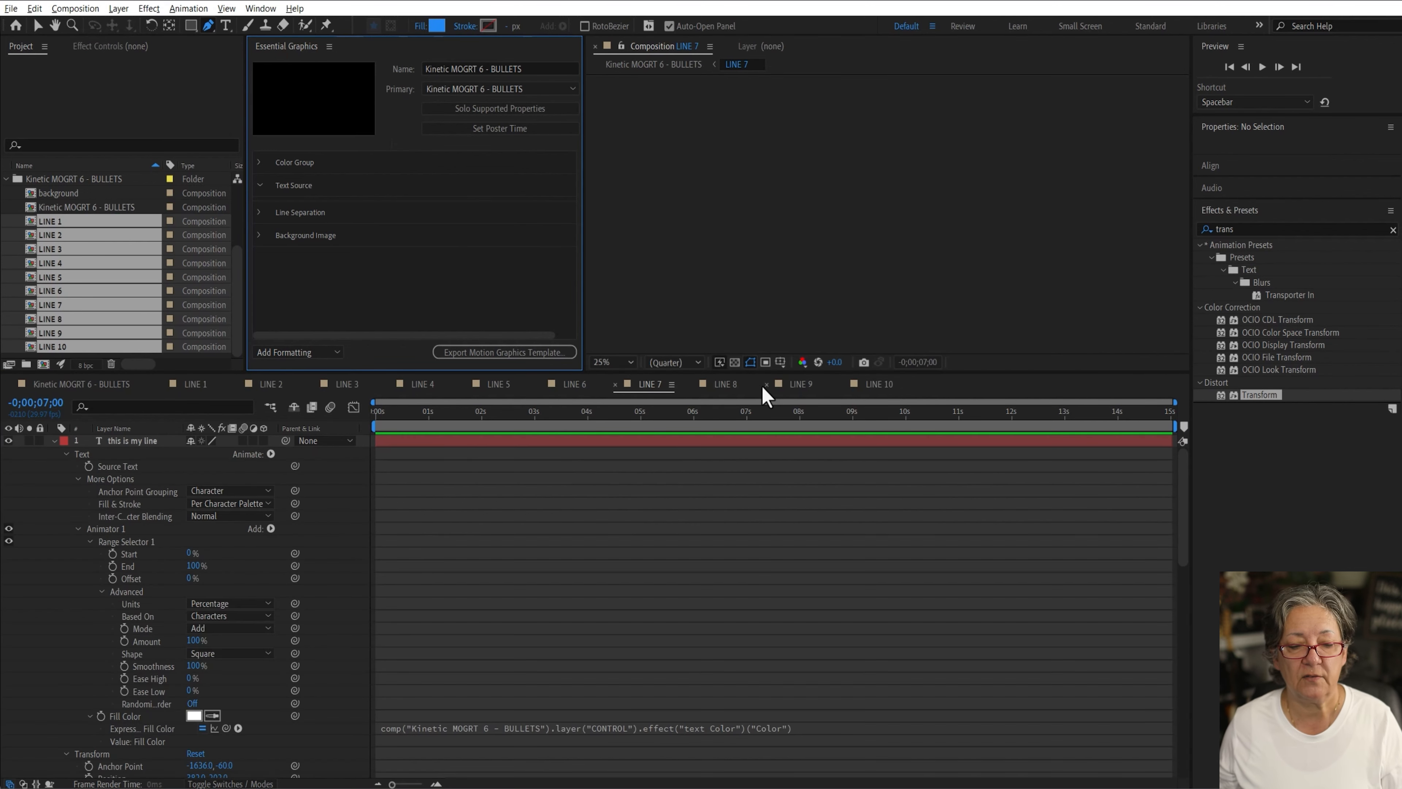
{"action": "left_click", "coordinate": [738, 387]}
{"action": "left_click", "coordinate": [519, 112]}
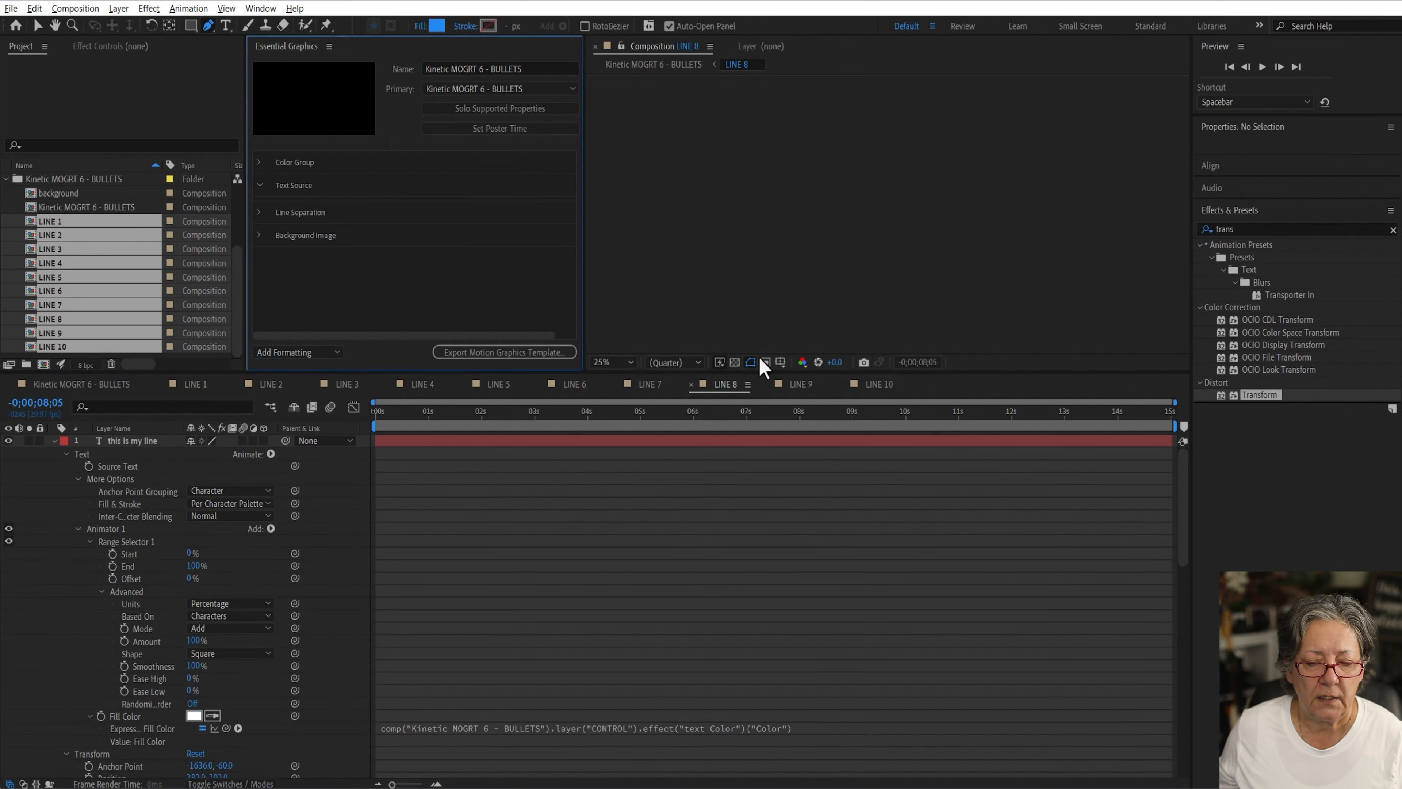
{"action": "left_click", "coordinate": [797, 385]}
{"action": "left_click", "coordinate": [501, 109]}
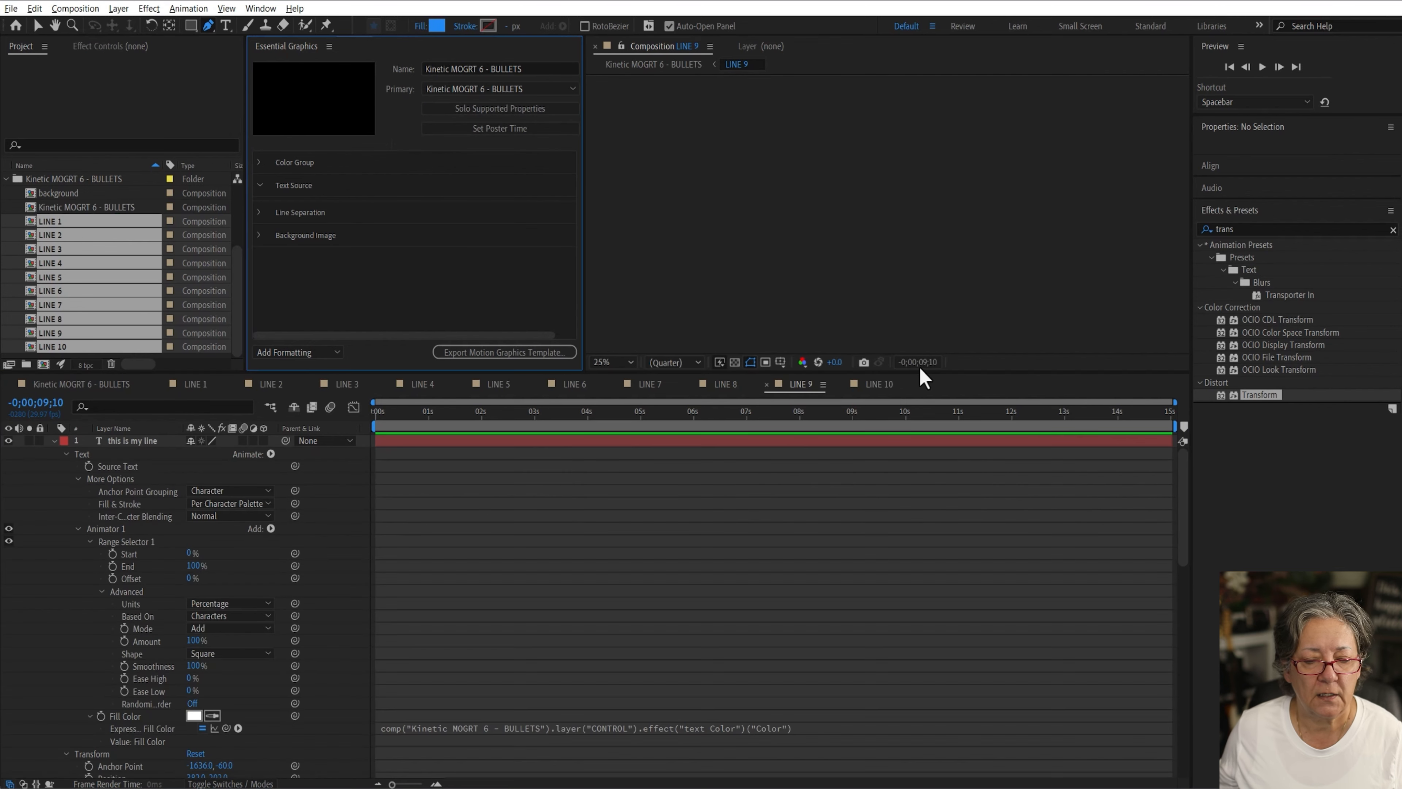
{"action": "left_click", "coordinate": [883, 387]}
{"action": "left_click", "coordinate": [534, 109]}
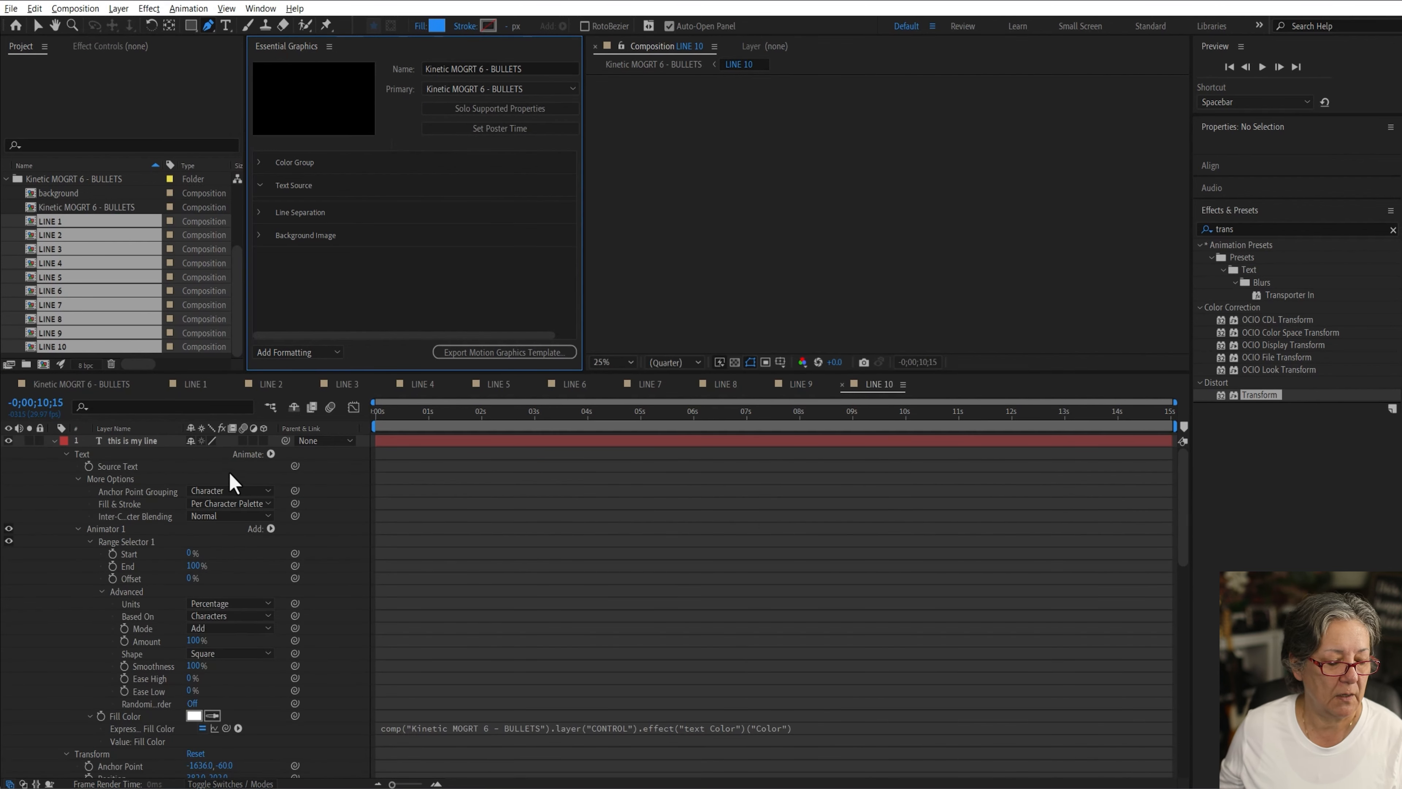
Step: Add LINE 1's Source Text to the Text Source group and rename it Line 1 Text
{"action": "left_click", "coordinate": [194, 384]}
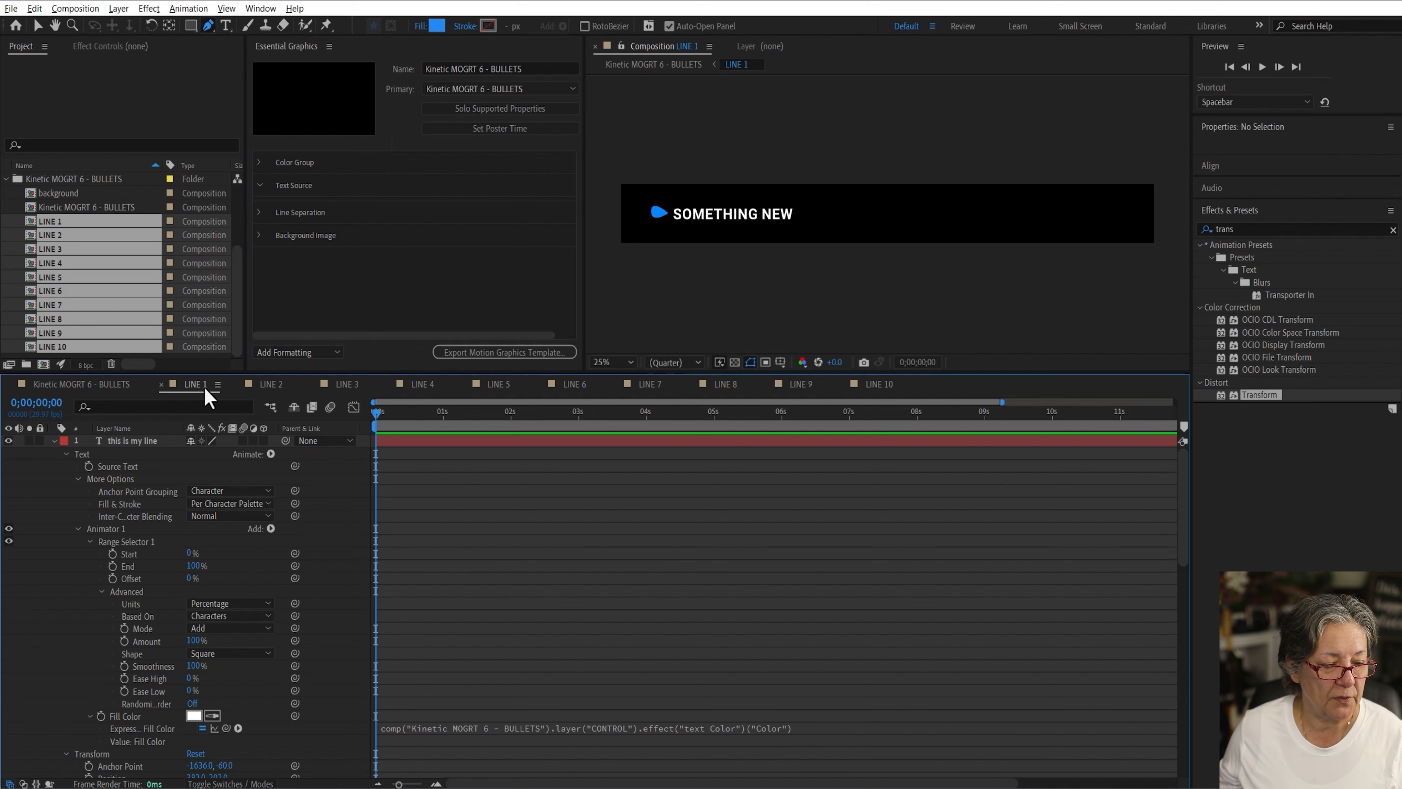
{"action": "left_click_drag", "start_coordinate": [119, 468], "coordinate": [315, 204]}
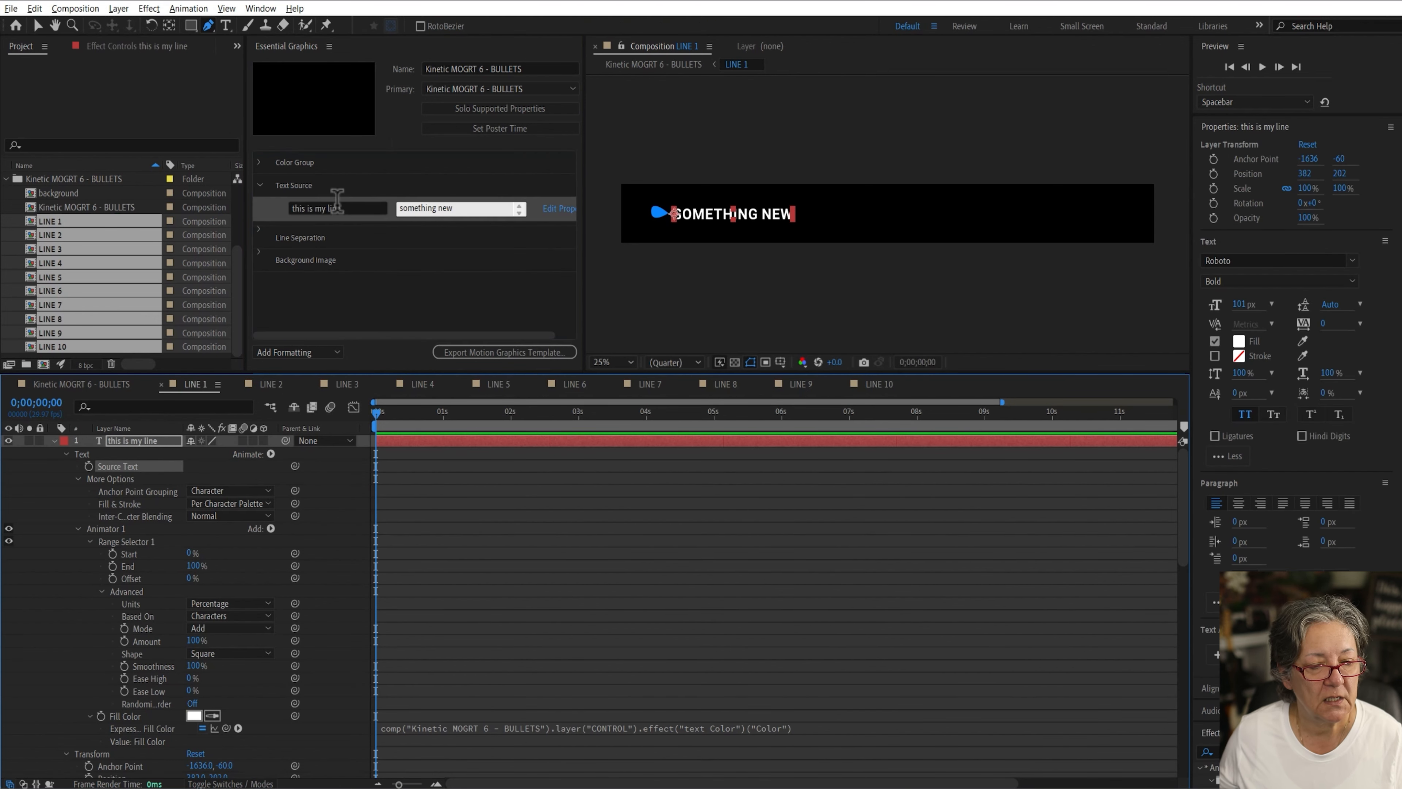
{"action": "left_click", "coordinate": [358, 209]}
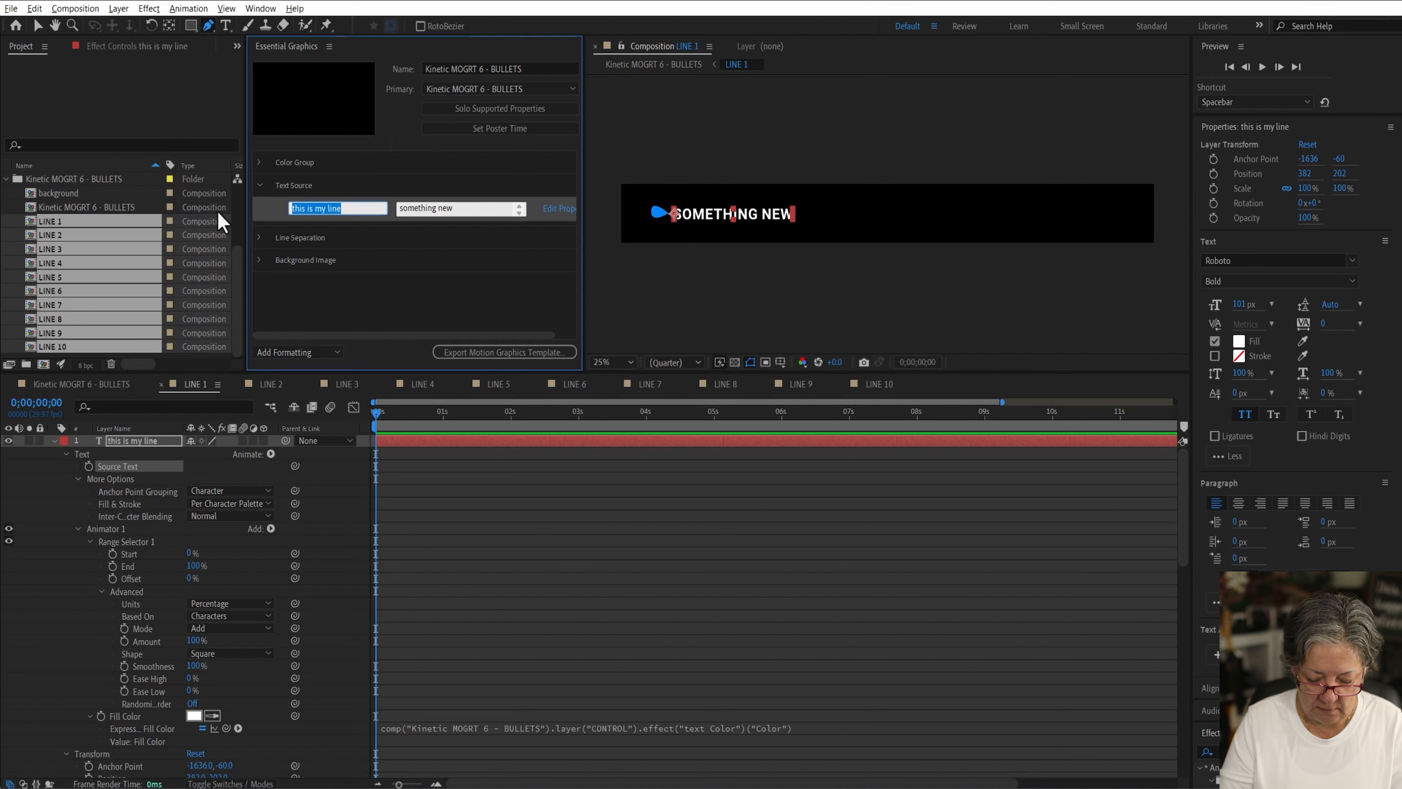
{"action": "type", "text": "line 1 Text"}
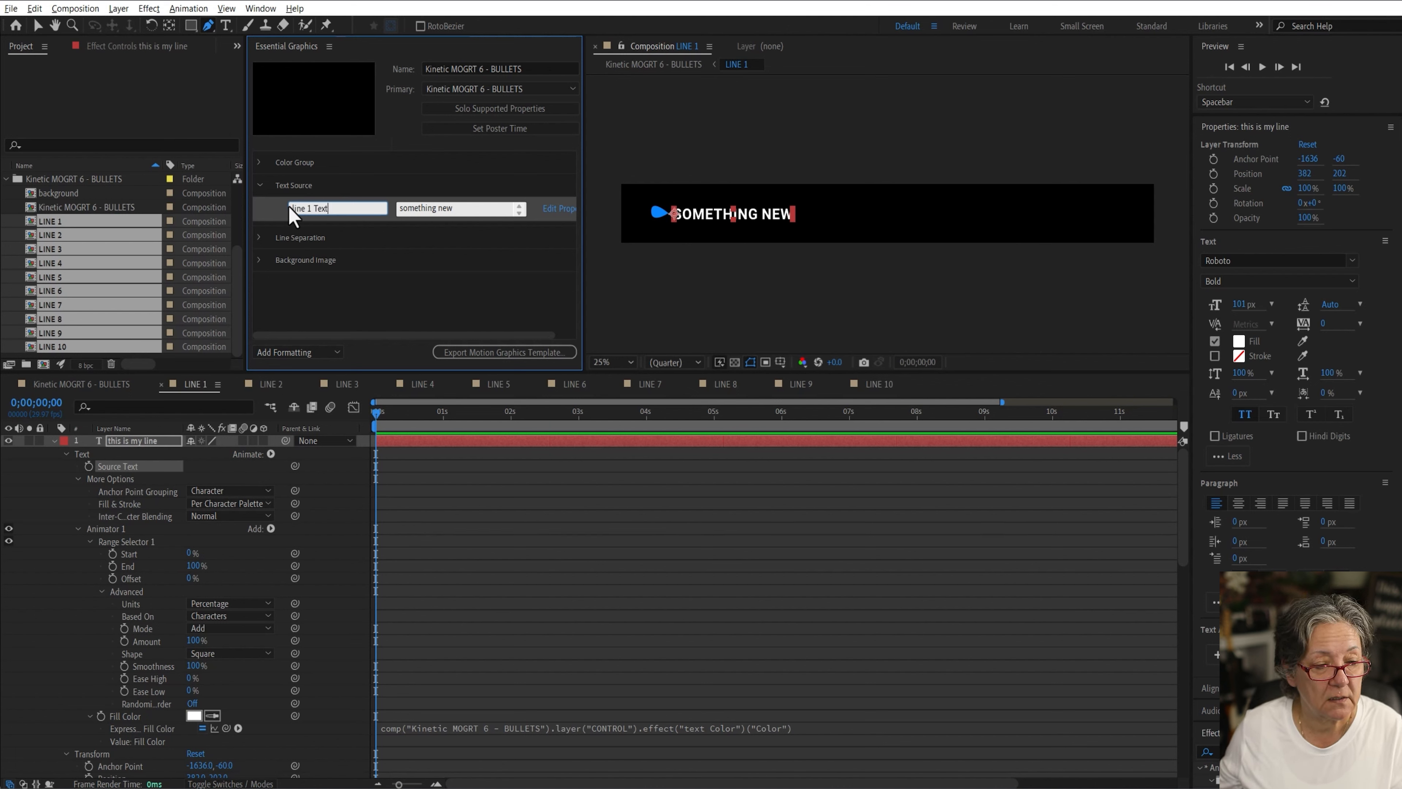
{"action": "left_click_drag", "start_coordinate": [295, 208], "coordinate": [223, 205]}
{"action": "key", "text": "ctrl+c"}
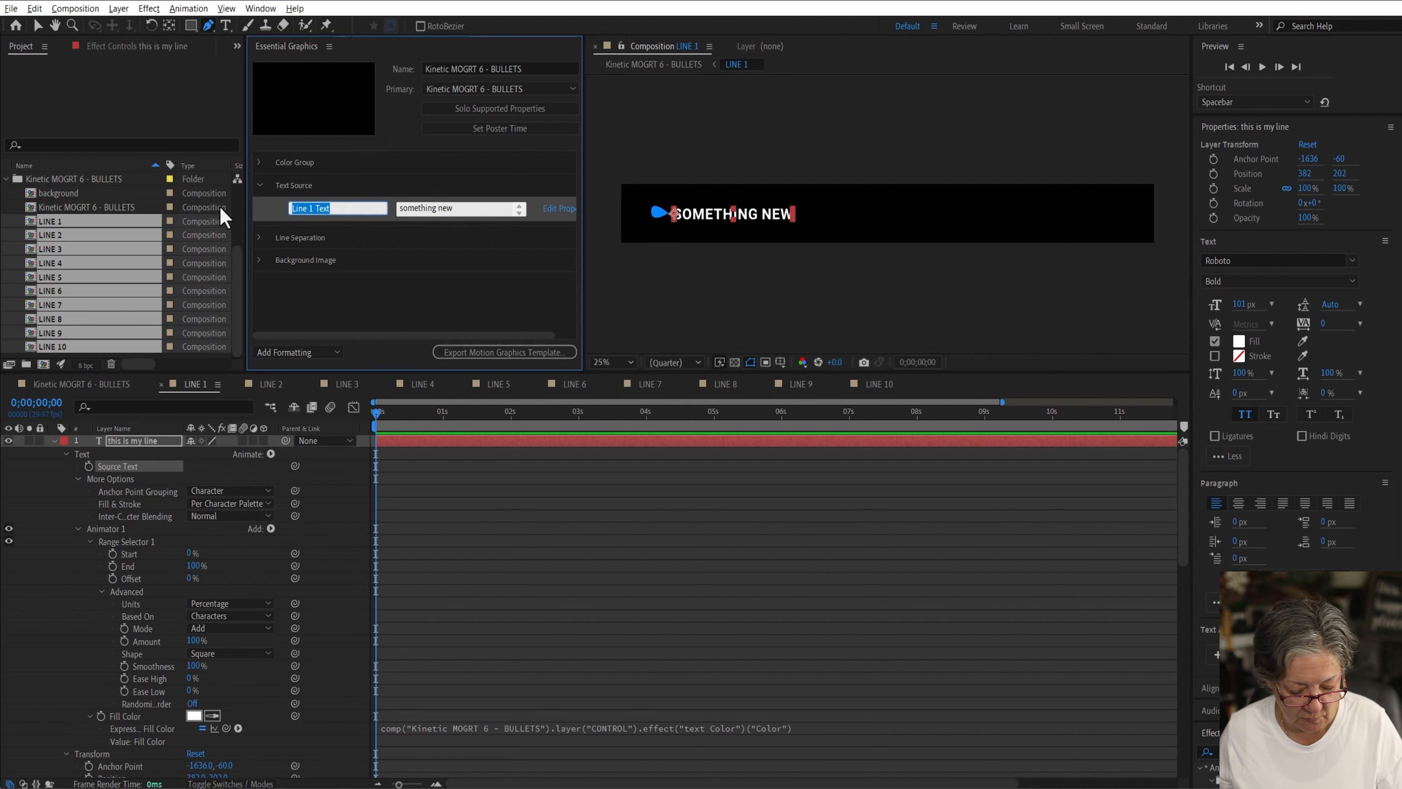
{"action": "left_click", "coordinate": [340, 187]}
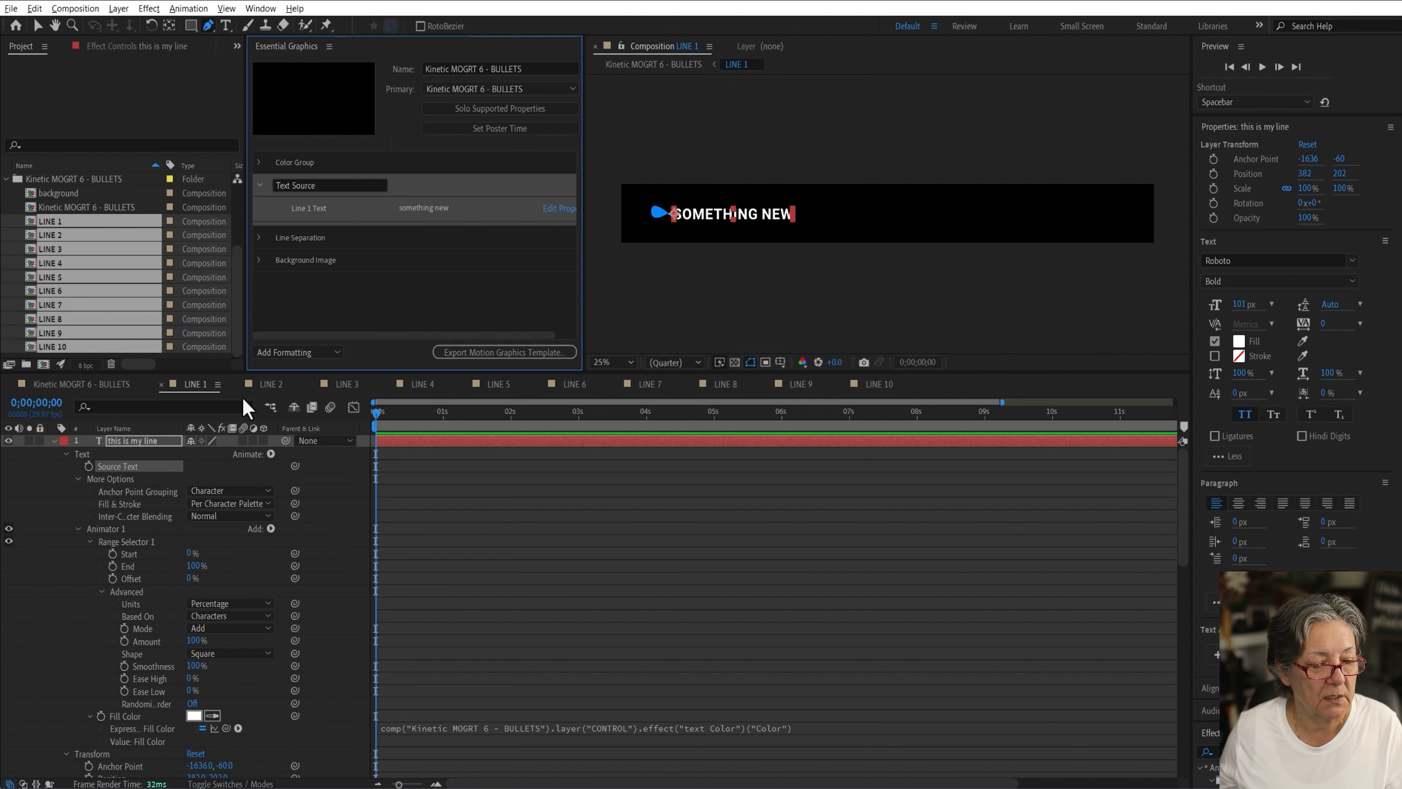
Step: Add LINE 2's Source Text to the Text Source group and paste the copied label into its name
{"action": "left_click", "coordinate": [271, 385]}
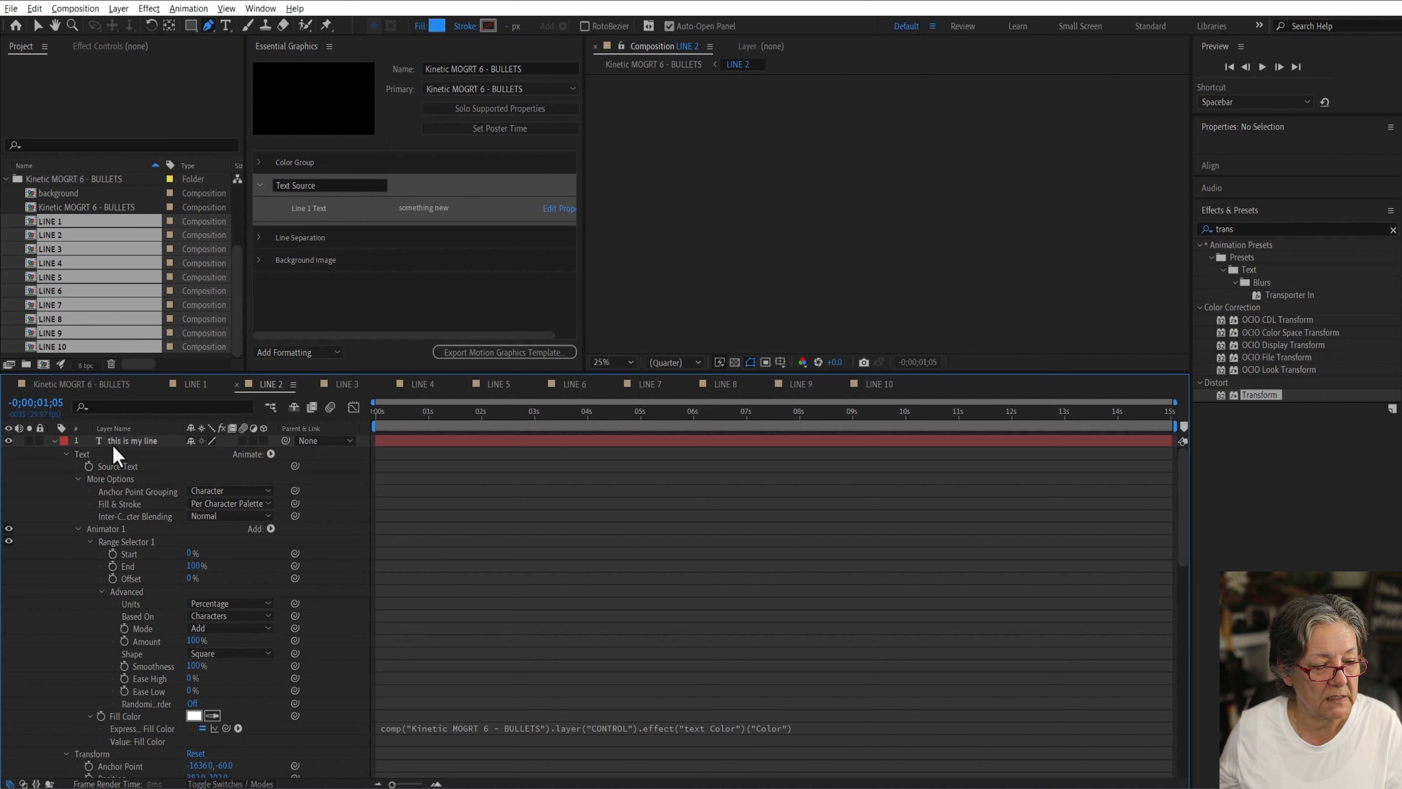
{"action": "left_click_drag", "start_coordinate": [117, 466], "coordinate": [257, 236]}
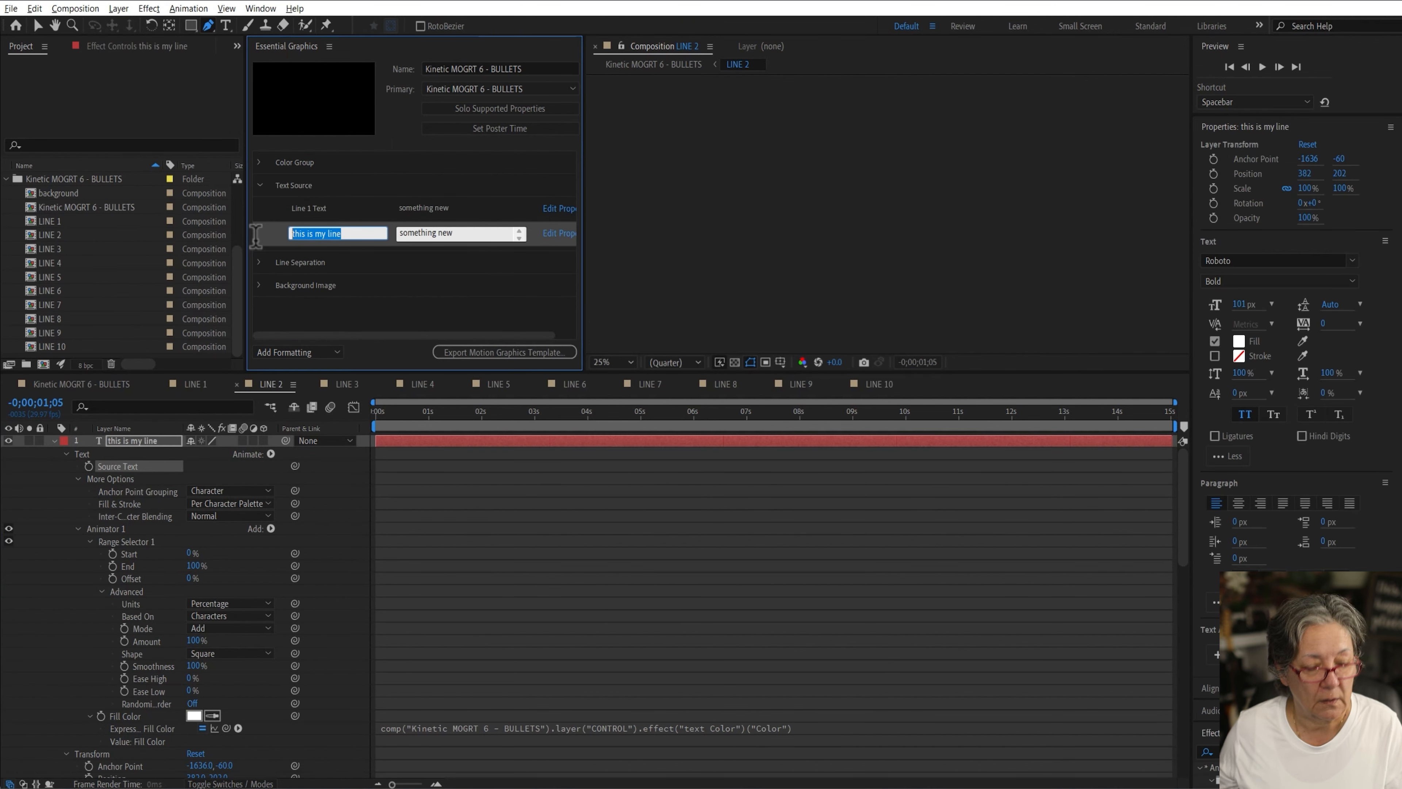
{"action": "key", "text": "ctrl+v"}
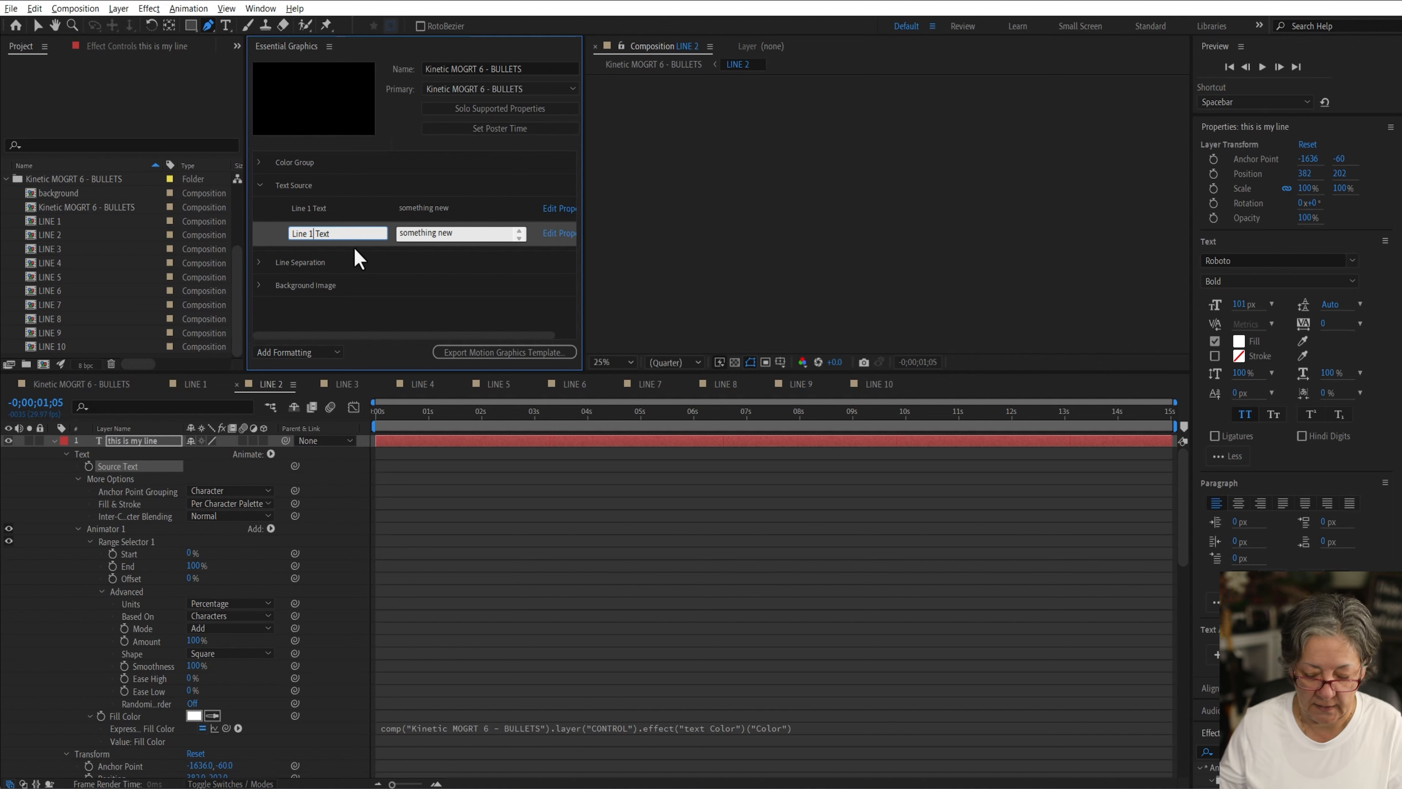
{"action": "left_click", "coordinate": [378, 256]}
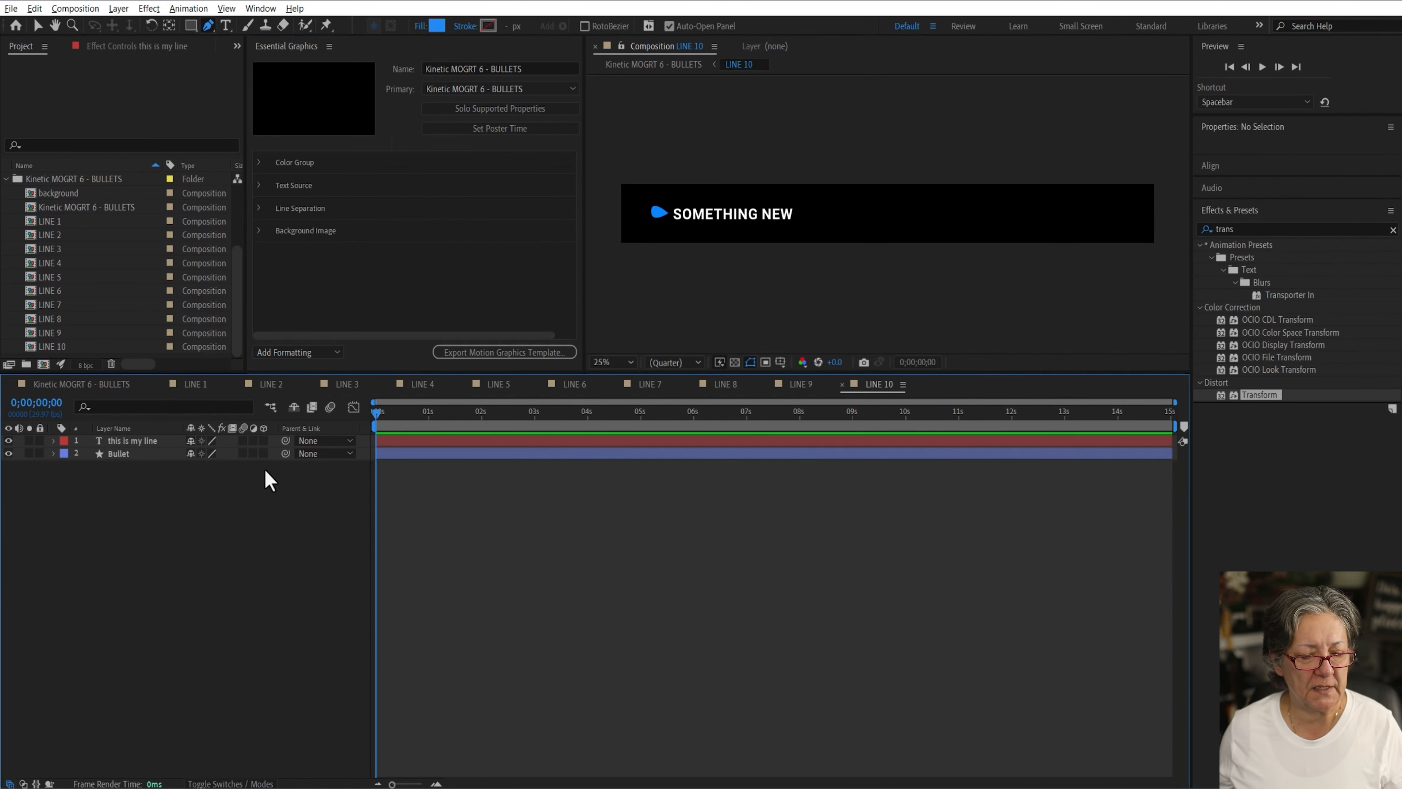
Step: Preview the animation in the Kinetic MOGRT 6 - BULLETS composition
{"action": "left_click", "coordinate": [69, 385]}
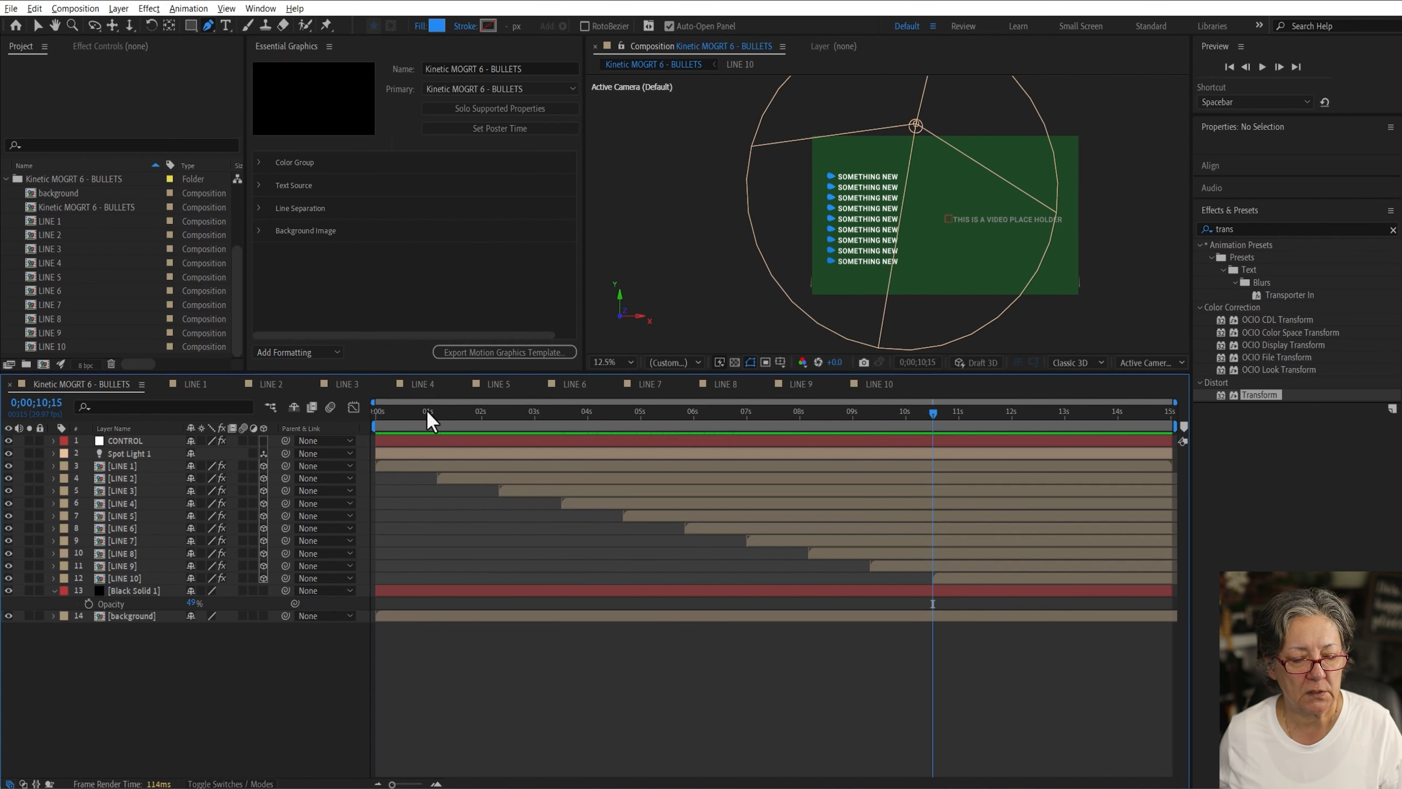
{"action": "left_click_drag", "start_coordinate": [428, 414], "coordinate": [344, 509]}
{"action": "key", "text": "space"}
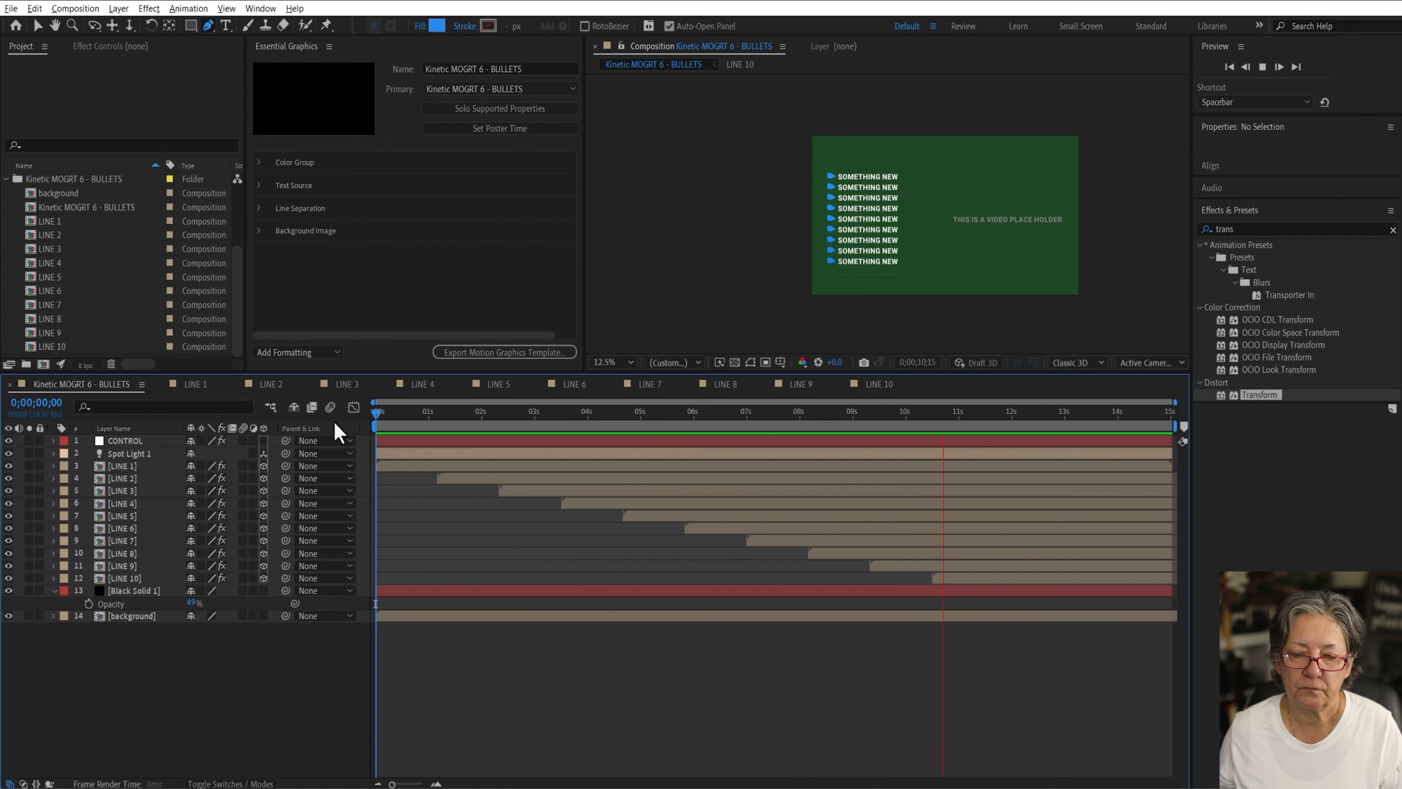
{"action": "key", "text": "space"}
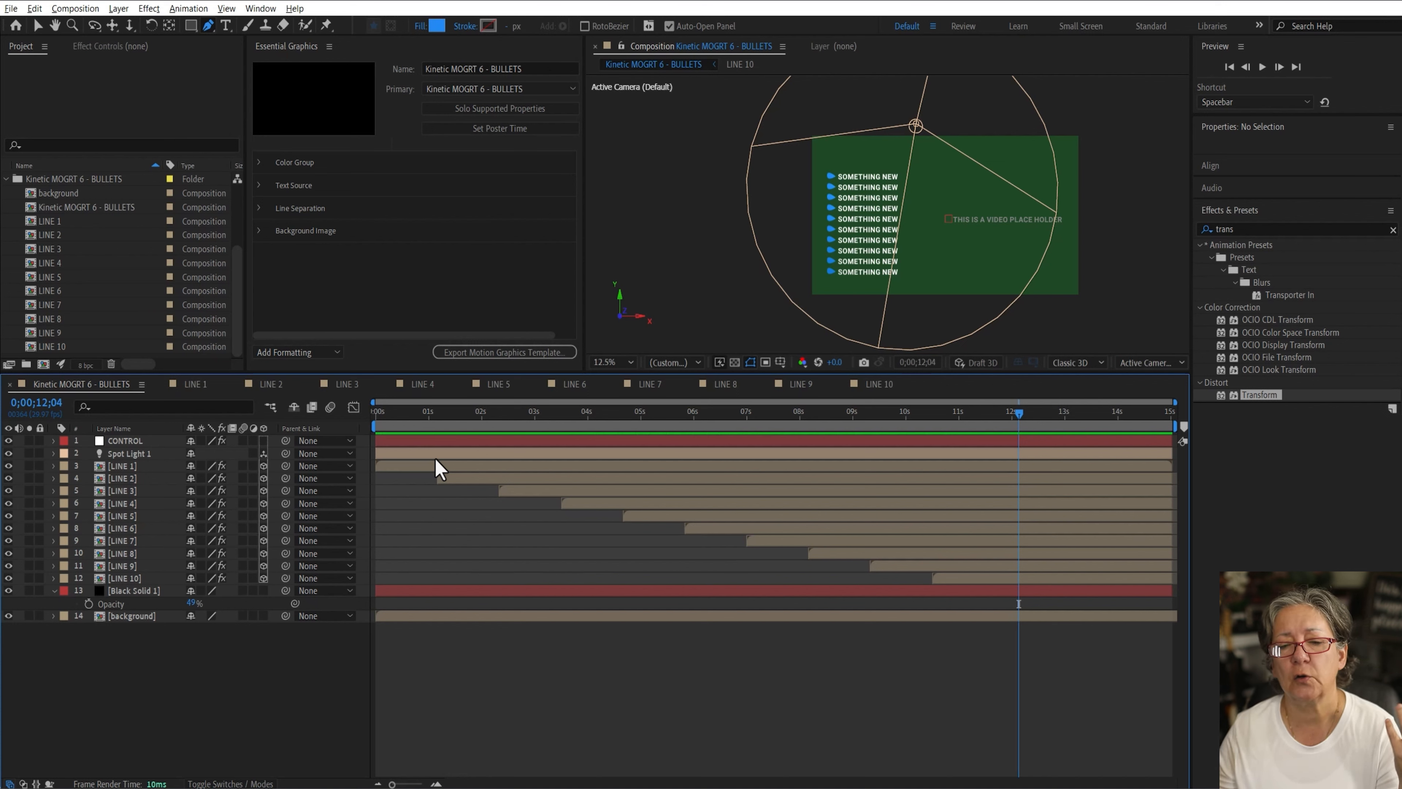
Step: Precompose layers LINE 1 through LINE 10 into a new composition named Lines of Text
{"action": "key", "text": "v"}
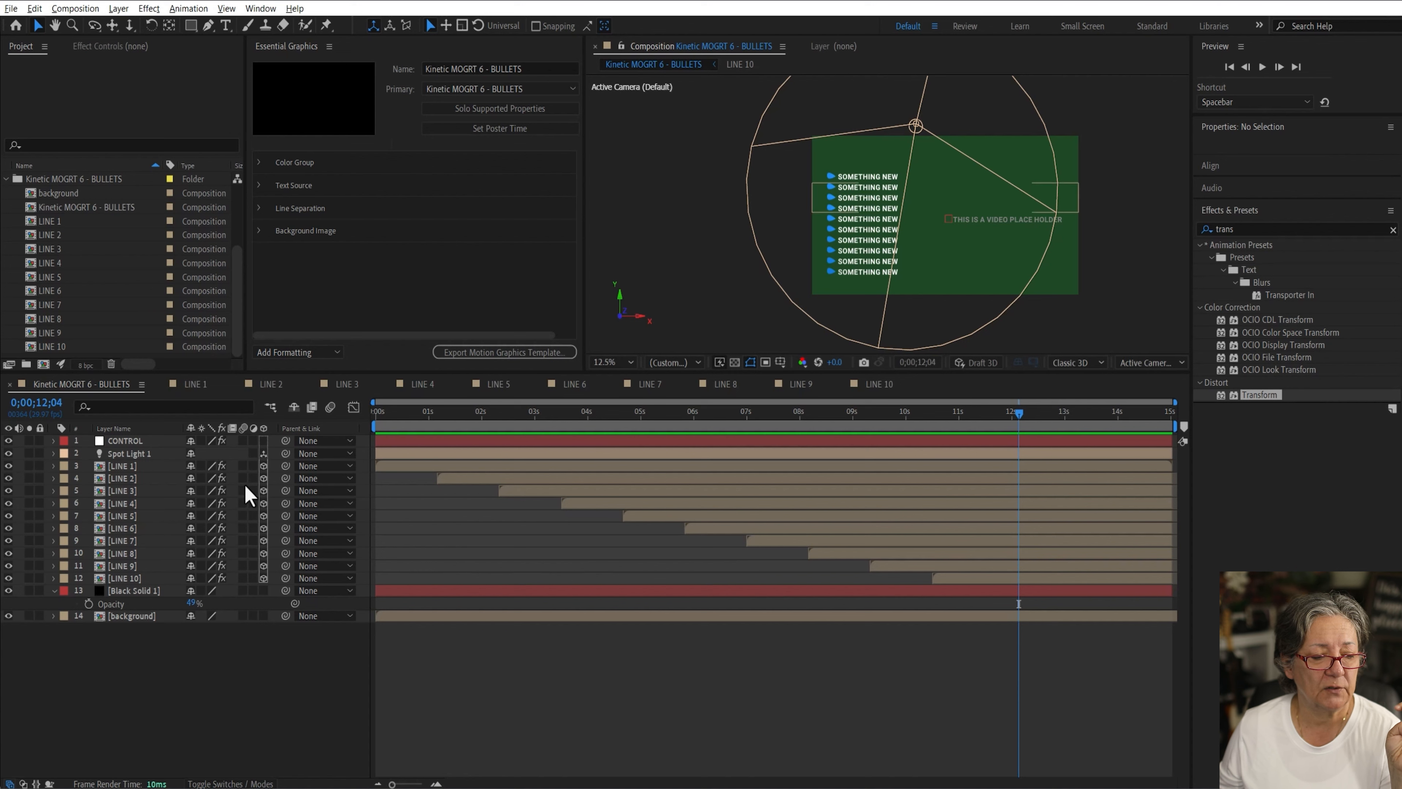
{"action": "left_click", "coordinate": [136, 467]}
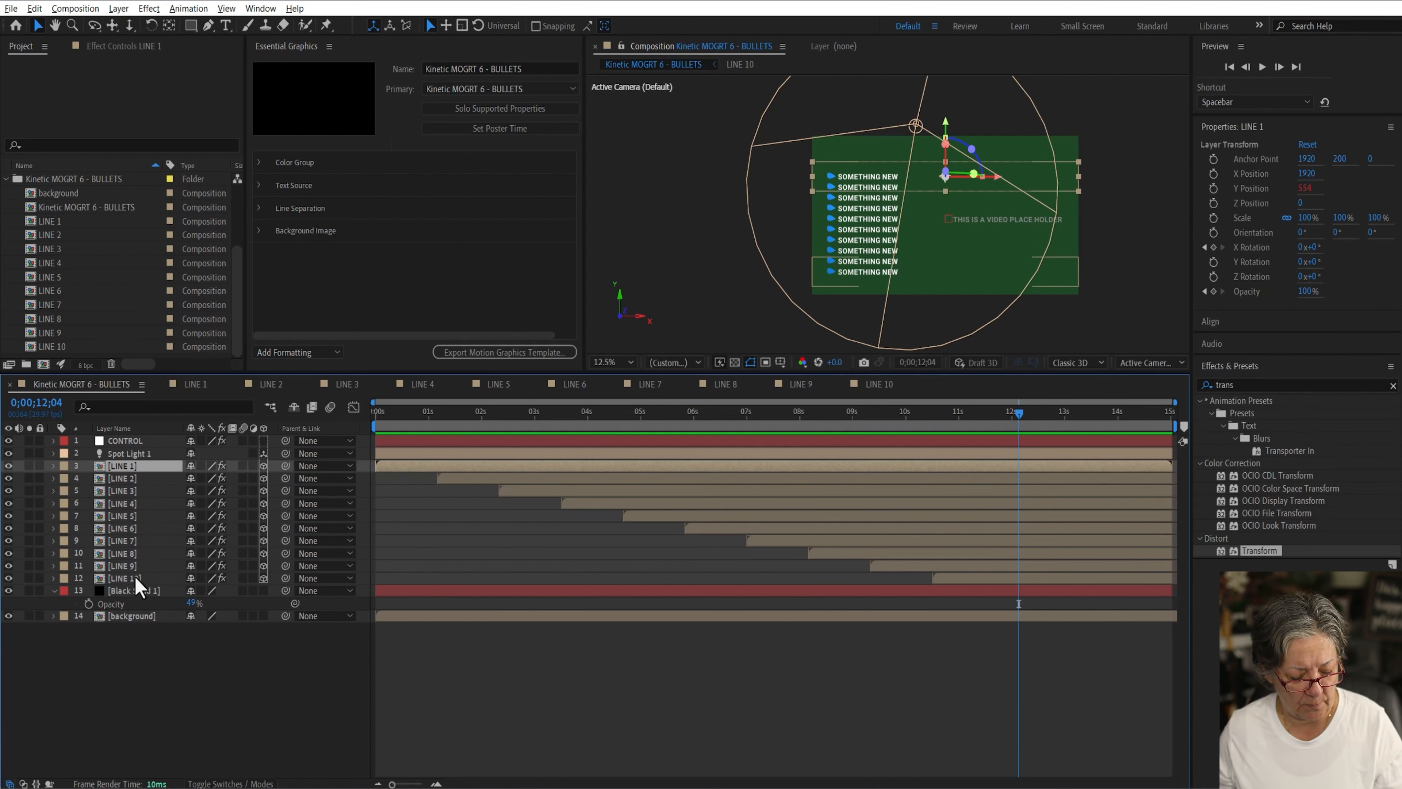
{"action": "left_click", "coordinate": [125, 578], "text": "shift"}
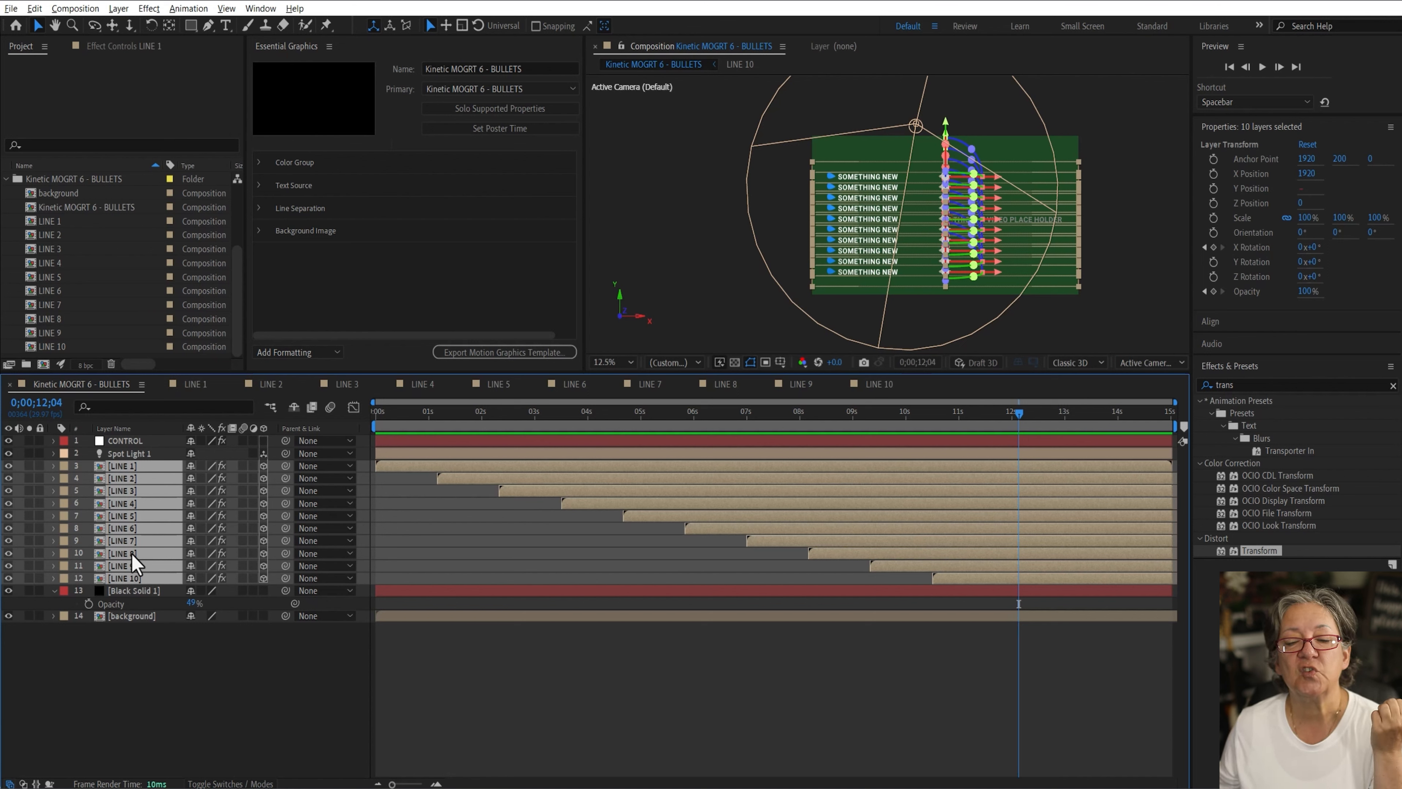
{"action": "key", "text": "ctrl+shift+c"}
{"action": "type", "text": "Lines of Text"}
{"action": "left_click", "coordinate": [762, 470]}
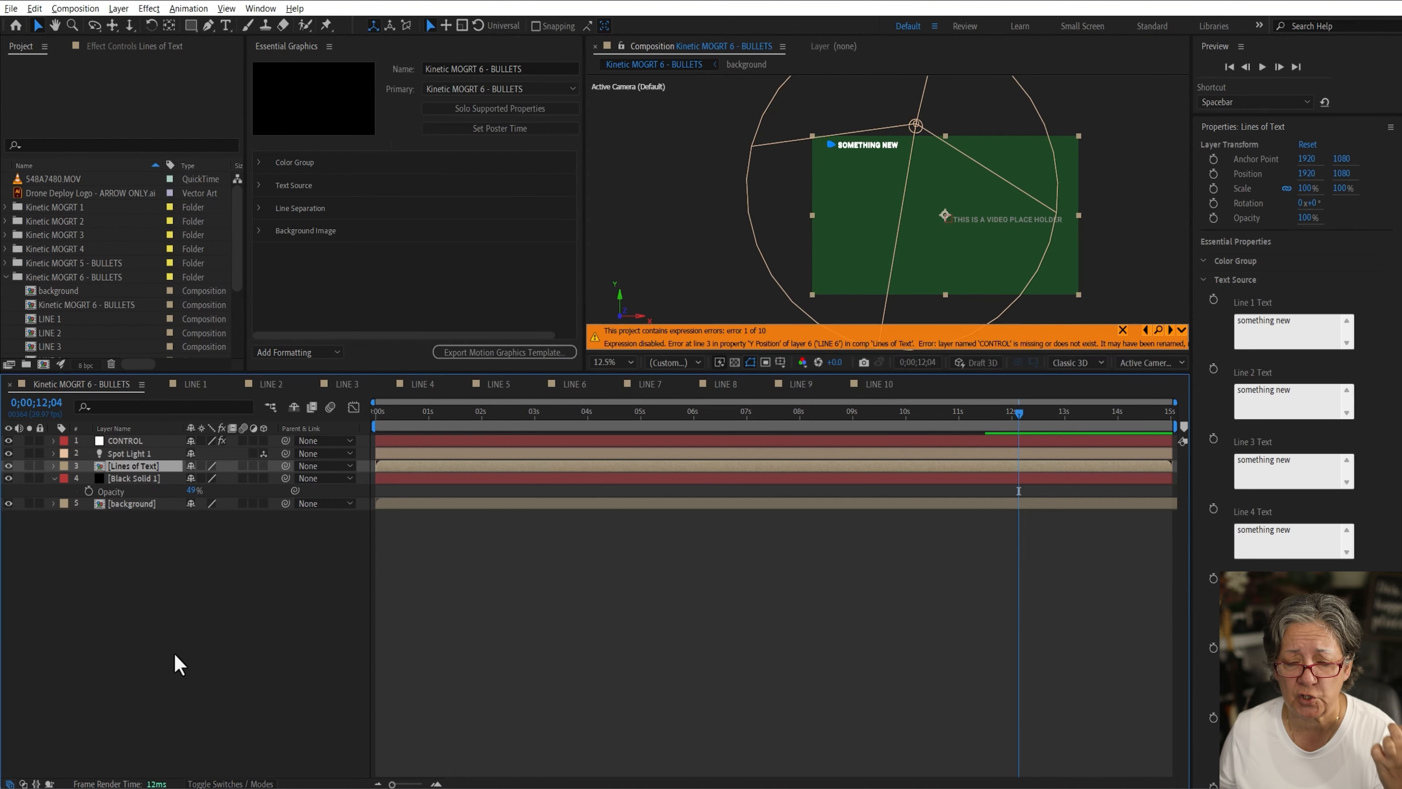
Step: Copy the CONTROL layer from the main composition and paste it into the Lines of Text composition
{"action": "double_click", "coordinate": [99, 466]}
{"action": "left_click", "coordinate": [81, 384]}
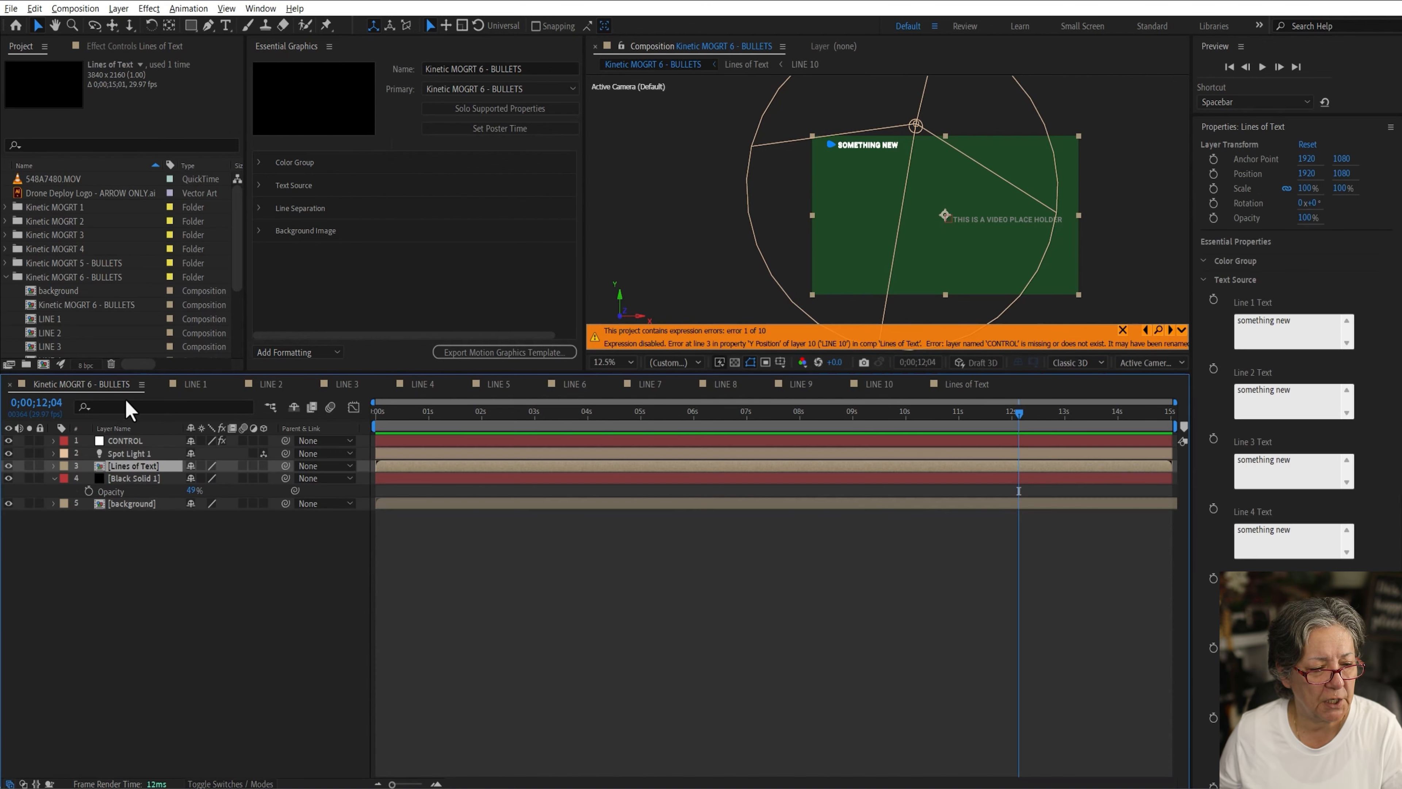
{"action": "left_click", "coordinate": [138, 441]}
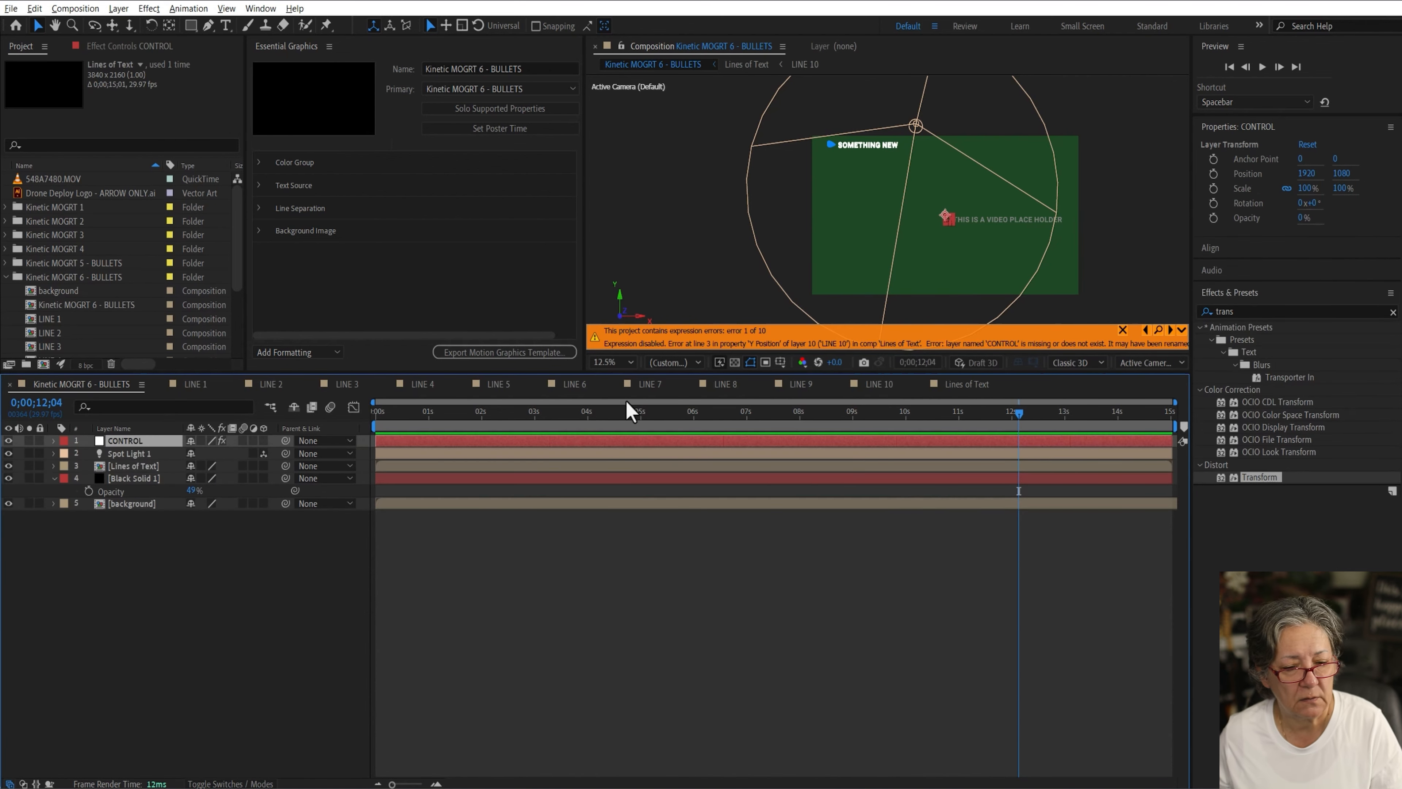
{"action": "left_click", "coordinate": [963, 385]}
{"action": "key", "text": "ctrl+v"}
Step: Expand the Line Separation group and delete its property
{"action": "left_click", "coordinate": [259, 208]}
{"action": "left_click", "coordinate": [405, 229]}
{"action": "key", "text": "Delete"}
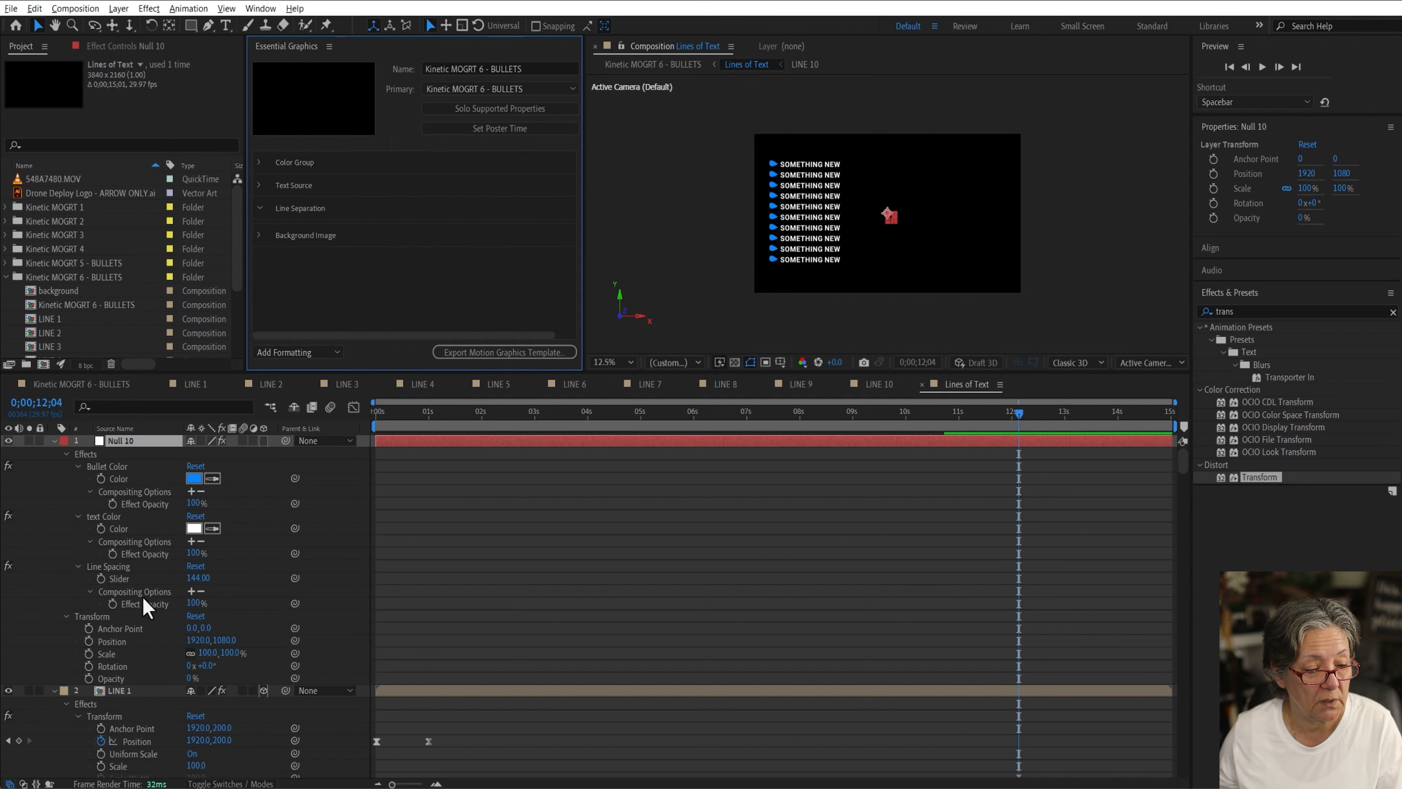
Step: Add the Line Spacing slider to the Line Separation group in Essential Graphics and try adjusting its value
{"action": "left_click_drag", "start_coordinate": [119, 578], "coordinate": [322, 229]}
{"action": "left_click", "coordinate": [343, 229]}
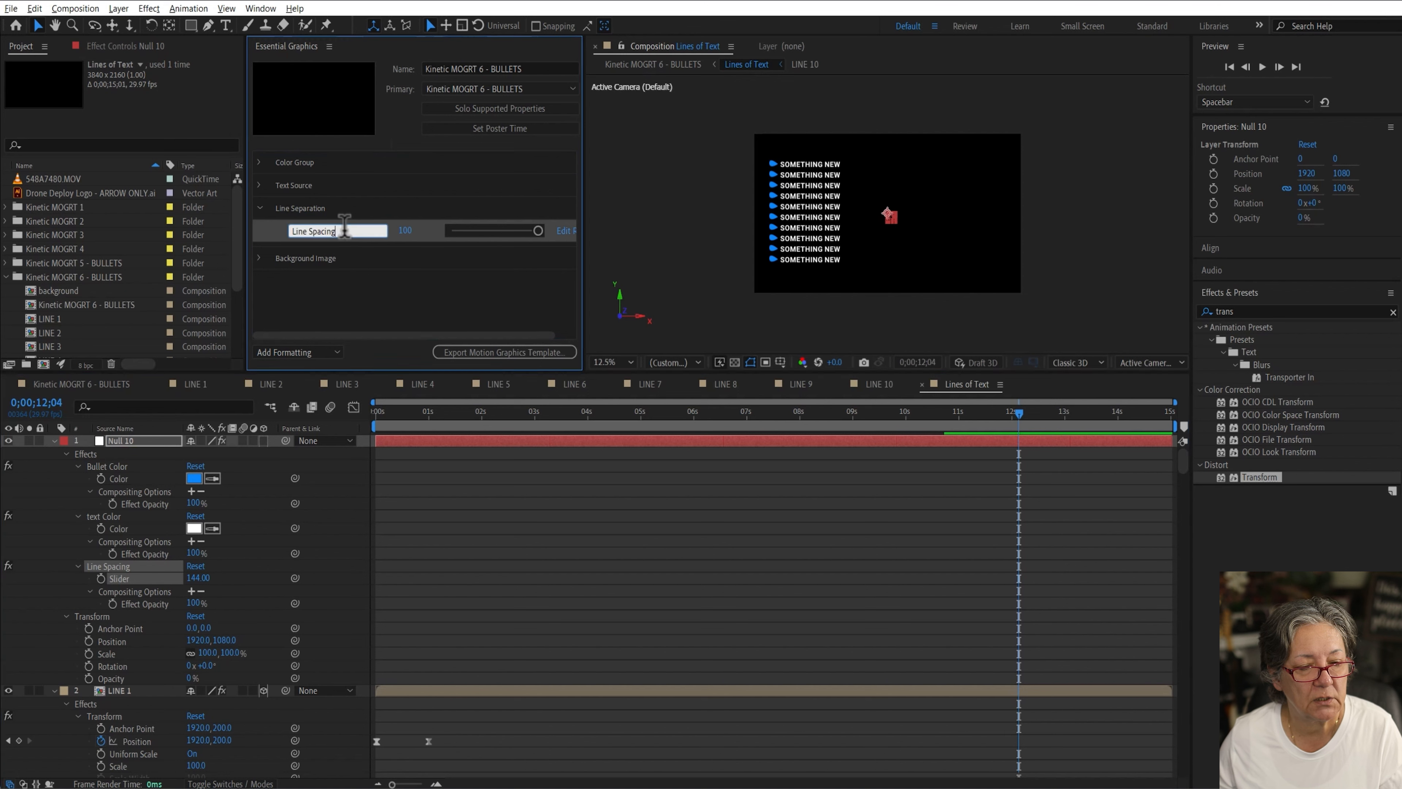
{"action": "key", "text": "Return"}
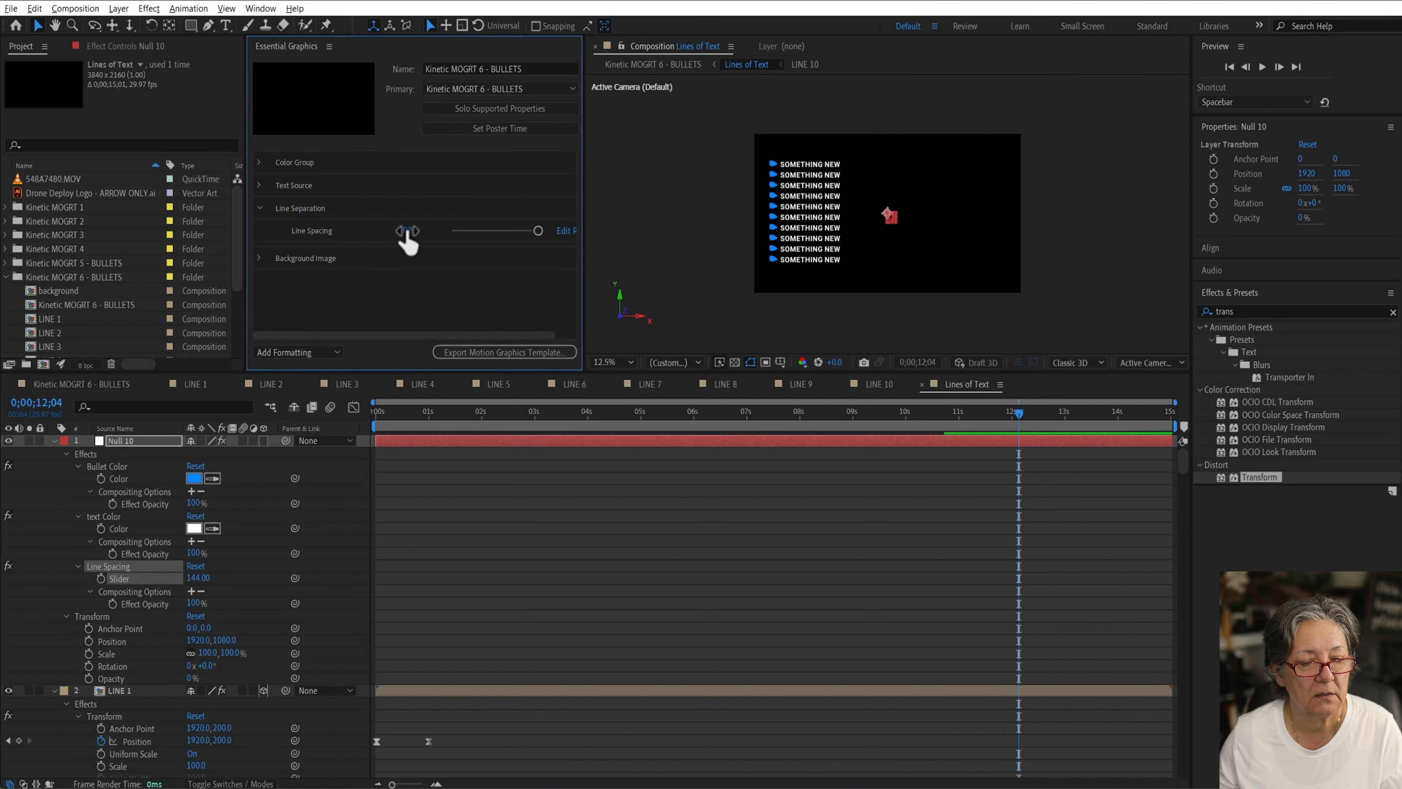
{"action": "left_click_drag", "start_coordinate": [408, 237], "coordinate": [784, 314]}
{"action": "left_click_drag", "start_coordinate": [404, 232], "coordinate": [541, 221]}
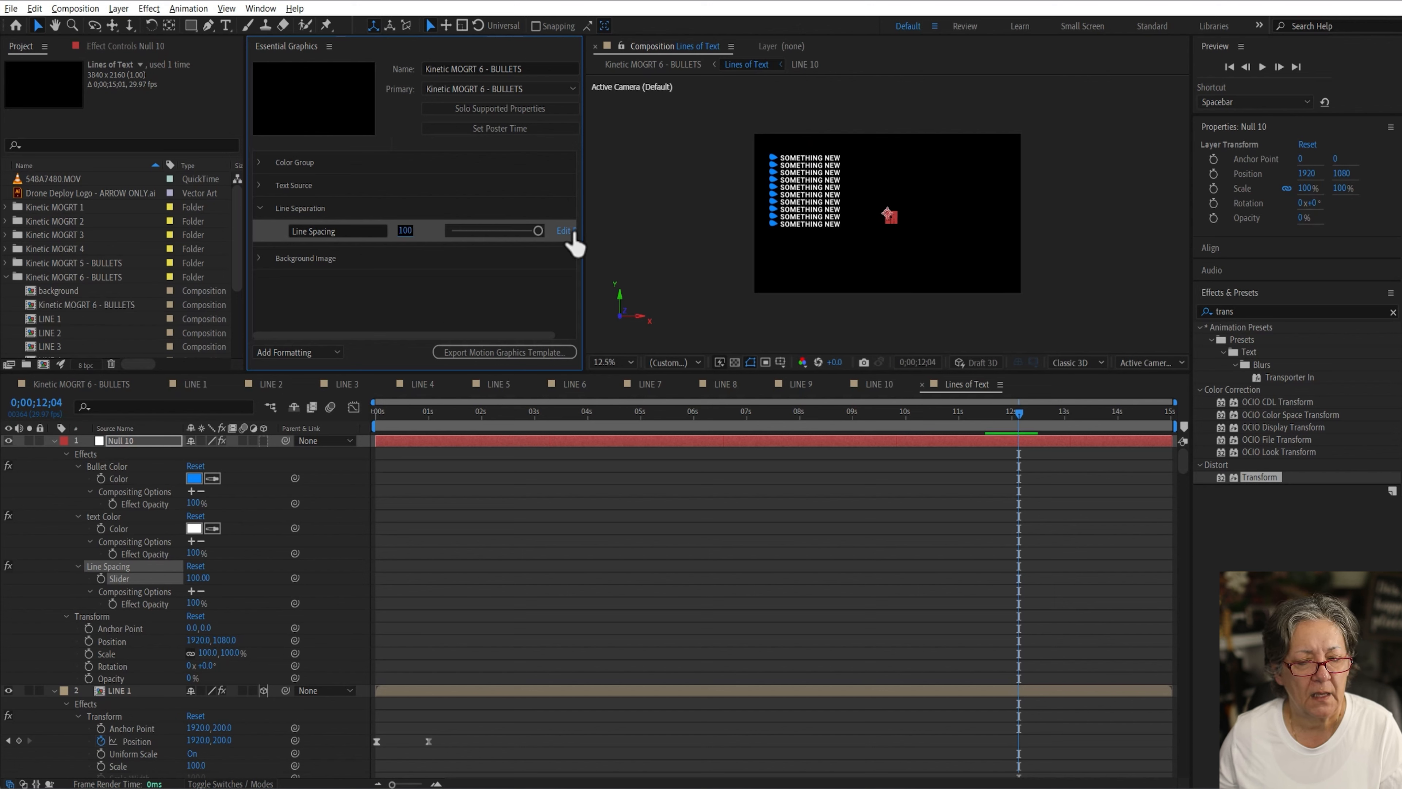
Step: Set the Line Spacing slider range from 0 to 50 and the line spacing to 129
{"action": "left_click", "coordinate": [566, 231]}
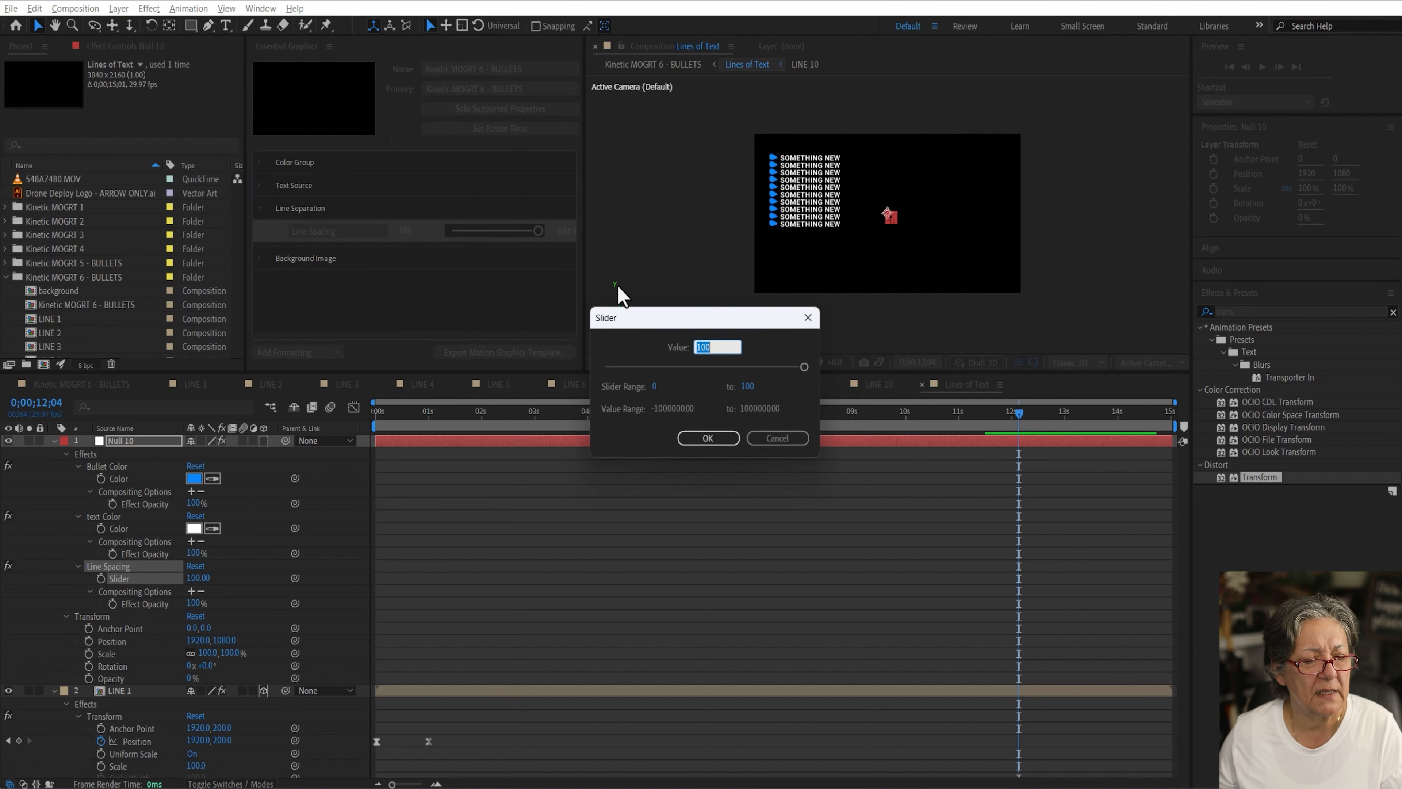
{"action": "left_click", "coordinate": [653, 386]}
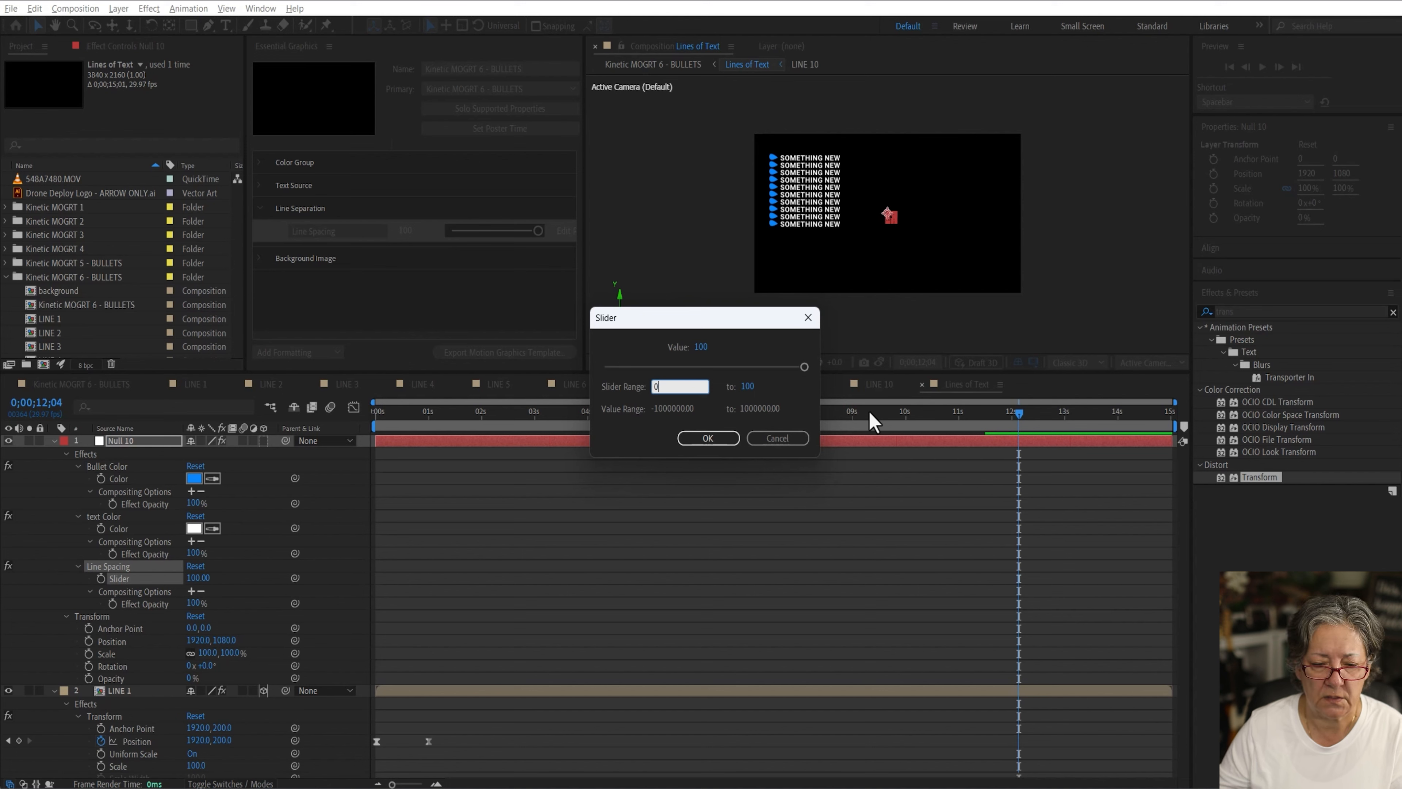
{"action": "left_click", "coordinate": [756, 387]}
{"action": "type", "text": "50"}
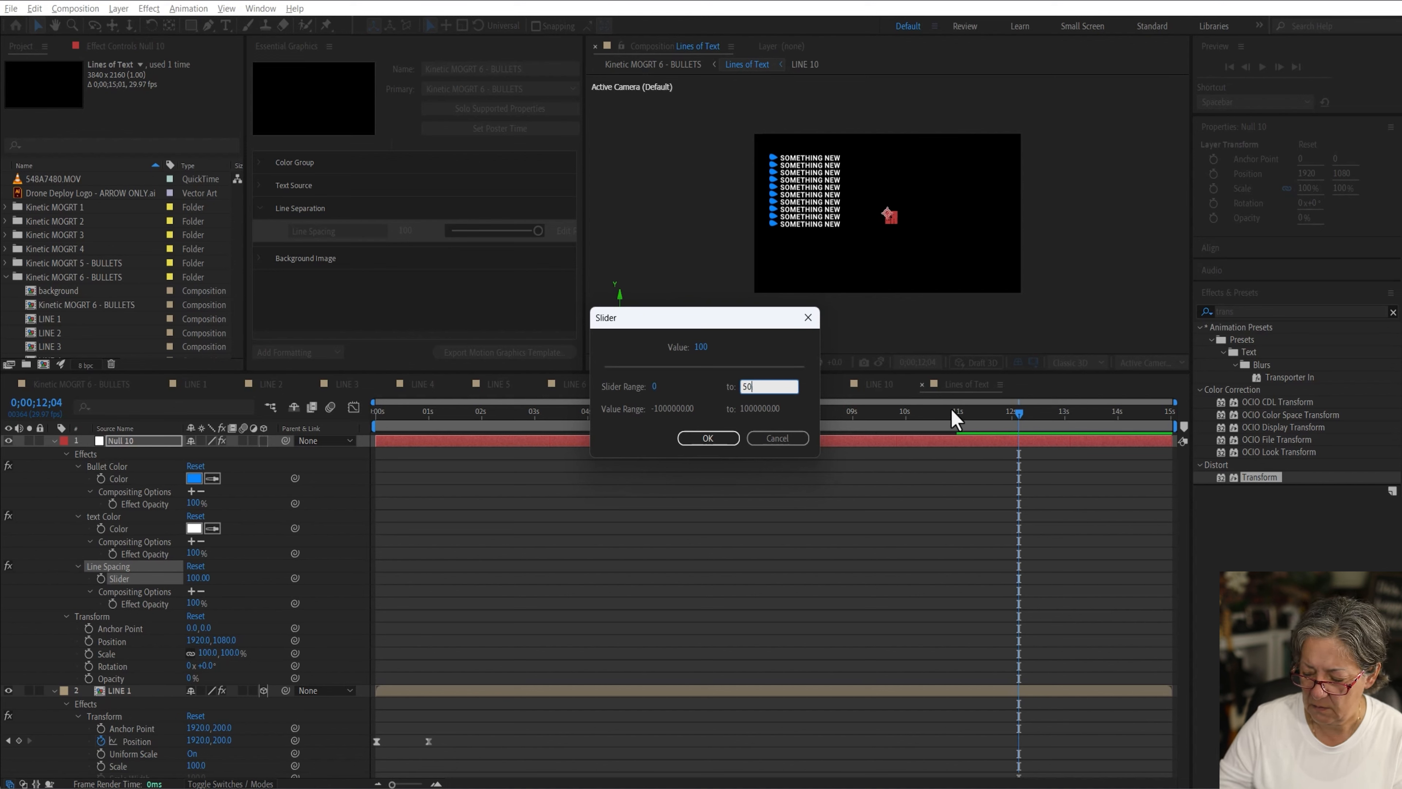
{"action": "key", "text": "Return"}
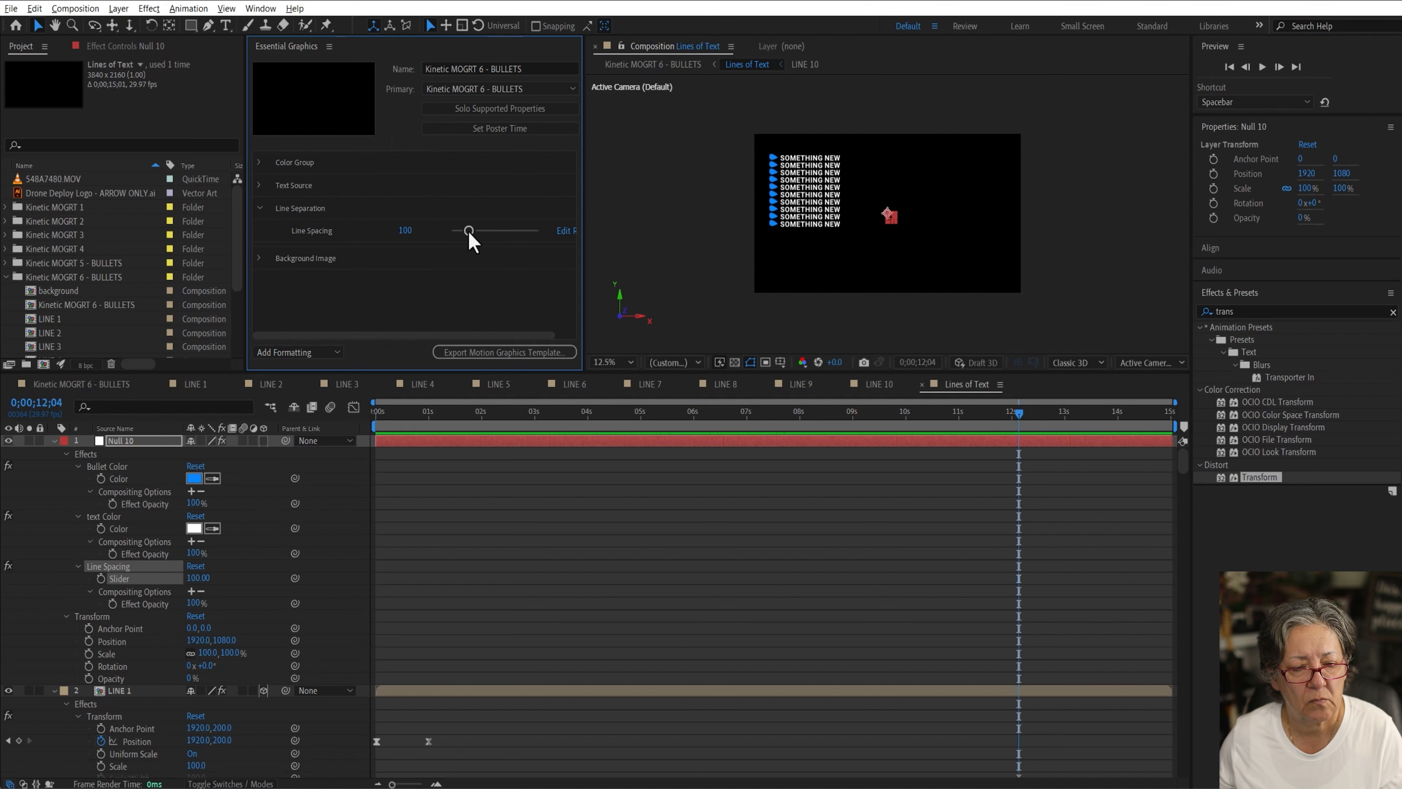
{"action": "left_click_drag", "start_coordinate": [469, 232], "coordinate": [504, 232]}
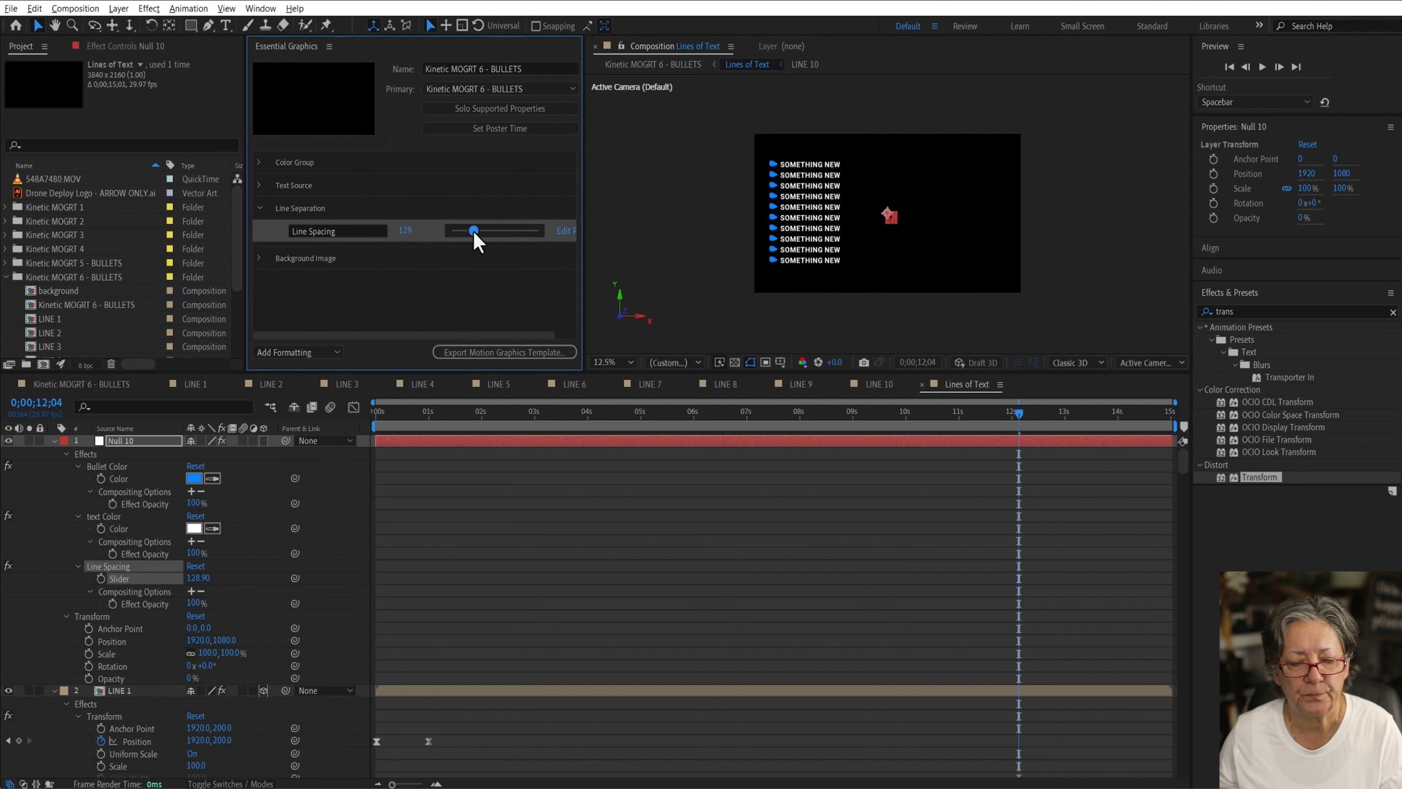
Step: In the main composition, rename the new Essential Graphics group to Bullet Properties
{"action": "left_click", "coordinate": [114, 386]}
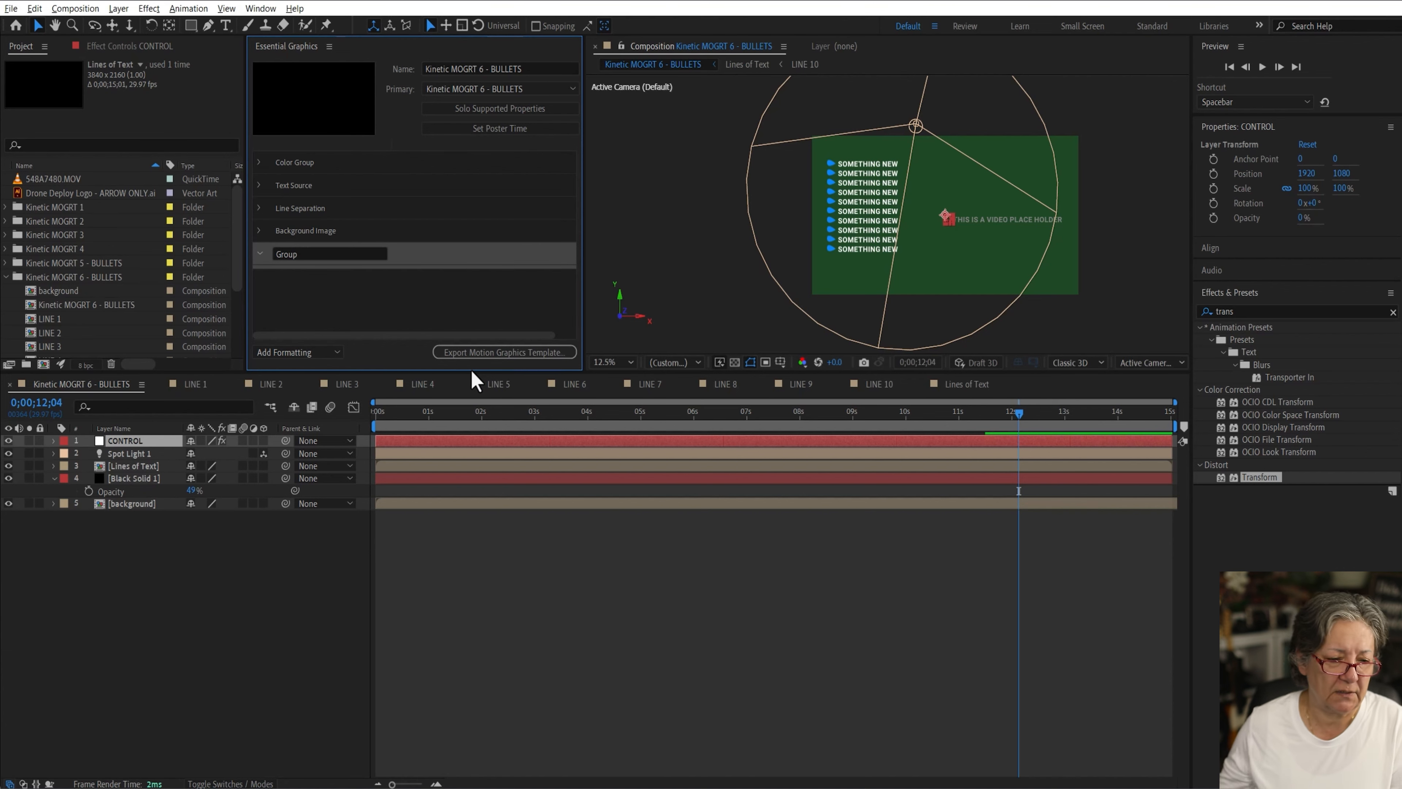
{"action": "double_click", "coordinate": [312, 254]}
{"action": "type", "text": "Bullet Pro"}
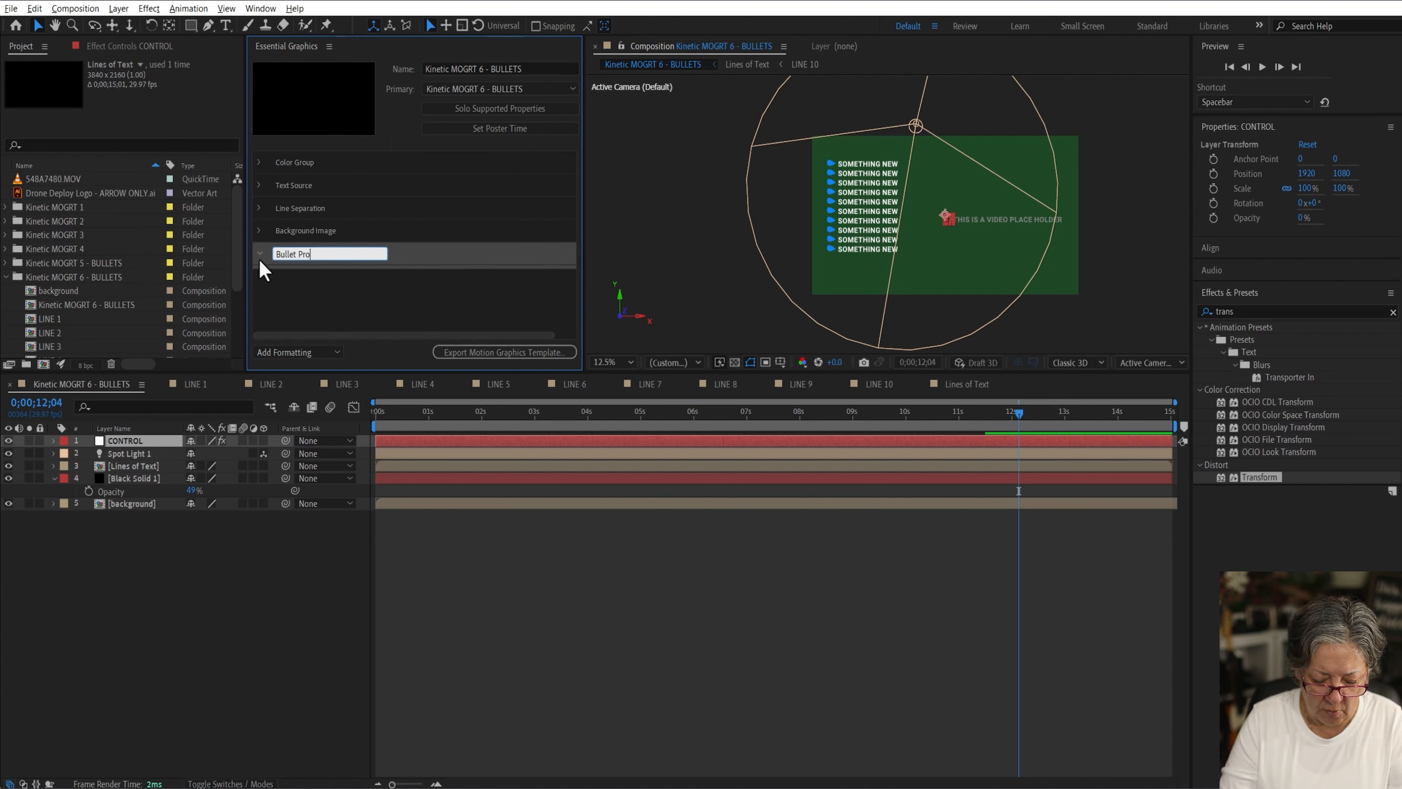
{"action": "type", "text": "perties"}
Step: Add the Lines of Text layer's Scale property to the Bullet Properties group, naming it Scale
{"action": "left_click", "coordinate": [132, 466]}
{"action": "key", "text": "s"}
{"action": "left_click_drag", "start_coordinate": [107, 478], "coordinate": [305, 276]}
{"action": "left_click", "coordinate": [342, 276]}
{"action": "key", "text": "ctrl+a"}
{"action": "type", "text": "B"}
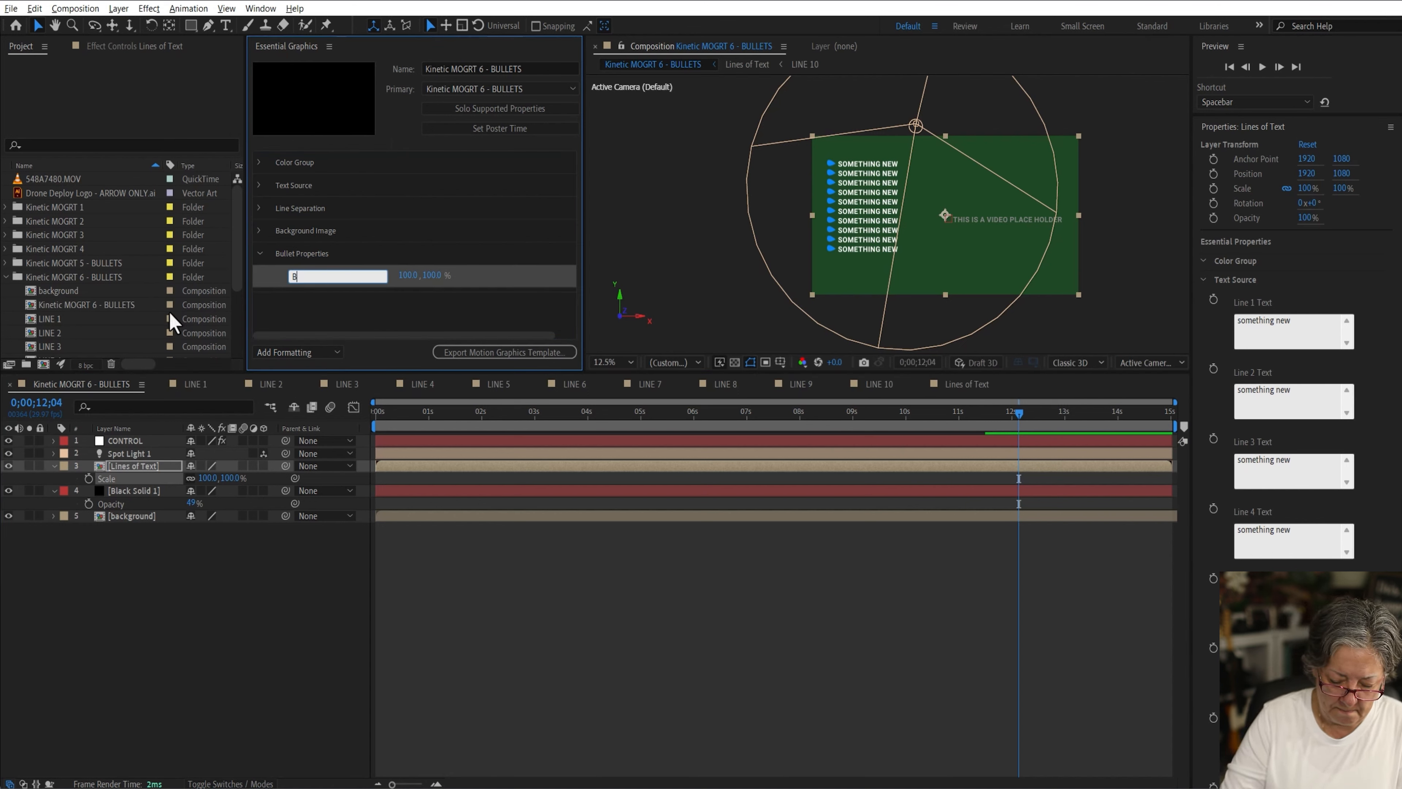
{"action": "type", "text": "ullets S"}
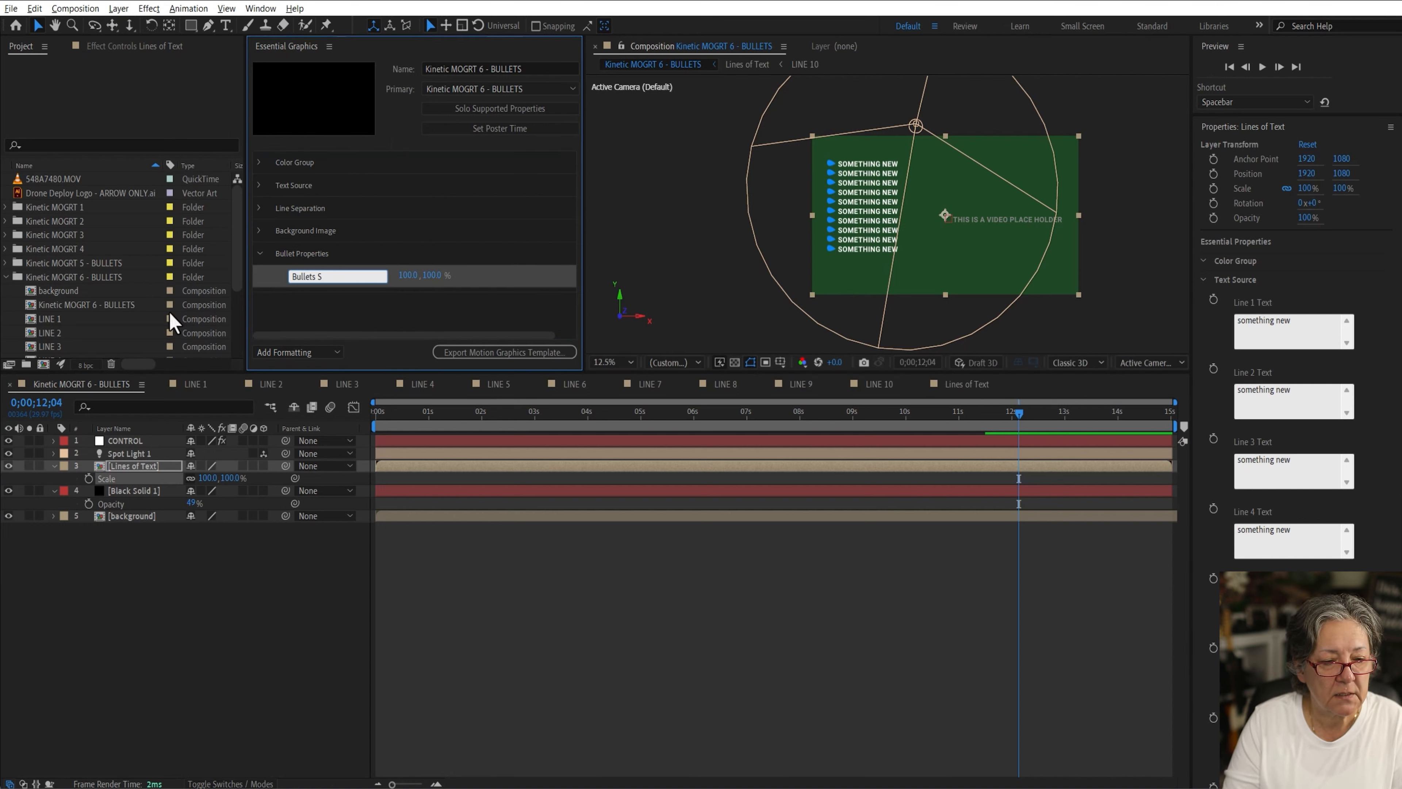
{"action": "key", "text": "BackSpace"}
{"action": "key", "text": "BackSpace"}
{"action": "key", "text": "BackSpace"}
{"action": "key", "text": "BackSpace"}
{"action": "key", "text": "BackSpace"}
{"action": "key", "text": "BackSpace"}
{"action": "key", "text": "BackSpace"}
{"action": "key", "text": "BackSpace"}
{"action": "key", "text": "BackSpace"}
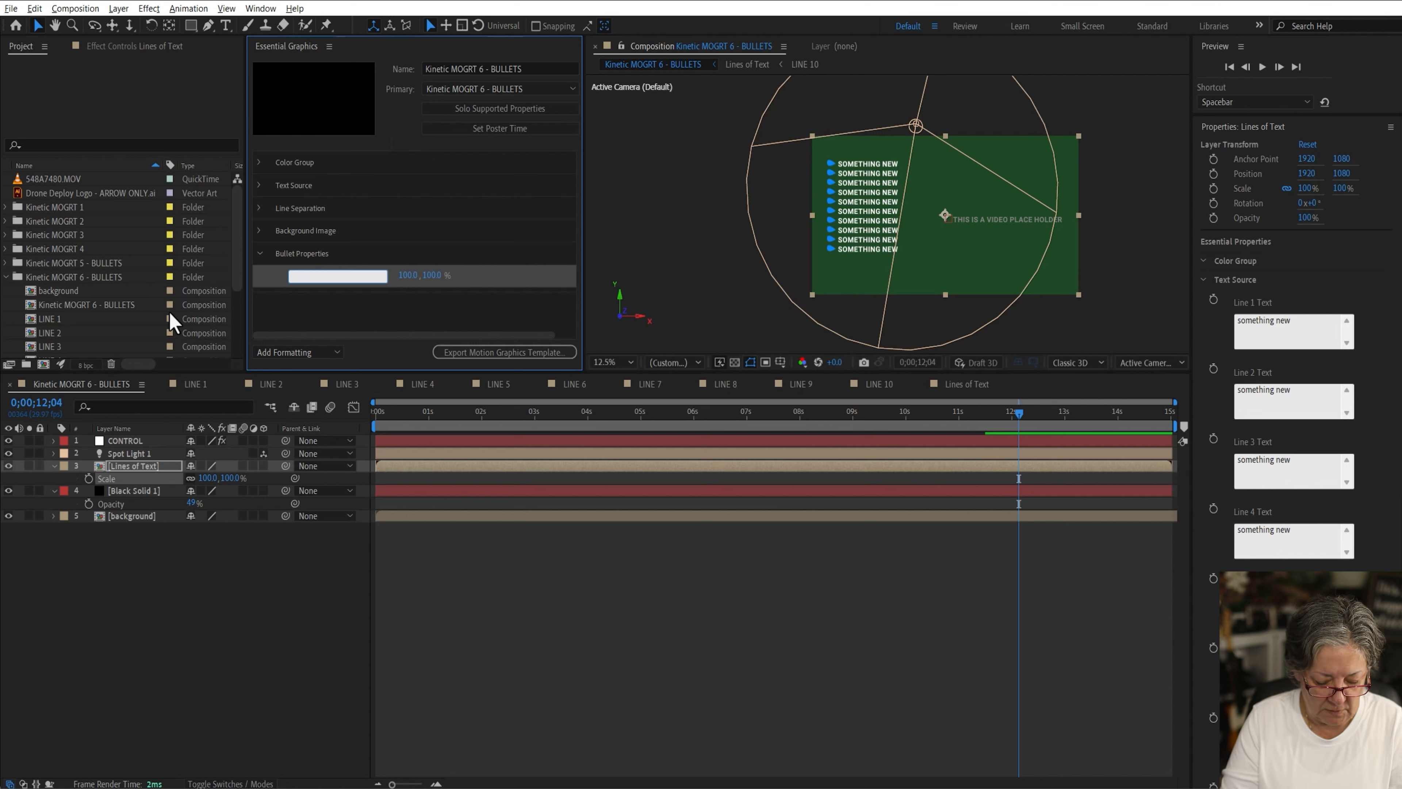
{"action": "type", "text": "Scale"}
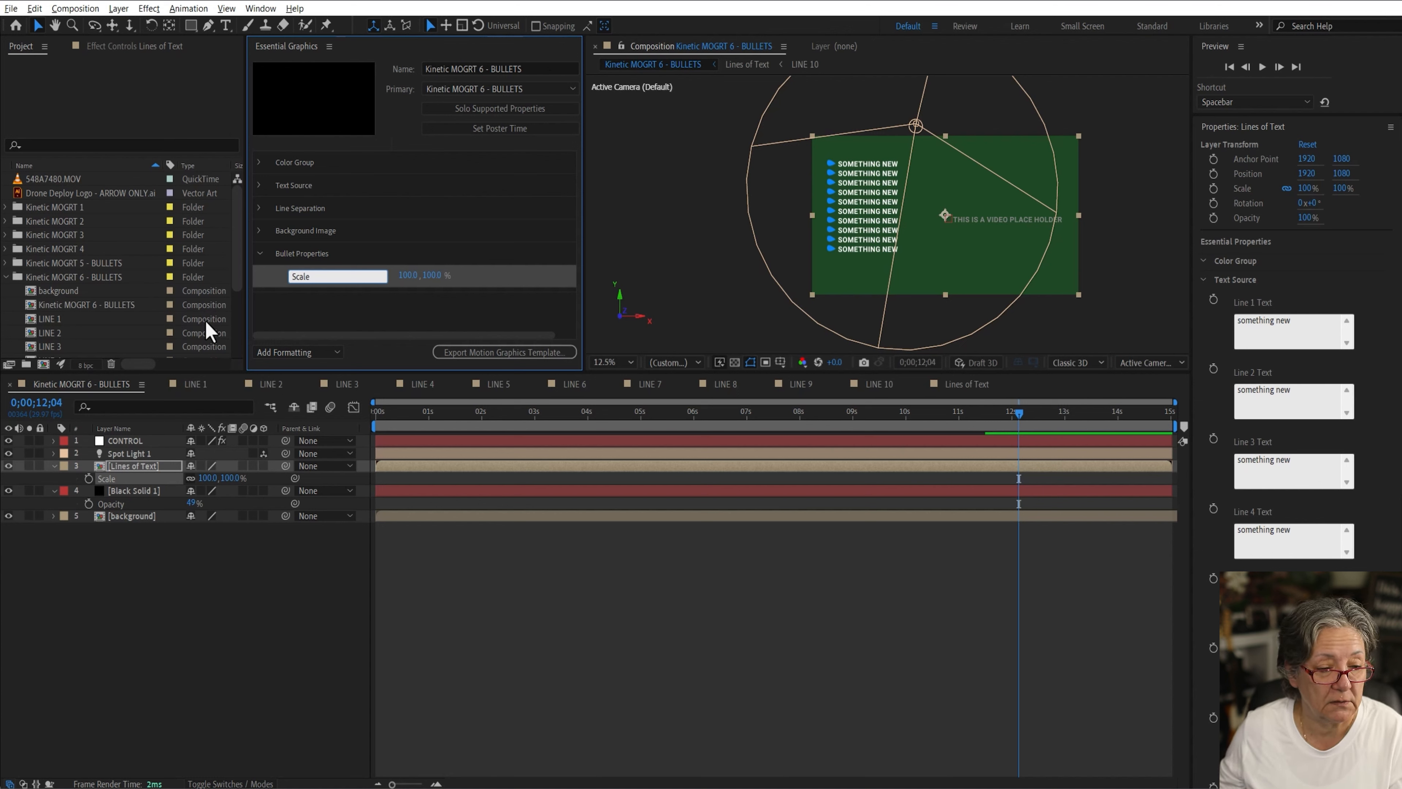
Step: Add the Lines of Text layer's Position property to the Bullet Properties group
{"action": "left_click", "coordinate": [140, 476]}
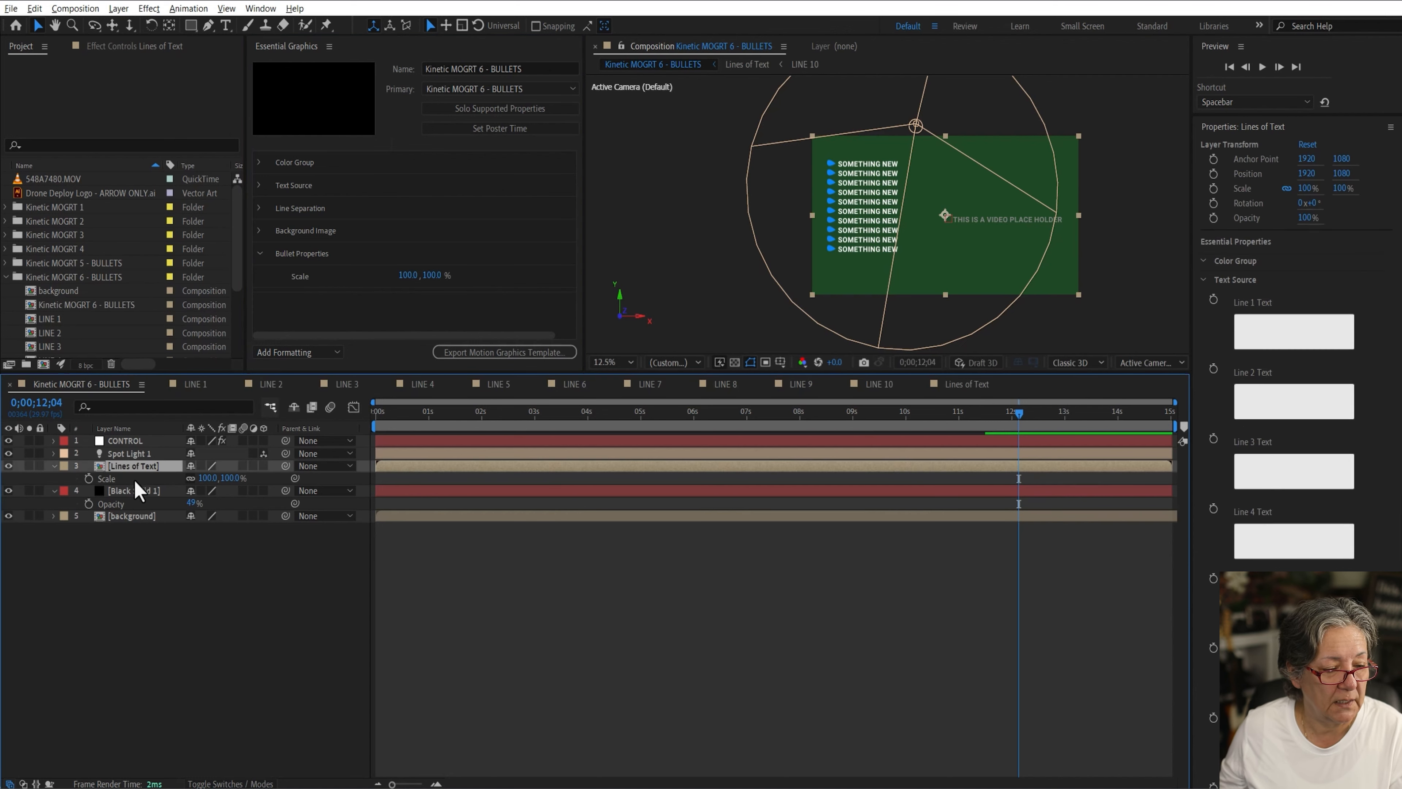
{"action": "key", "text": "p"}
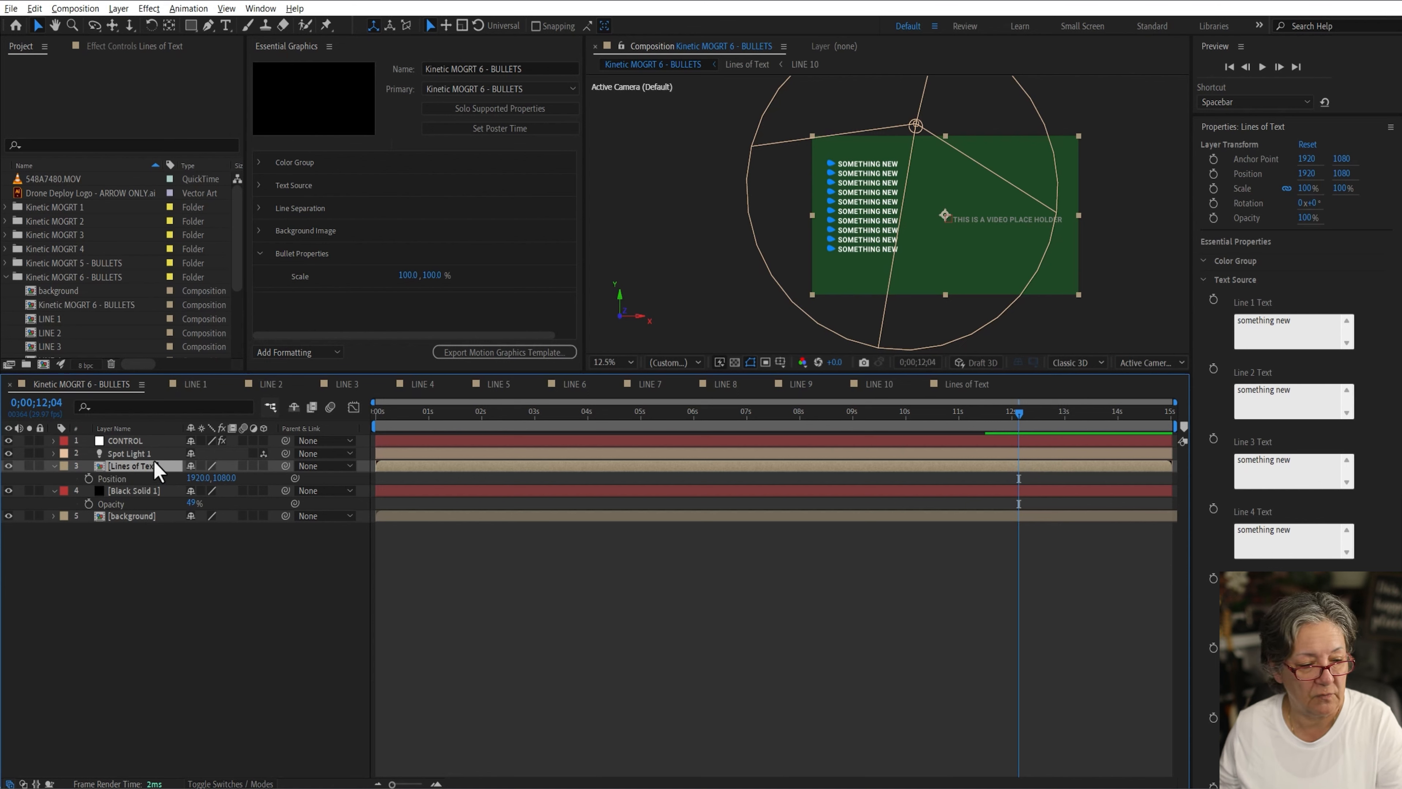
{"action": "left_click_drag", "start_coordinate": [112, 479], "coordinate": [168, 359]}
{"action": "left_click", "coordinate": [337, 298]}
{"action": "left_click", "coordinate": [337, 297]}
{"action": "key", "text": "BackSpace"}
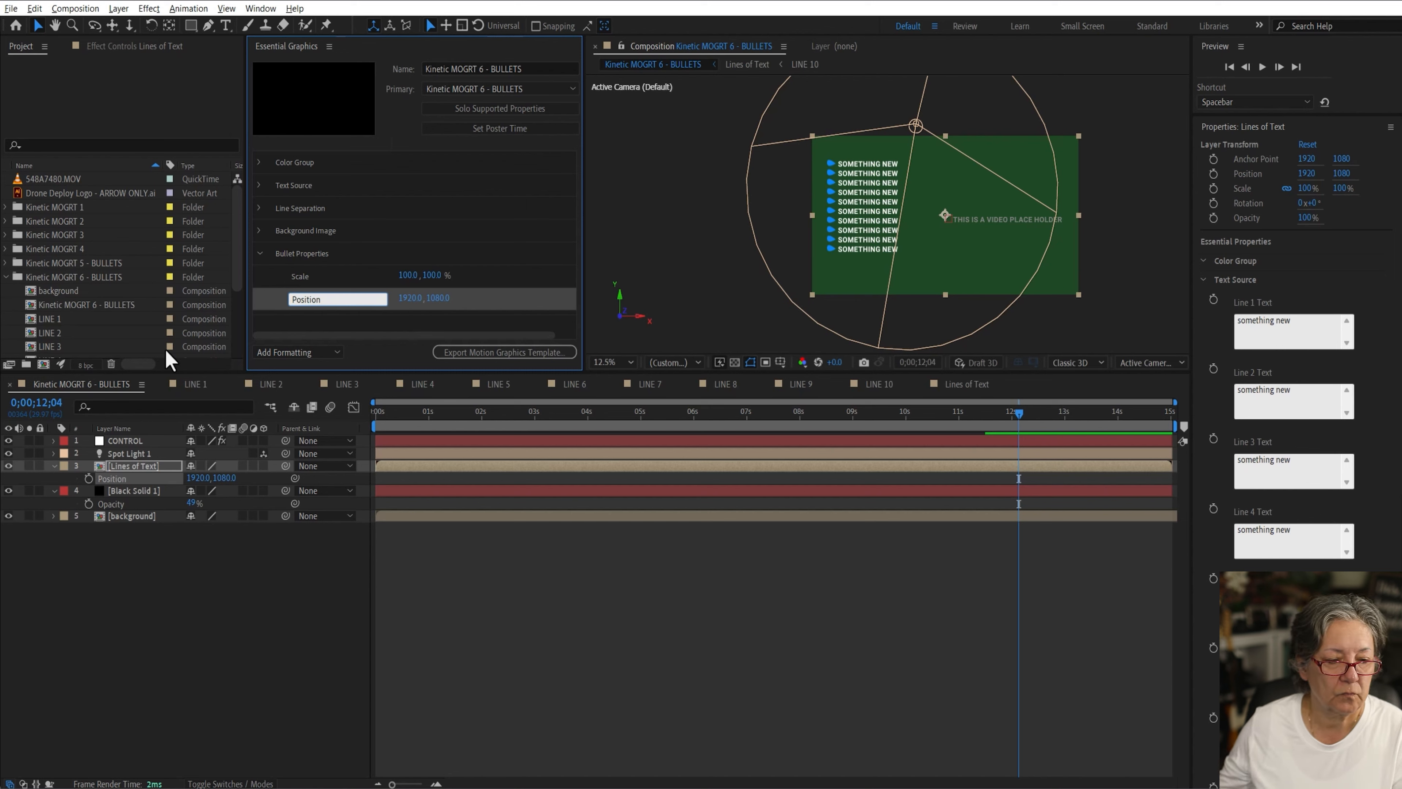
Step: Set the bullets' scale to 122% and position to 2716, 1239 in Essential Graphics
{"action": "left_click", "coordinate": [200, 606]}
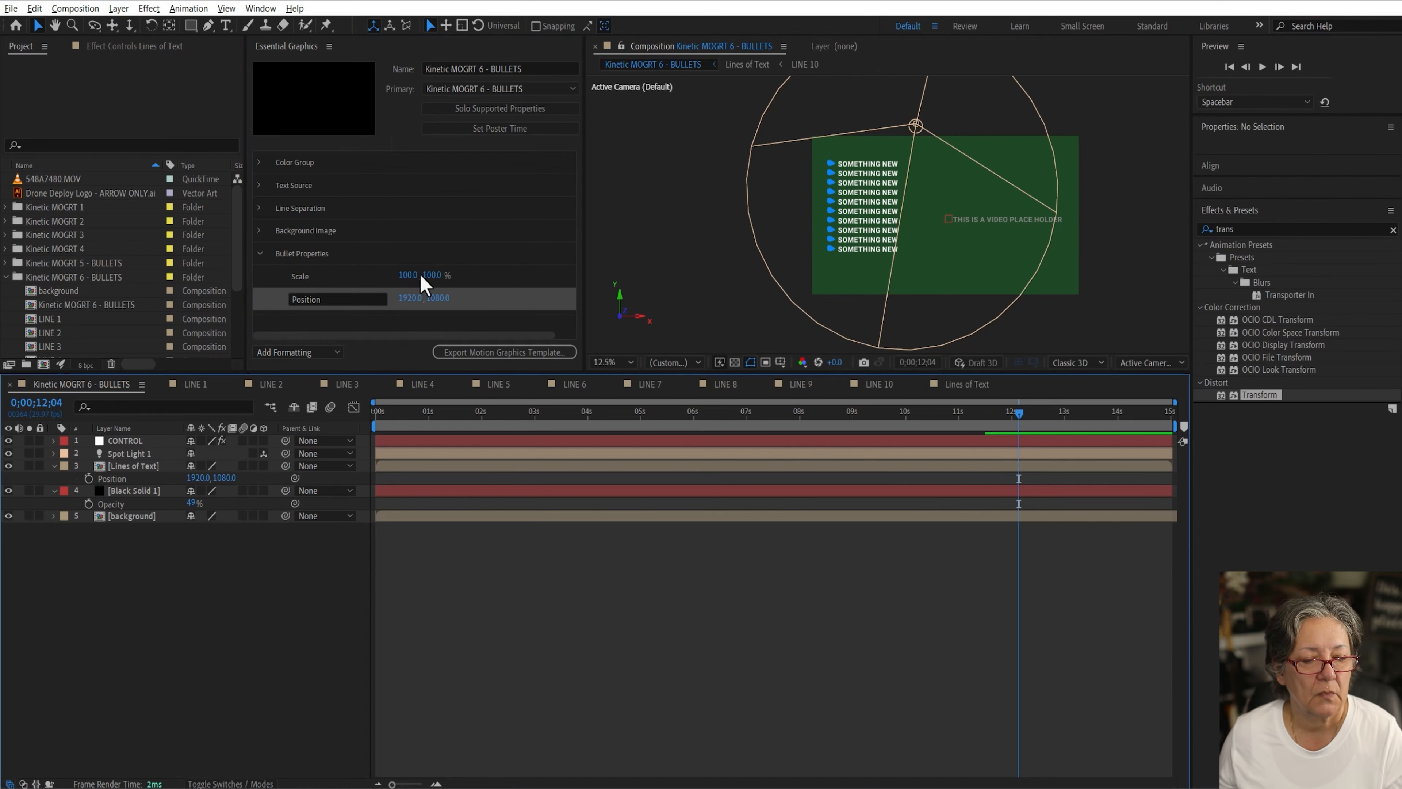
{"action": "left_click_drag", "start_coordinate": [407, 275], "coordinate": [1142, 298]}
{"action": "left_click_drag", "start_coordinate": [438, 299], "coordinate": [584, 298]}
{"action": "left_click", "coordinate": [221, 602]}
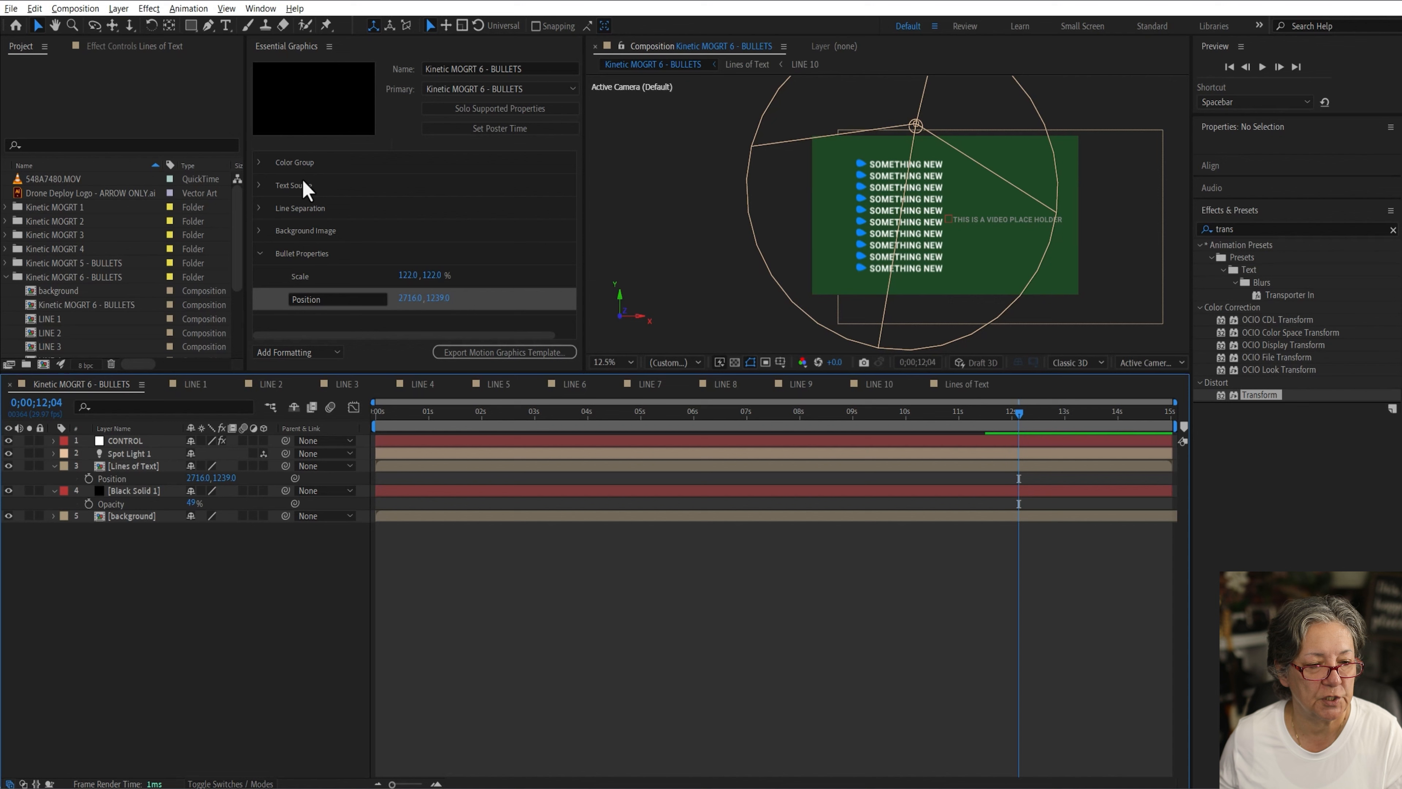
Step: Clear the Line 10 Text field in the Text Source group, then undo the change
{"action": "left_click", "coordinate": [259, 185]}
{"action": "scroll", "coordinate": [448, 276], "scroll_direction": "down", "scroll_amount": 8}
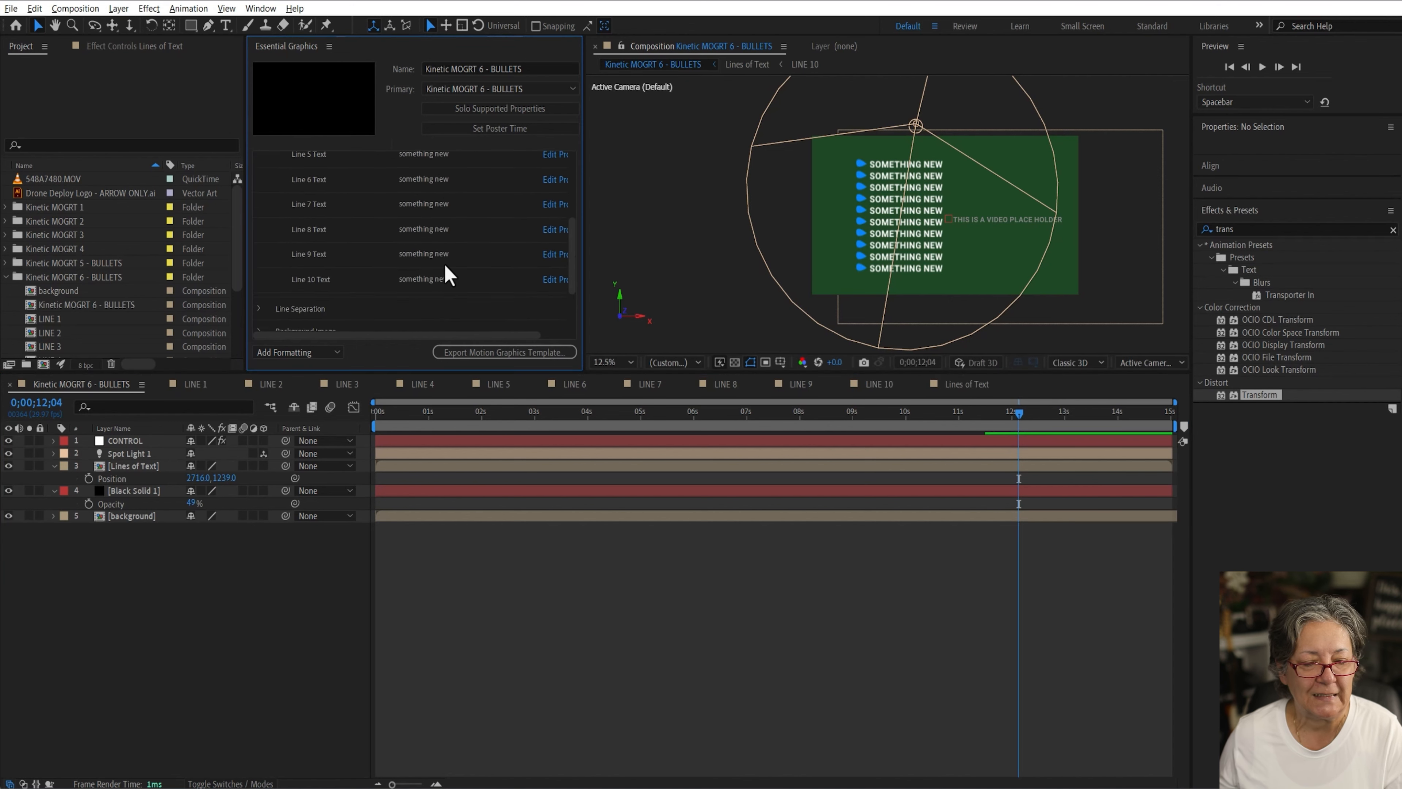
{"action": "left_click", "coordinate": [467, 202]}
{"action": "key", "text": "ctrl+a"}
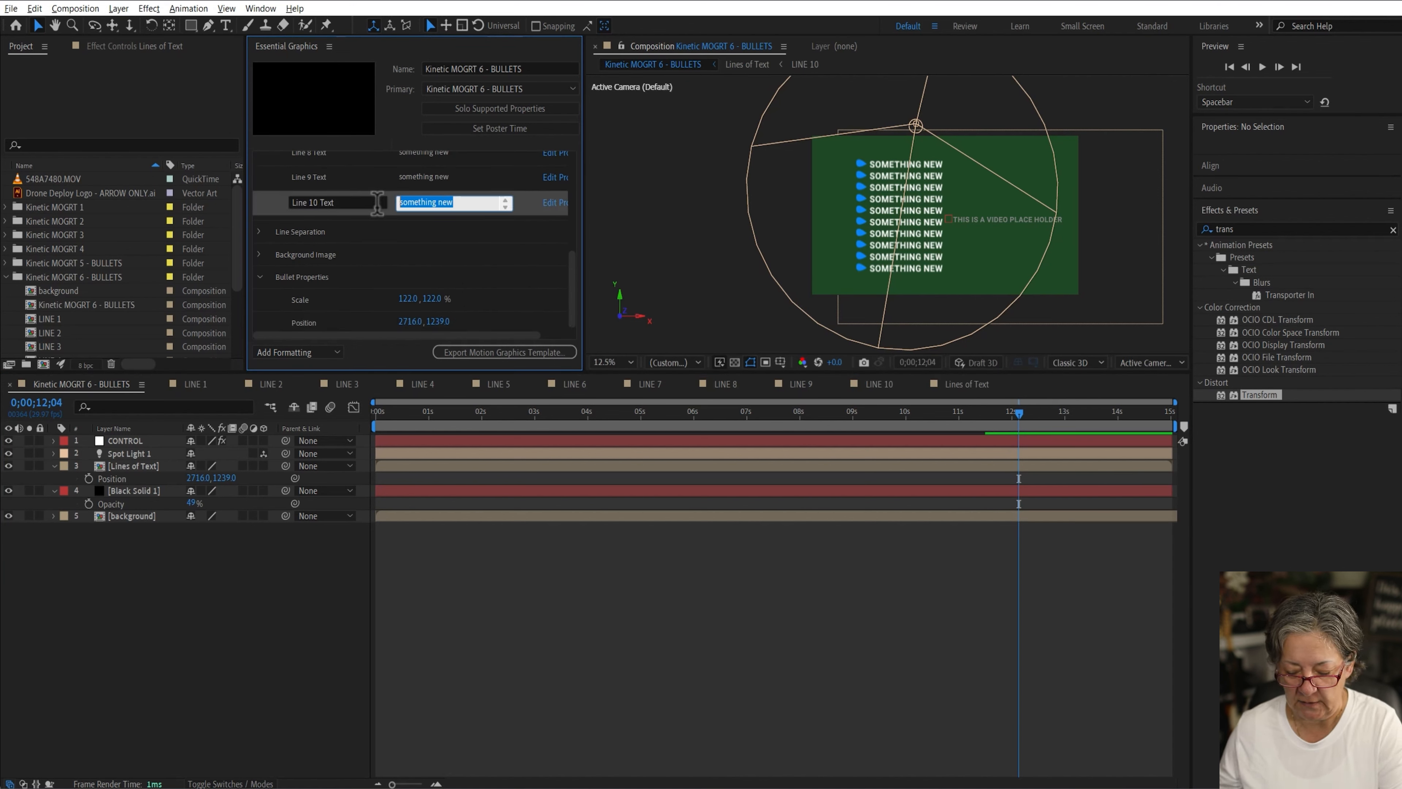
{"action": "key", "text": "BackSpace"}
{"action": "left_click", "coordinate": [236, 619]}
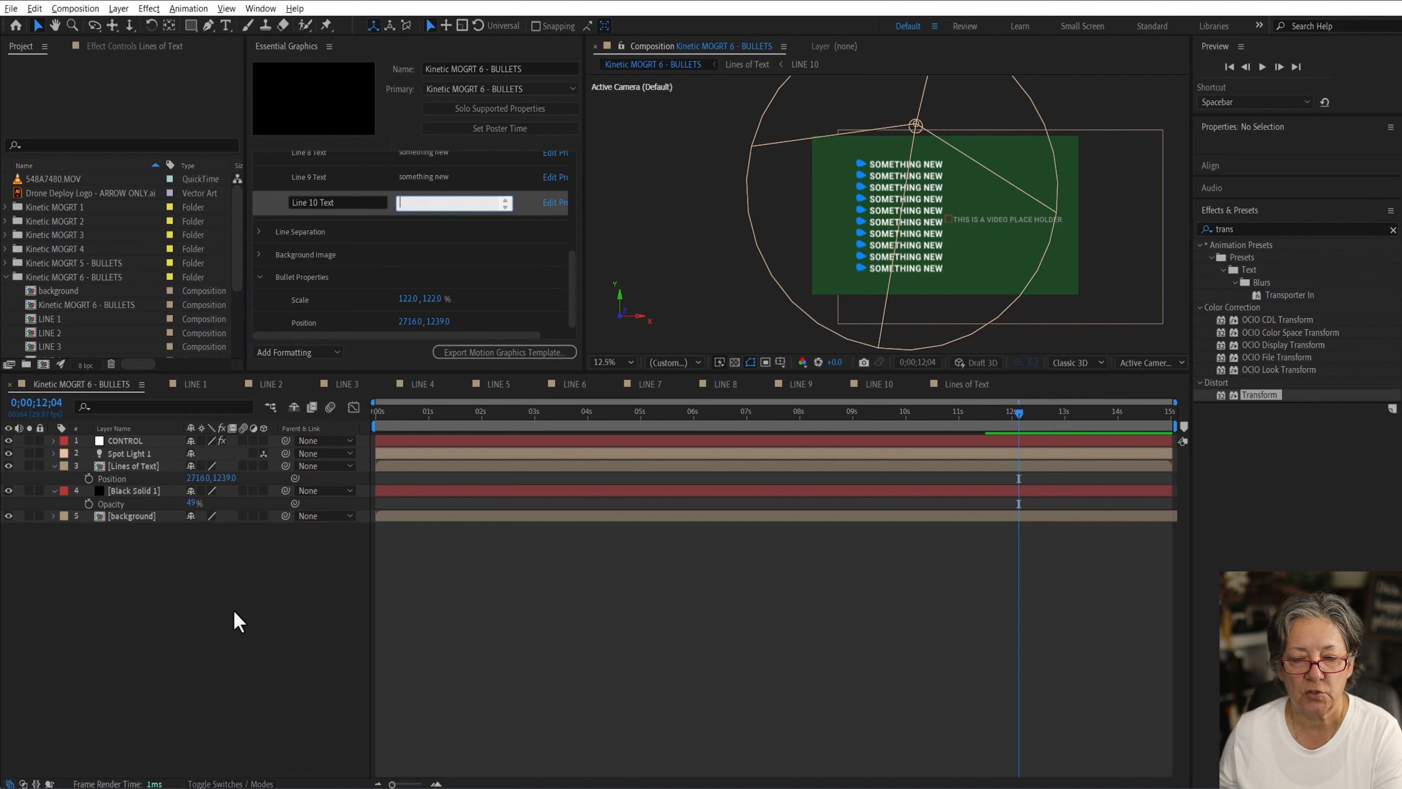
{"action": "key", "text": "ctrl+z"}
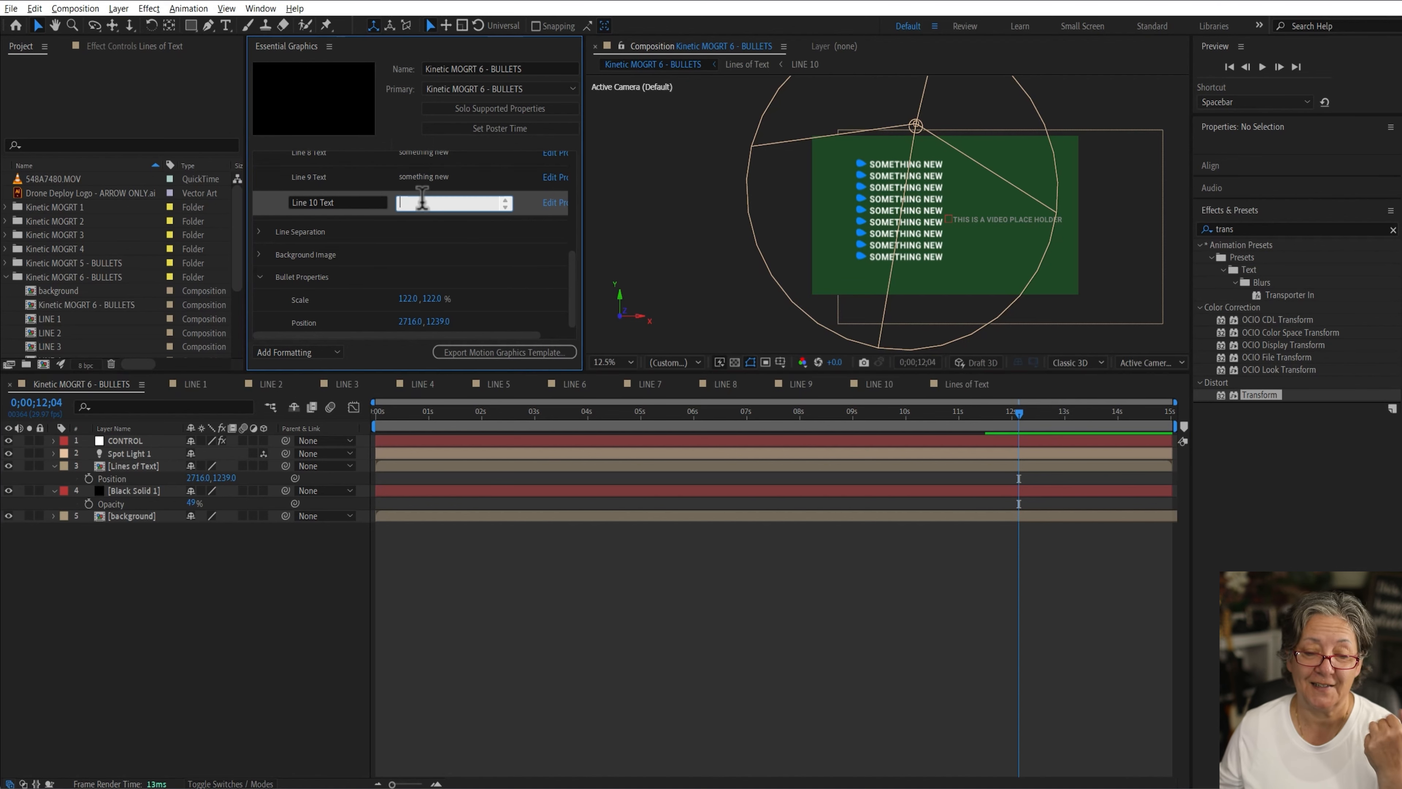
{"action": "left_click", "coordinate": [303, 563]}
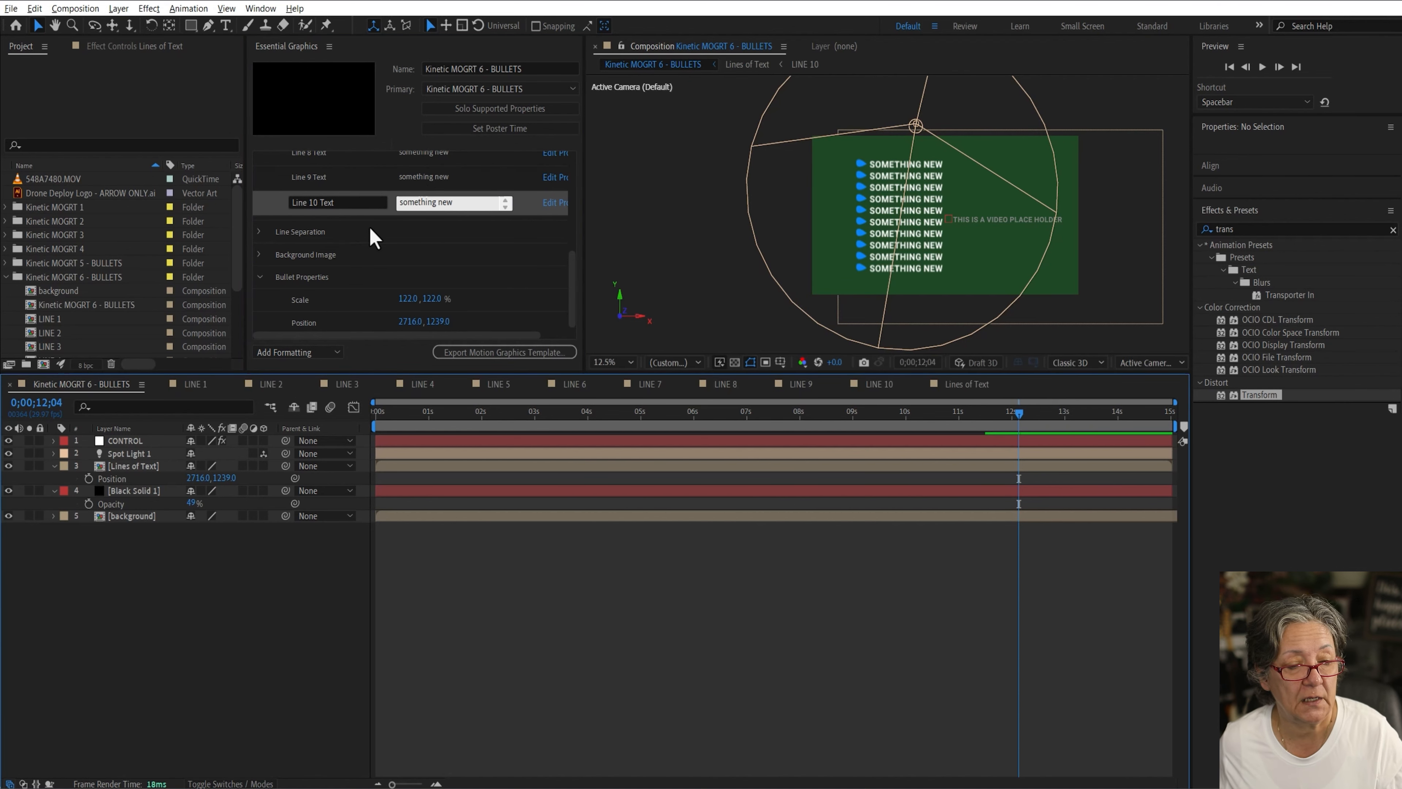
Step: Collapse the groups and export the Motion Graphics Template to the Local Templates Folder with video preview
{"action": "scroll", "coordinate": [382, 237], "scroll_direction": "up", "scroll_amount": 5}
{"action": "scroll", "coordinate": [385, 241], "scroll_direction": "up", "scroll_amount": 3}
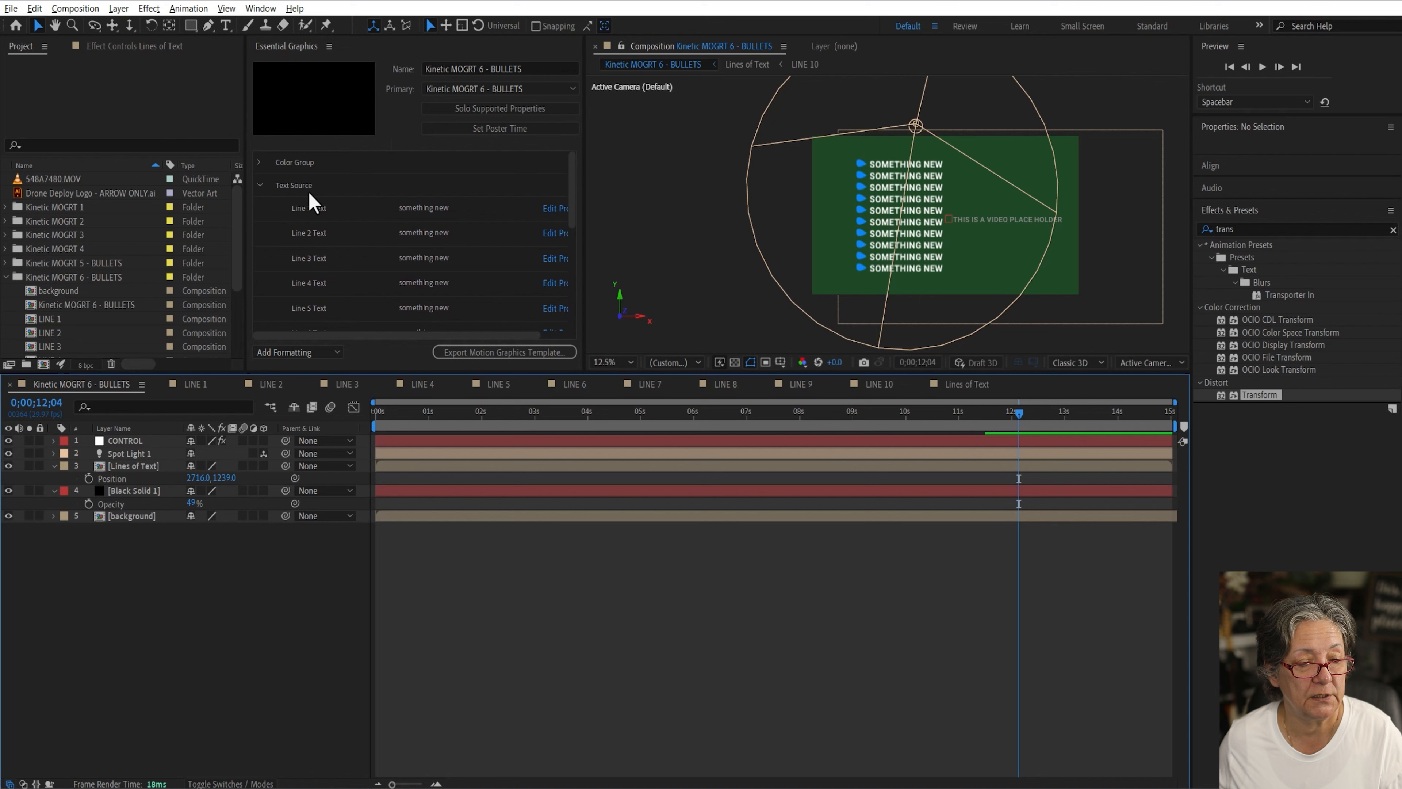
{"action": "left_click", "coordinate": [260, 187]}
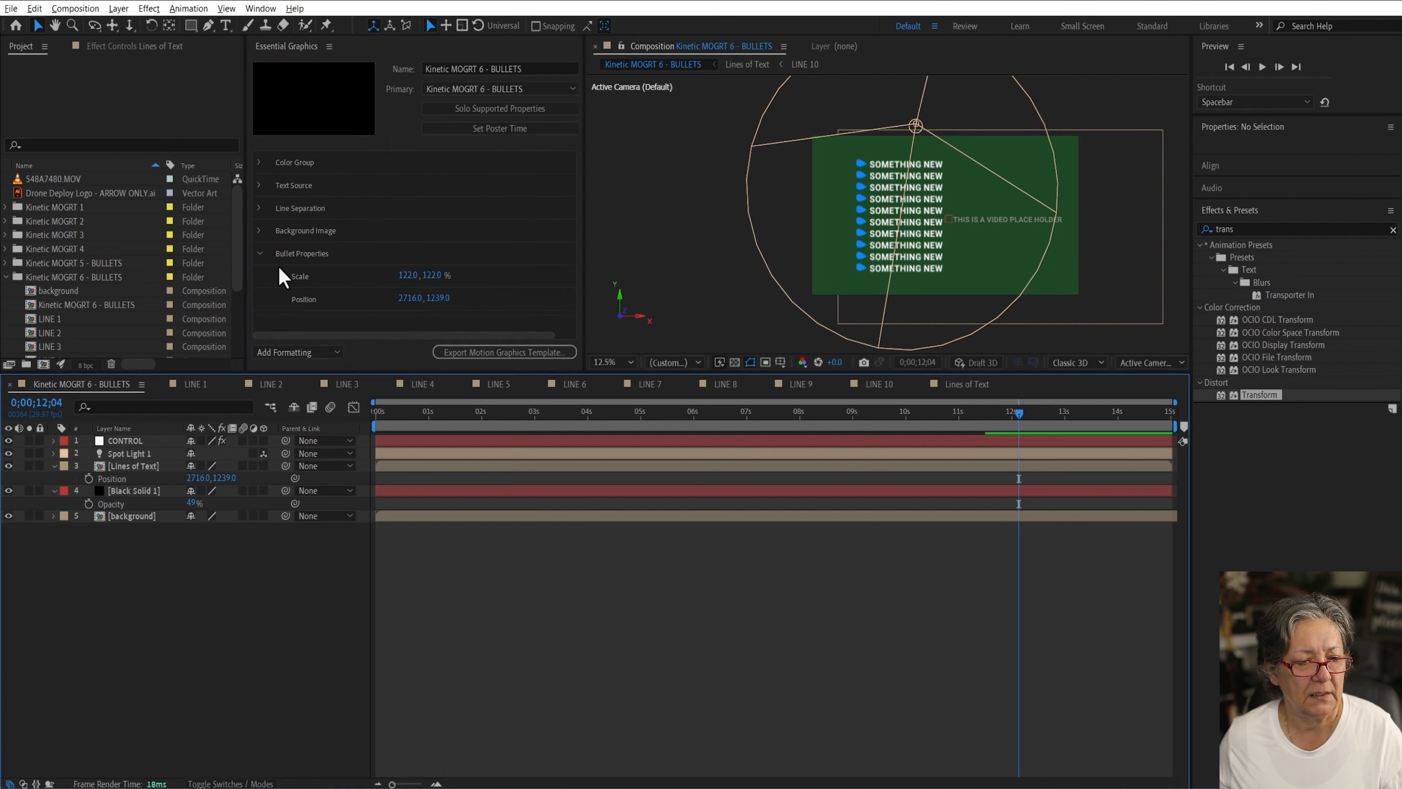
{"action": "left_click", "coordinate": [260, 253]}
{"action": "left_click", "coordinate": [504, 352]}
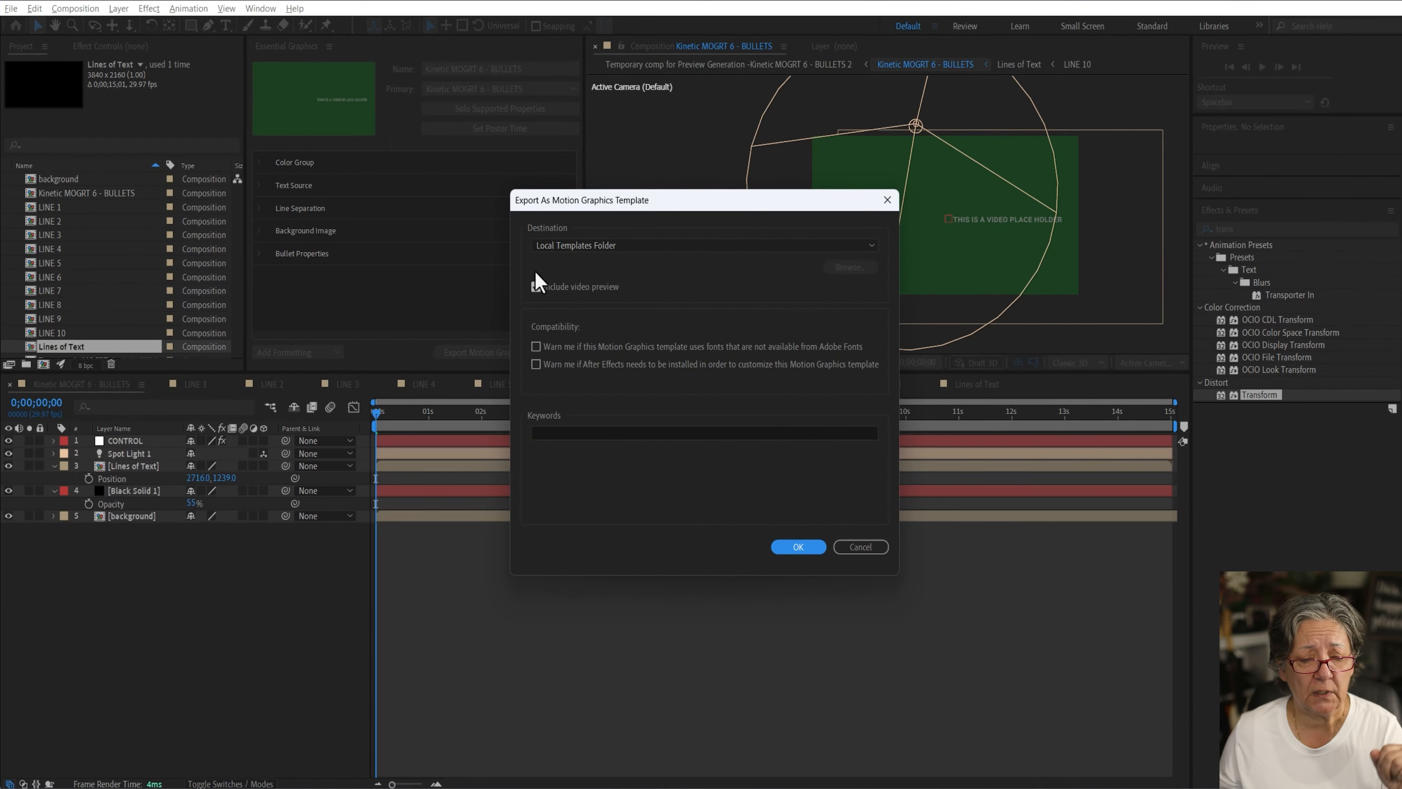
{"action": "left_click", "coordinate": [559, 432]}
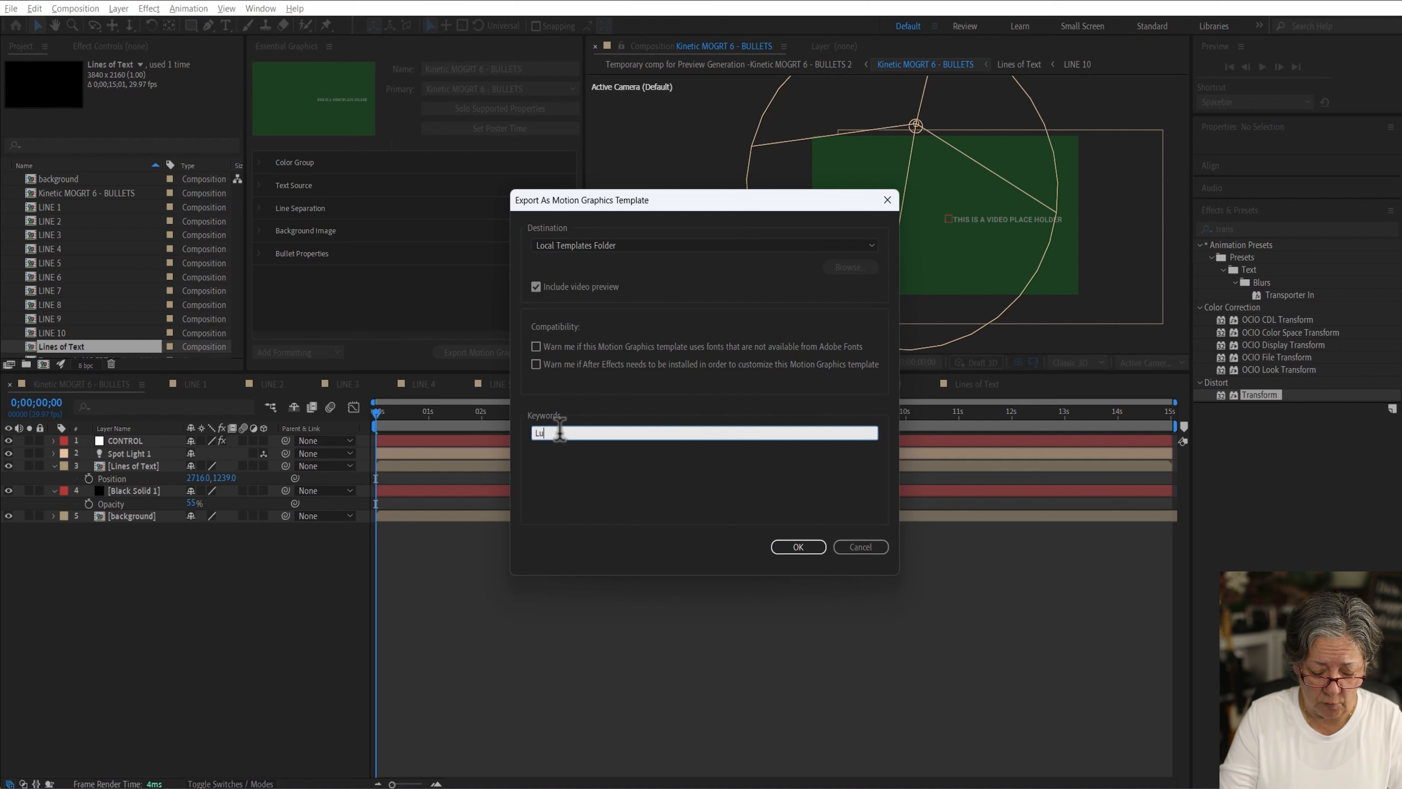
{"action": "left_click", "coordinate": [799, 546]}
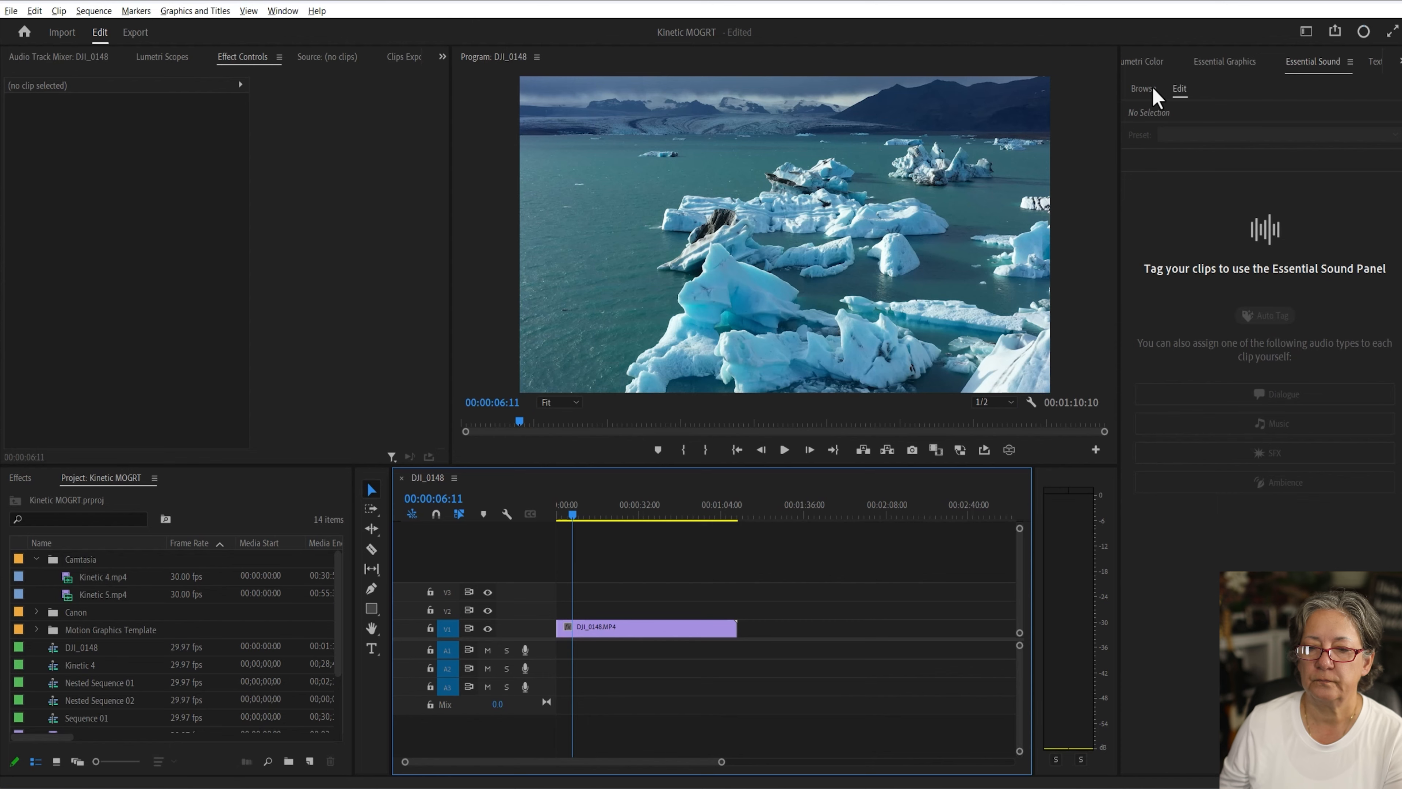
Step: In Premiere Pro, add the Kinetic MOGRT 6 - BULLETS template from Essential Graphics to the timeline above the video
{"action": "left_click", "coordinate": [1224, 61]}
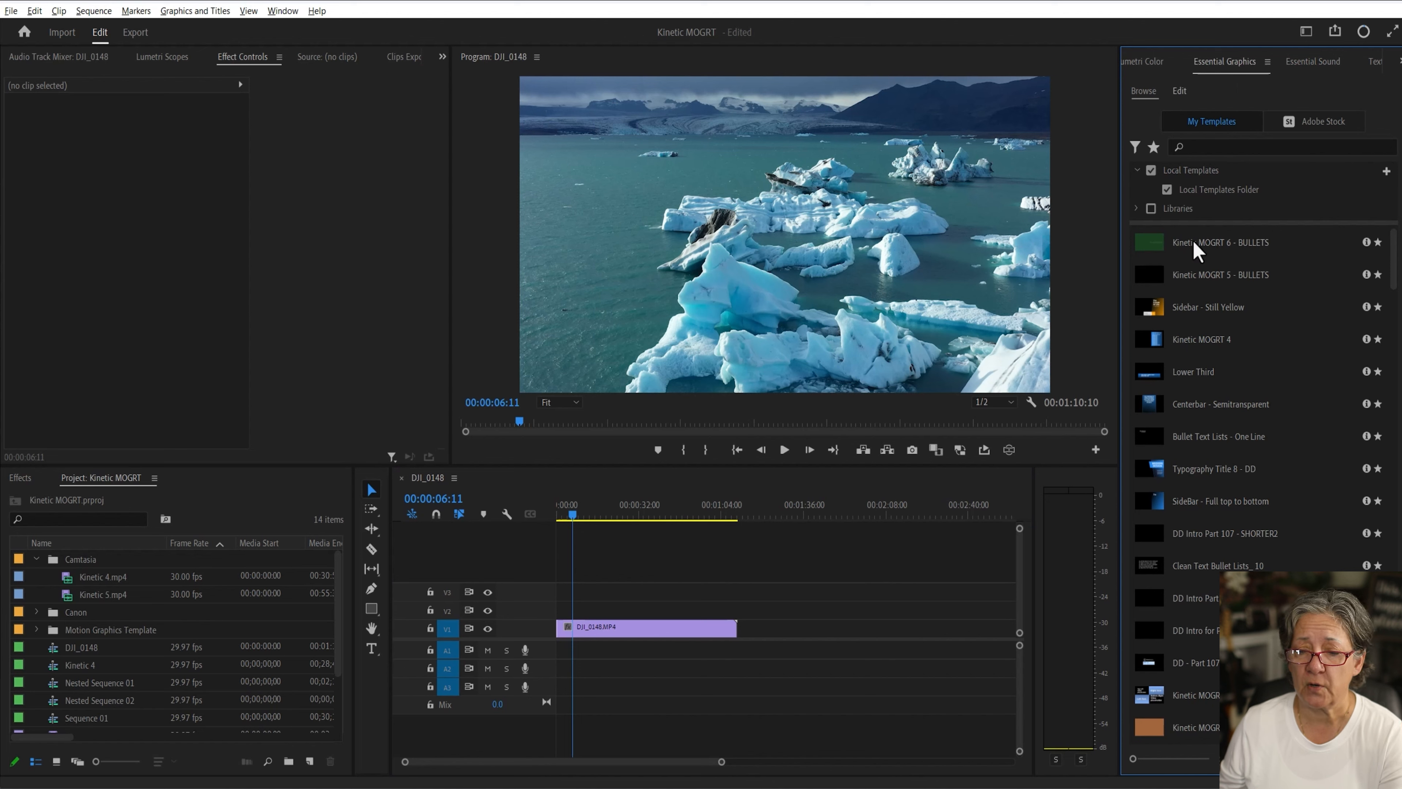
{"action": "left_click", "coordinate": [1164, 256]}
{"action": "left_click_drag", "start_coordinate": [1156, 254], "coordinate": [588, 613]}
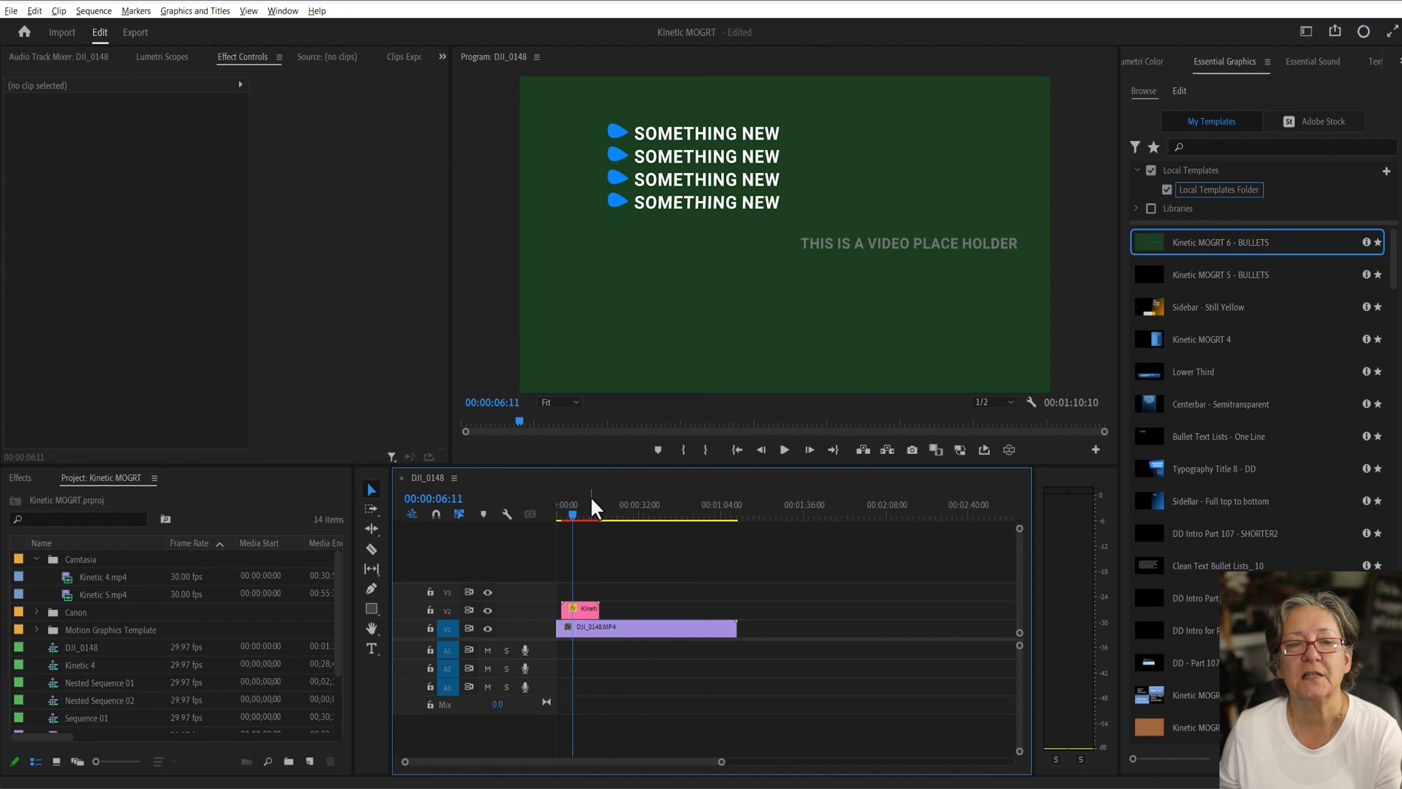
Step: Select the template clip on the timeline and set its bullet color to green (30BF4A)
{"action": "left_click", "coordinate": [564, 516]}
{"action": "left_click_drag", "start_coordinate": [565, 518], "coordinate": [566, 518]}
{"action": "left_click", "coordinate": [590, 610]}
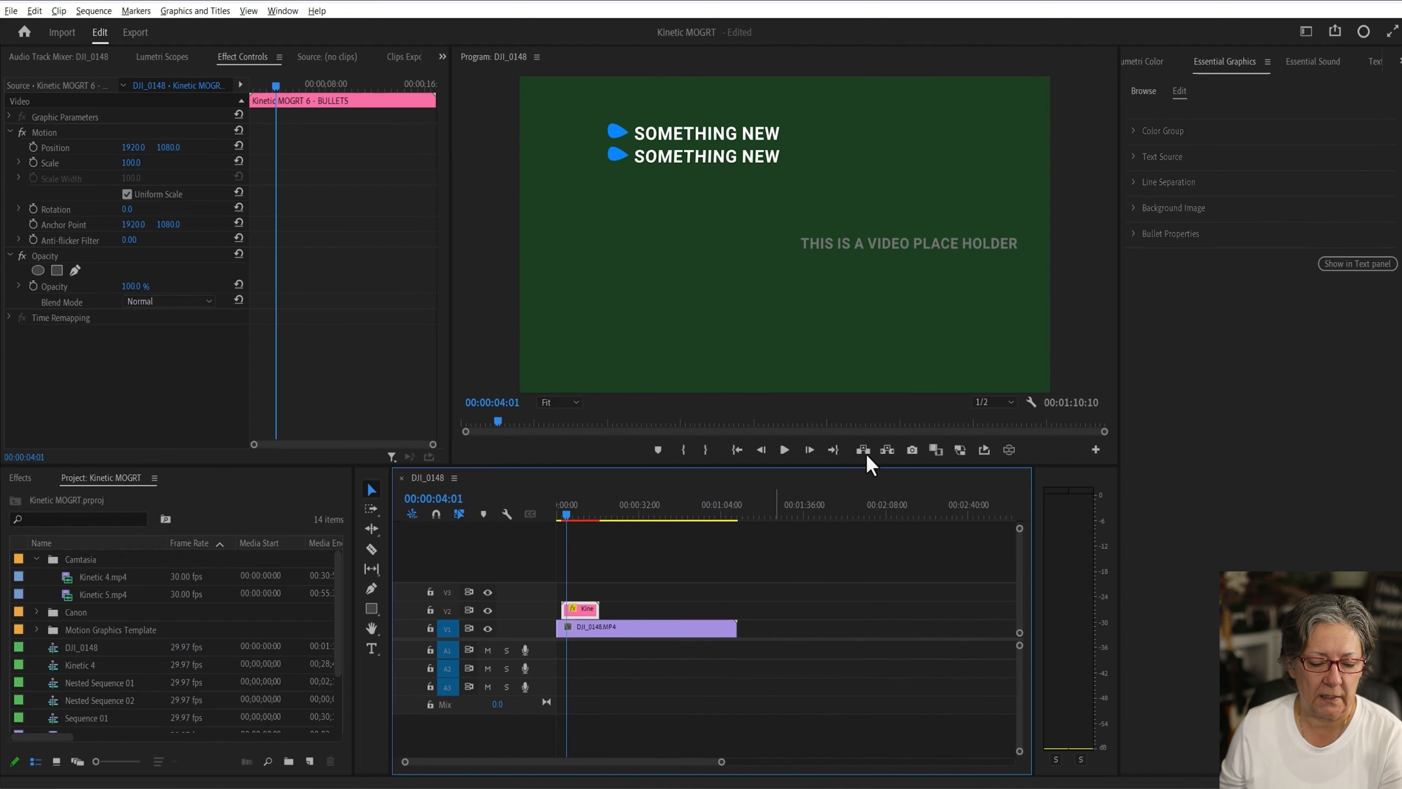
{"action": "left_click", "coordinate": [1137, 136]}
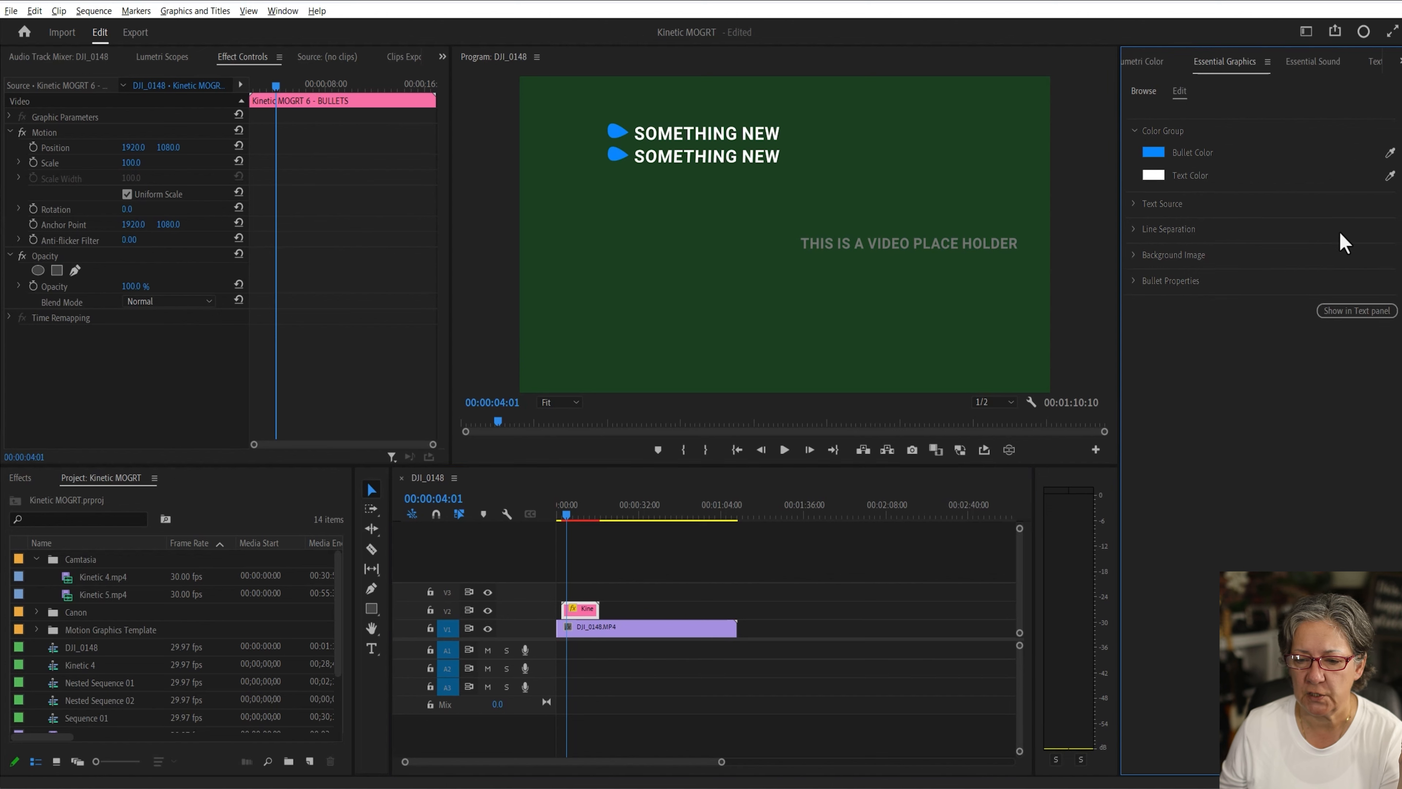
{"action": "left_click", "coordinate": [1154, 152]}
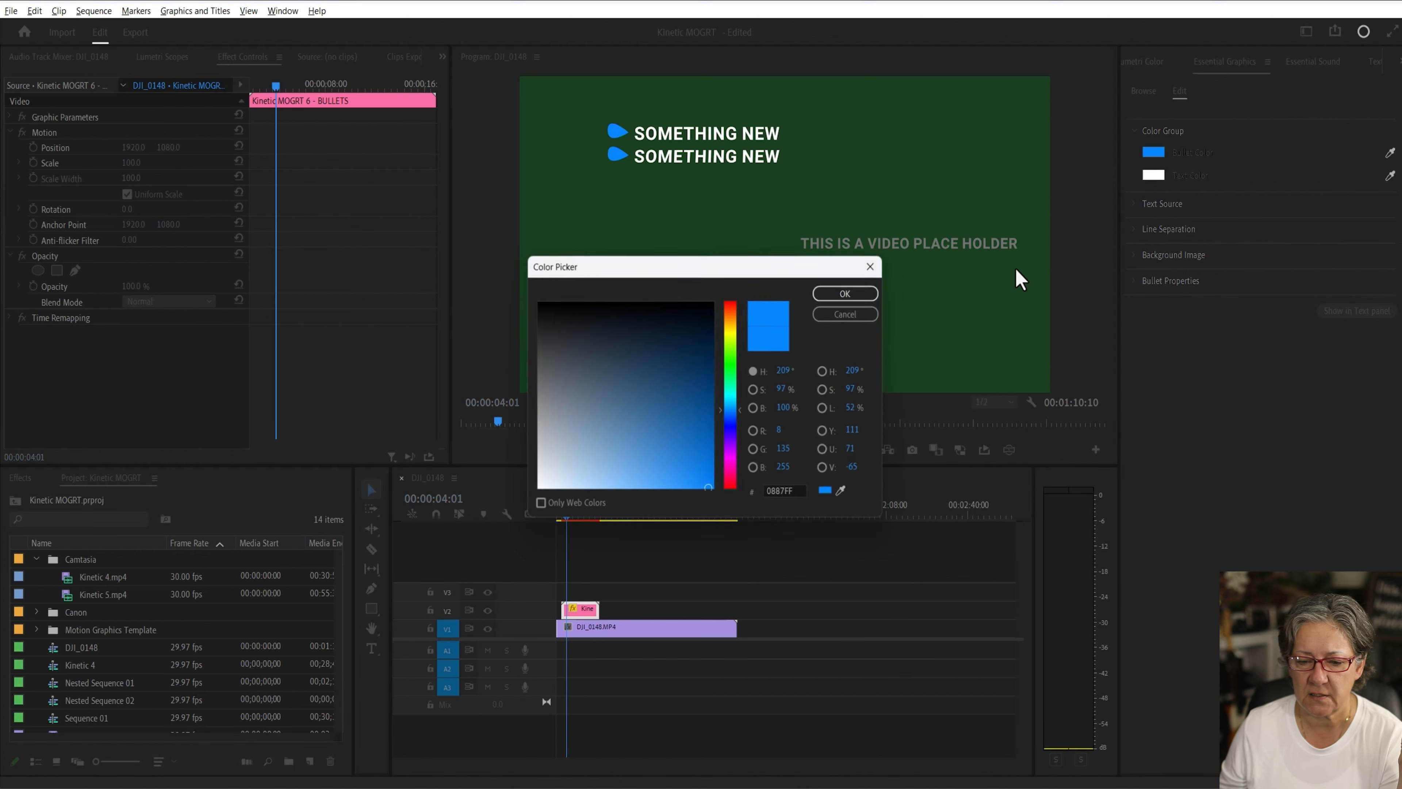
{"action": "left_click", "coordinate": [731, 369]}
{"action": "left_click", "coordinate": [645, 400]}
{"action": "left_click", "coordinate": [676, 358]}
{"action": "left_click_drag", "start_coordinate": [671, 422], "coordinate": [667, 440]}
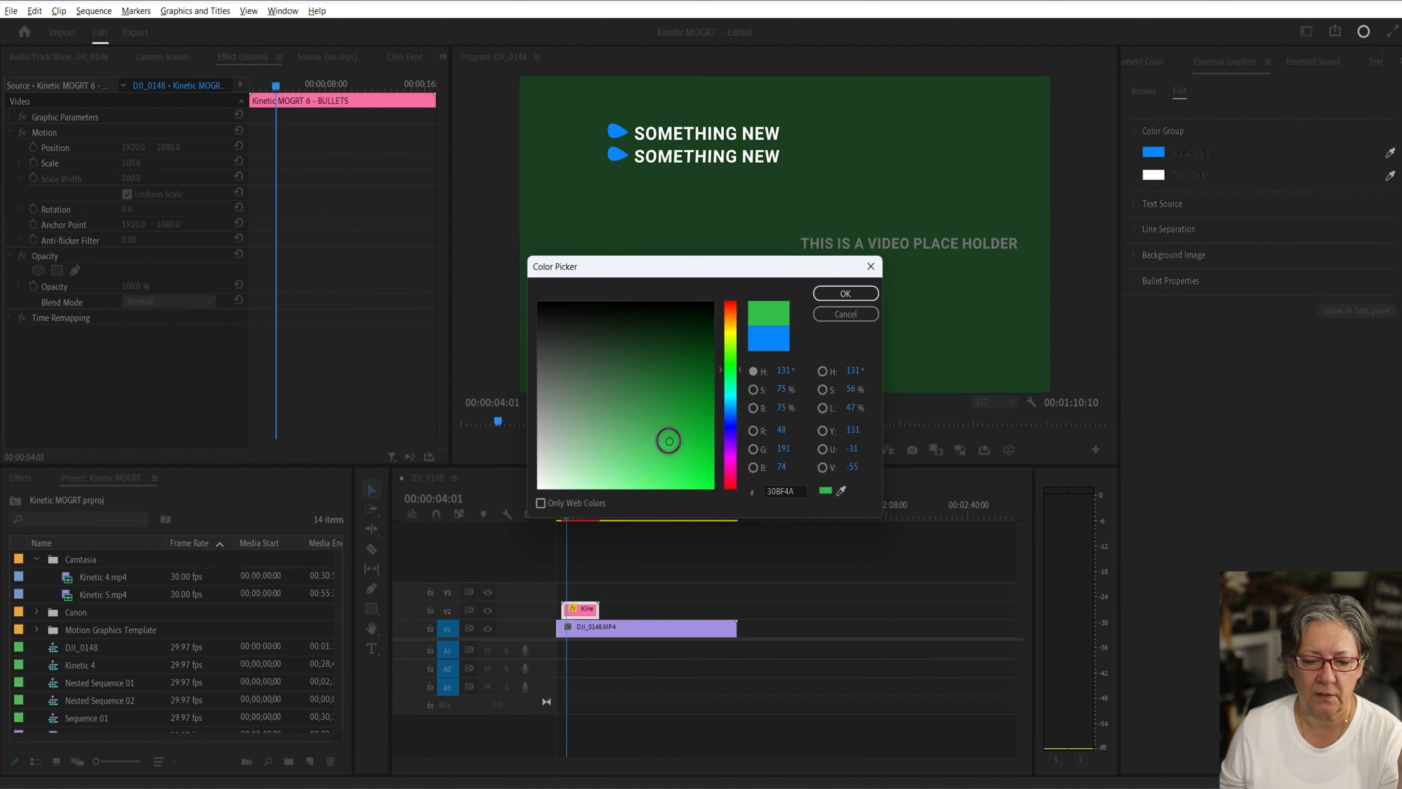
{"action": "left_click", "coordinate": [845, 293]}
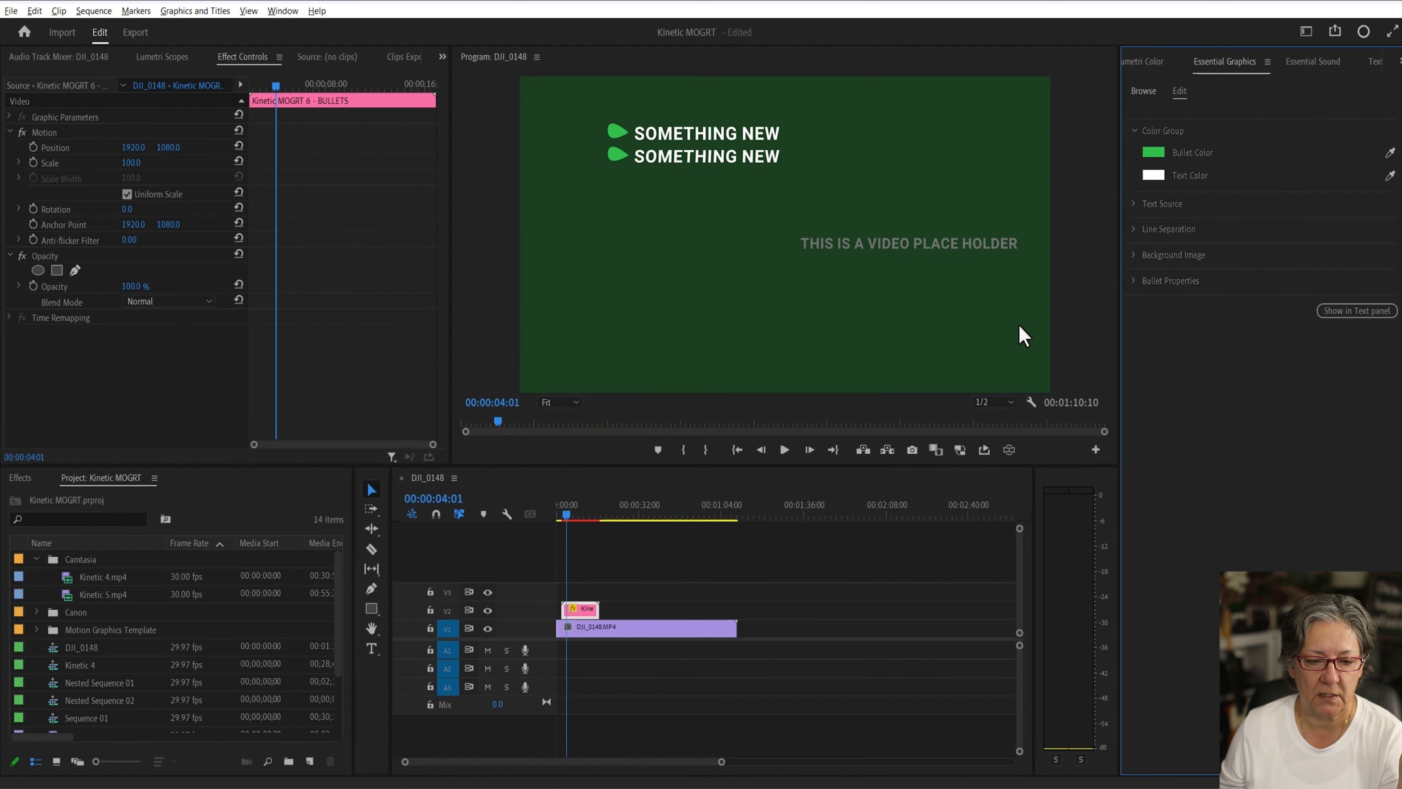
Step: Set the template's text color to yellow
{"action": "left_click", "coordinate": [1154, 174]}
{"action": "left_click", "coordinate": [730, 334]}
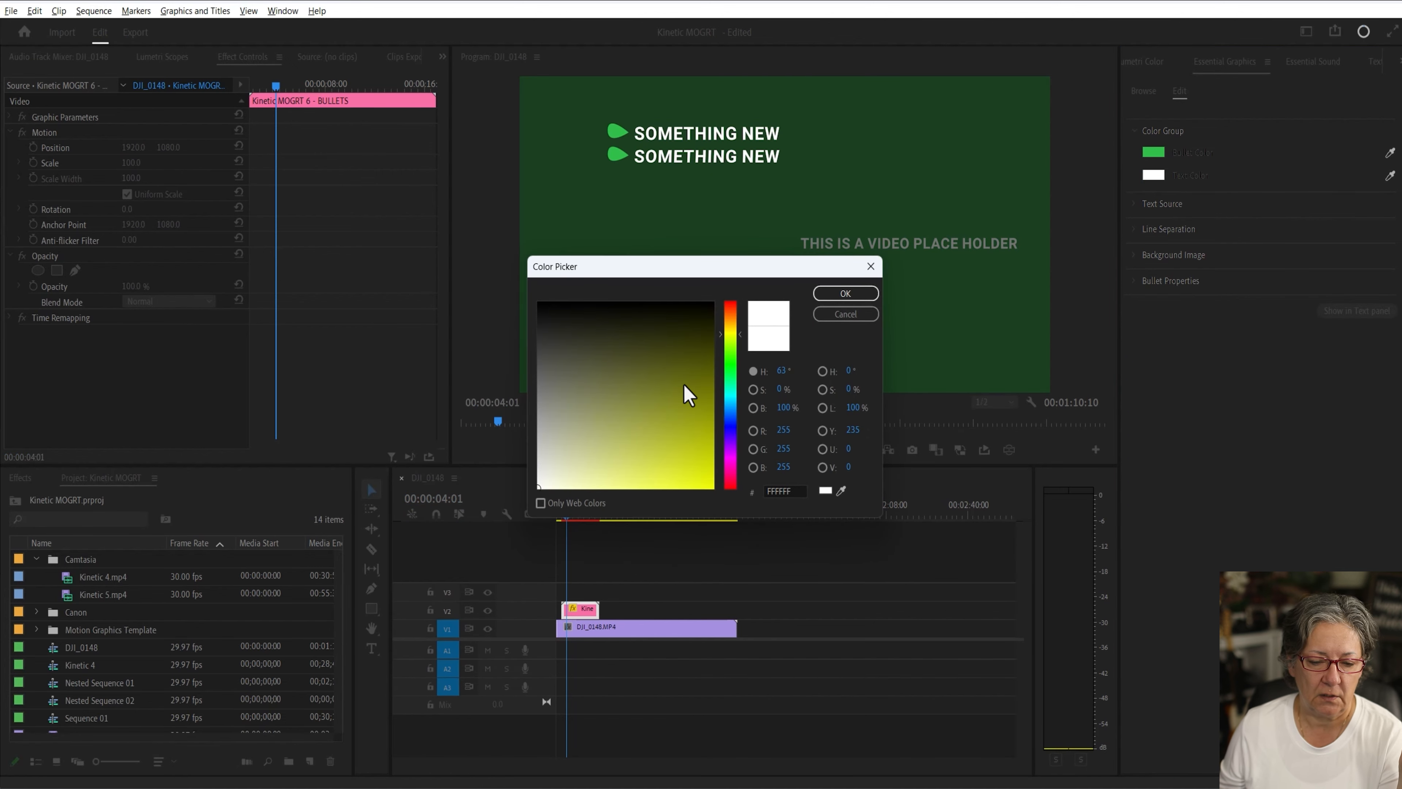
{"action": "left_click_drag", "start_coordinate": [688, 391], "coordinate": [713, 489]}
{"action": "left_click", "coordinate": [845, 293]}
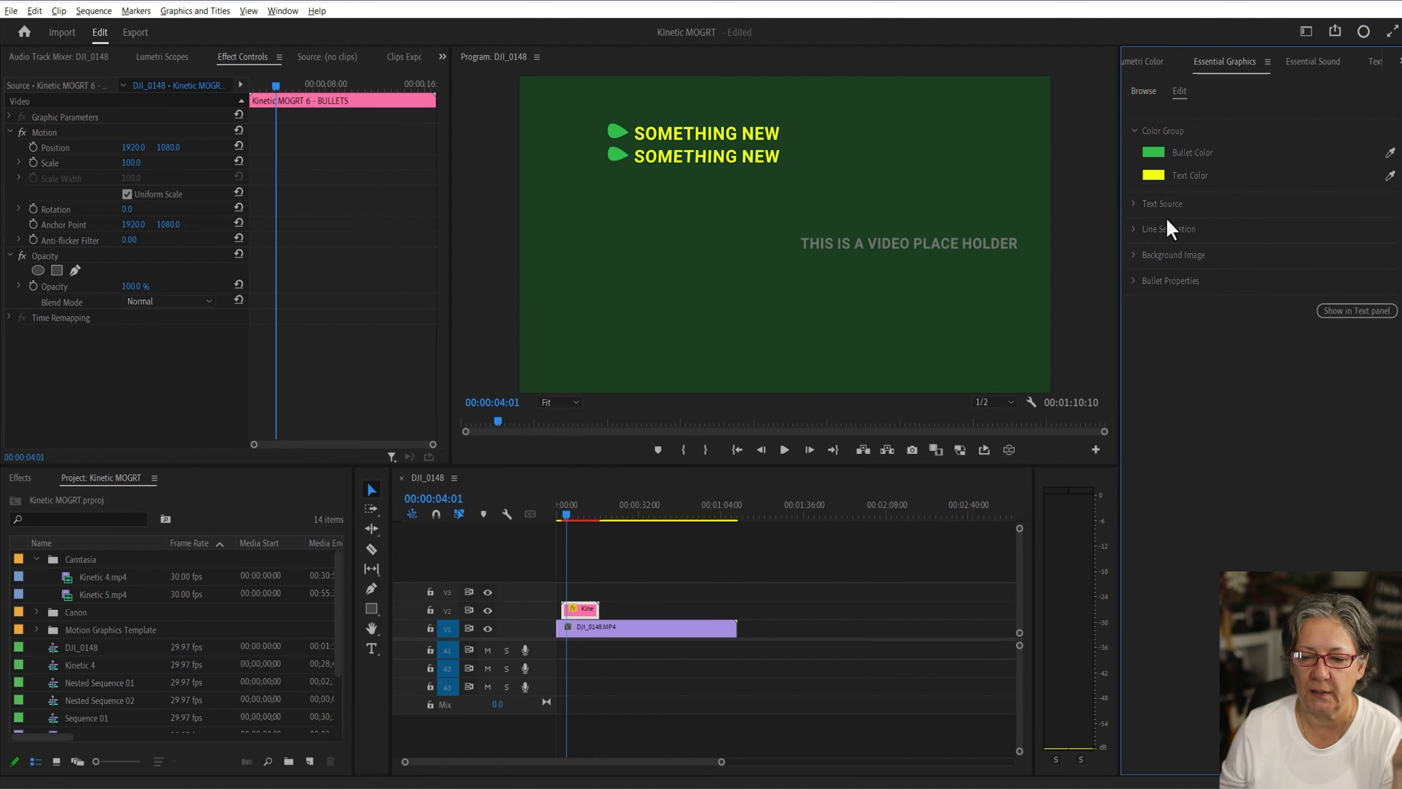
Step: Open the Text Source group and enter a person's first name in Line 1 and surname in Line 2
{"action": "left_click", "coordinate": [1139, 204]}
{"action": "left_click", "coordinate": [1216, 244]}
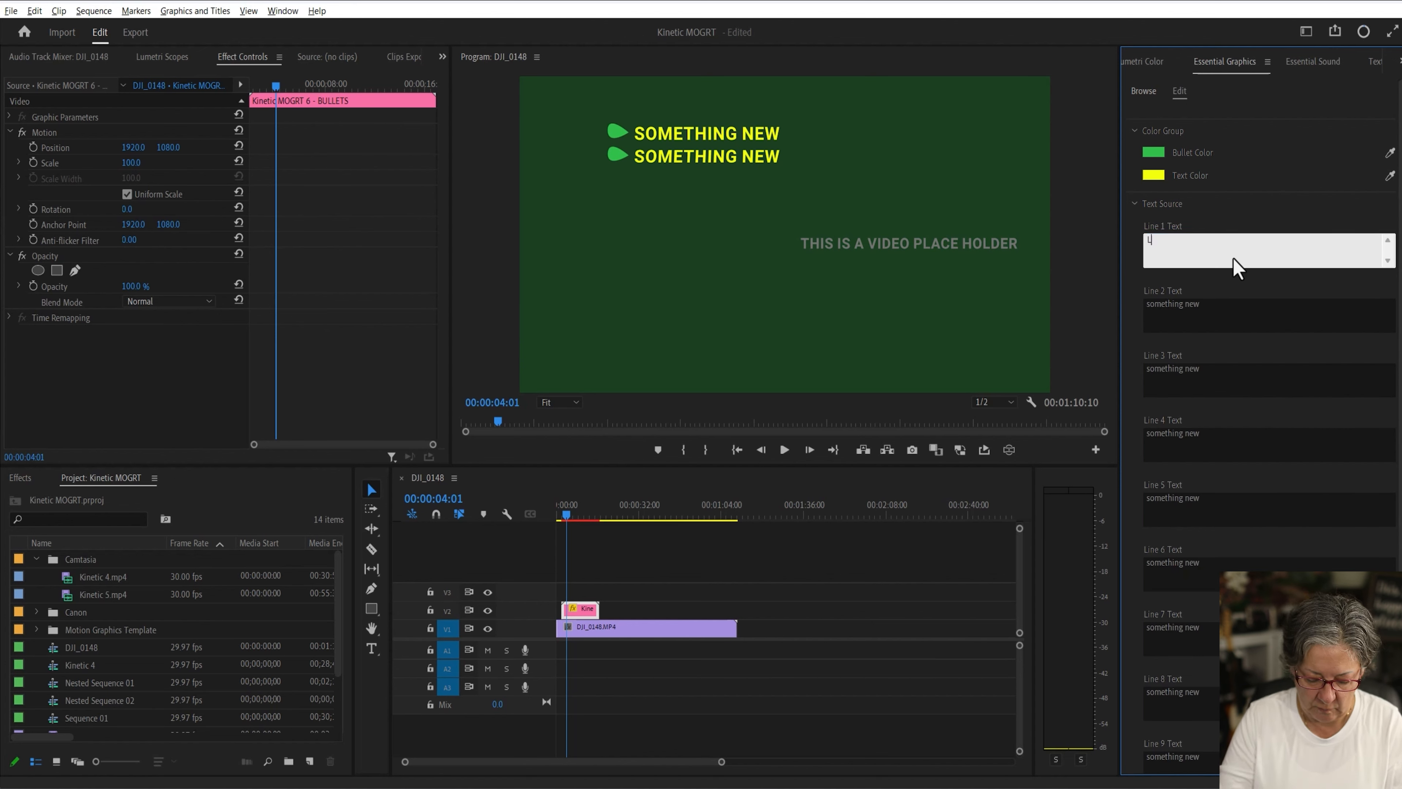
{"action": "left_click", "coordinate": [1211, 309]}
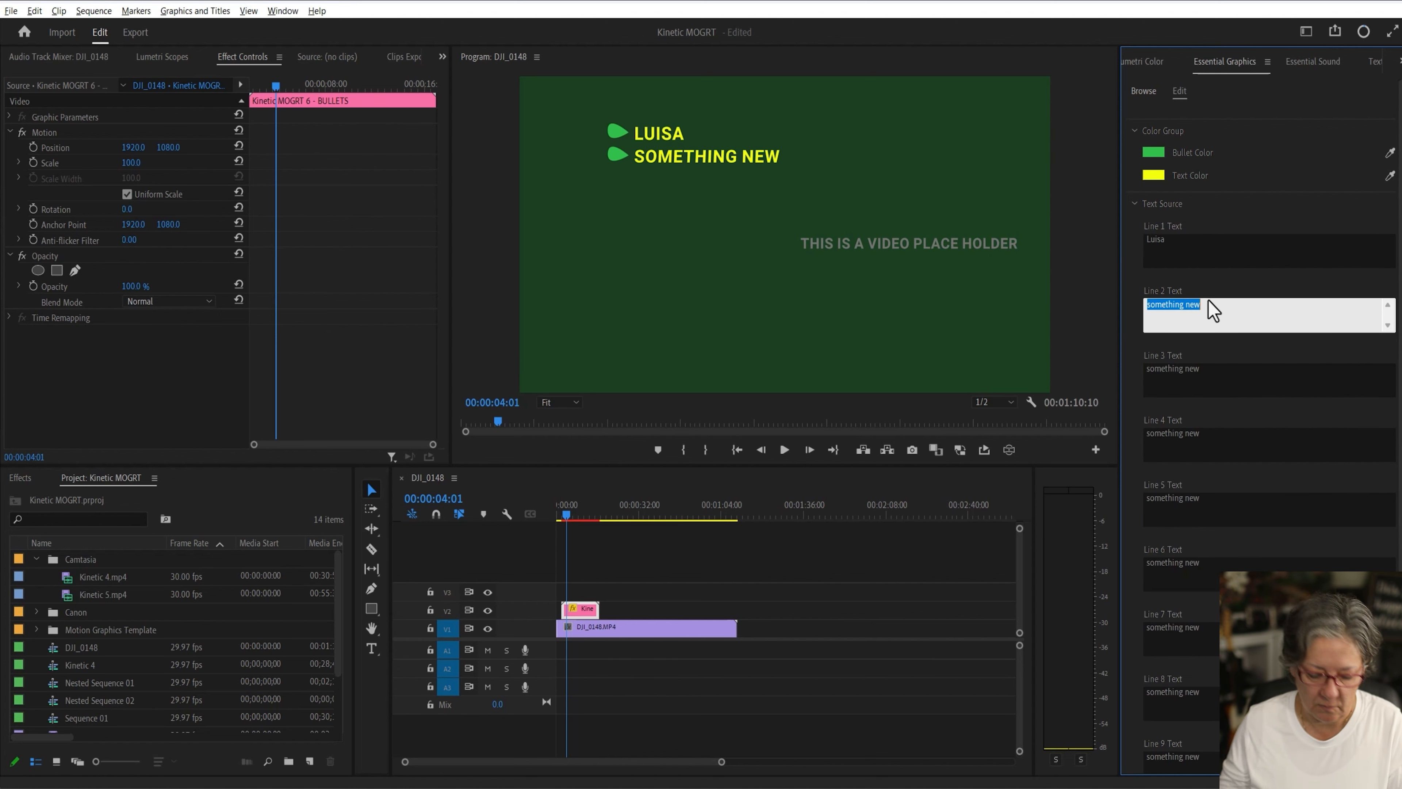
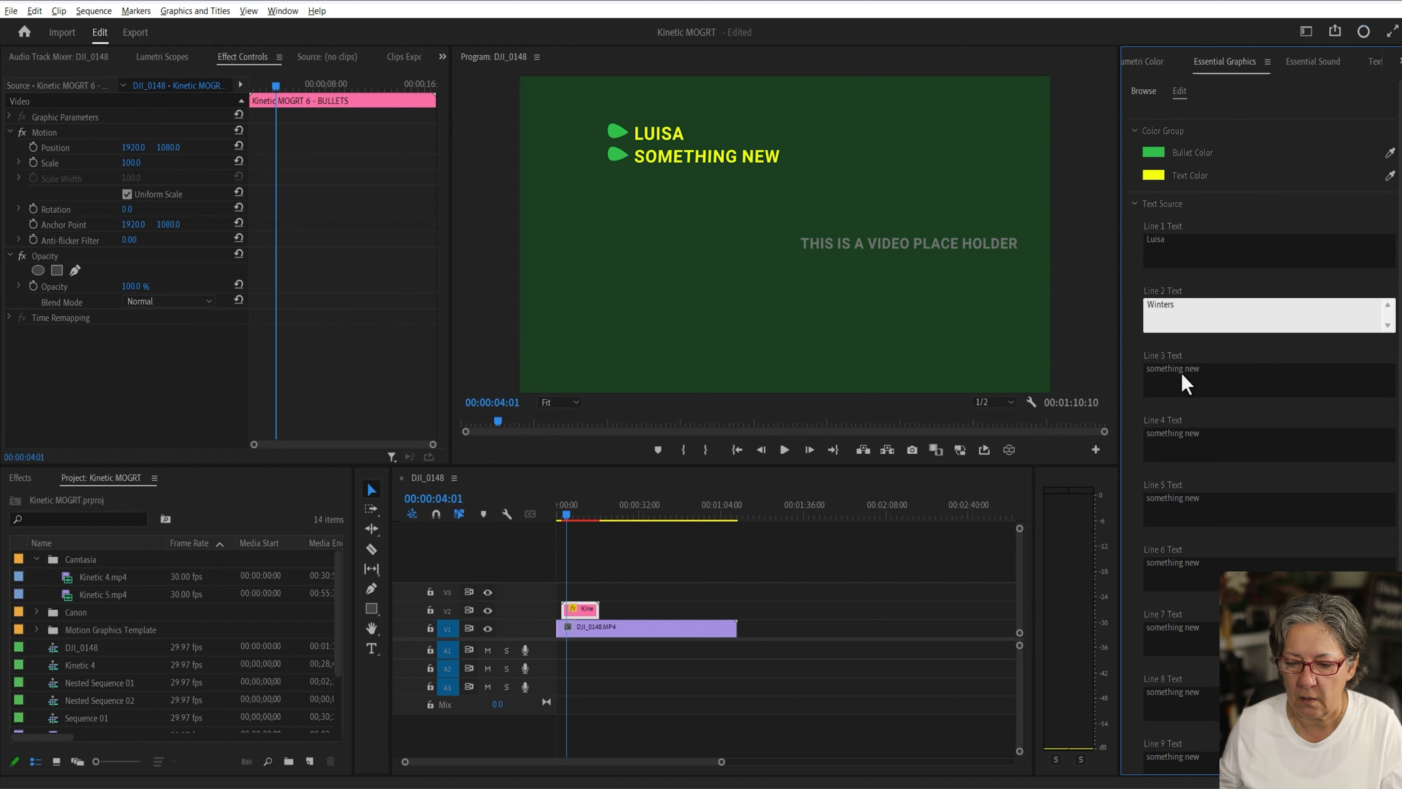
Step: Enter This, Is and Cool as the text of Lines 3, 4 and 5
{"action": "left_click", "coordinate": [1184, 382]}
{"action": "type", "text": "This"}
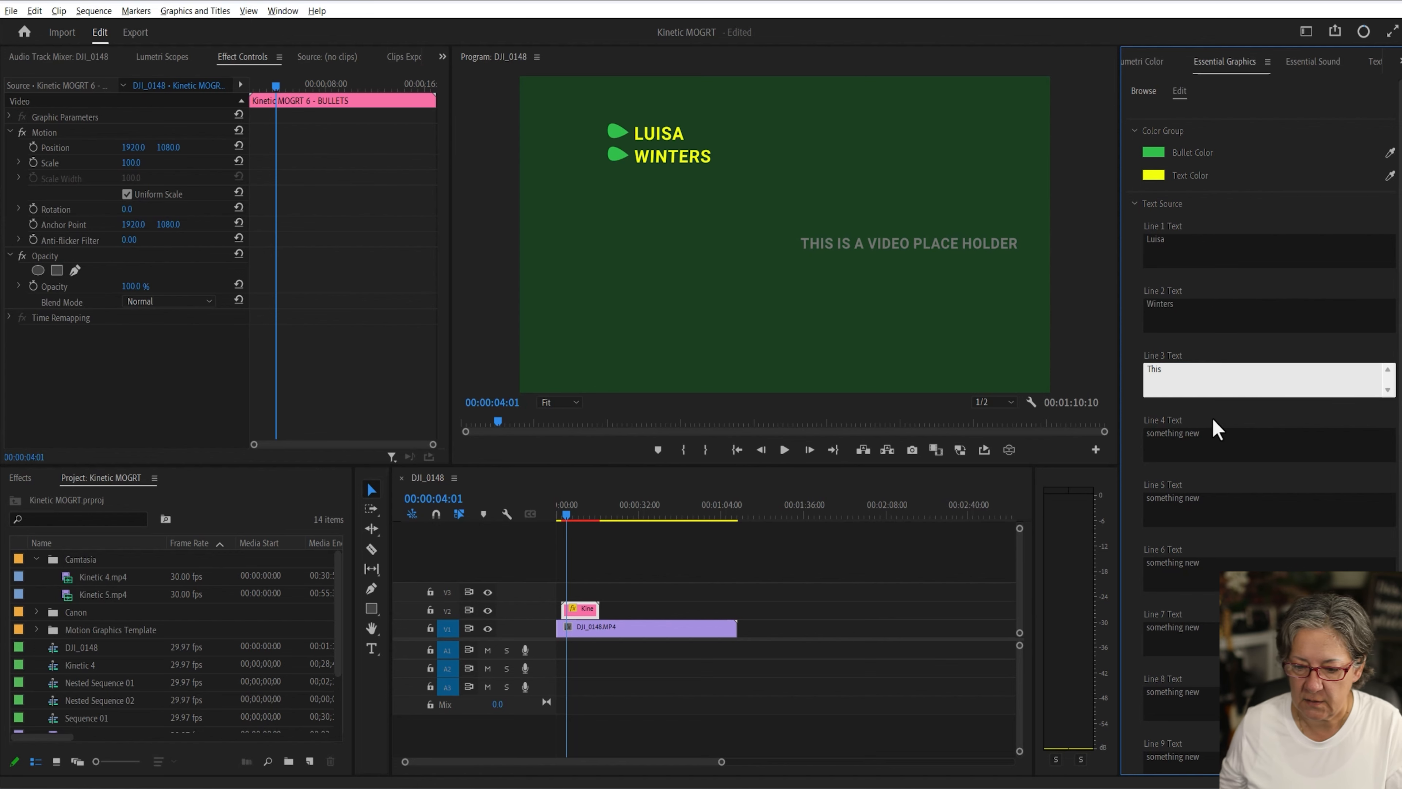
{"action": "left_click", "coordinate": [1206, 442]}
{"action": "key", "text": "BackSpace"}
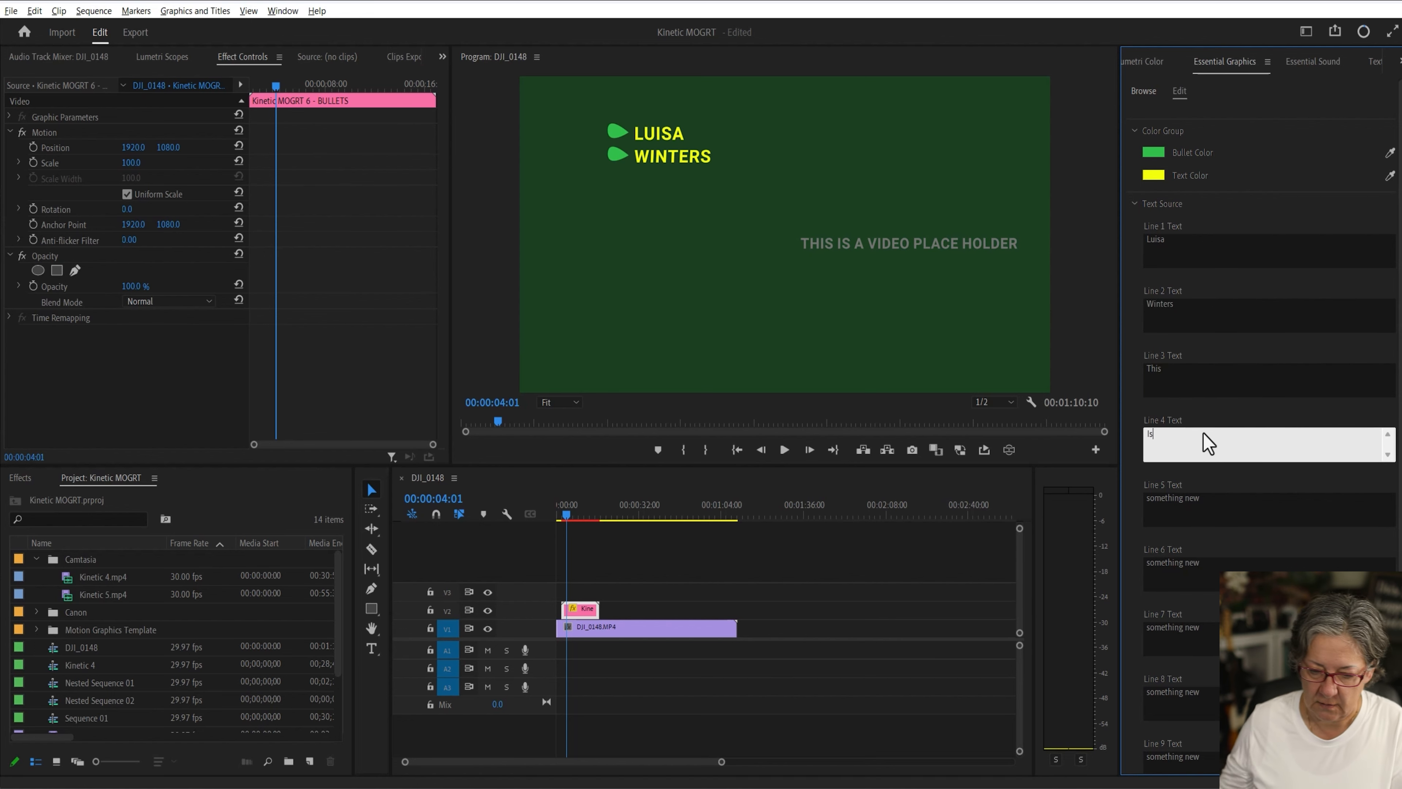
{"action": "left_click", "coordinate": [1201, 506]}
{"action": "type", "text": "Cool"}
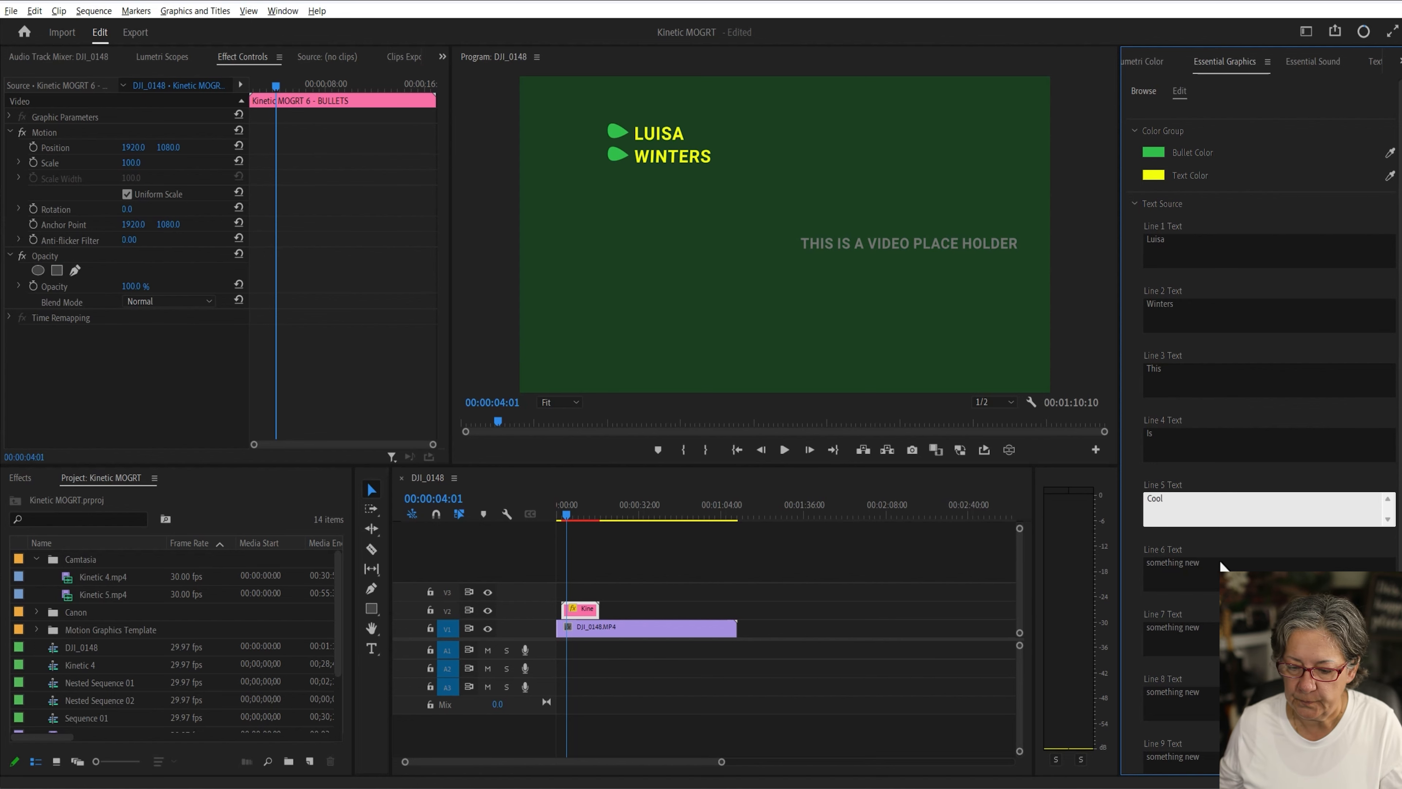
Step: Clear the text of Lines 6 through 10
{"action": "left_click", "coordinate": [1222, 566]}
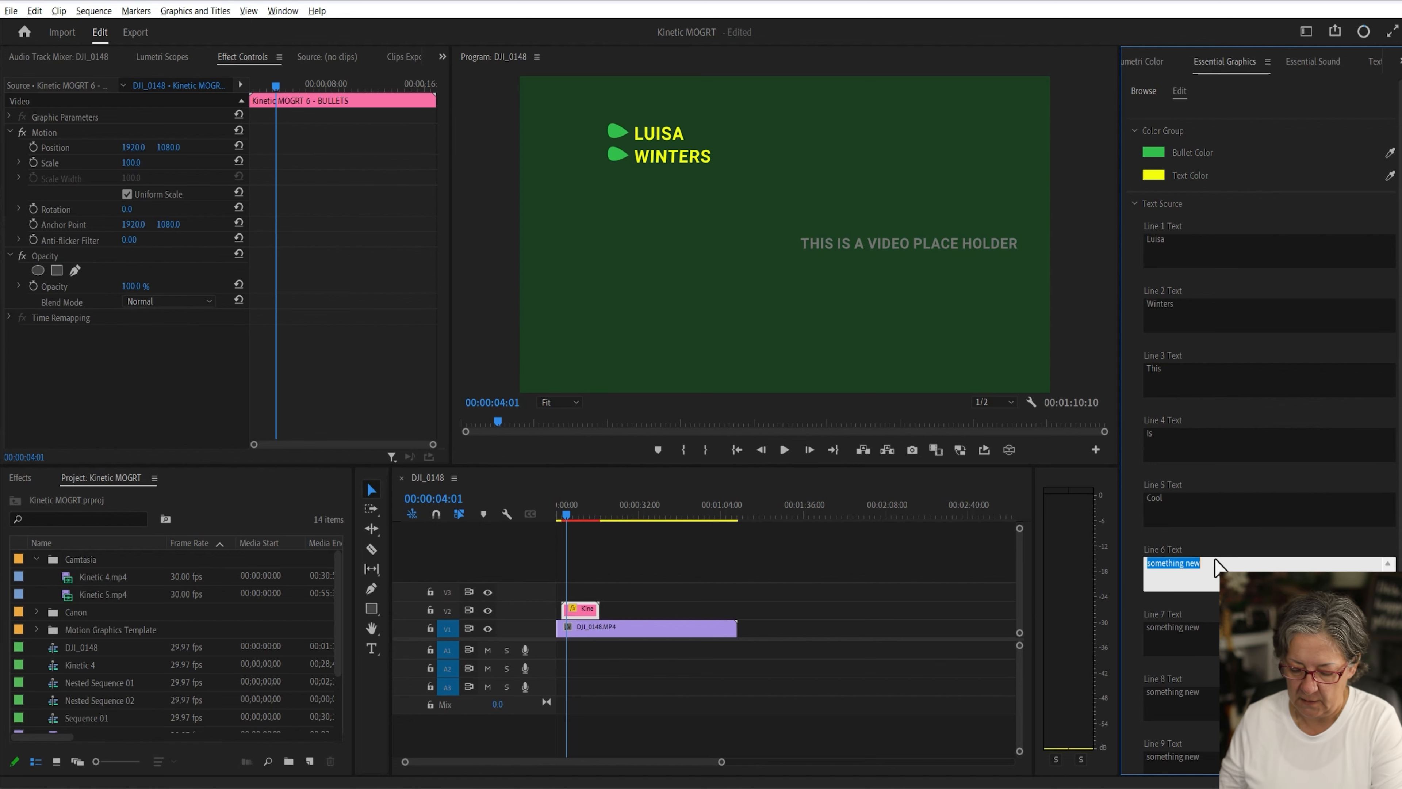
{"action": "key", "text": "BackSpace"}
{"action": "left_click", "coordinate": [1195, 640]}
{"action": "key", "text": "BackSpace"}
{"action": "left_click", "coordinate": [1198, 707]}
{"action": "key", "text": "BackSpace"}
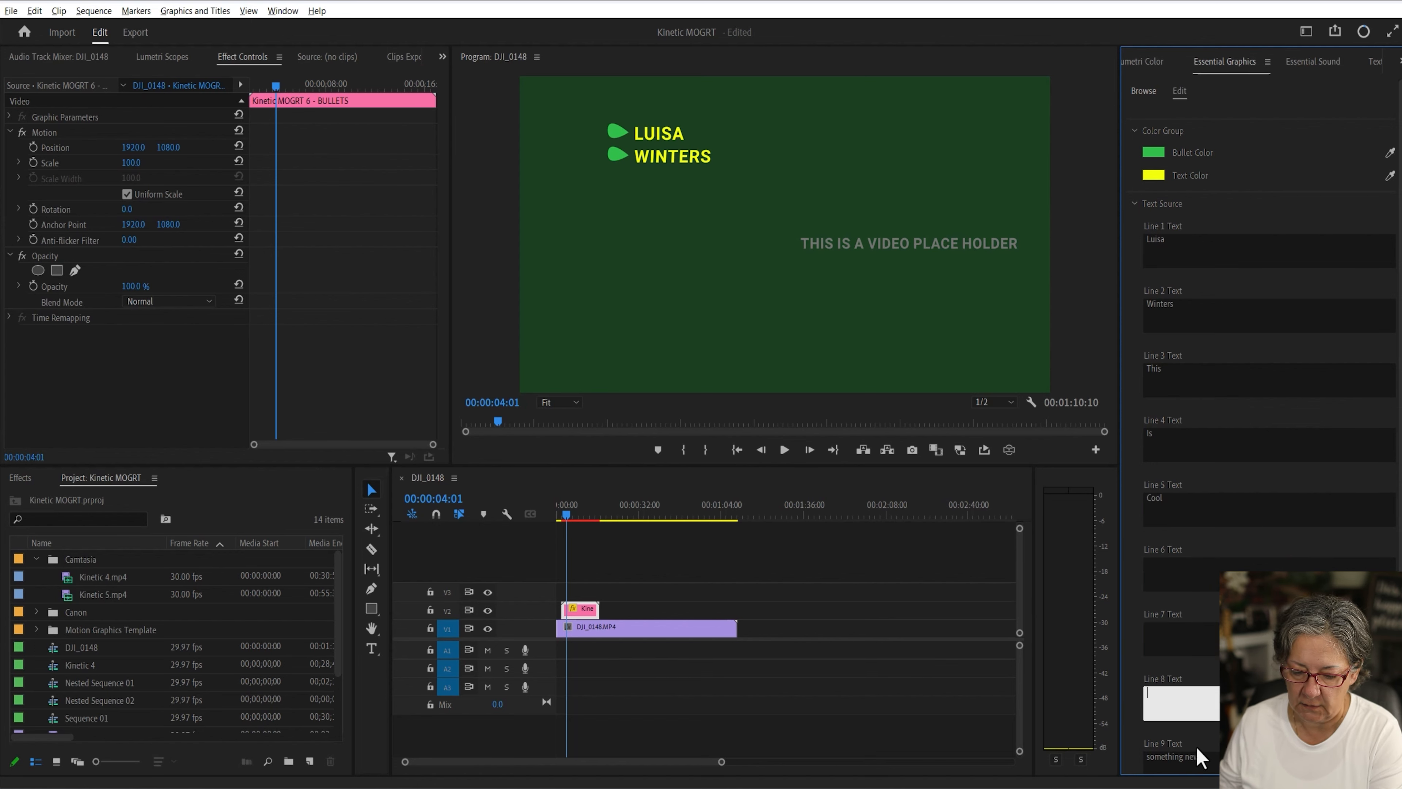
{"action": "left_click", "coordinate": [1195, 757]}
{"action": "key", "text": "BackSpace"}
{"action": "scroll", "coordinate": [1209, 724], "scroll_direction": "down", "scroll_amount": 2}
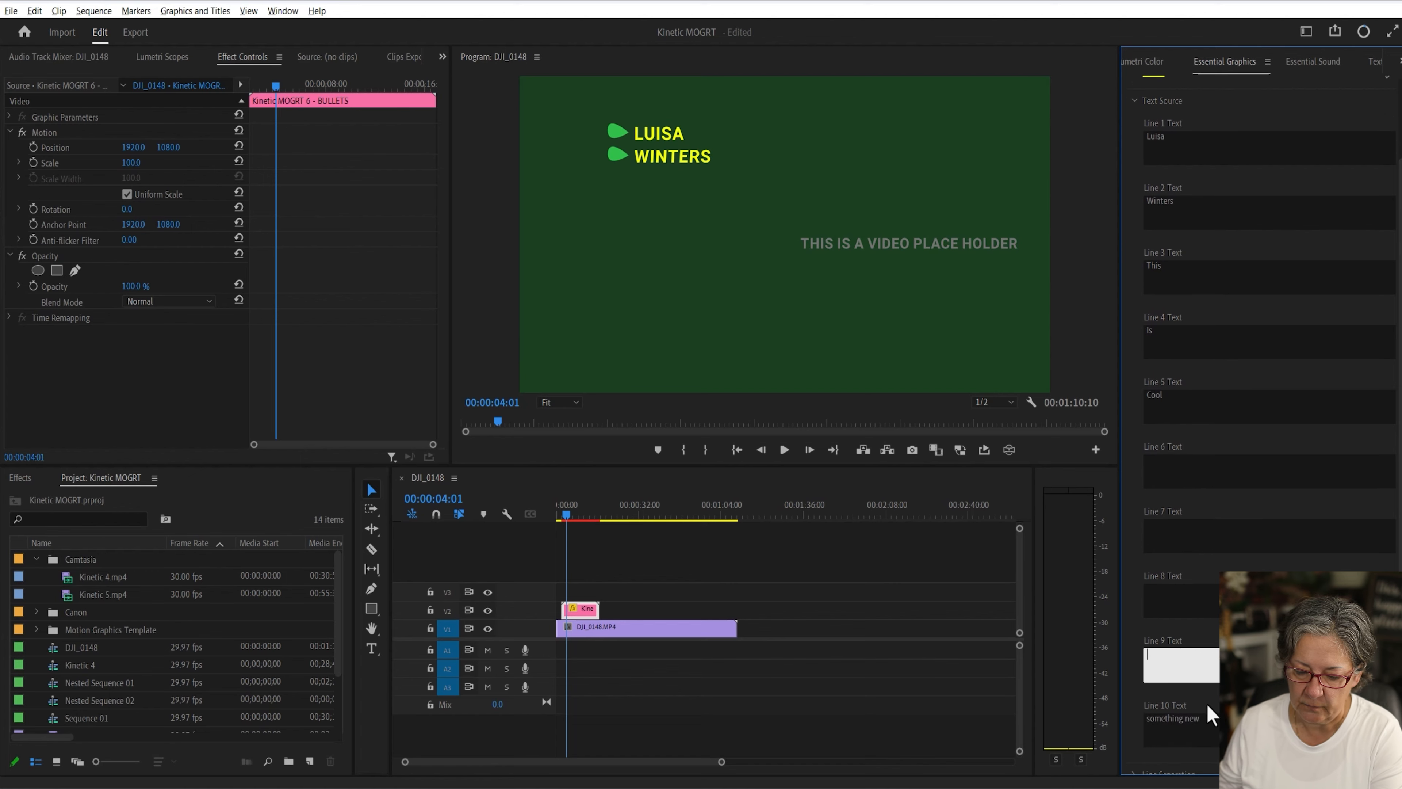
{"action": "key", "text": "BackSpace"}
Step: Play the sequence from the start to preview the bullet animation
{"action": "left_click", "coordinate": [936, 591]}
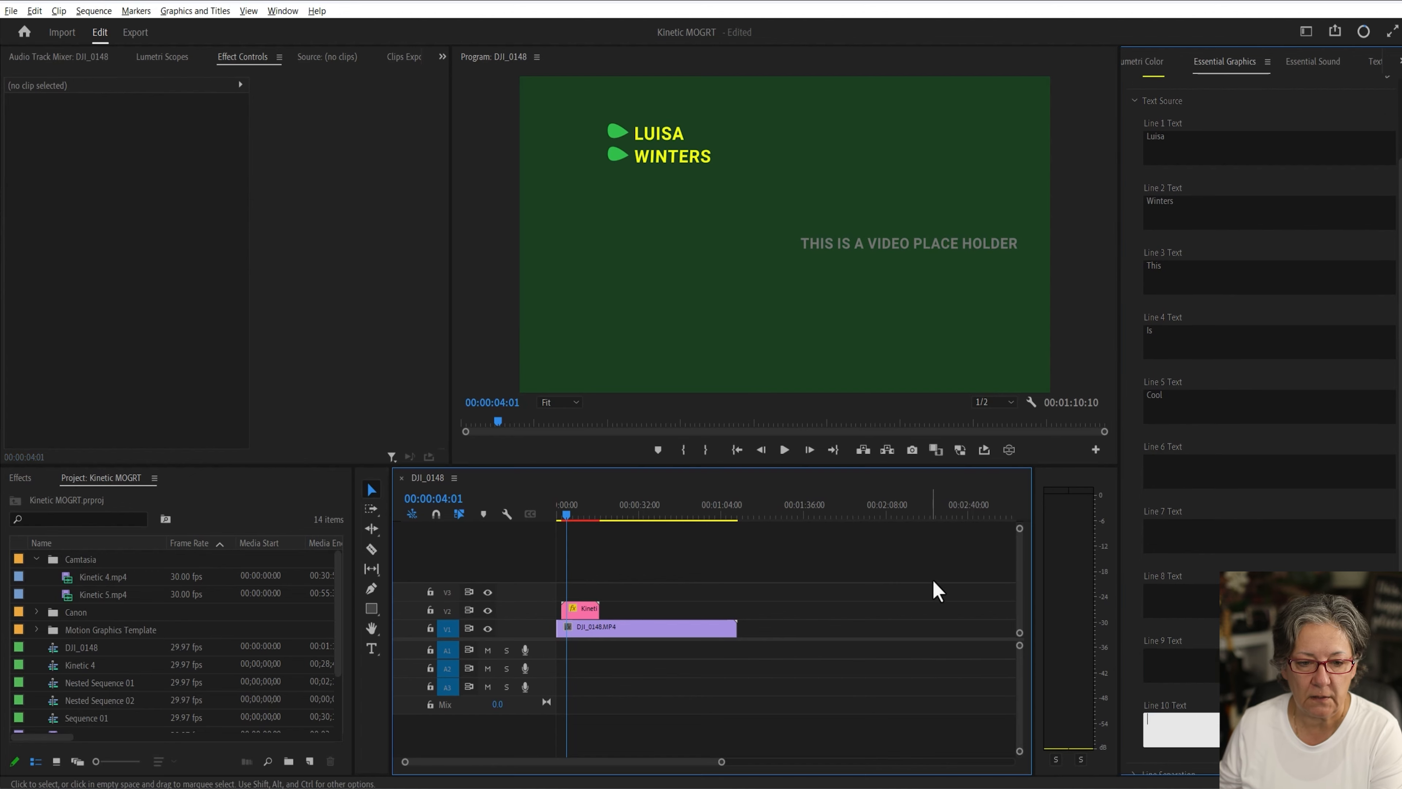
{"action": "left_click", "coordinate": [558, 516]}
{"action": "key", "text": "space"}
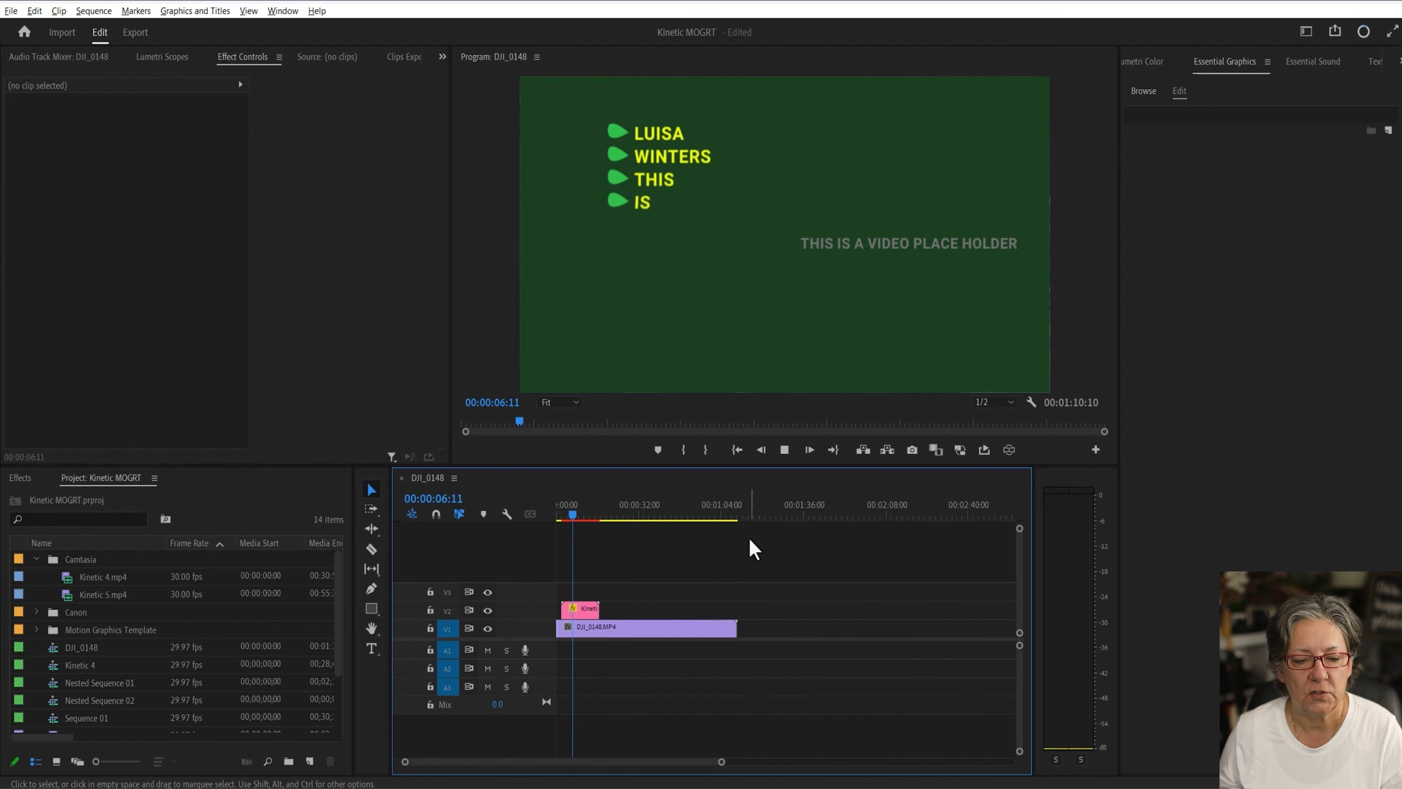
{"action": "key", "text": "space"}
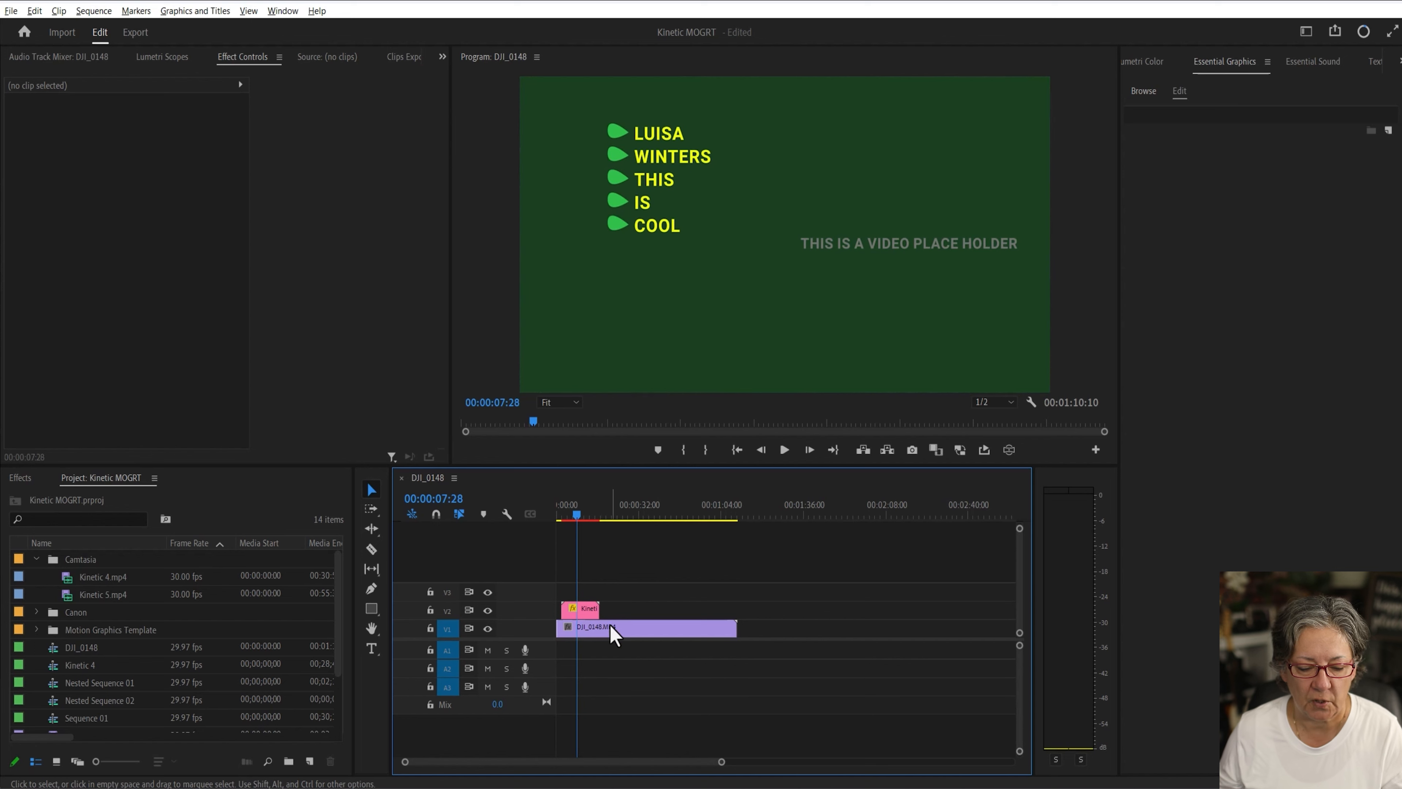
Step: Delete the placeholder video clip and move the template clip down to track V1
{"action": "left_click", "coordinate": [616, 630]}
{"action": "key", "text": "Delete"}
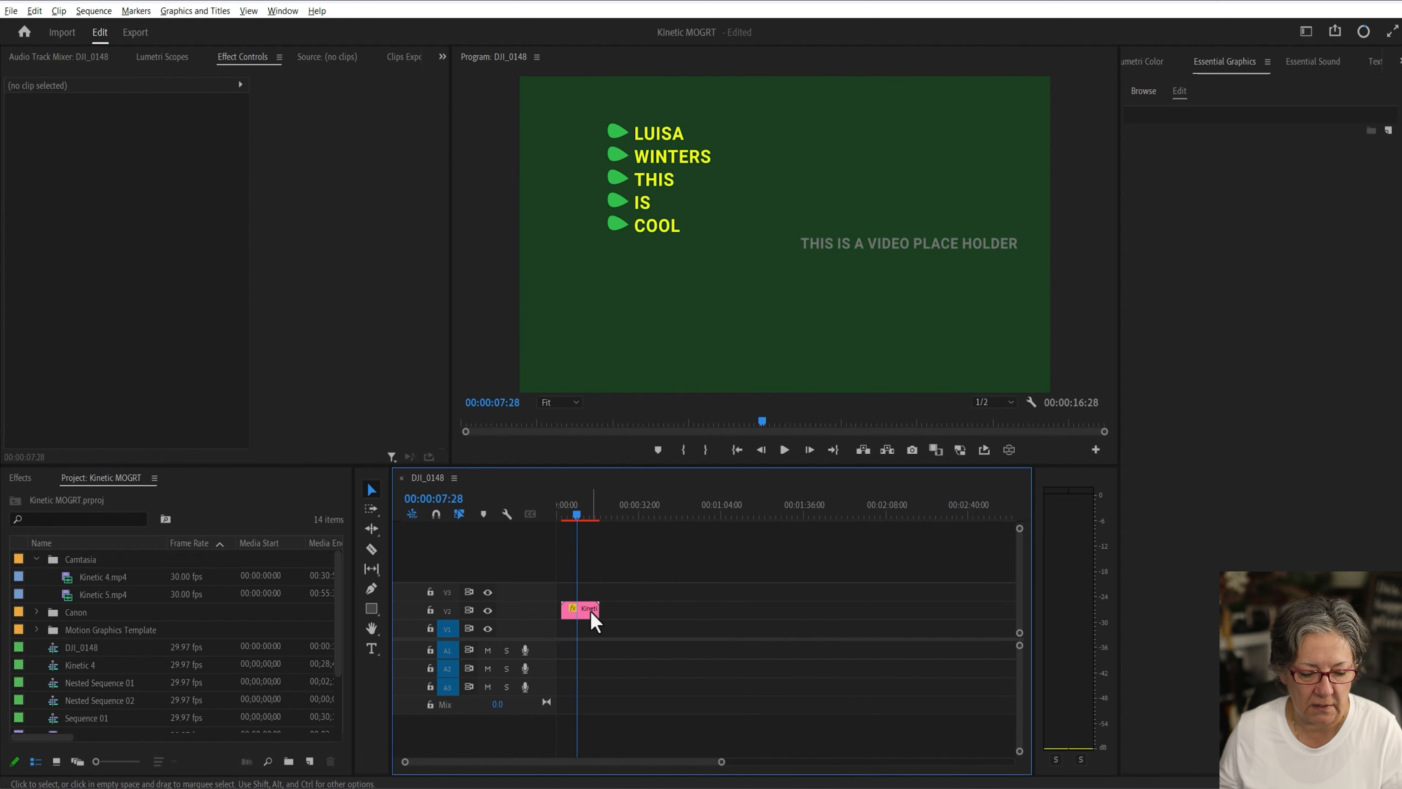
{"action": "mouse_move", "coordinate": [591, 617]}
{"action": "left_mouse_down"}
{"action": "mouse_move", "coordinate": [600, 640]}
{"action": "mouse_move", "coordinate": [586, 636]}
{"action": "left_mouse_up"}
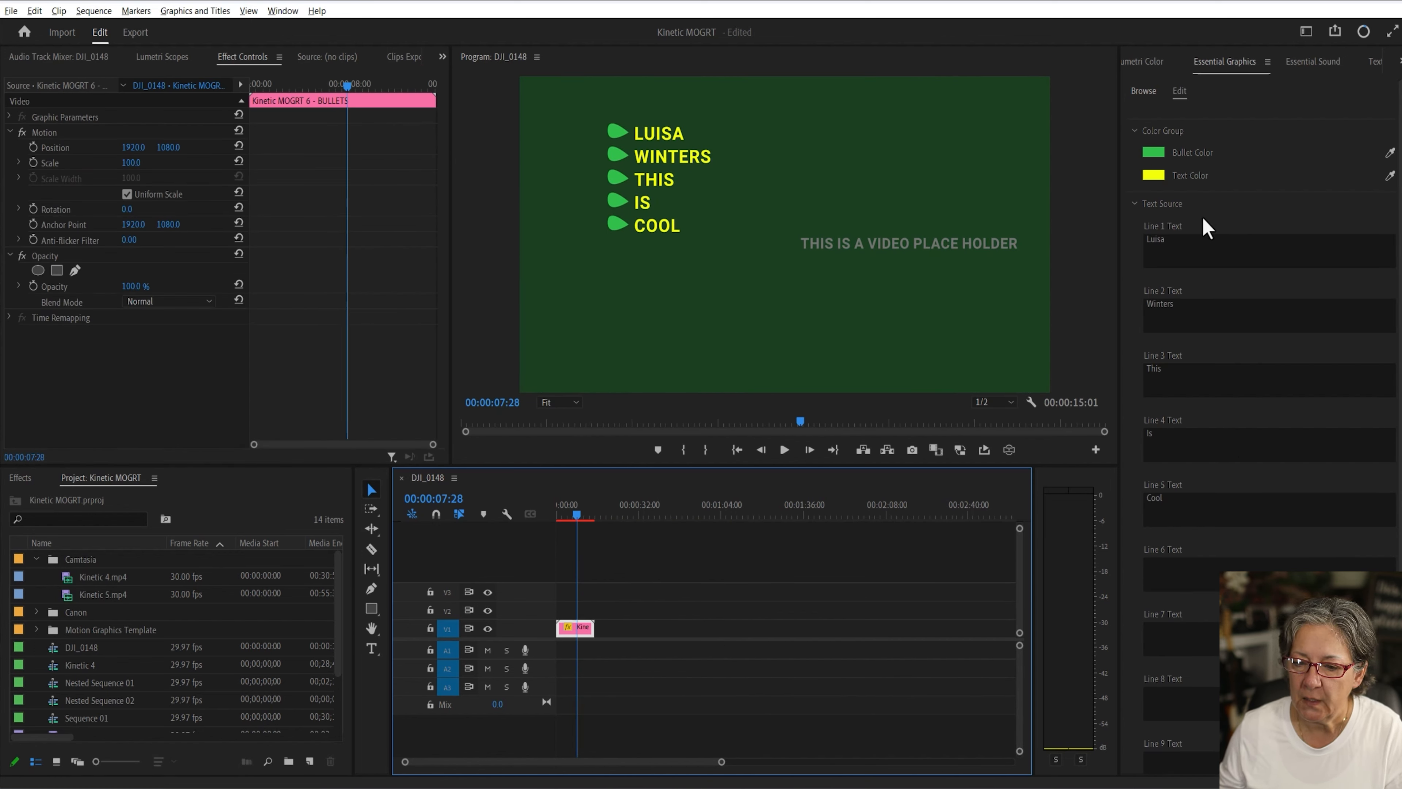
Step: Set the line spacing to 180 and open the Background Image settings
{"action": "left_click", "coordinate": [1136, 204]}
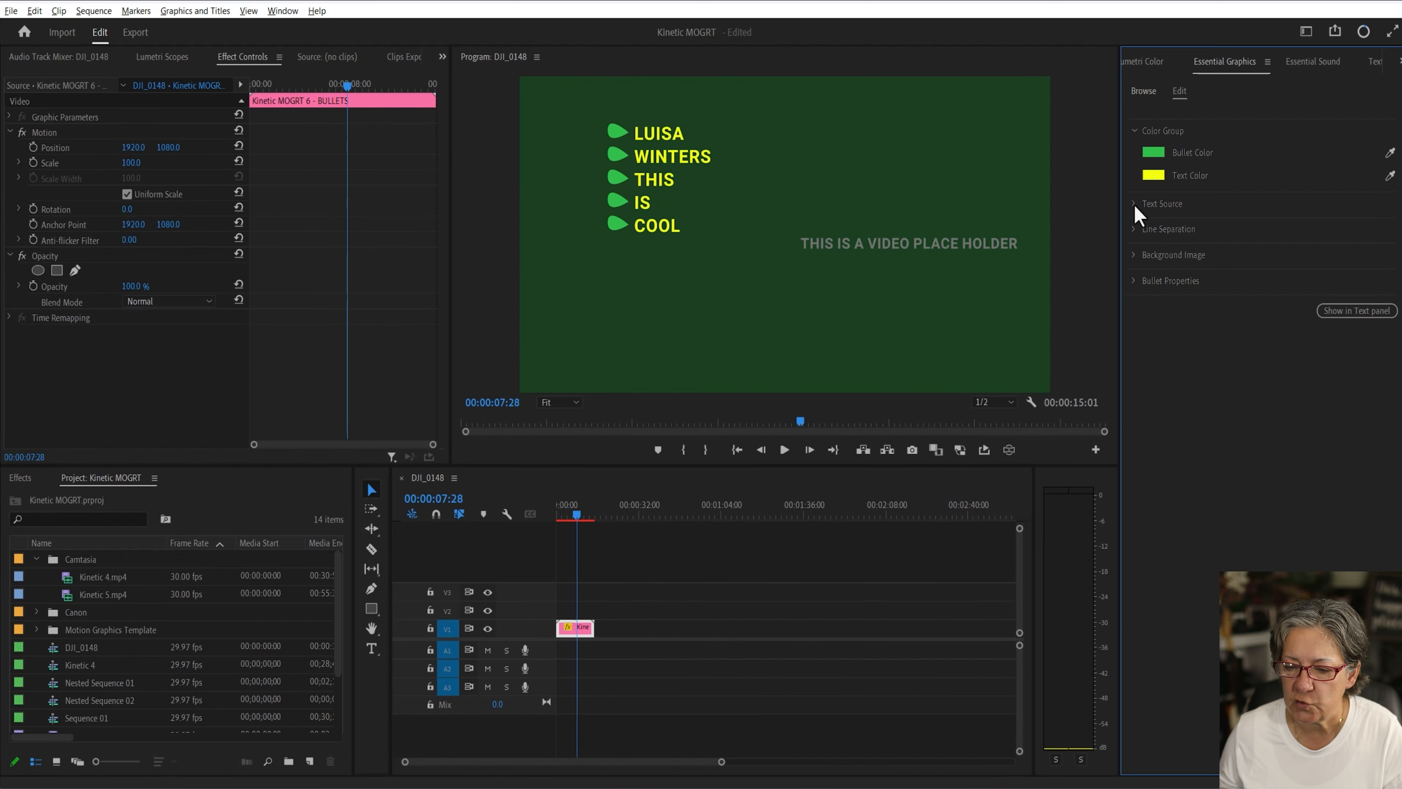
{"action": "left_click", "coordinate": [1140, 228]}
{"action": "mouse_move", "coordinate": [1211, 282]}
{"action": "left_mouse_down"}
{"action": "mouse_move", "coordinate": [1261, 283]}
{"action": "mouse_move", "coordinate": [1236, 284]}
{"action": "left_mouse_up"}
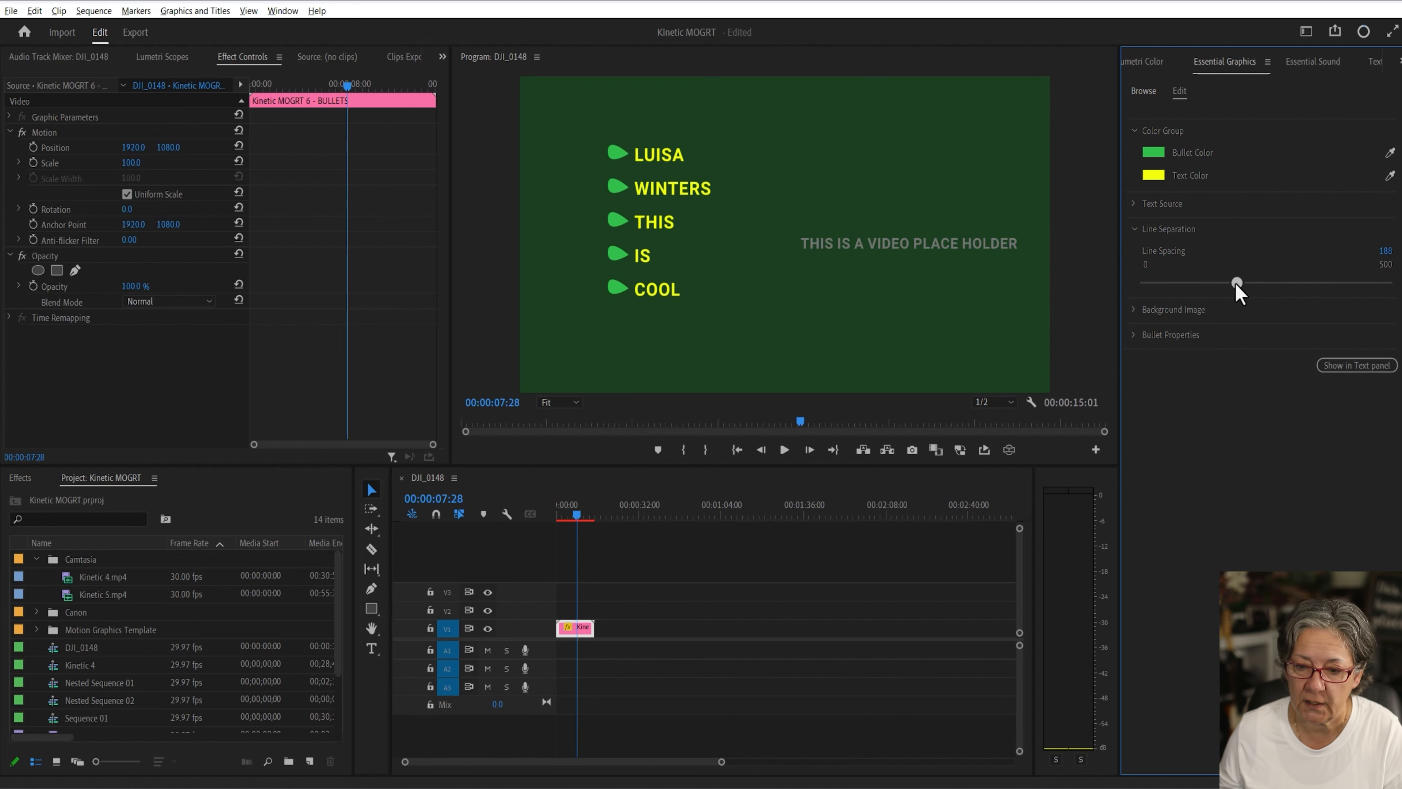
{"action": "left_click", "coordinate": [1136, 311]}
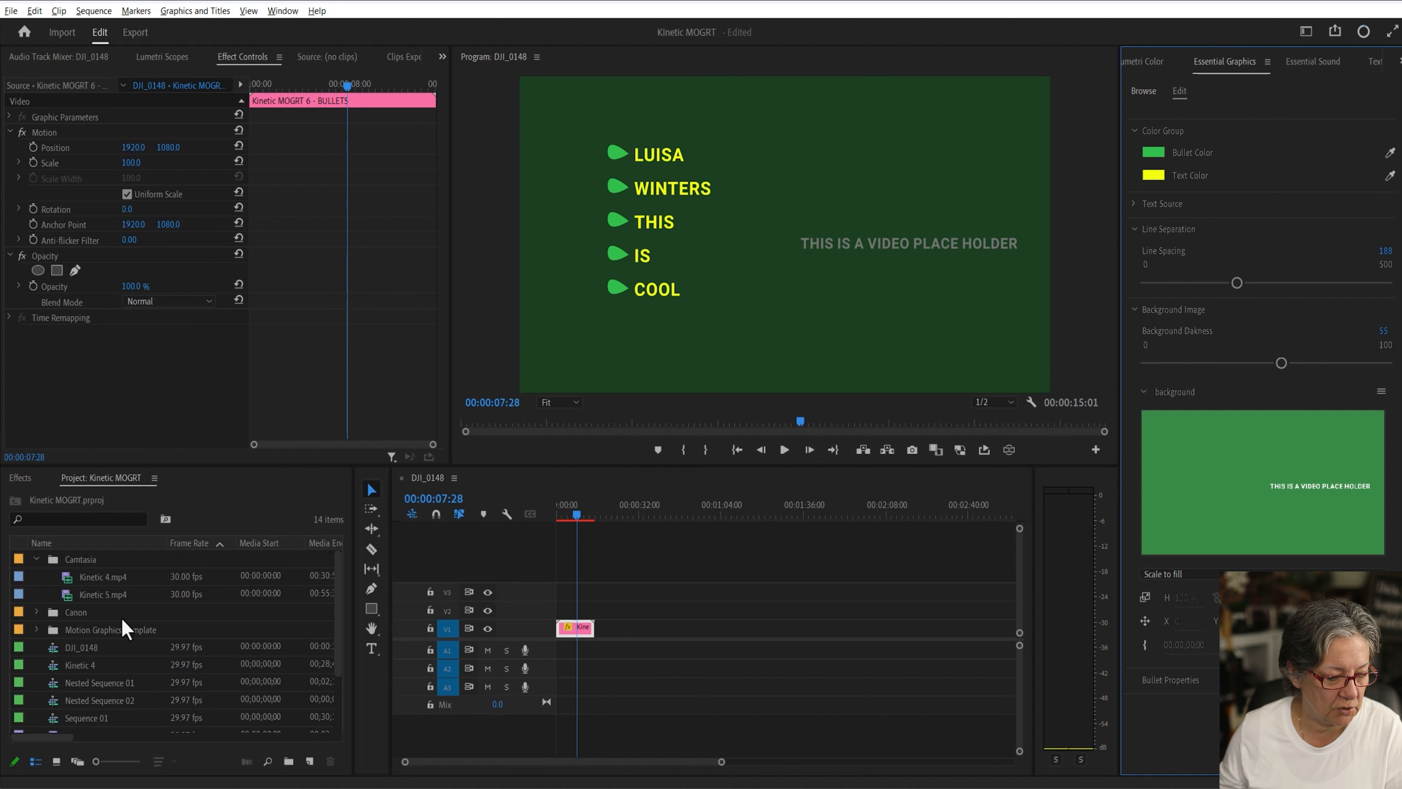
Step: Replace the template's background image with the DJI_0148.MP4 clip from the Project panel
{"action": "left_click", "coordinate": [35, 630]}
{"action": "left_click", "coordinate": [34, 630]}
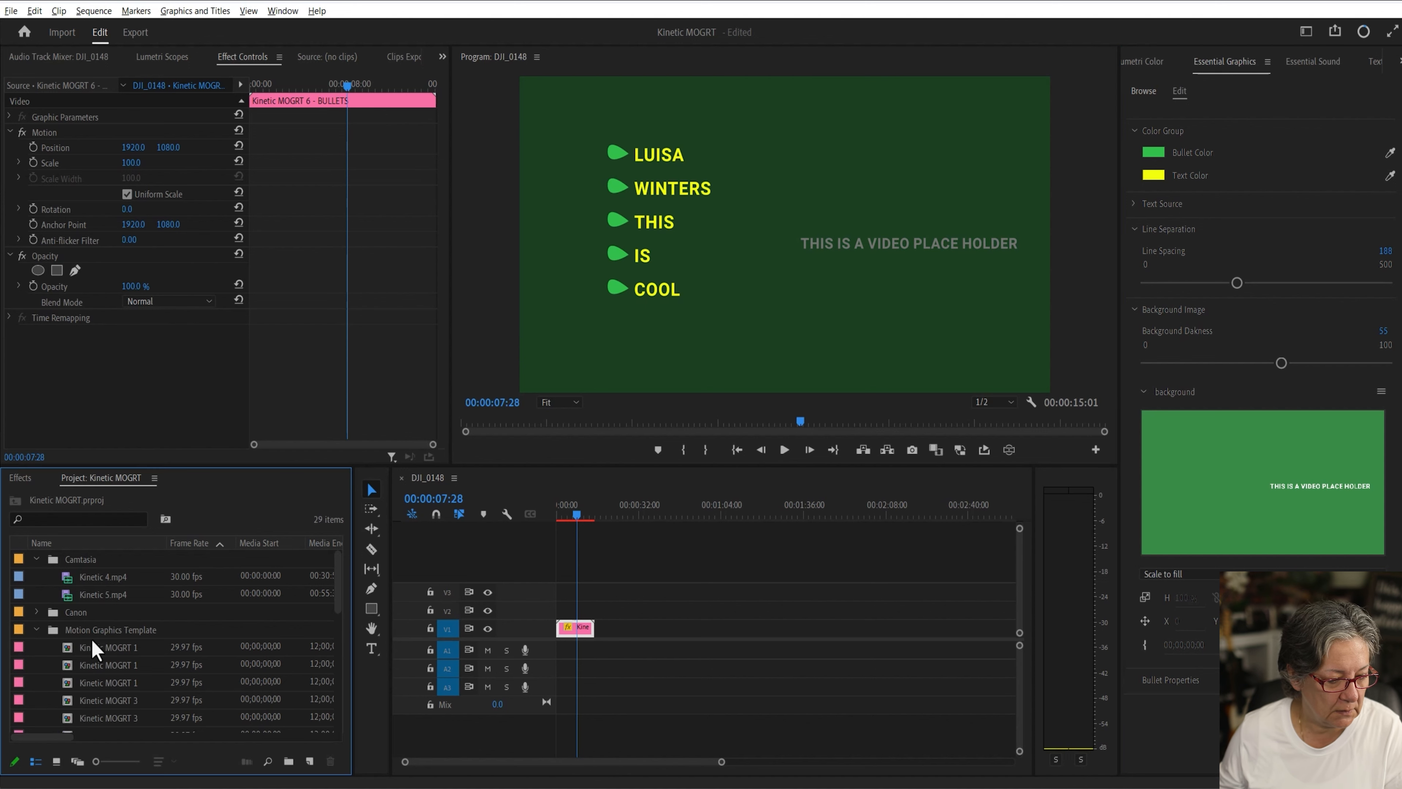
{"action": "scroll", "coordinate": [108, 635], "scroll_direction": "down", "scroll_amount": 3}
{"action": "scroll", "coordinate": [107, 635], "scroll_direction": "down", "scroll_amount": 3}
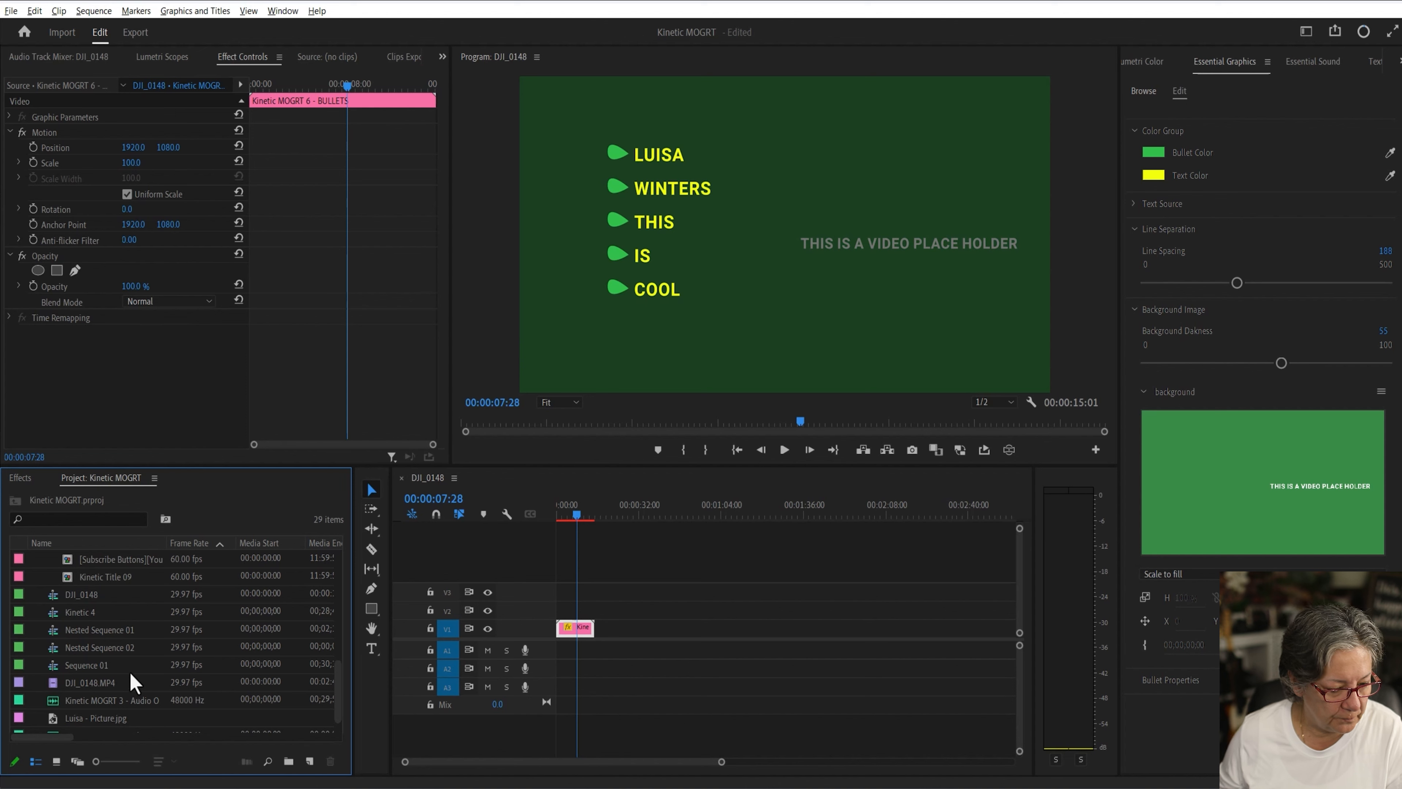
{"action": "scroll", "coordinate": [132, 685], "scroll_direction": "down", "scroll_amount": 1}
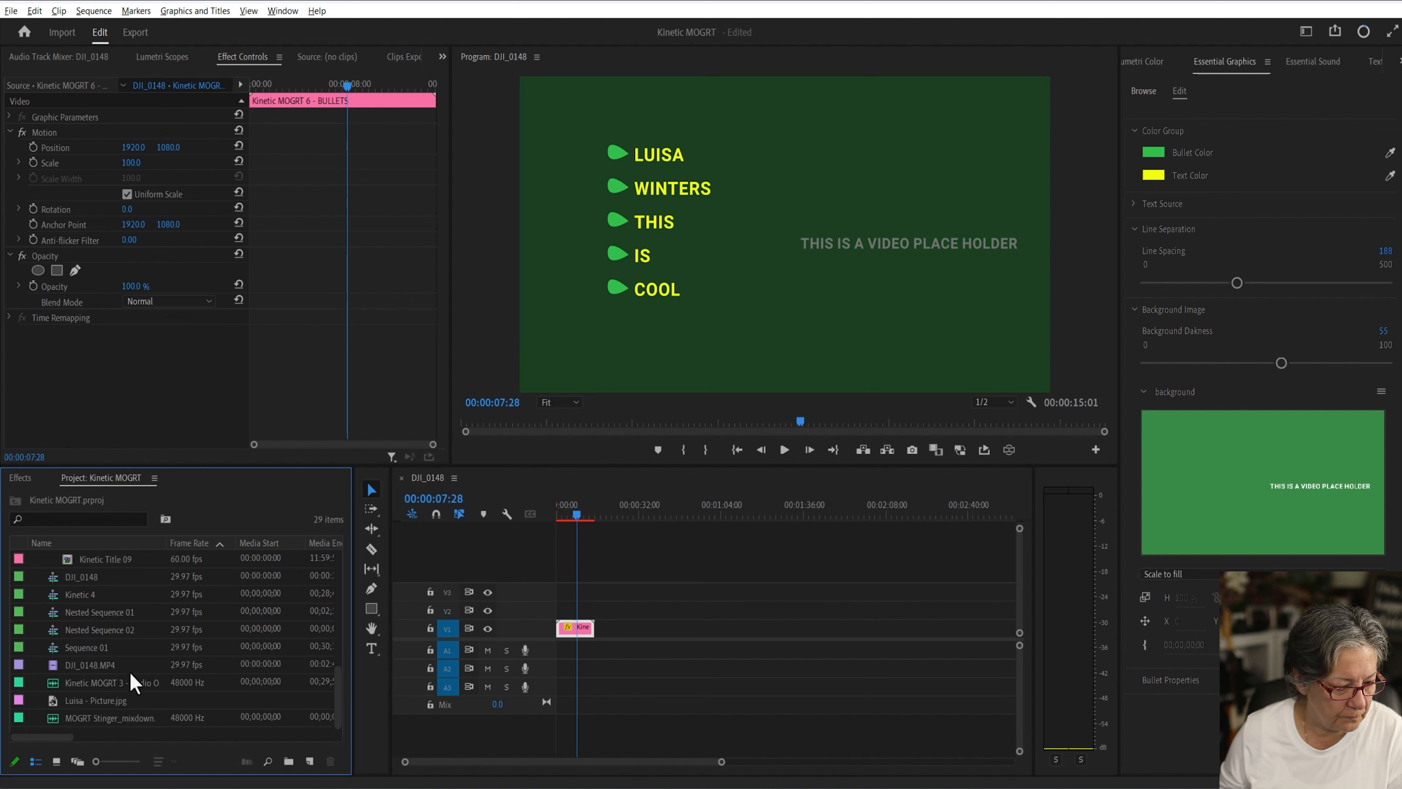
{"action": "left_click_drag", "start_coordinate": [55, 666], "coordinate": [1256, 510]}
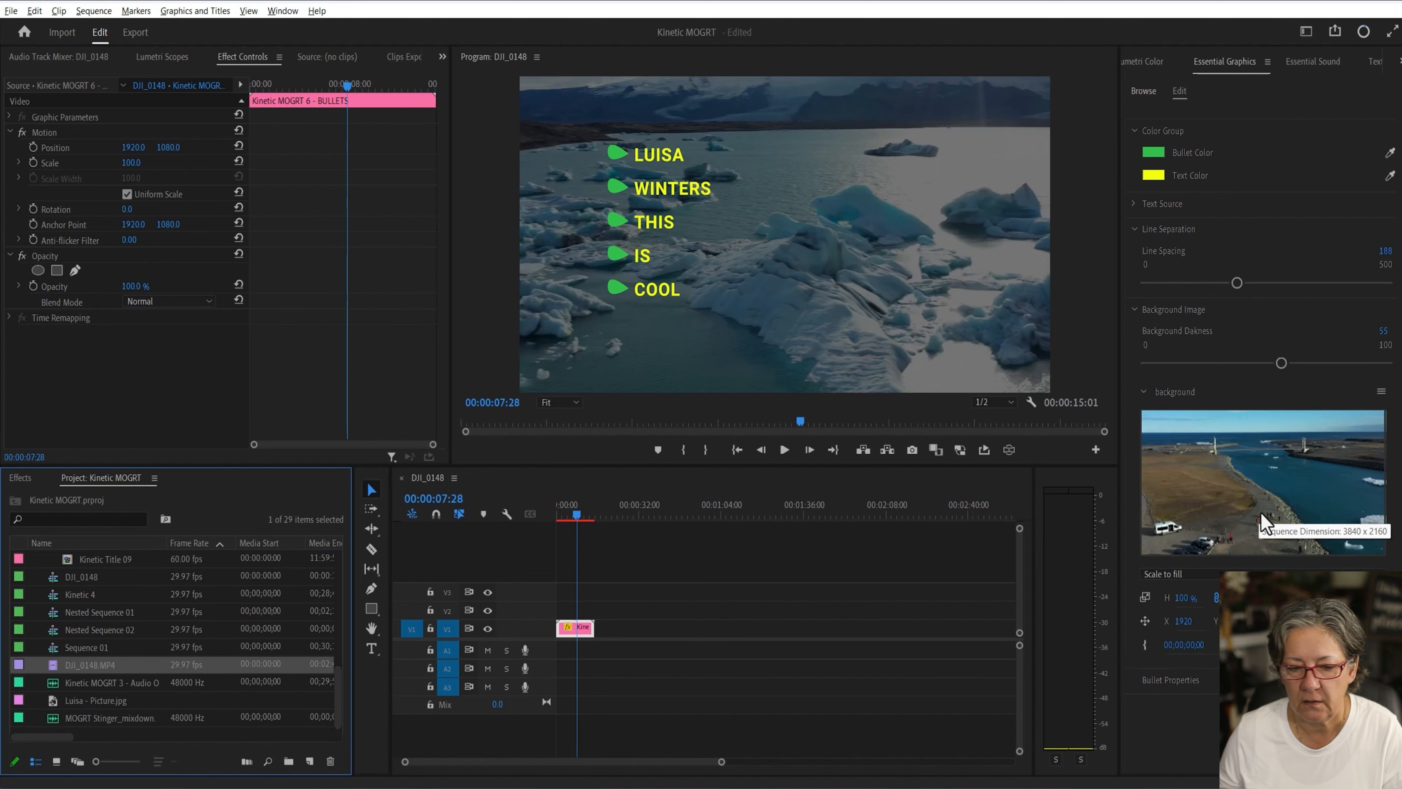
{"action": "left_click", "coordinate": [1244, 475]}
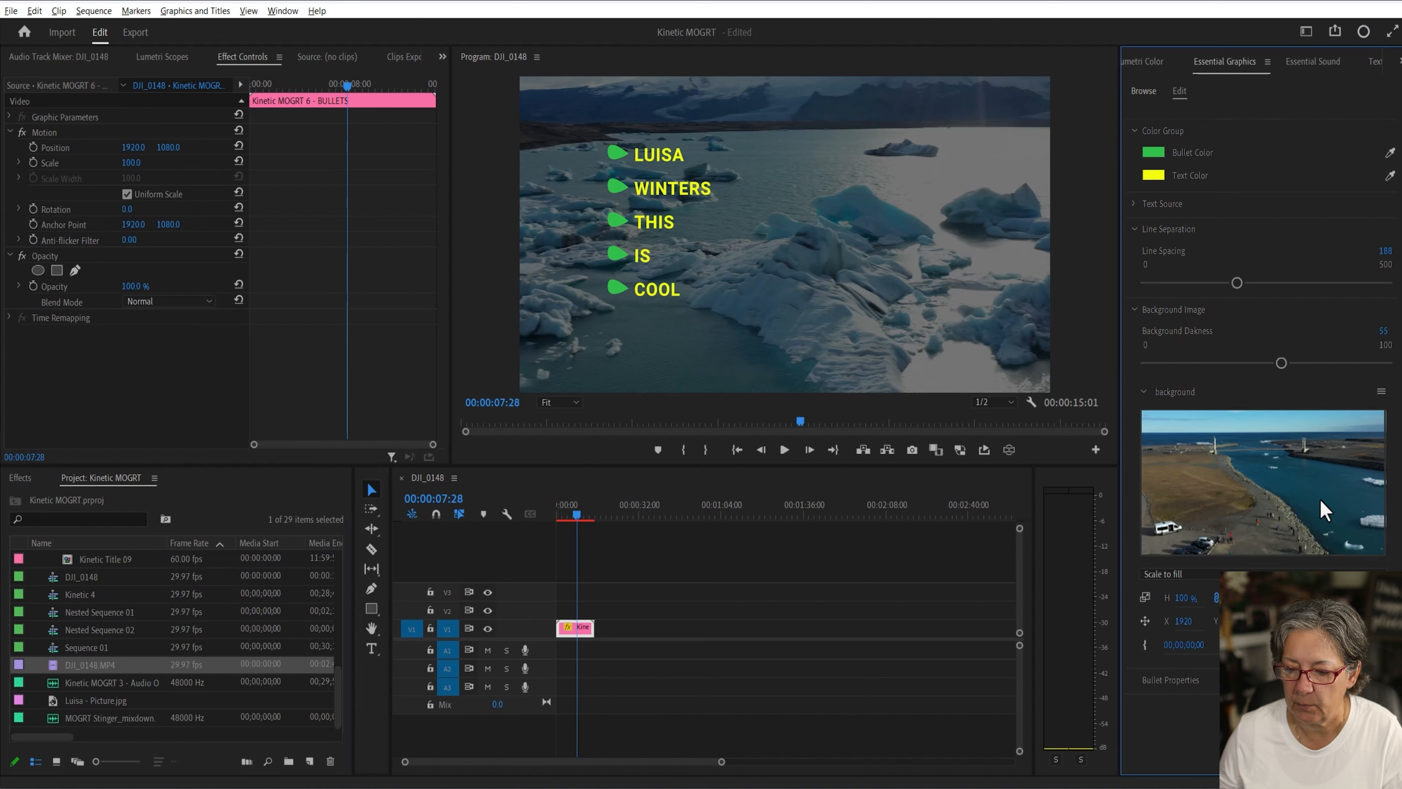
Step: Open the background media in its own timeline and raise the background darkness
{"action": "left_click", "coordinate": [1381, 391]}
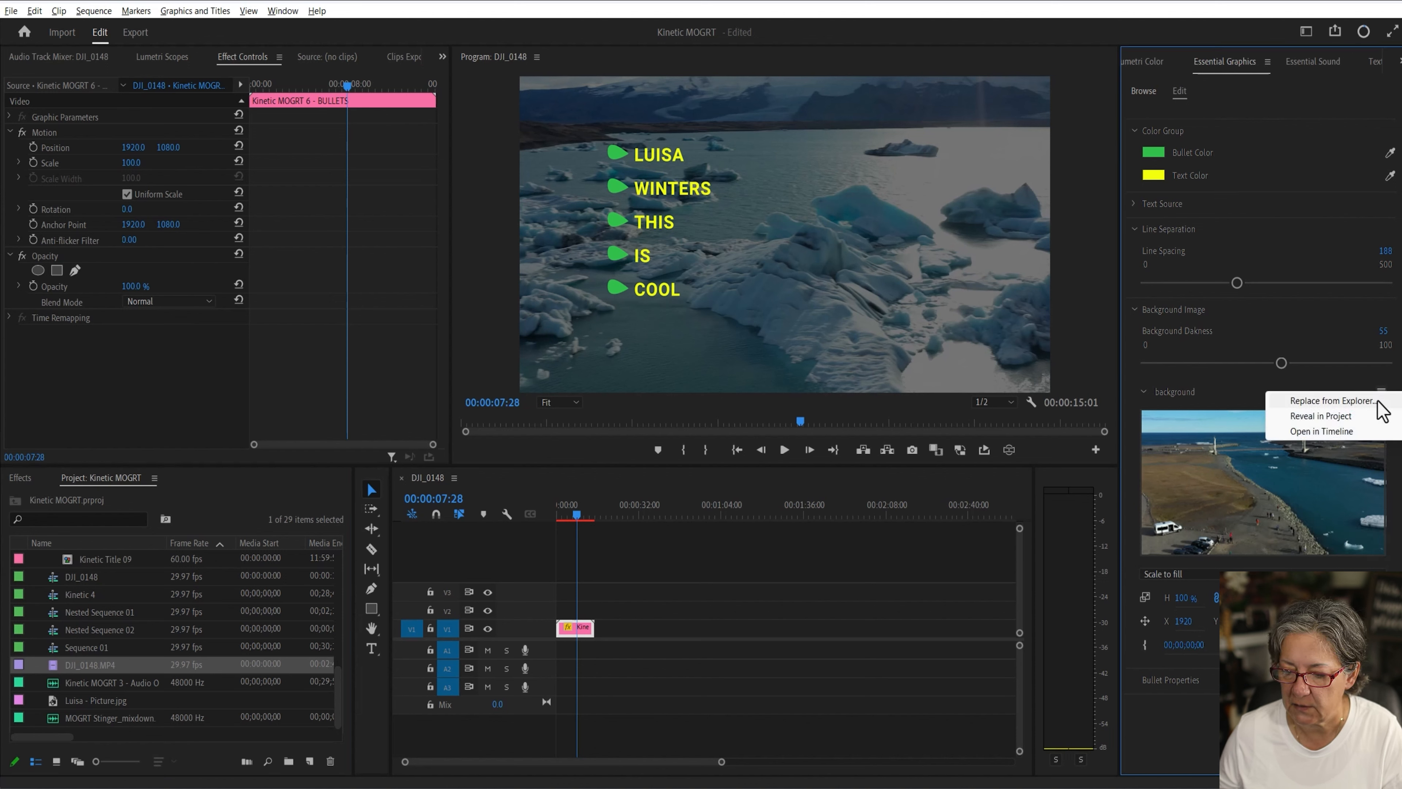
{"action": "left_click", "coordinate": [1321, 430]}
{"action": "left_click", "coordinate": [428, 477]}
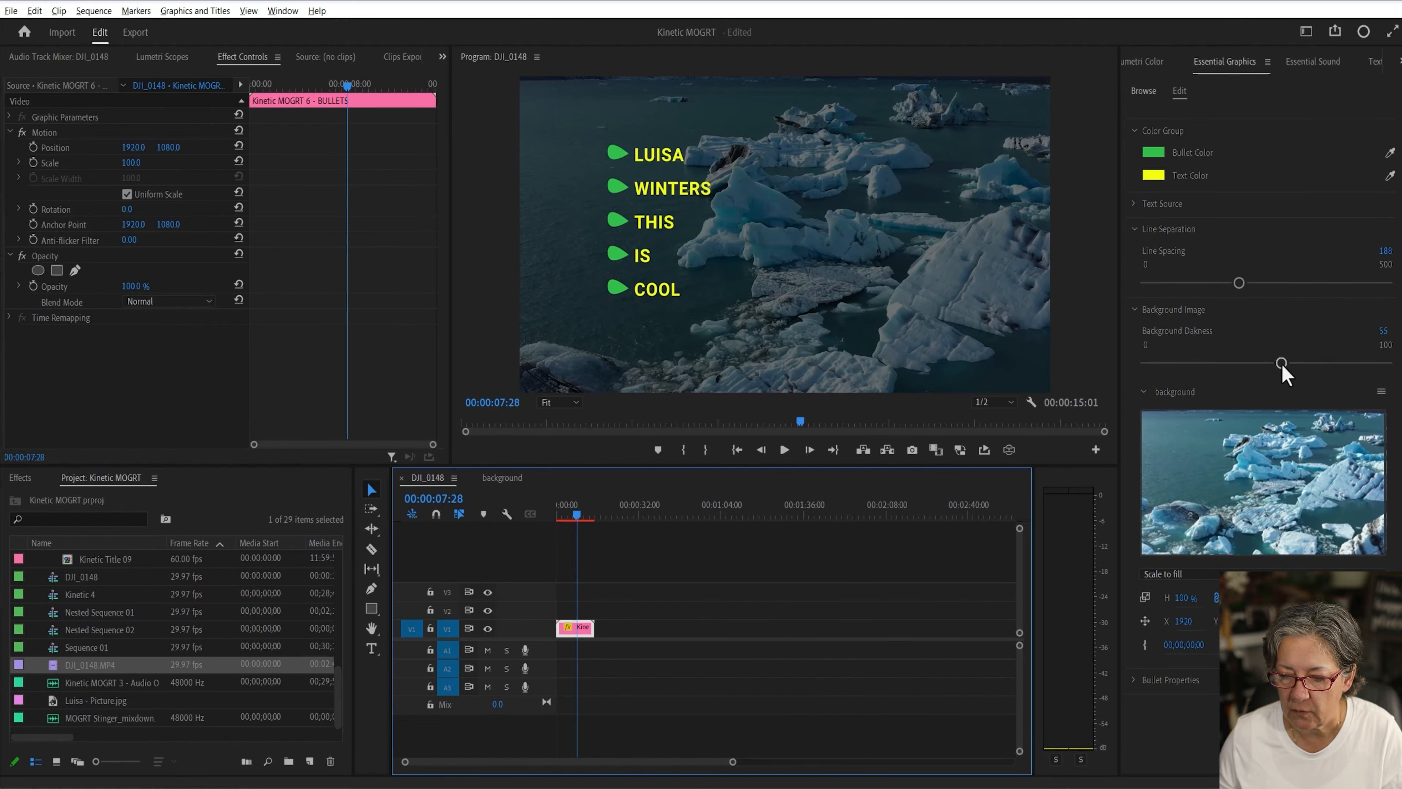
{"action": "left_click_drag", "start_coordinate": [1281, 363], "coordinate": [1316, 365]}
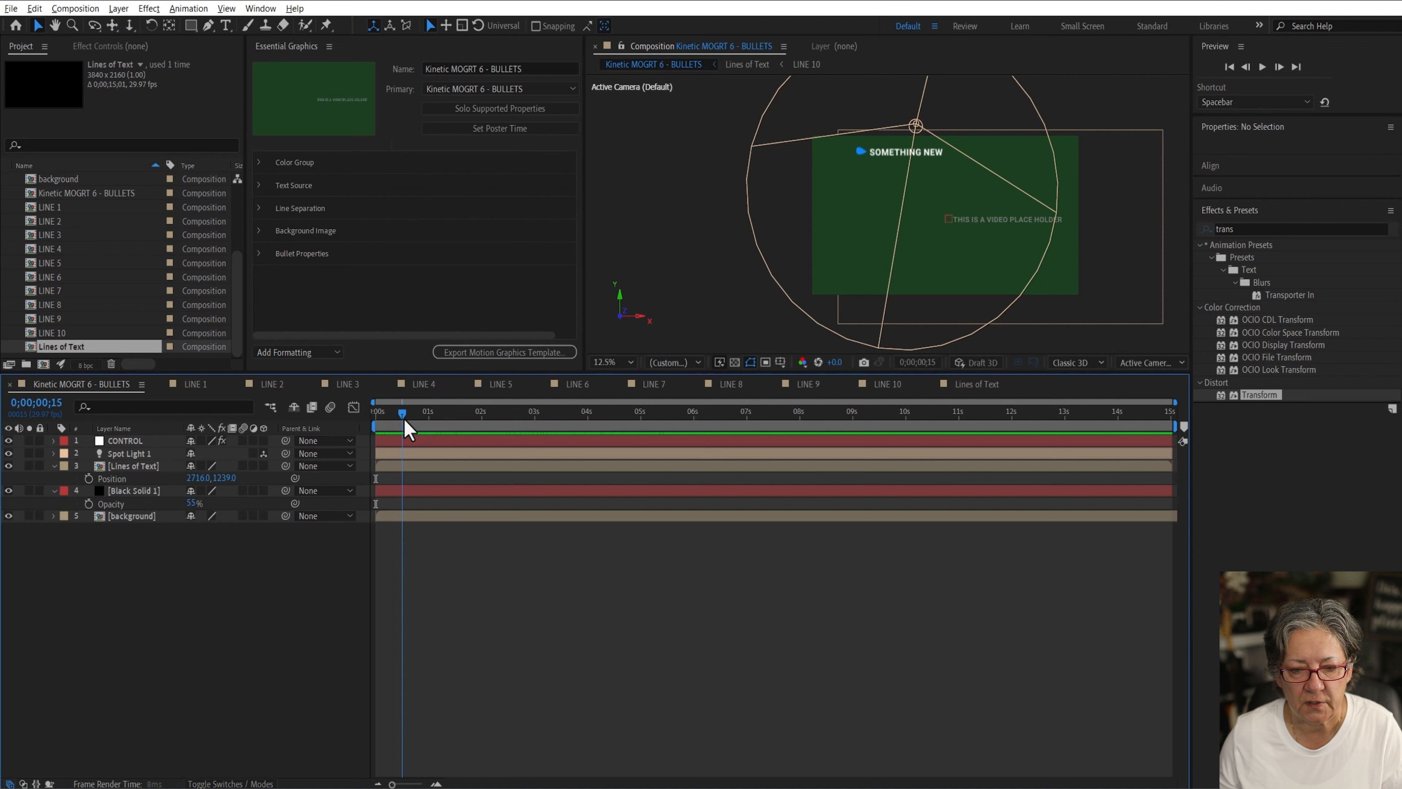
Step: Create a protected region over the work area from the start to 1;03 around the first bullet's intro
{"action": "left_click_drag", "start_coordinate": [406, 422], "coordinate": [436, 428]}
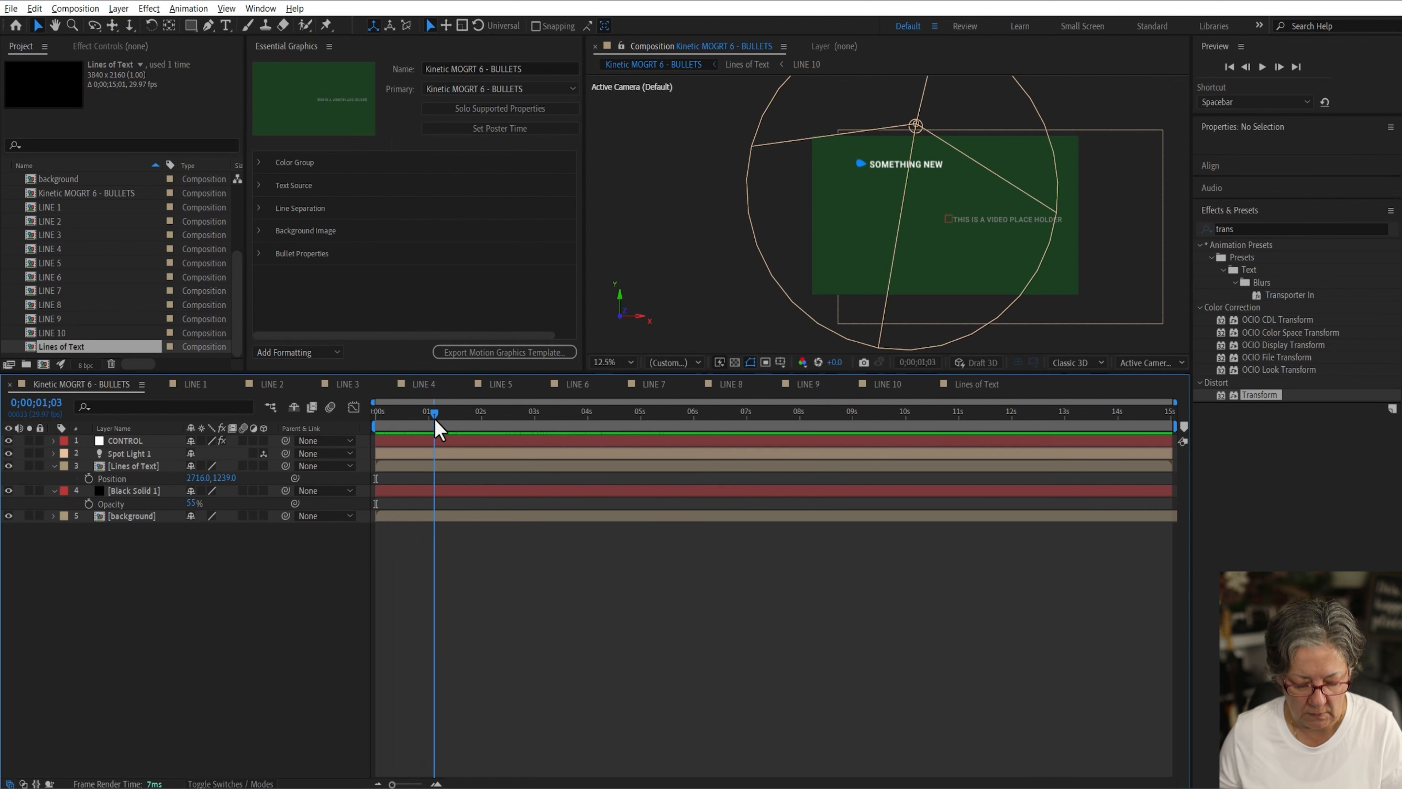
{"action": "key", "text": "n"}
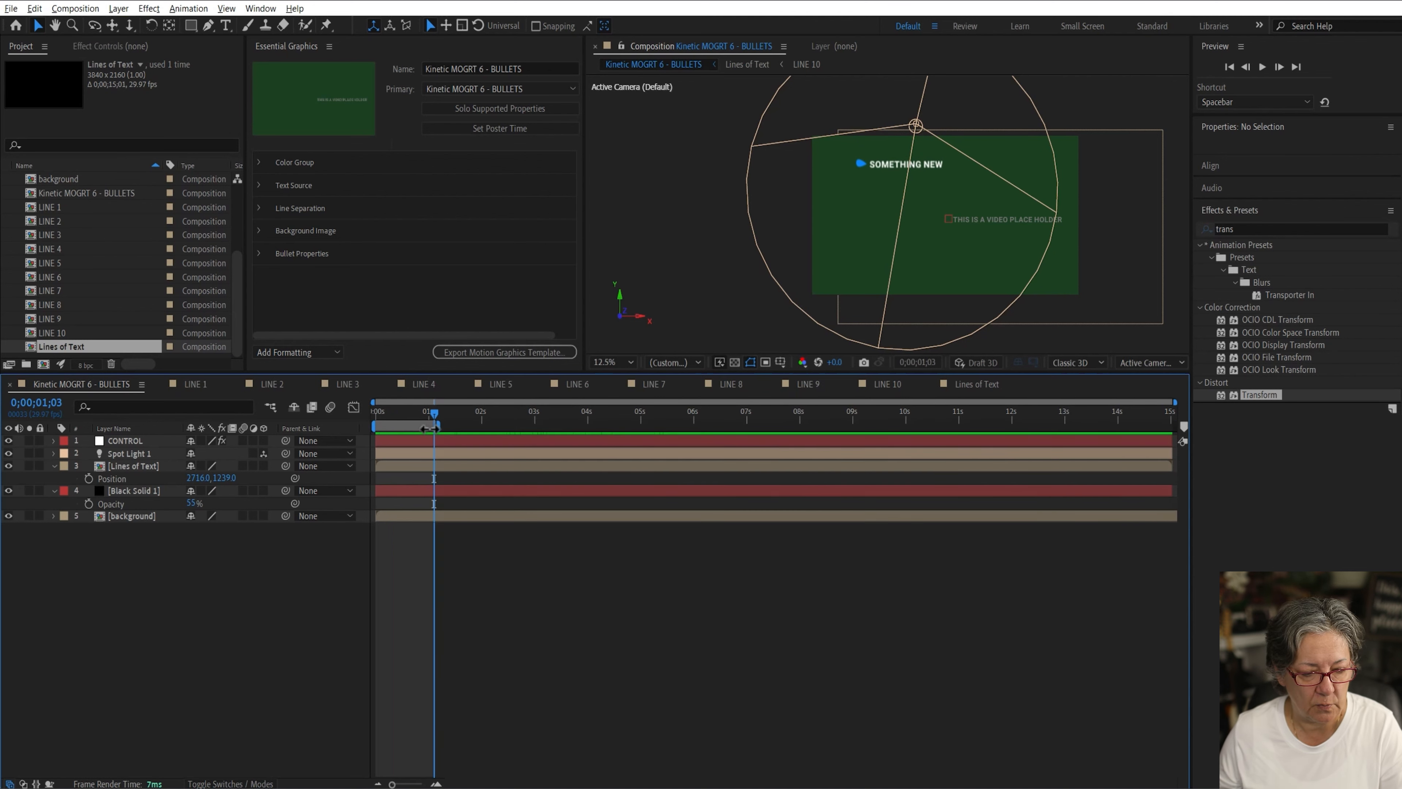
{"action": "right_click", "coordinate": [416, 429]}
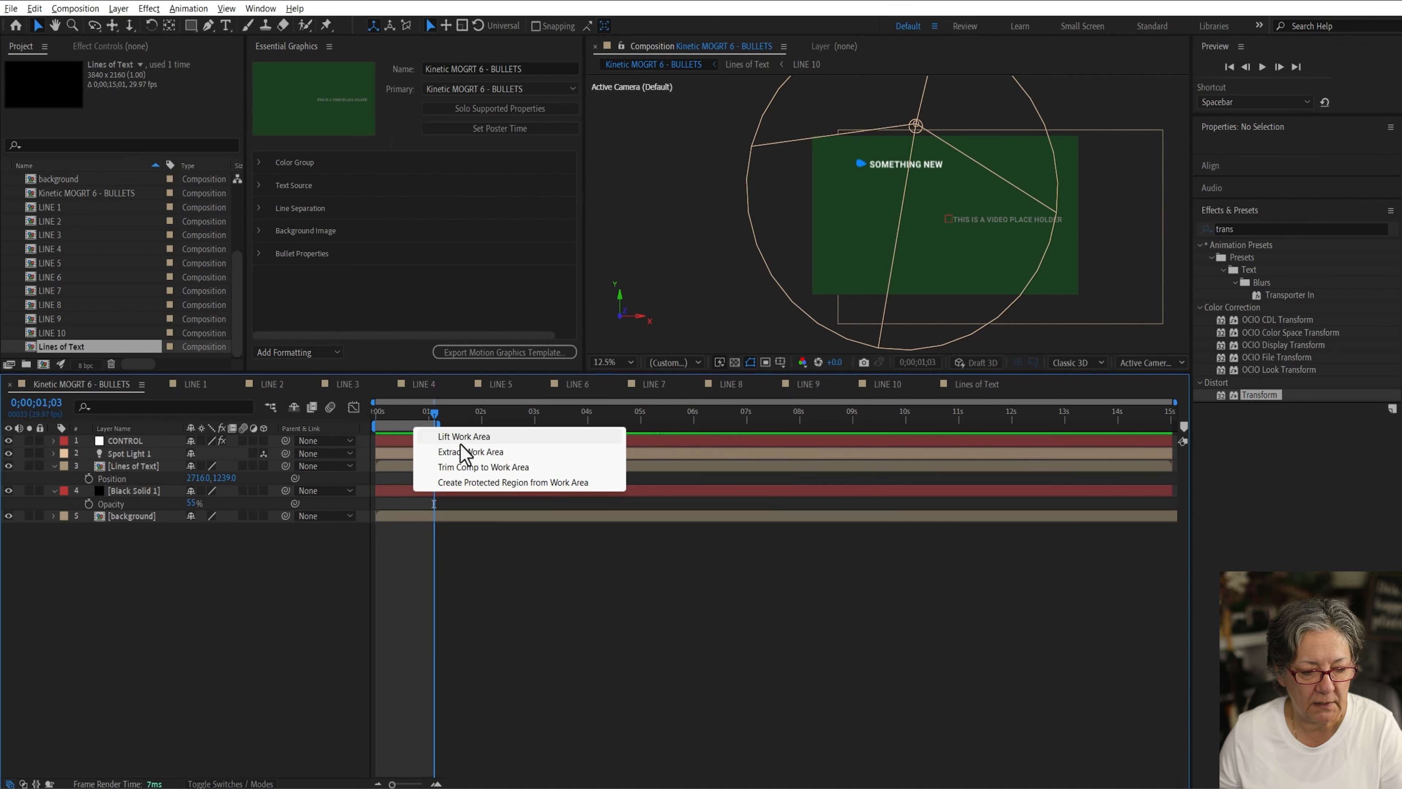
{"action": "left_click", "coordinate": [469, 483]}
Step: Mark the next stretch of the timeline as a work area and create a second protected region from it
{"action": "left_click_drag", "start_coordinate": [434, 413], "coordinate": [499, 423]}
{"action": "right_click", "coordinate": [468, 424]}
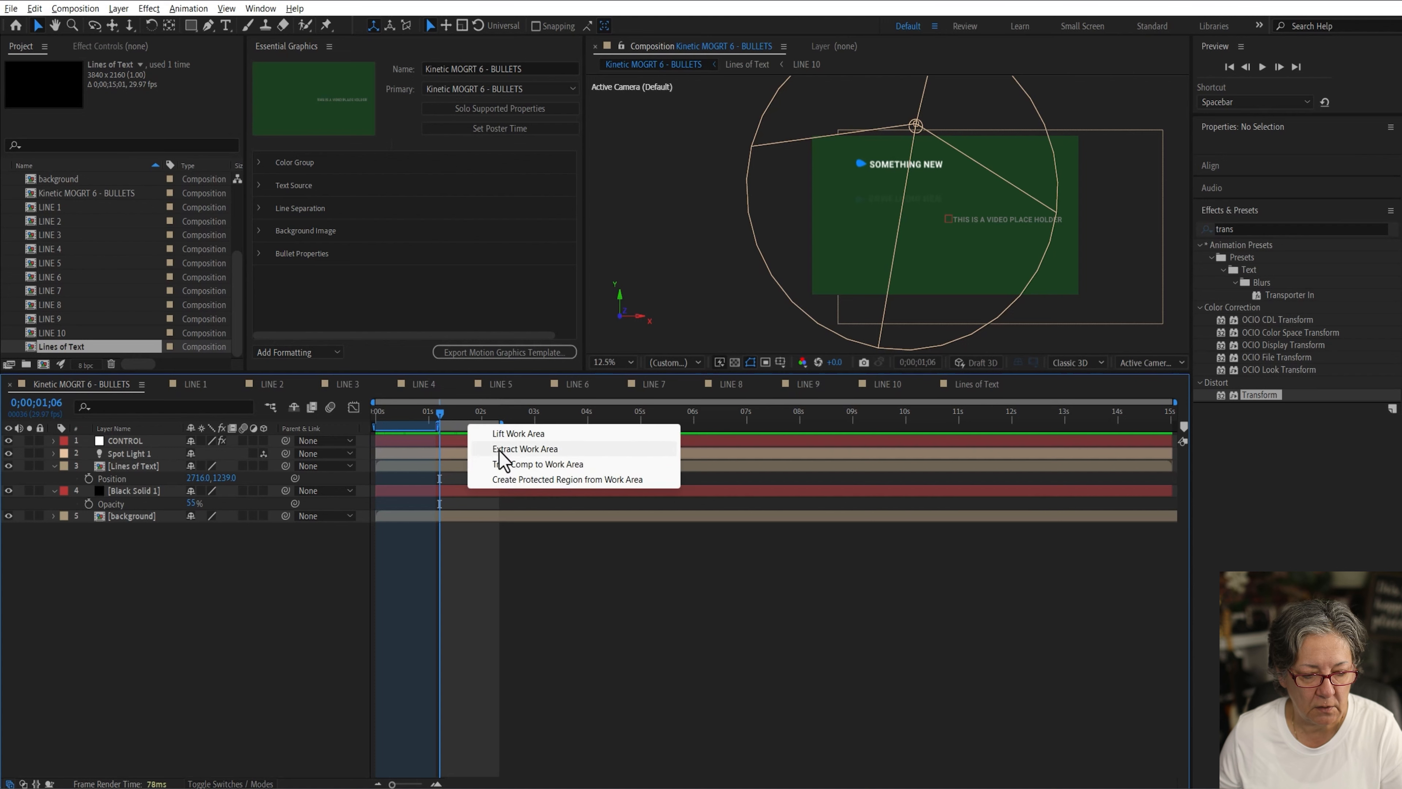
{"action": "left_click", "coordinate": [513, 480]}
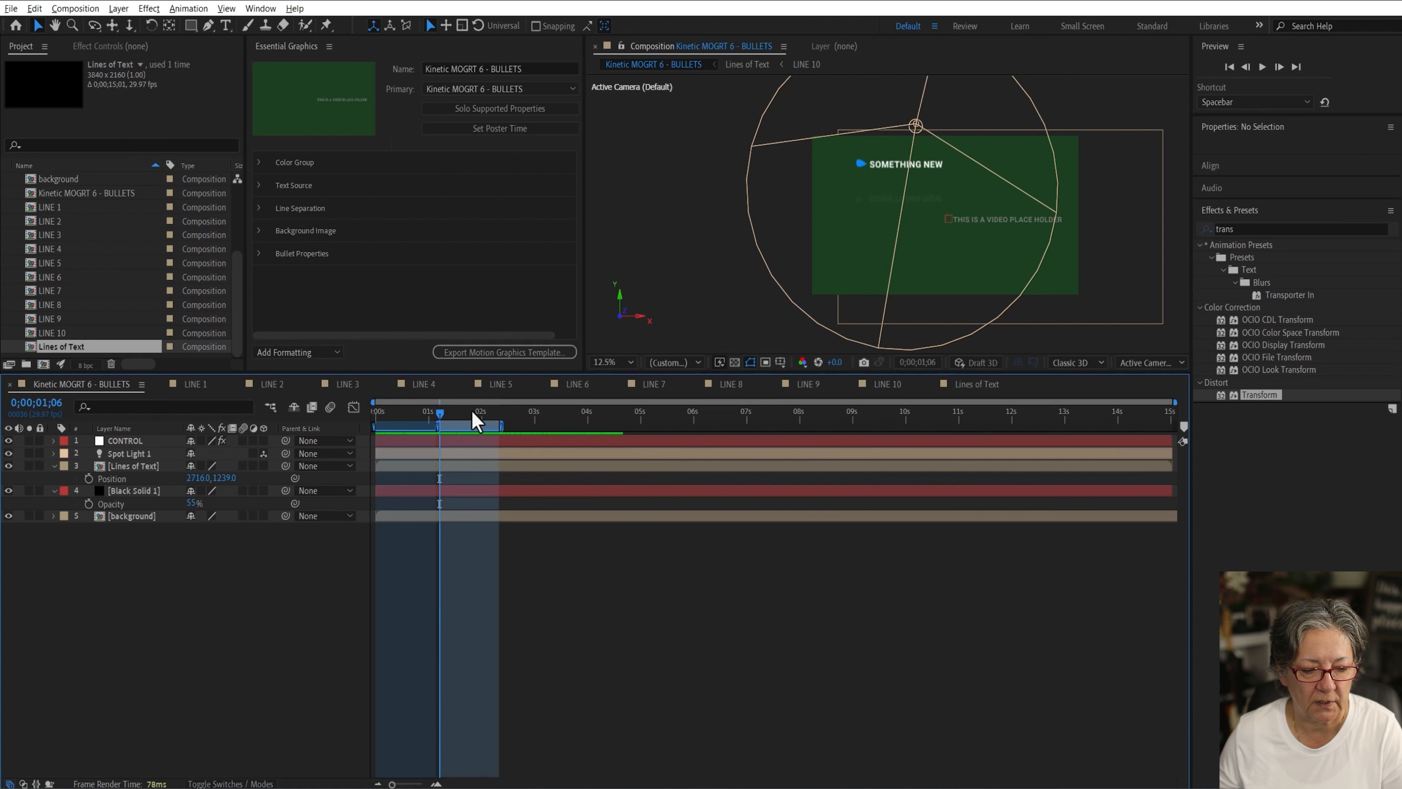
Step: Set the work area to begin at 2;11 and turn it into another protected region
{"action": "left_click_drag", "start_coordinate": [476, 416], "coordinate": [502, 414]}
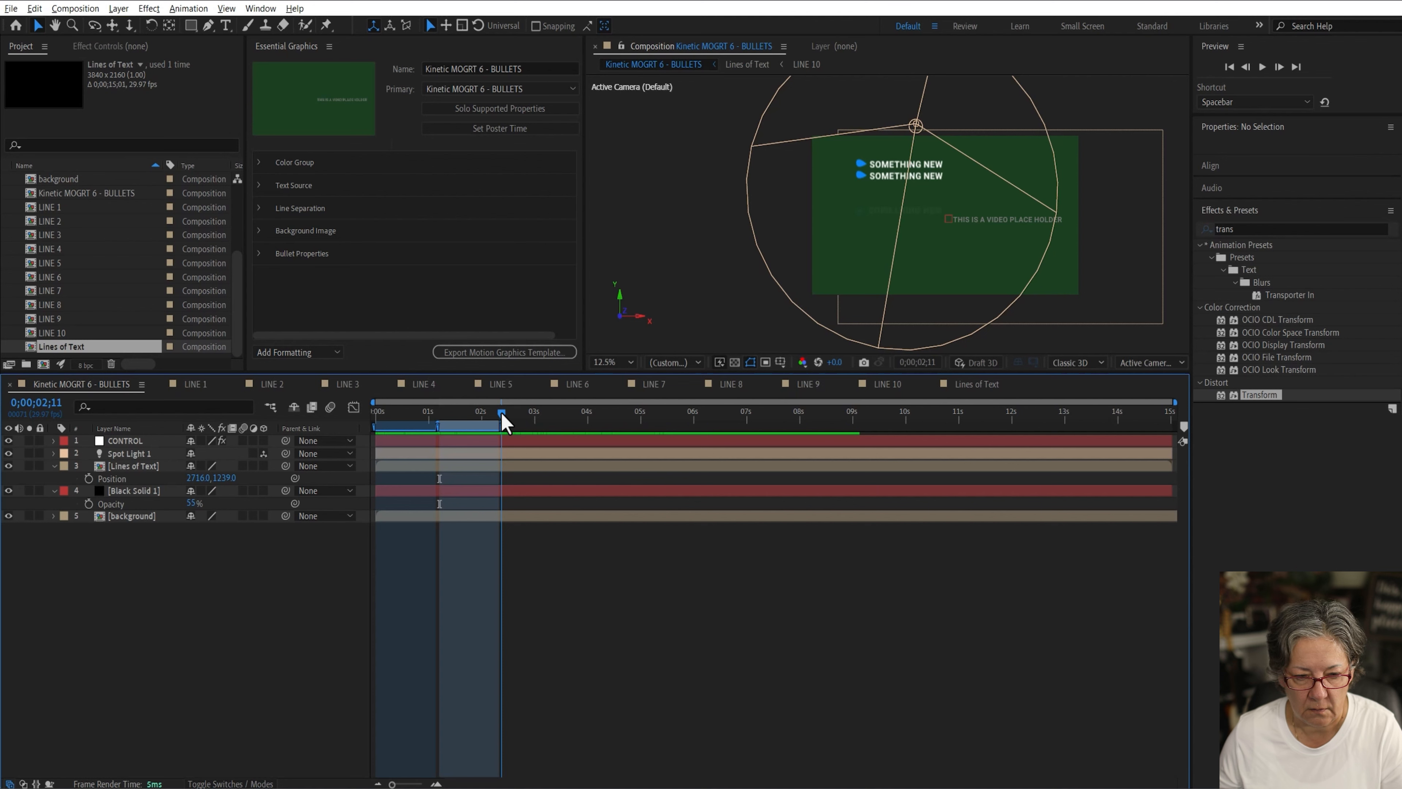
{"action": "key", "text": "equal"}
{"action": "key", "text": "equal"}
{"action": "key", "text": "equal"}
{"action": "key", "text": "equal"}
{"action": "key", "text": "equal"}
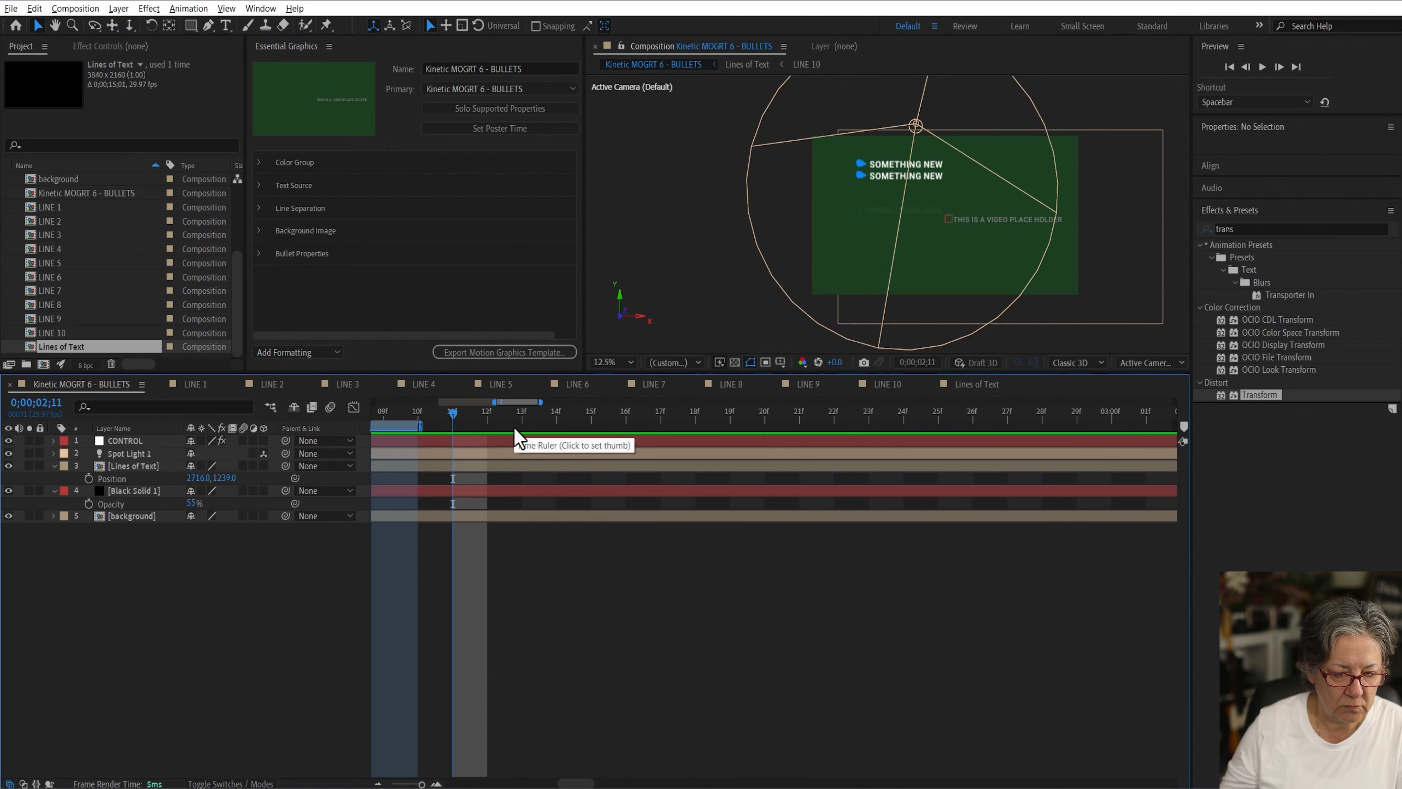
{"action": "key", "text": "b"}
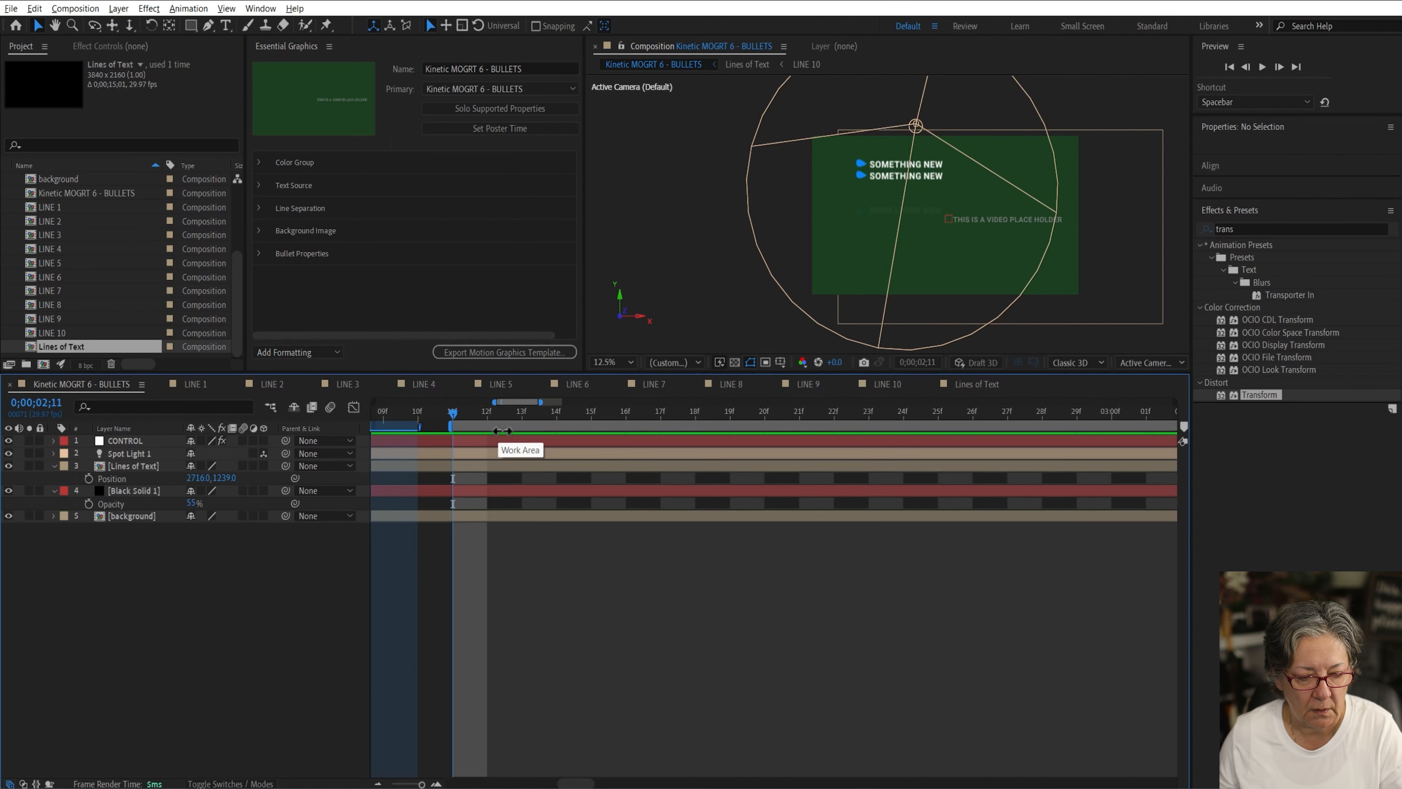
{"action": "right_click", "coordinate": [503, 429]}
{"action": "left_click", "coordinate": [563, 483]}
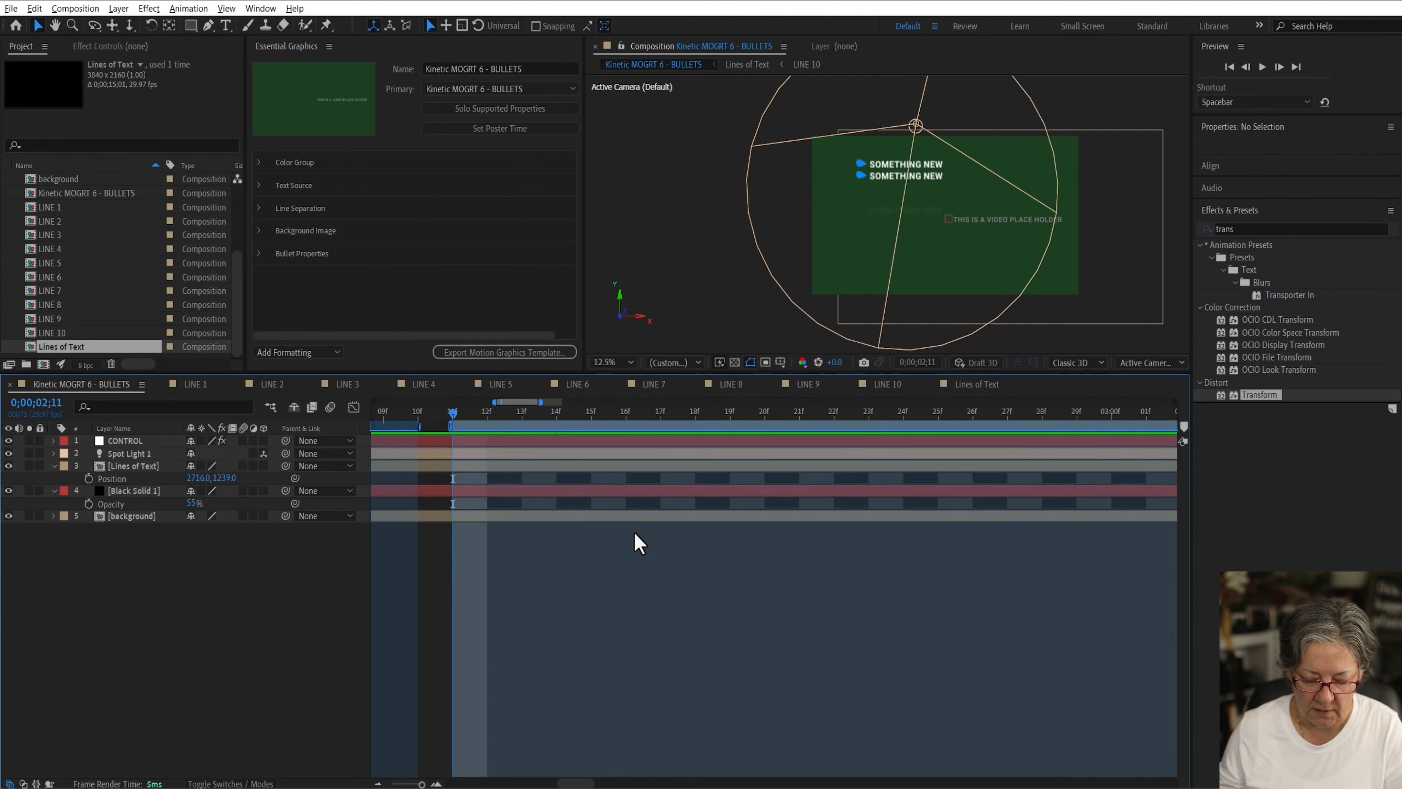
{"action": "key", "text": "semicolon"}
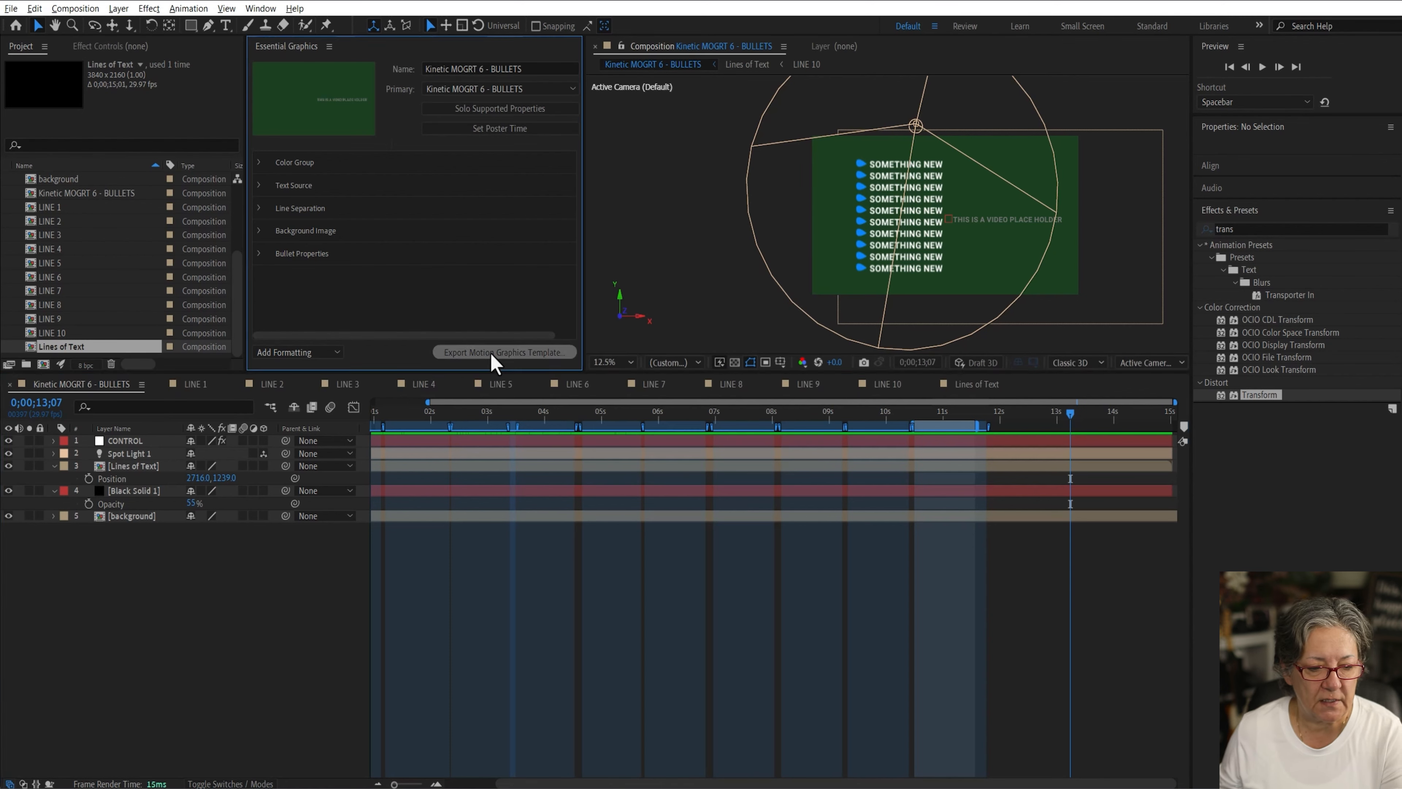
Step: Set the template's poster time and export the composition as a Motion Graphics Template
{"action": "left_click", "coordinate": [499, 128]}
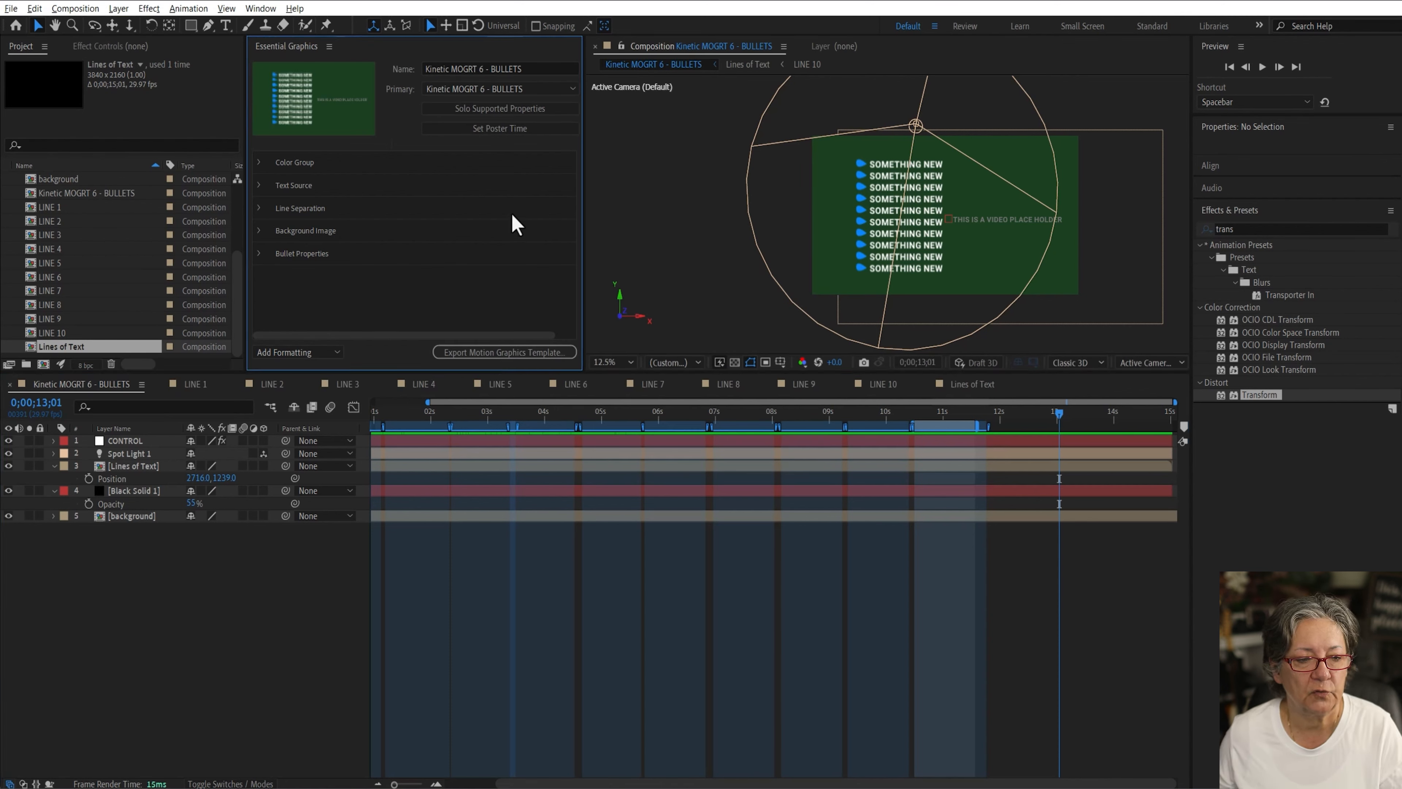
{"action": "left_click", "coordinate": [510, 356]}
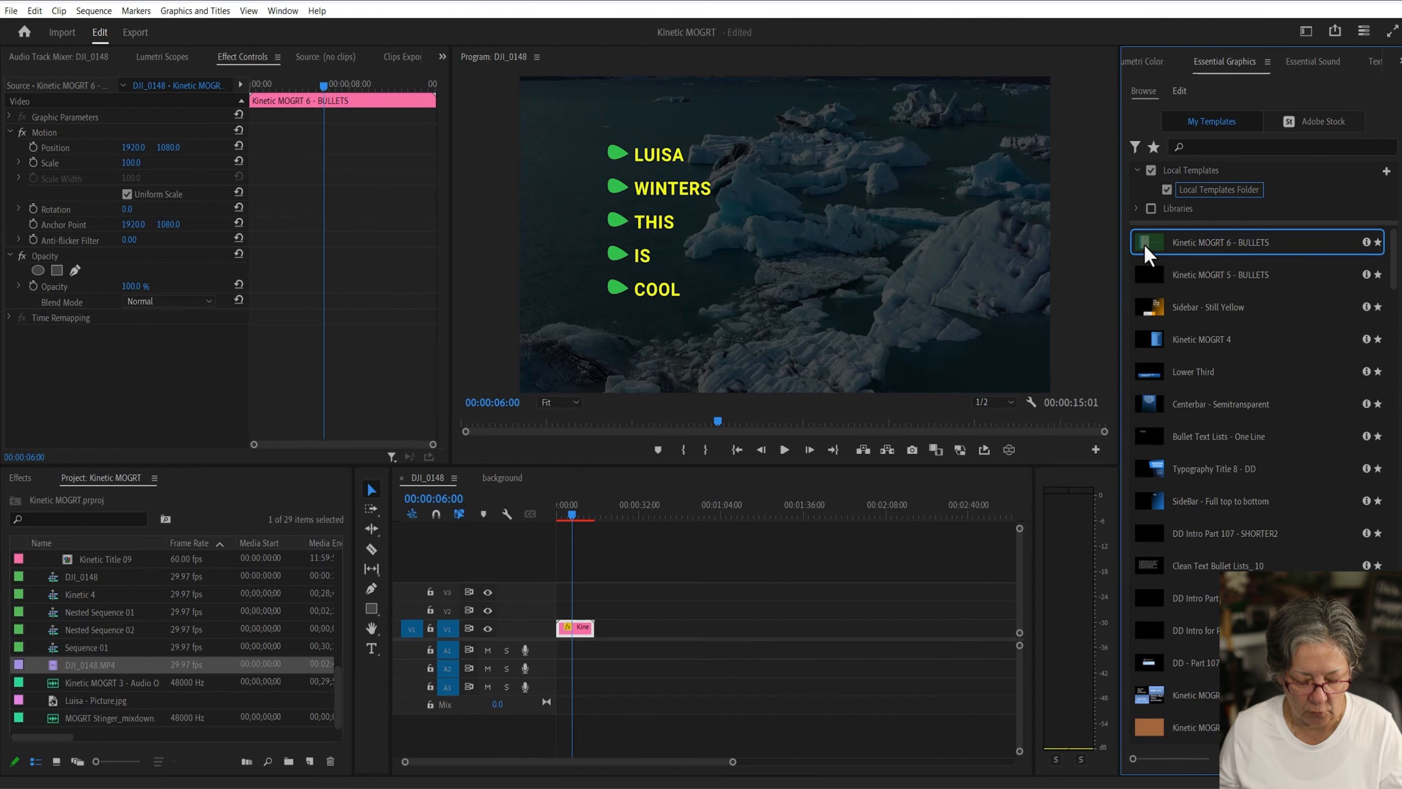
Step: Switch to Premiere Pro, add the Kinetic MOGRT 6 - BULLETS template to track V1, and play it from the start
{"action": "left_click_drag", "start_coordinate": [1148, 254], "coordinate": [734, 620]}
{"action": "key", "text": "Home"}
{"action": "key", "text": "space"}
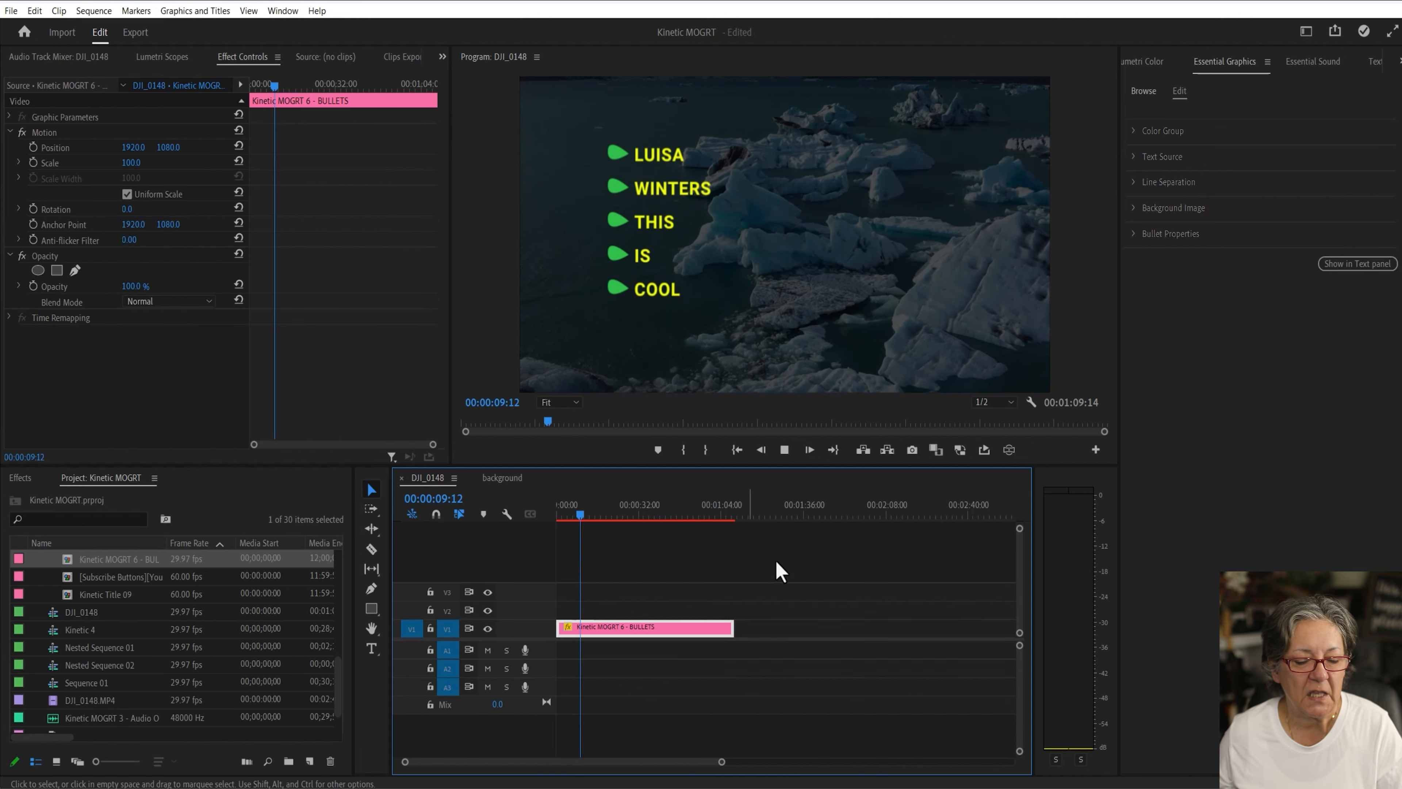
{"action": "key", "text": "space"}
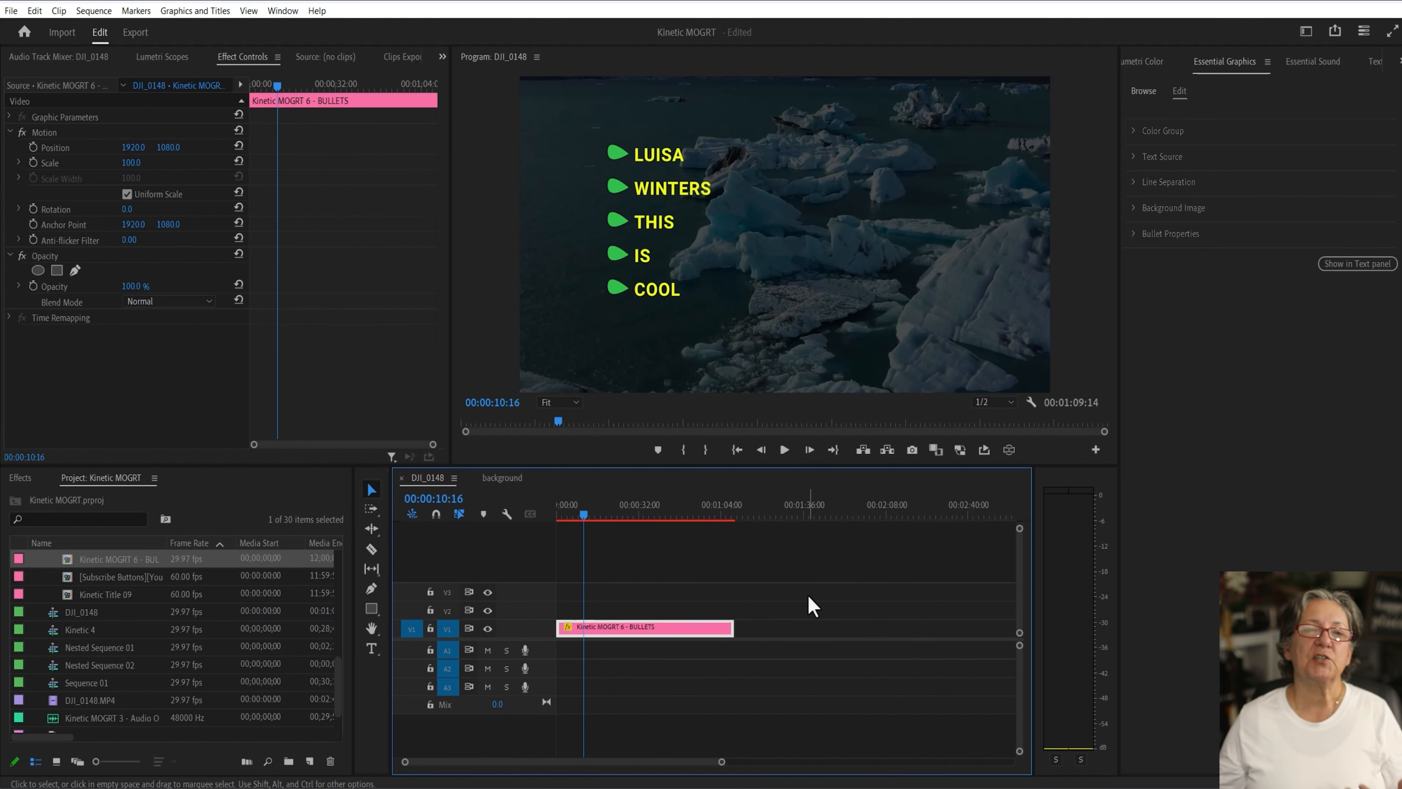